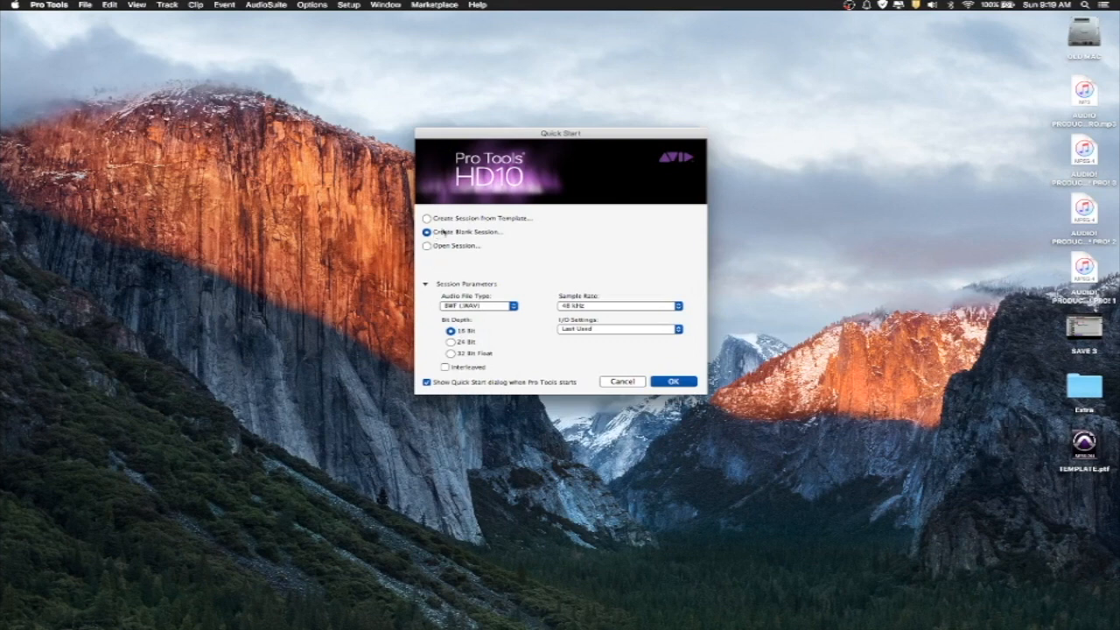
Create a blank session named "Kes & Iwer George - Stage Gone Bad" and save it on the Desktop.
click(665, 381)
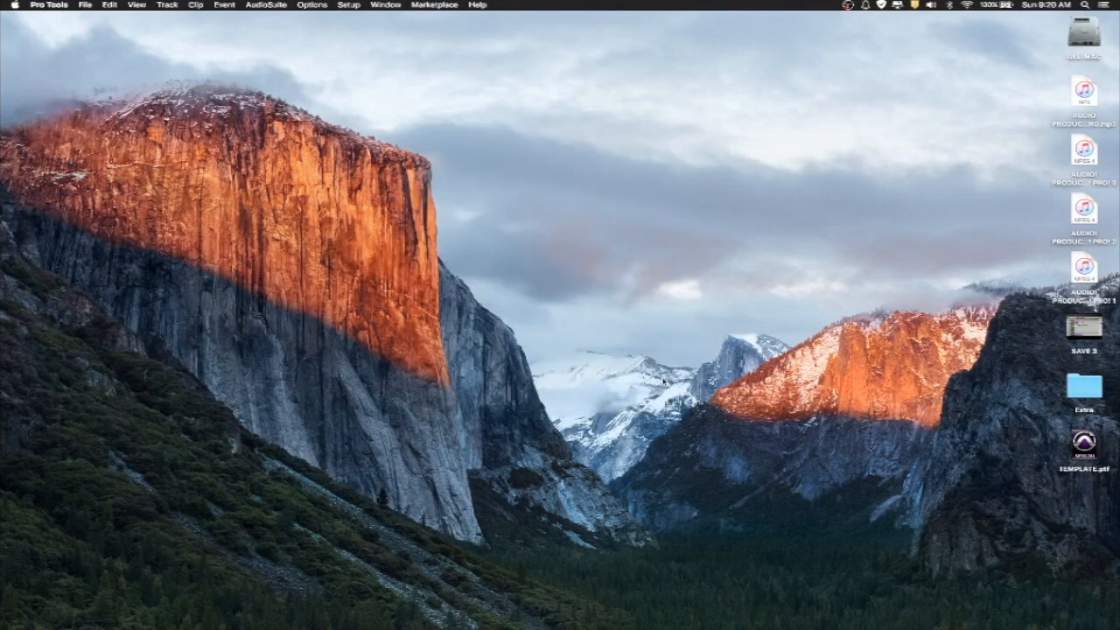
text(Kes & Iwer George - Stage Gone Bad)
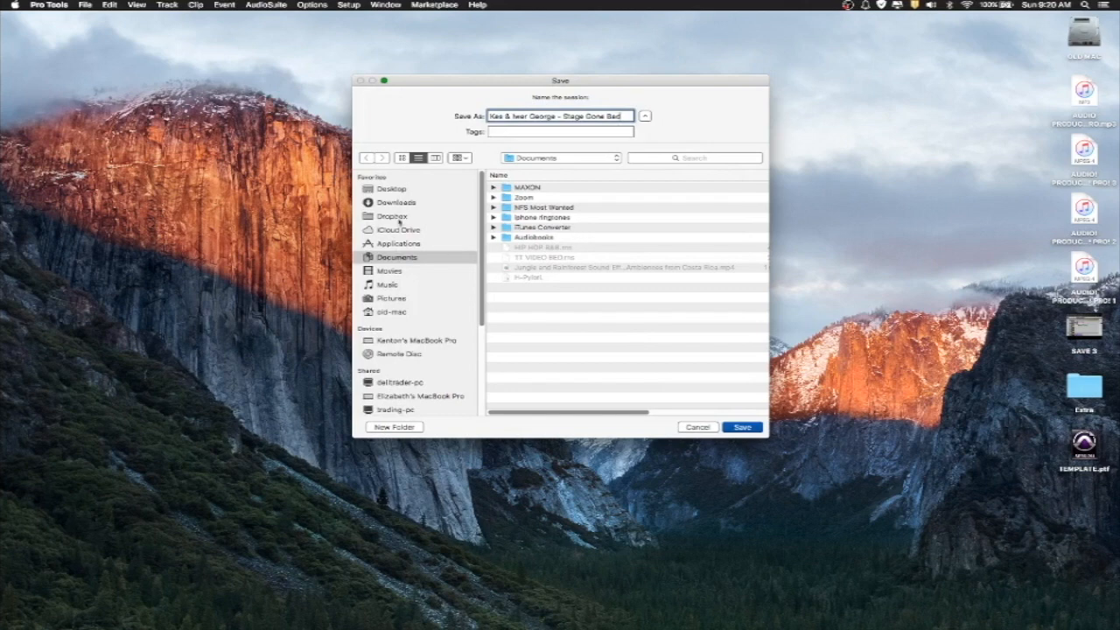
click(391, 189)
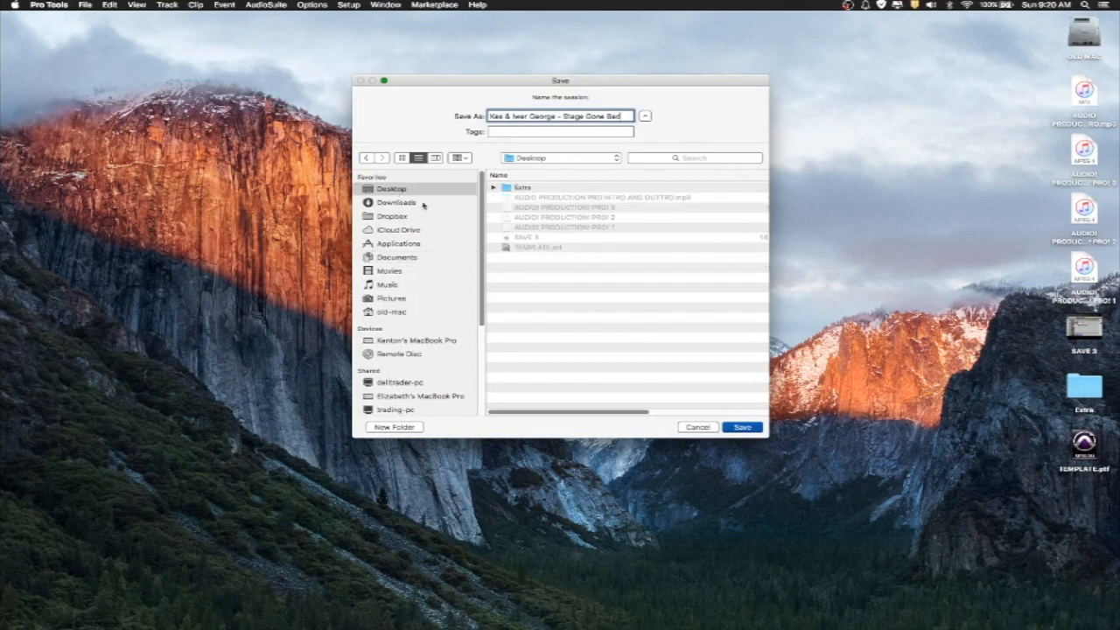
click(743, 427)
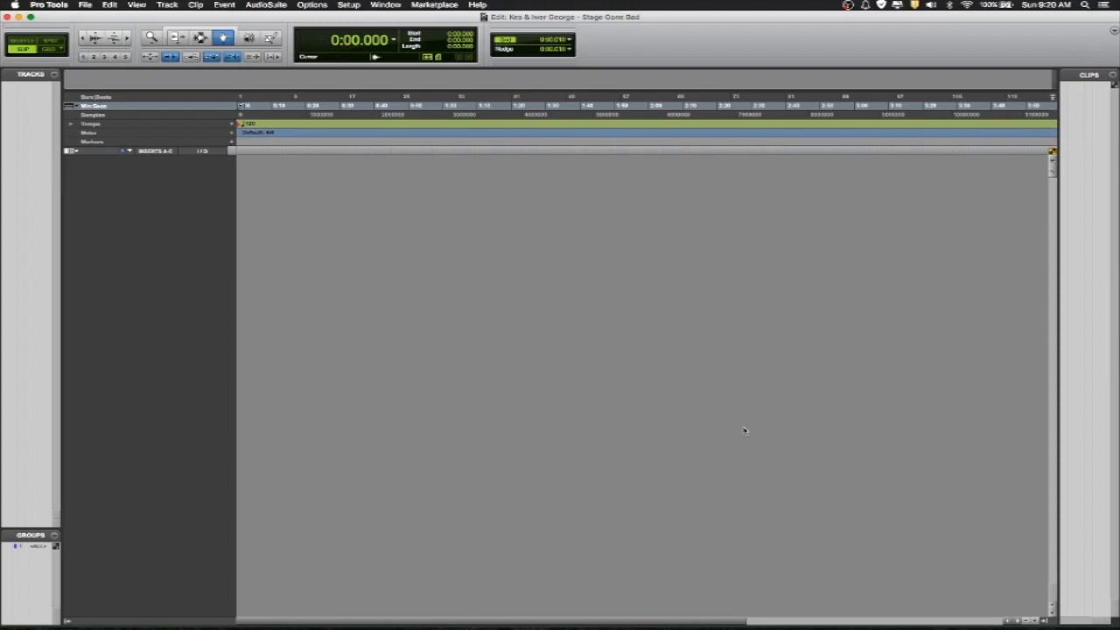
Create 8 new stereo audio tracks in the session.
key(super+shift+n)
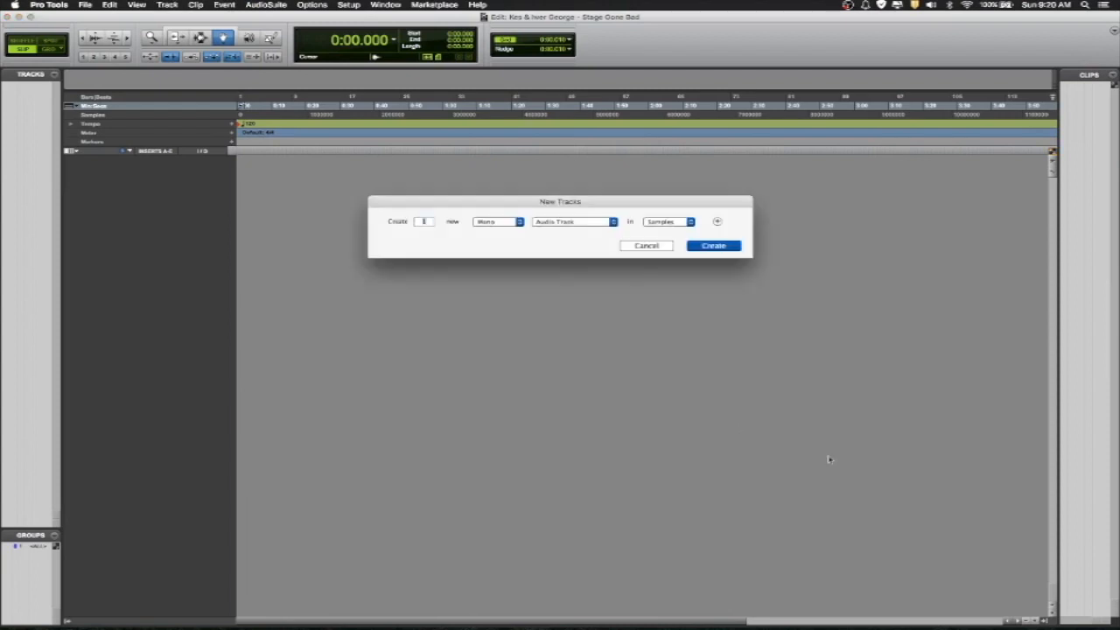
click(520, 221)
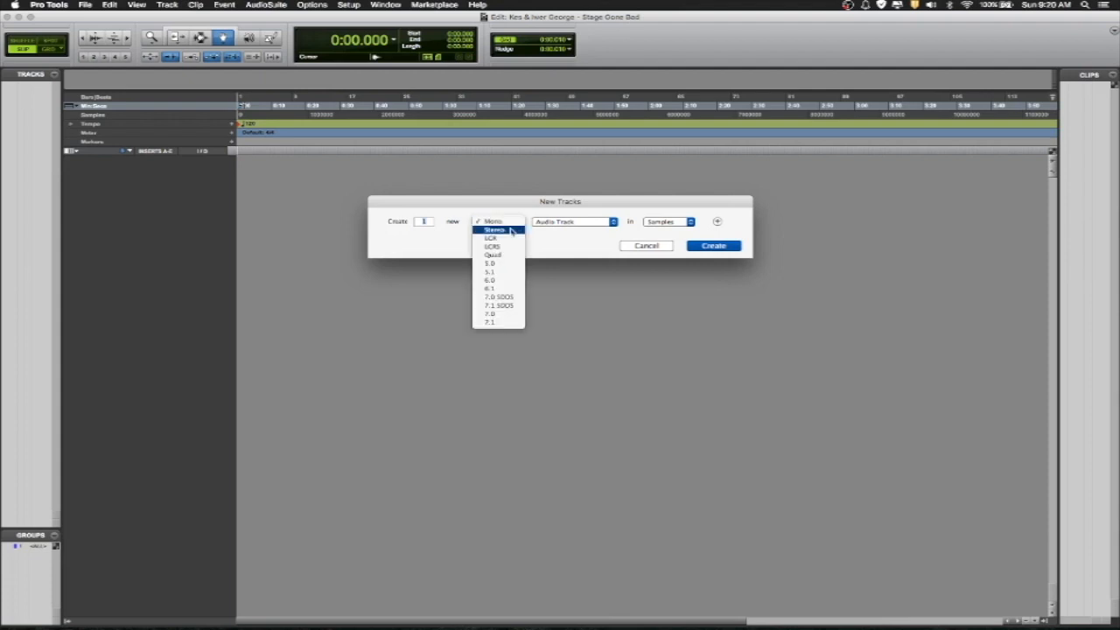
click(511, 231)
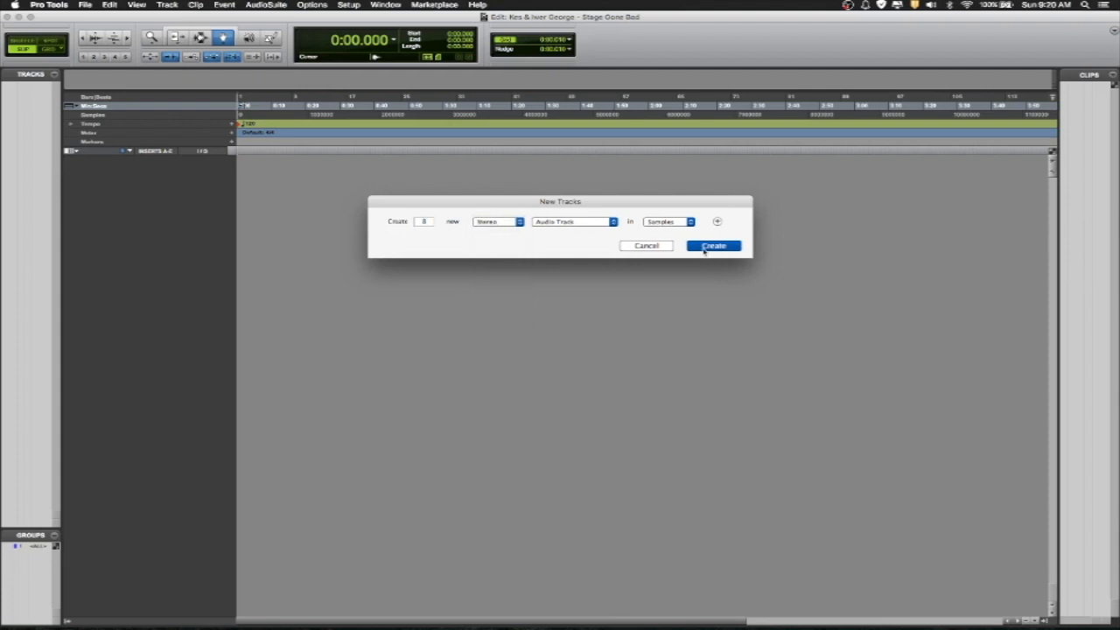
click(705, 249)
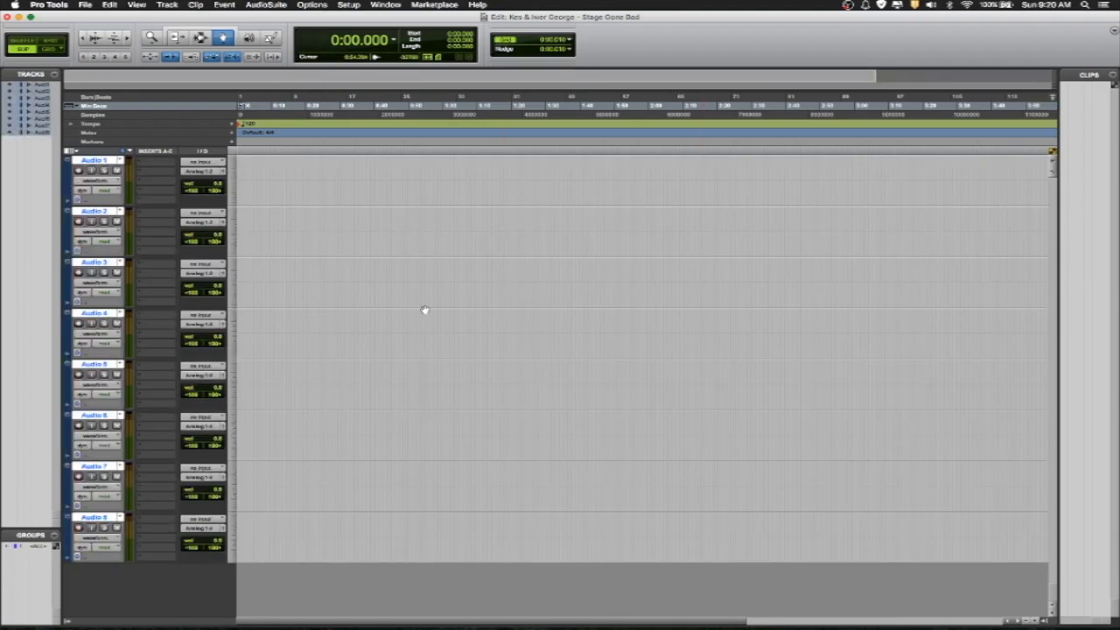
mouse_move(222, 617)
click(1112, 77)
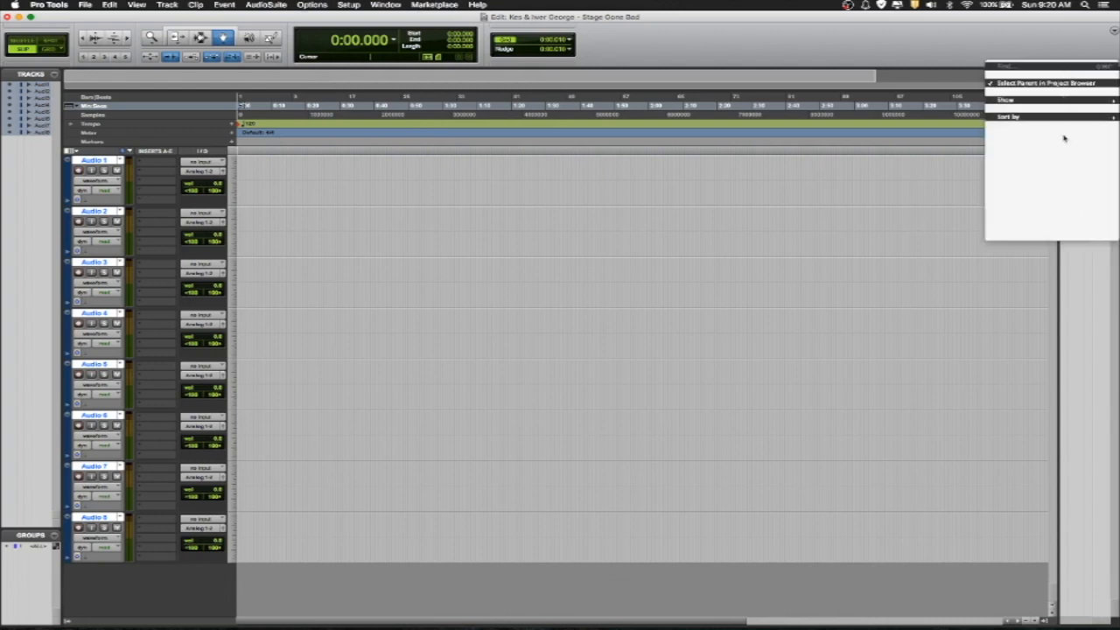
mouse_move(1043, 116)
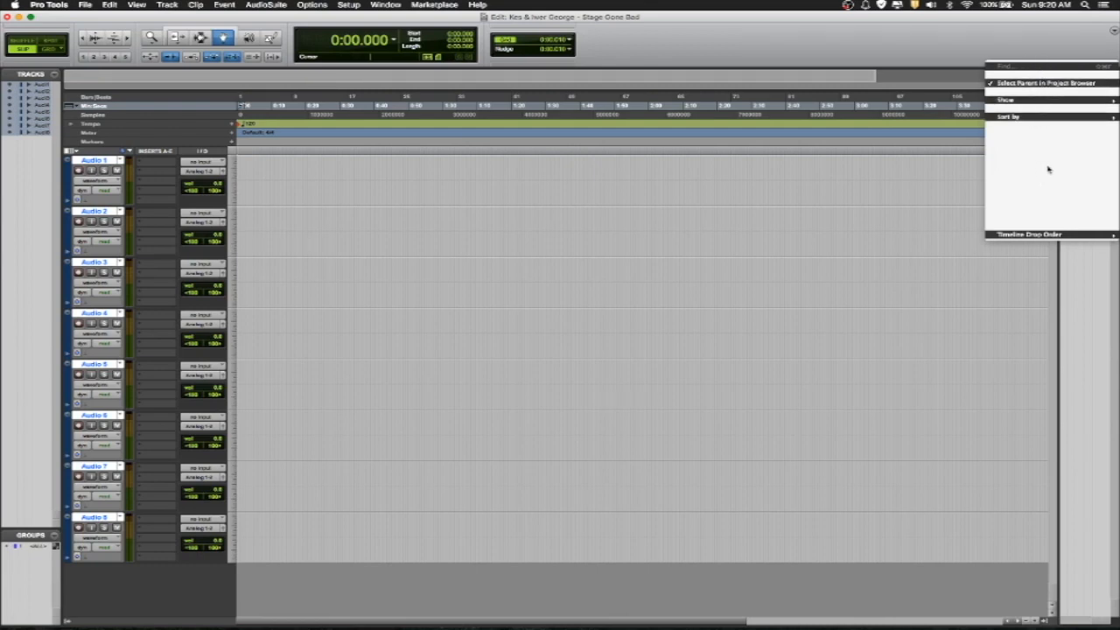
click(959, 37)
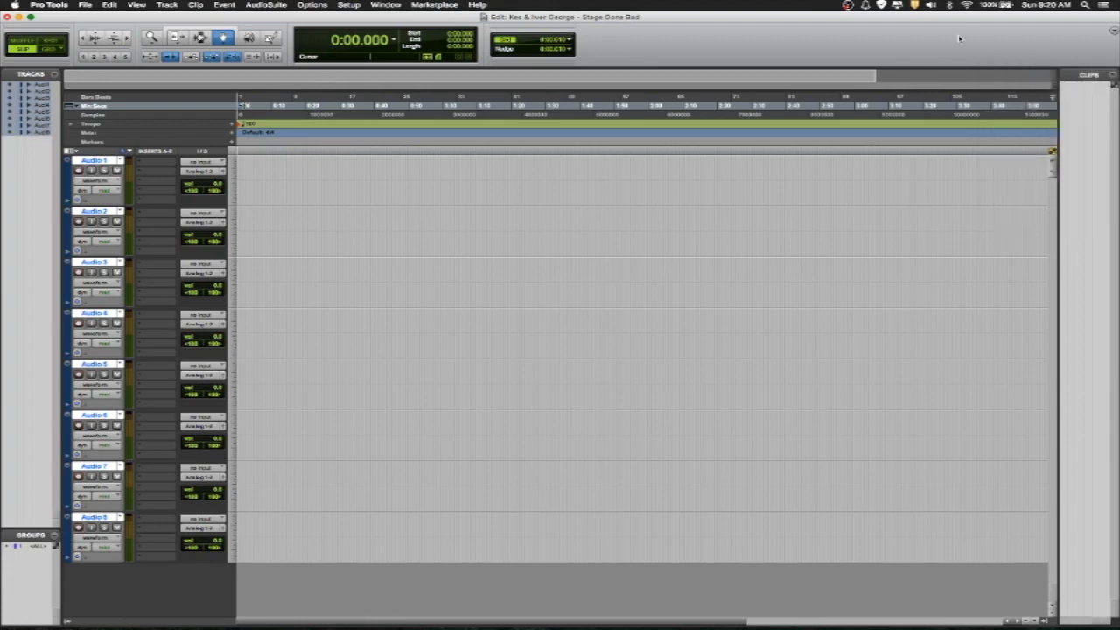
Choose the full and instrumental WAV versions of Stage Gone Bad from Downloads for audio import and add both as converted clips.
key(super+shift+i)
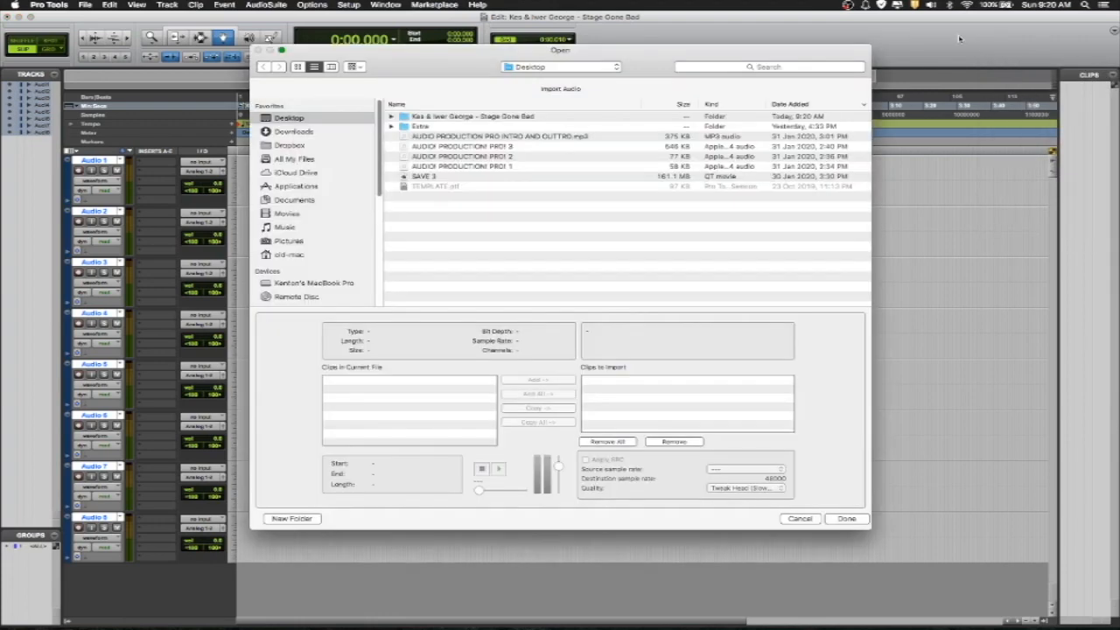
click(294, 131)
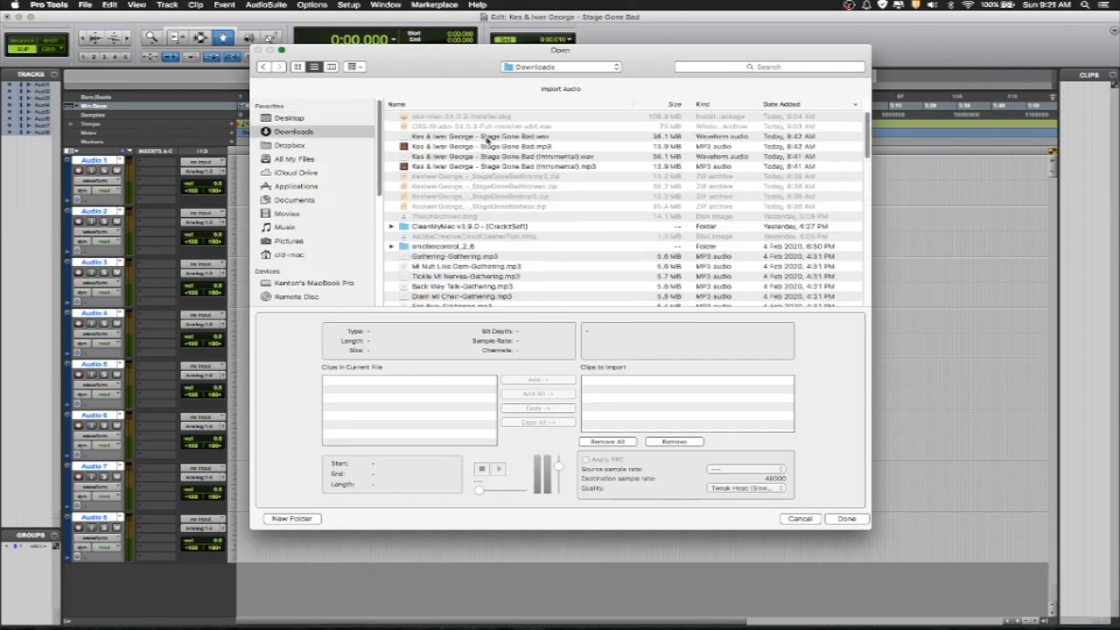
click(480, 138)
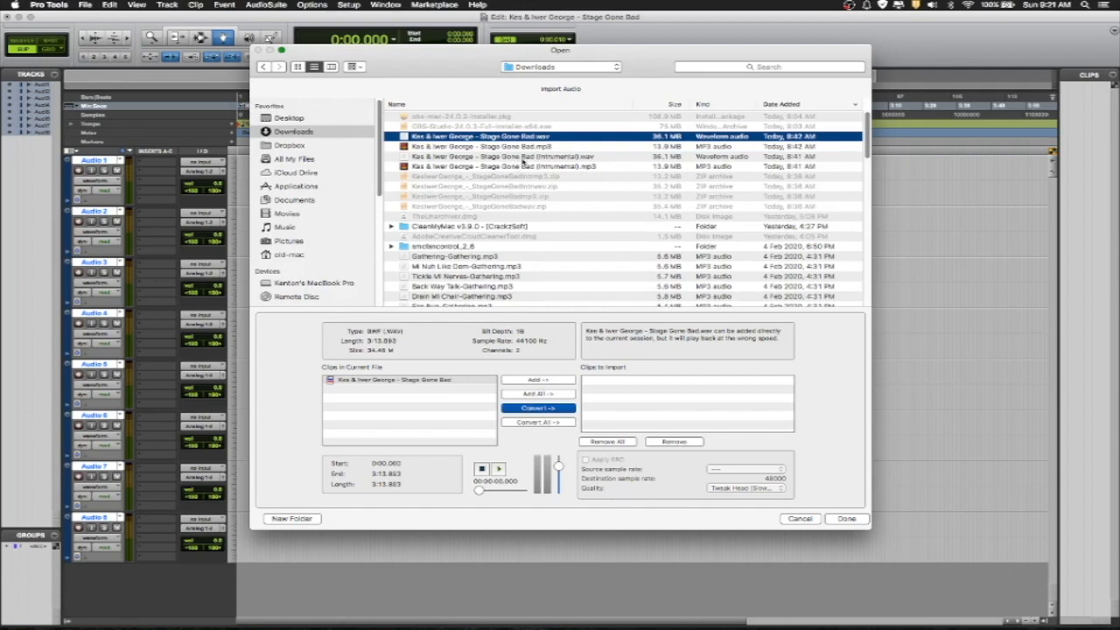
super+click(520, 159)
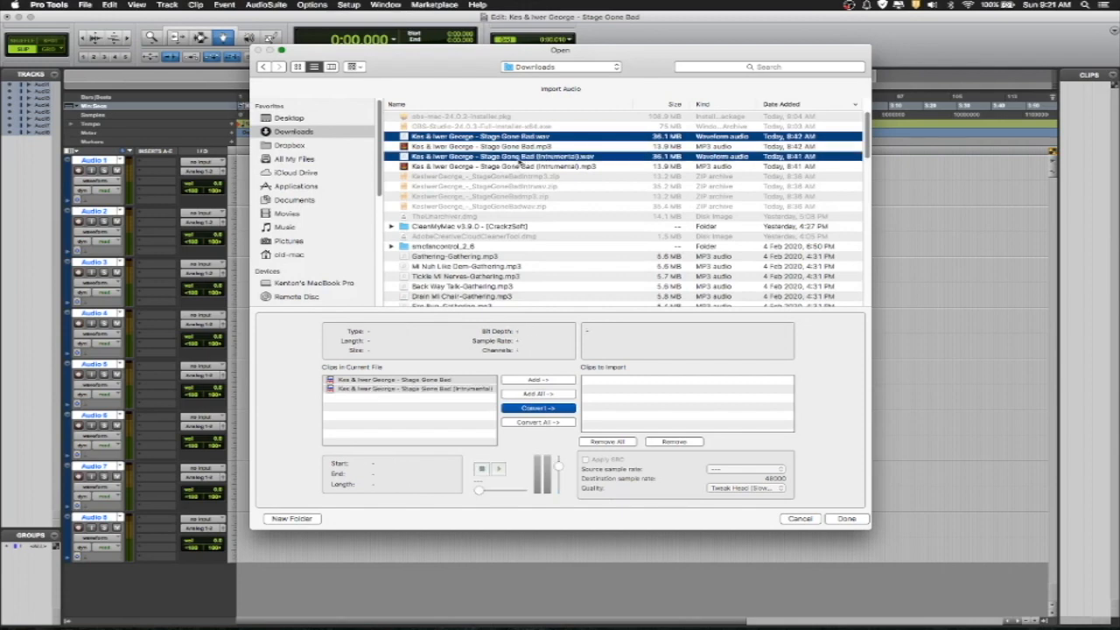
click(539, 408)
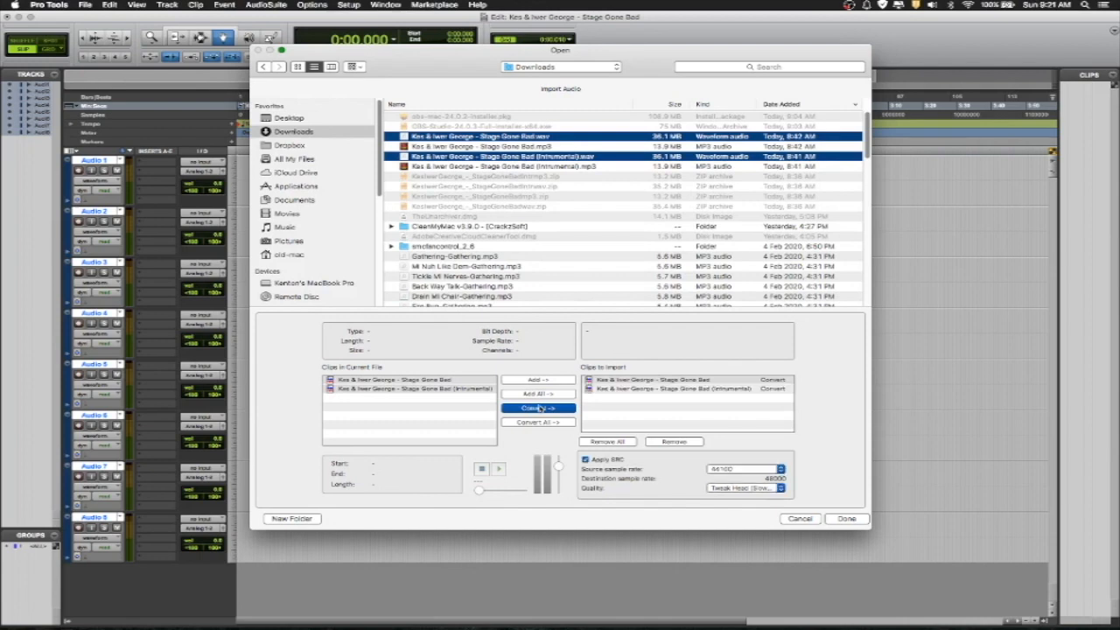
Finish the import with the Audio Files folder as the conversion destination and the Clip List as the clips' destination.
click(840, 519)
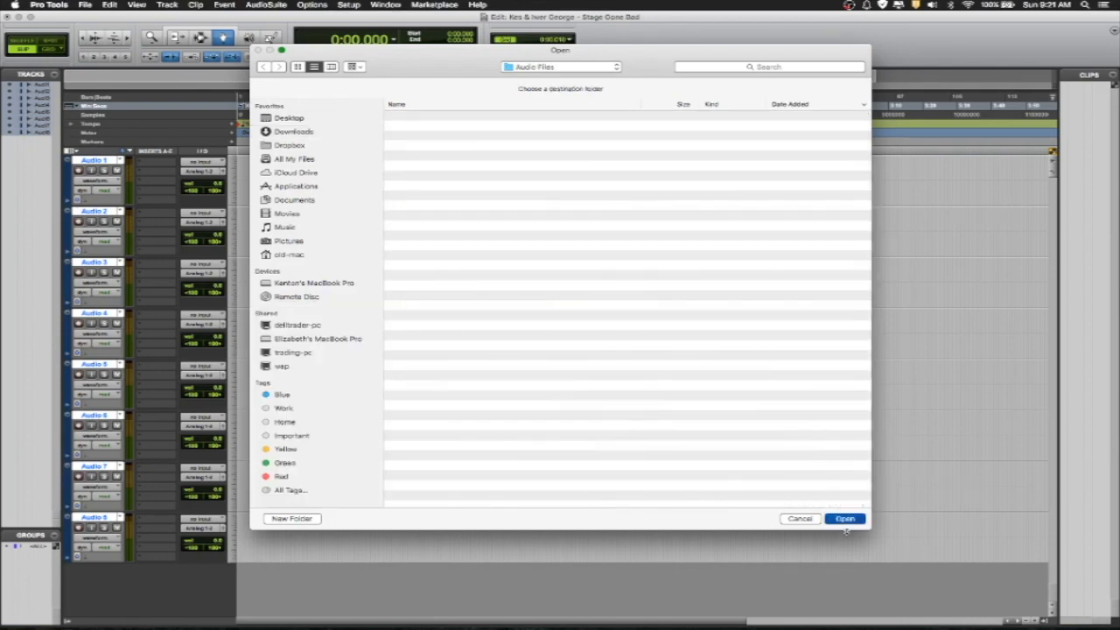
click(844, 518)
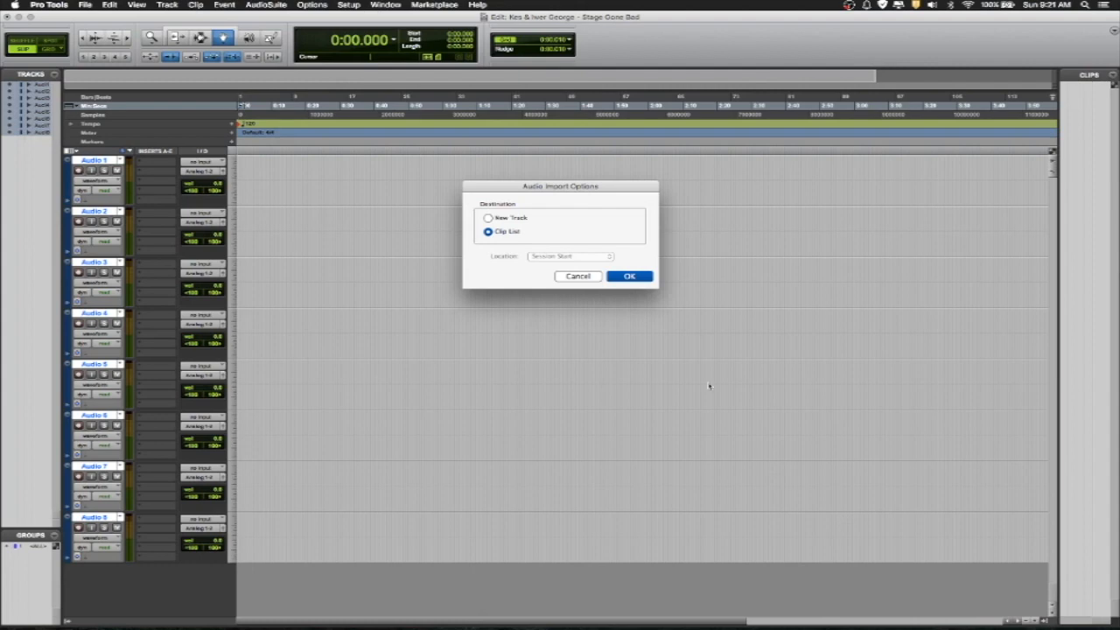
click(629, 275)
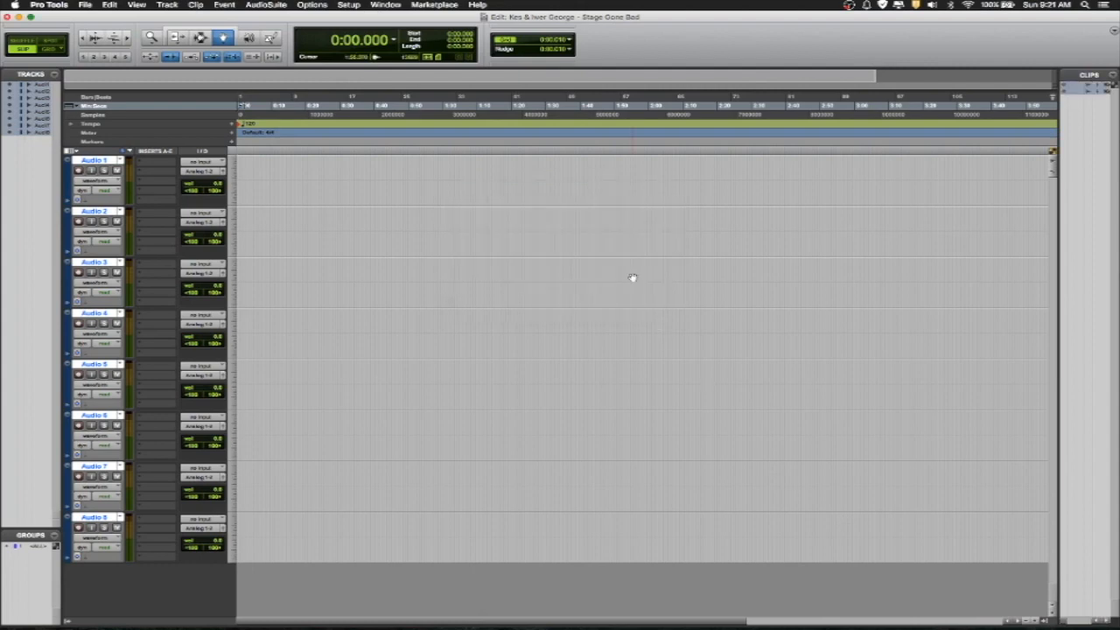
Widen the Clips list so the names of the two imported clips can be read.
click(992, 180)
click(1108, 86)
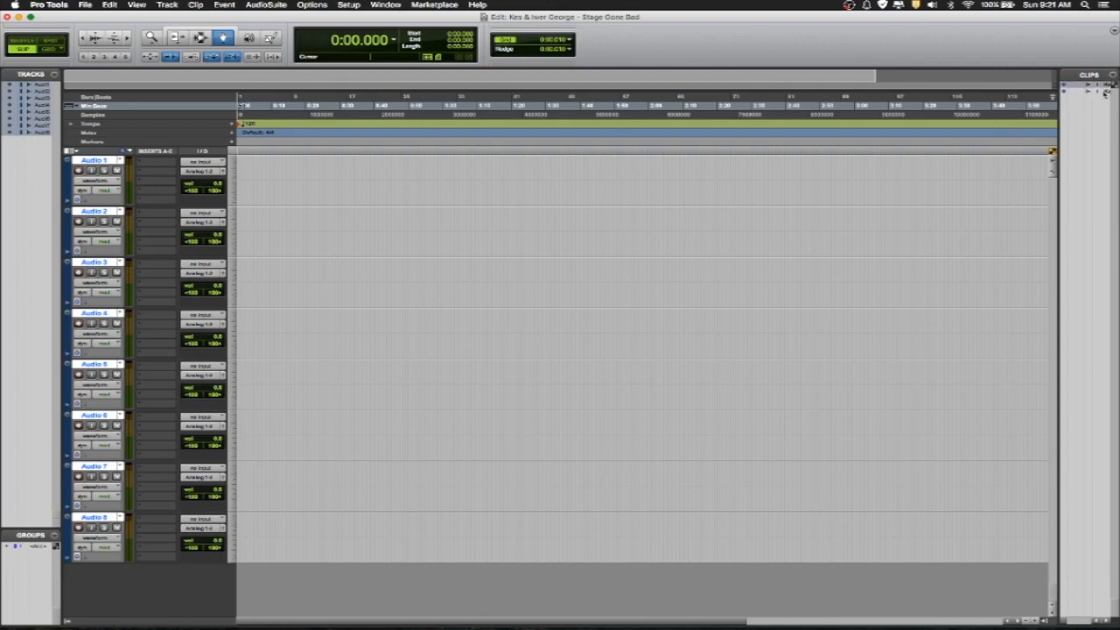
drag(1058, 101, 1006, 103)
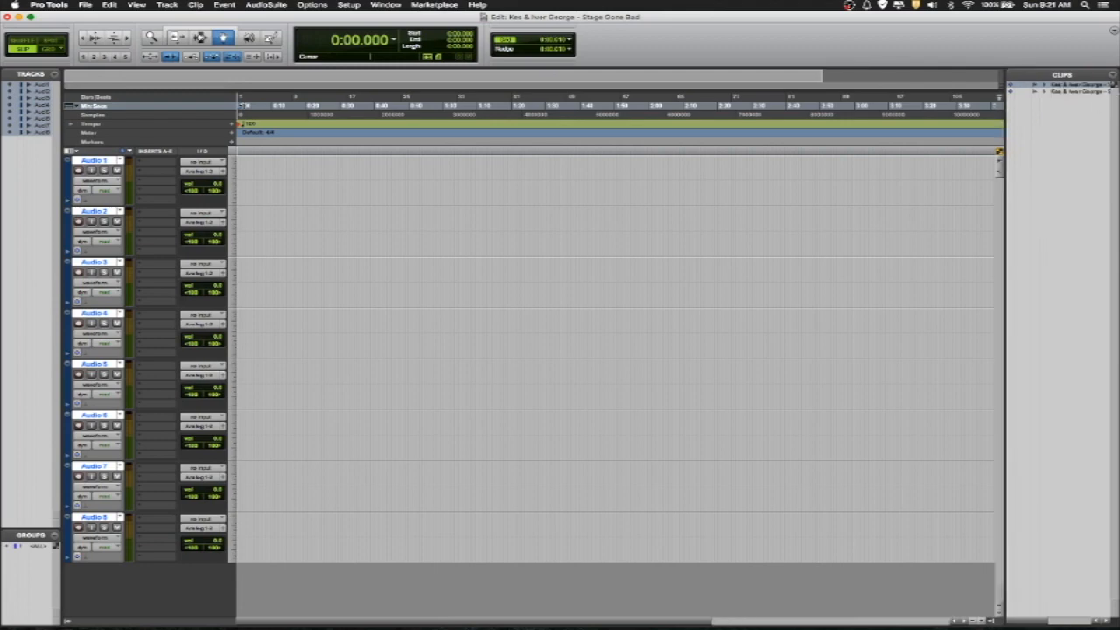
Place both imported clips together at the session start on track Audio 1.
shift+click(1081, 93)
drag(1066, 85, 243, 187)
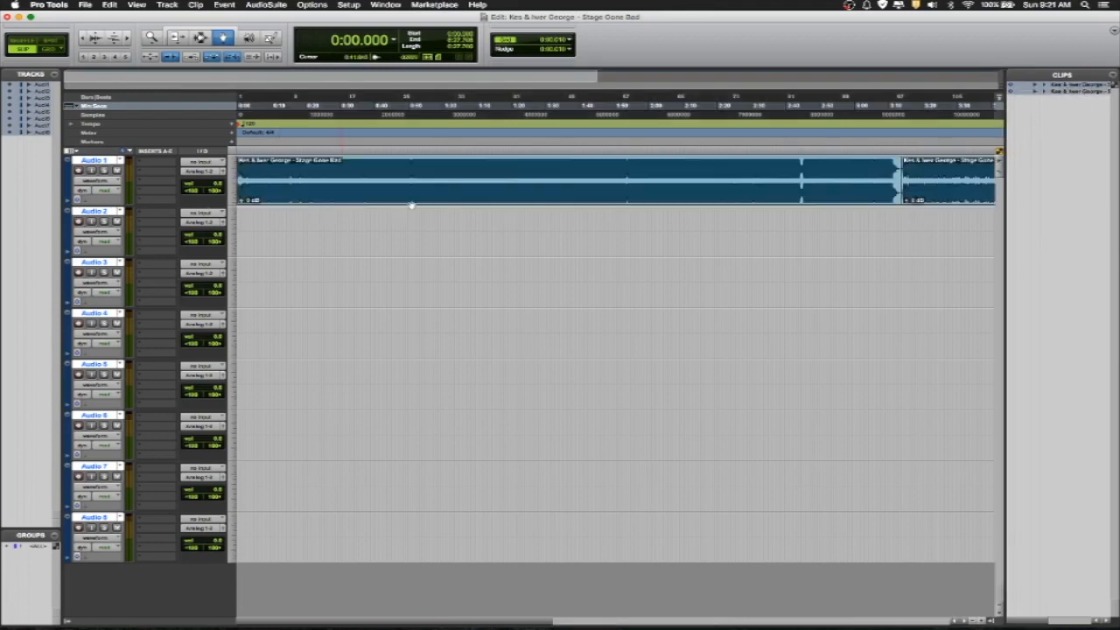
click(546, 229)
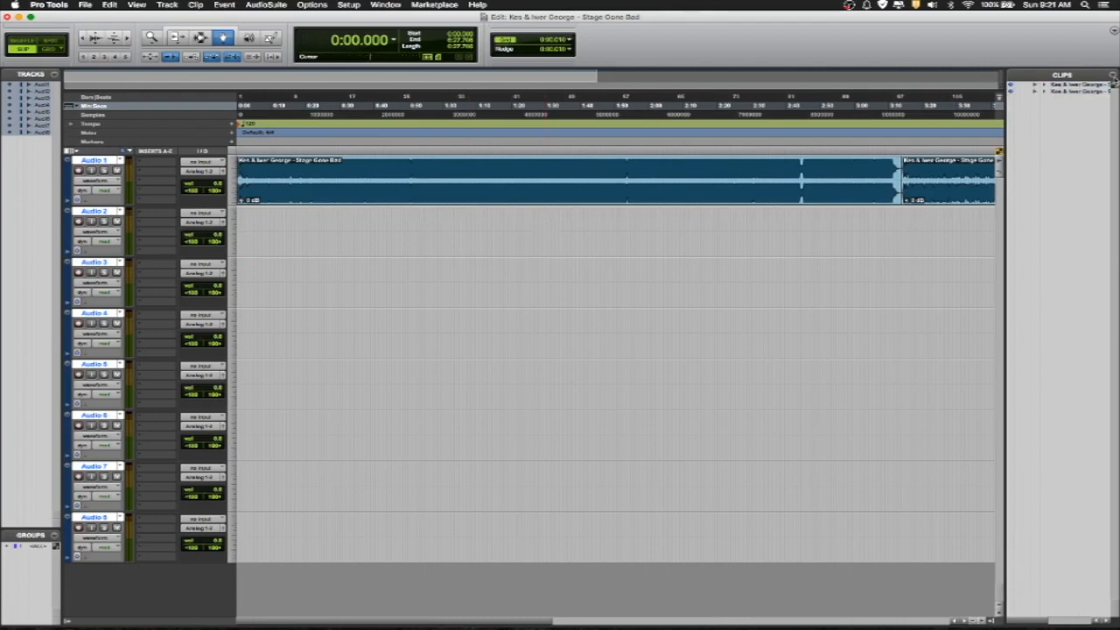
Set the Clips list's Timeline Drop Order to Top to Bottom and undo the placement of the clips on Audio 1.
click(1114, 78)
mouse_move(1026, 240)
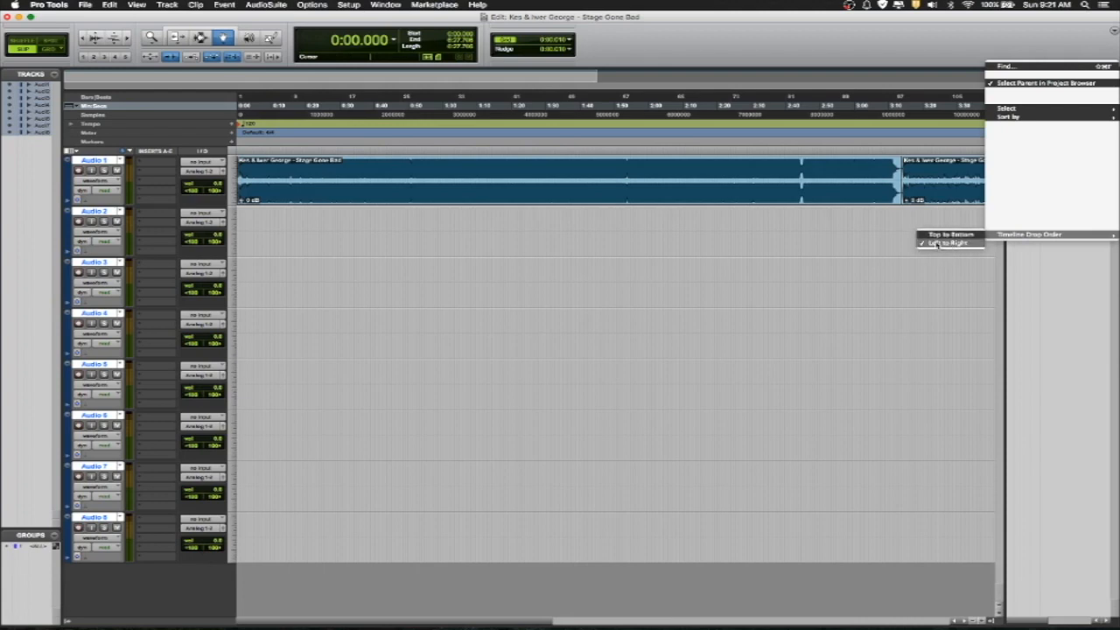
click(948, 236)
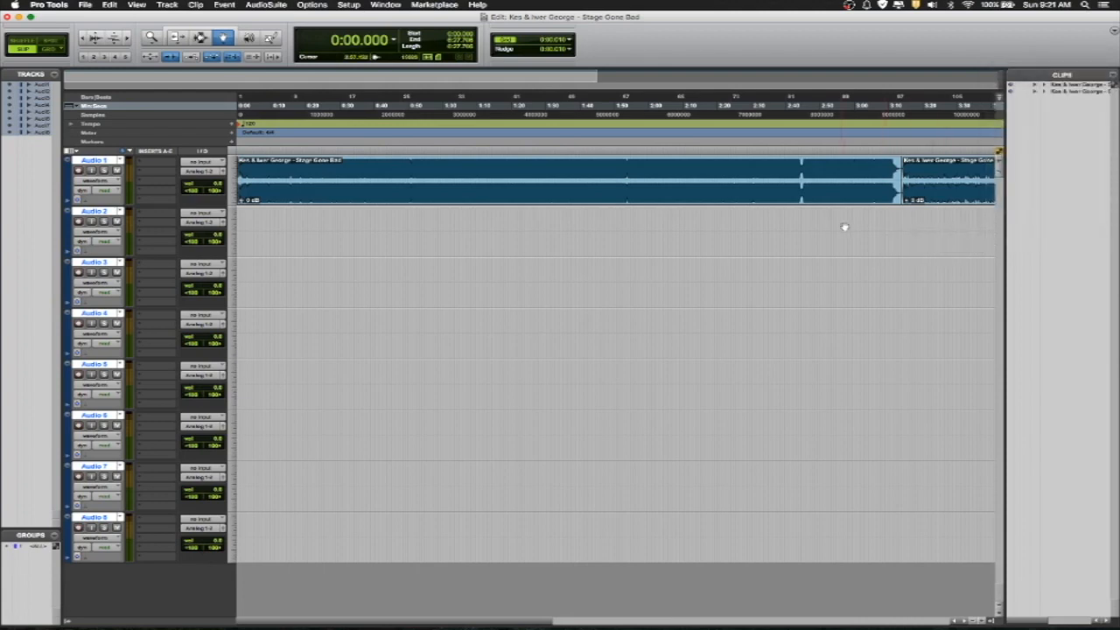
key(super+z)
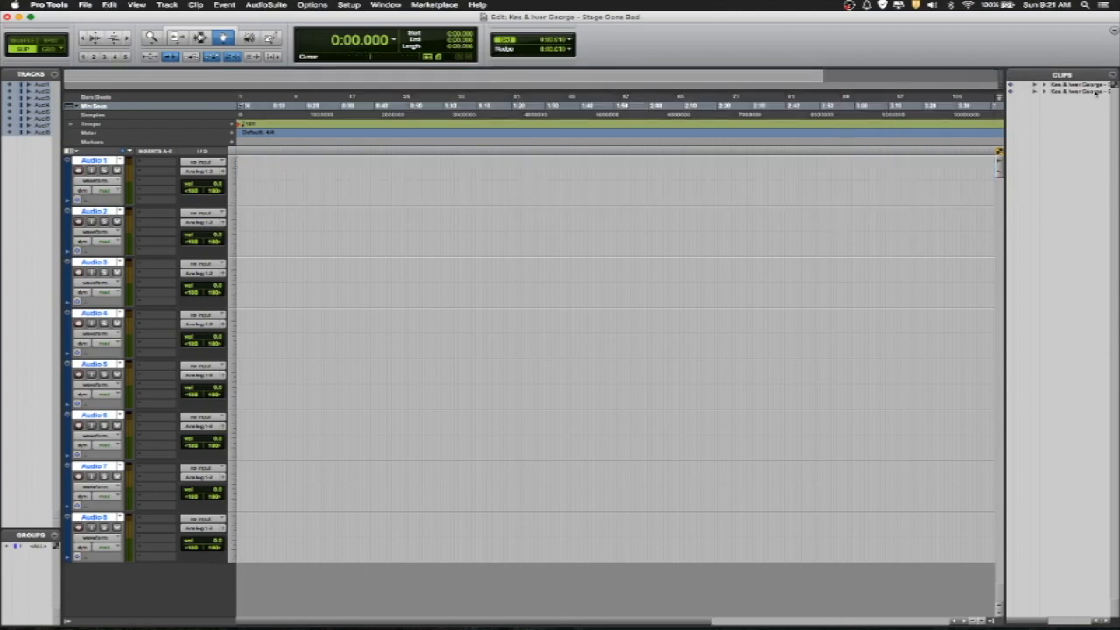
Place the full and instrumental clips together on Audio 1 and Audio 2 and move both to the session start.
click(1078, 85)
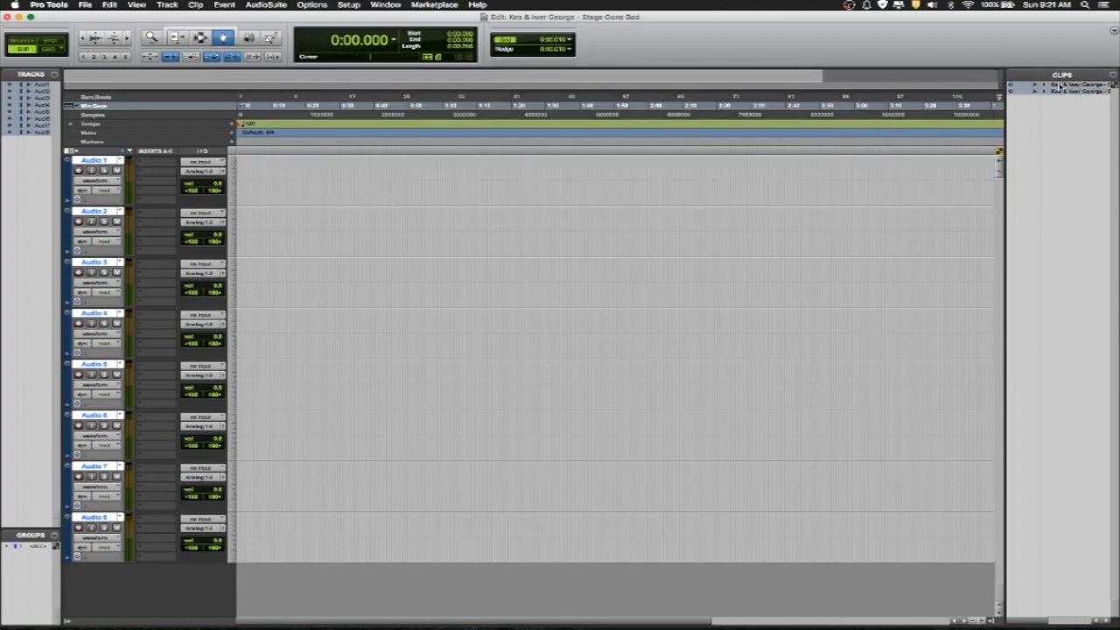
drag(1061, 85, 350, 181)
click(402, 192)
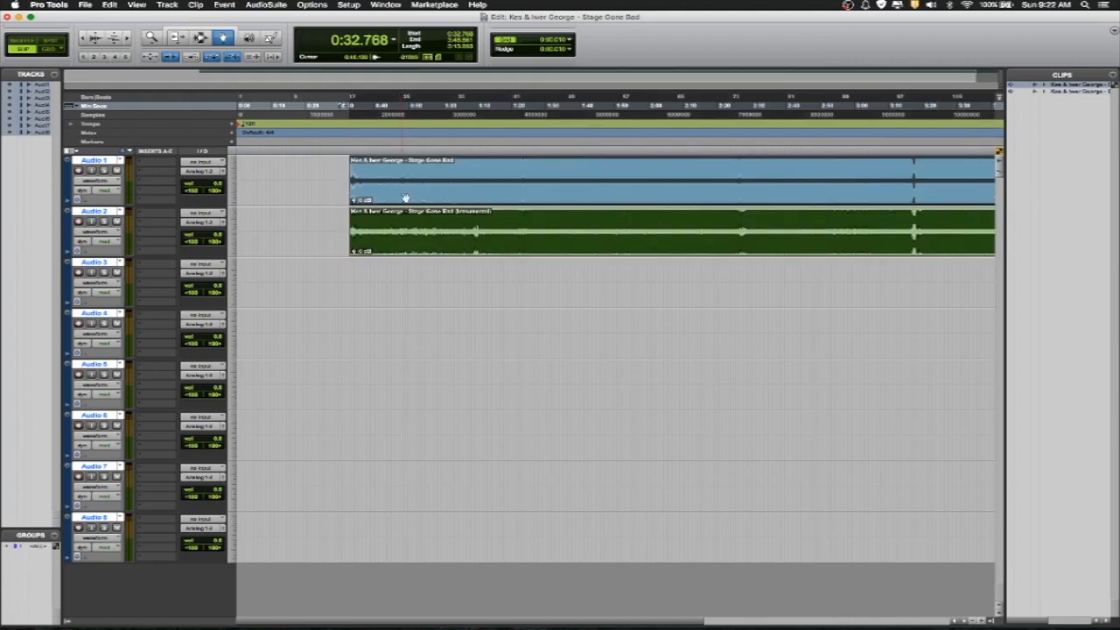
shift+click(429, 222)
drag(475, 200, 330, 186)
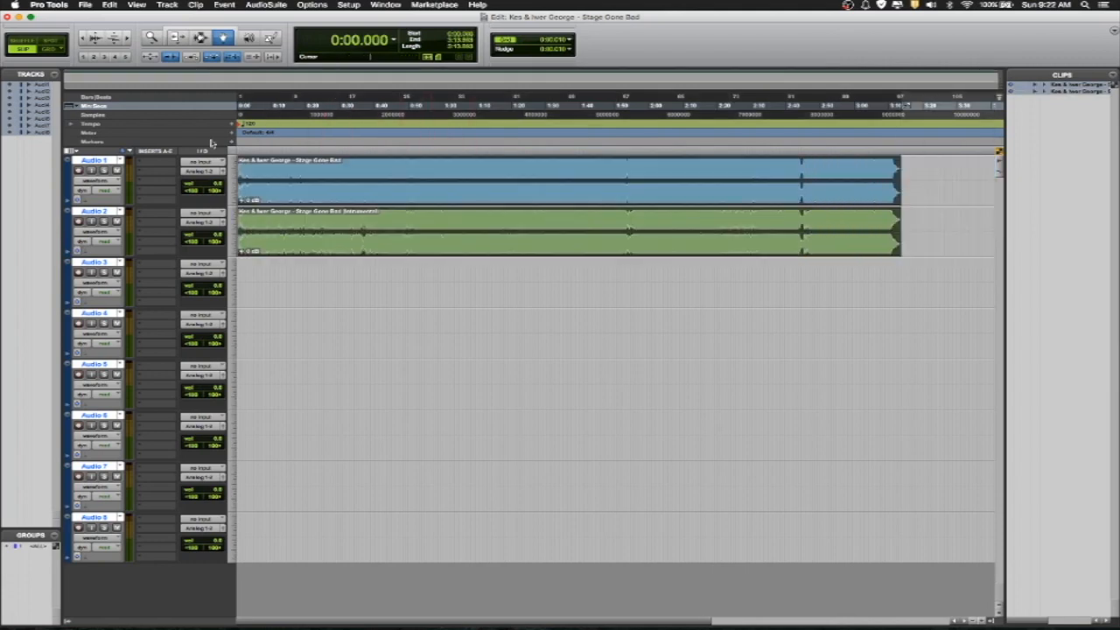
Examine the waveforms at the very beginning of the clips on Audio 1 and Audio 2 in close detail.
click(129, 38)
click(129, 38)
click(129, 39)
click(129, 38)
click(130, 38)
click(129, 38)
click(129, 38)
click(129, 38)
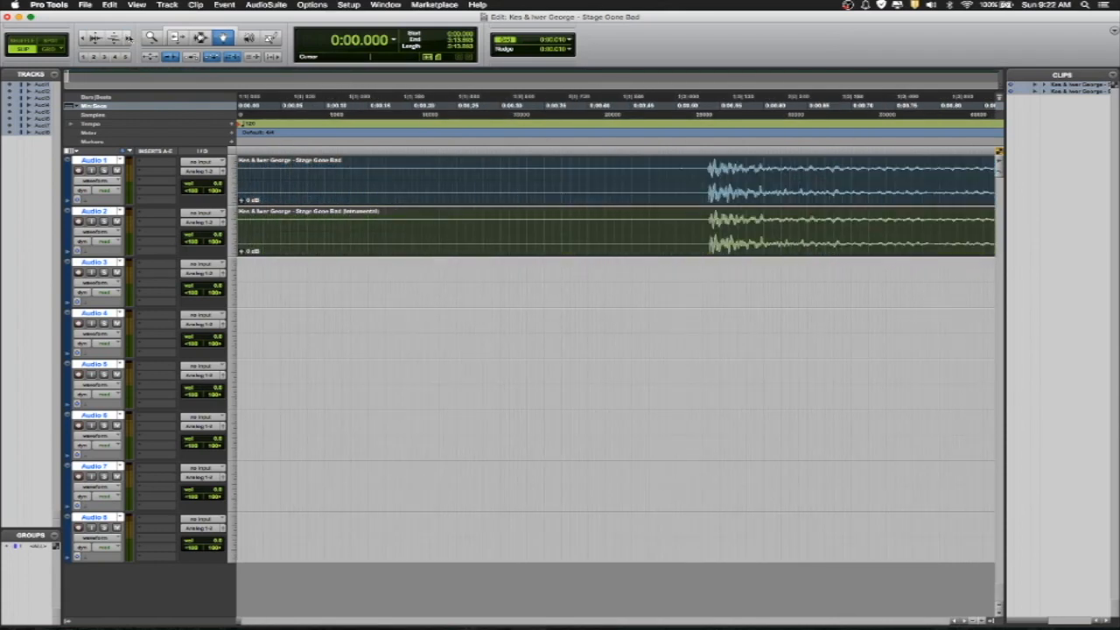
With the Selector tool, place the cursor at about 0:00.175 in the Audio 1 clip, then advance it to the first transient and the clip's end.
click(179, 37)
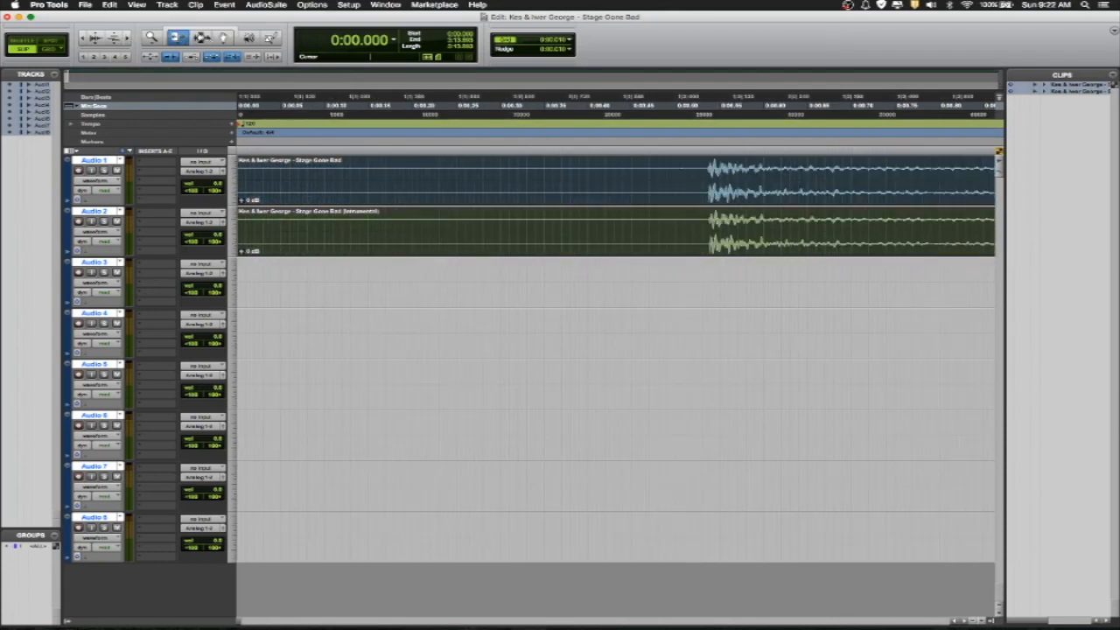
click(200, 38)
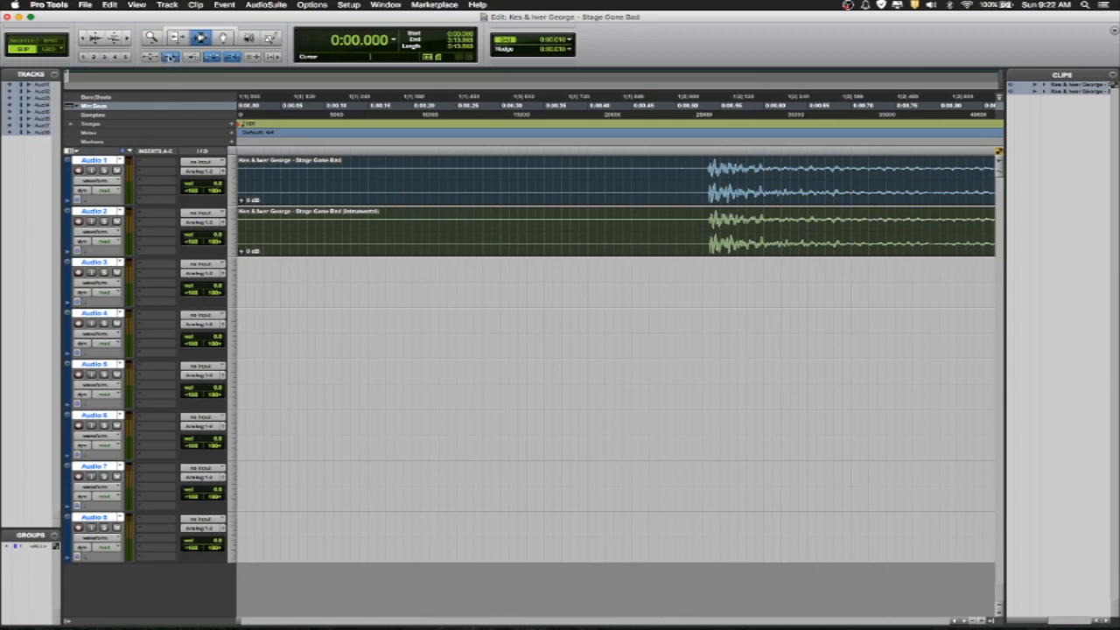
click(172, 59)
click(390, 167)
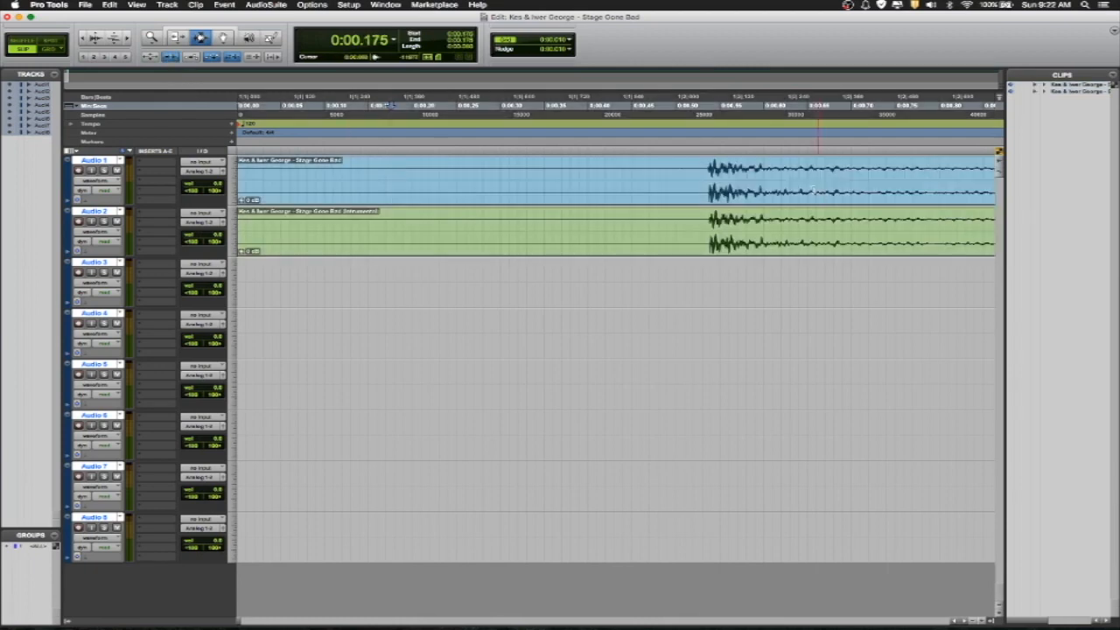
key(Tab)
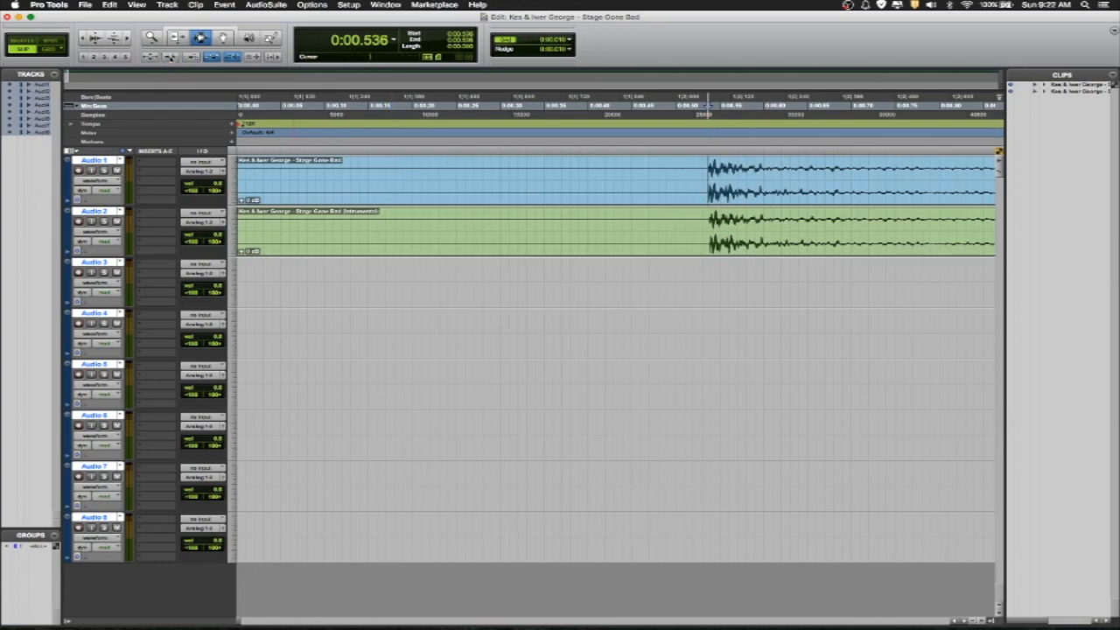
key(Tab)
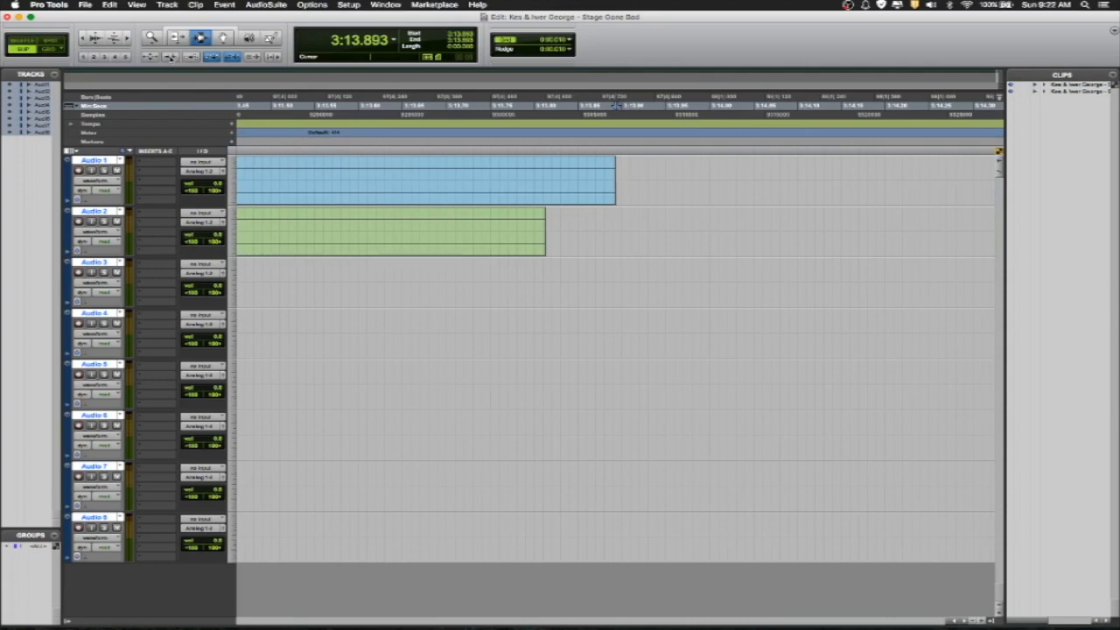
Enable Tab to Transient, split the Audio 1 clip at its first transient and delete the silent piece before it.
key(Return)
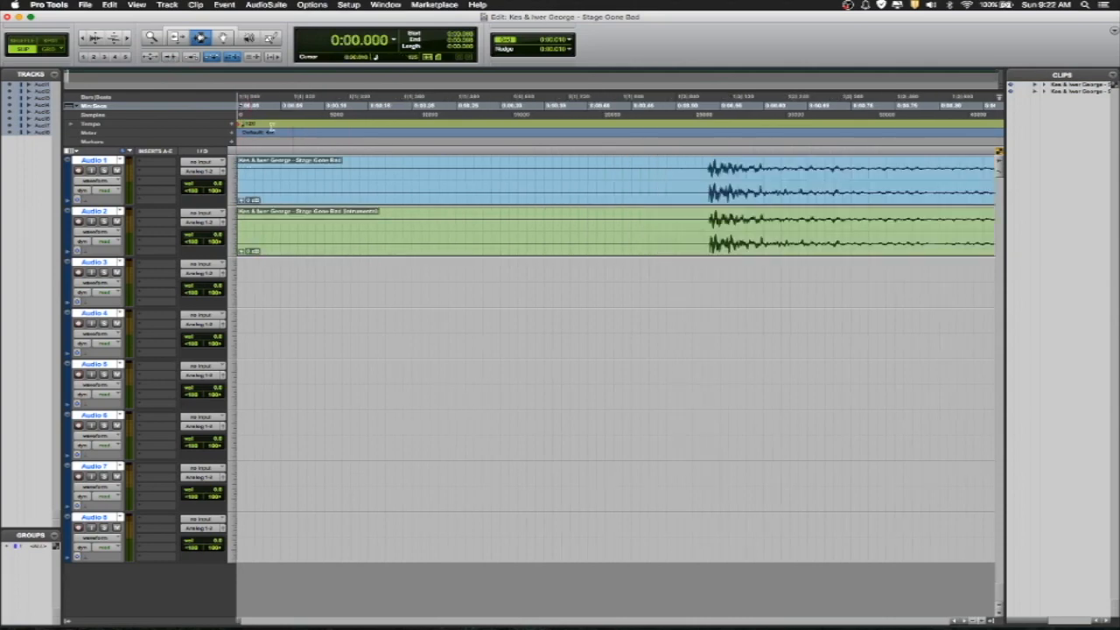
click(171, 56)
click(624, 191)
key(Tab)
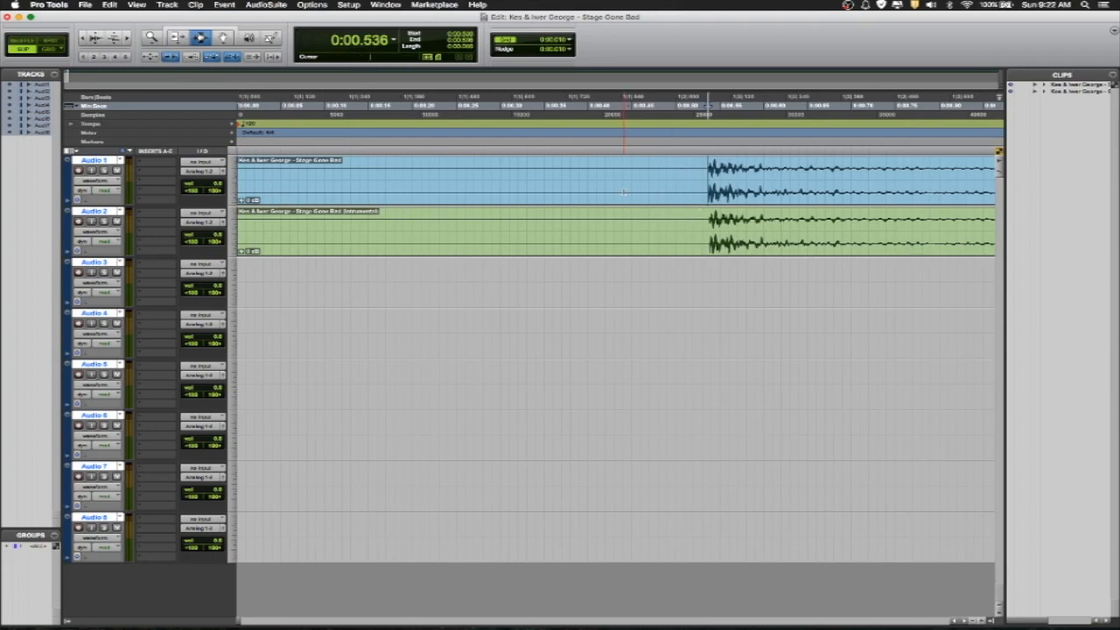
key(super+e)
double_click(631, 189)
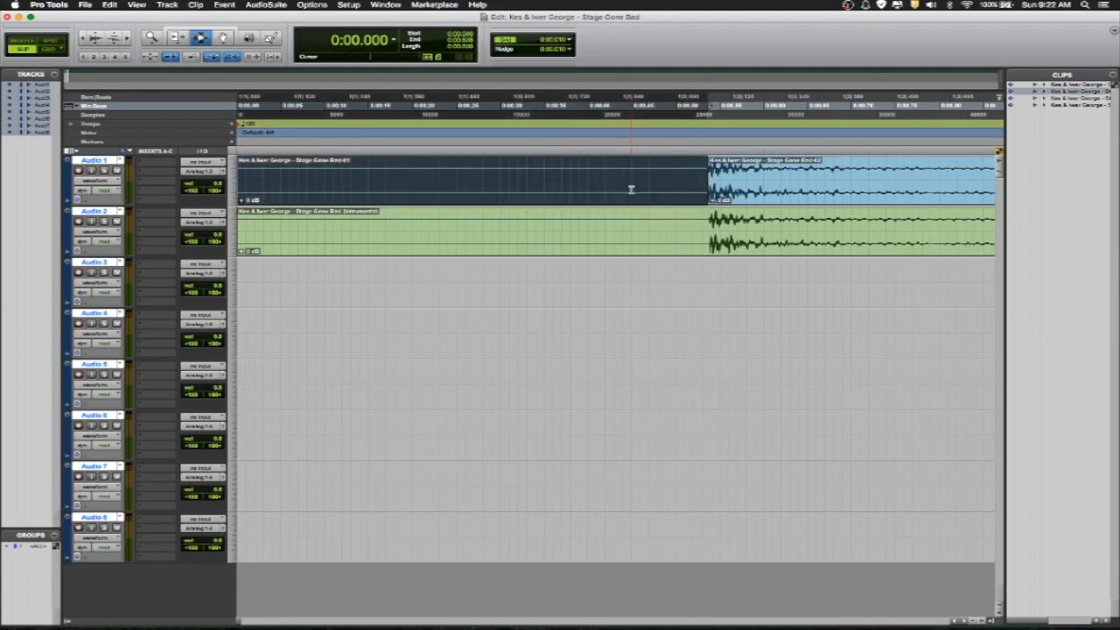
key(Delete)
Split the instrumental clip on Audio 2 at its first transient and delete the silent piece before it.
click(600, 230)
key(Tab)
key(super+e)
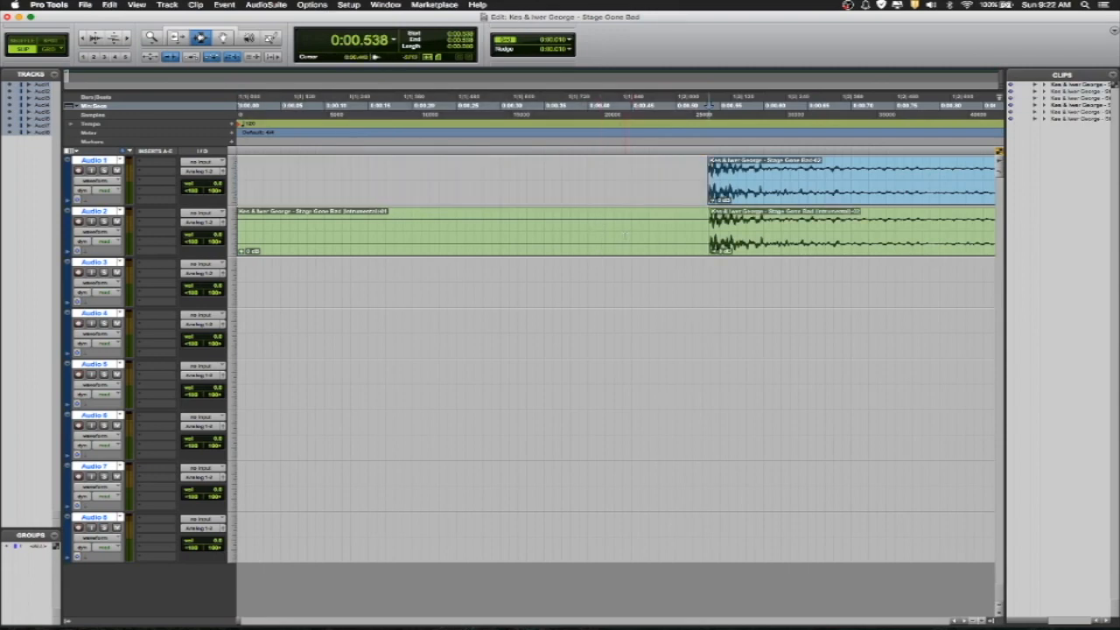
double_click(623, 235)
key(Delete)
Examine up close how the starts of the trimmed clips on Audio 1 and Audio 2 line up.
double_click(769, 184)
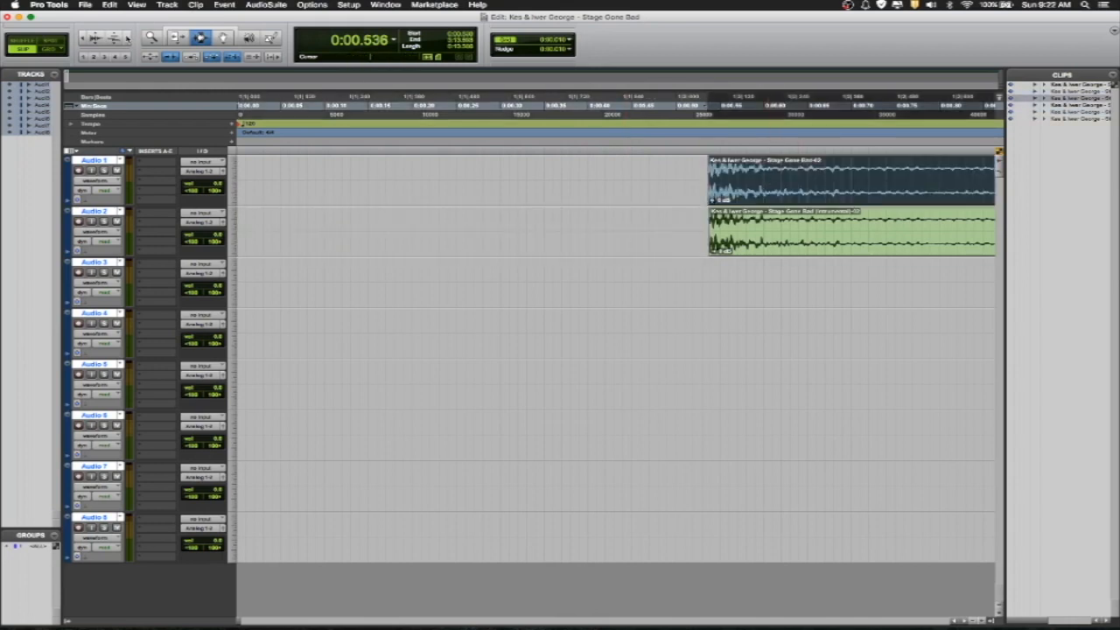
click(128, 39)
click(129, 39)
click(129, 39)
click(128, 39)
click(128, 38)
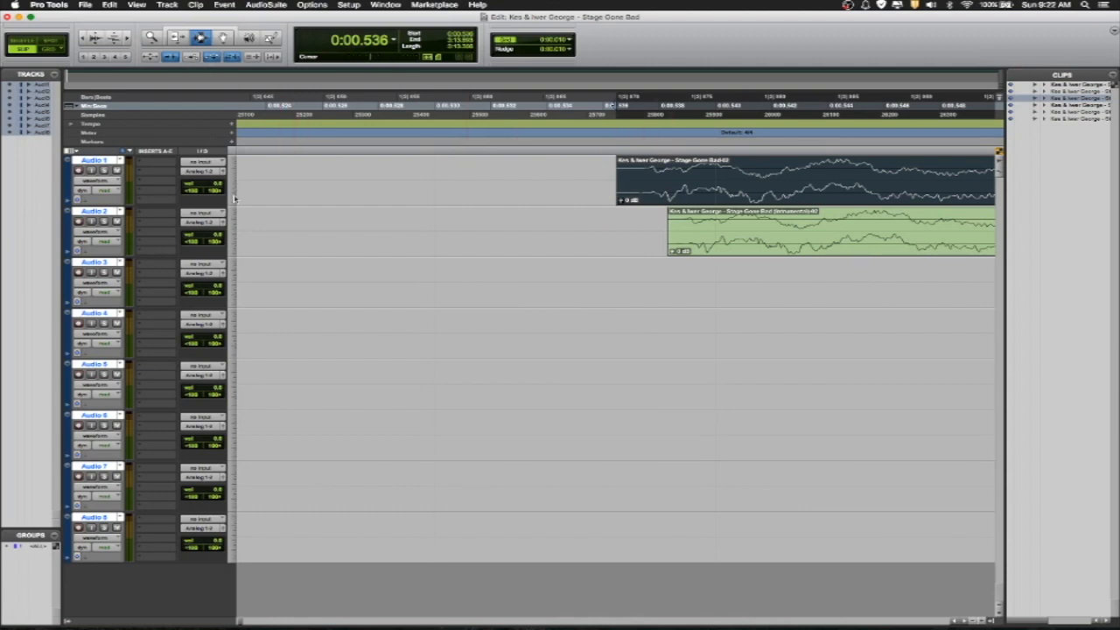
Select only the Audio 1 and Audio 2 tracks and put them in a new track group.
alt+click(99, 162)
click(100, 163)
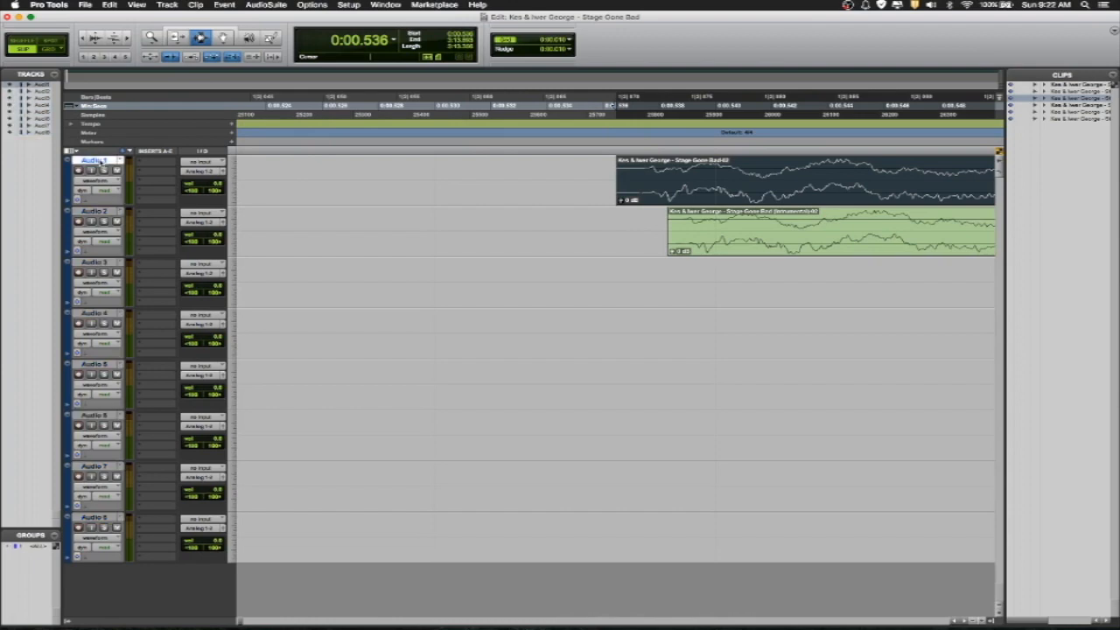
shift+click(106, 212)
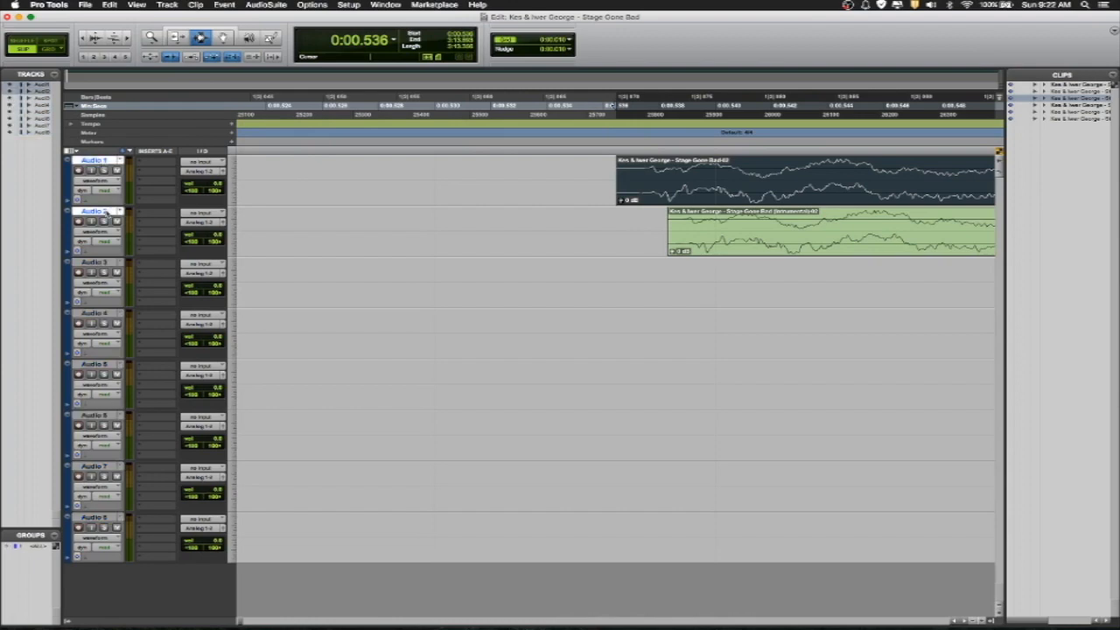
key(super+g)
key(Return)
Set the track height of the grouped Audio 1 and Audio 2 tracks to large.
click(233, 228)
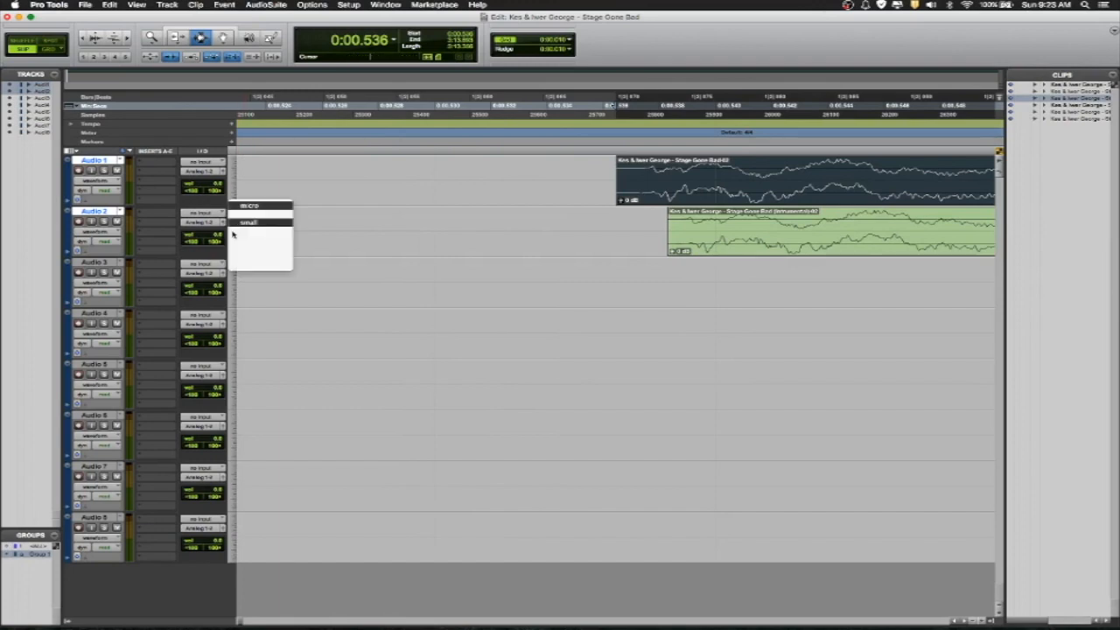
click(234, 233)
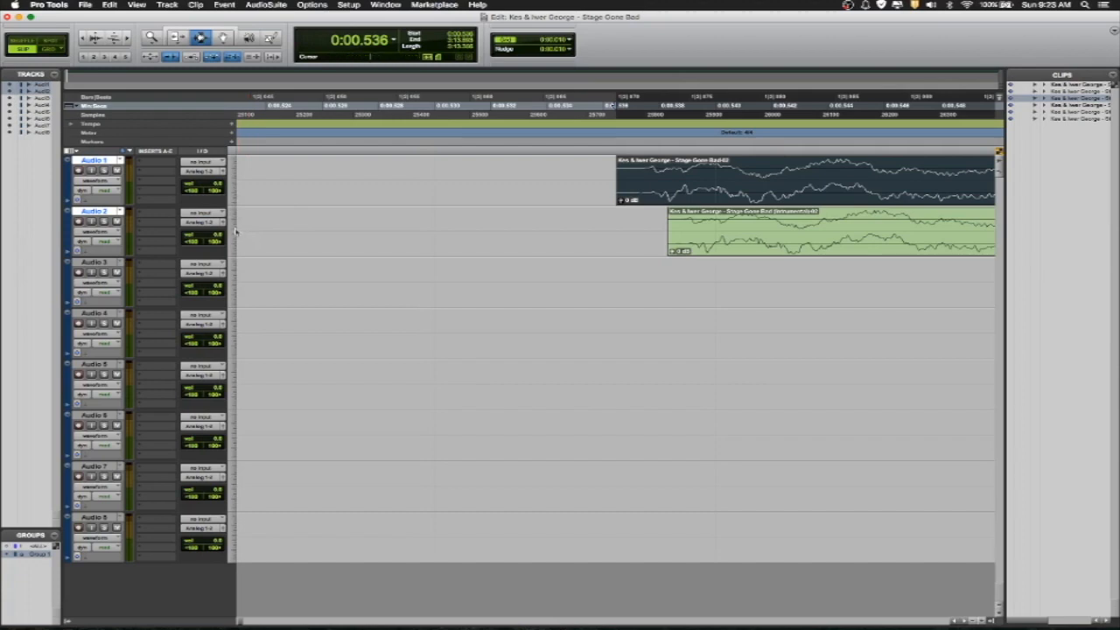
click(234, 229)
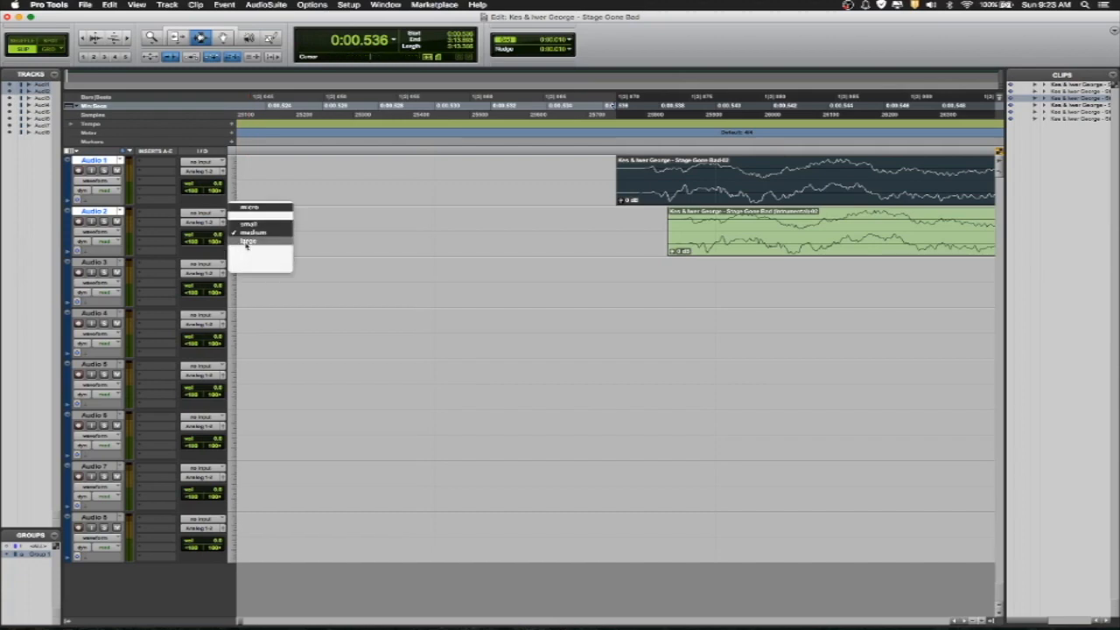
click(244, 245)
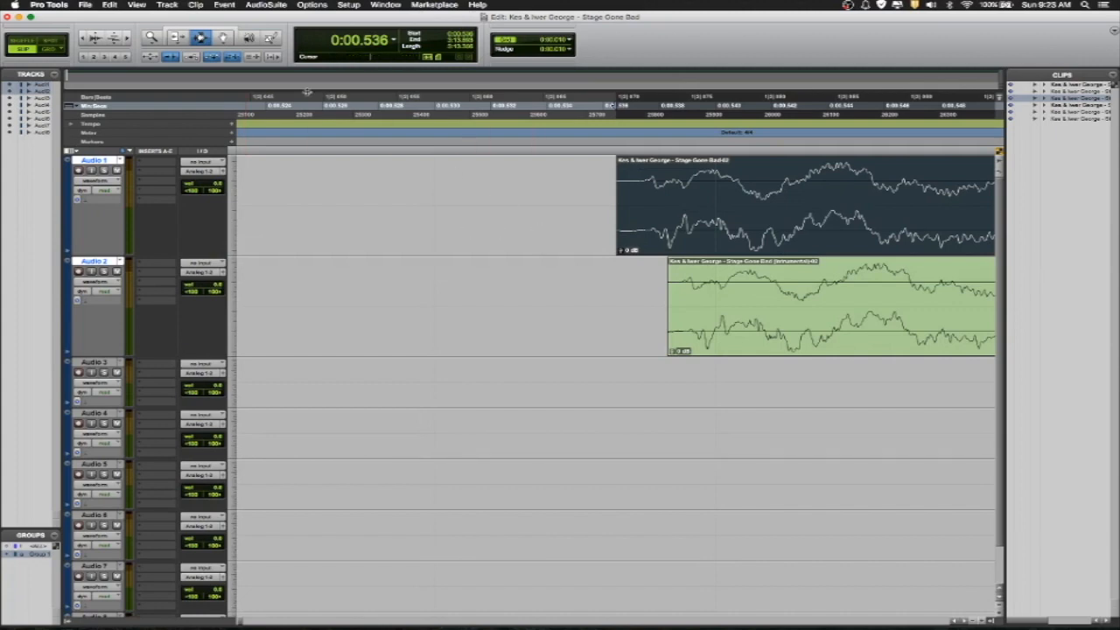
With the Grabber tool, move the clips on Audio 1 and Audio 2 together to start at about 0:00.522.
click(225, 38)
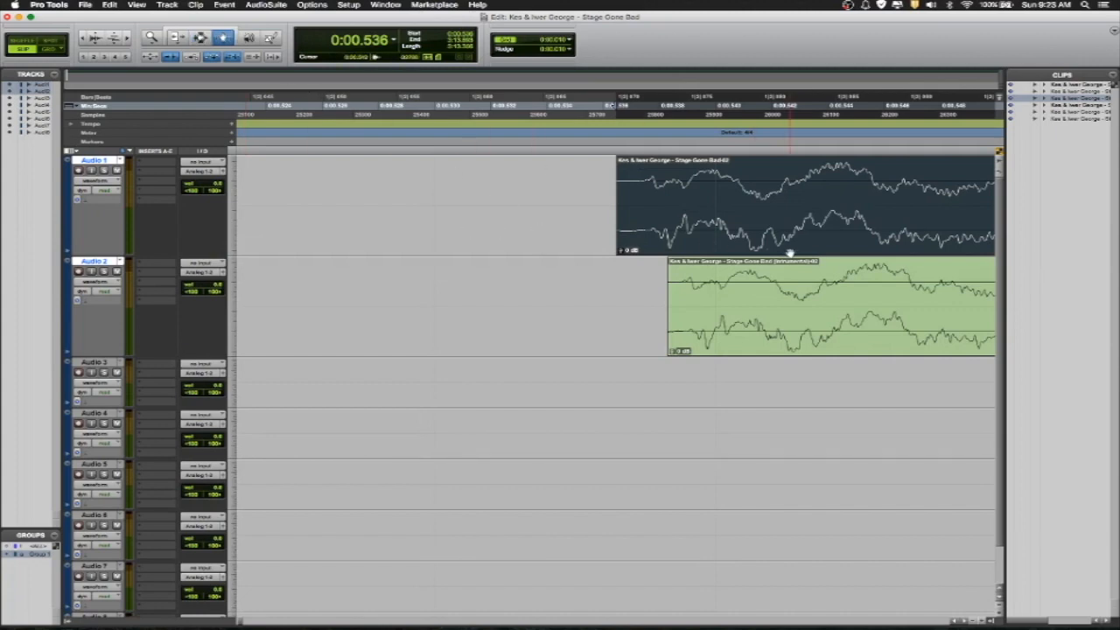
shift+click(808, 288)
drag(743, 242, 337, 229)
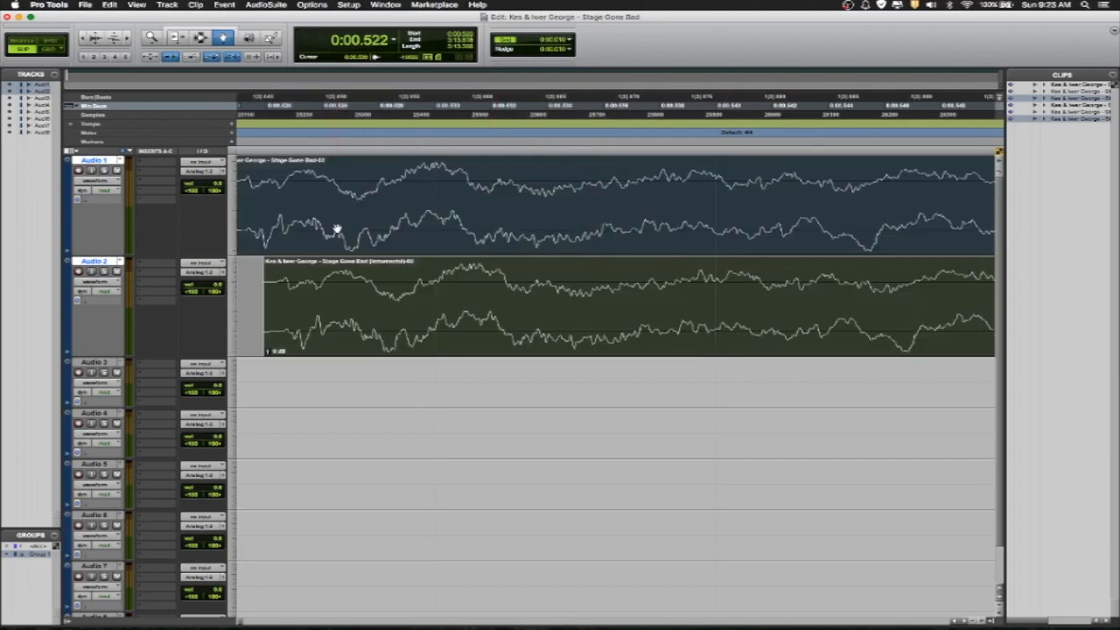
Try to select the empty stretch between the session start and the clips on Audio 1 and Audio 2.
scroll(337, 229, left, 10)
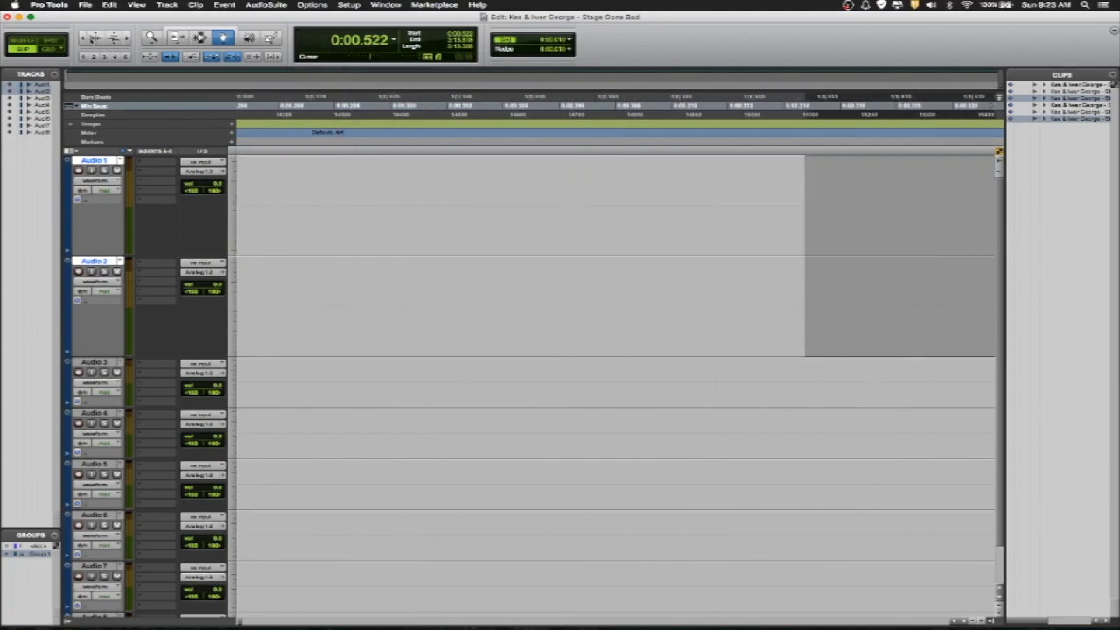
click(83, 38)
click(83, 37)
click(82, 37)
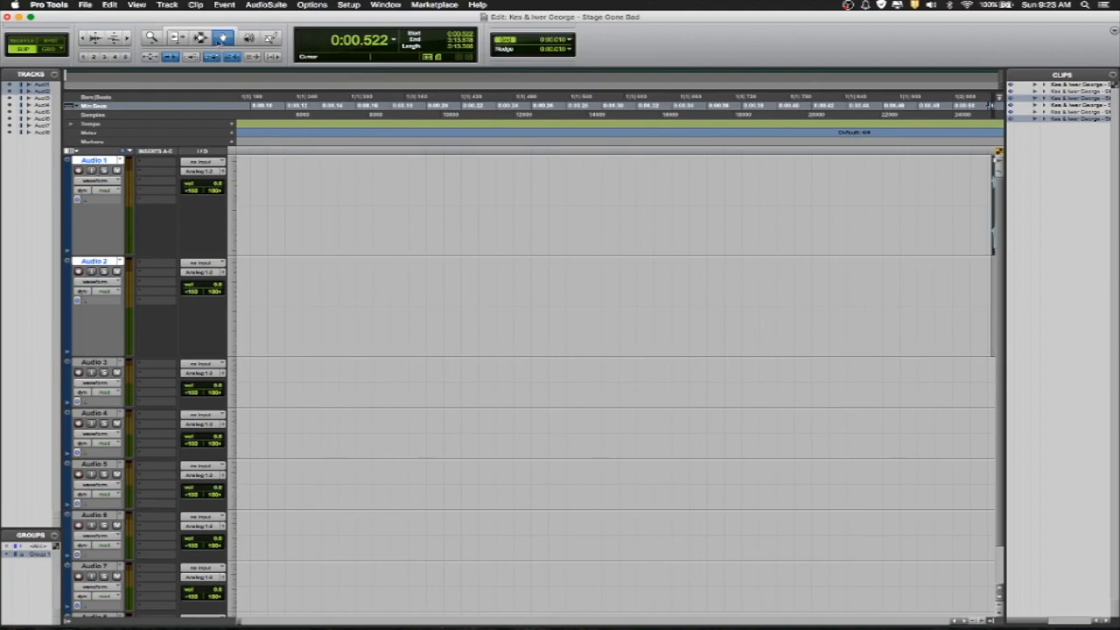
click(201, 38)
click(260, 236)
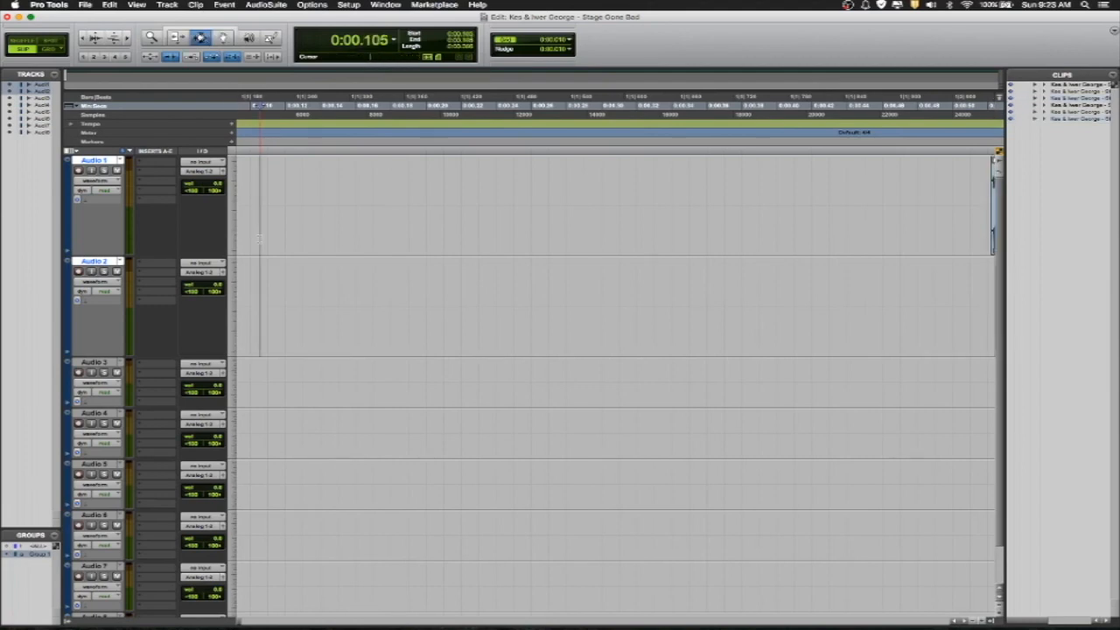
key(shift+Return)
key(shift+Return)
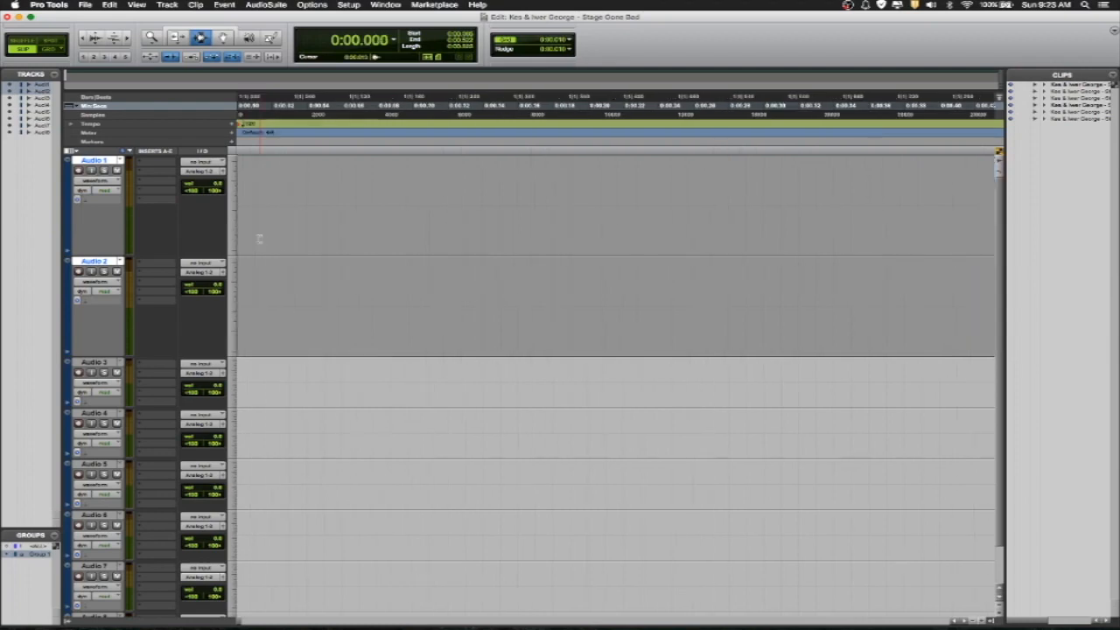
click(454, 238)
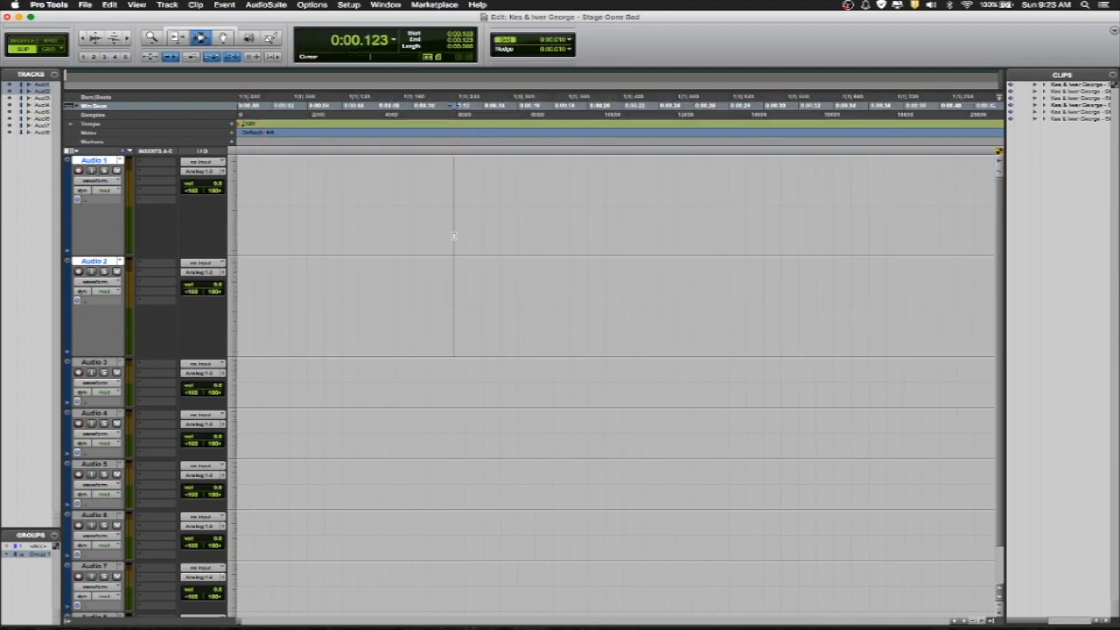
click(485, 263)
click(523, 300)
click(439, 229)
click(421, 265)
click(466, 233)
Select the empty stretch from the session start to the Audio 1 clip on both tracks and delete it in Shuffle mode.
key(Return)
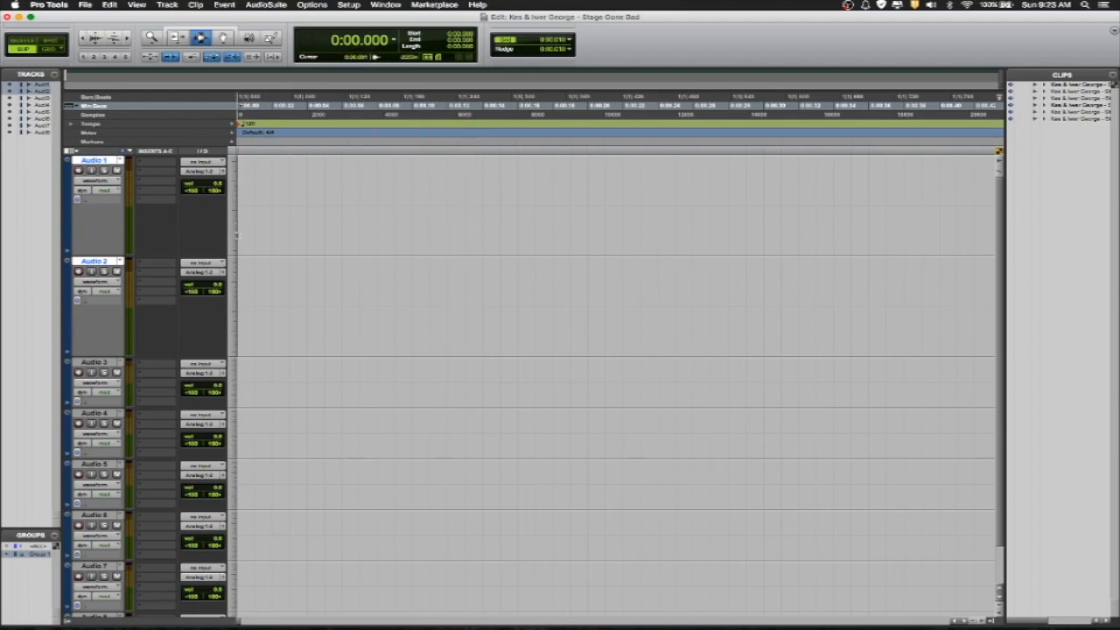
key(shift+Tab)
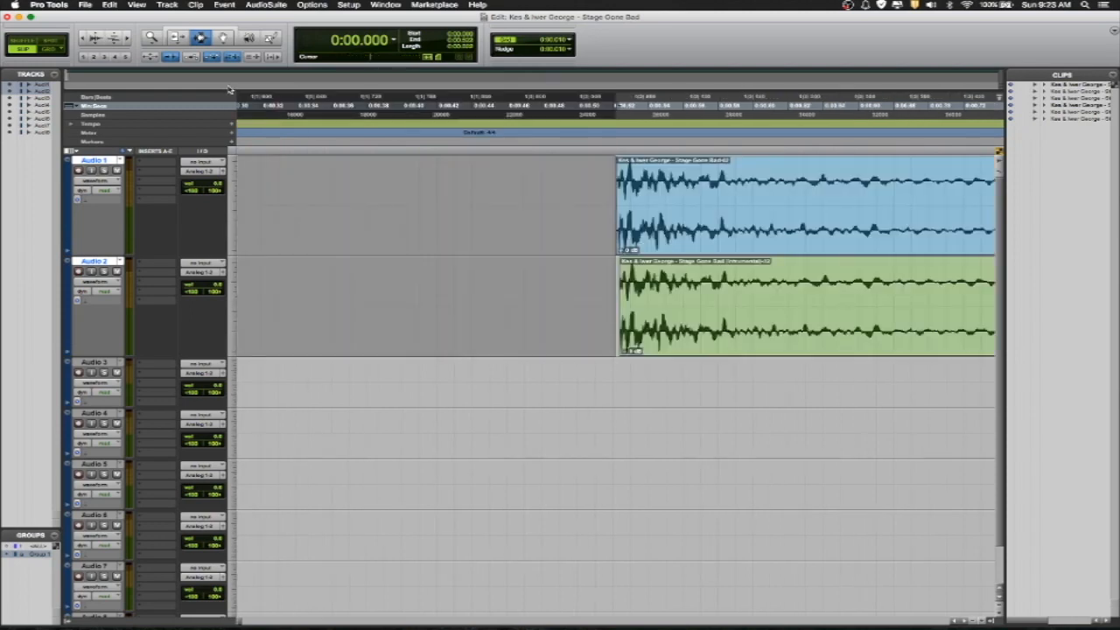
click(127, 38)
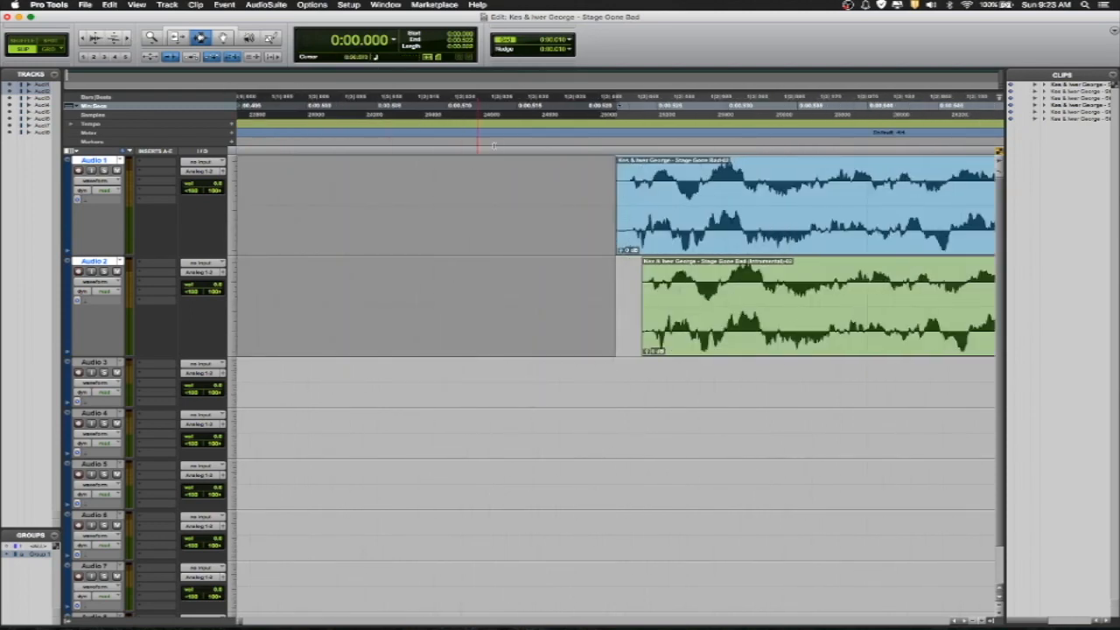
click(21, 43)
key(Delete)
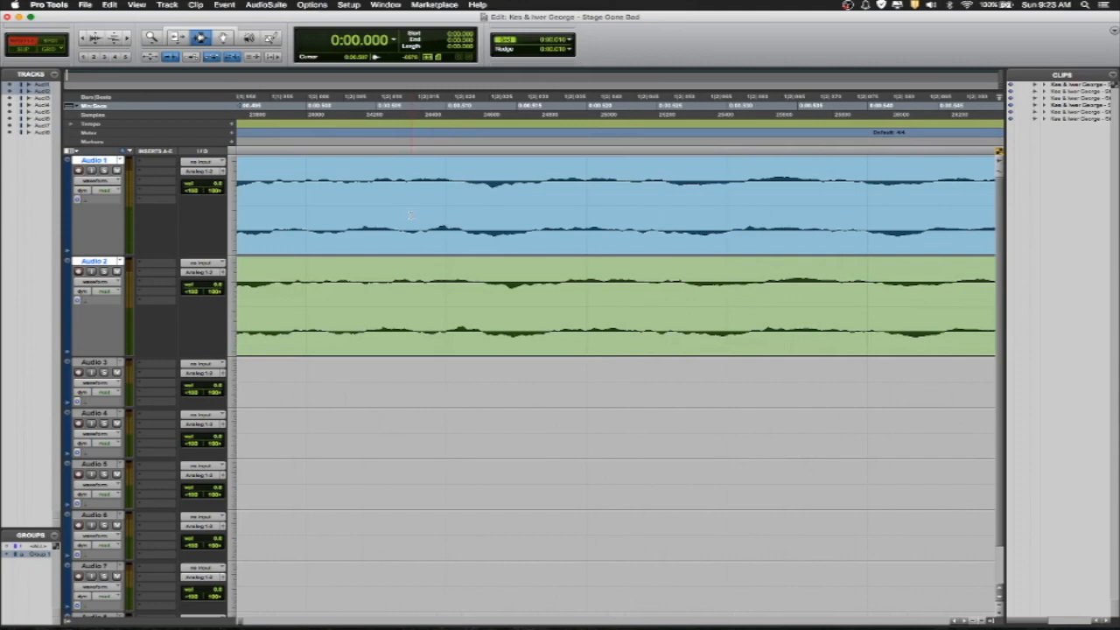
Mark the matching waveform dips with the Selector tool, at about 0:00.022 on Audio 1 and 0:00.024 on Audio 2.
key(Return)
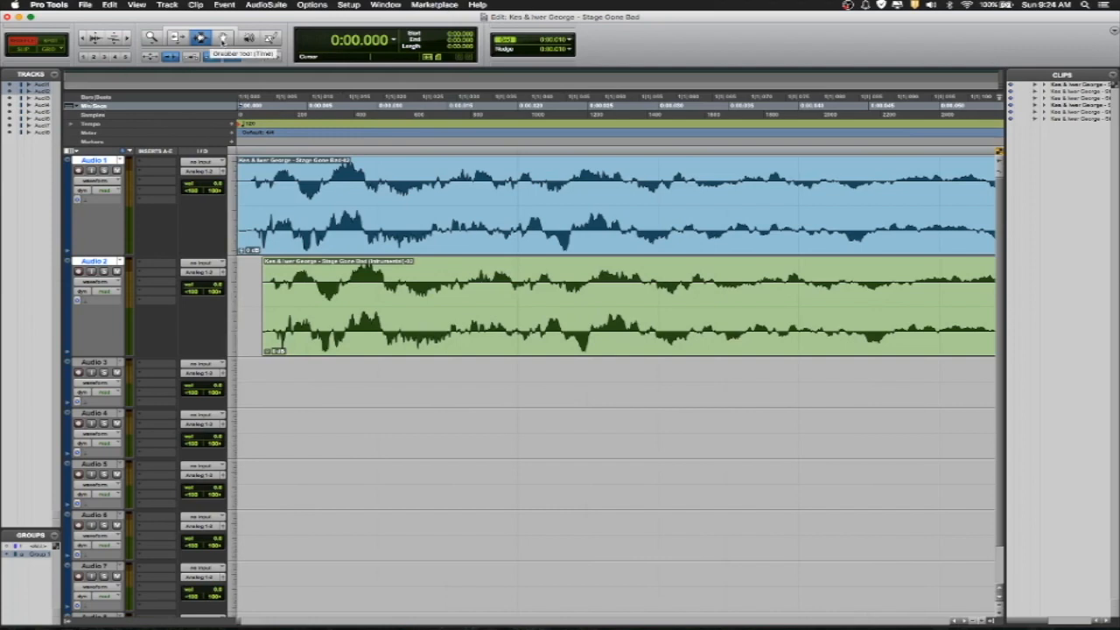
click(223, 38)
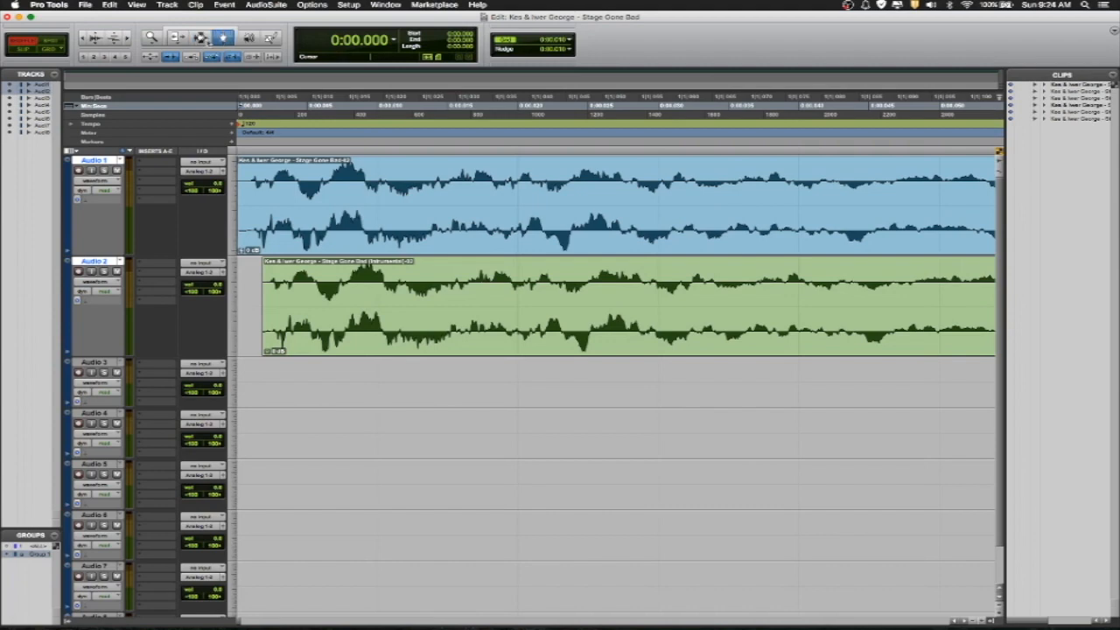
click(200, 38)
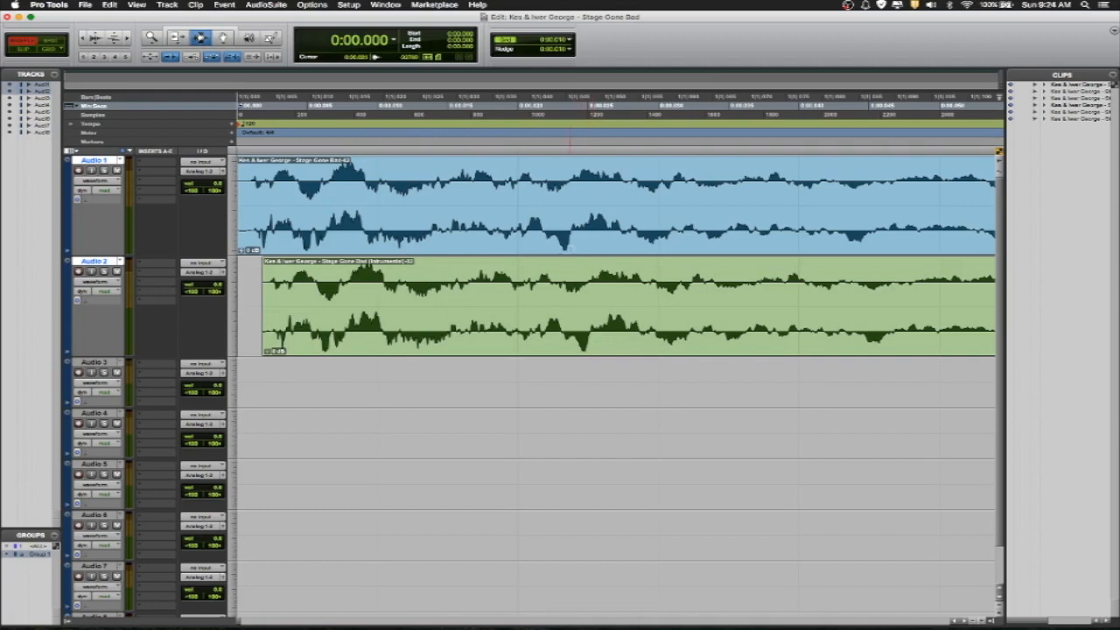
click(559, 237)
drag(560, 236, 570, 238)
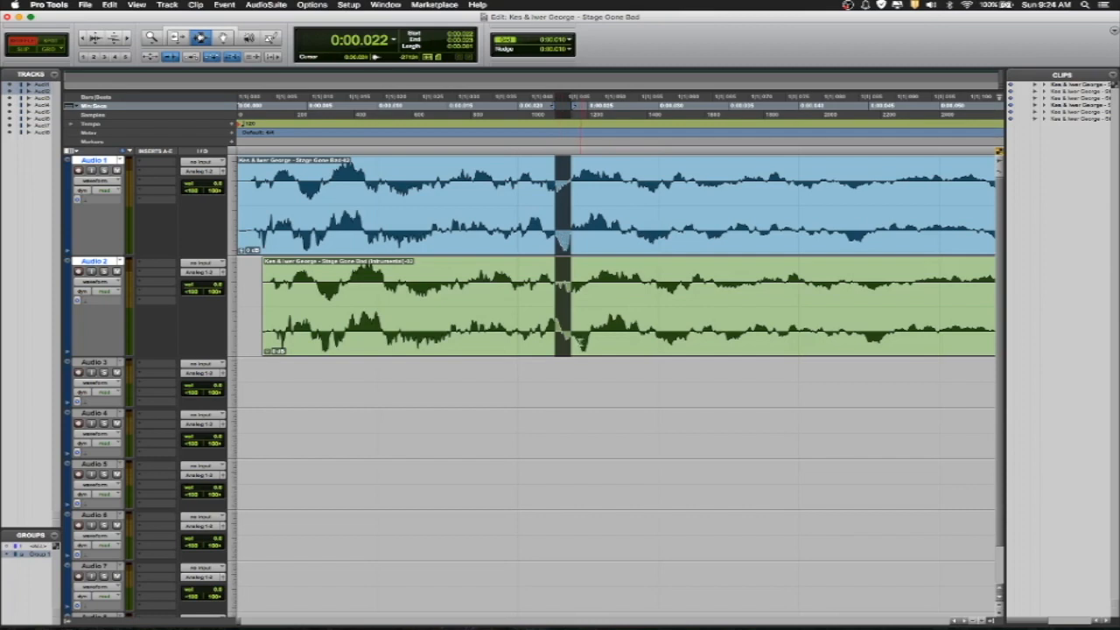
drag(575, 342, 590, 347)
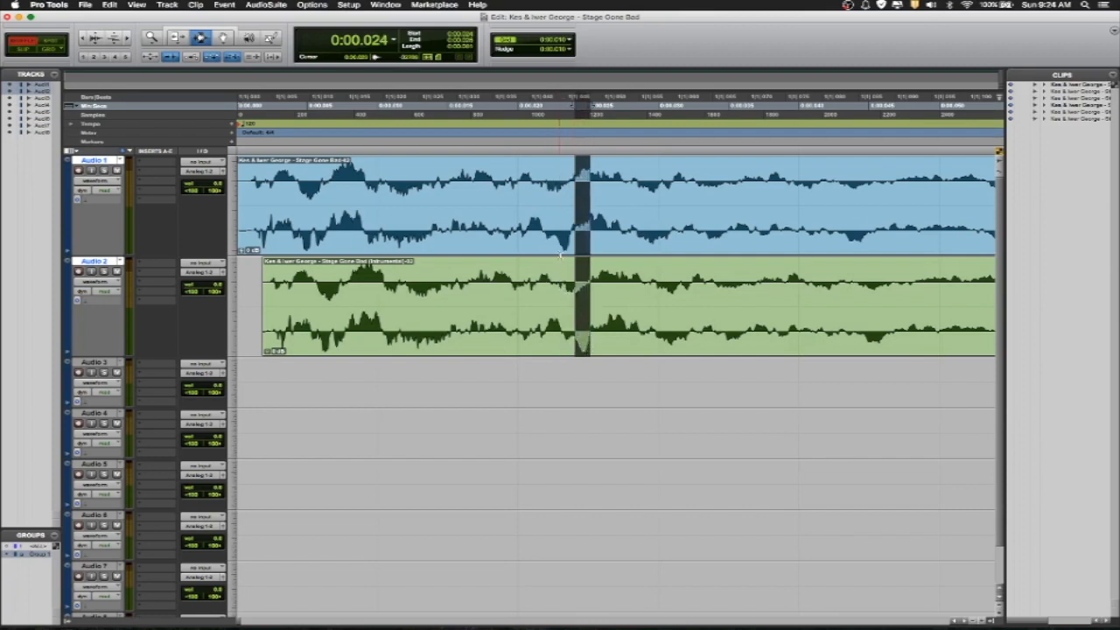
In Slip mode, slide the instrumental clip on Audio 2 earlier until its marked dip lines up with the matching dip on Audio 1.
click(223, 39)
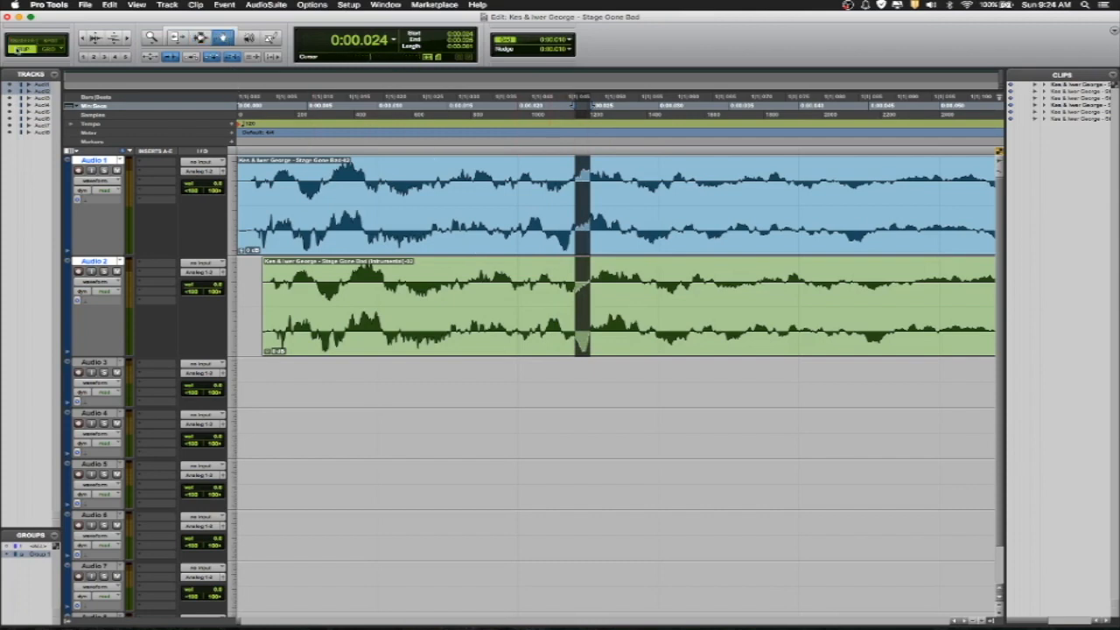
click(622, 298)
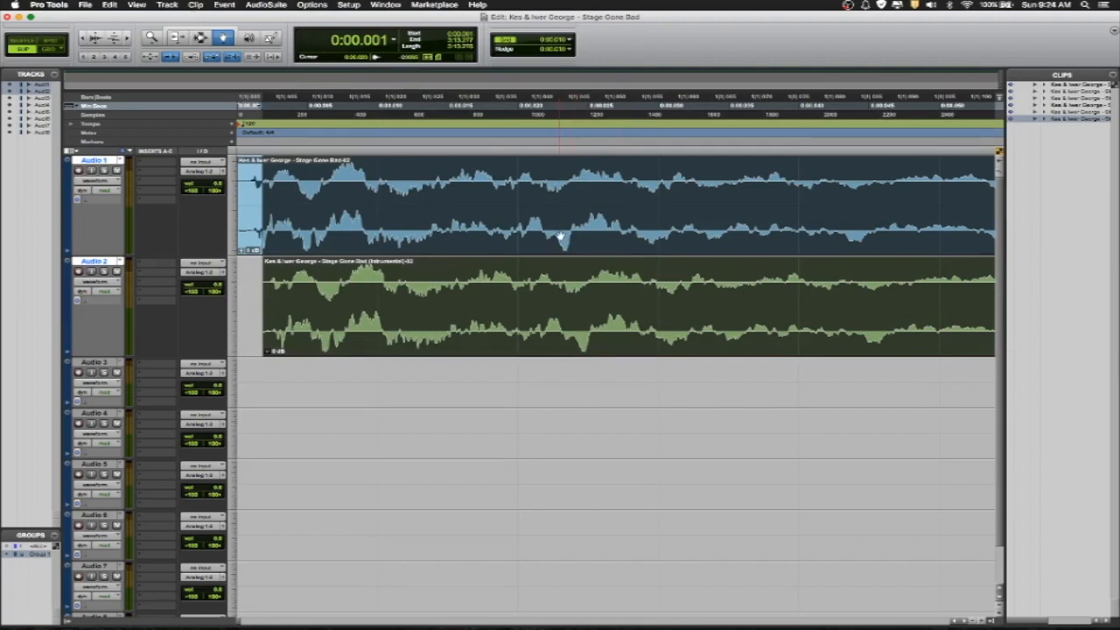
click(581, 341)
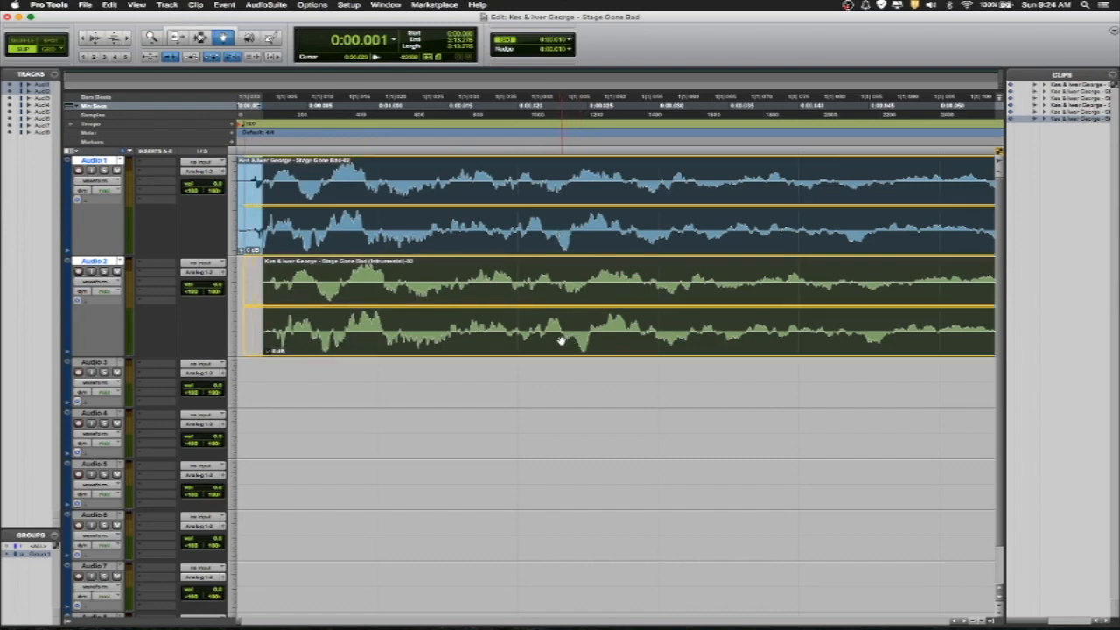
drag(581, 341, 560, 341)
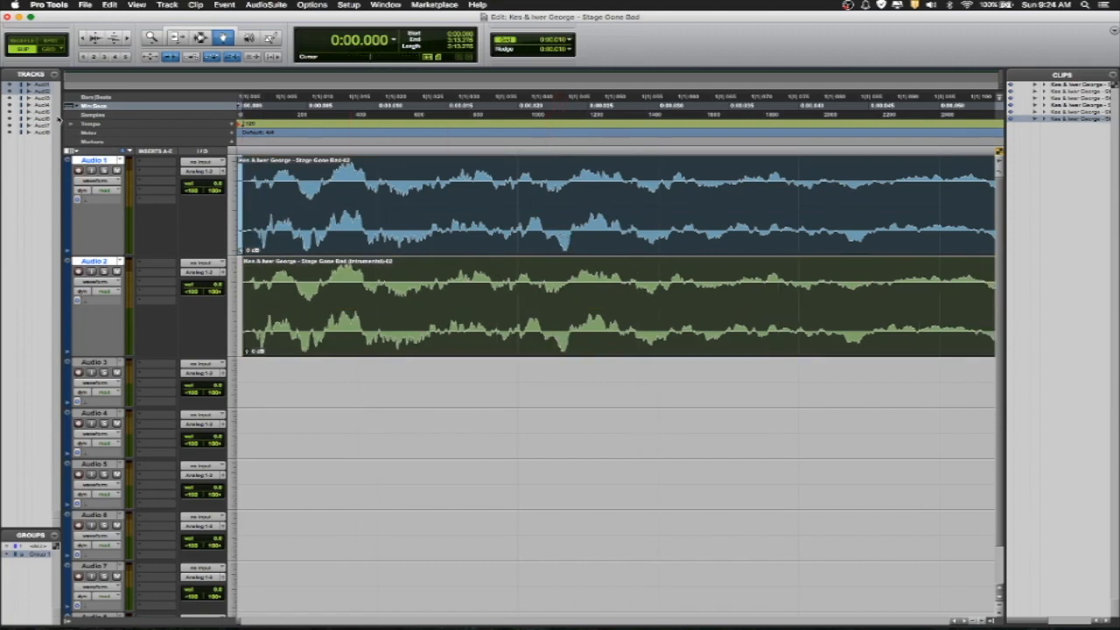
Place the cursor at about 0:00.022 across both tracks to compare the waveform alignment, and return to the Grabber tool.
click(200, 37)
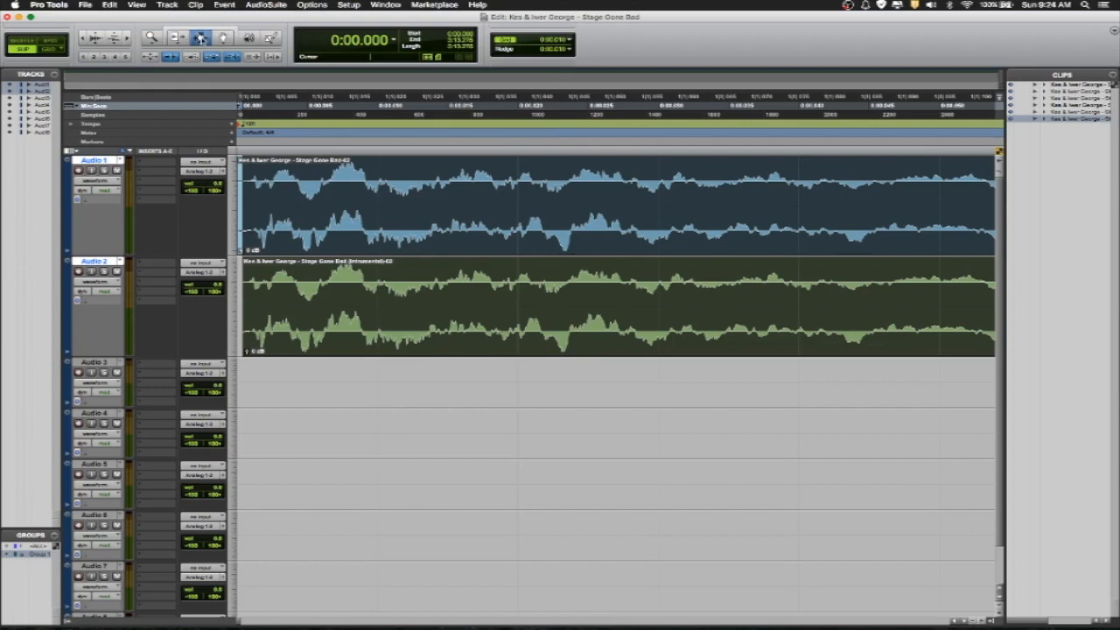
click(556, 237)
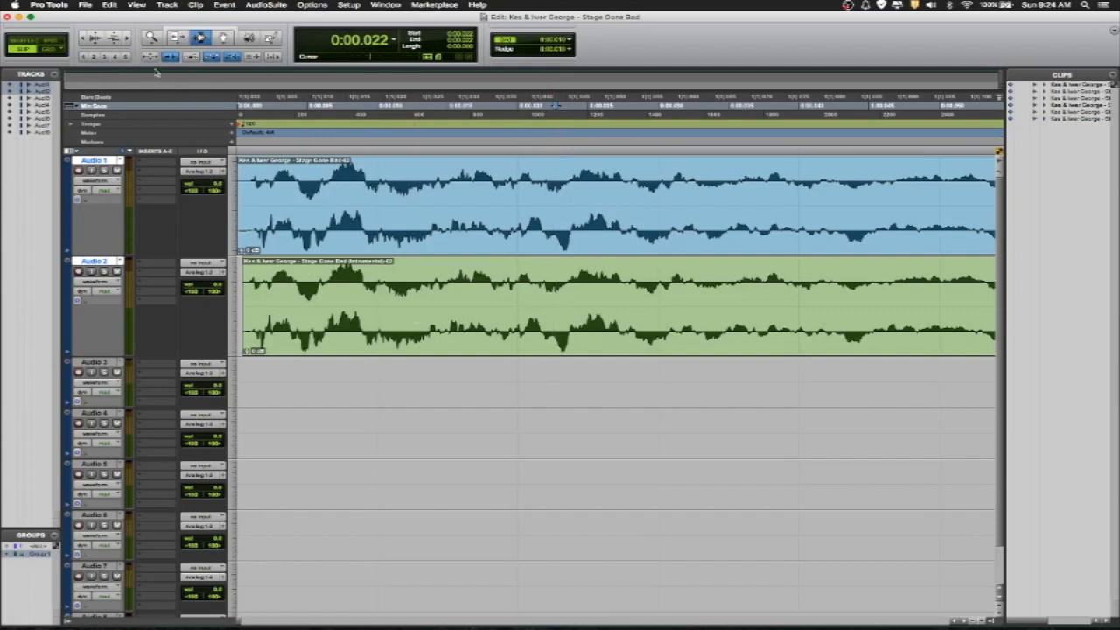
click(223, 37)
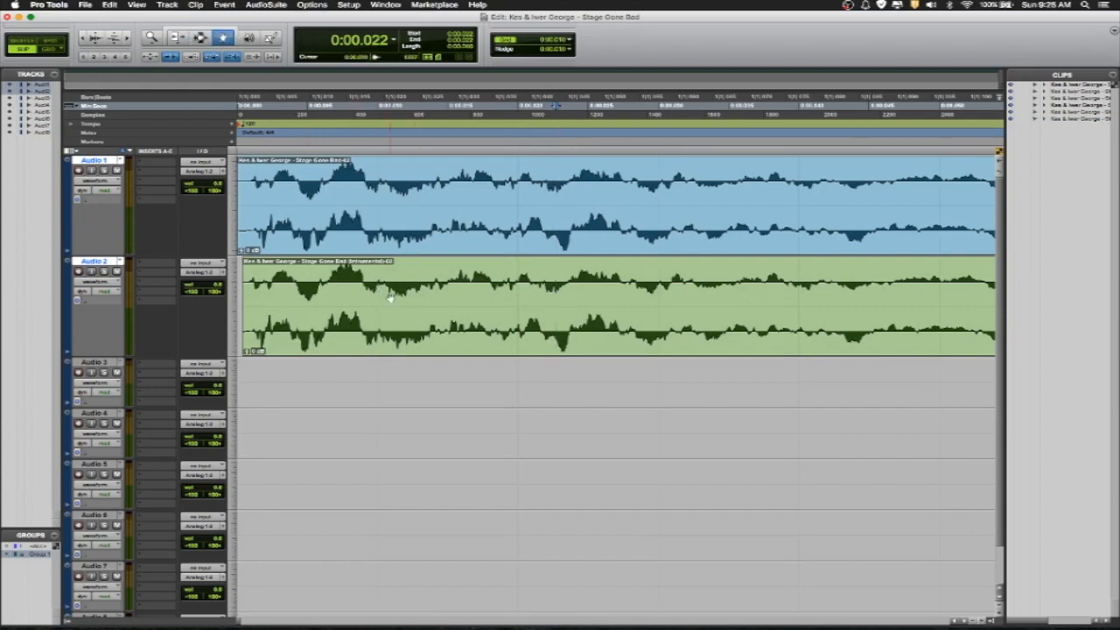
Select the clips on both tracks and turn off the edit group that links Audio 1 and Audio 2.
click(559, 341)
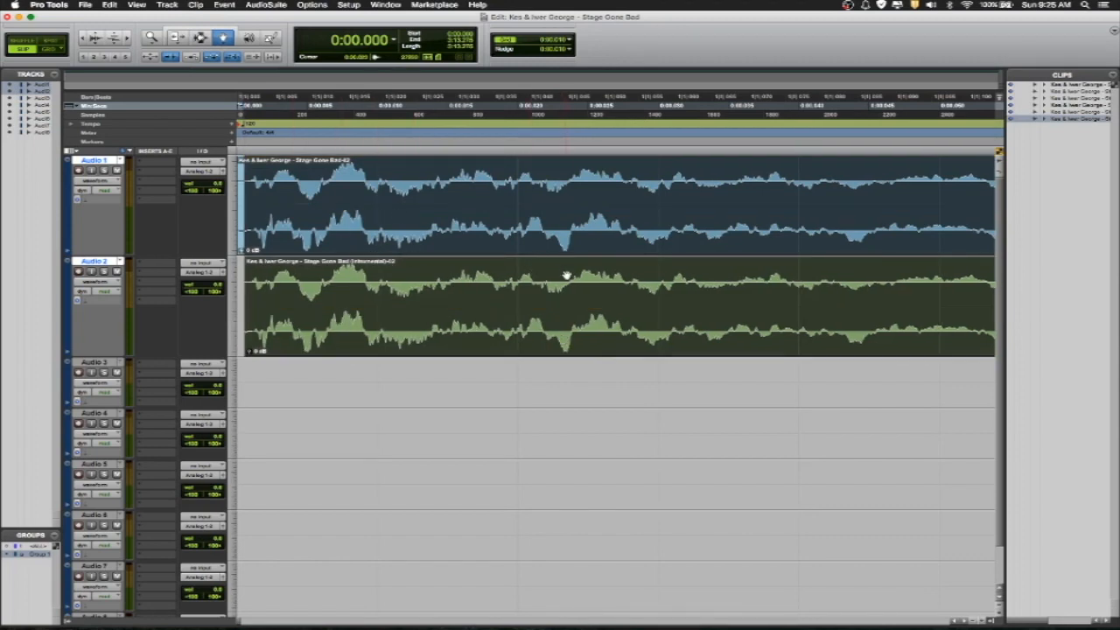
key(super+a)
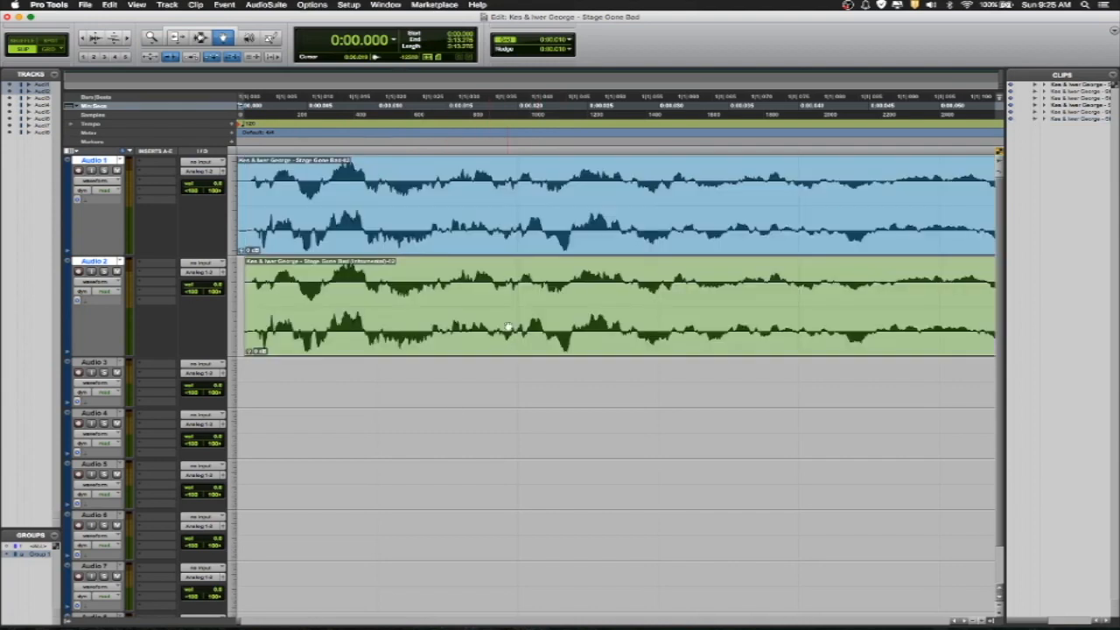
key(super+a)
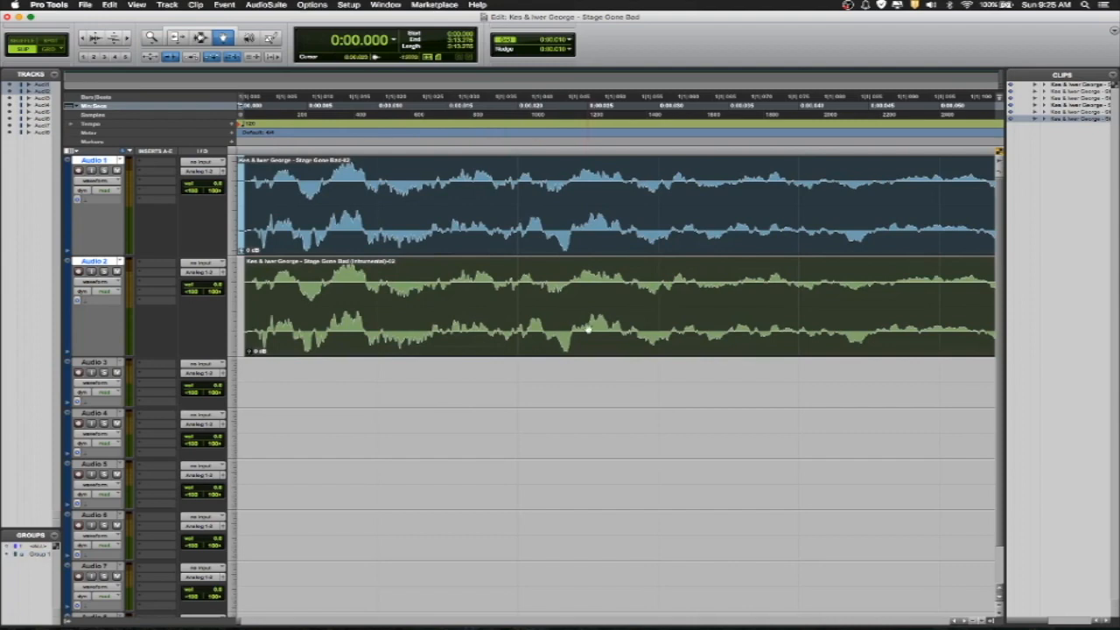
click(603, 380)
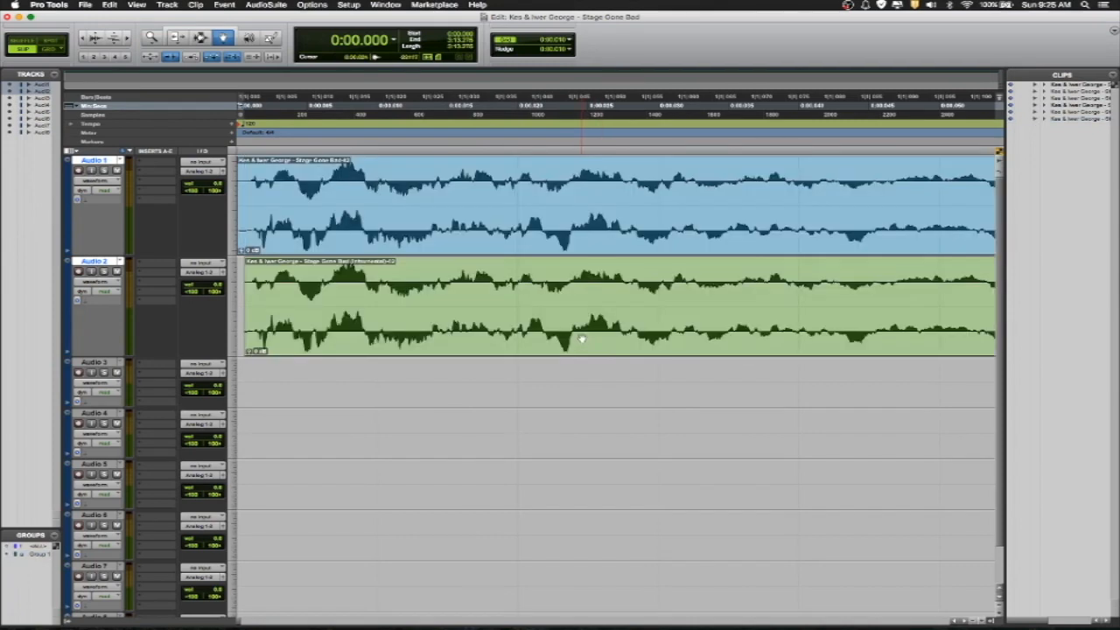
Move the instrumental clip from Audio 2 to Audio 3 and copy the full-song clip from Audio 1 onto Audio 2.
click(581, 339)
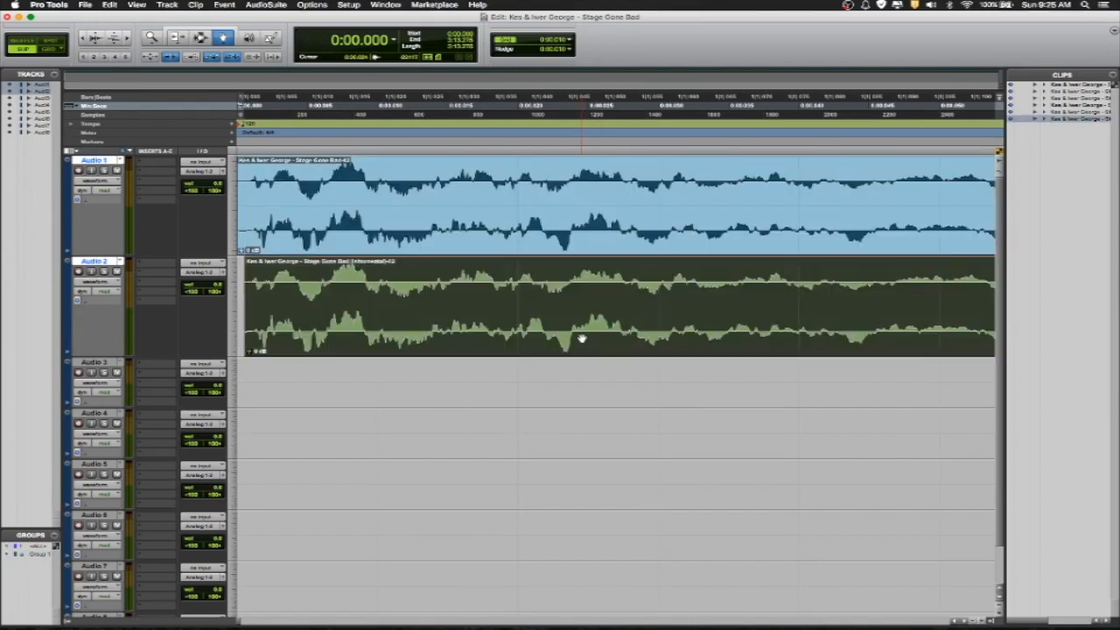
drag(580, 338, 570, 382)
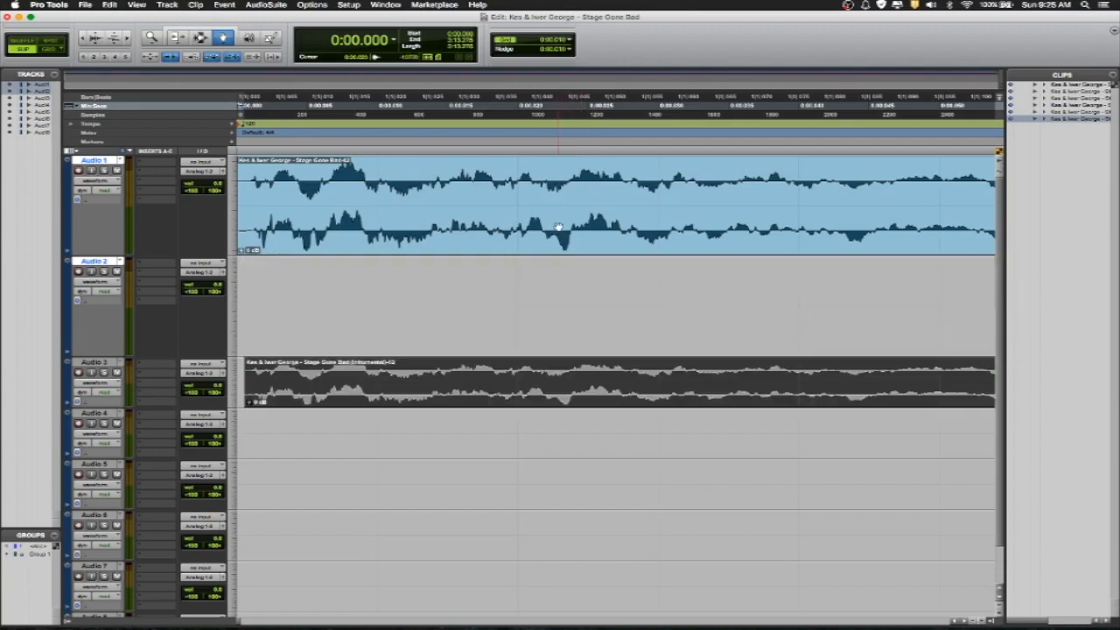
click(558, 229)
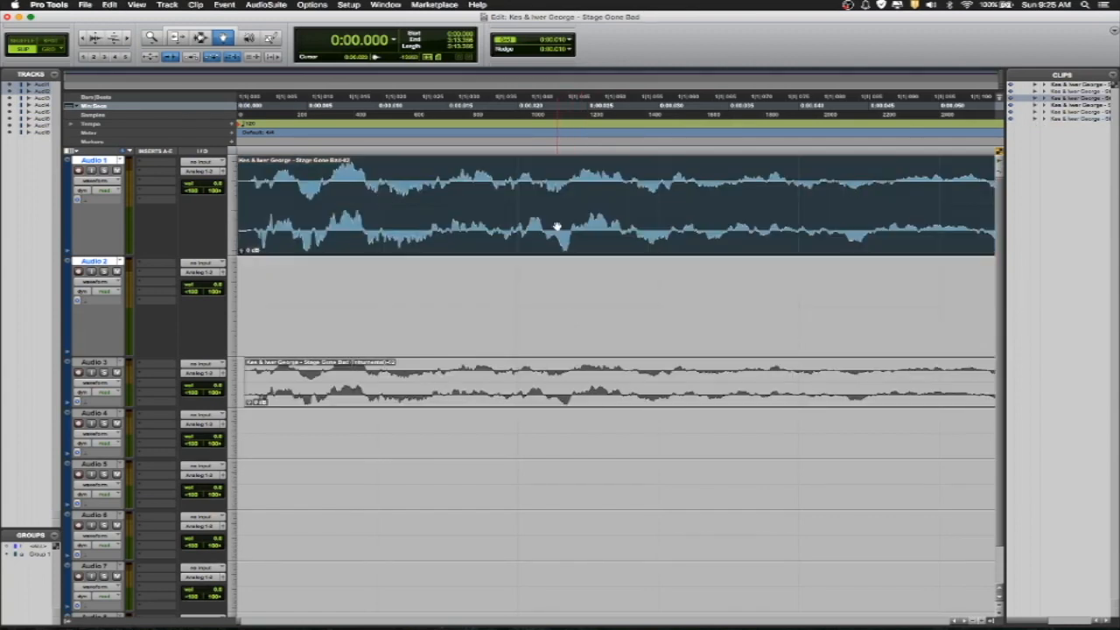
drag(556, 226, 558, 290)
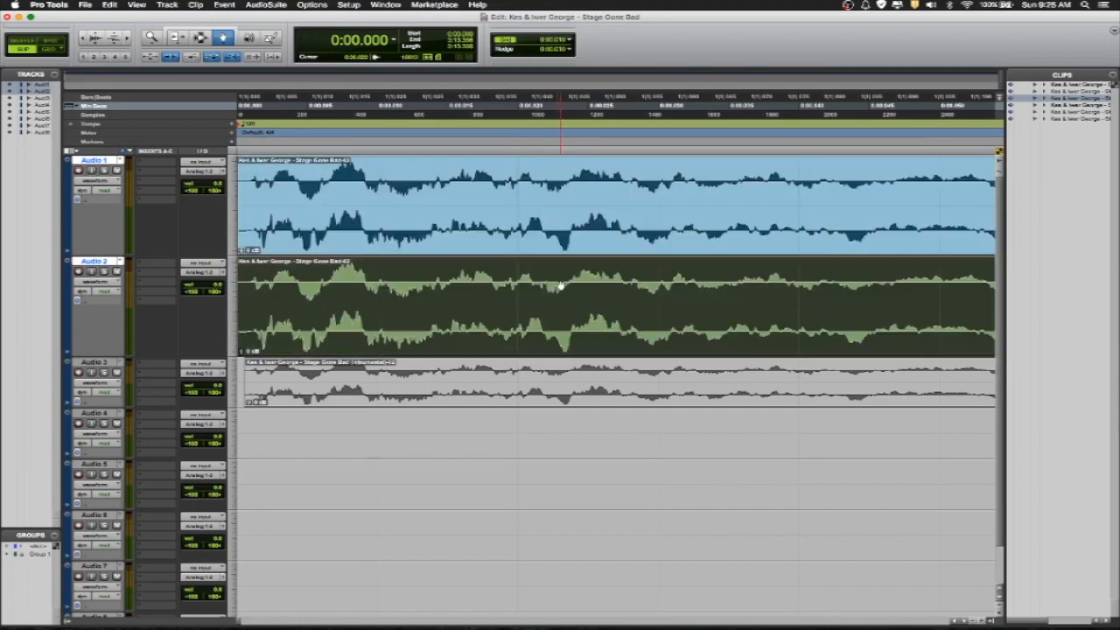
Solo Audio 1 and Audio 2 and play the two identical full-song clips together from the session start.
click(105, 272)
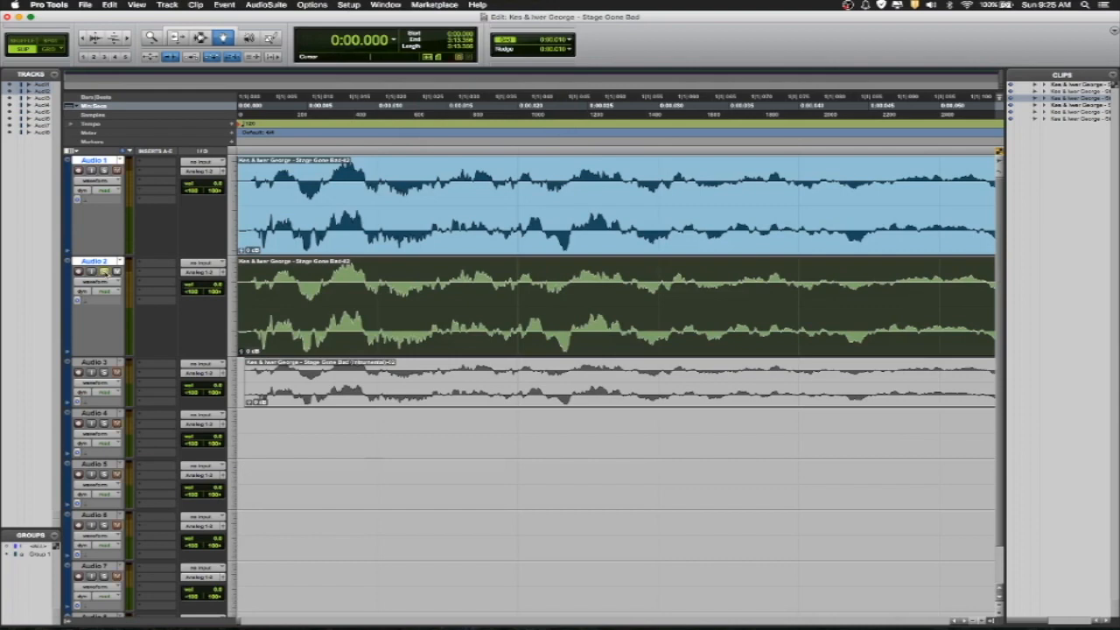
click(103, 170)
key(space)
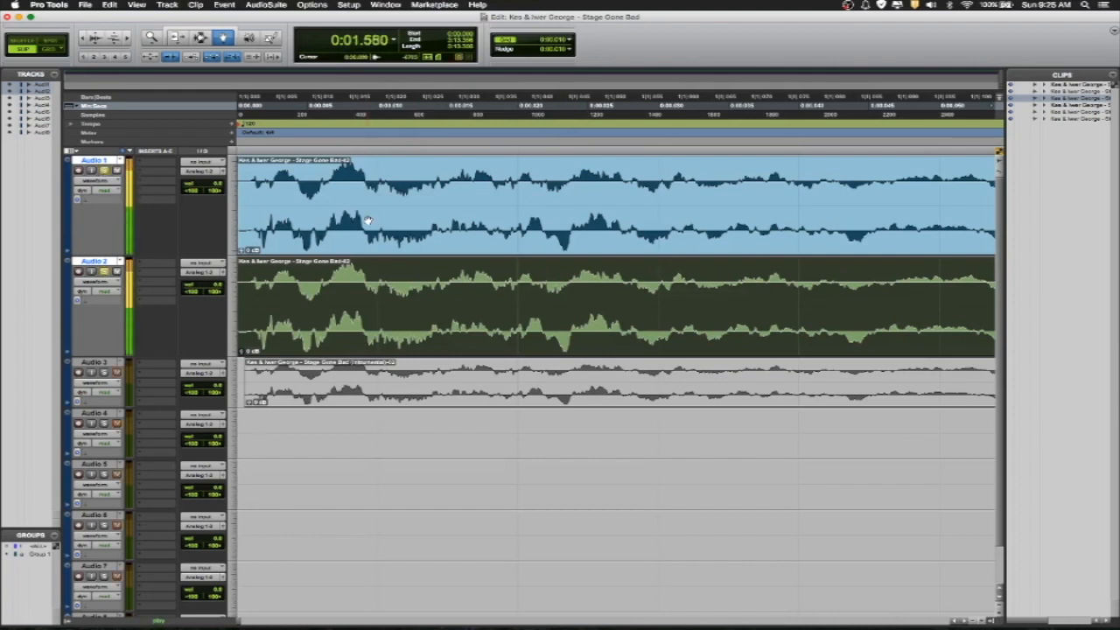
Unsolo Audio 1 during playback, mute and unmute Audio 2 to compare, and stop playback.
click(103, 171)
click(103, 272)
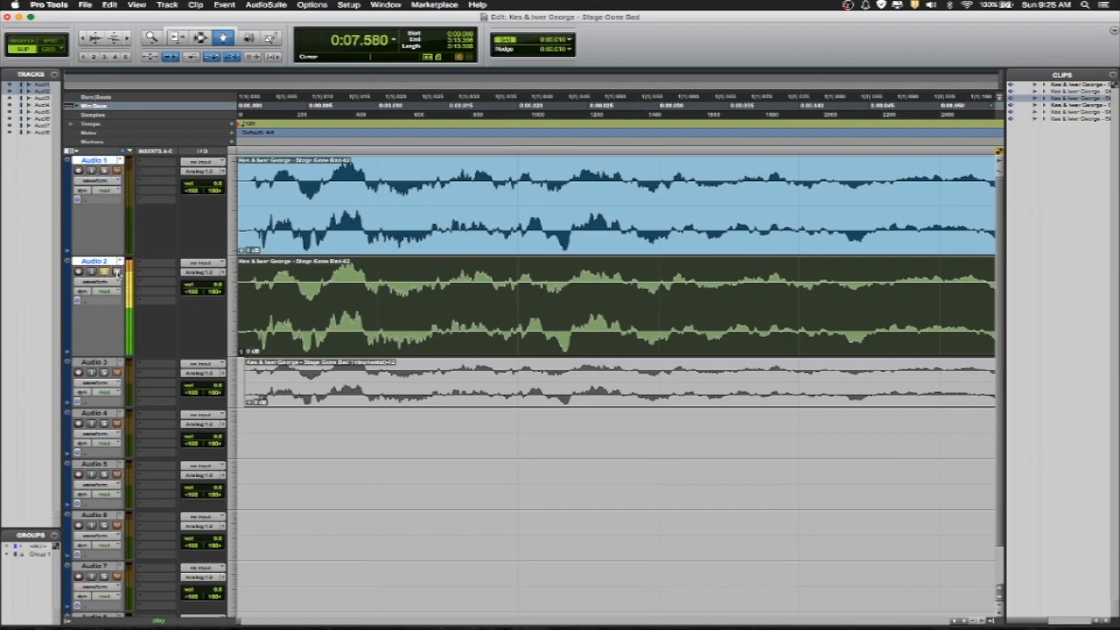
click(119, 273)
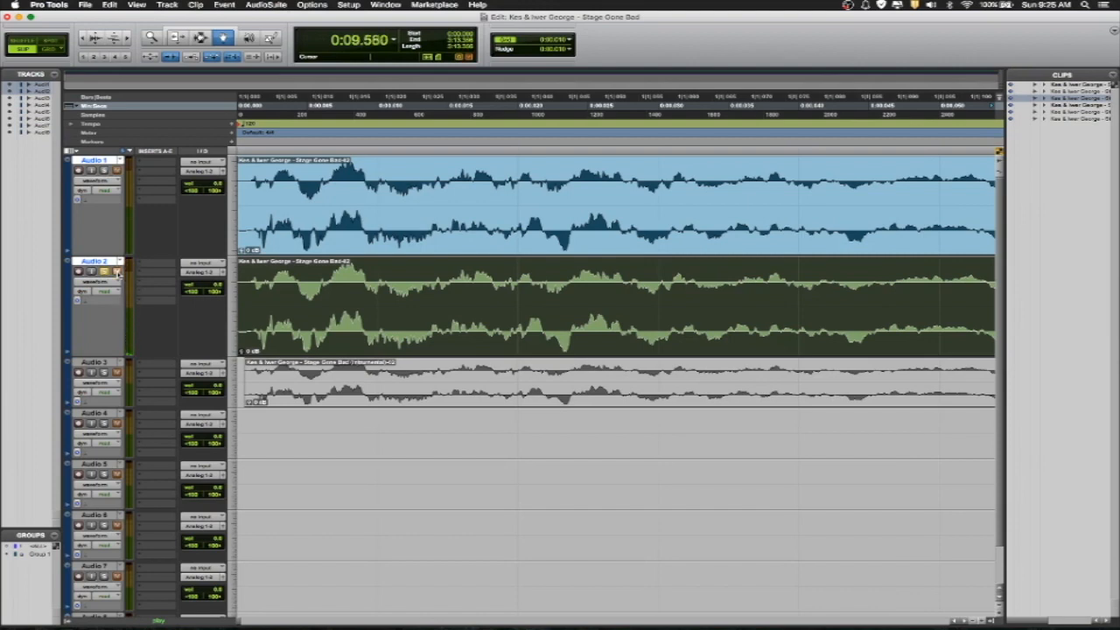
click(118, 273)
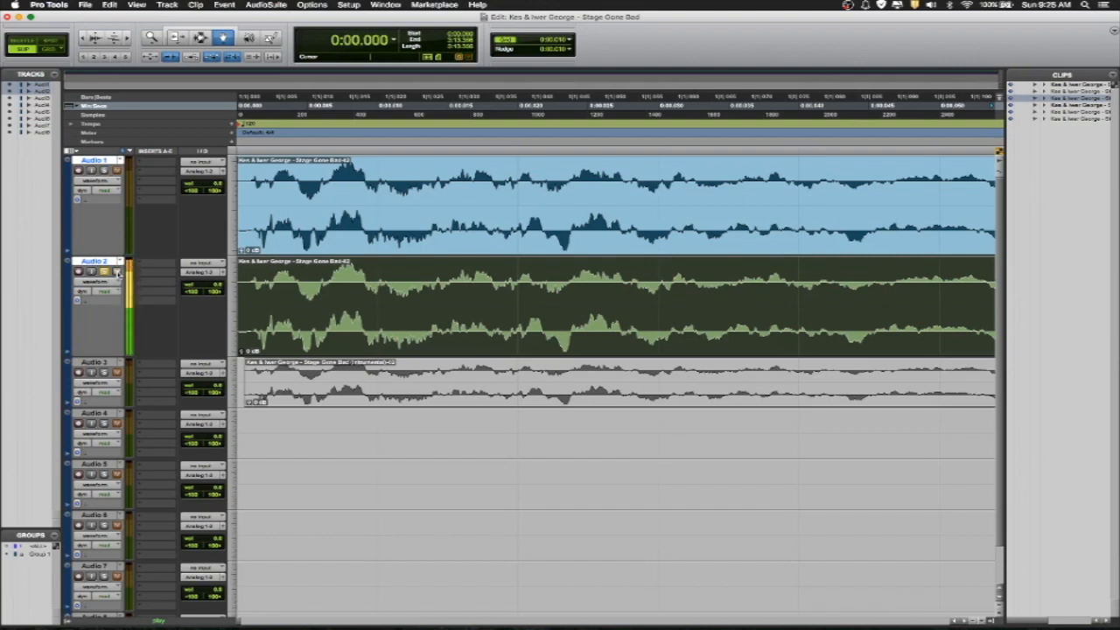
key(space)
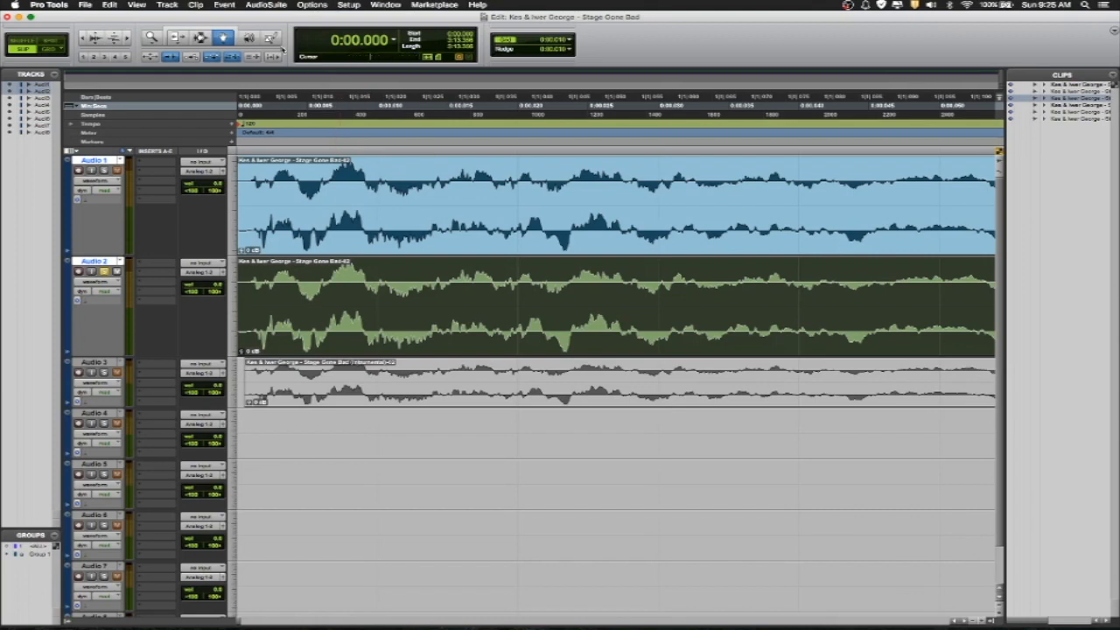
Render the copied clip on Audio 2 with the AudioSuite Invert process, and undo and redo it to compare the waveforms.
click(263, 6)
mouse_move(285, 139)
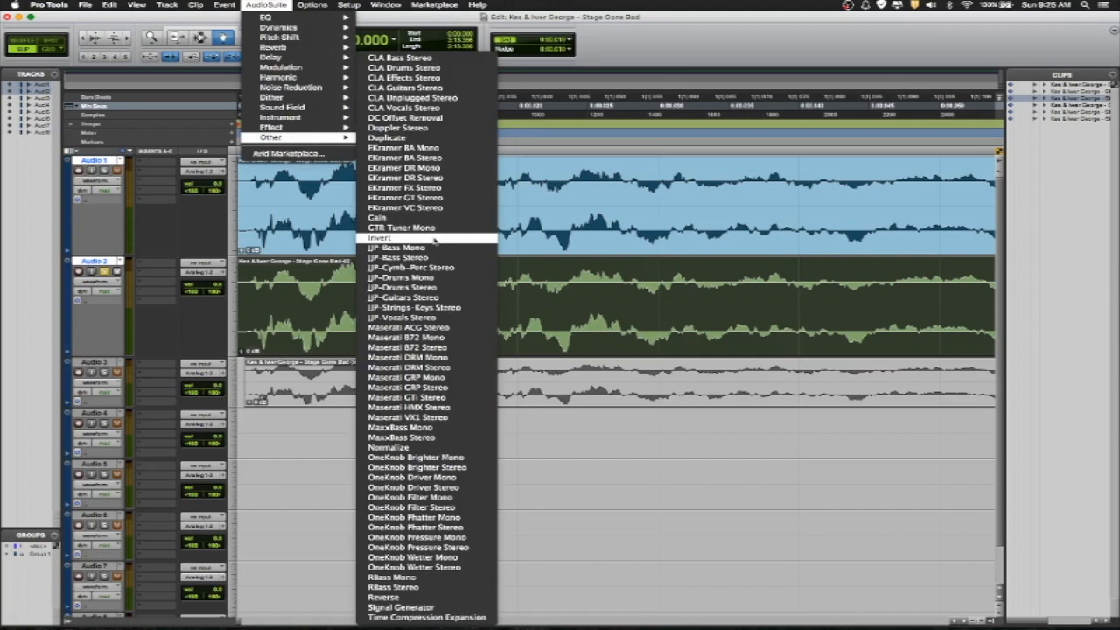
click(398, 238)
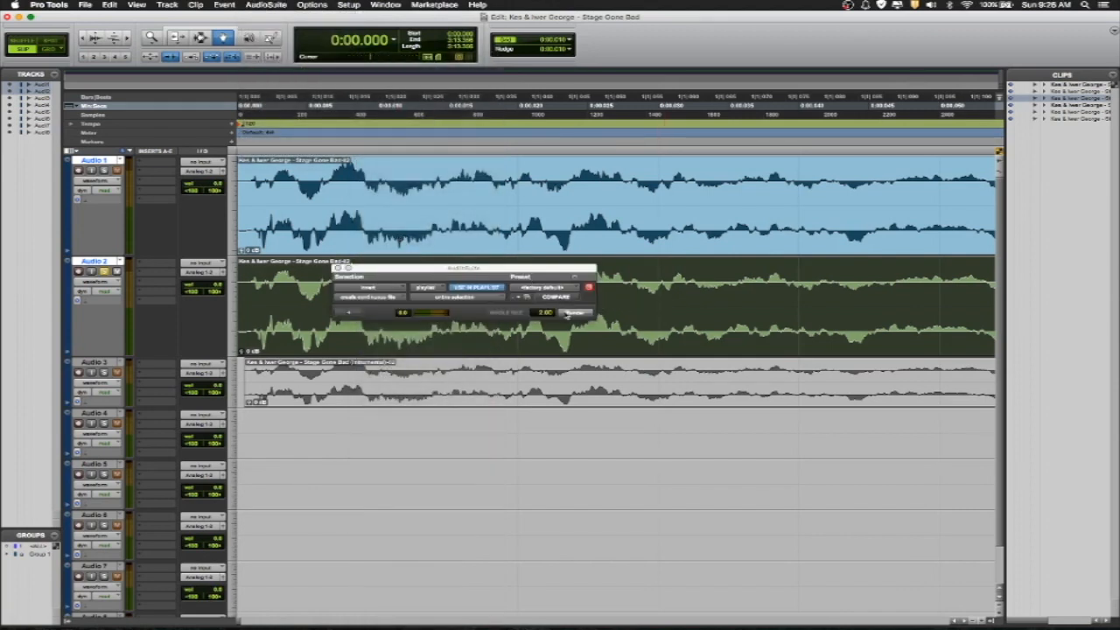
click(573, 313)
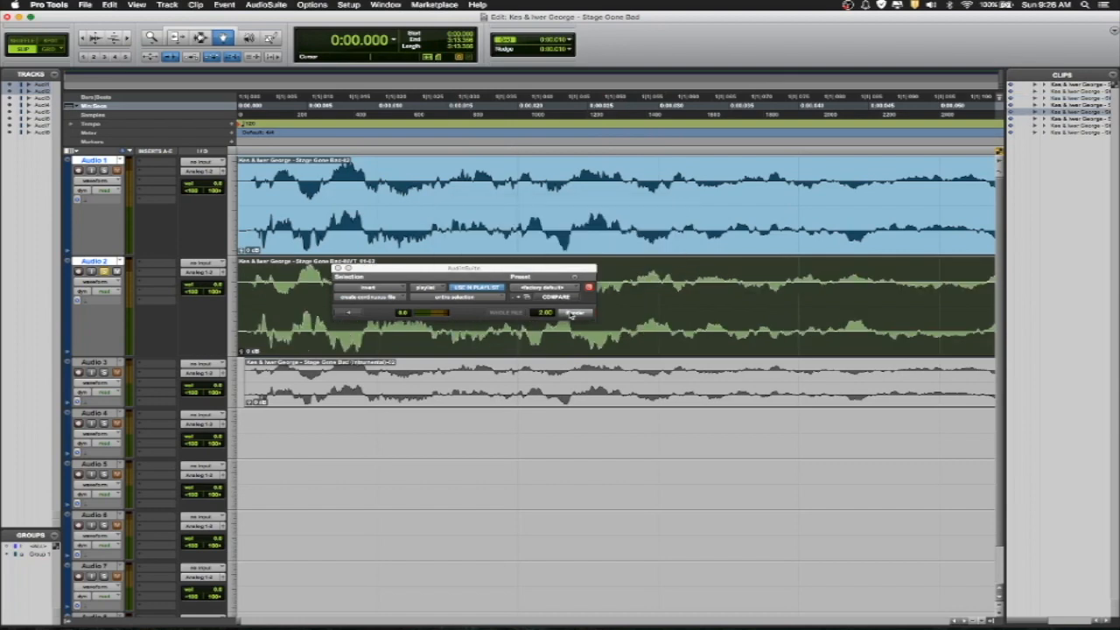
drag(424, 269, 477, 472)
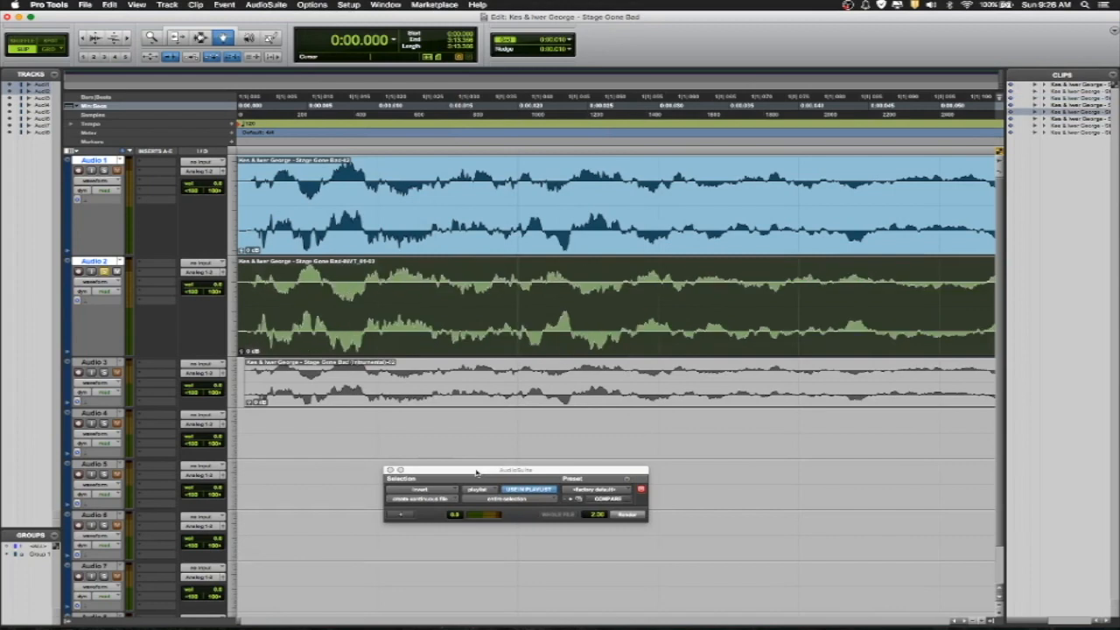
key(super+z)
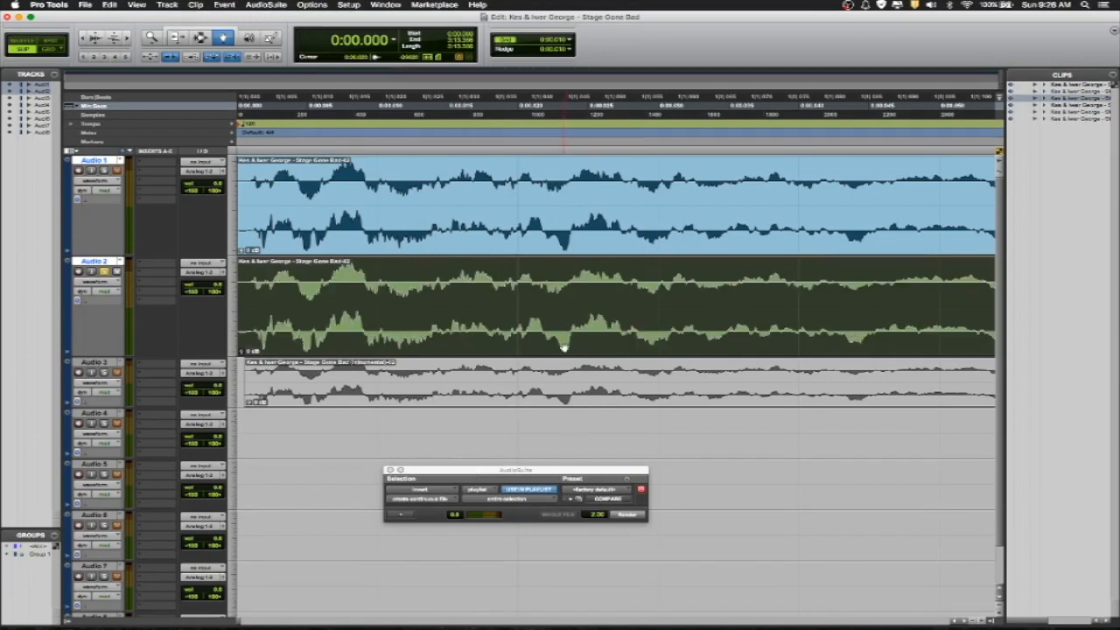
key(super+shift+z)
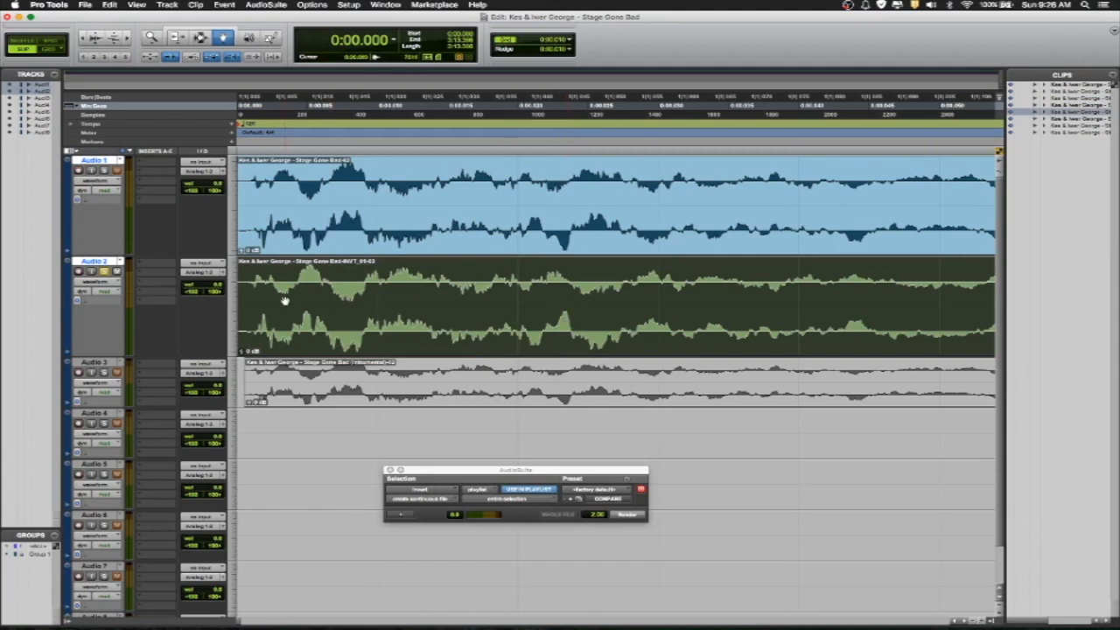
Unsolo Audio 2, play both tracks together, and mute and unmute Audio 1 to check the phase cancellation.
click(104, 271)
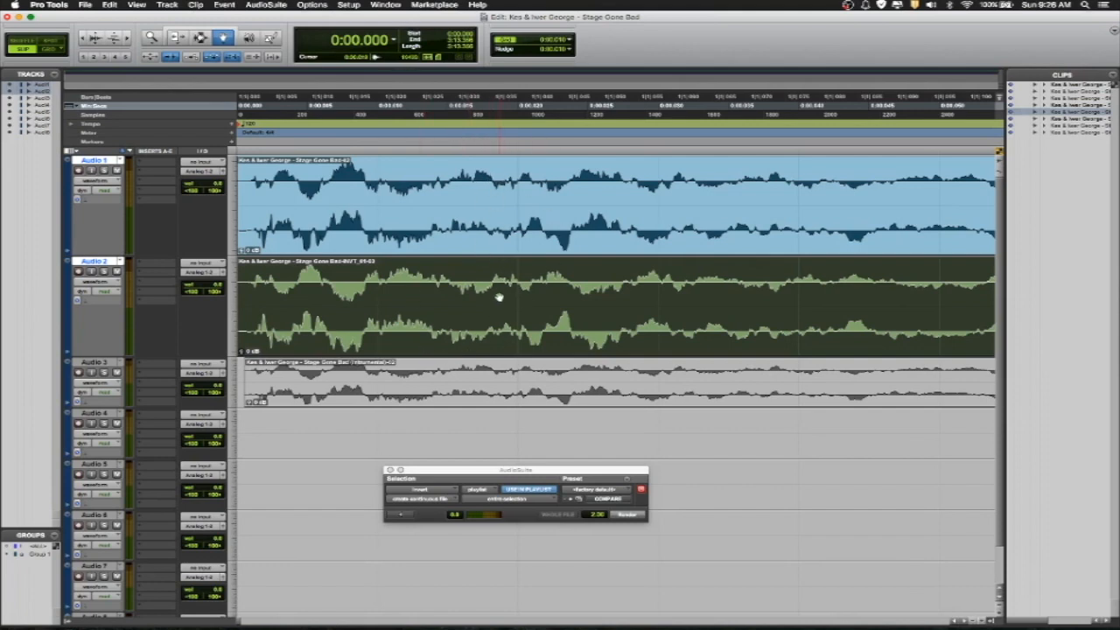
key(space)
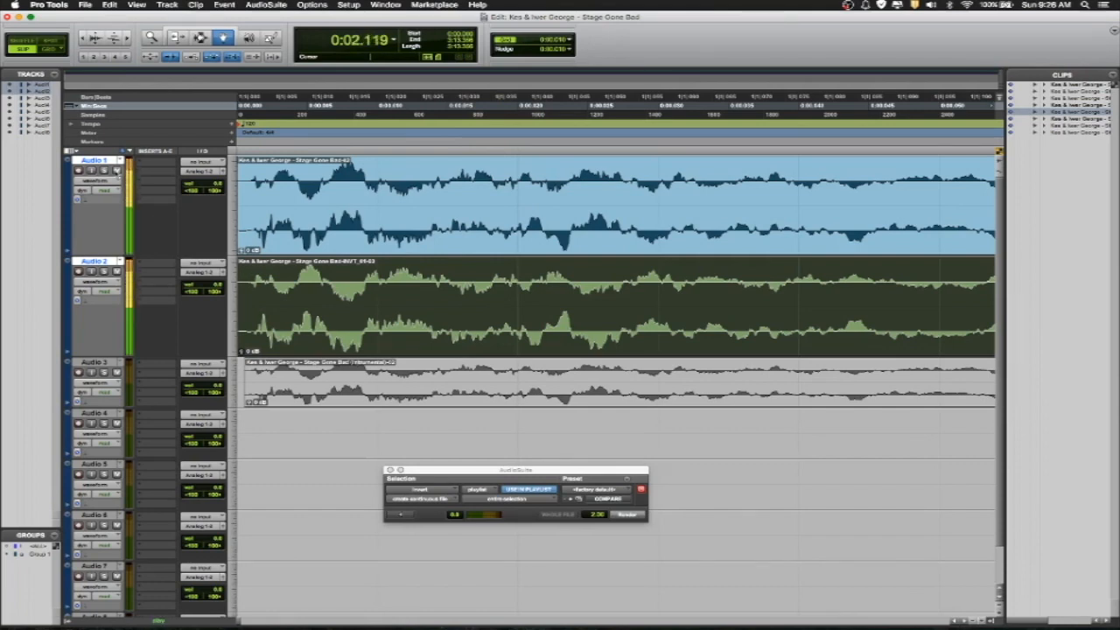
click(116, 171)
click(116, 170)
click(85, 39)
click(85, 38)
click(85, 39)
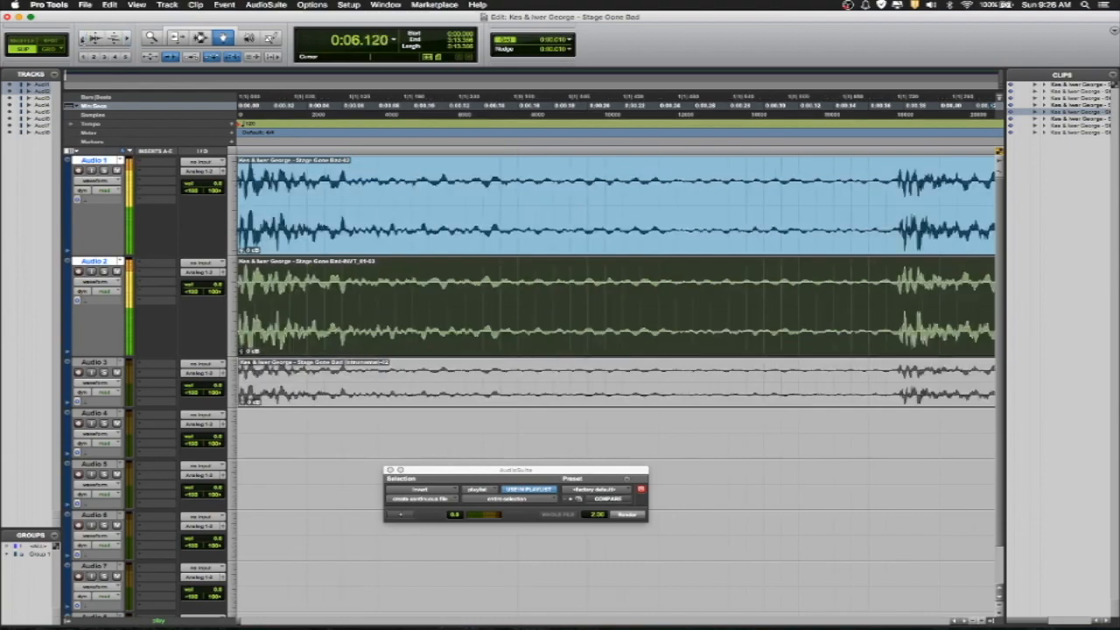
click(85, 38)
click(85, 38)
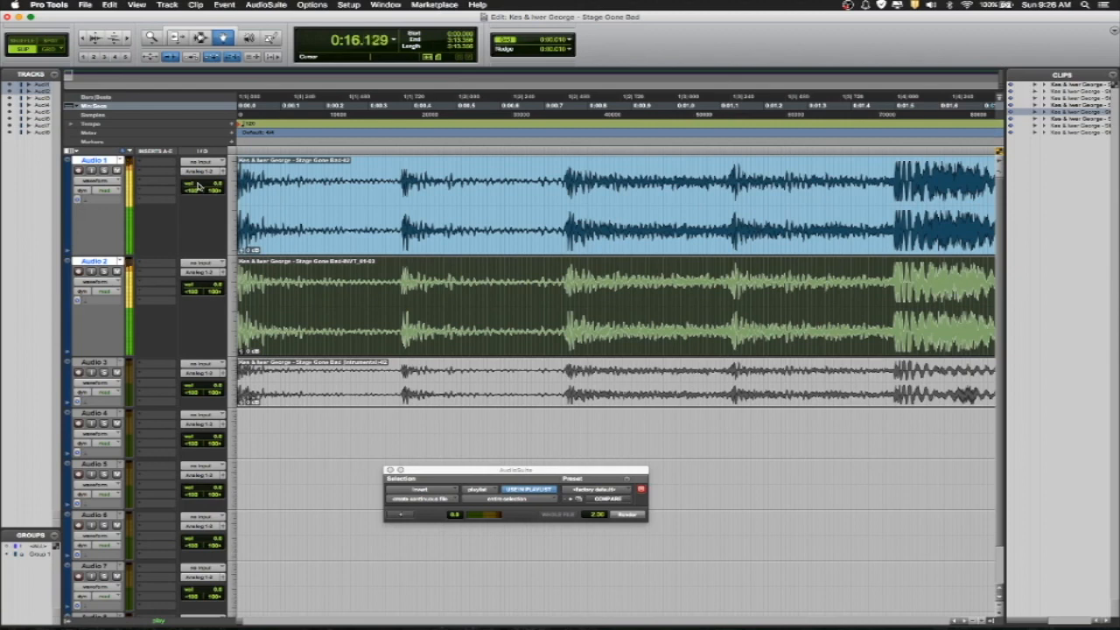
Try slight volume fader adjustments on Audio 1 while both tracks play, and stop playback.
click(201, 186)
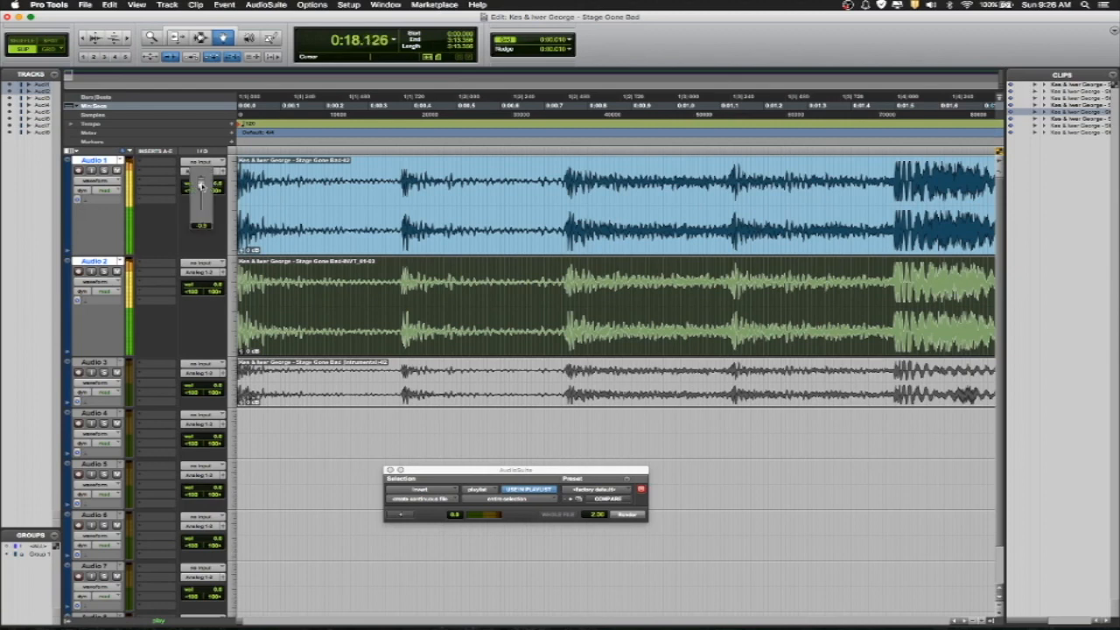
drag(202, 186, 201, 186)
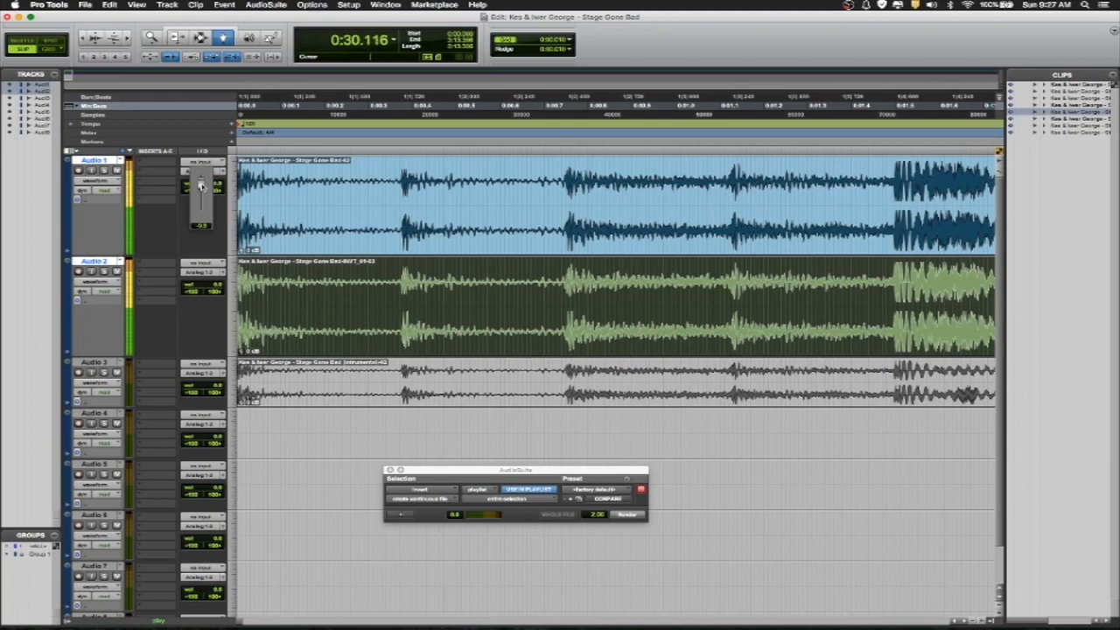
drag(202, 186, 200, 188)
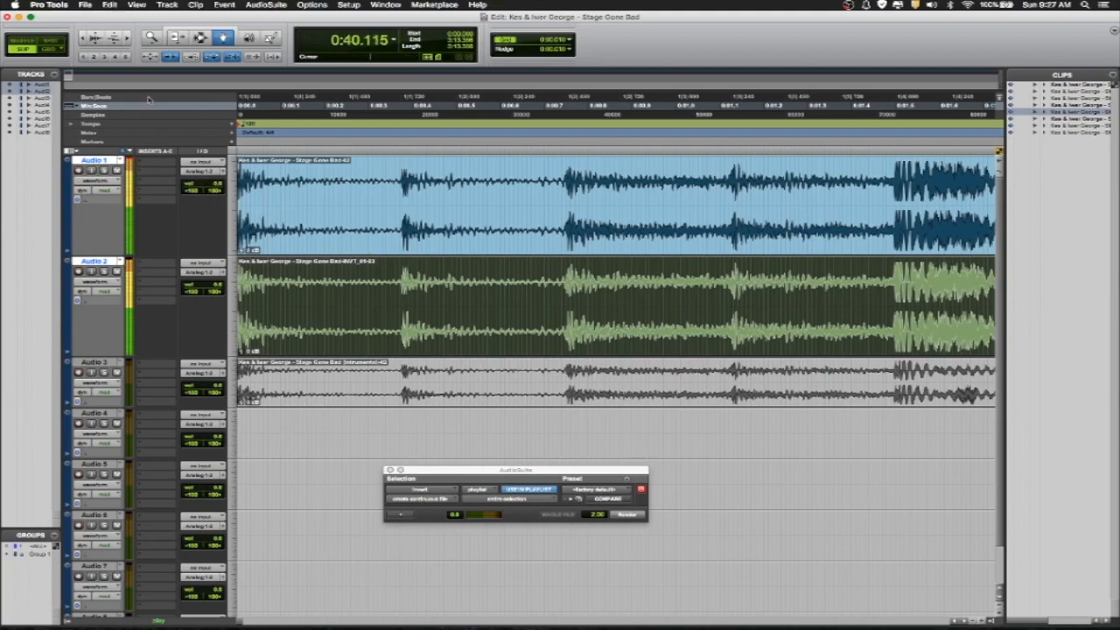
click(83, 38)
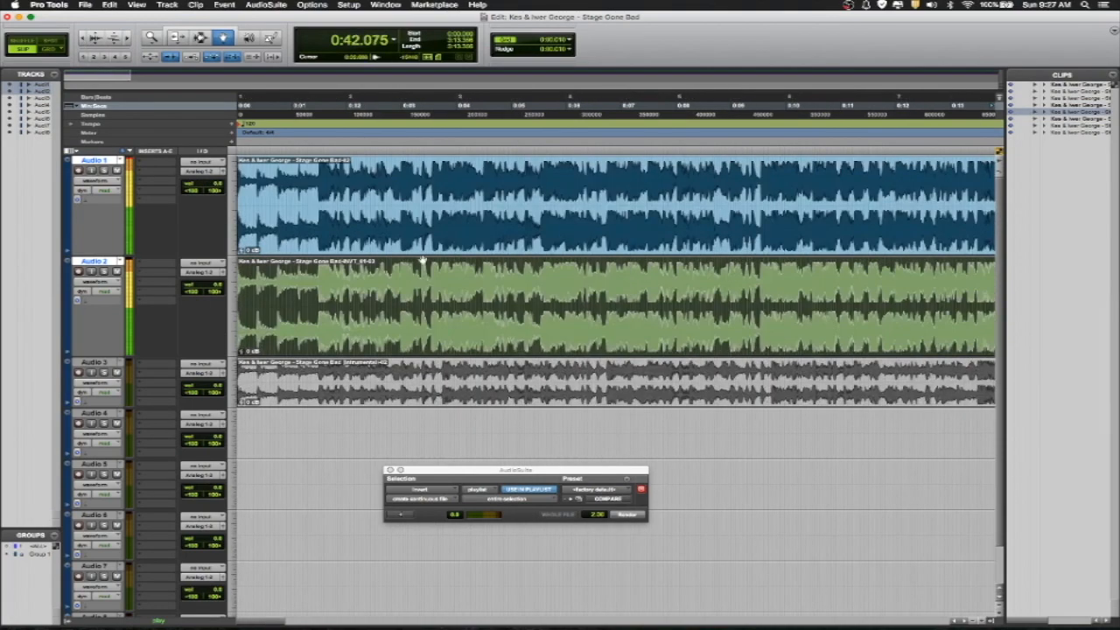
key(space)
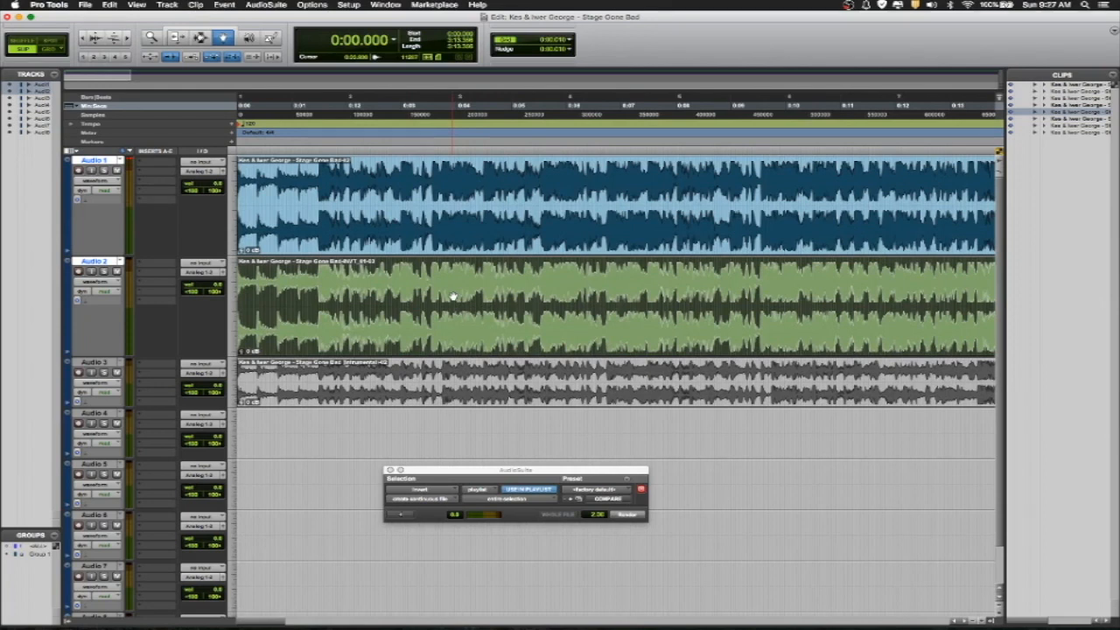
Undo the inversion, the duplicated full-song clip and the track move to put the instrumental clip back on Audio 2.
key(Delete)
key(super+z)
key(super+z)
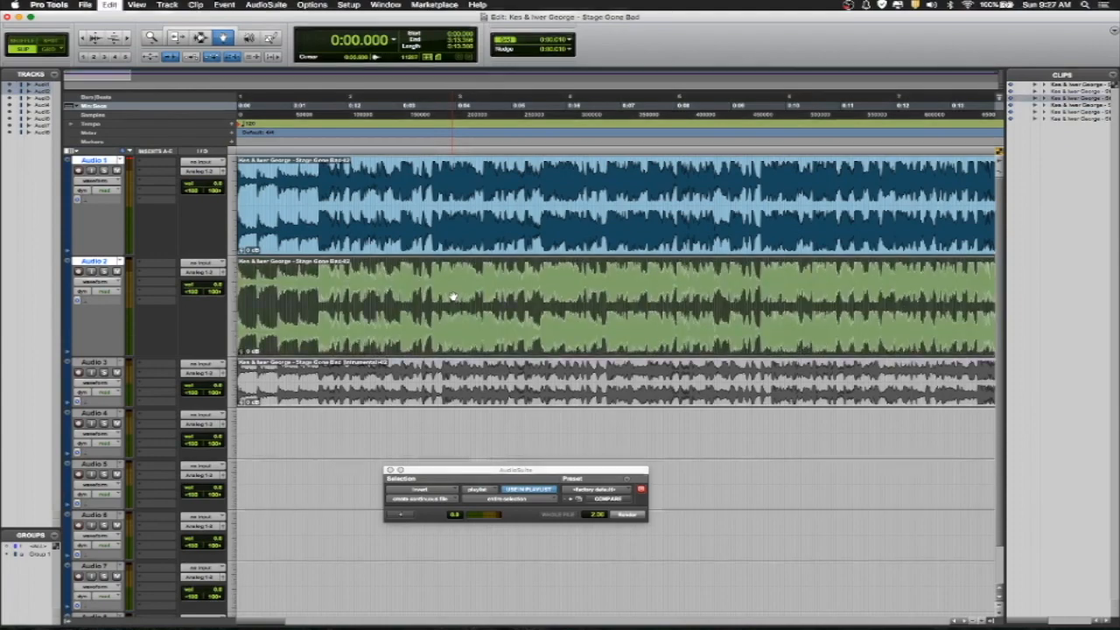
key(Delete)
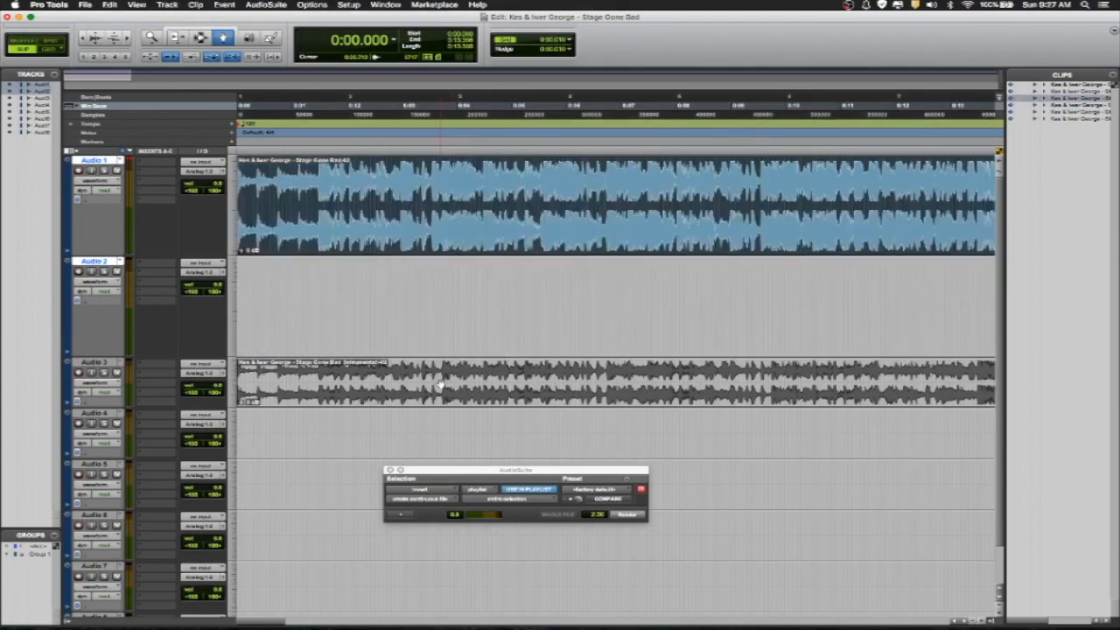
key(super+z)
key(super+z)
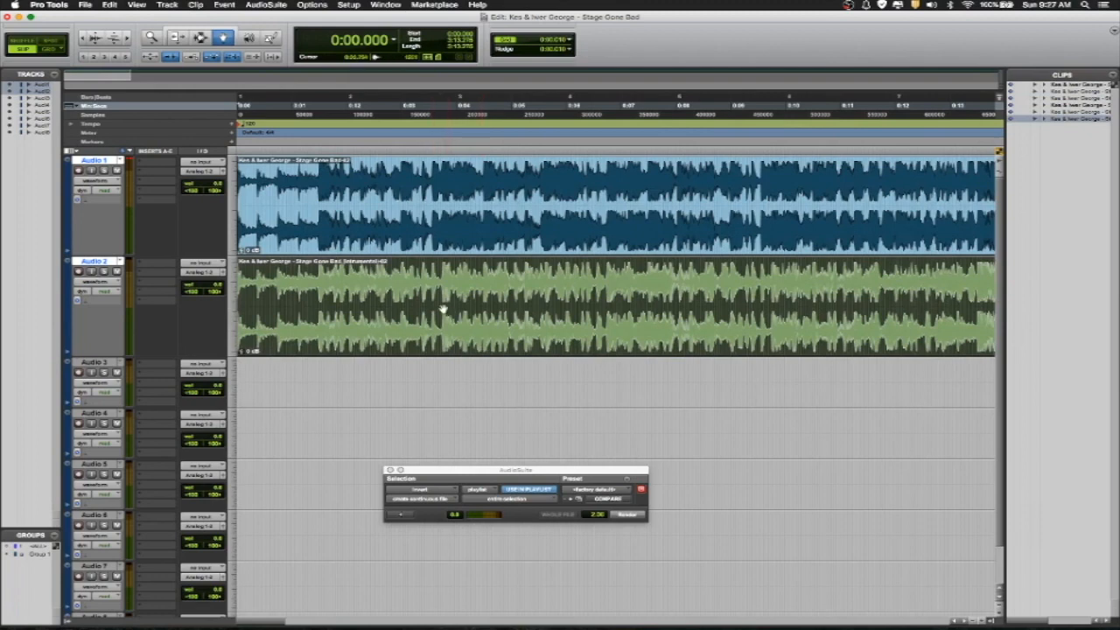
Select about 0:03.466 to 0:04.03 on Audio 2 with the Selector tool and compare both tracks' waveforms around the selection start.
click(200, 37)
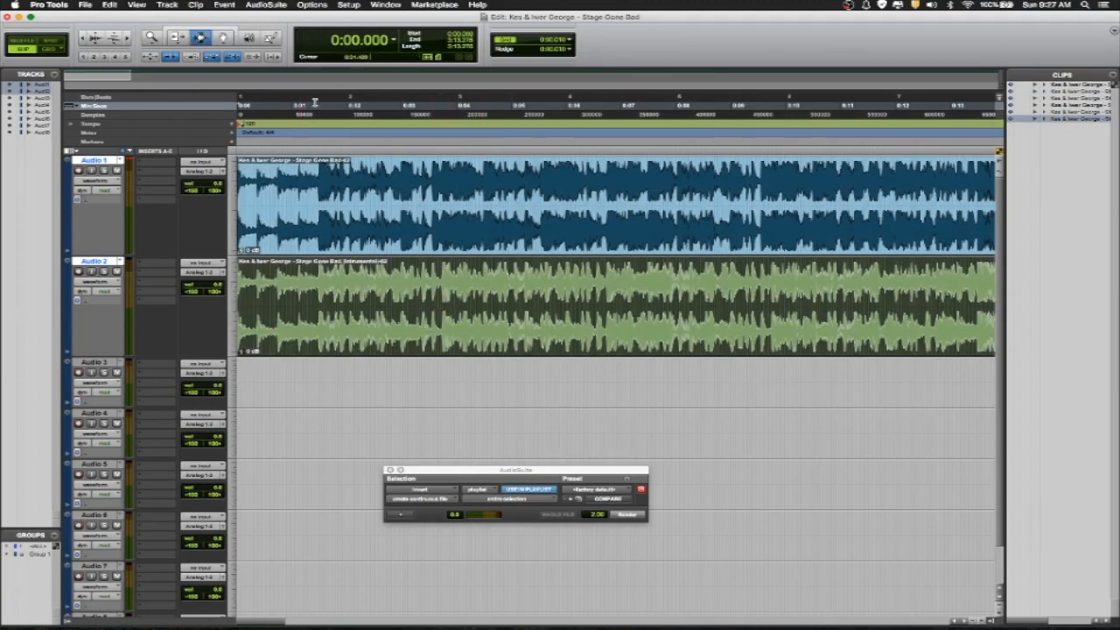
click(430, 273)
drag(443, 273, 456, 273)
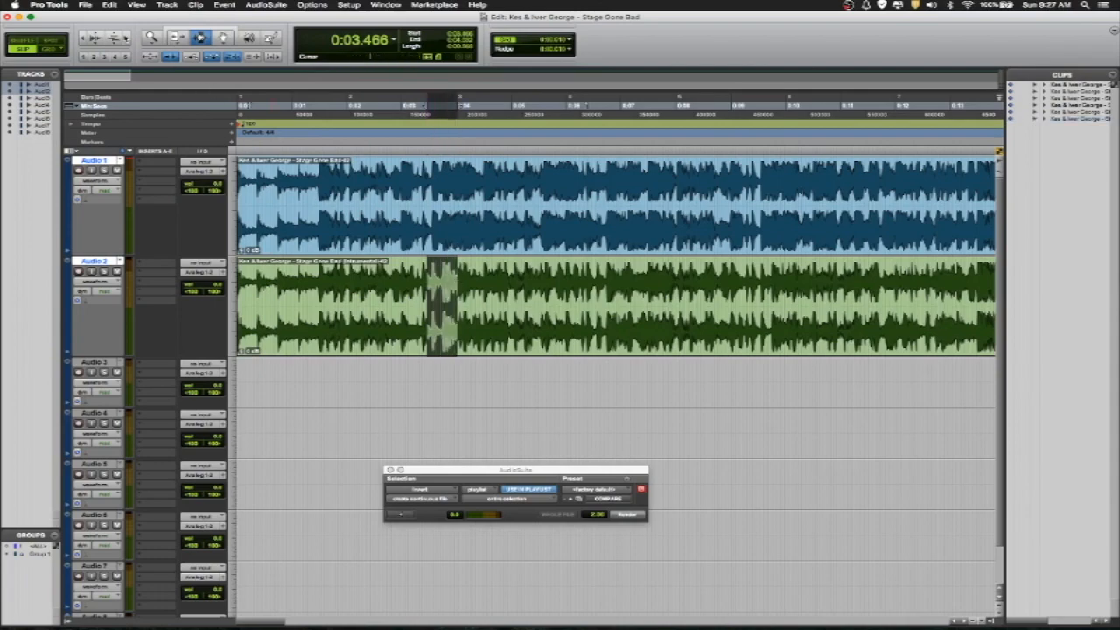
drag(128, 39, 242, 64)
key(t)
key(t)
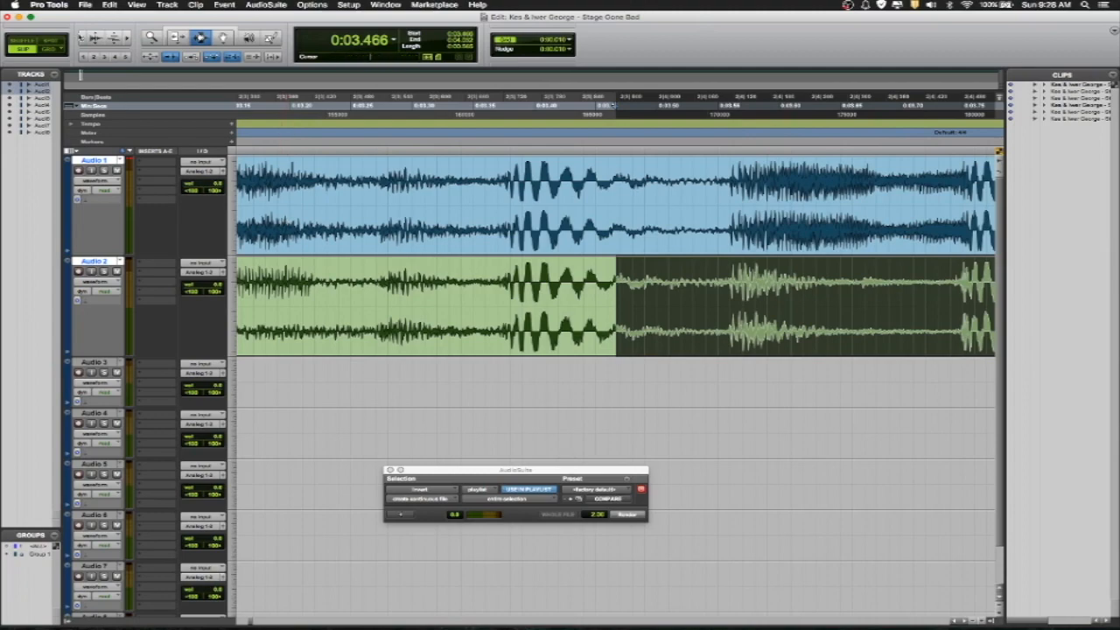
Select the whole instrumental clip on Audio 2.
click(82, 39)
click(83, 38)
click(83, 38)
click(82, 39)
click(82, 39)
click(83, 39)
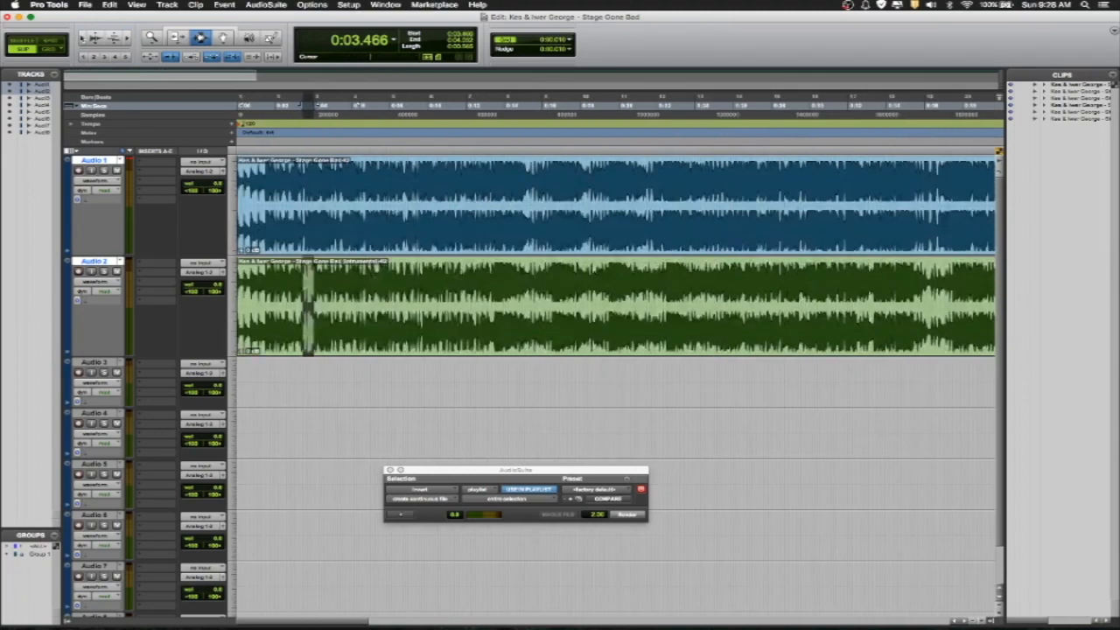
double_click(352, 292)
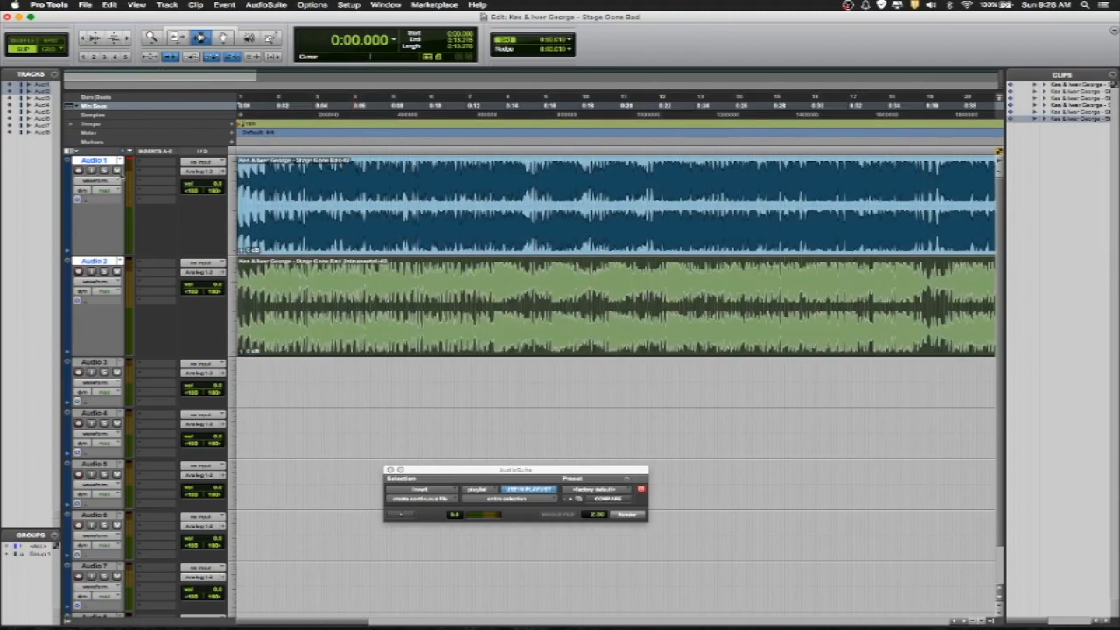
Play both tracks together from the start before inverting the instrumental, and stop playback.
click(128, 38)
click(128, 38)
click(128, 39)
click(127, 39)
click(128, 39)
click(128, 39)
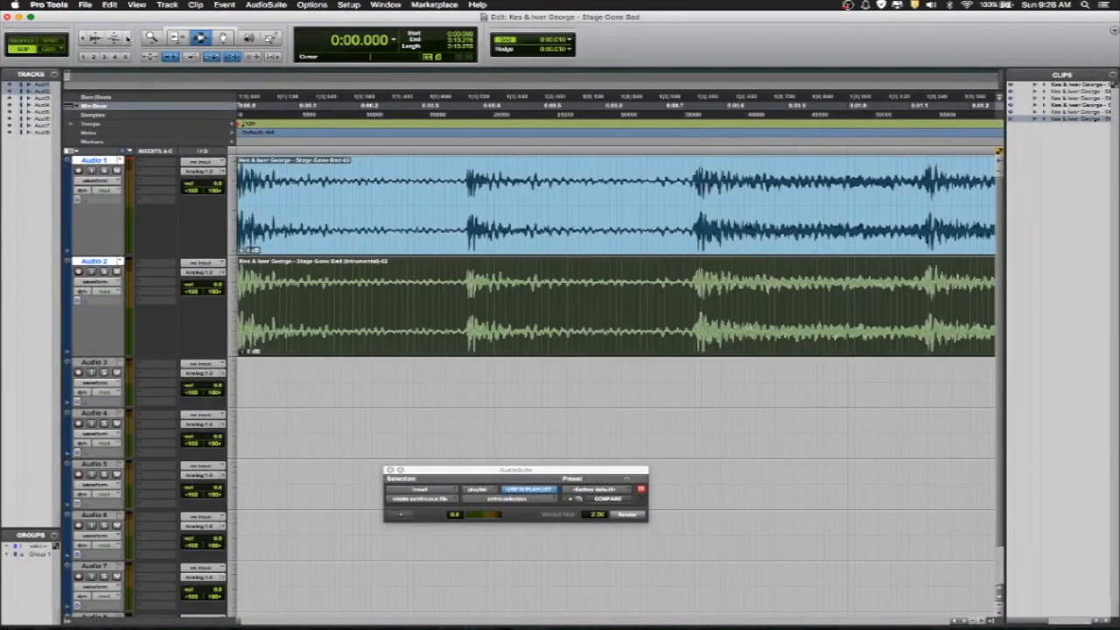
key(space)
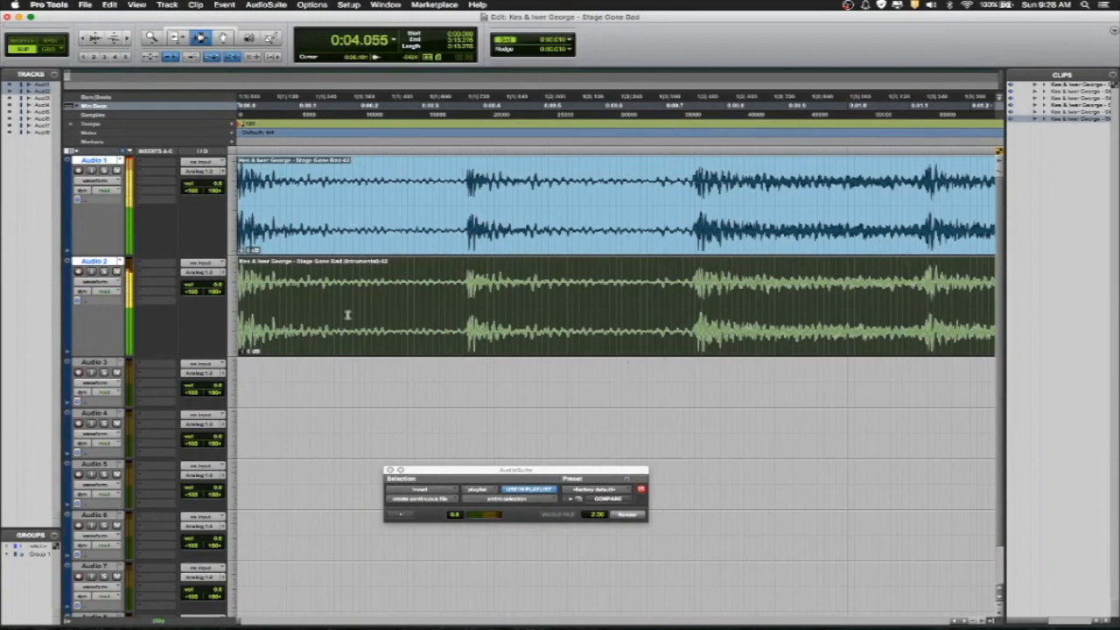
key(super+m)
key(super+m)
key(space)
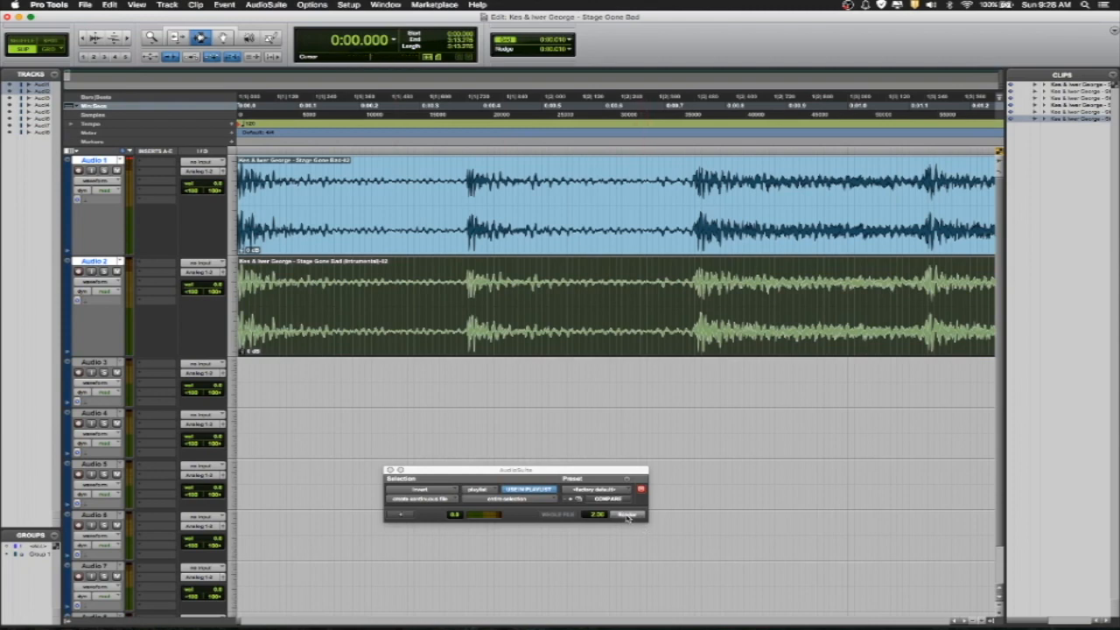
Render the AudioSuite Invert process on the Audio 2 instrumental clip and play both tracks to check the cancellation.
click(627, 516)
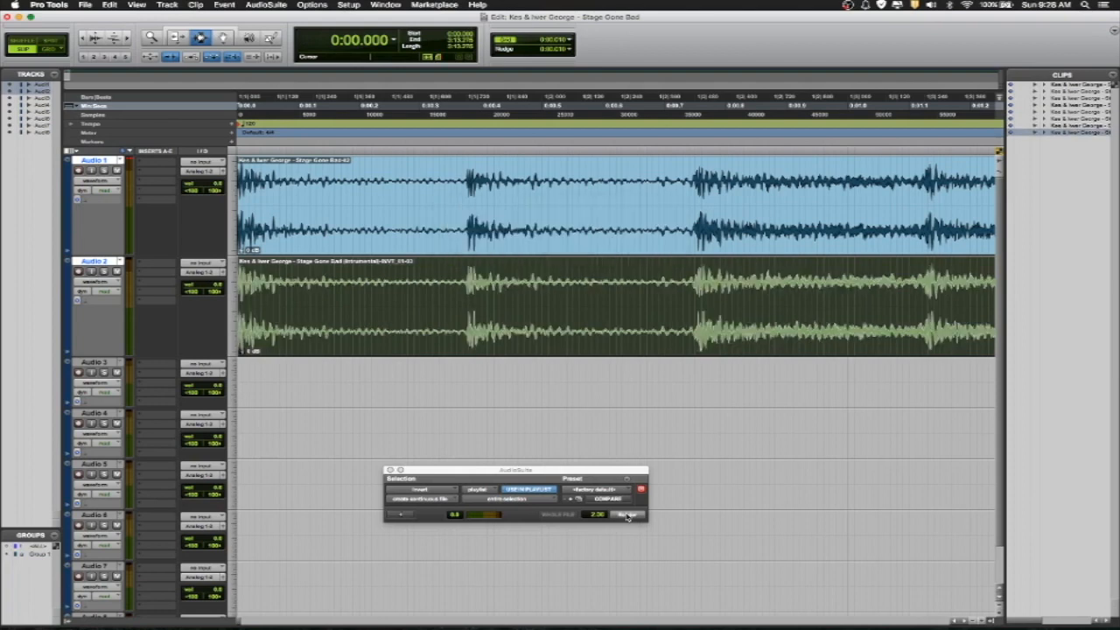
key(space)
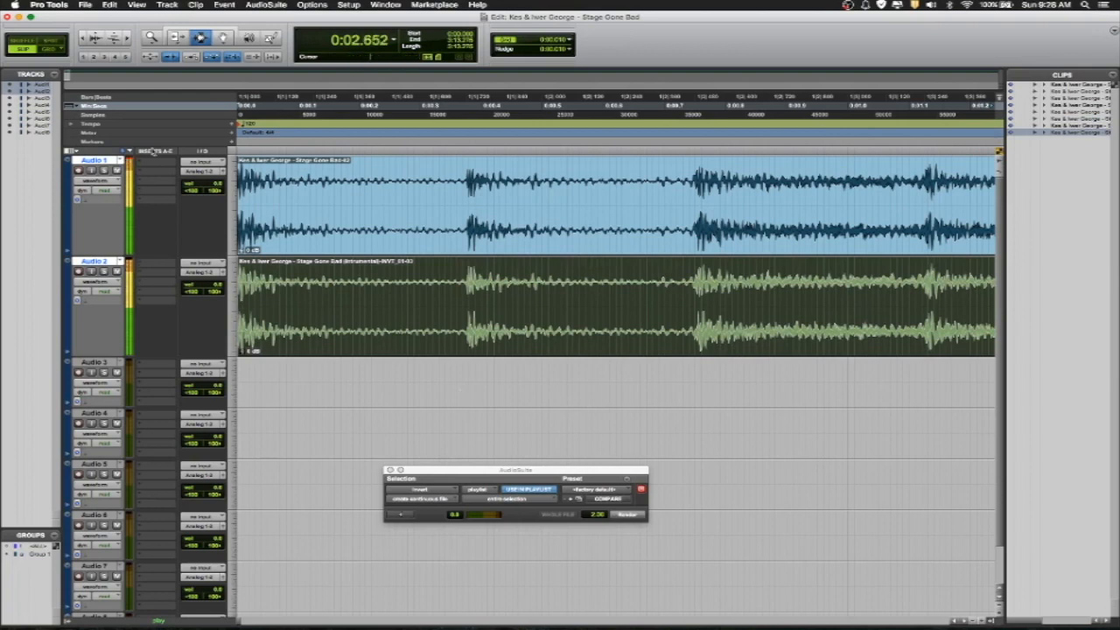
click(128, 38)
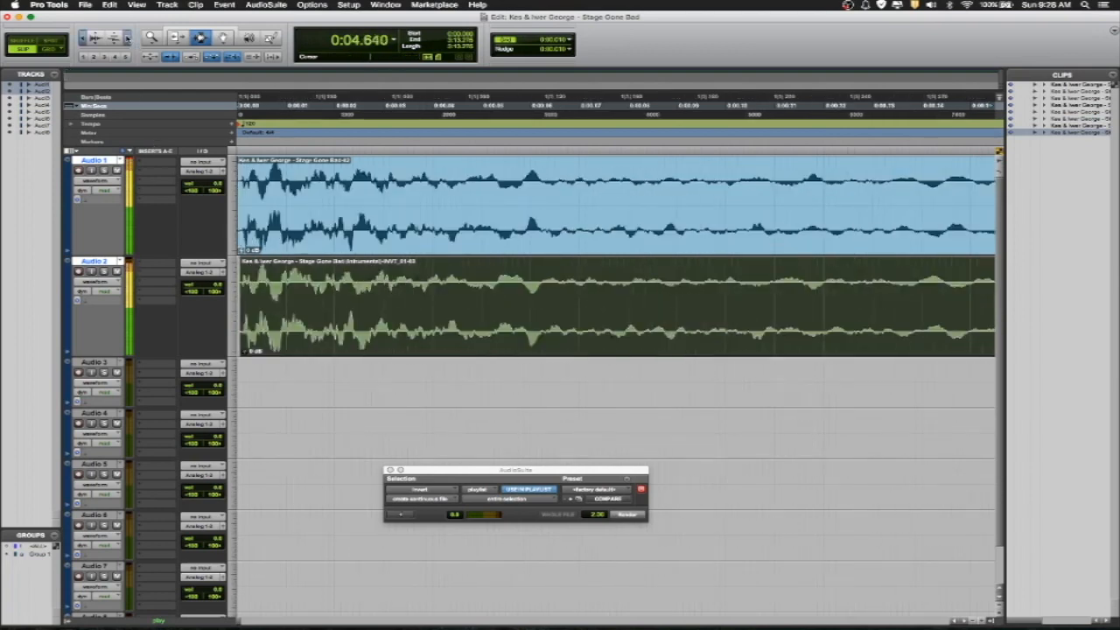
click(127, 37)
key(space)
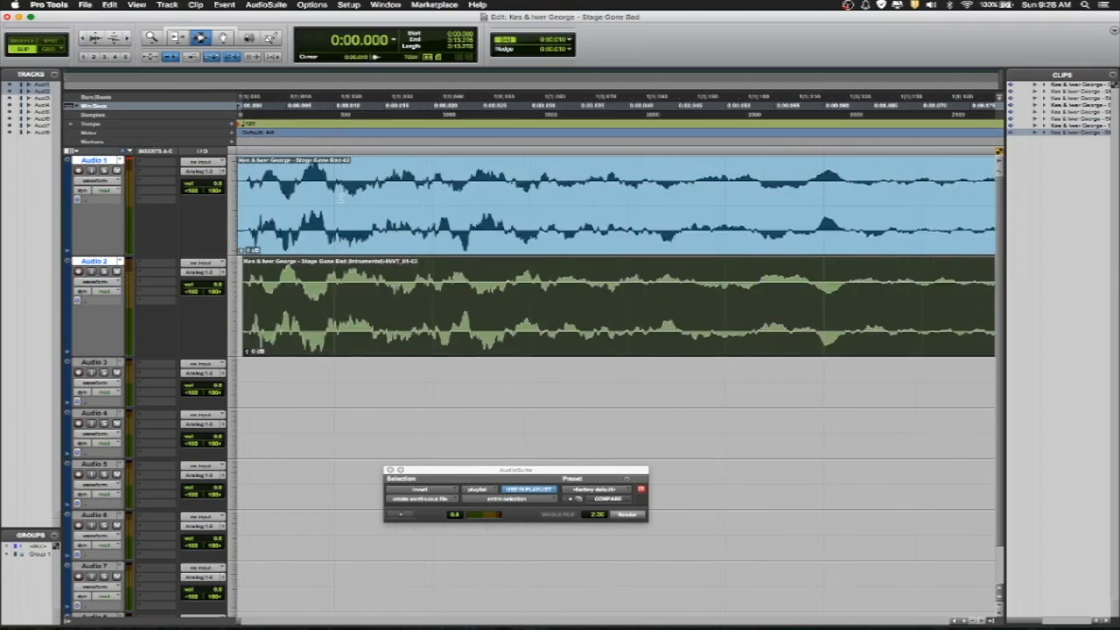
Place the edit cursor at about 0:00.009 on Audio 2 and compare both tracks' waveforms around it.
click(328, 278)
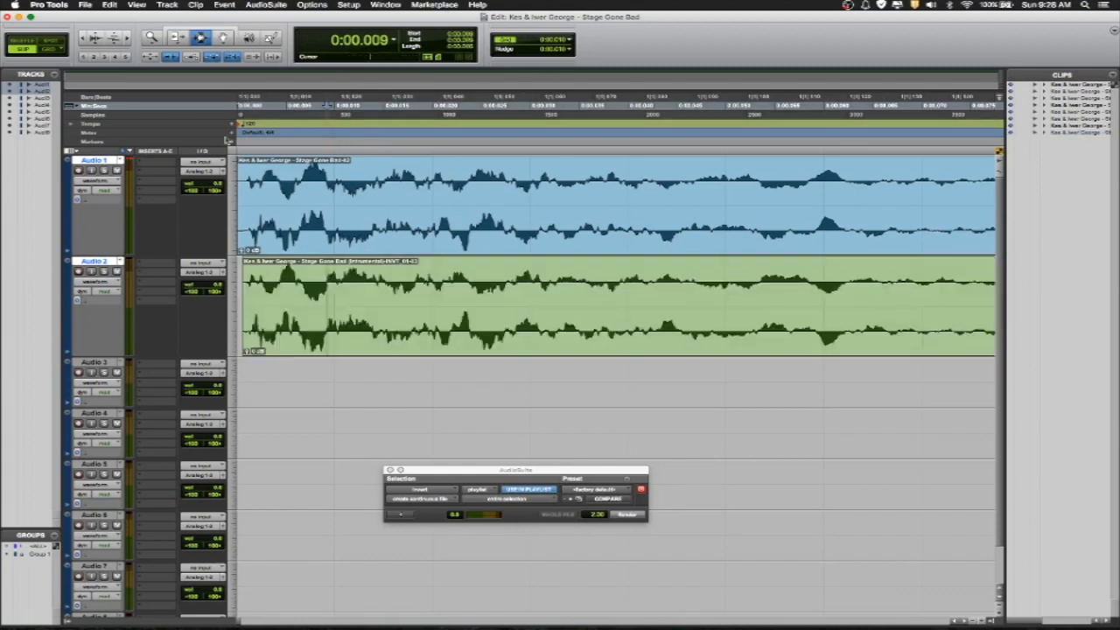
click(128, 37)
click(127, 38)
click(128, 37)
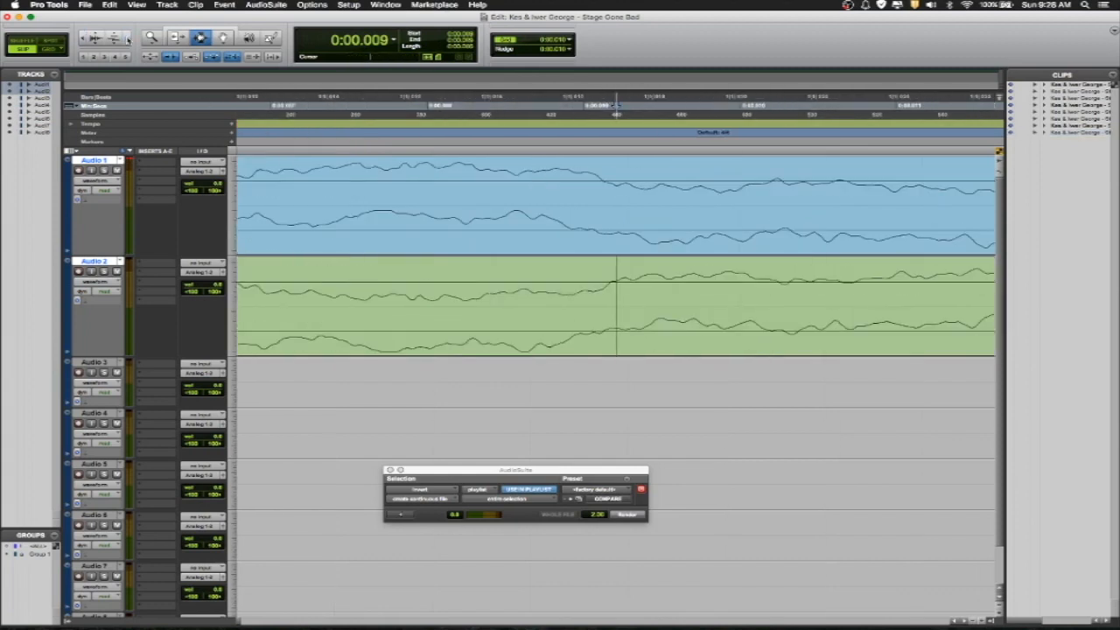
click(83, 39)
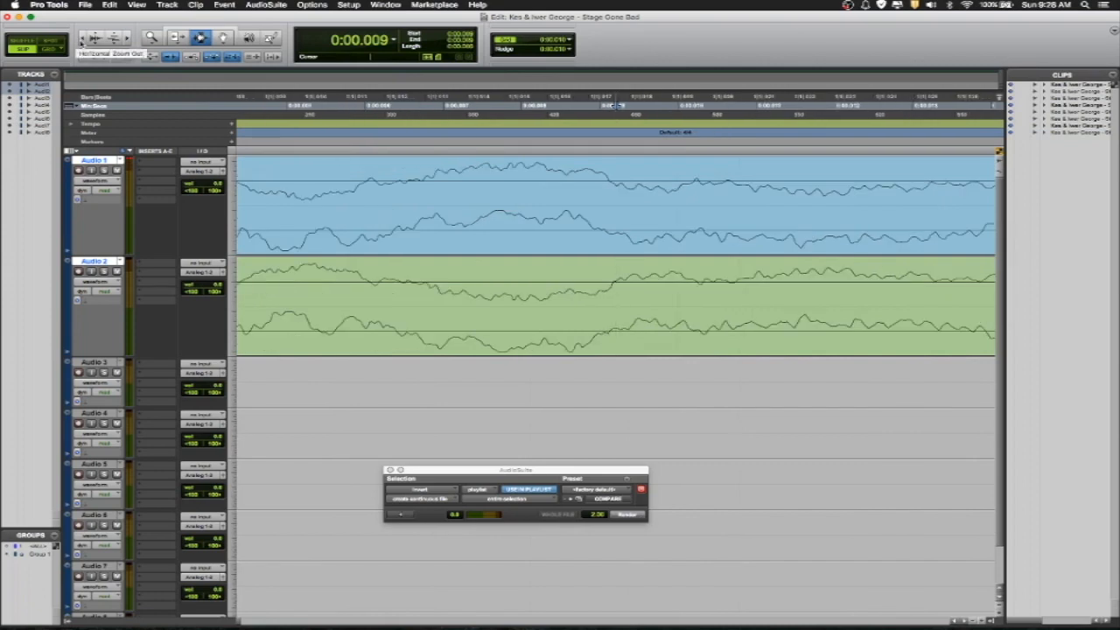
click(84, 39)
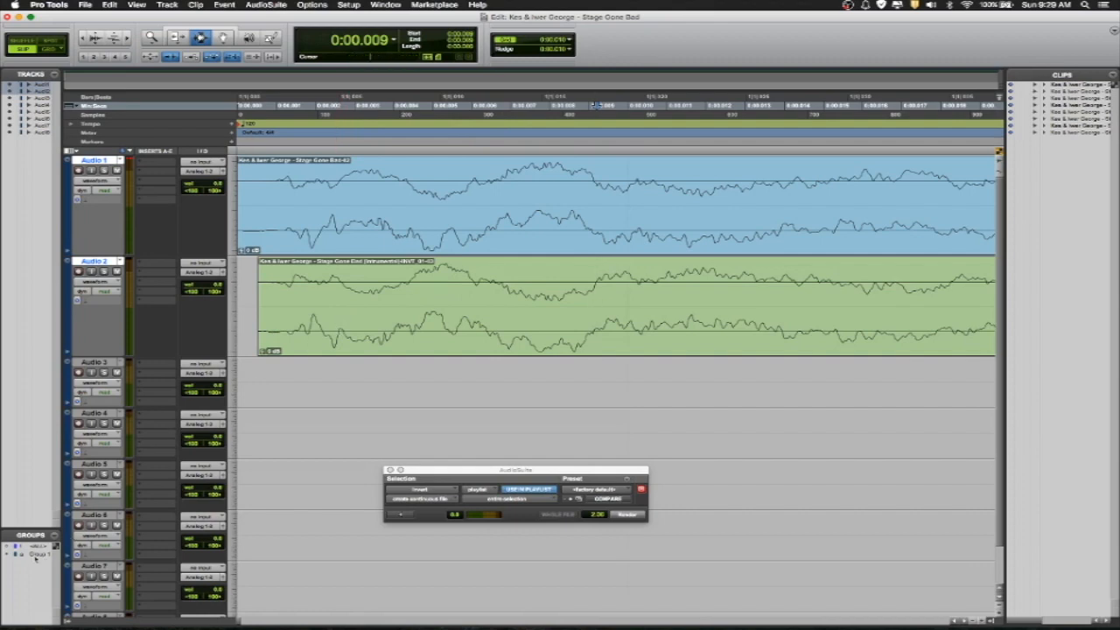
Enable Group 1 and place the edit cursor at about 0:00.002 on Audio 2 to compare the waveform peaks.
click(340, 330)
click(126, 38)
click(126, 38)
click(126, 39)
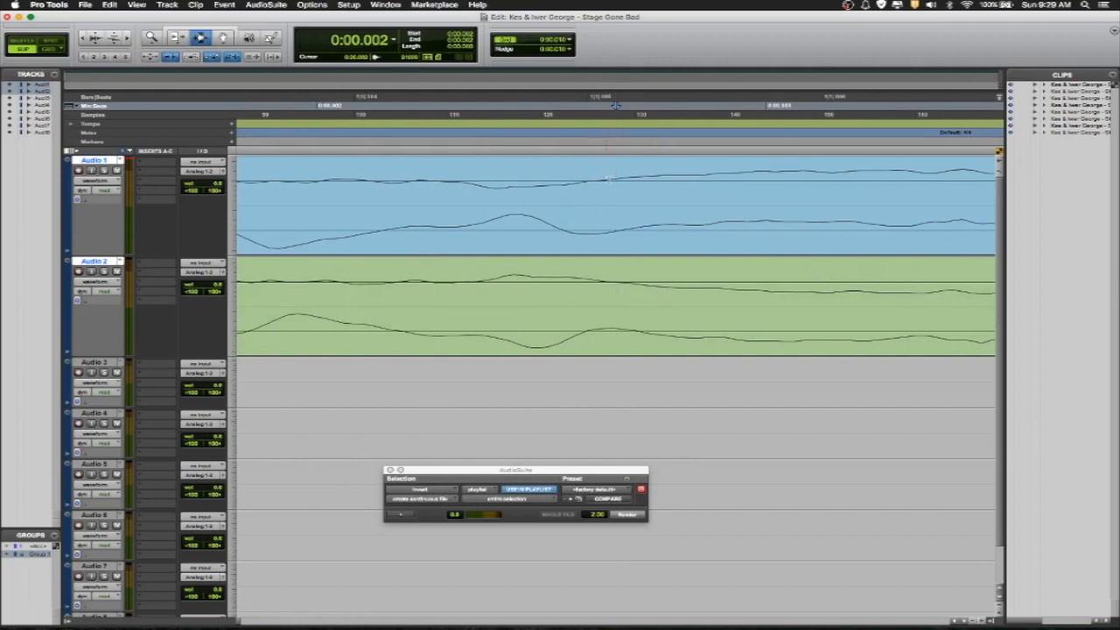
Slide the Audio 2 clip about 3 samples earlier with the Grabber tool so its peaks line up with Audio 1.
click(640, 335)
click(620, 235)
click(220, 40)
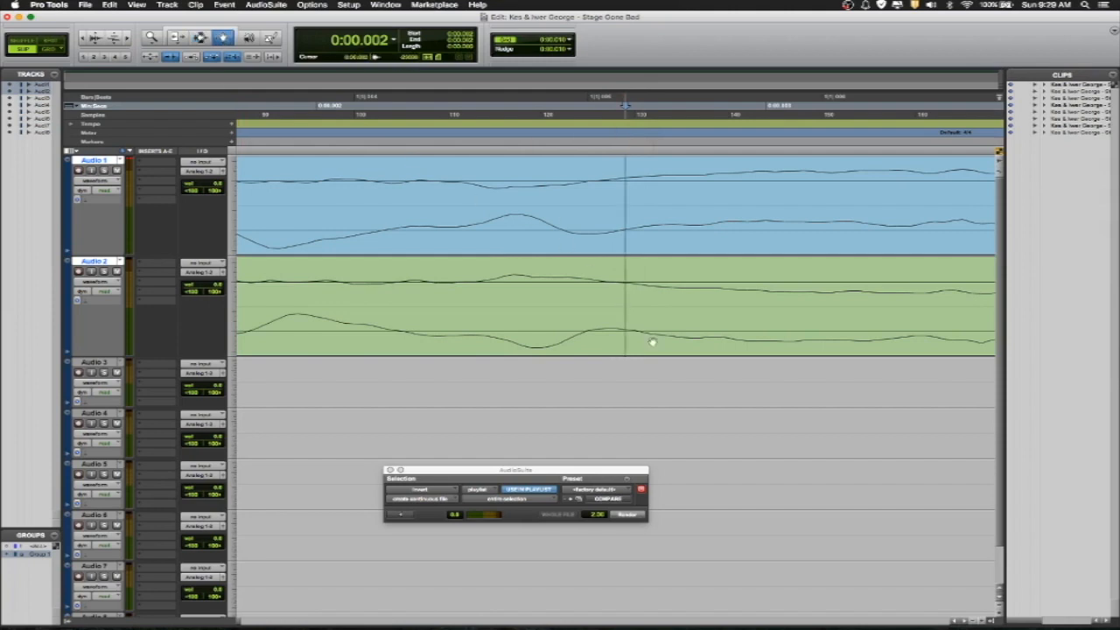
key(super+a)
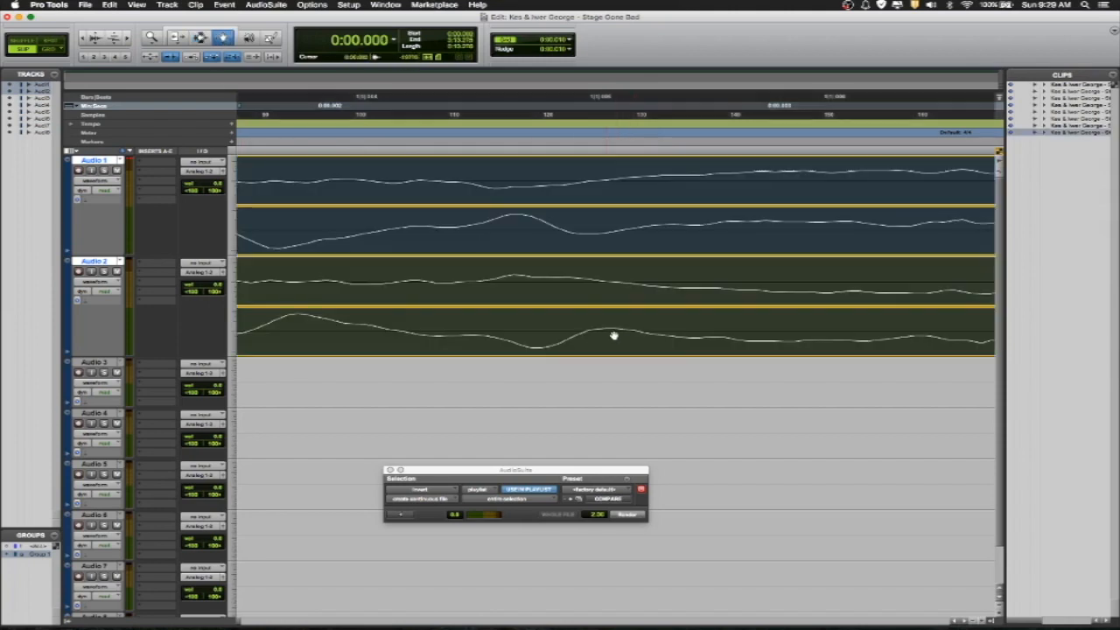
ctrl+click(618, 336)
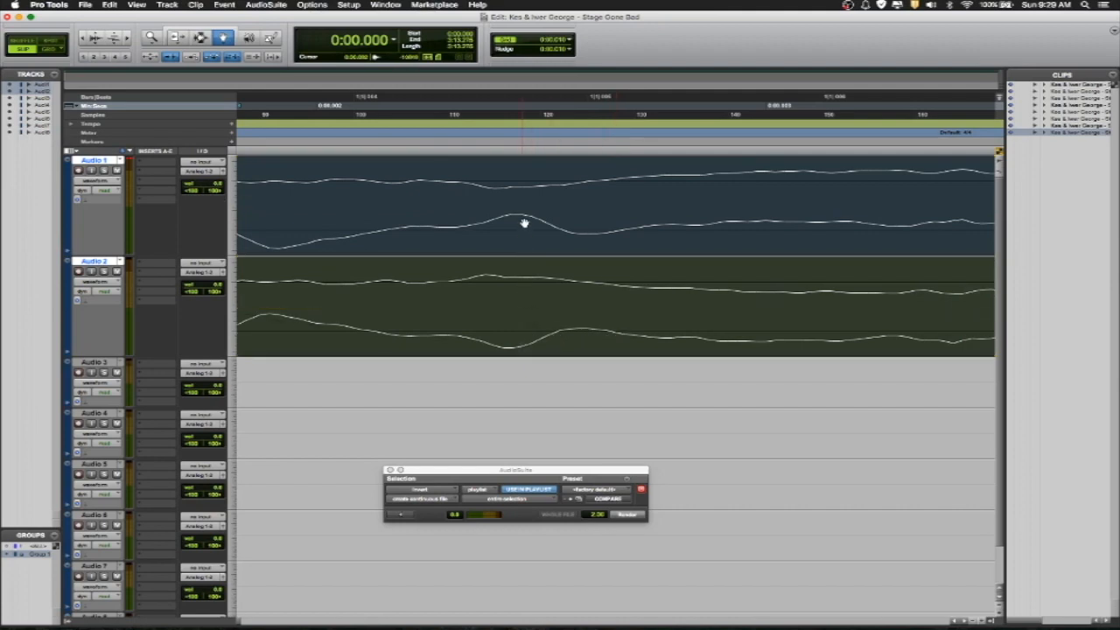
Play both tracks to check the cancellation, examine the clip start on Audio 2 at sample level, and stop playback.
click(86, 39)
click(86, 39)
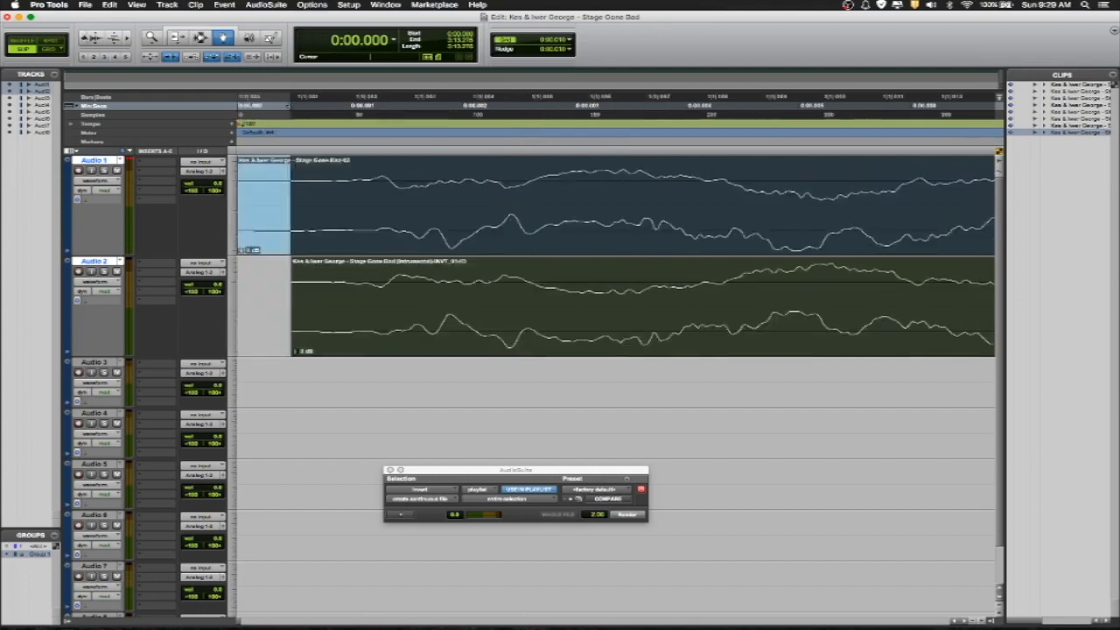
click(85, 38)
click(86, 38)
click(85, 38)
key(space)
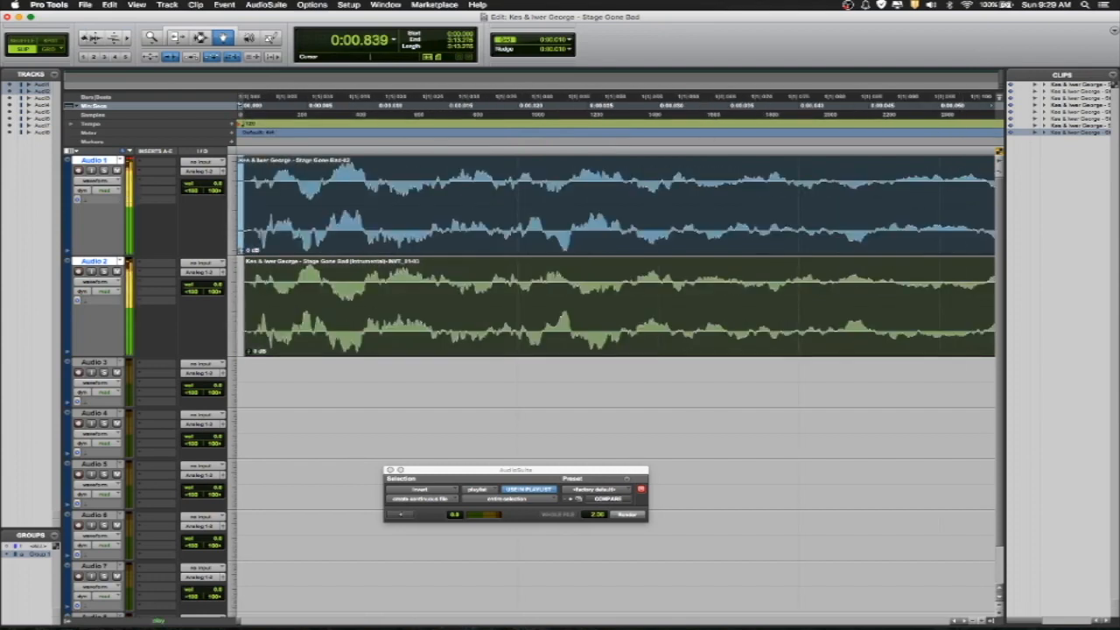
click(127, 39)
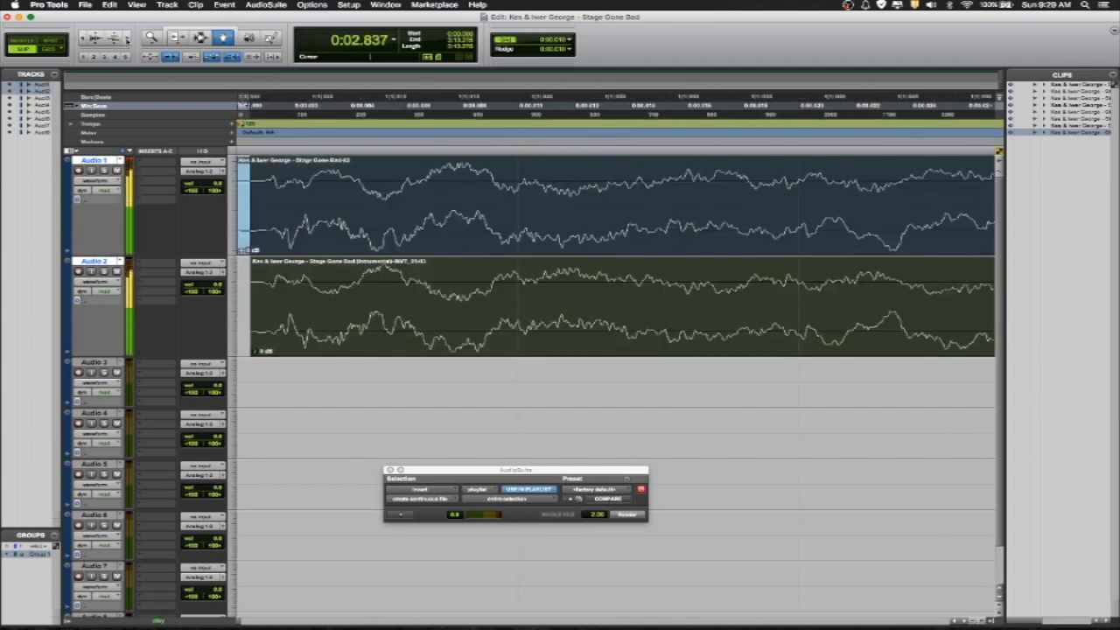
click(127, 39)
click(126, 39)
click(127, 39)
click(127, 38)
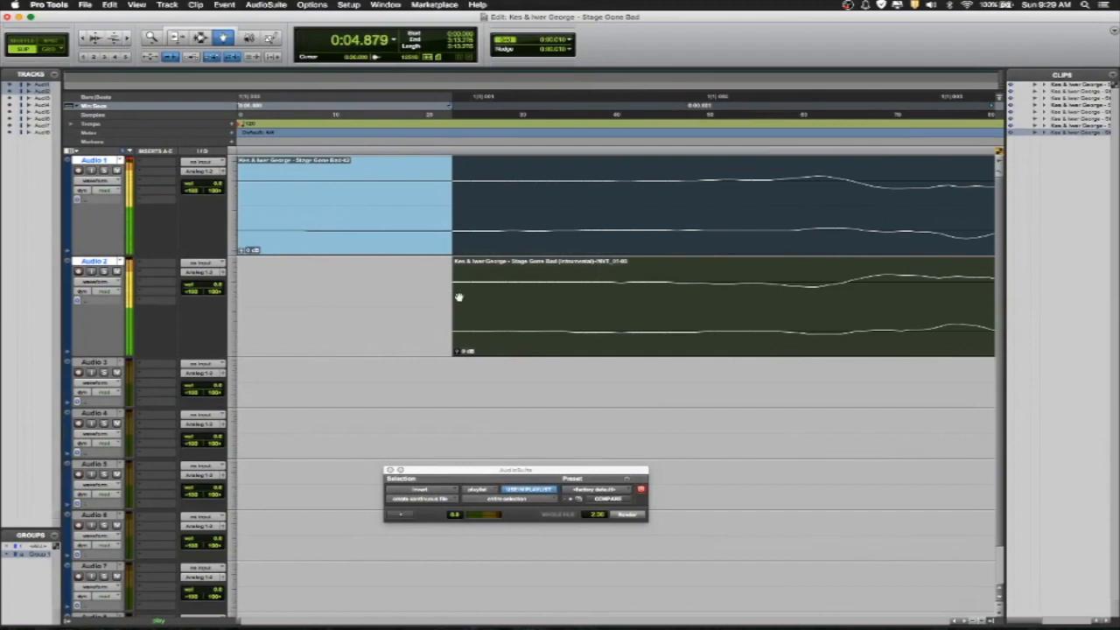
key(super+a)
key(space)
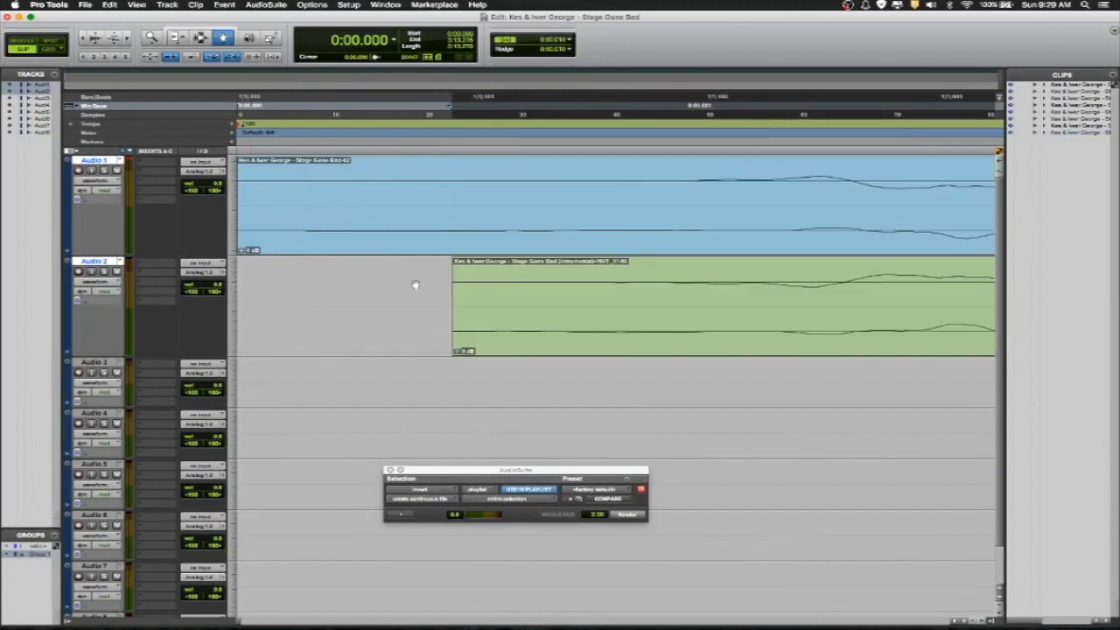
While both tracks play, slide the Audio 2 clip about 2 samples later and back 1 sample to refine the cancellation.
click(547, 300)
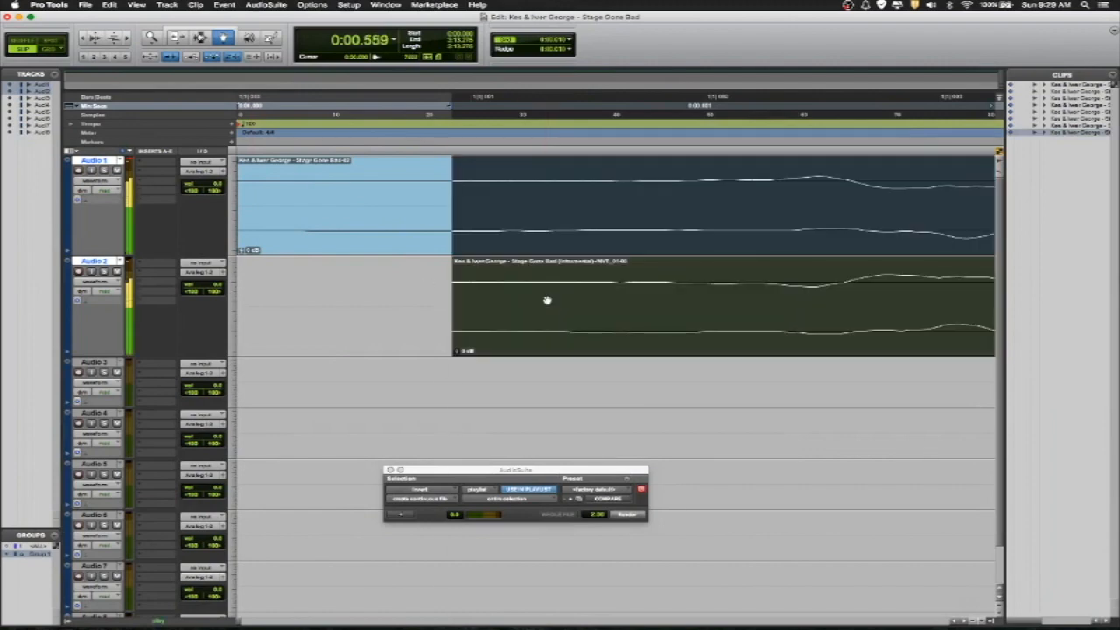
click(435, 300)
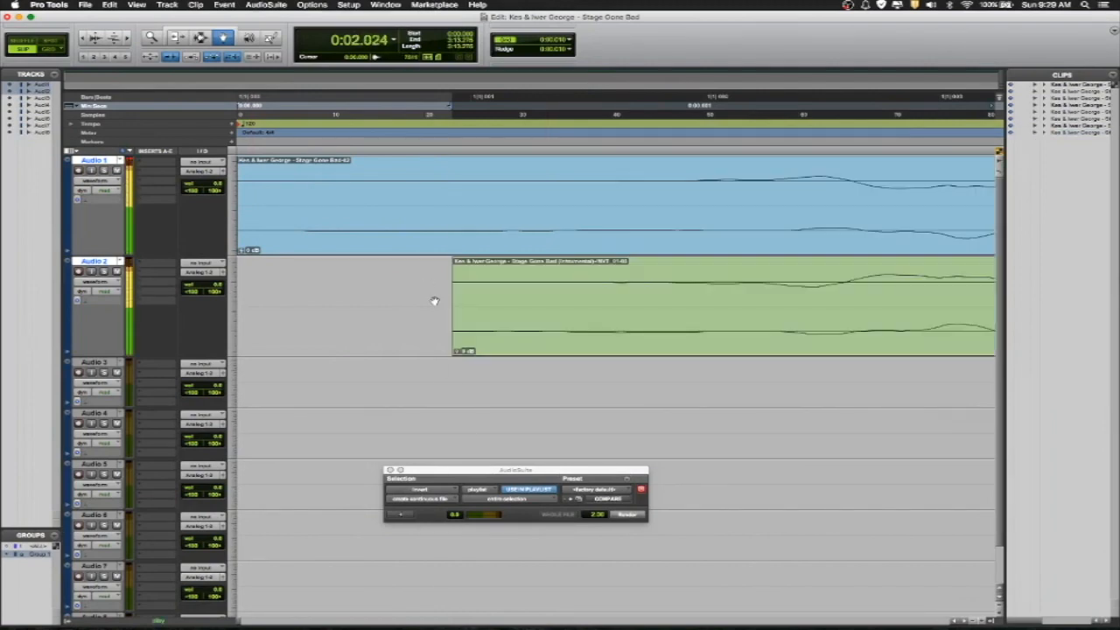
click(507, 300)
drag(501, 300, 513, 300)
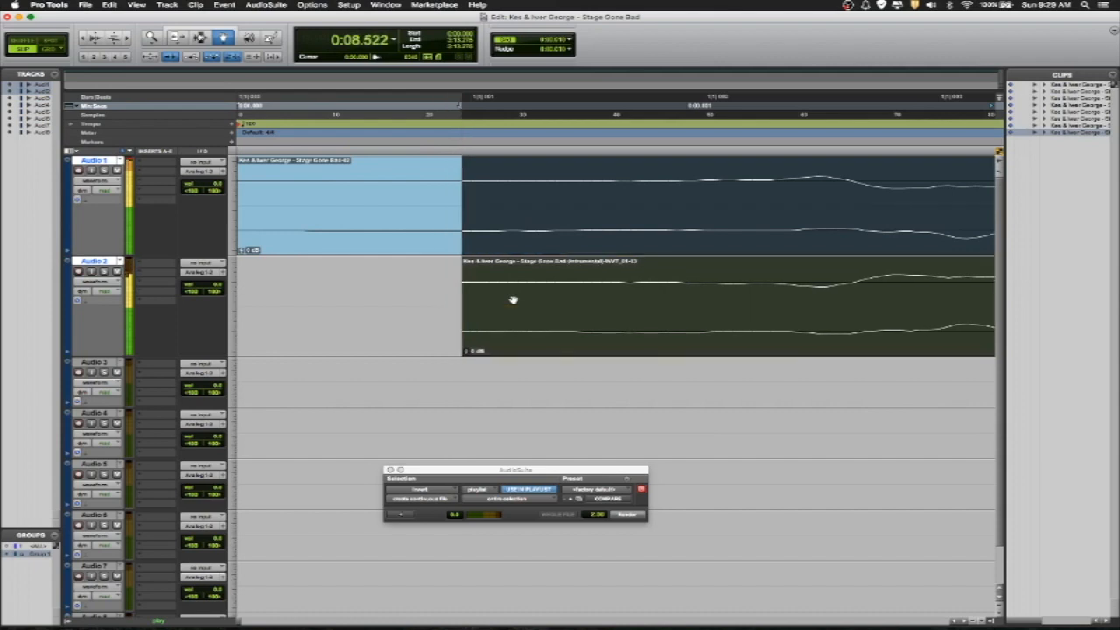
drag(518, 301, 524, 300)
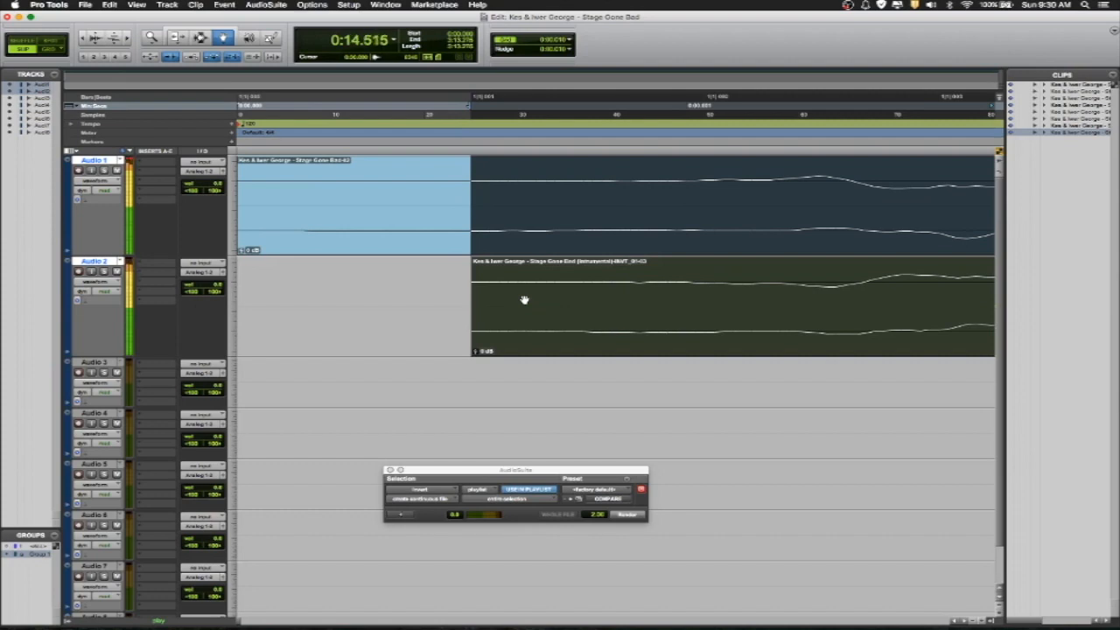
drag(524, 300, 519, 301)
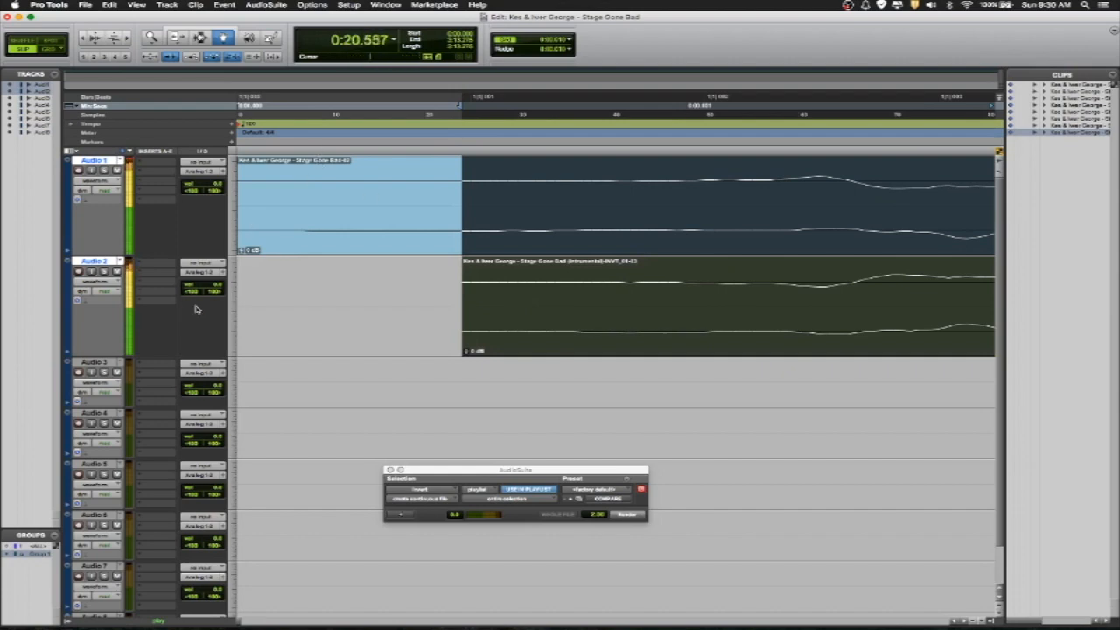
Try a slight volume reduction on the grouped Audio 1 and Audio 2 during playback, and restore both to 0.0.
click(206, 187)
drag(205, 187, 206, 188)
click(84, 39)
click(84, 39)
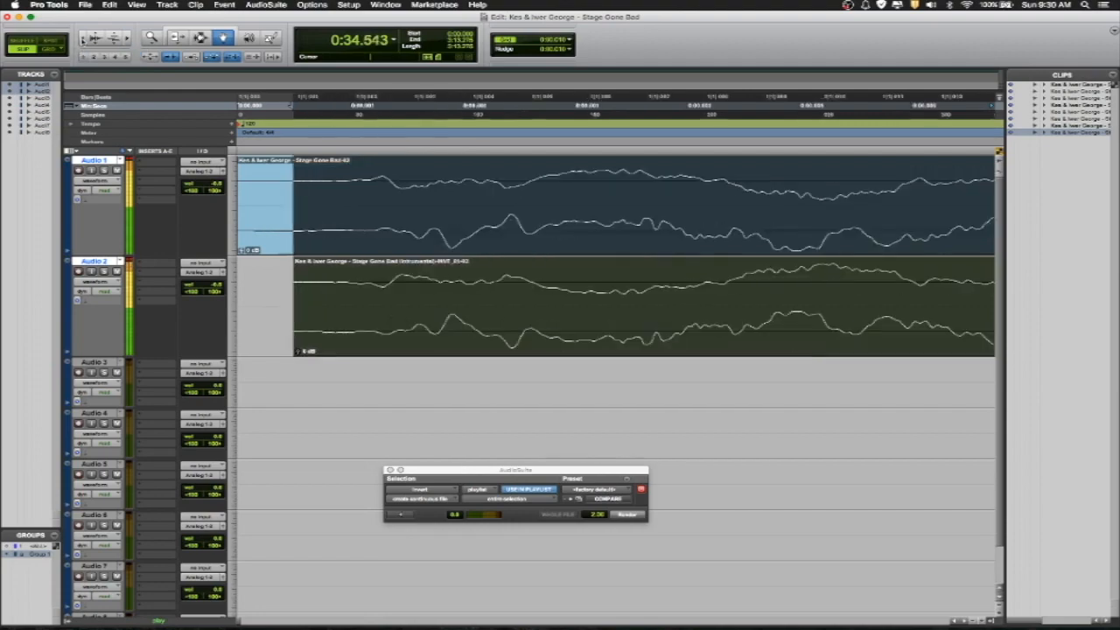
triple_click(84, 39)
triple_click(84, 39)
click(84, 39)
triple_click(84, 40)
click(84, 39)
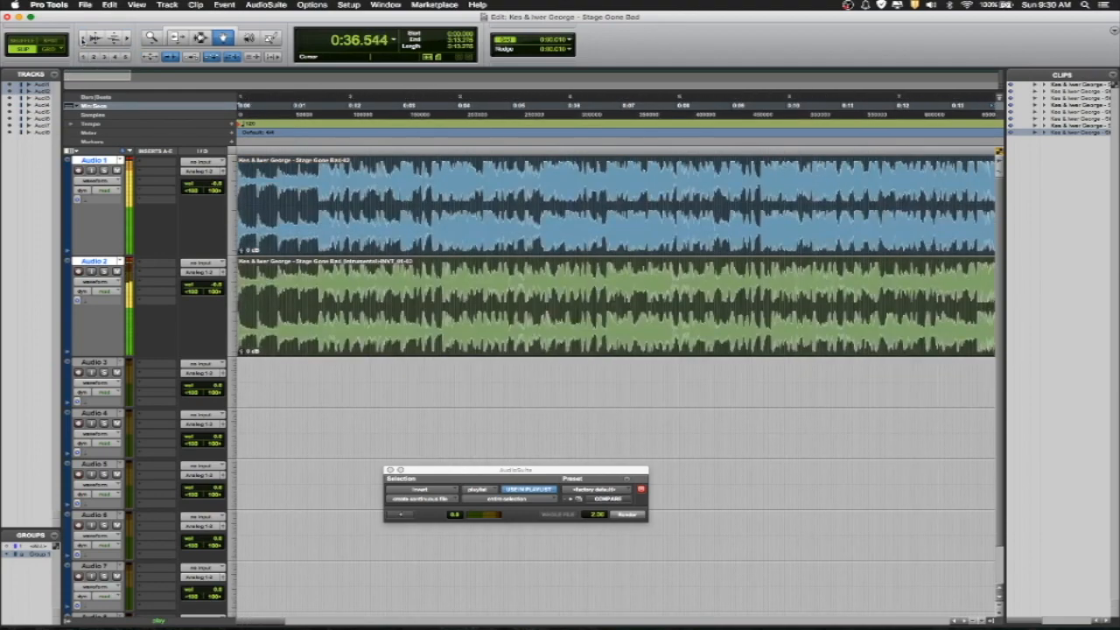
click(84, 40)
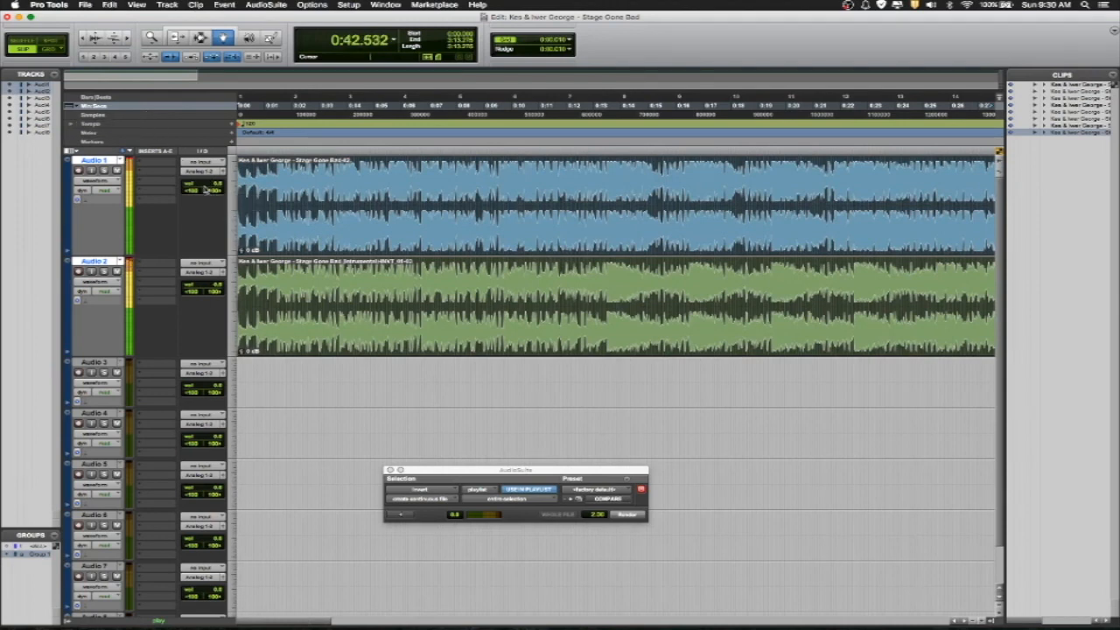
Compare both tracks' waveforms near the clip starts while they play, and stop playback.
click(125, 38)
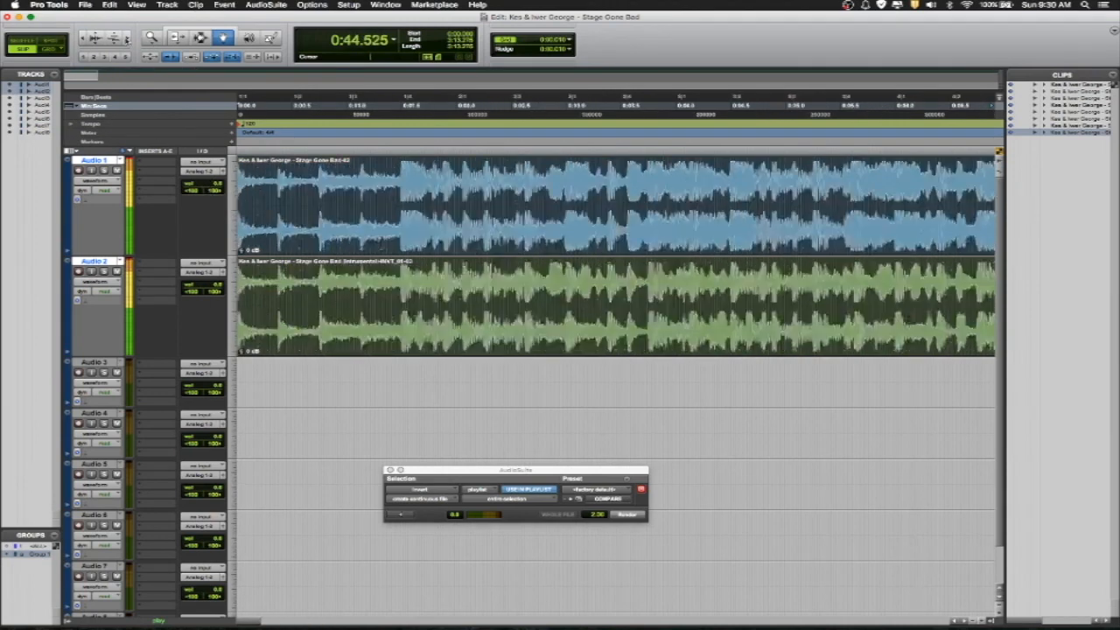
click(125, 38)
click(125, 38)
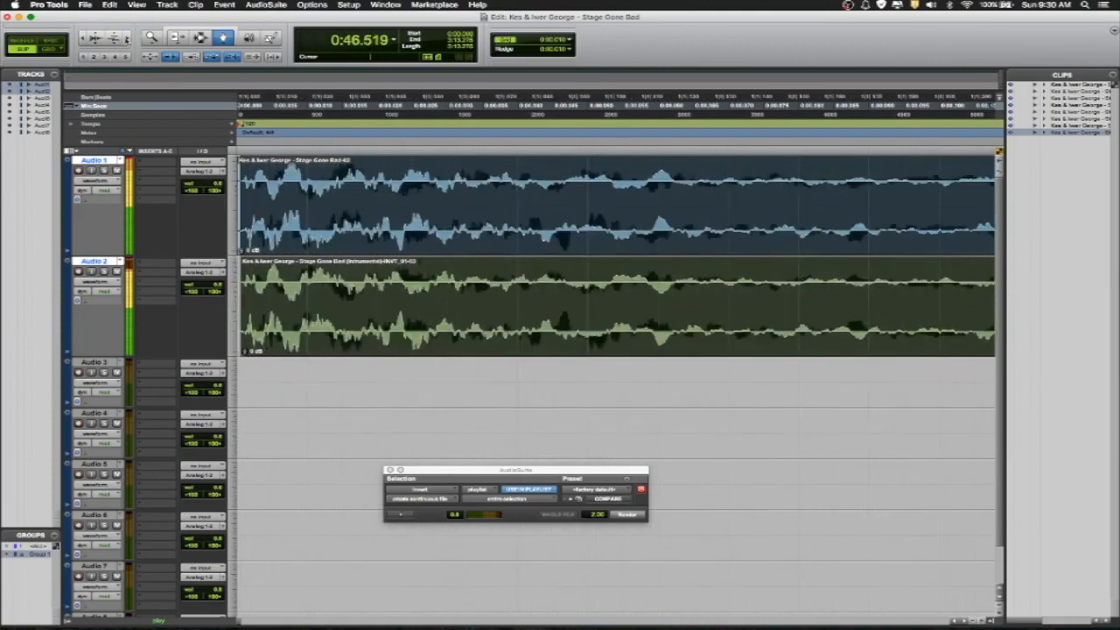
click(125, 38)
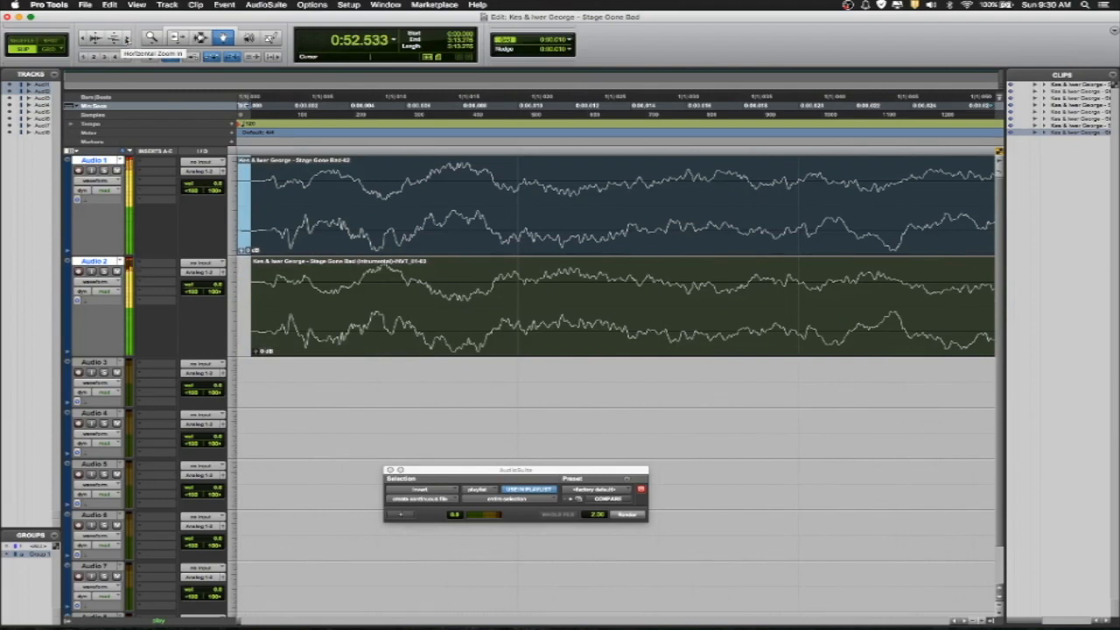
key(space)
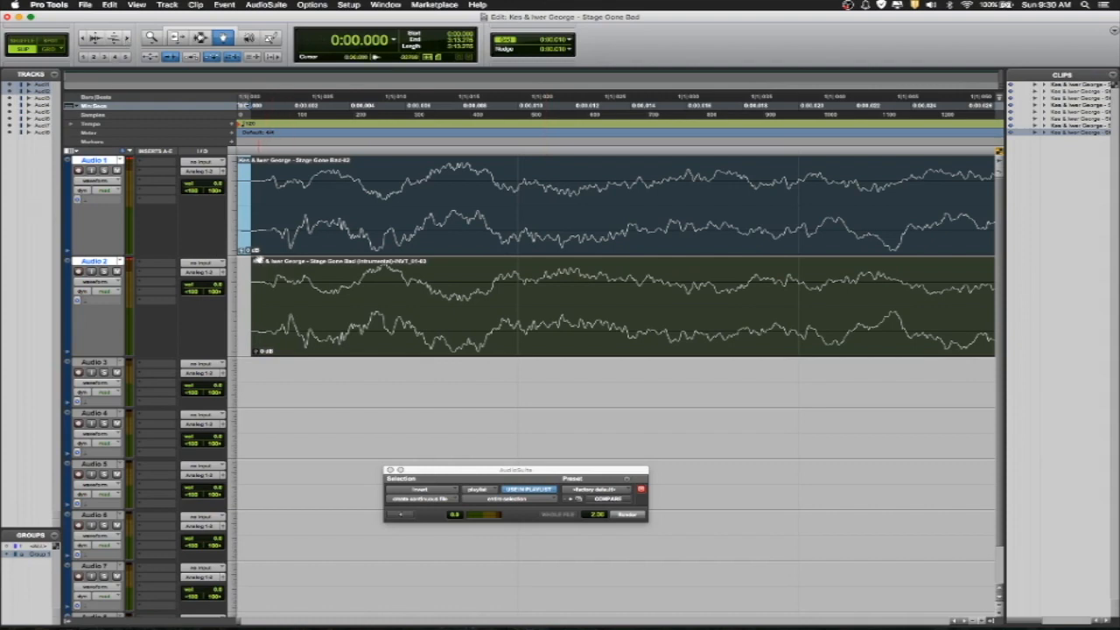
Select the whole Audio 1 clip, play both tracks from the start to check the cancellation, and stop playback.
click(244, 274)
click(394, 227)
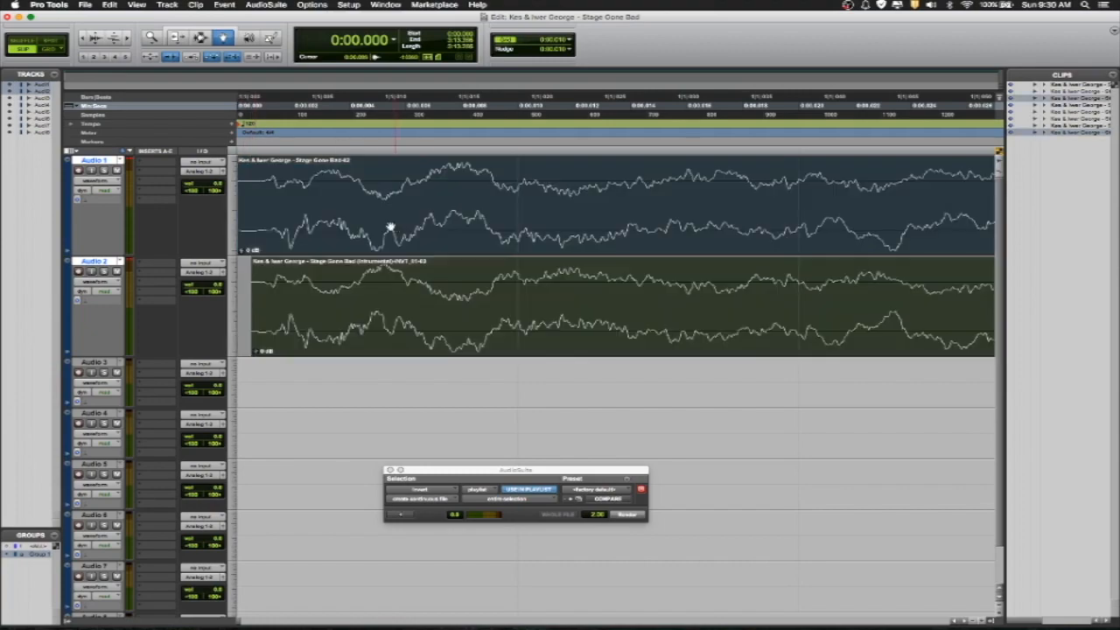
click(84, 37)
click(84, 36)
click(84, 37)
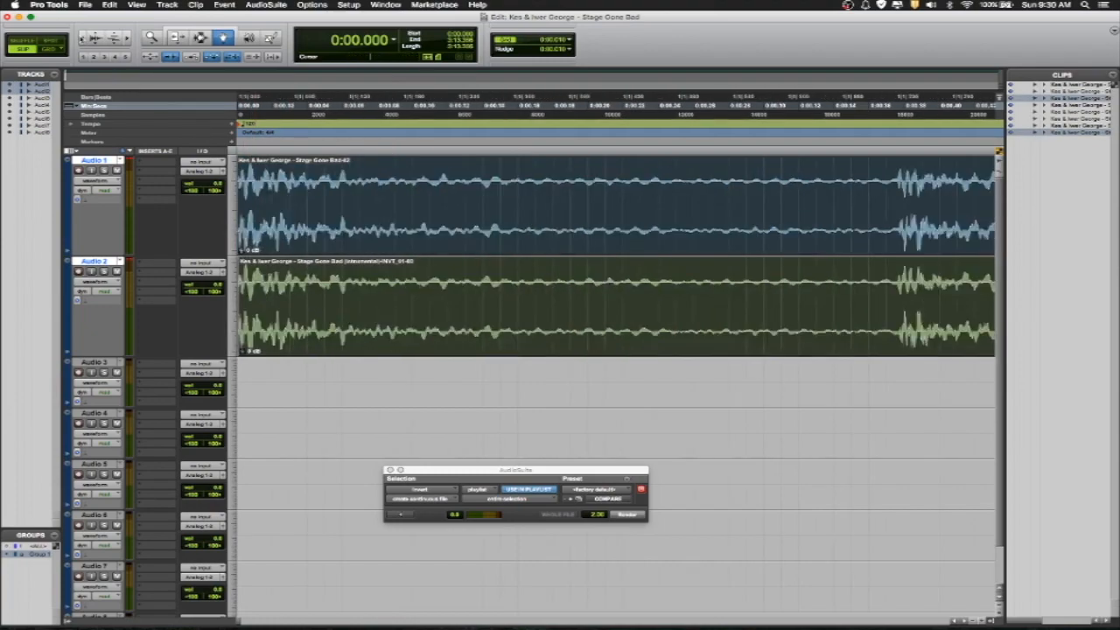
click(84, 37)
click(84, 36)
click(84, 37)
click(84, 37)
click(84, 37)
key(space)
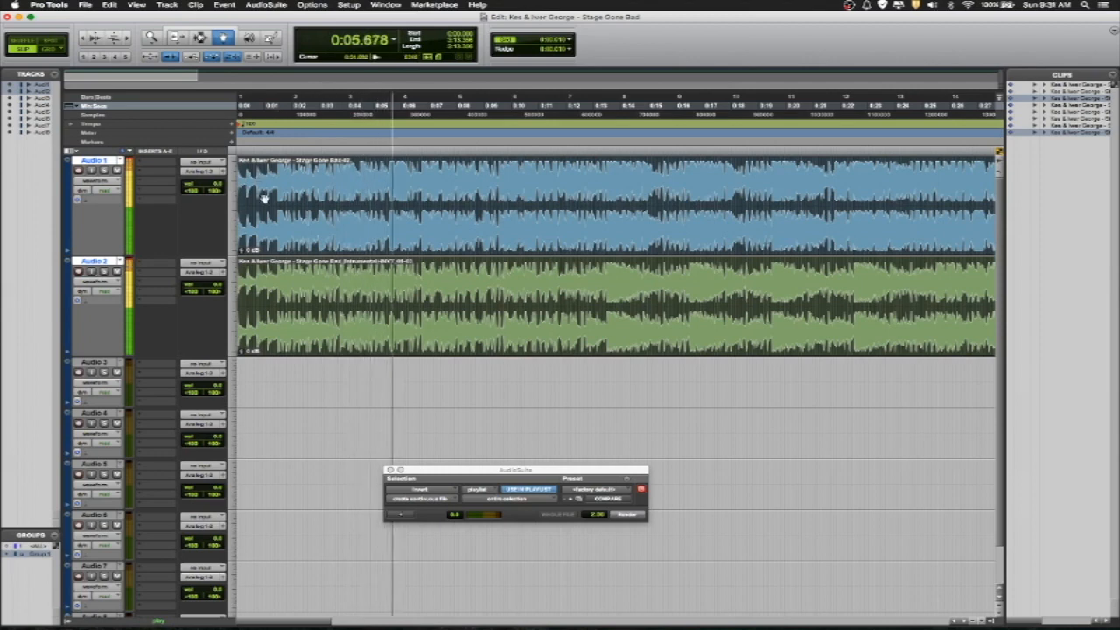
key(space)
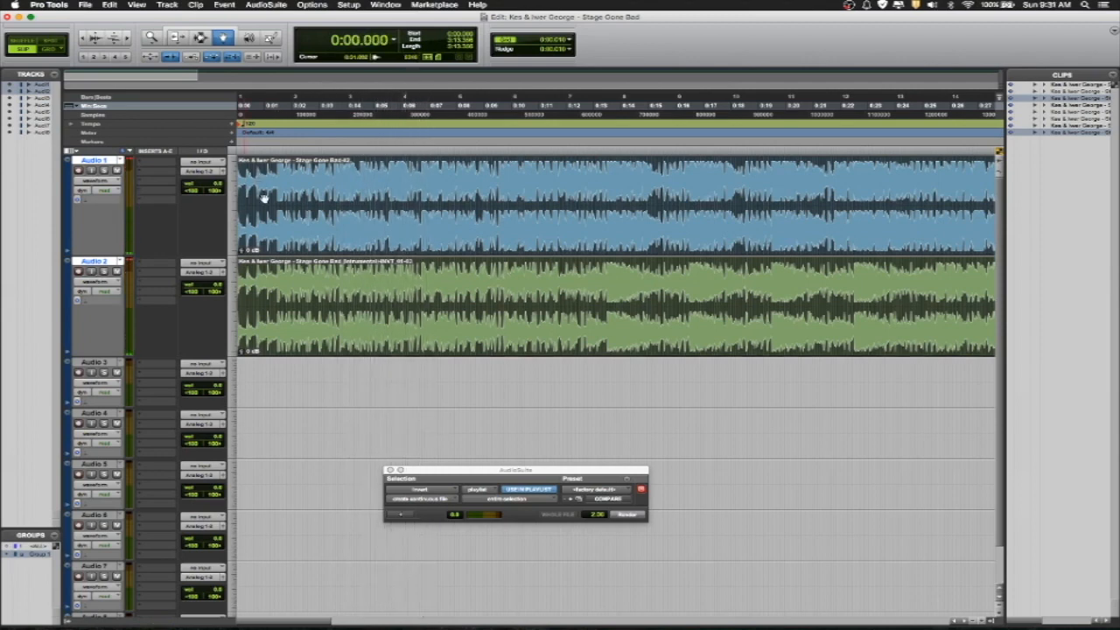
While both tracks play, try the Audio 2 clip 1 sample earlier and 1 sample later, stop playback, and restore its starting position.
key(space)
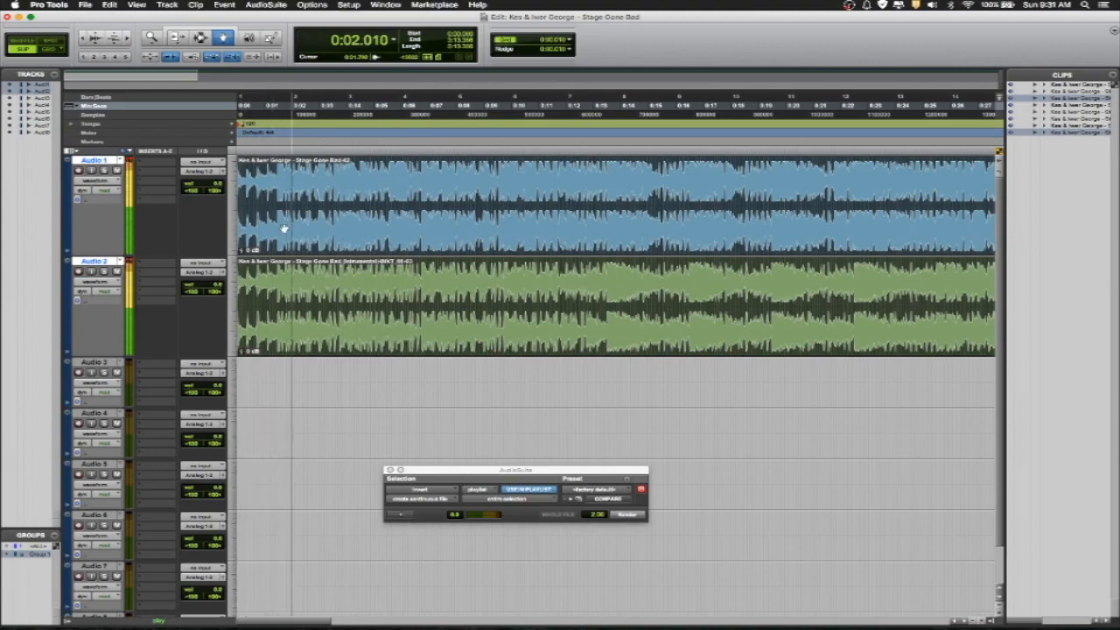
click(287, 377)
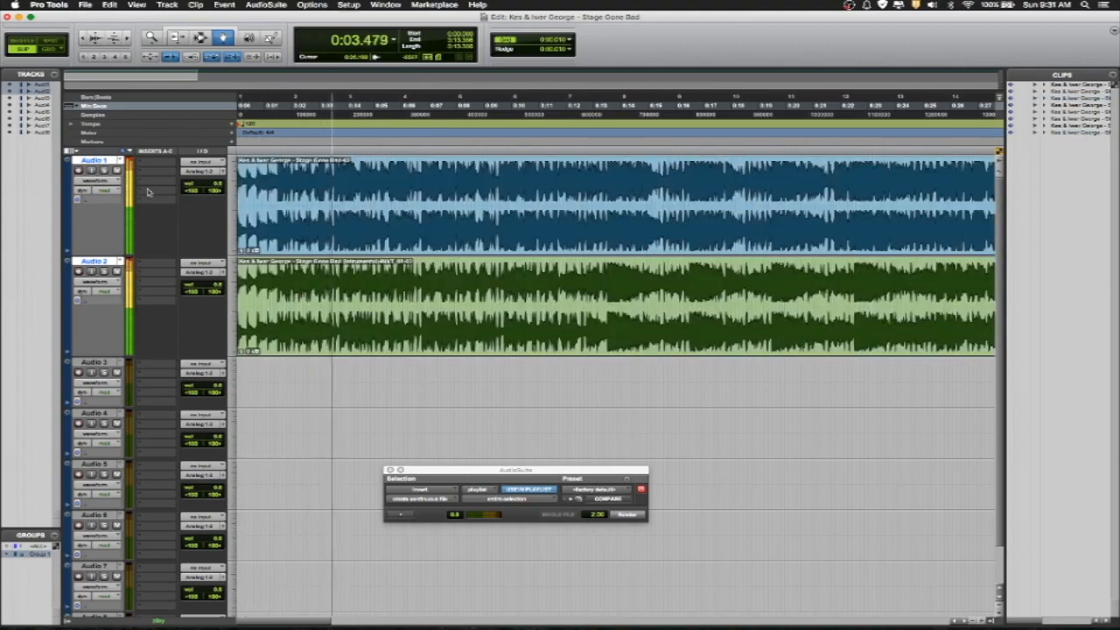
click(127, 39)
click(127, 38)
click(127, 38)
click(128, 39)
click(128, 39)
click(128, 39)
click(128, 39)
click(127, 39)
click(128, 39)
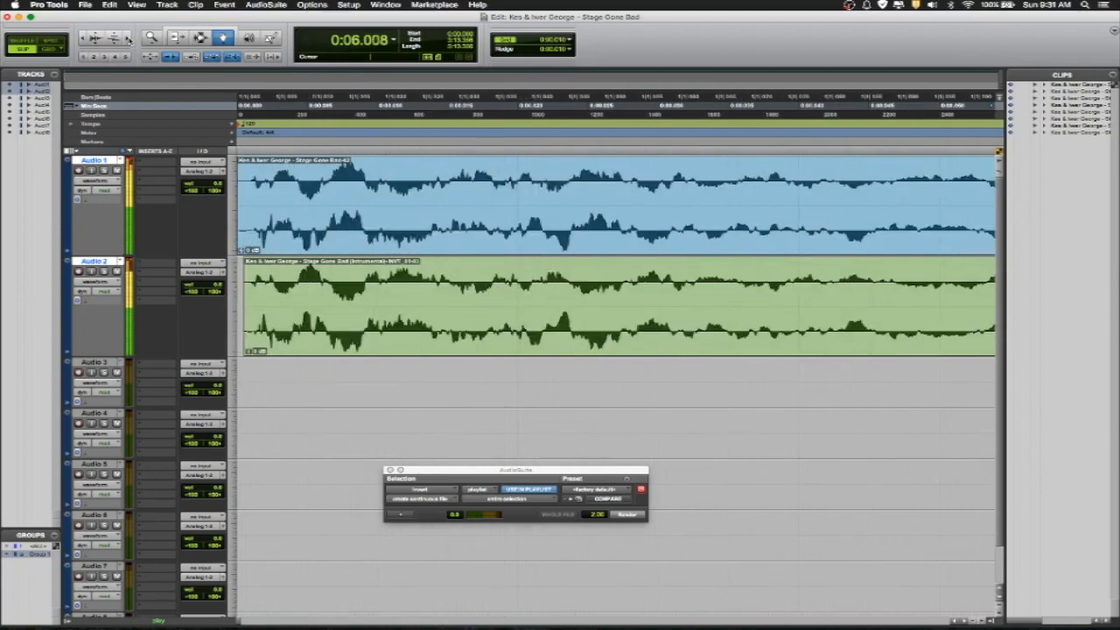
click(360, 295)
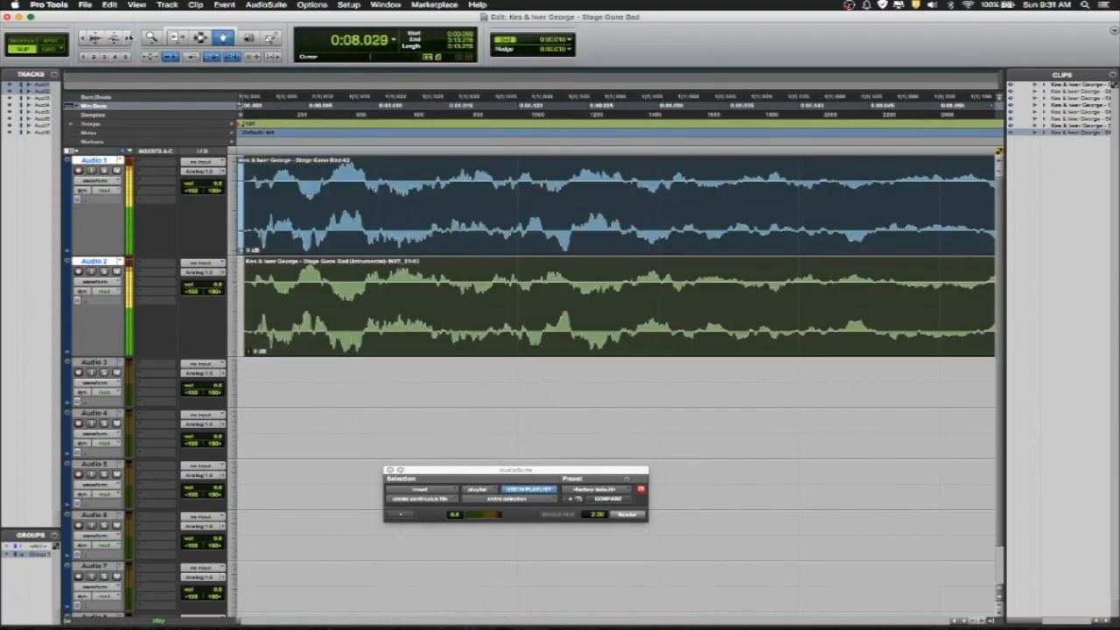
click(129, 38)
click(128, 38)
click(129, 39)
click(129, 39)
click(128, 38)
drag(483, 282, 473, 283)
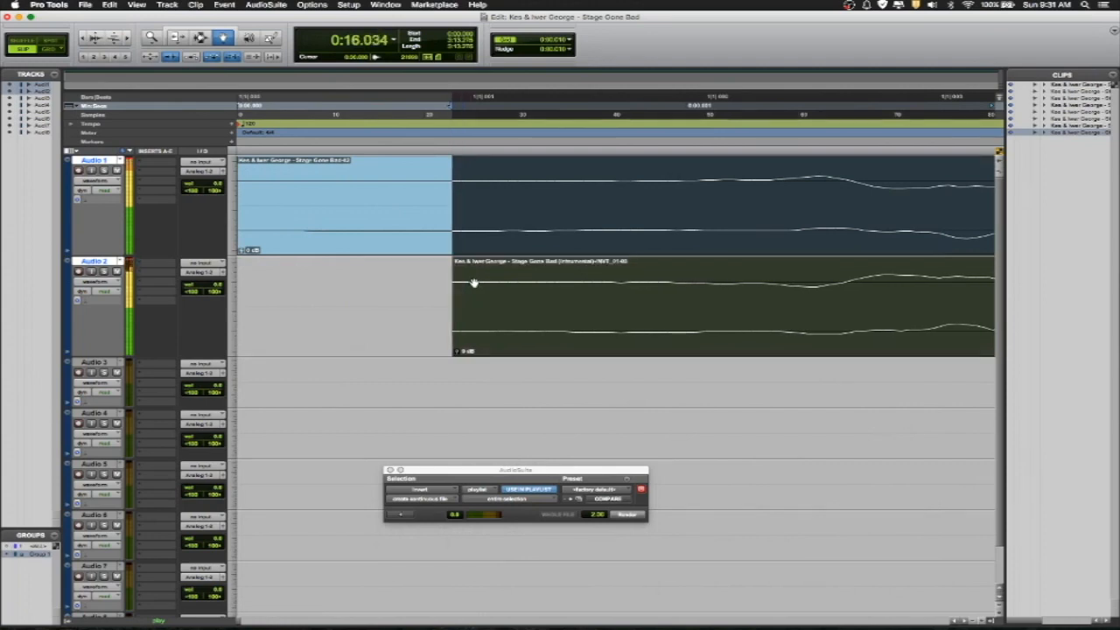
drag(473, 282, 479, 283)
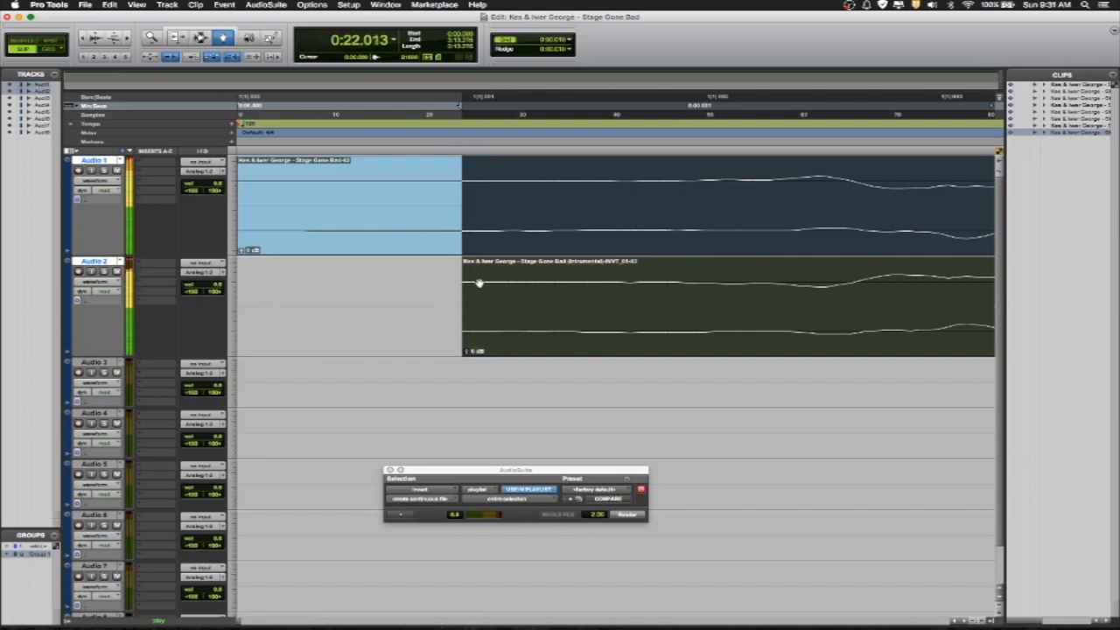
drag(479, 282, 485, 282)
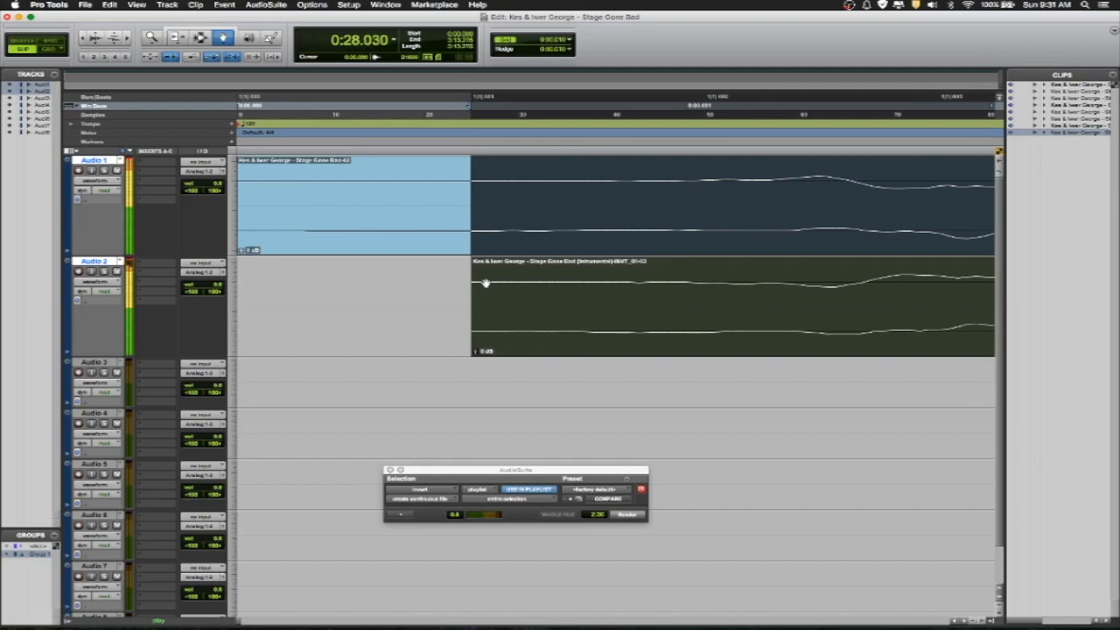
key(space)
drag(486, 282, 479, 285)
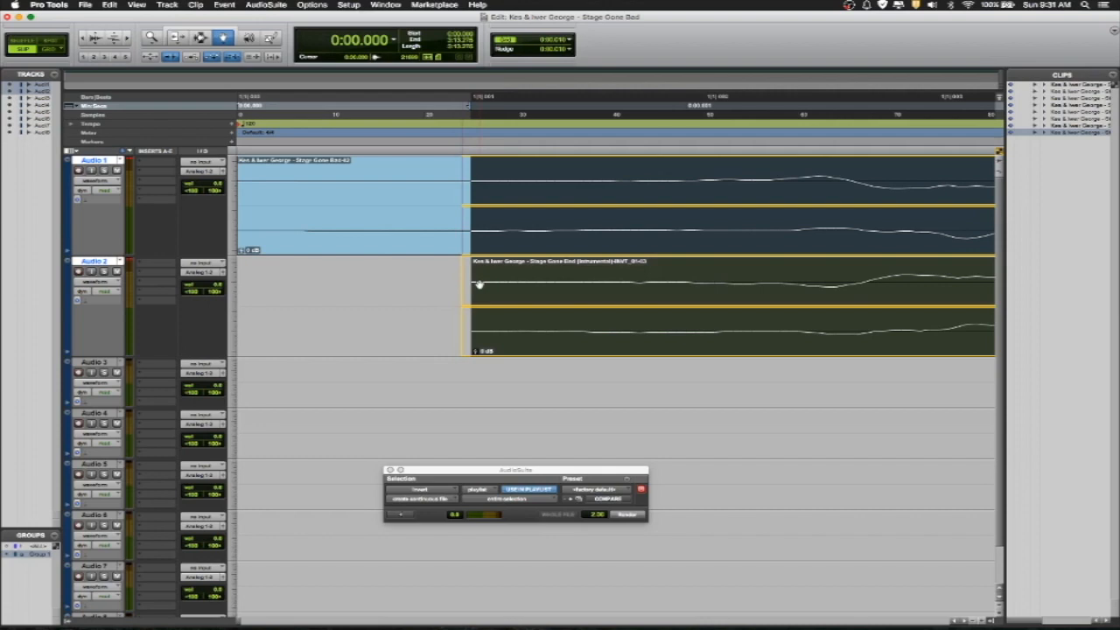
drag(478, 284, 479, 285)
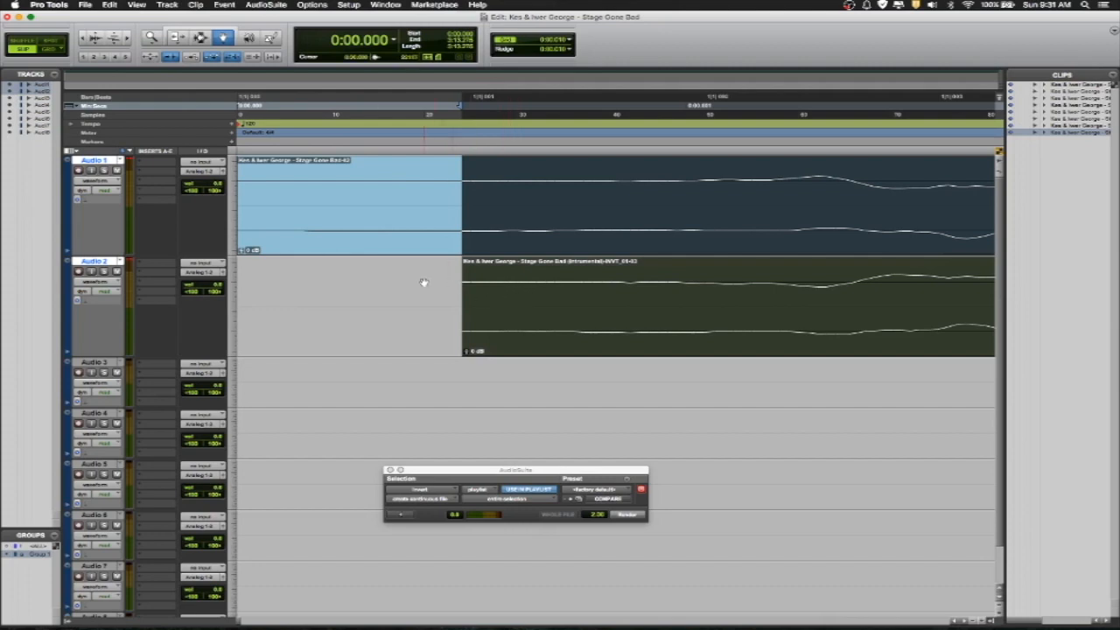
Select the full clips on Audio 1 and Audio 2.
click(80, 40)
click(81, 39)
click(80, 39)
click(81, 40)
click(80, 40)
click(81, 39)
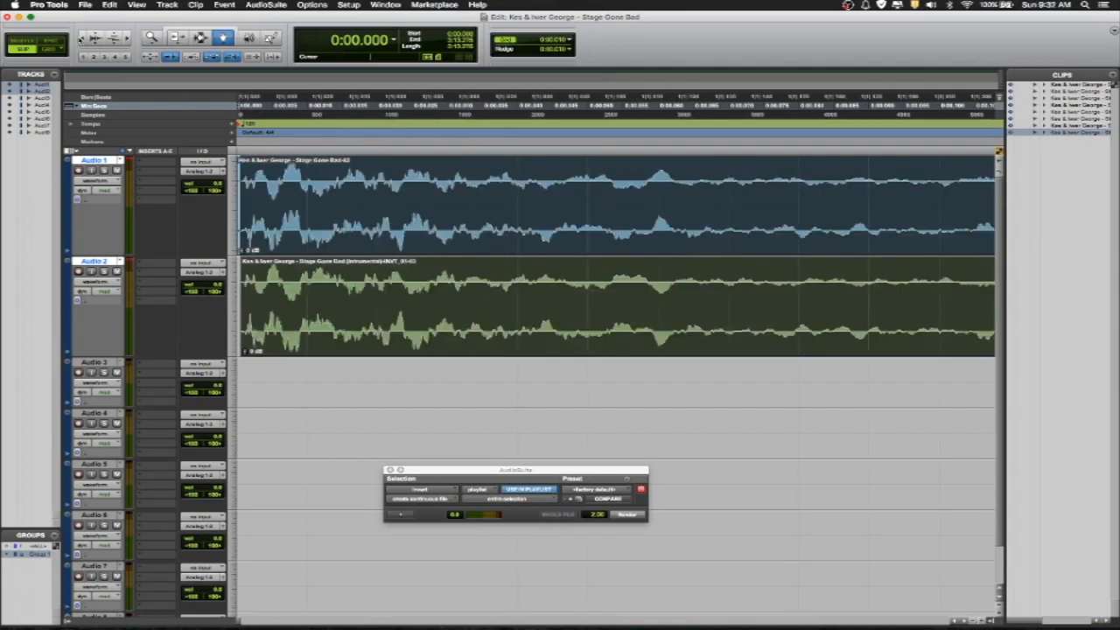
click(80, 39)
click(81, 39)
click(81, 39)
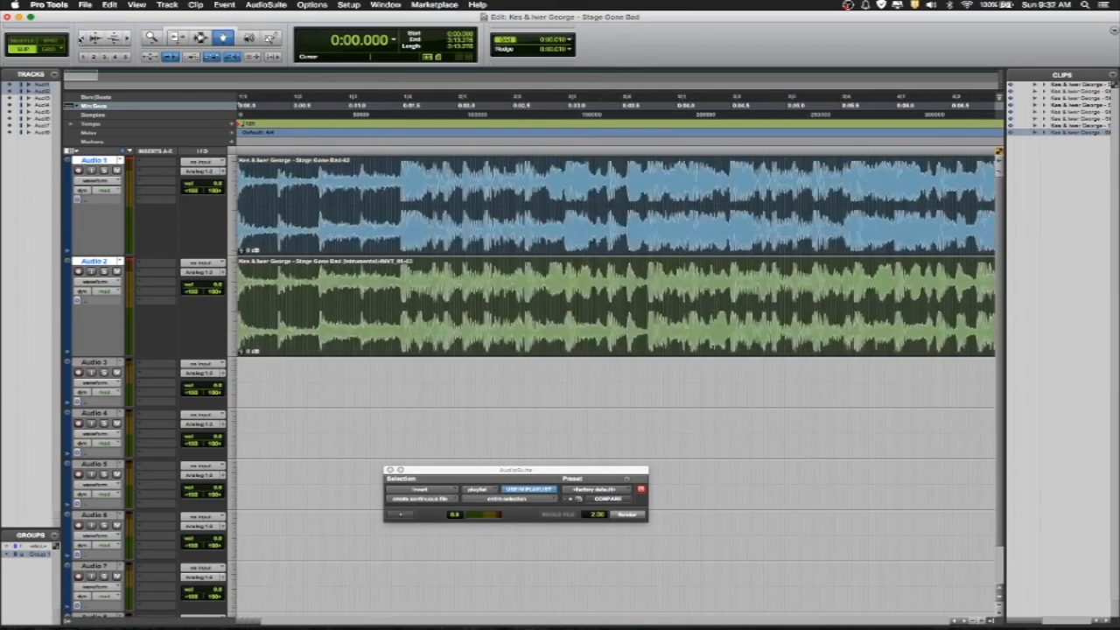
click(81, 39)
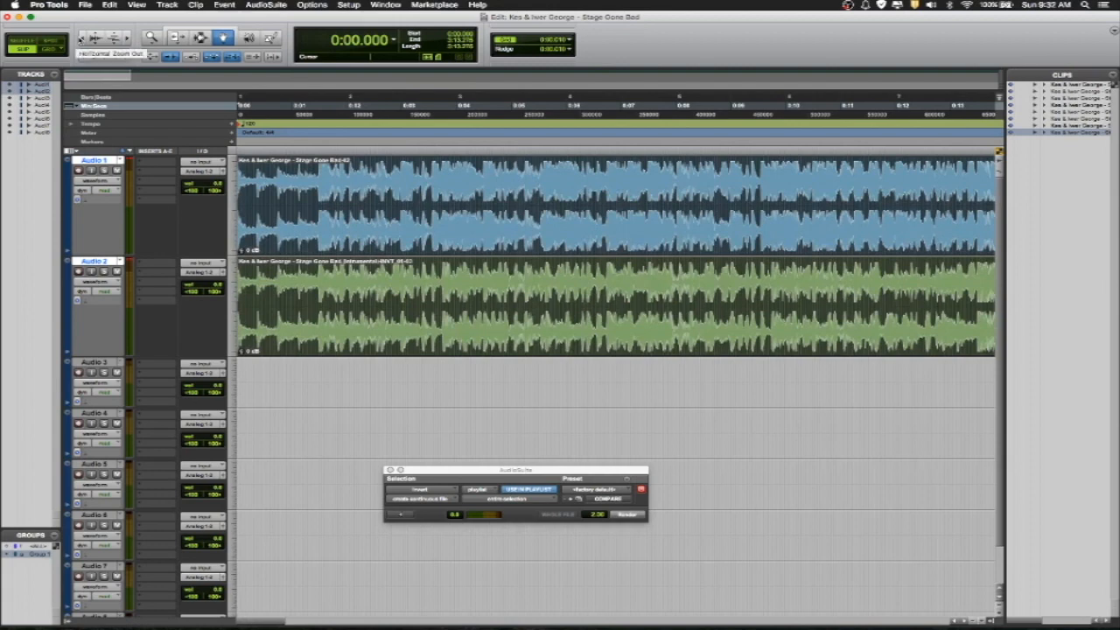
key(super+a)
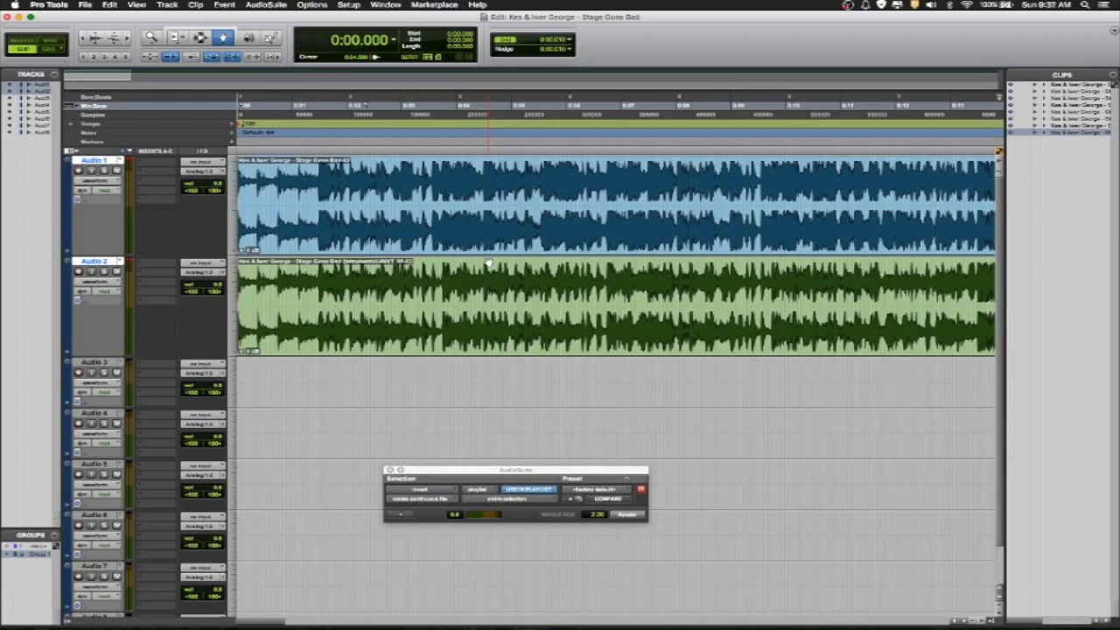
double_click(541, 290)
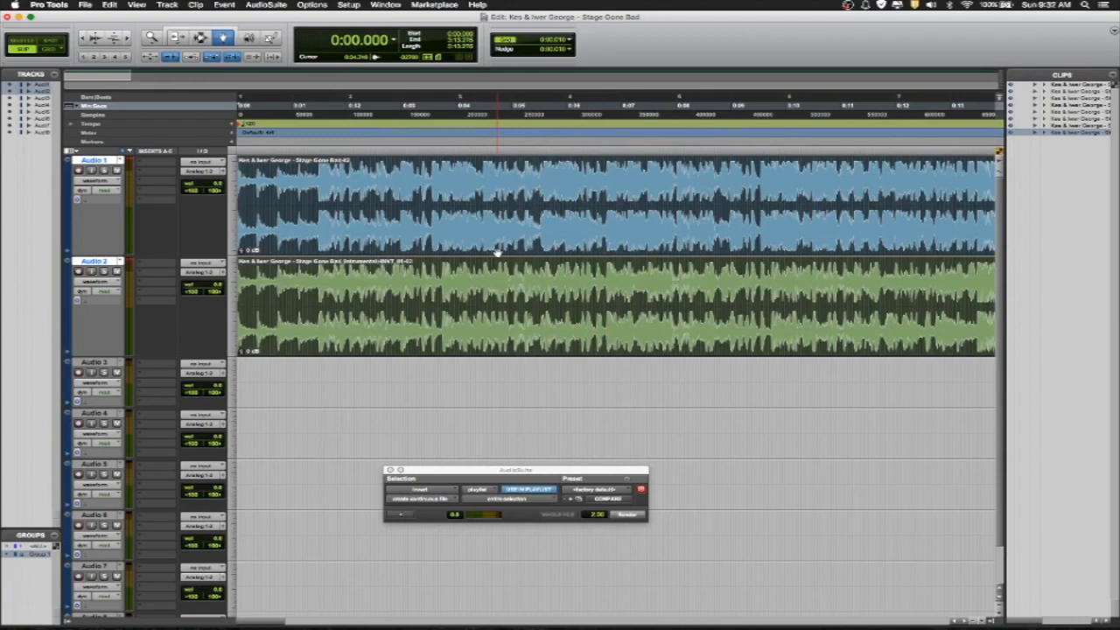
key(Return)
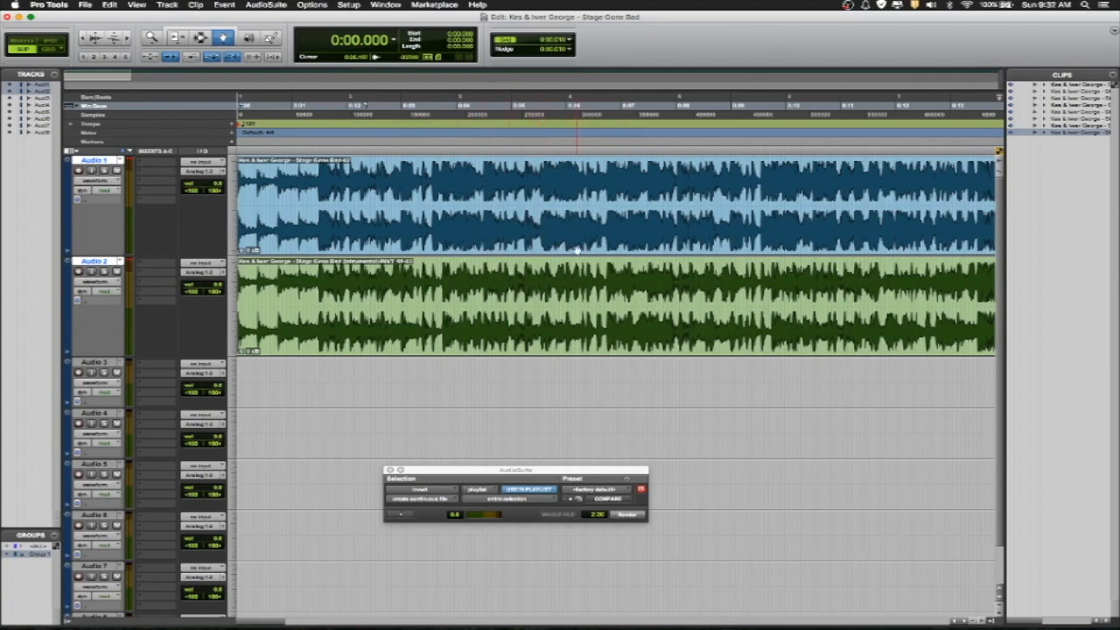
key(super+a)
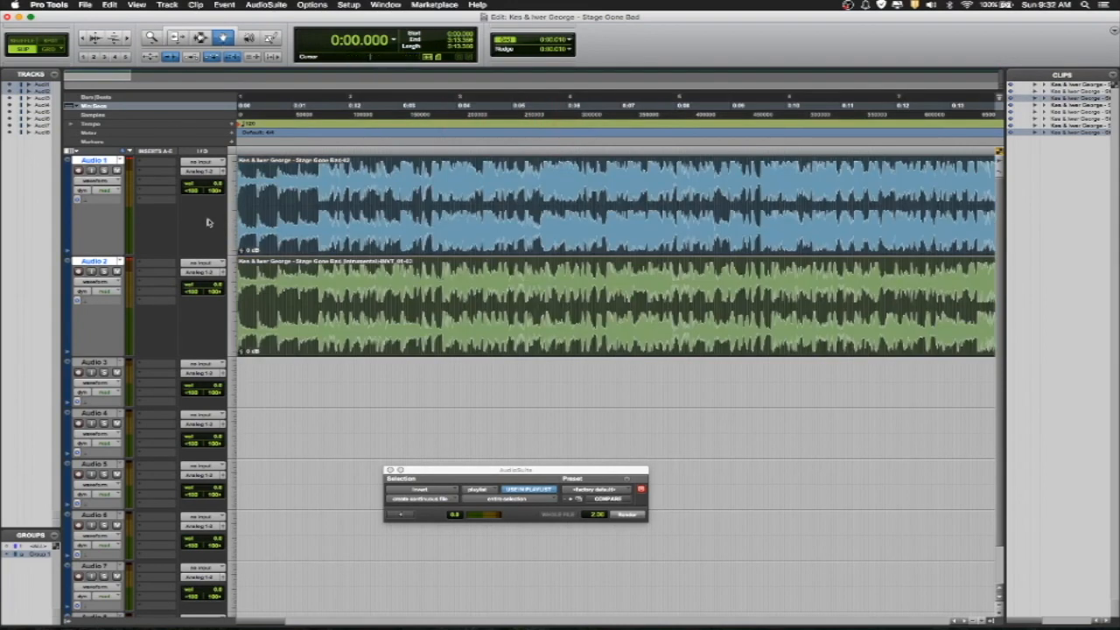
Route the outputs of Audio 1 and Audio 2 to bus 1-2.
click(205, 173)
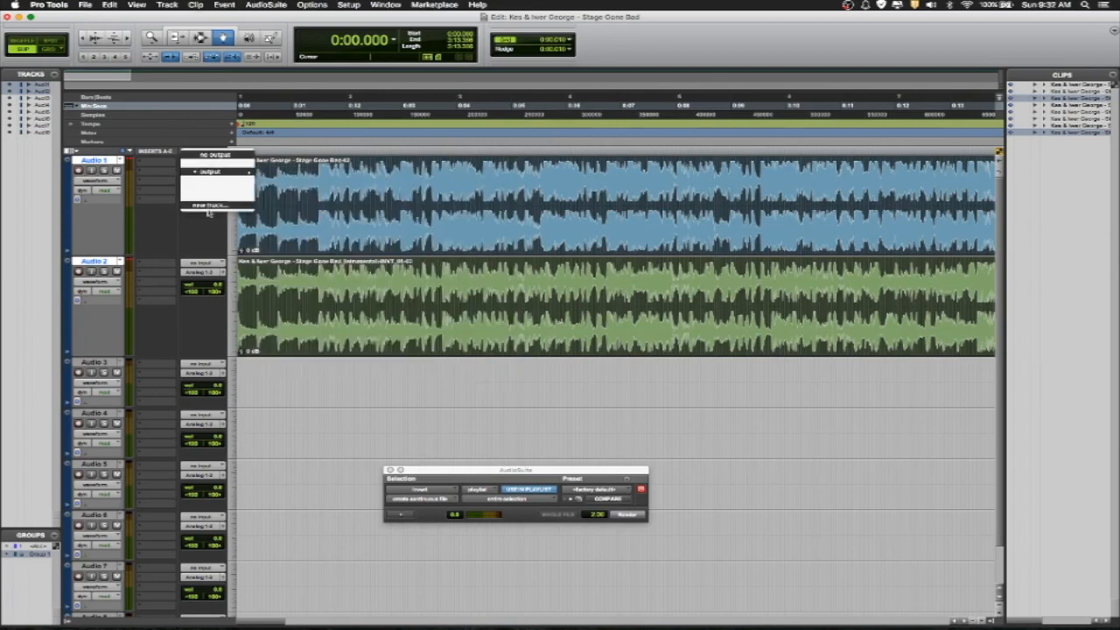
mouse_move(209, 183)
click(291, 180)
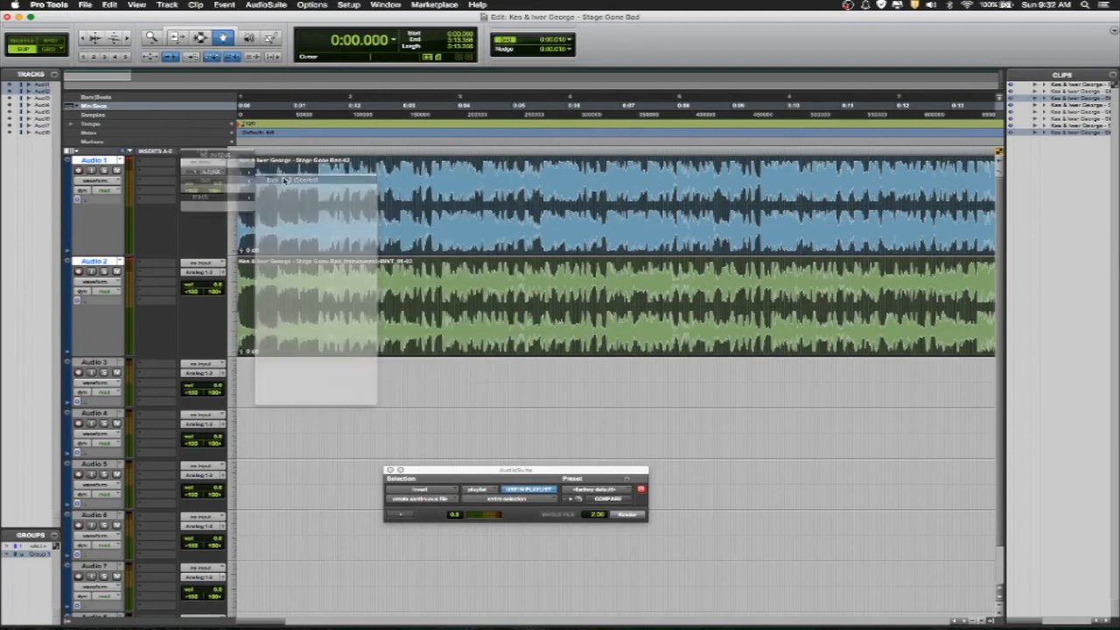
click(204, 274)
mouse_move(208, 283)
click(288, 281)
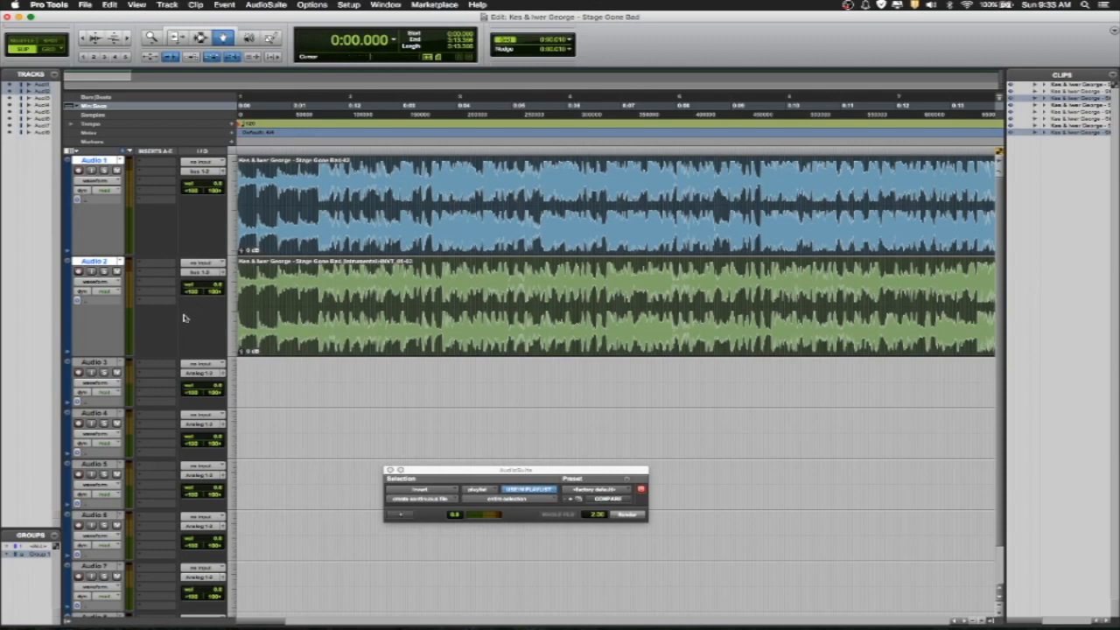
Set the Audio 3 input to bus 1-2, enable its input monitoring, and briefly play the session to check the routing.
click(208, 366)
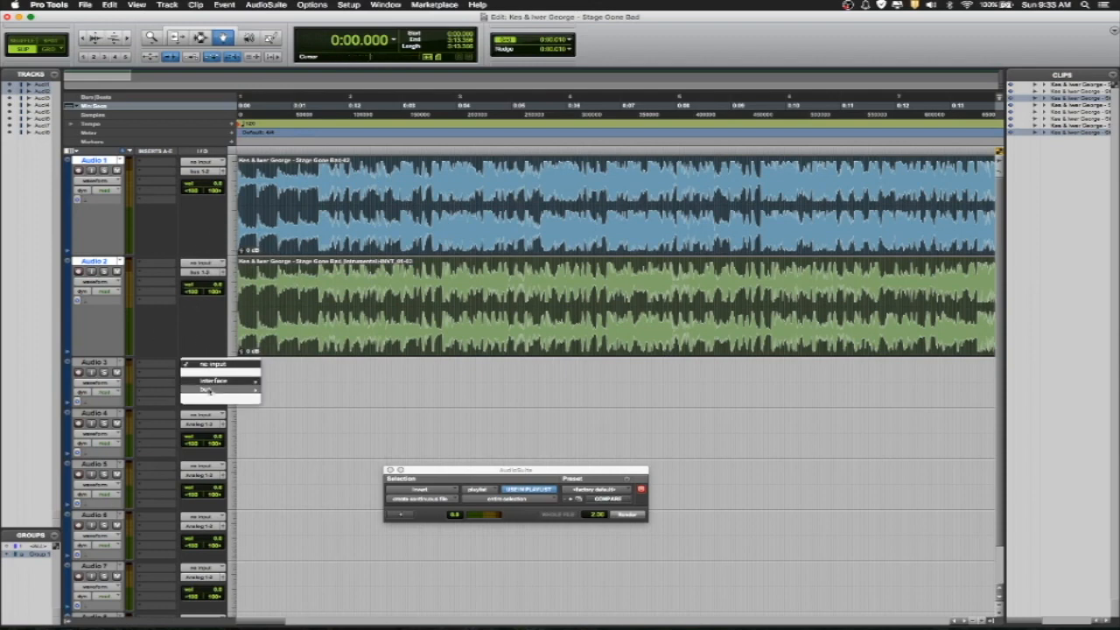
mouse_move(211, 390)
click(289, 389)
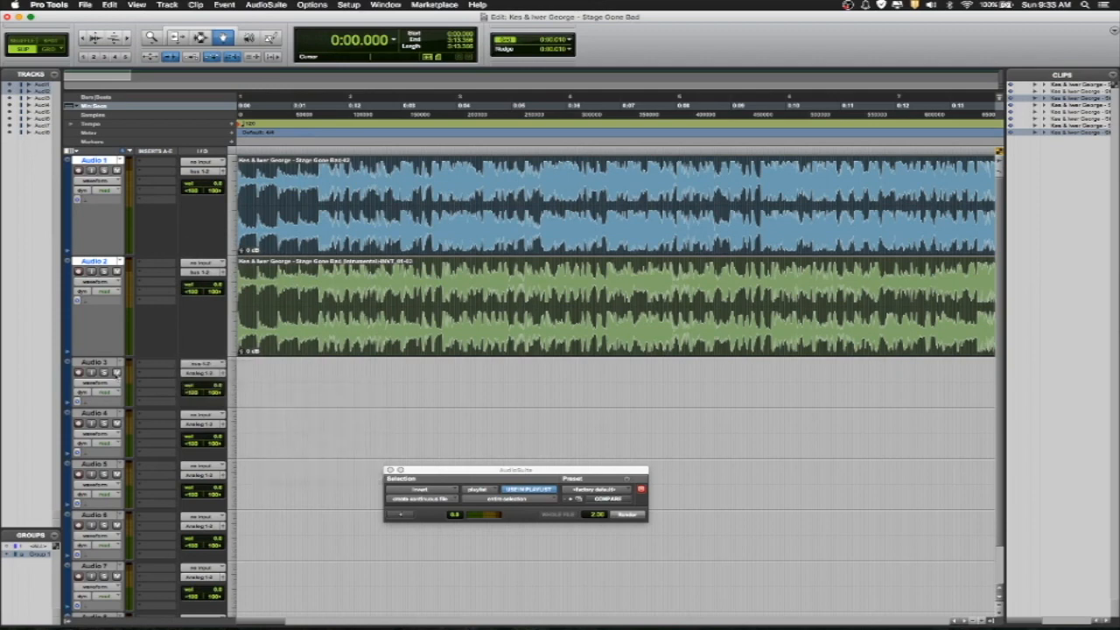
click(91, 373)
click(117, 374)
key(space)
key(space)
click(375, 4)
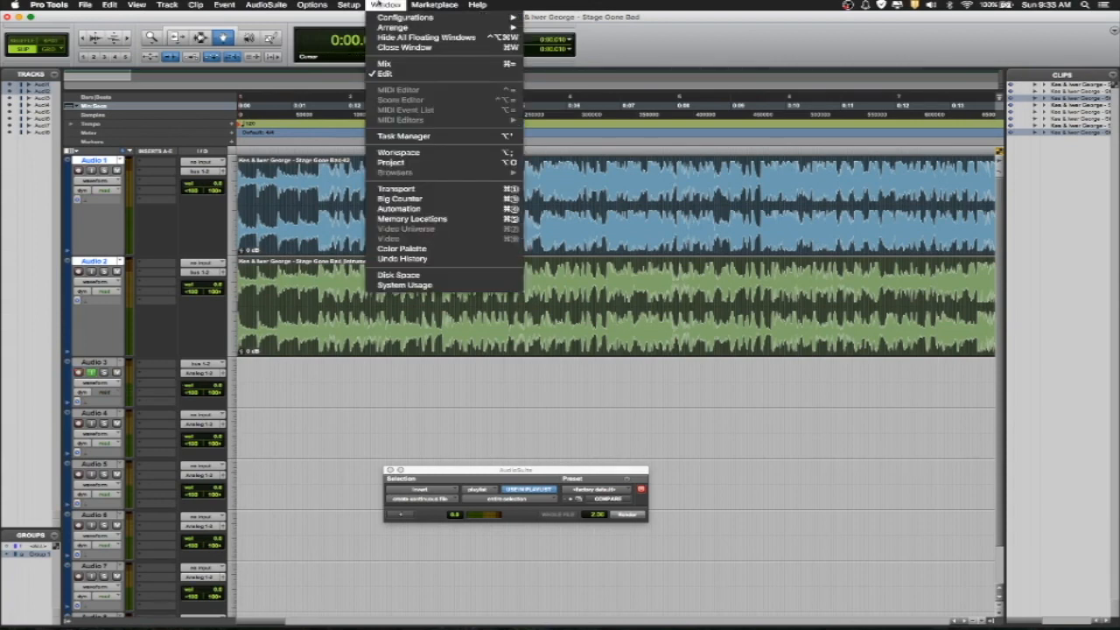
click(415, 154)
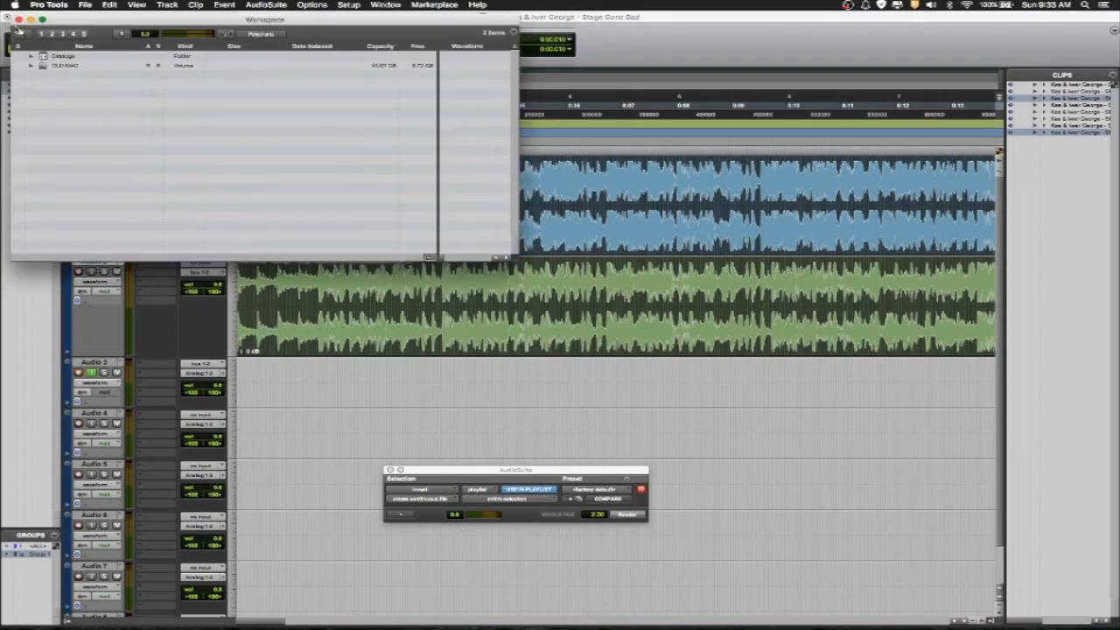
click(18, 19)
click(389, 5)
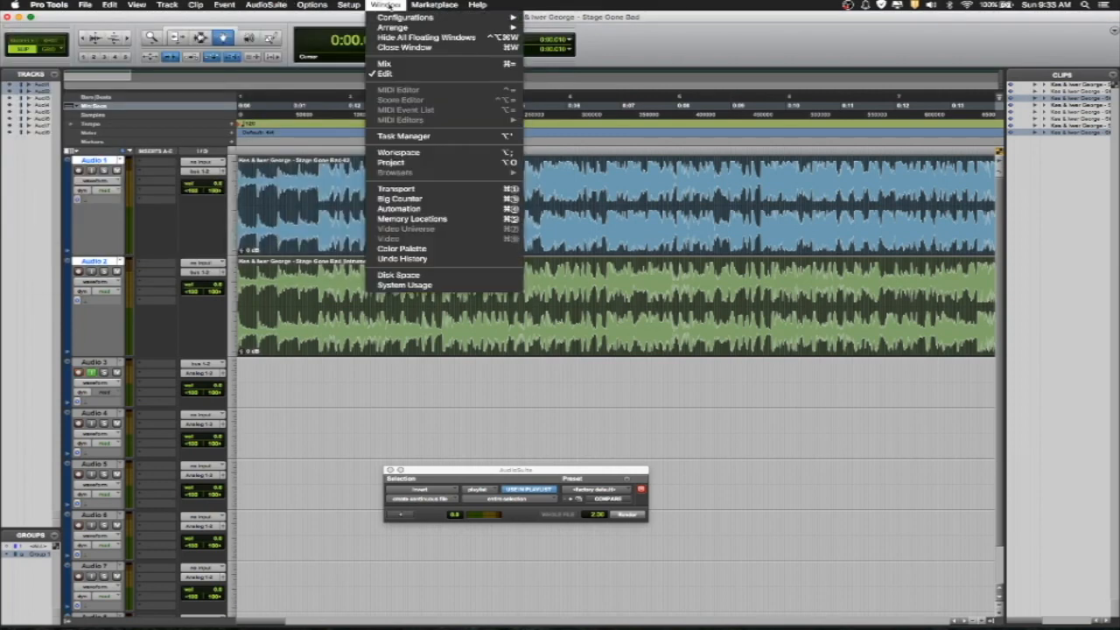
click(429, 165)
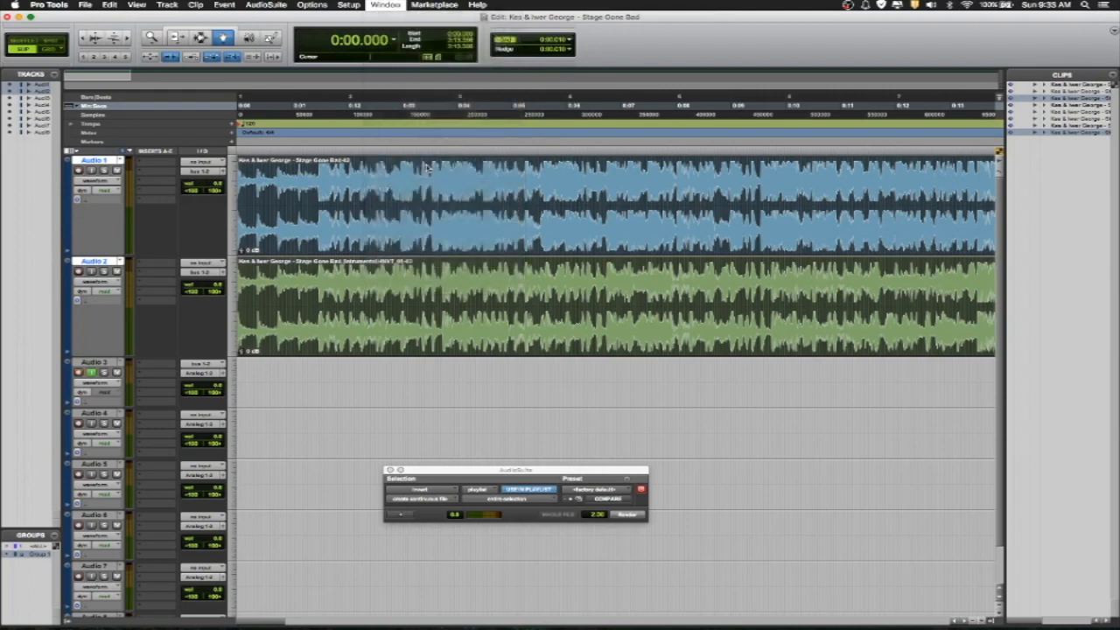
click(18, 19)
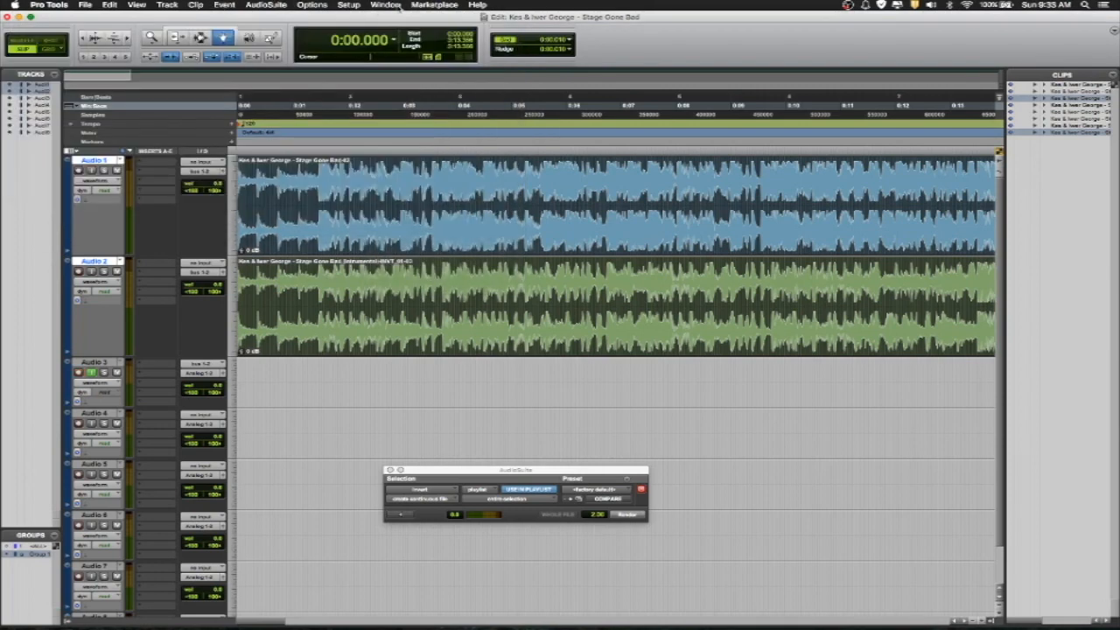
click(431, 5)
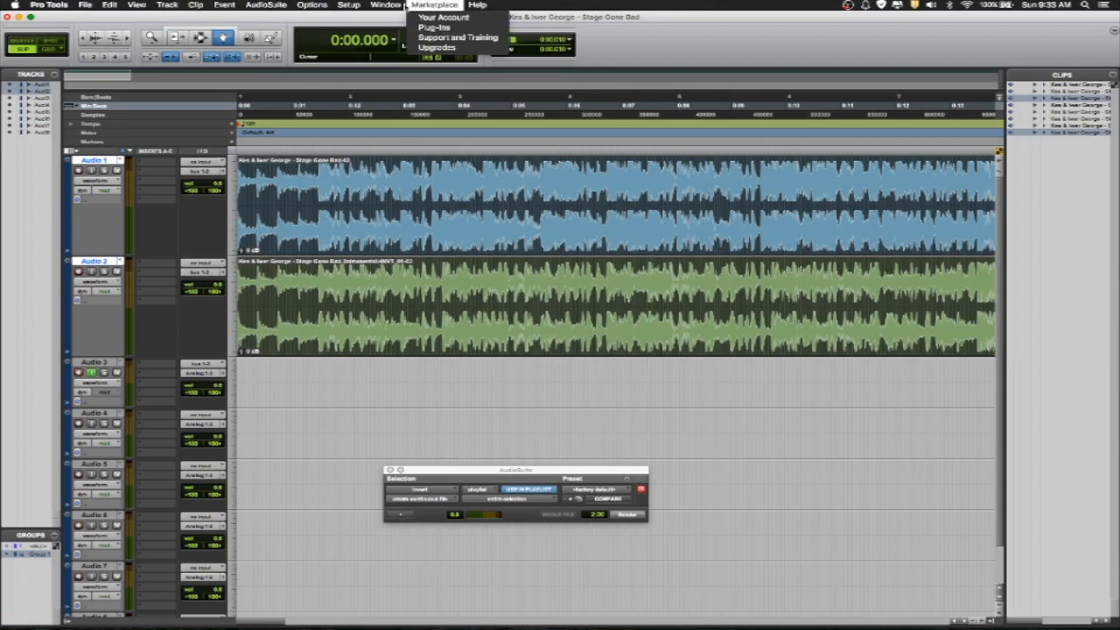
mouse_move(395, 5)
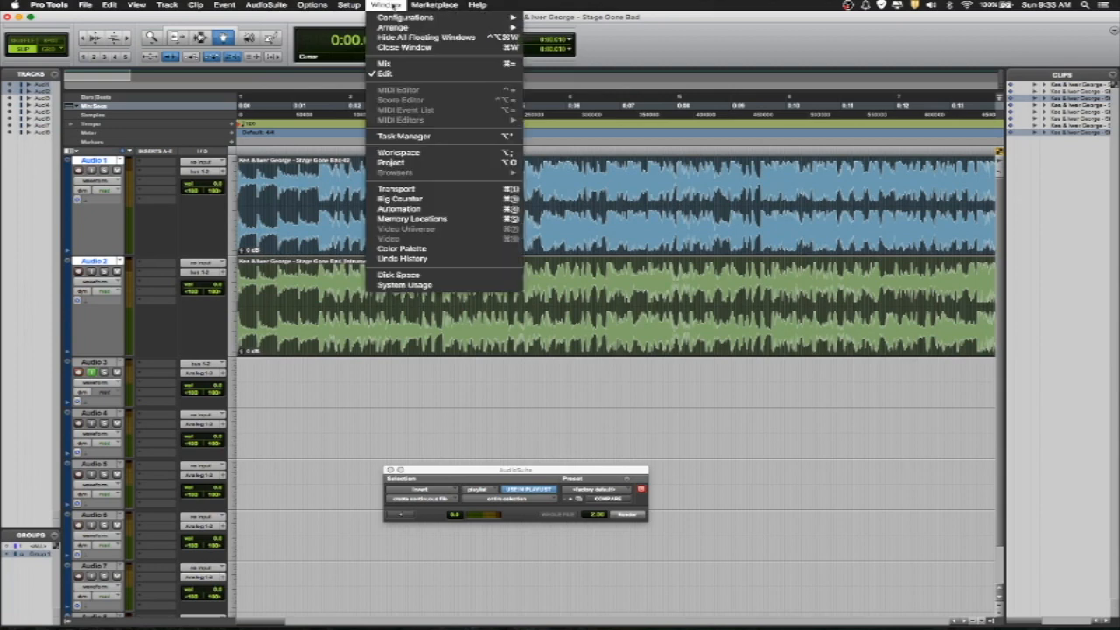
click(408, 211)
click(240, 206)
Show the Transport window and move it off the clips onto the empty Audio 3 lane.
click(385, 4)
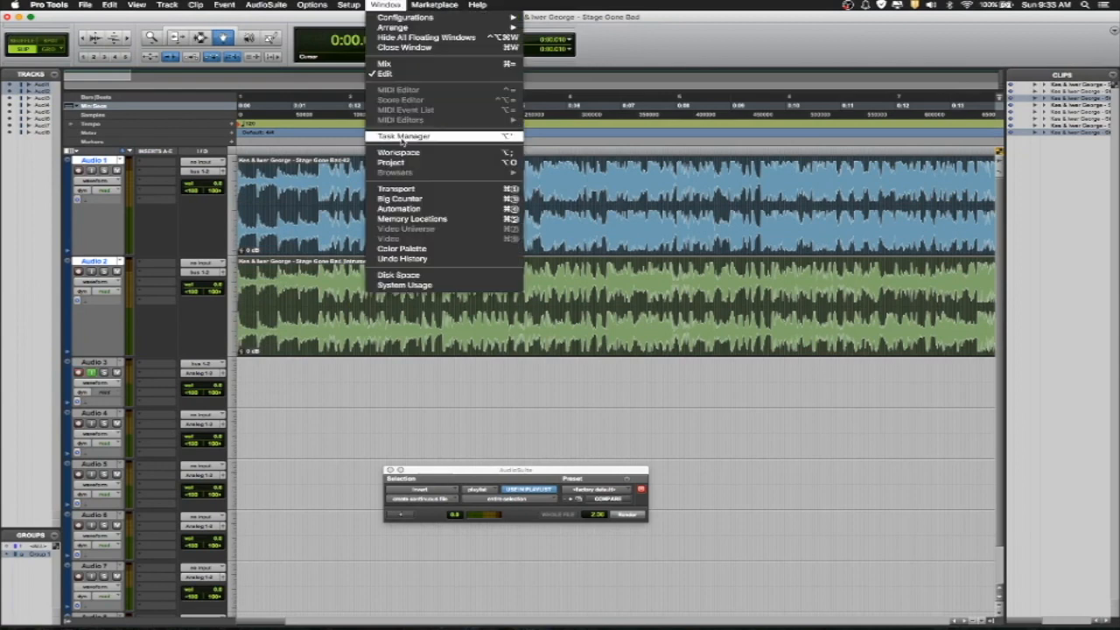
click(415, 191)
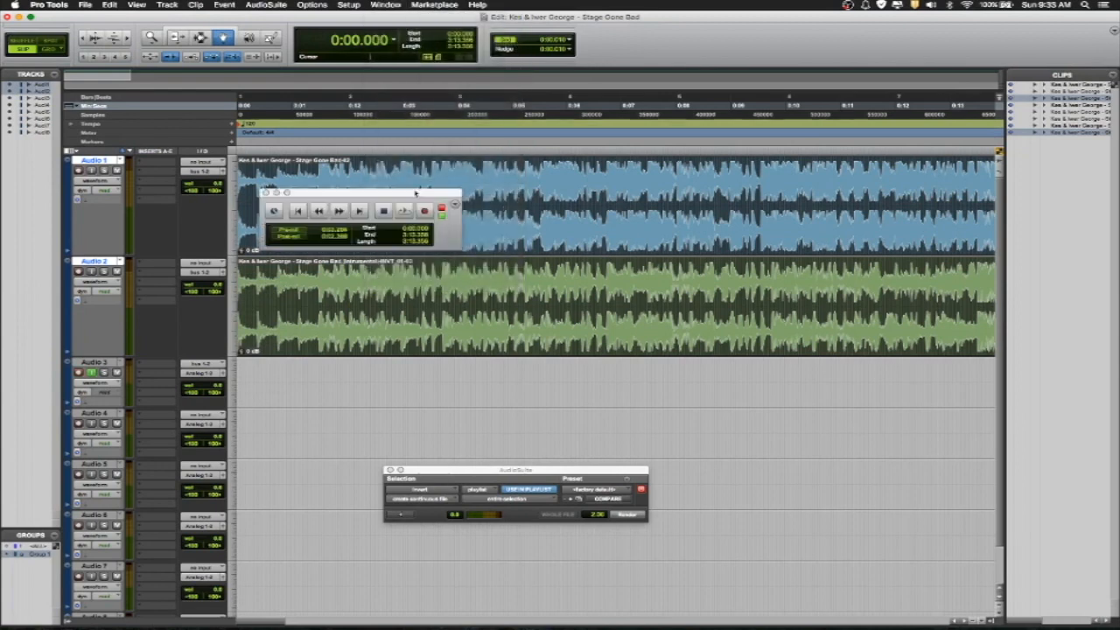
drag(356, 199, 685, 378)
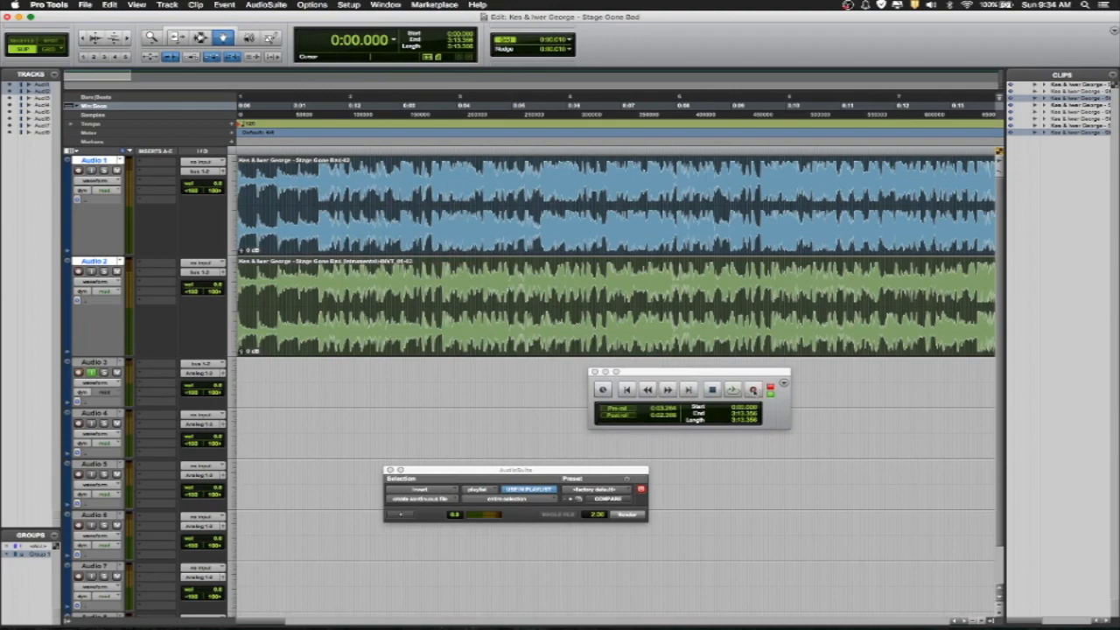
Record the bussed signal onto Audio 3 from the session start for about 53 seconds.
click(732, 391)
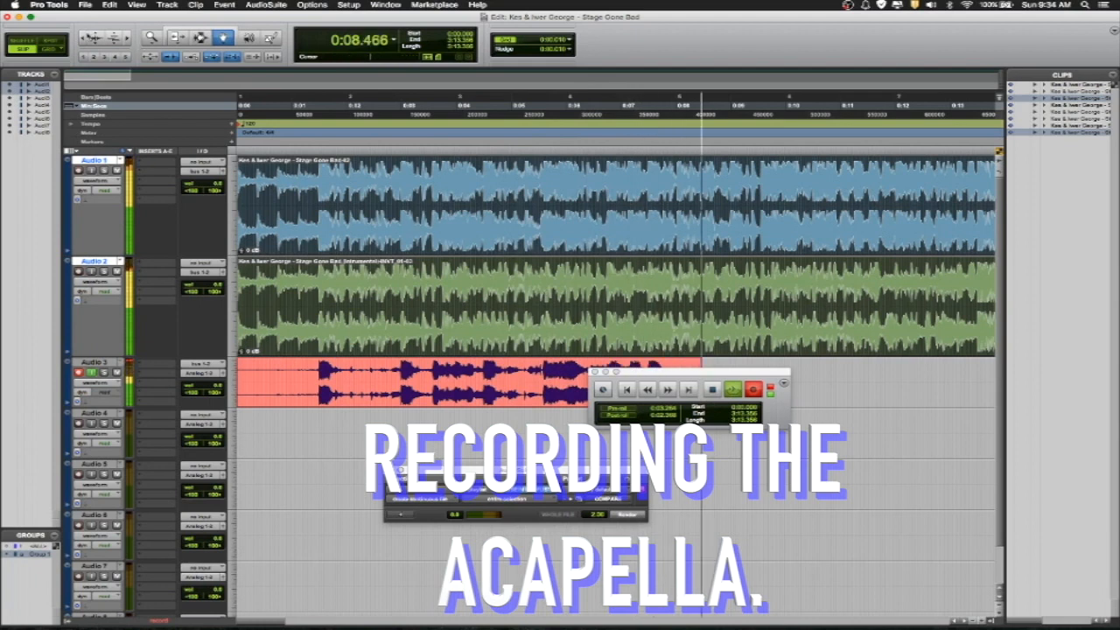
key(r)
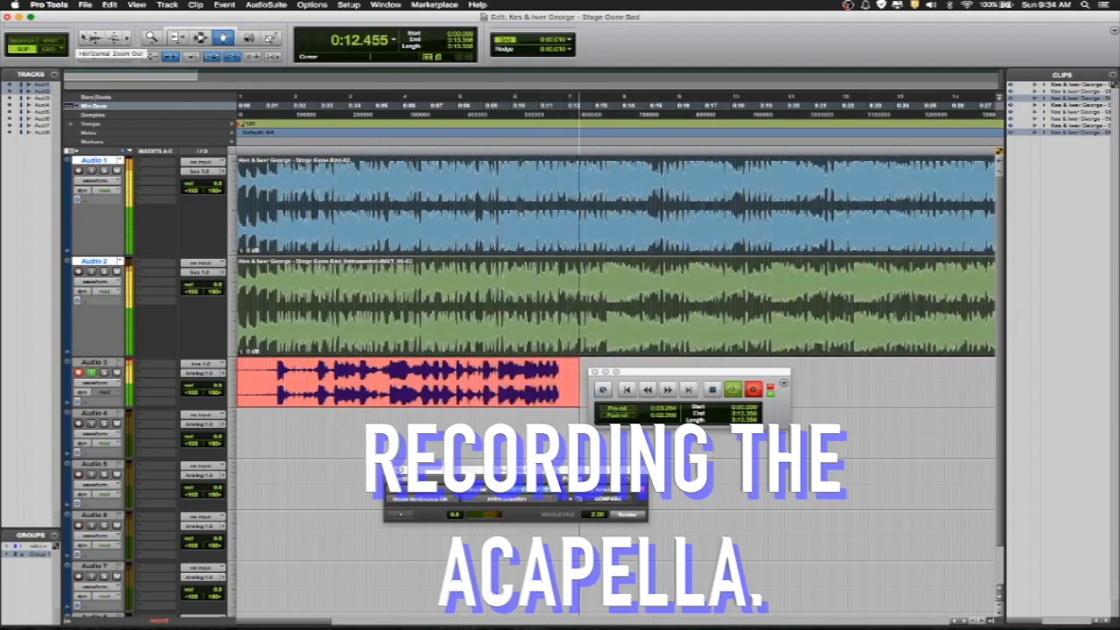
click(88, 38)
click(88, 37)
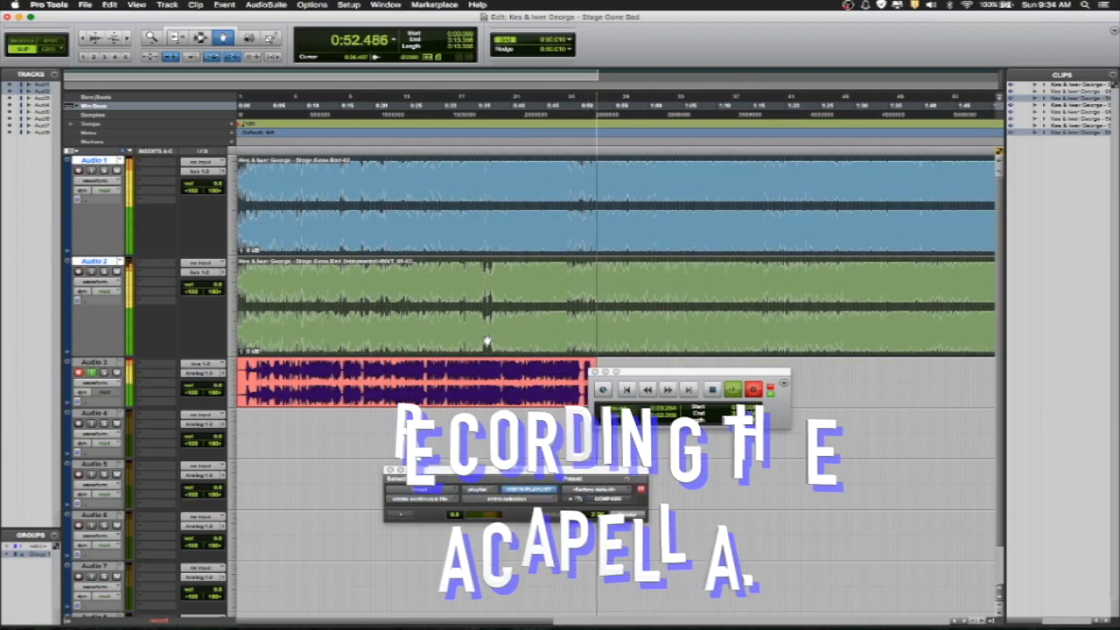
key(space)
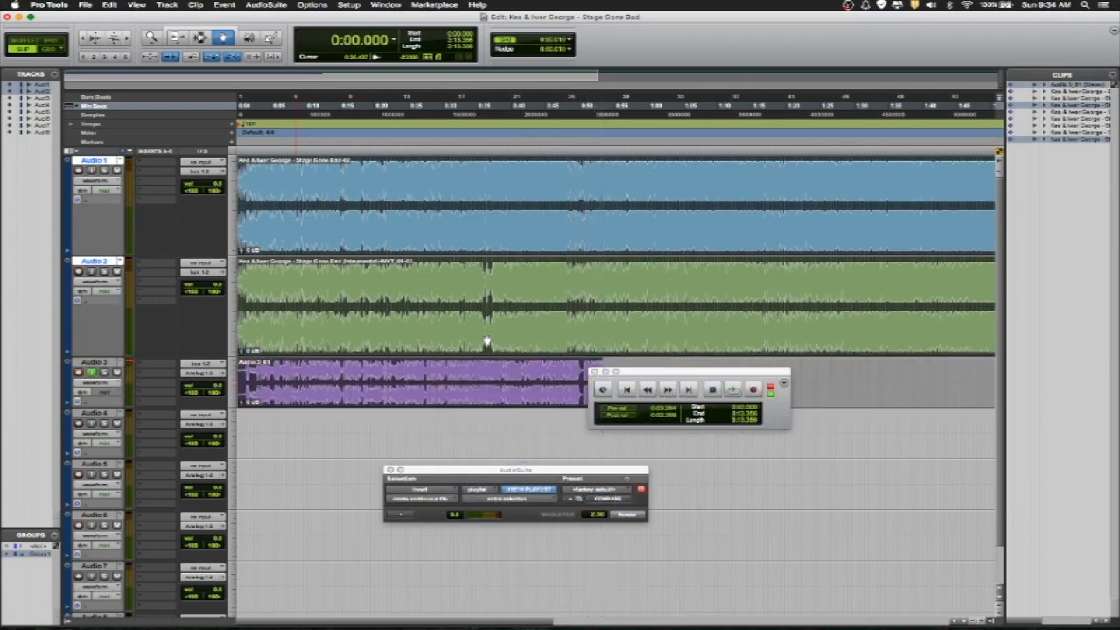
Move the Transport window off the Audio 3 recording and mute the source clips on Audio 1 and Audio 2.
drag(664, 375, 745, 421)
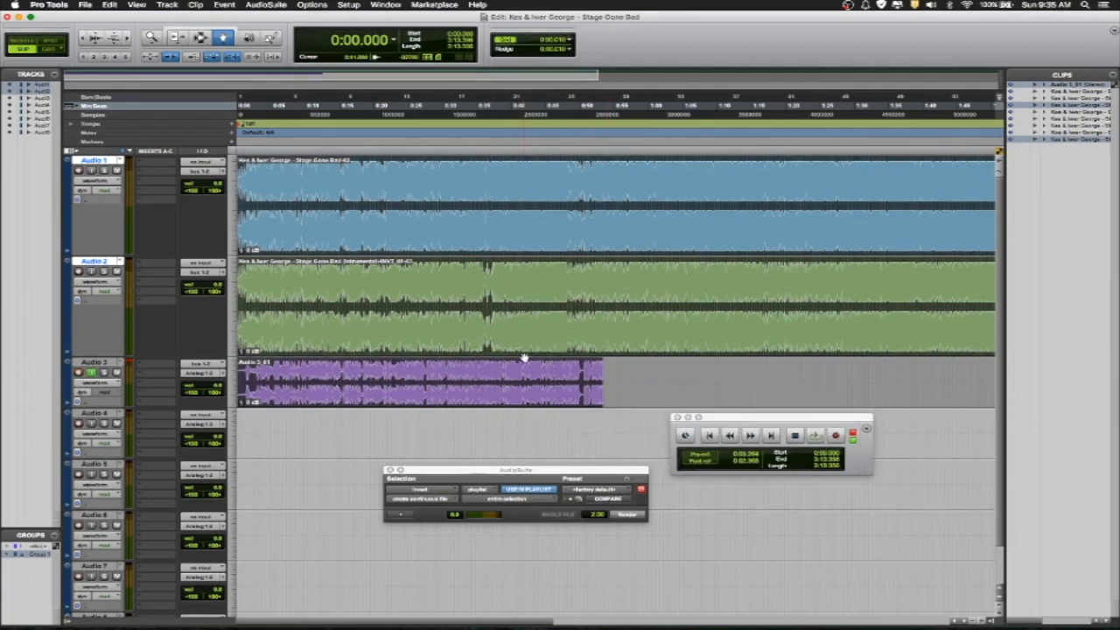
click(409, 426)
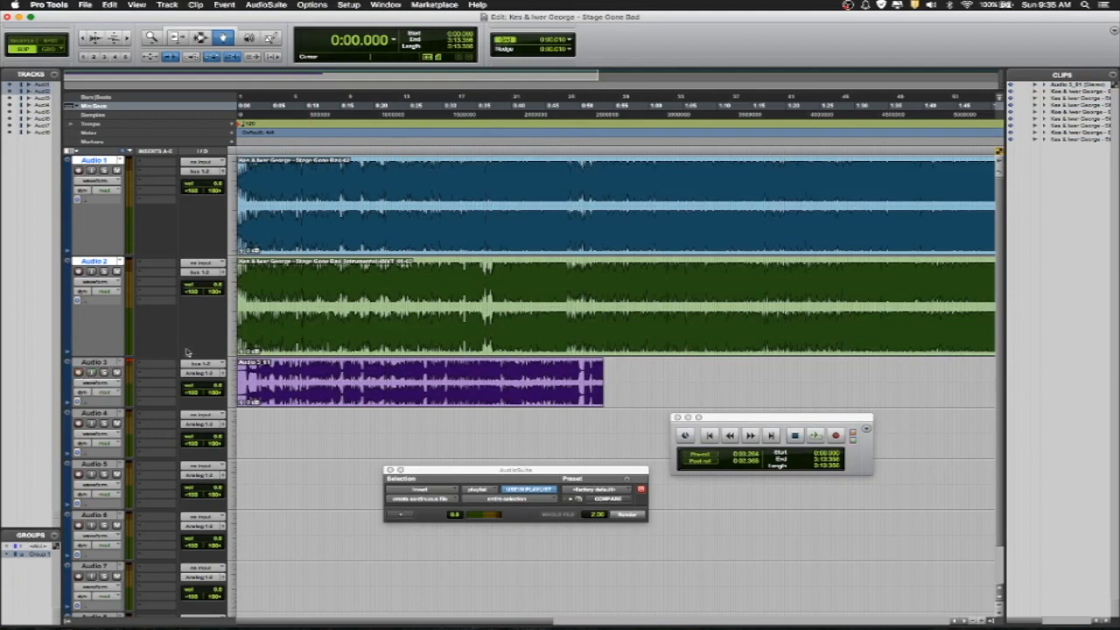
click(382, 294)
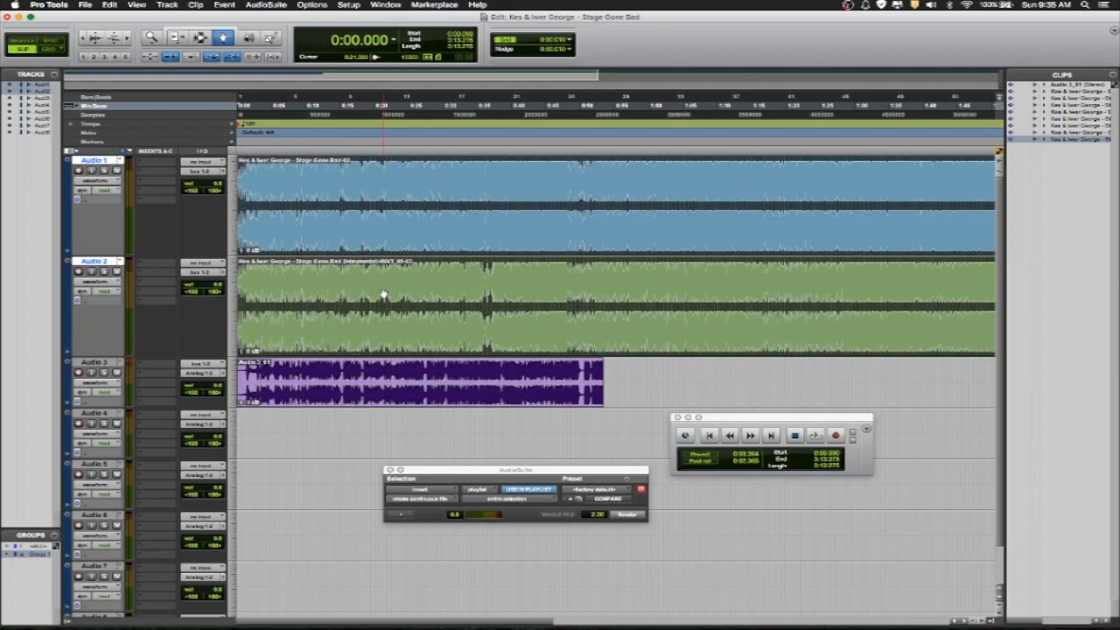
click(382, 294)
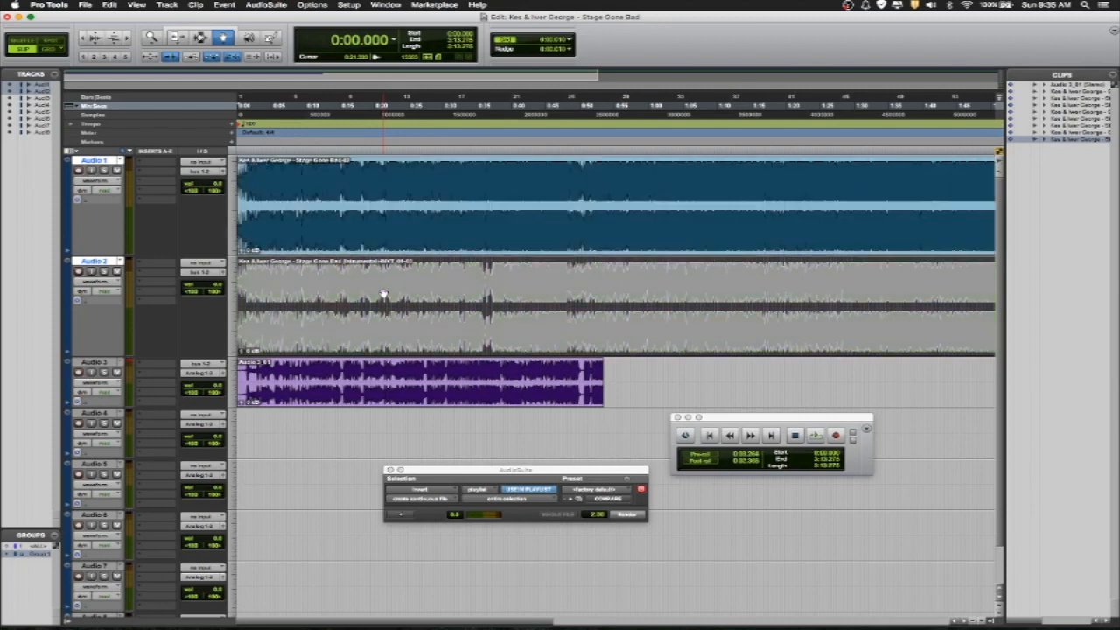
click(450, 203)
key(super+m)
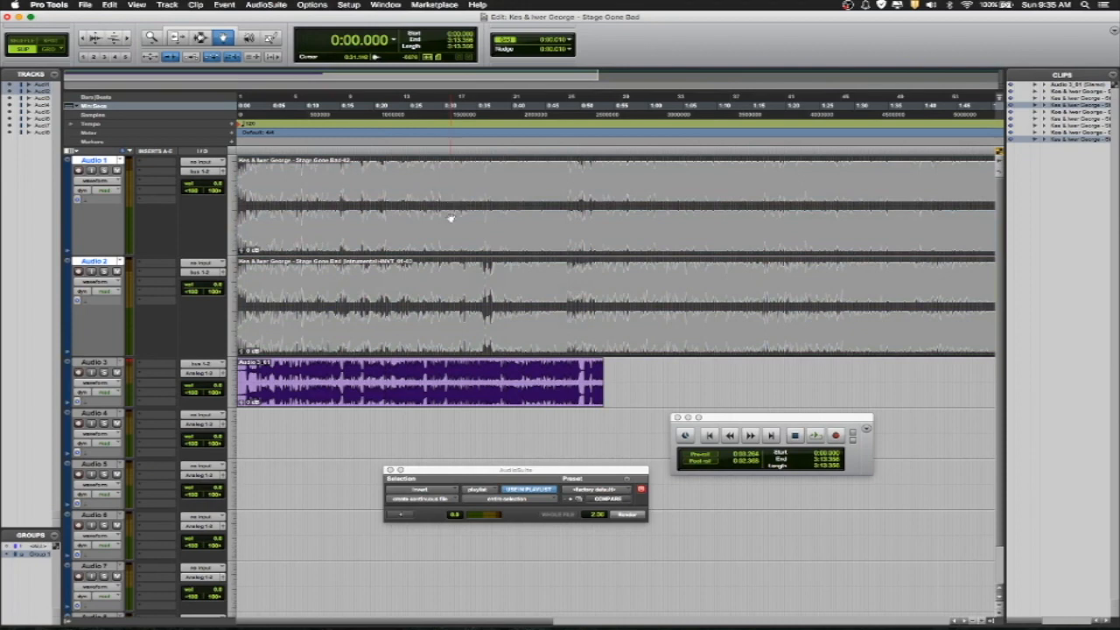
Select the recorded clip on Audio 3 and open the EQ3 7-Band AudioSuite plug-in for it.
click(411, 380)
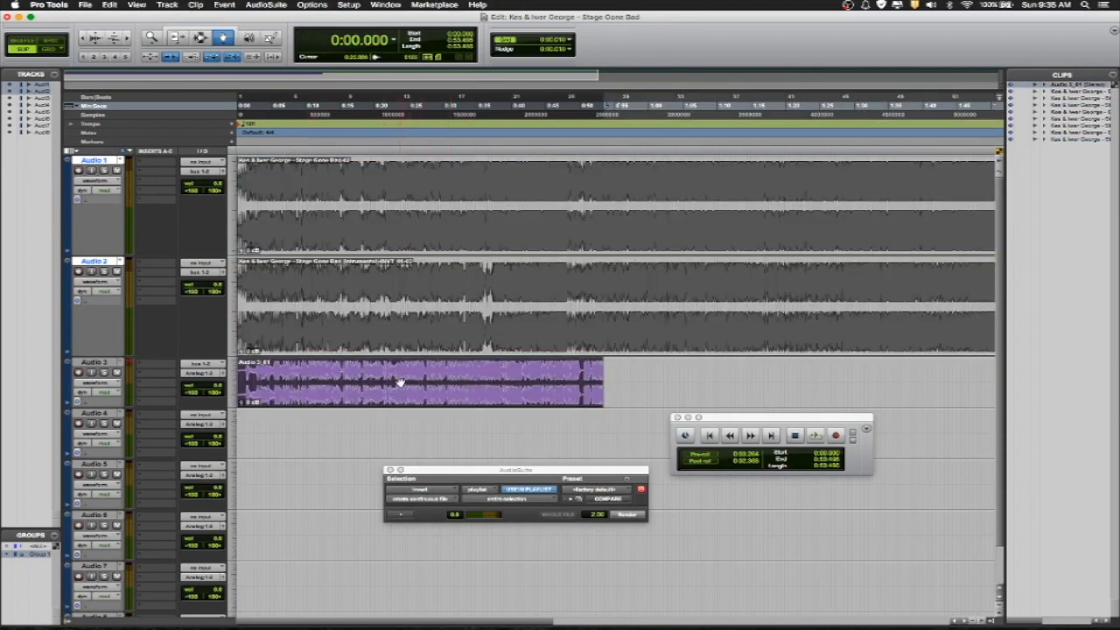
click(264, 6)
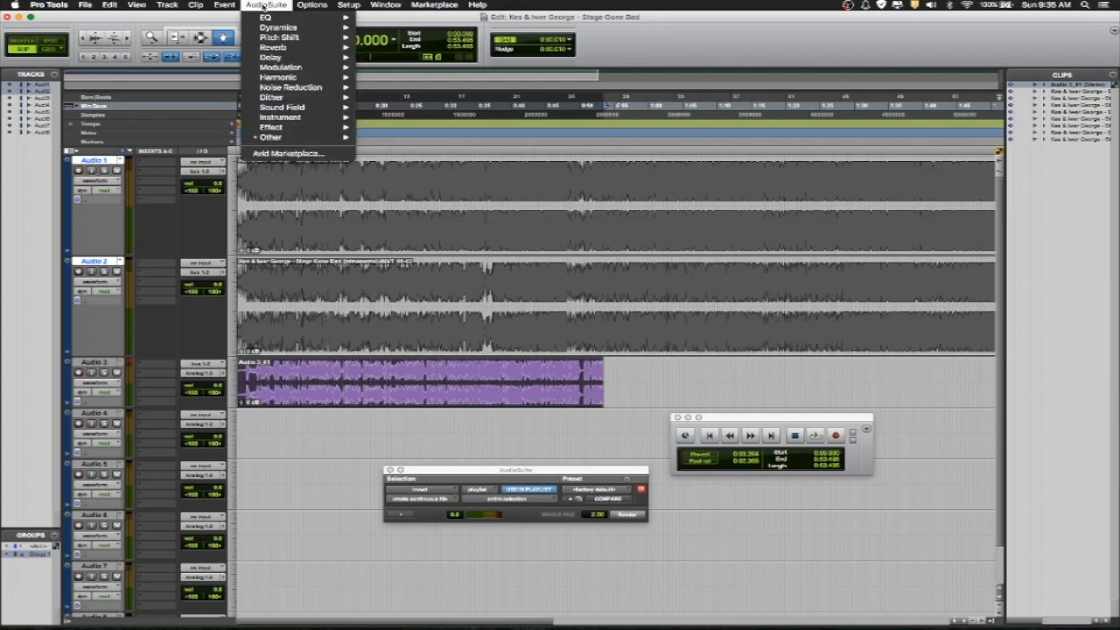
click(264, 7)
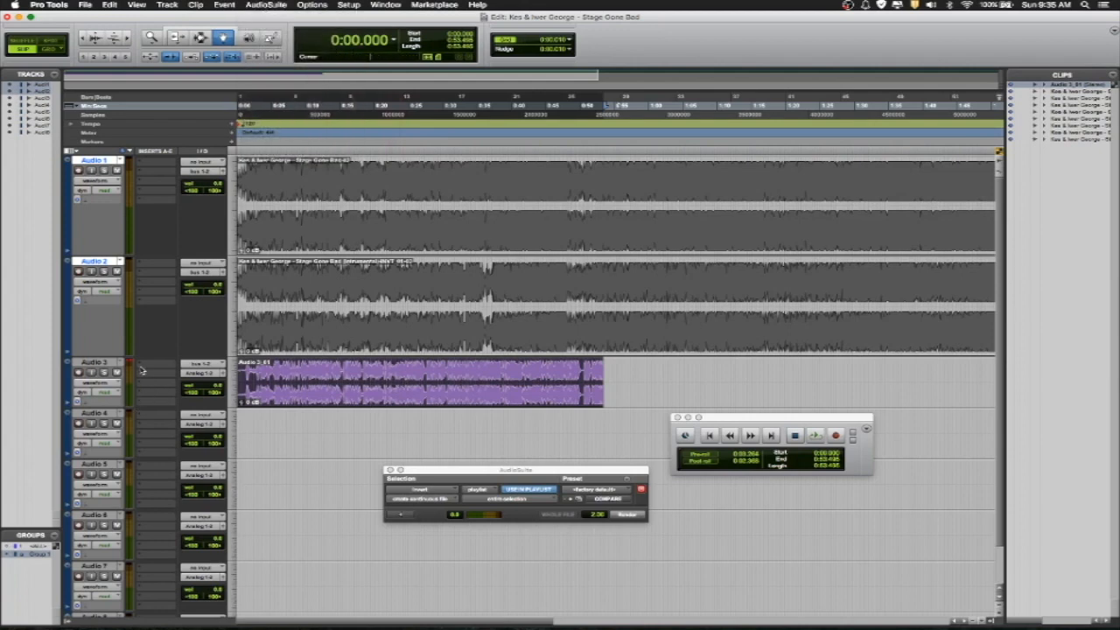
click(267, 6)
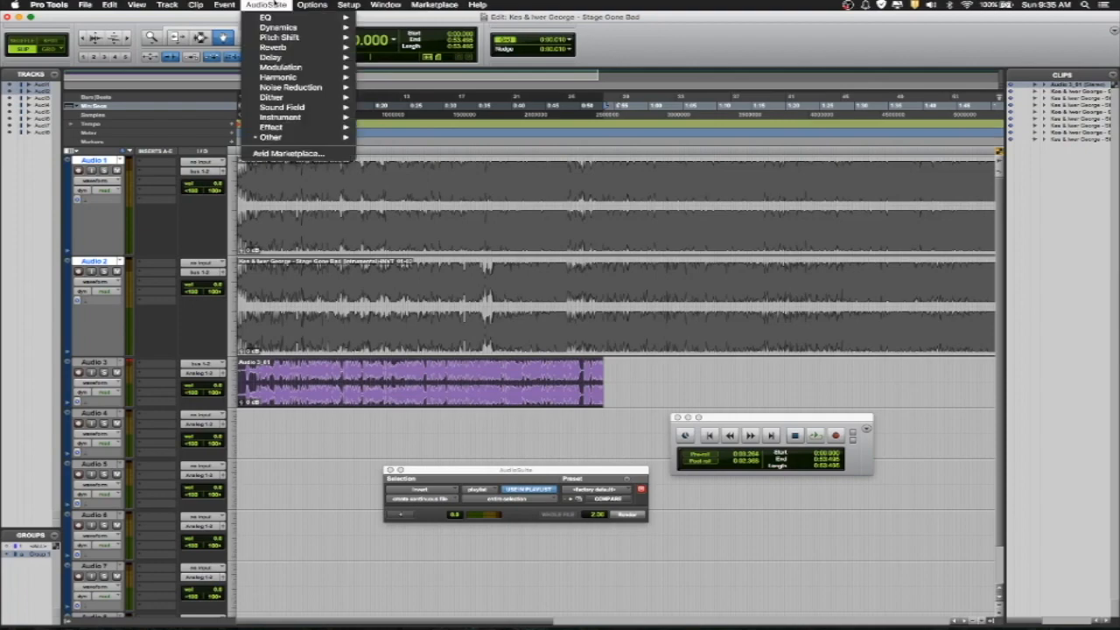
mouse_move(280, 18)
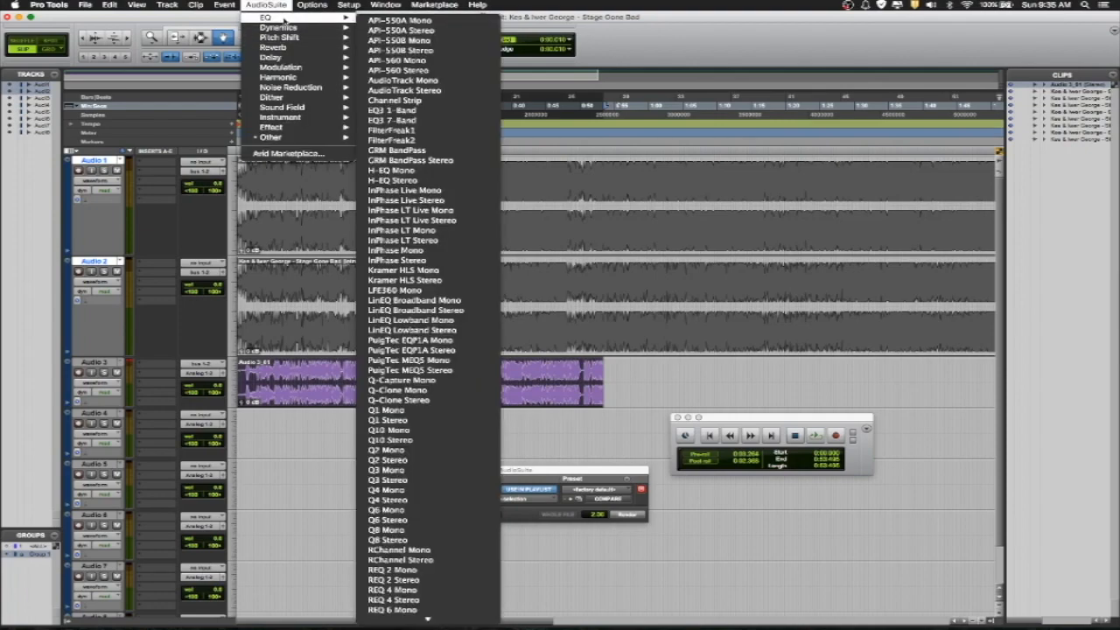
scroll(405, 378, down, 3)
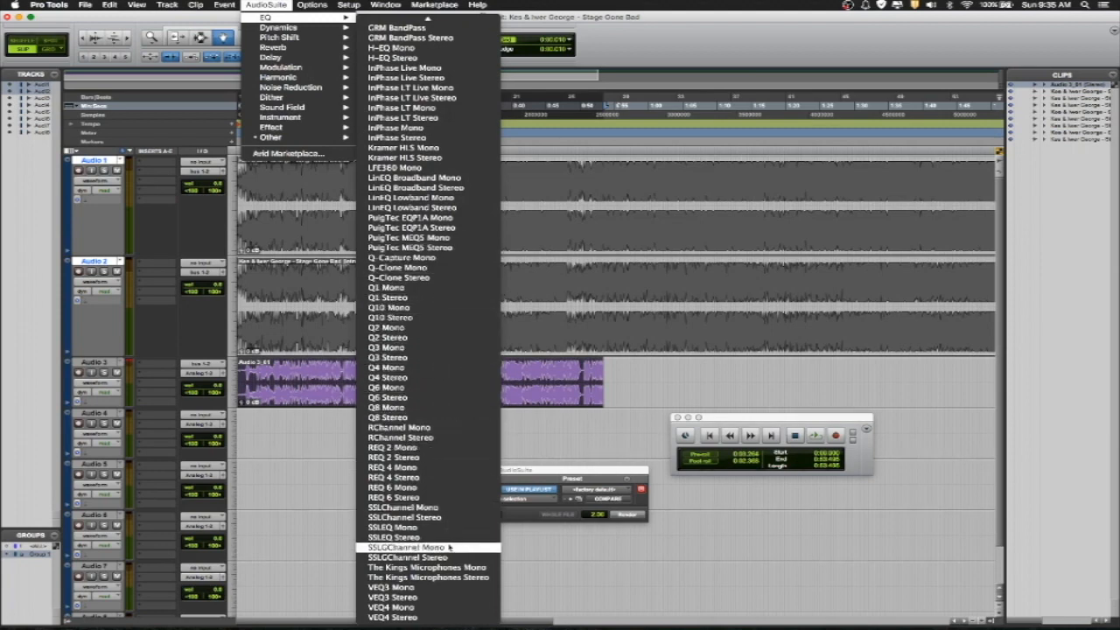
mouse_move(321, 33)
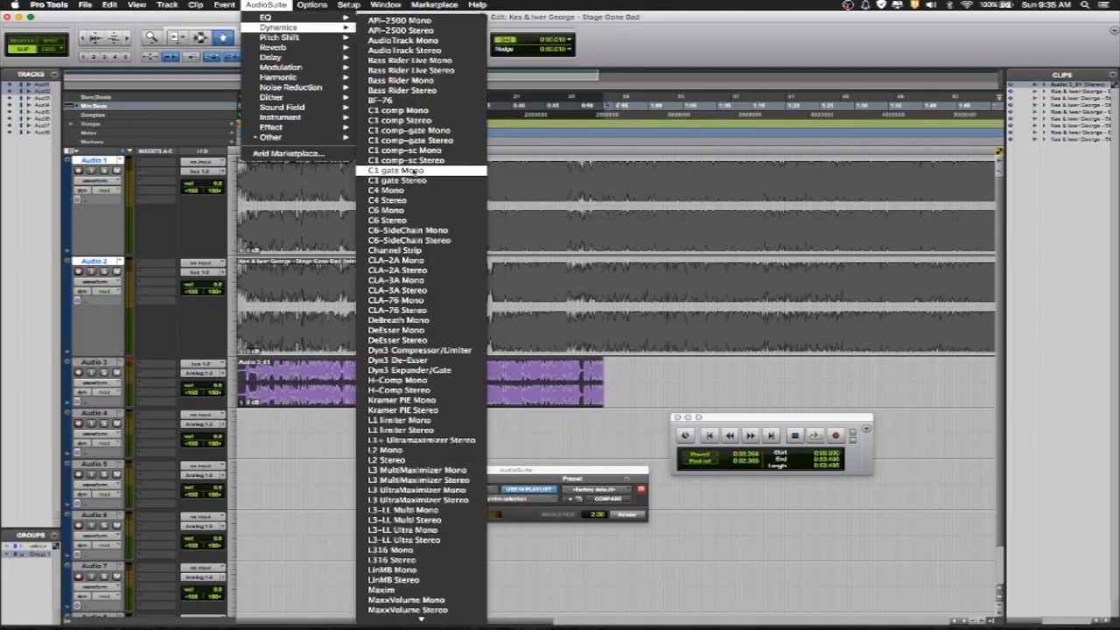
scroll(411, 171, down, 10)
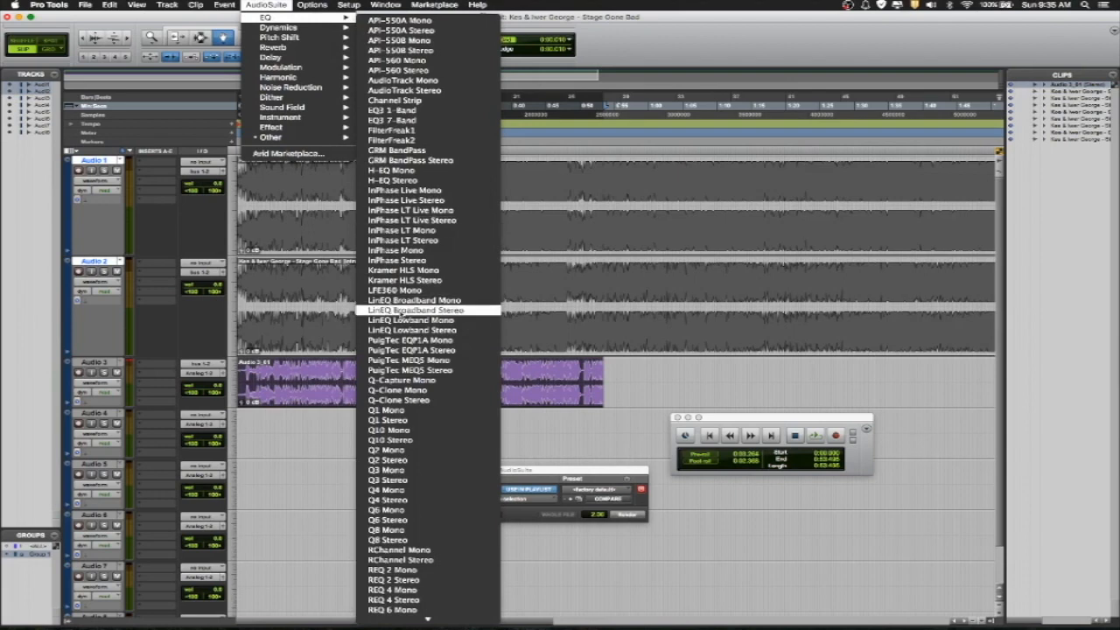
scroll(394, 313, down, 5)
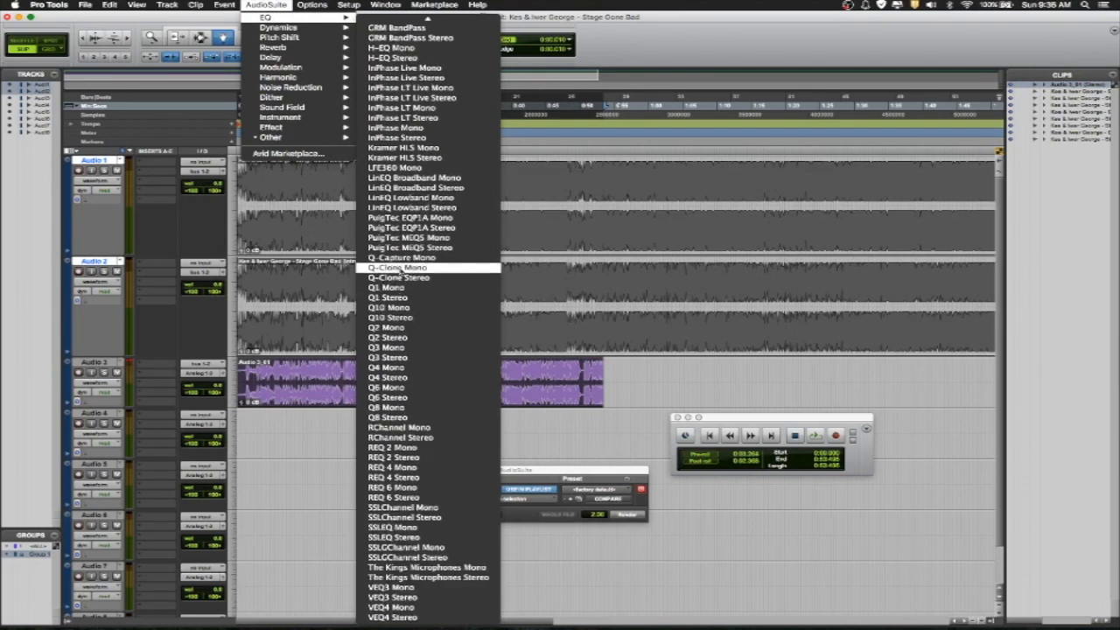
scroll(396, 219, up, 5)
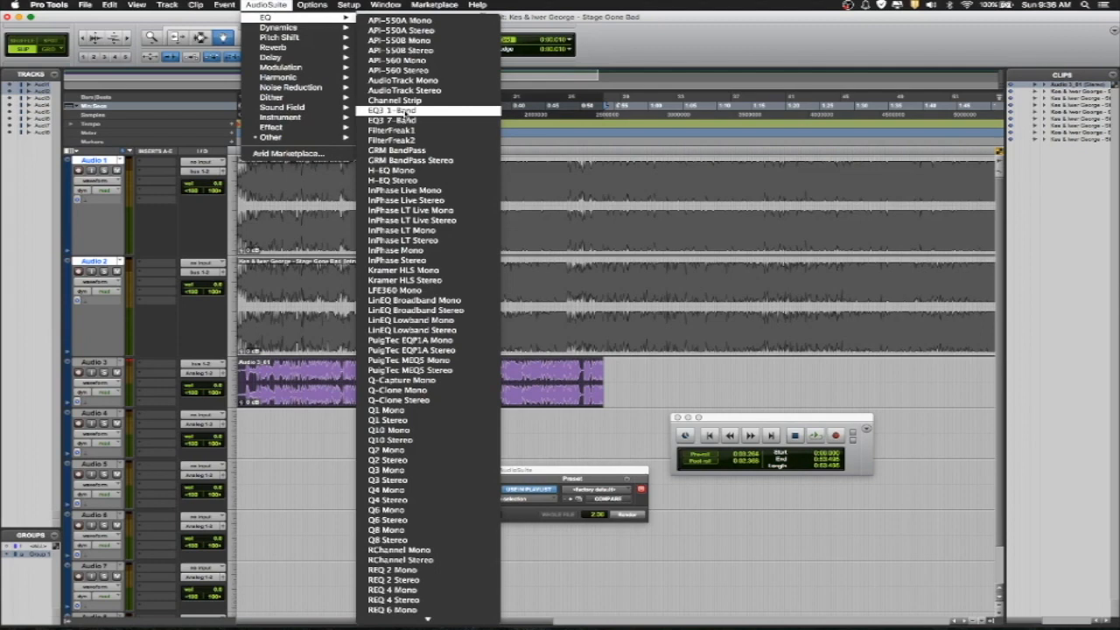
click(405, 120)
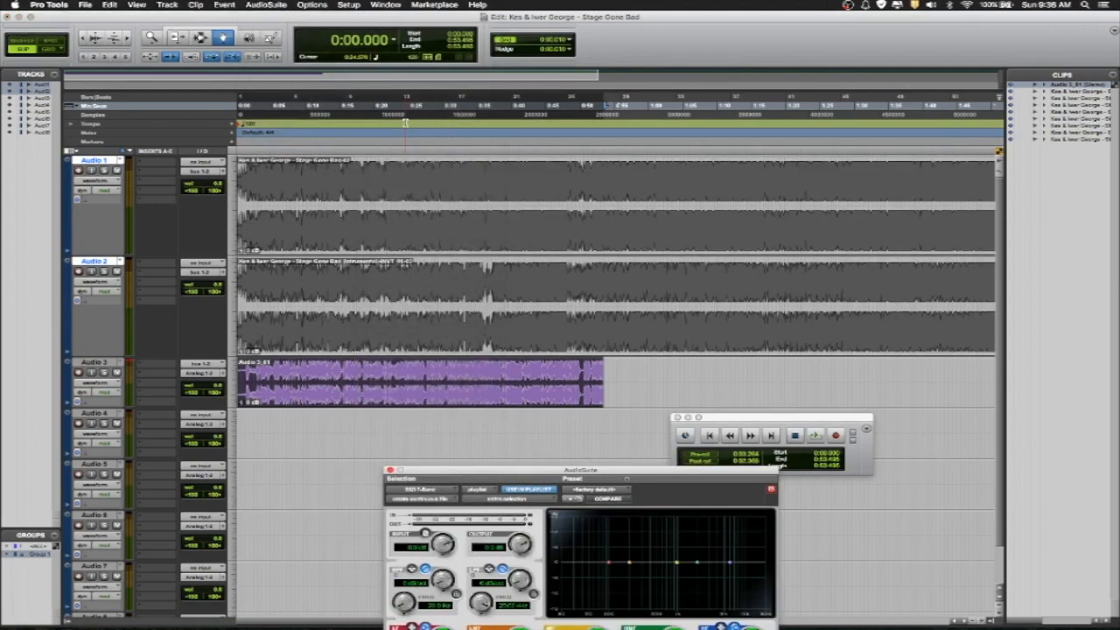
Move the EQ window above Audio 3, start its preview, and select a passage of about 19 seconds near the recording's end.
drag(518, 476, 570, 81)
click(451, 336)
click(201, 38)
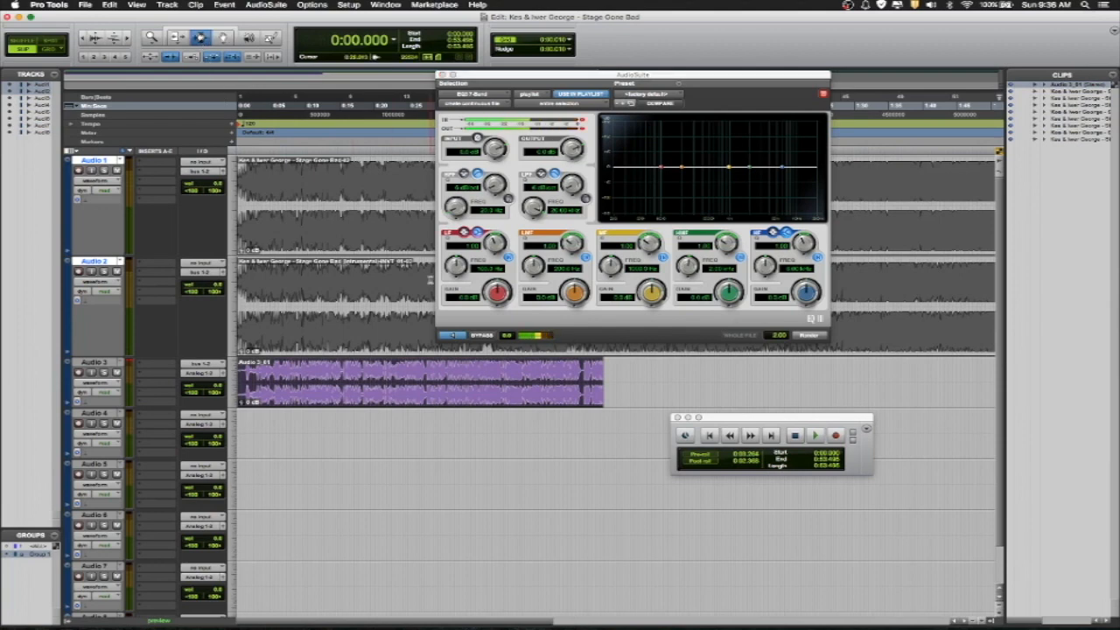
drag(443, 390, 578, 389)
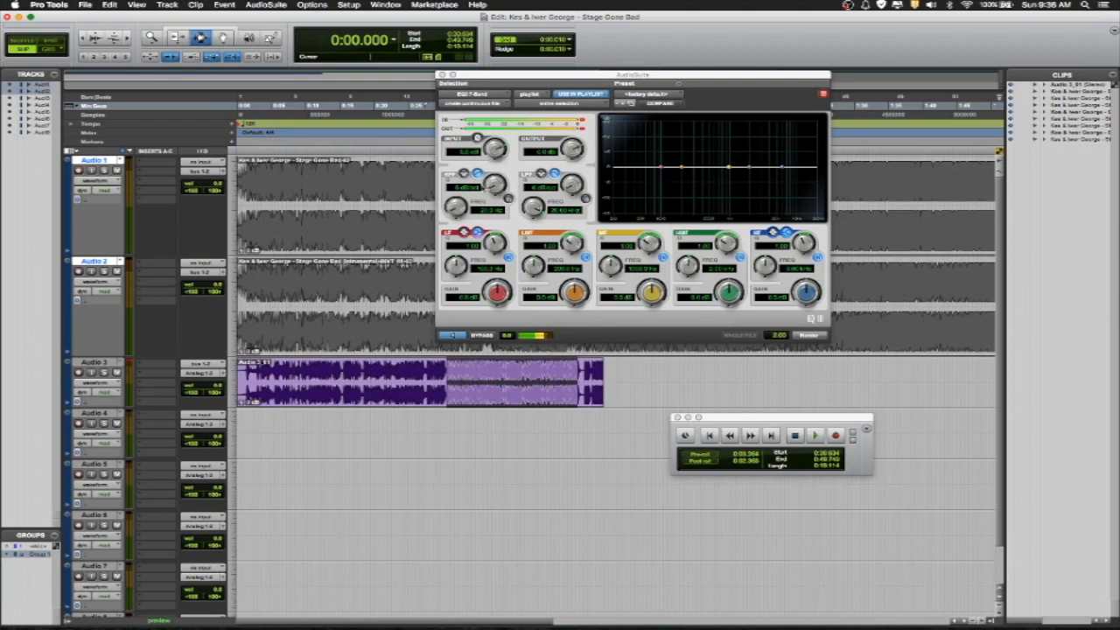
Try a 12 dB low-band cut in the EQ, stop the preview, and lower the band's frequency.
mouse_move(662, 170)
mouse_down()
mouse_move(652, 212)
mouse_move(676, 214)
mouse_up()
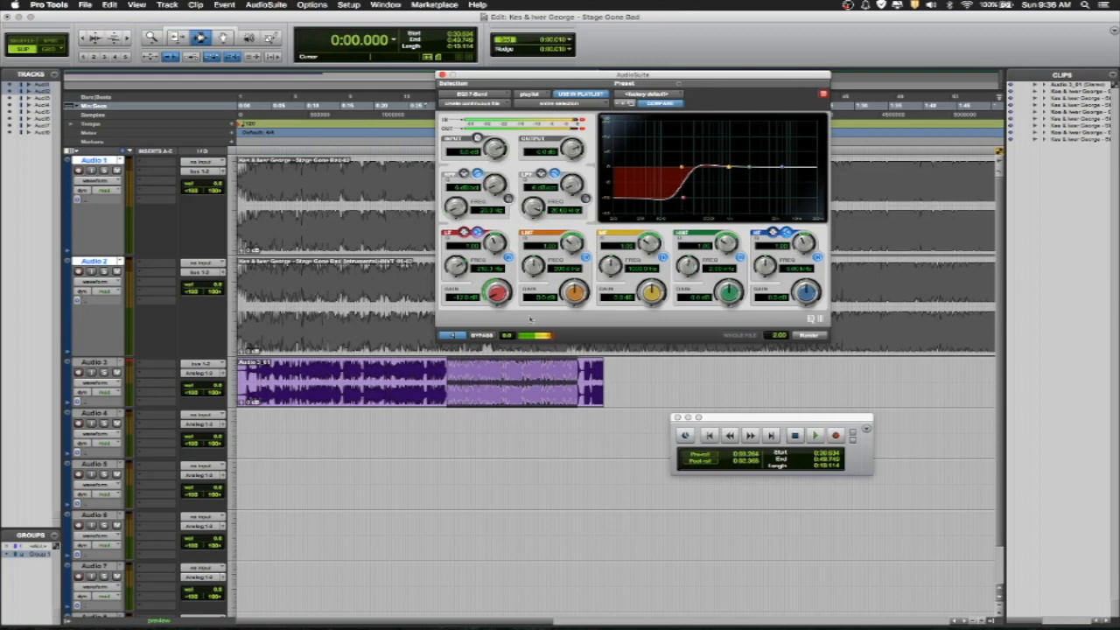
click(453, 336)
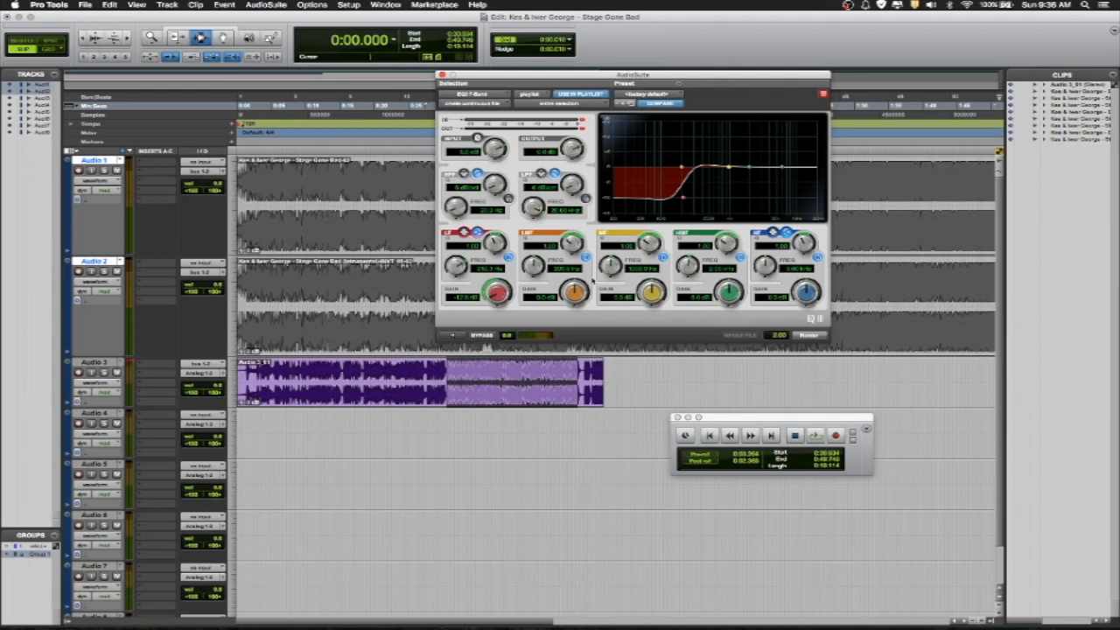
drag(684, 201, 665, 199)
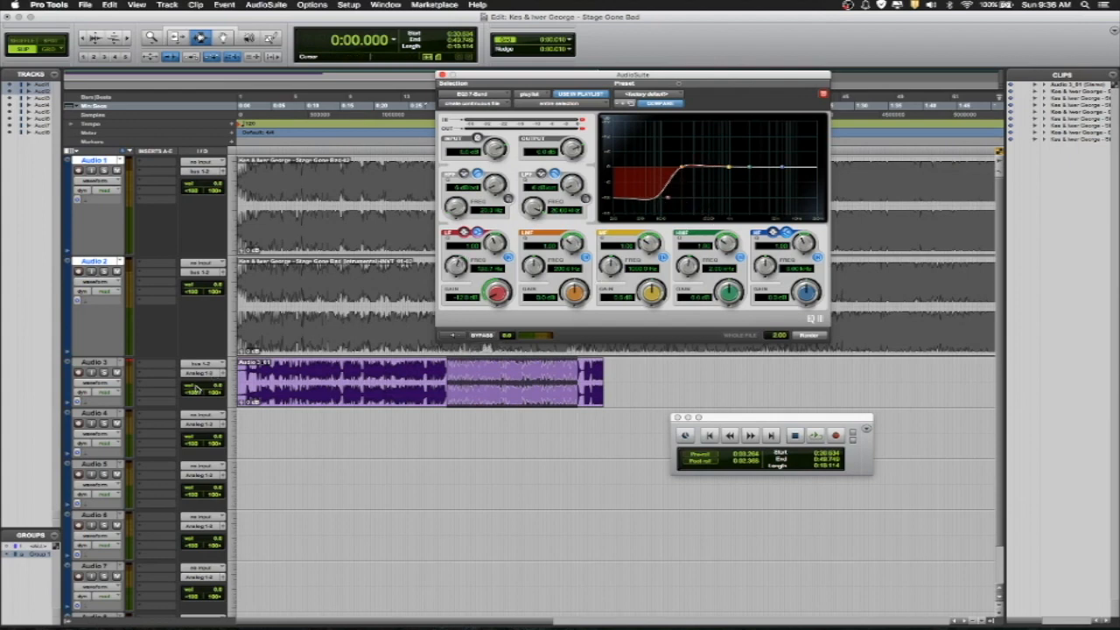
Insert the L3-LL MultiMaximizer on Audio 3 and move it down to the track's last insert slot.
click(138, 366)
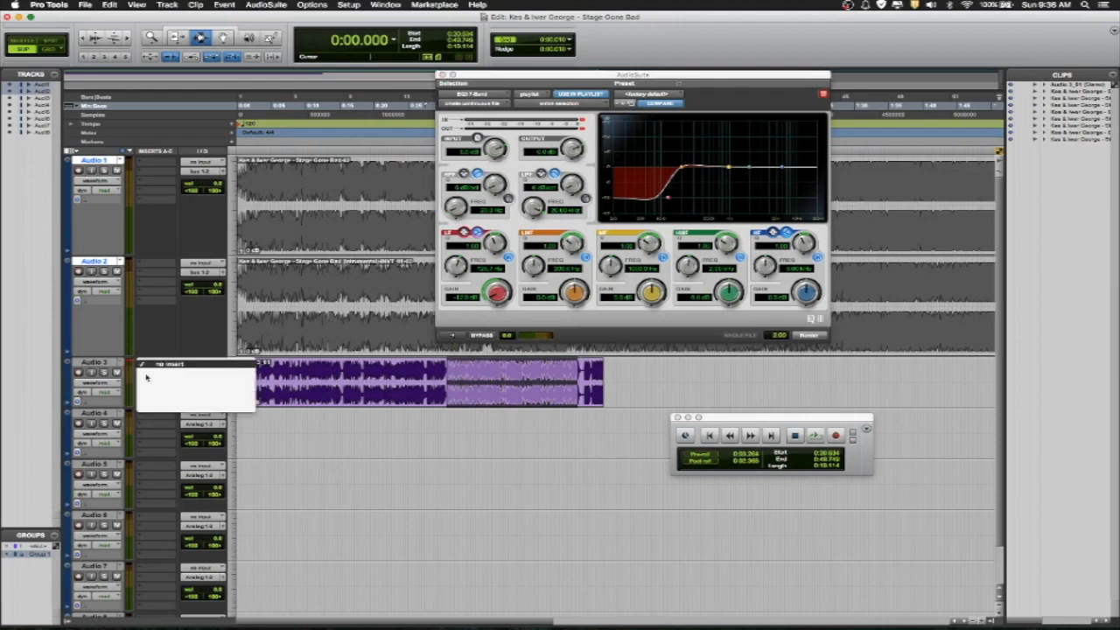
mouse_move(160, 383)
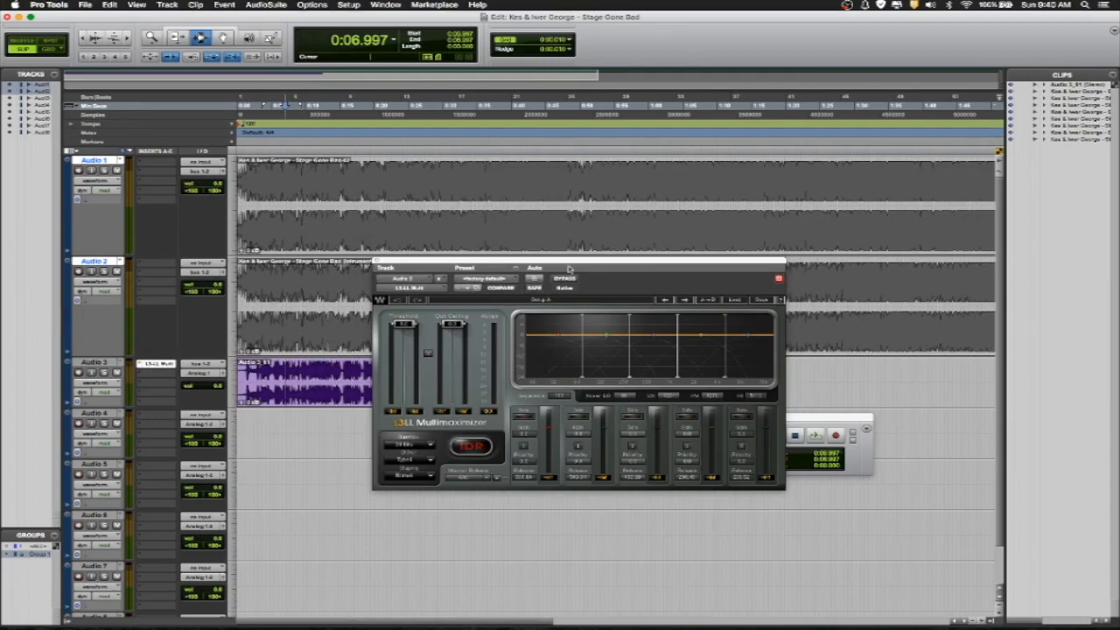
drag(563, 262, 578, 105)
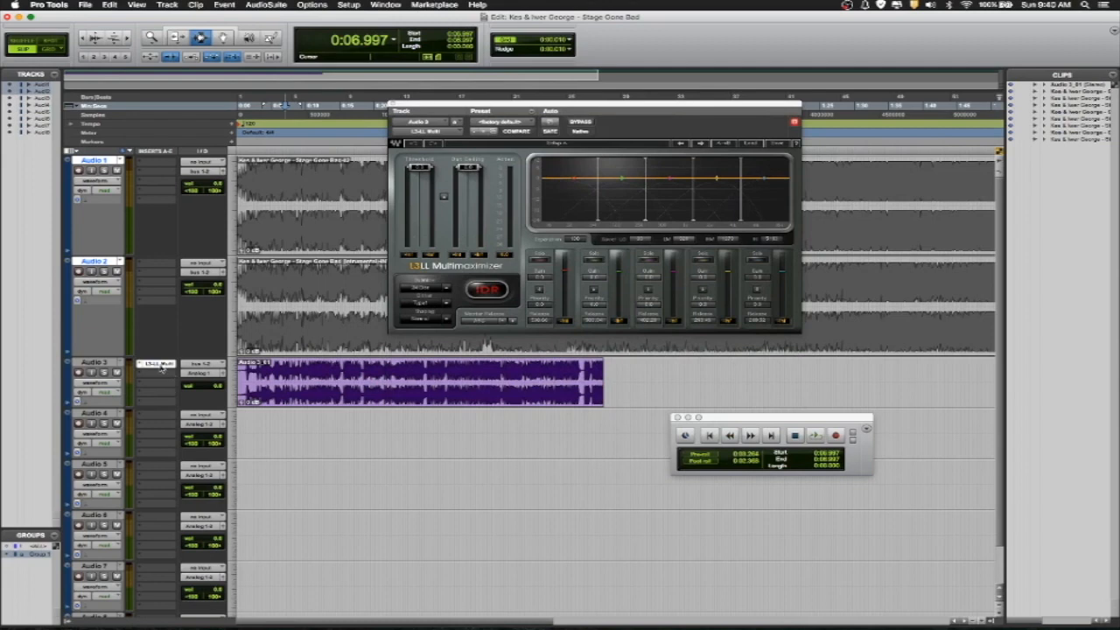
drag(160, 366, 159, 402)
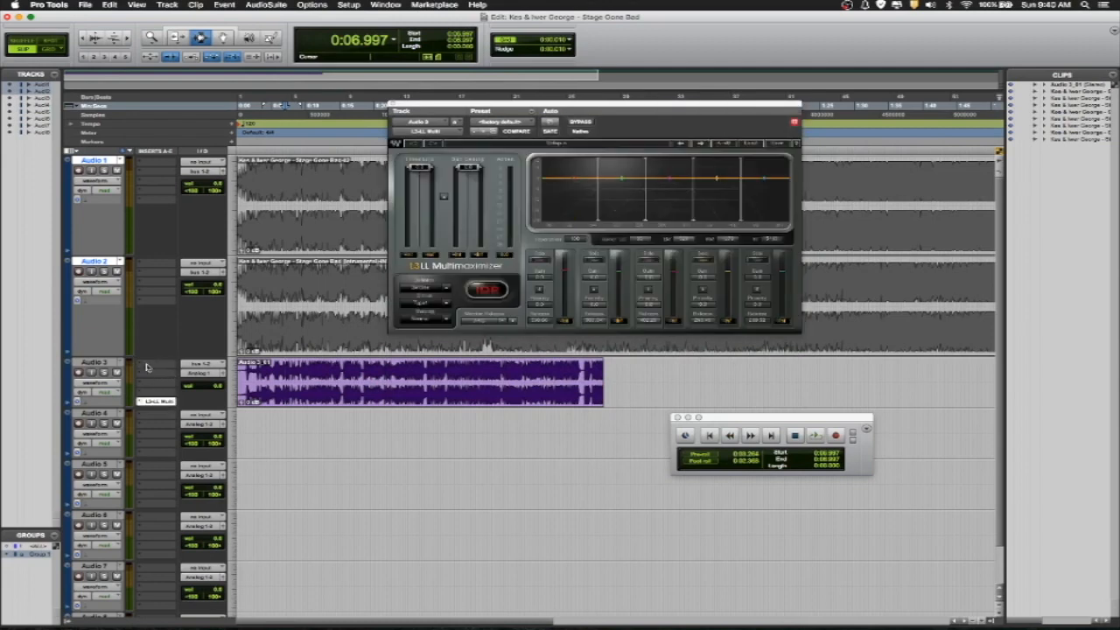
Insert the stereo EQ3 7-Band plug-in in the first insert slot of Audio 3.
click(146, 368)
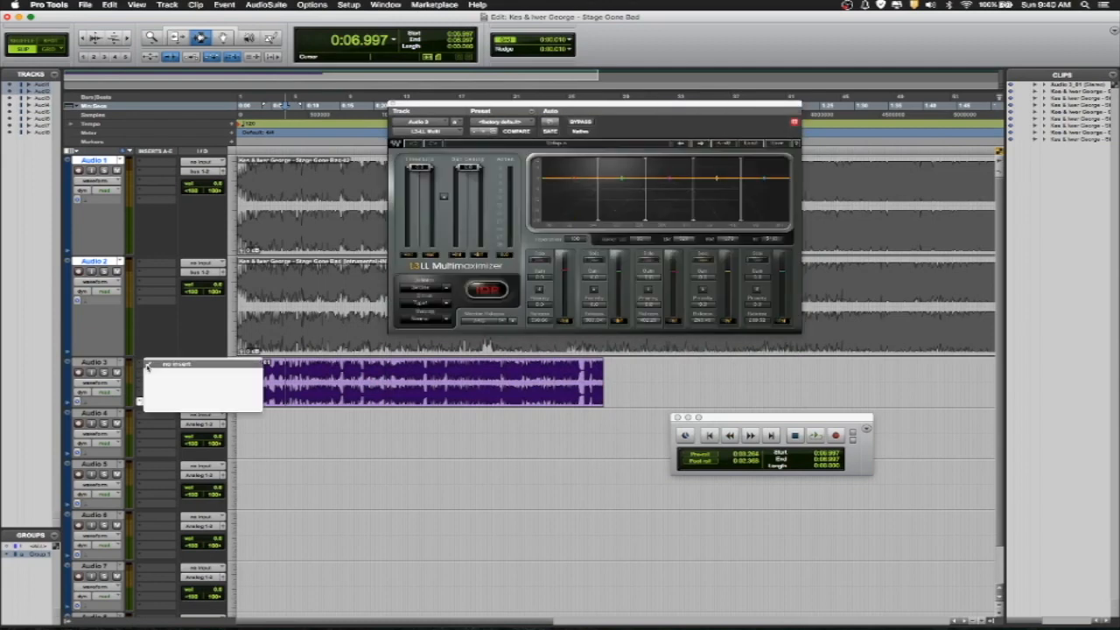
mouse_move(192, 382)
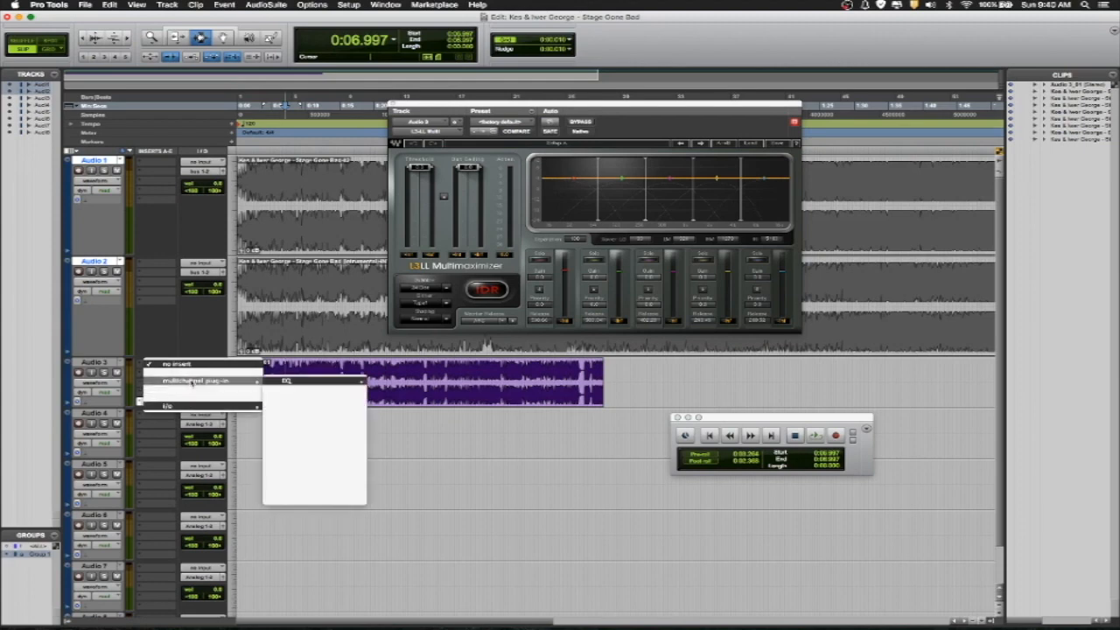
mouse_move(312, 382)
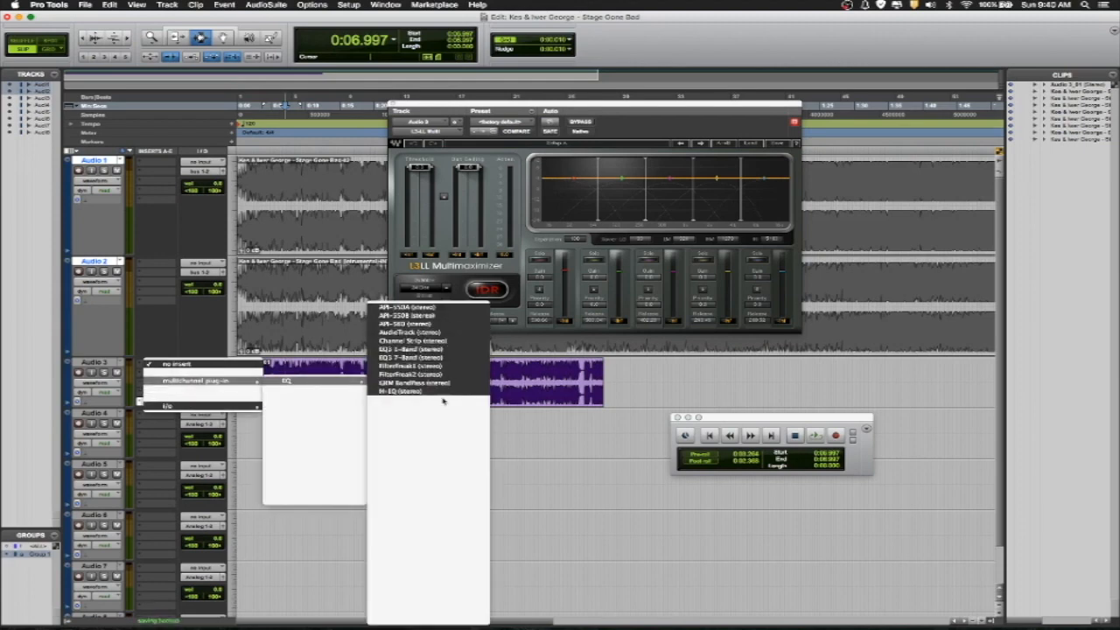
click(415, 358)
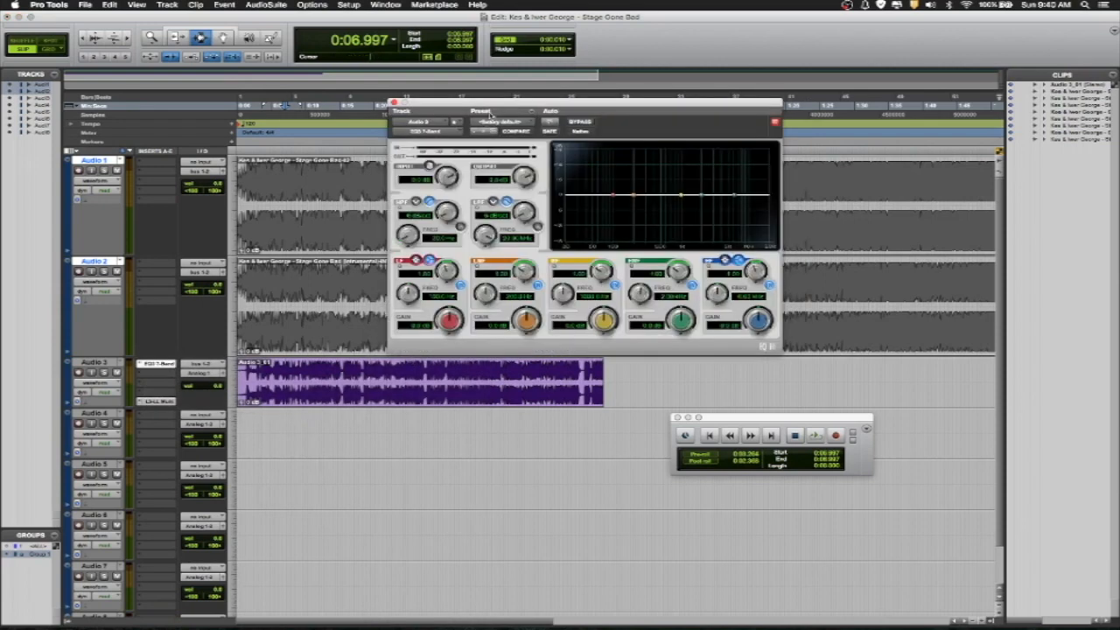
Keep the EQ3 7-Band window open, reopen the L3-LL MultiMaximizer, and move the two plug-in windows apart.
click(776, 123)
drag(562, 103, 786, 177)
click(158, 401)
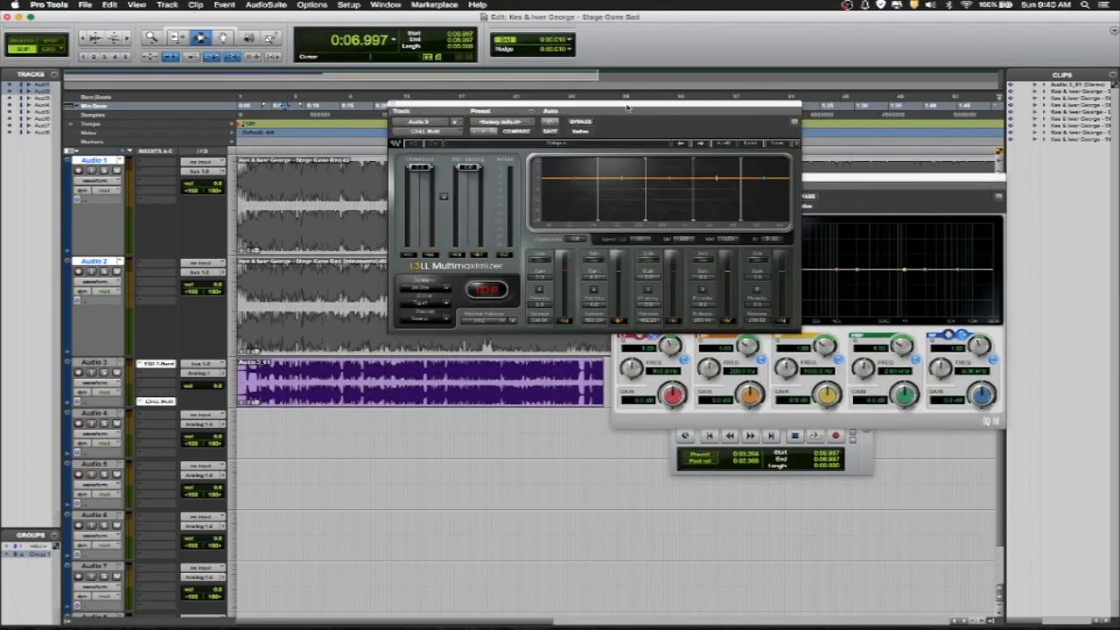
drag(622, 106, 543, 110)
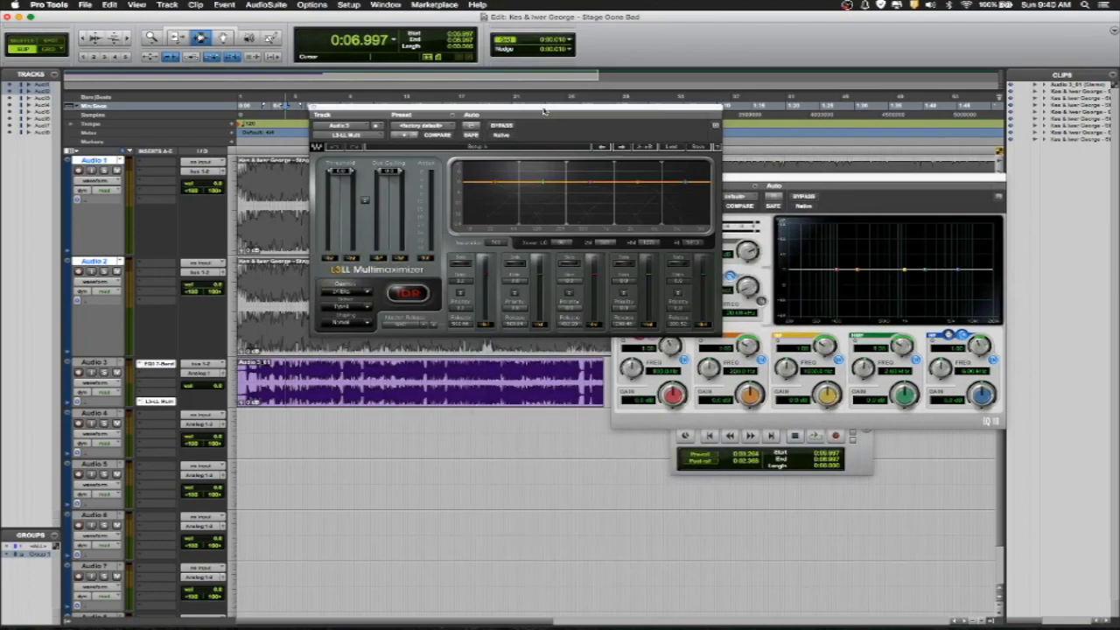
Move the EQ3 7-Band window clear of the L3-LL MultiMaximizer and preview the Audio 3 clip from 0:20.480.
drag(872, 185, 896, 265)
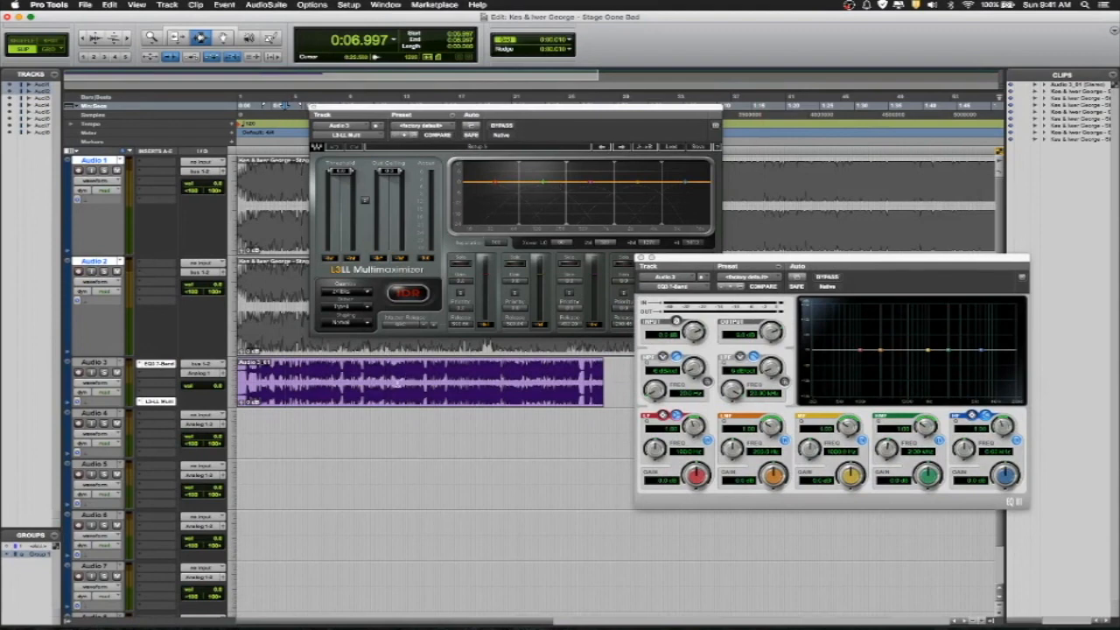
click(378, 385)
key(space)
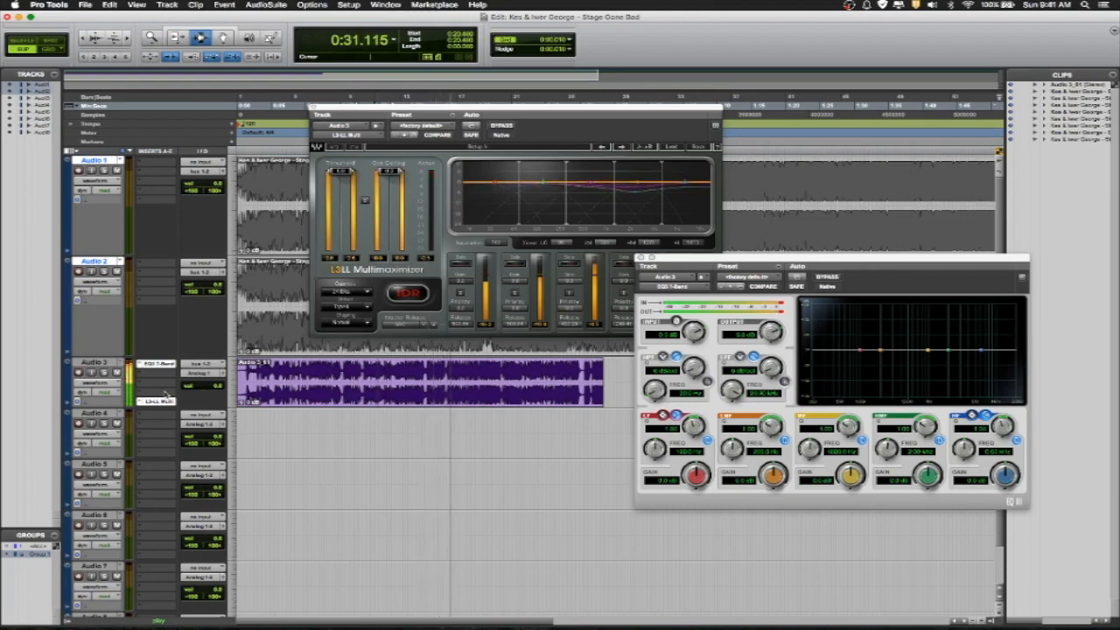
key(space)
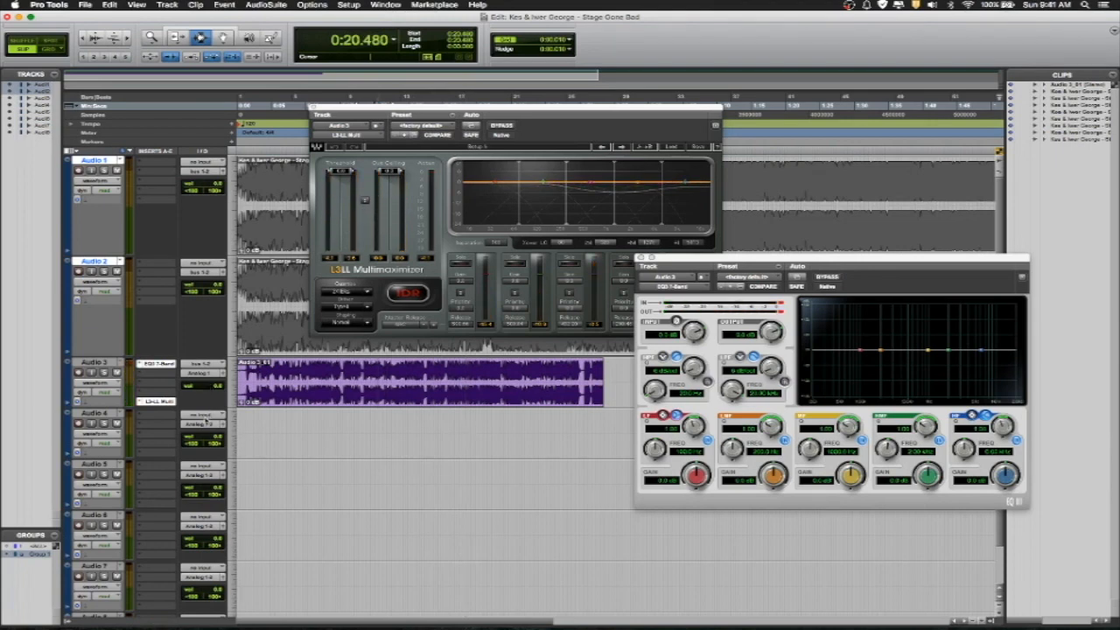
Move the recorded vocal clip from Audio 3 to the start of Audio 4, along with its L3-LL MultiMaximizer and EQ3 7-Band inserts.
click(321, 393)
click(224, 38)
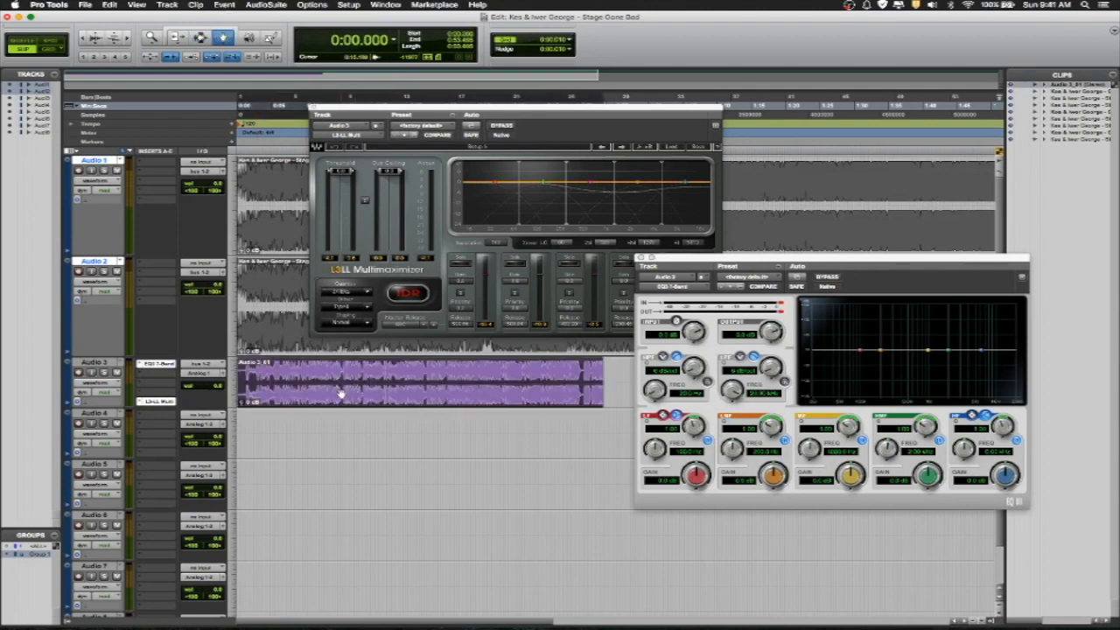
drag(346, 393, 350, 423)
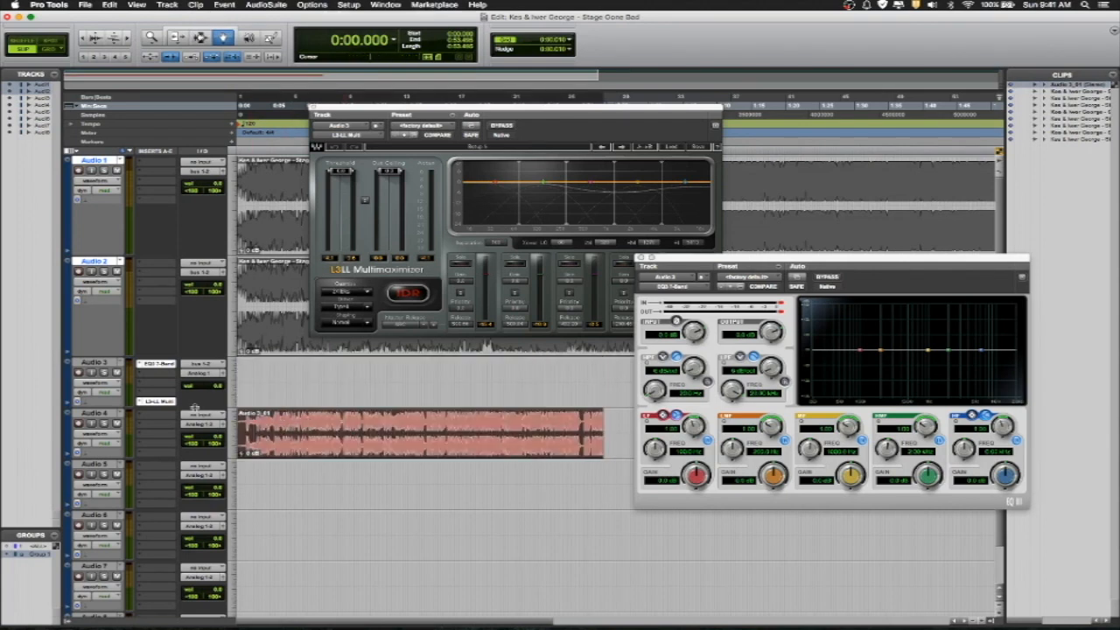
drag(163, 402, 166, 452)
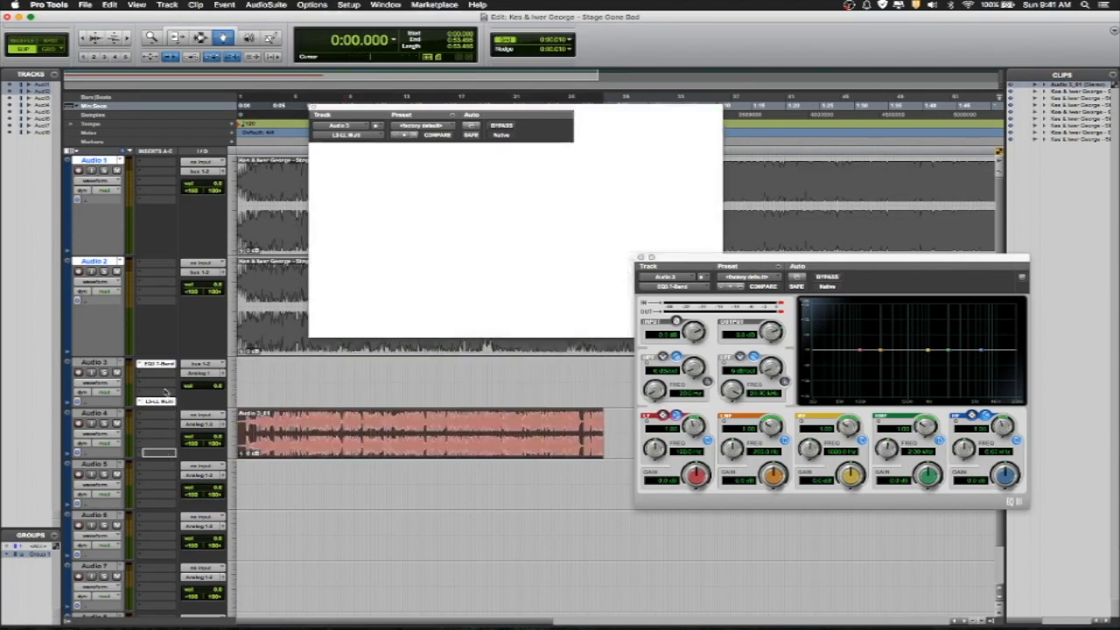
drag(161, 366, 146, 411)
Delete the emptied Audio 3 track.
click(95, 361)
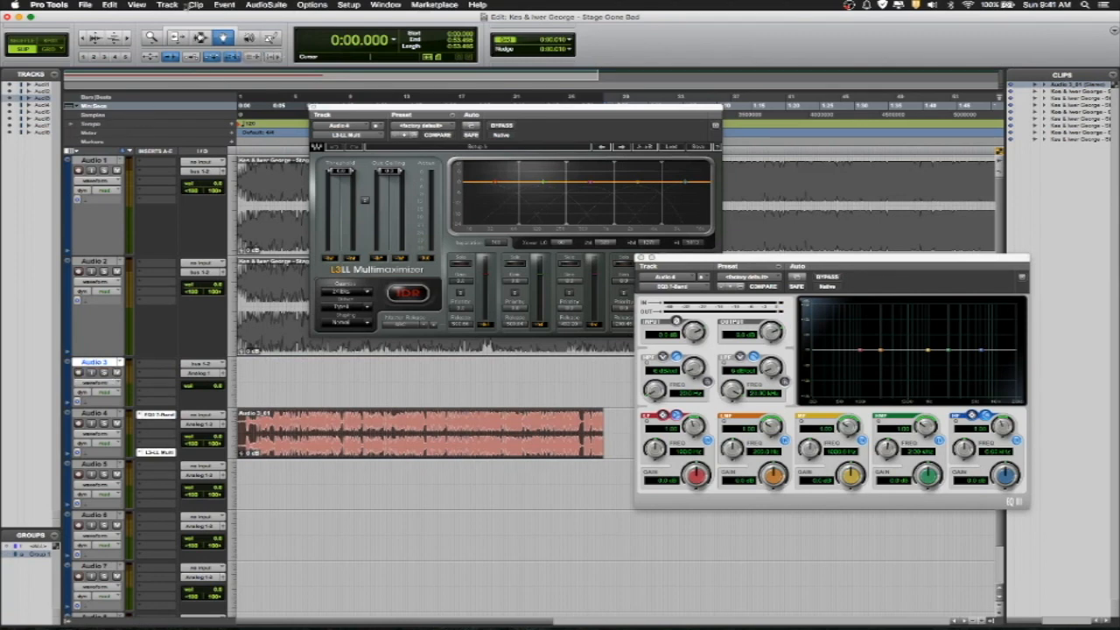
click(169, 5)
click(179, 68)
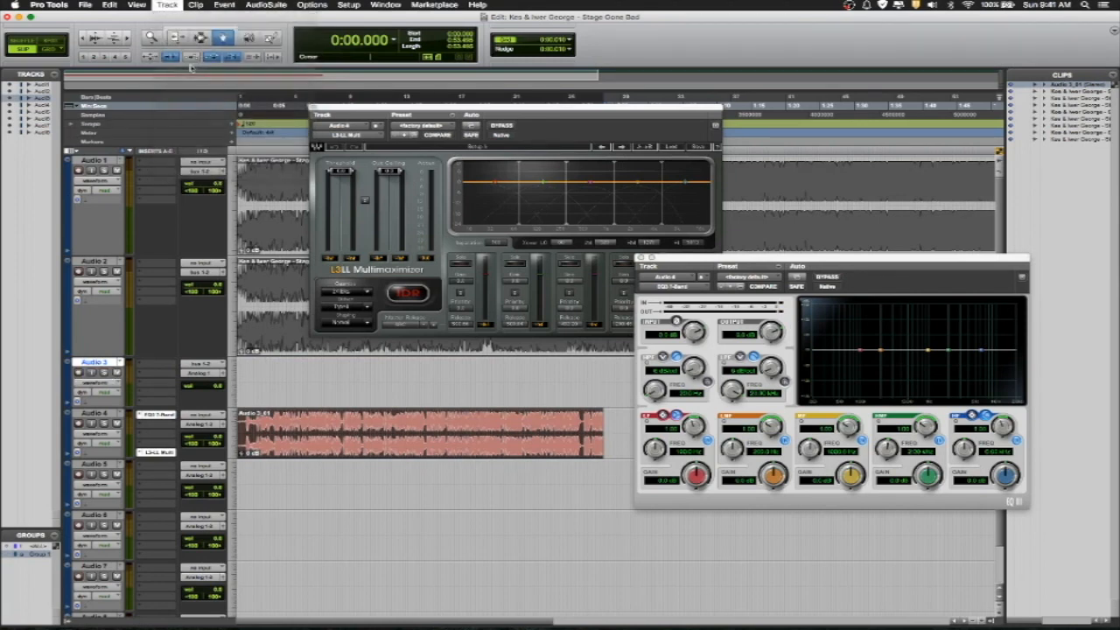
Preview the vocal clip on Audio 4 from its start and again from 0:27.733, and stop playback.
key(space)
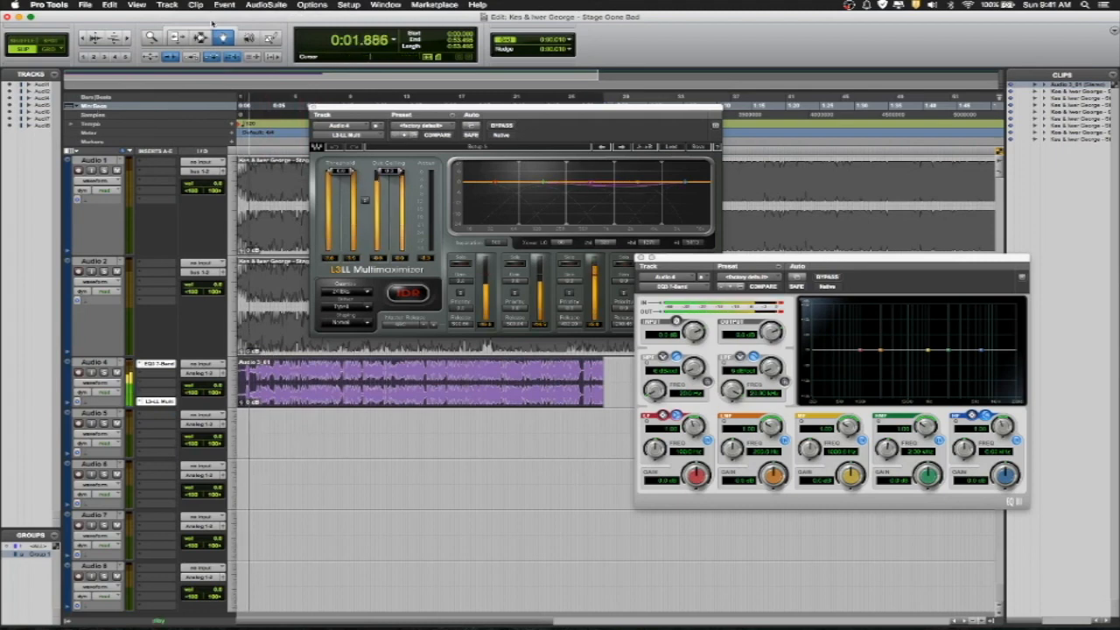
click(200, 37)
click(427, 424)
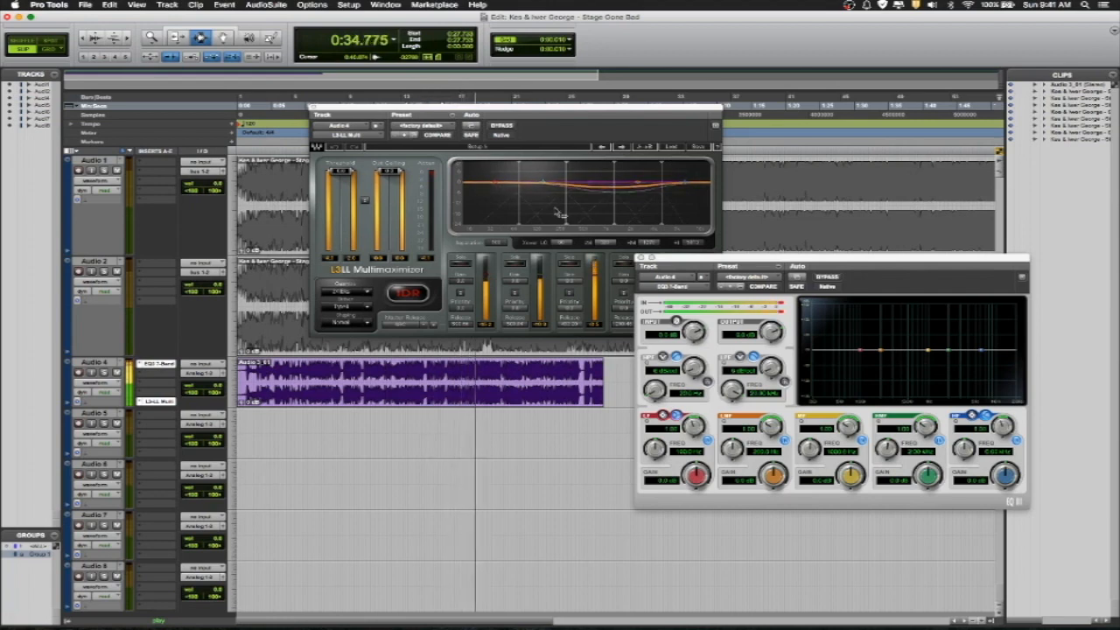
key(space)
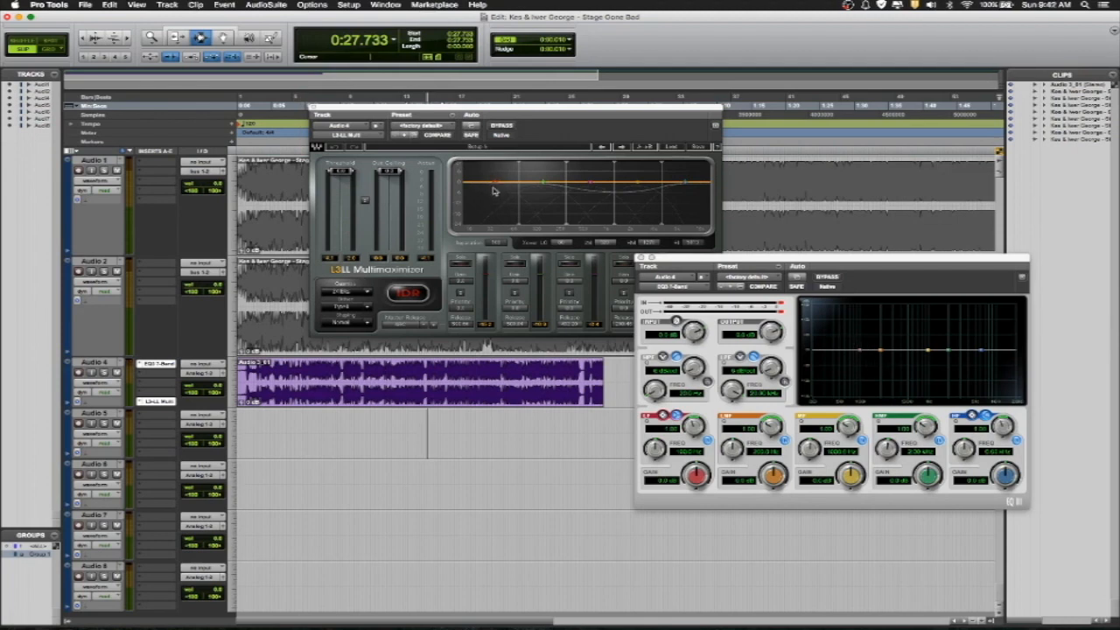
Audition the EQ's low band on Audio 4 during playback with a 12 dB cut and a 12 dB boost.
key(space)
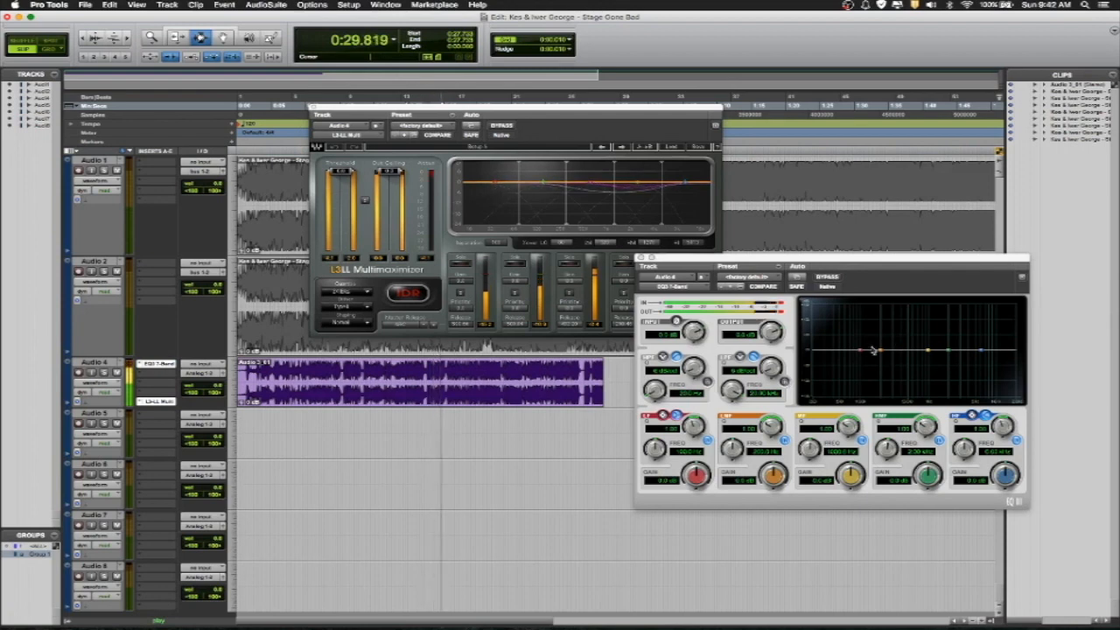
drag(861, 353, 874, 398)
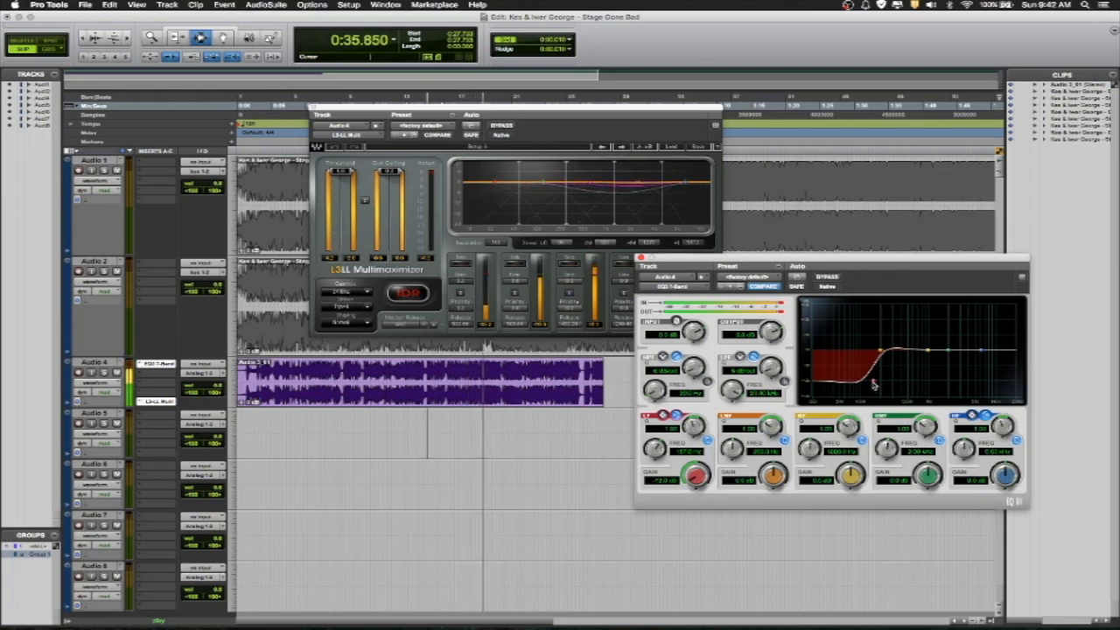
drag(874, 398, 875, 315)
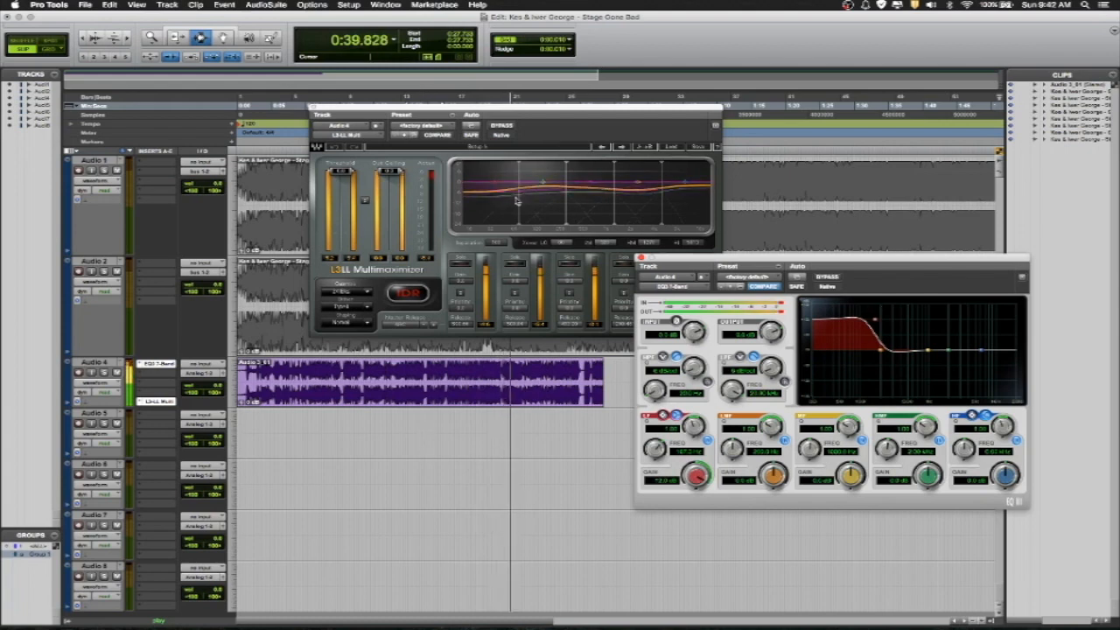
key(space)
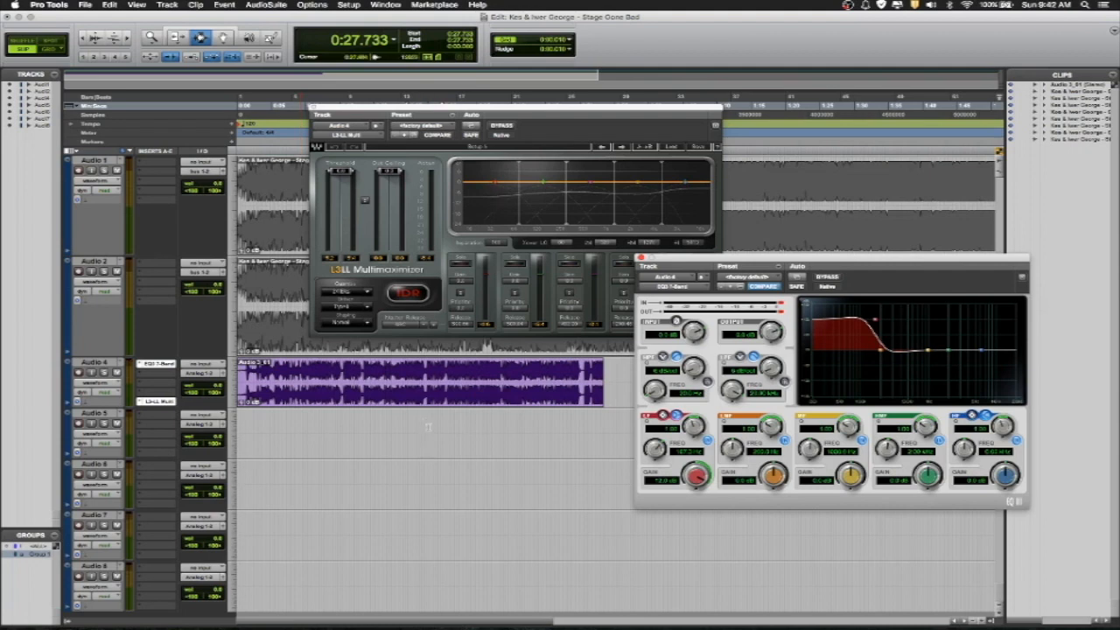
Set the EQ's low band to a 12 dB cut while the vocal plays, and stop playback.
key(space)
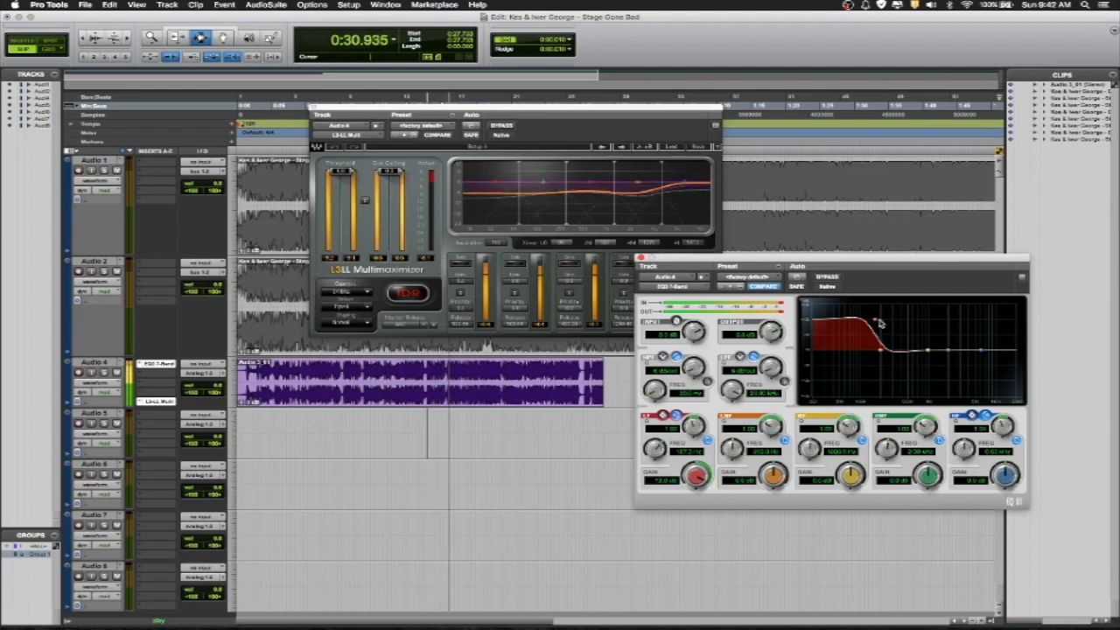
drag(875, 323, 879, 392)
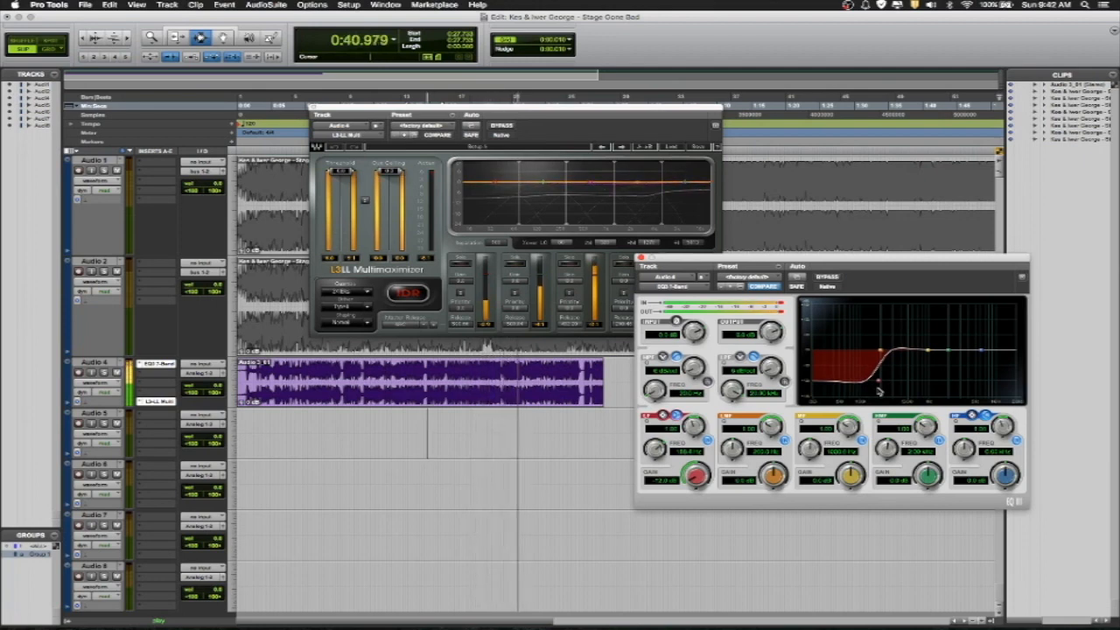
key(space)
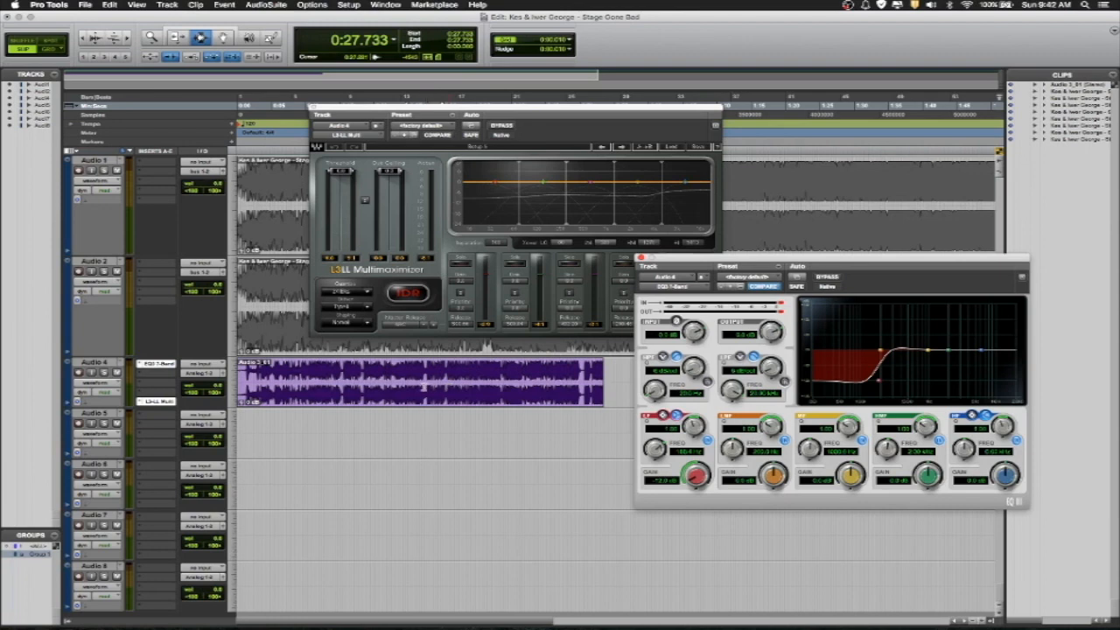
Return to the session start, move the L3-LL window off the lower tracks, and select the Audio 2 clip and the vocal clip in turn.
key(Return)
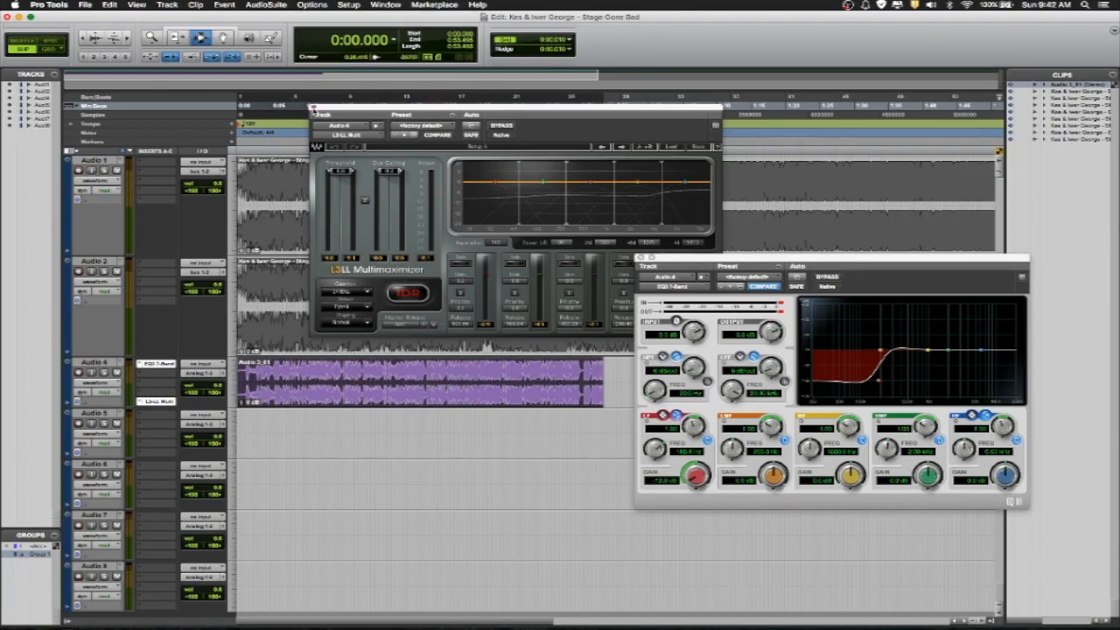
drag(335, 109, 270, 15)
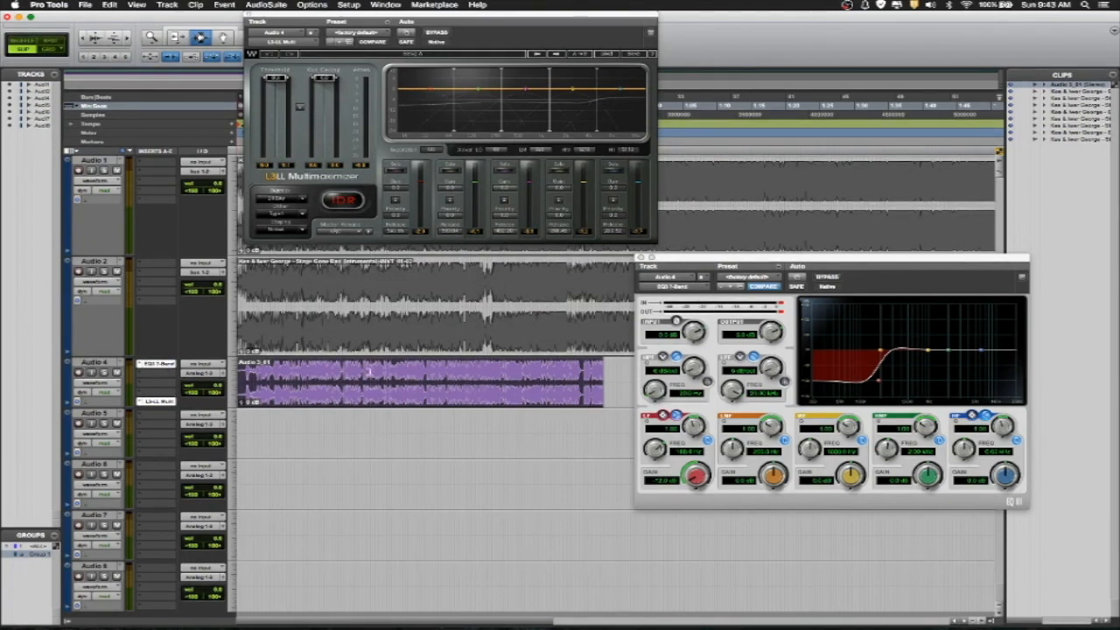
double_click(455, 326)
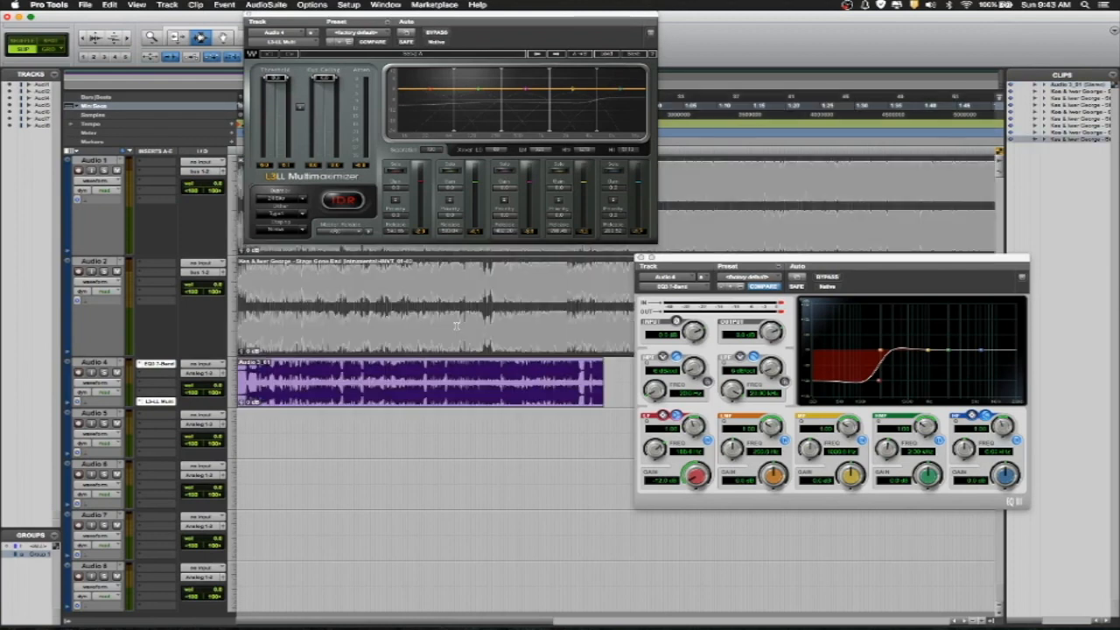
double_click(463, 382)
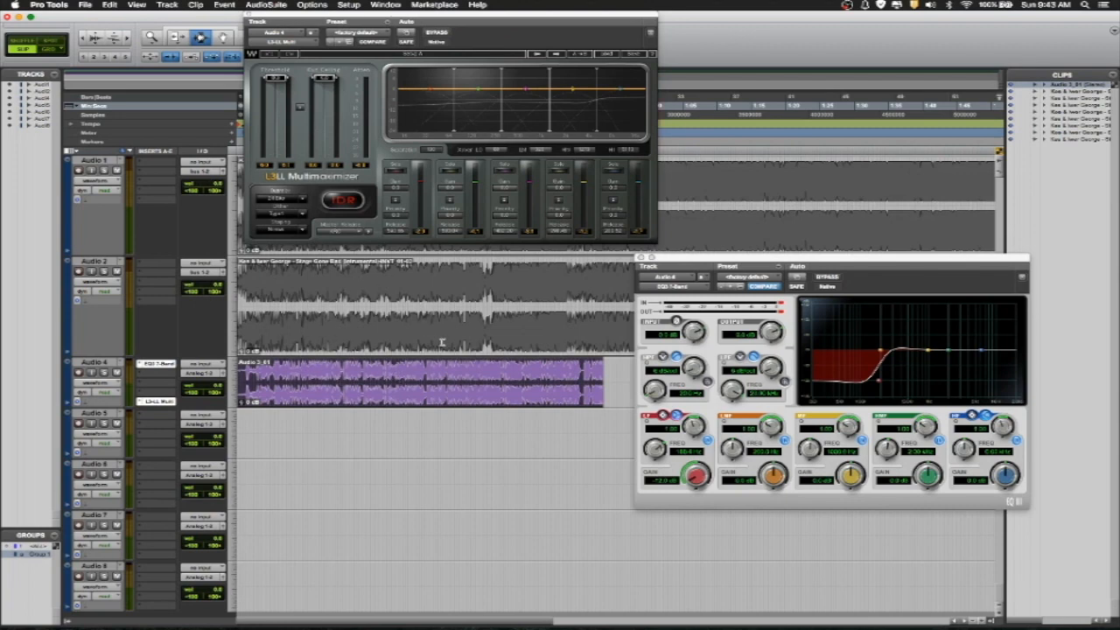
double_click(354, 376)
Play the vocal from near its start and compare it with the L3-LL MultiMaximizer bypassed and active.
click(243, 426)
key(space)
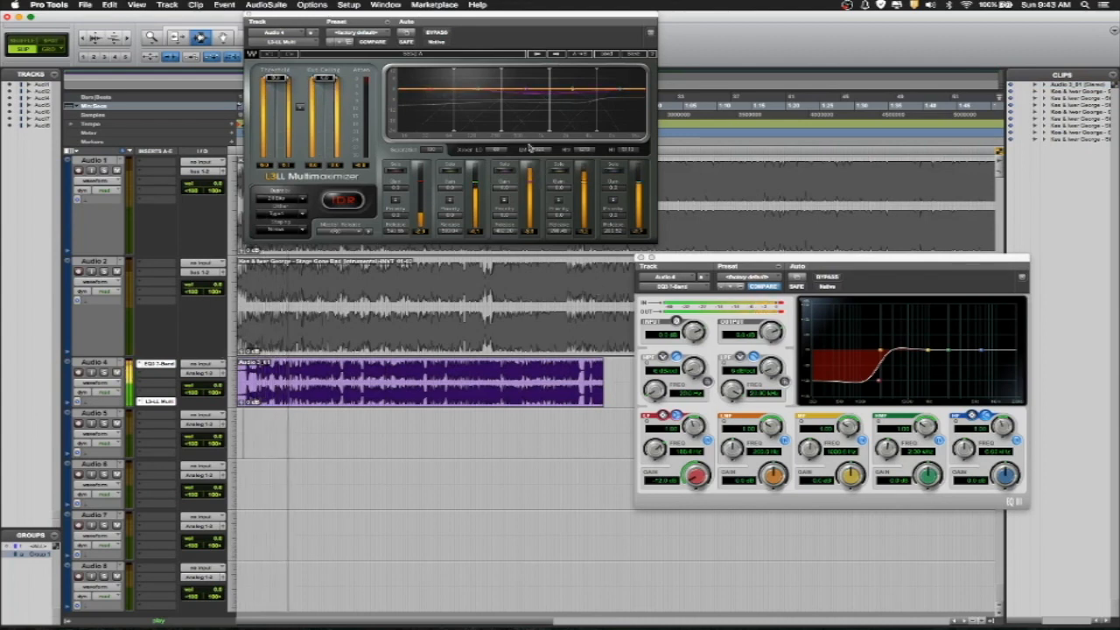
click(437, 32)
click(437, 32)
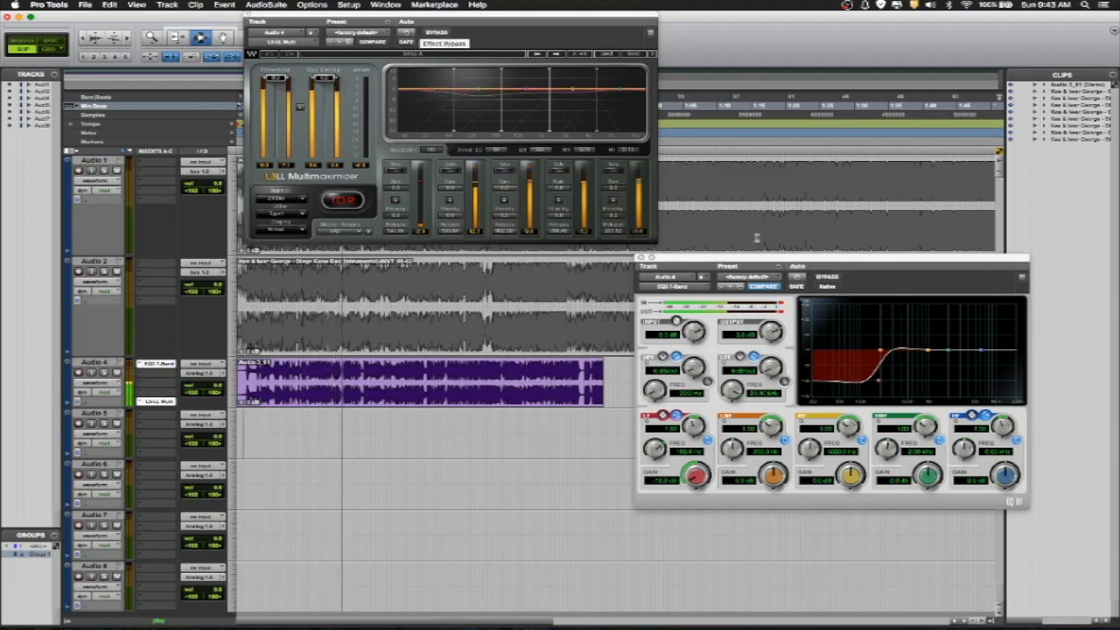
Toggle the EQ3 7-Band's bypass repeatedly during playback to compare the vocal with and without the low cut.
click(827, 279)
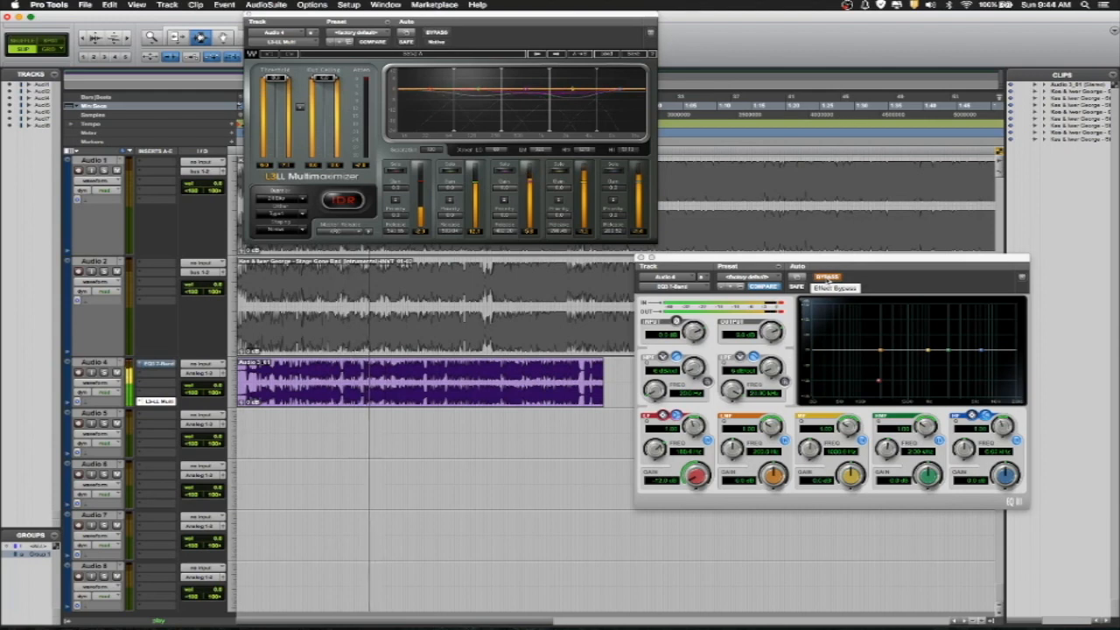
click(827, 278)
click(827, 279)
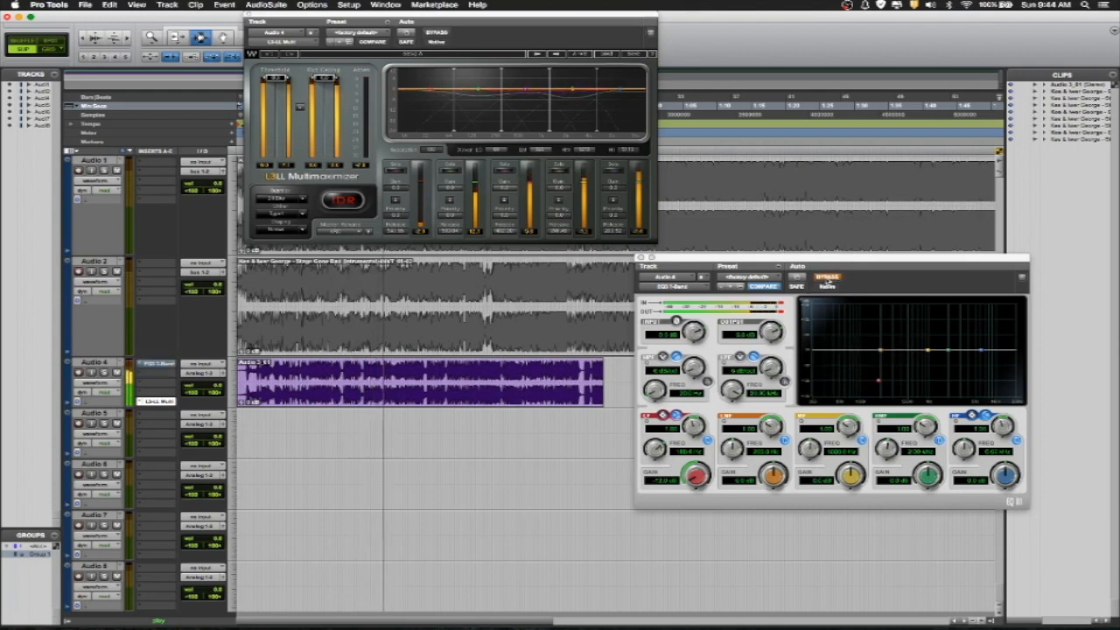
click(827, 278)
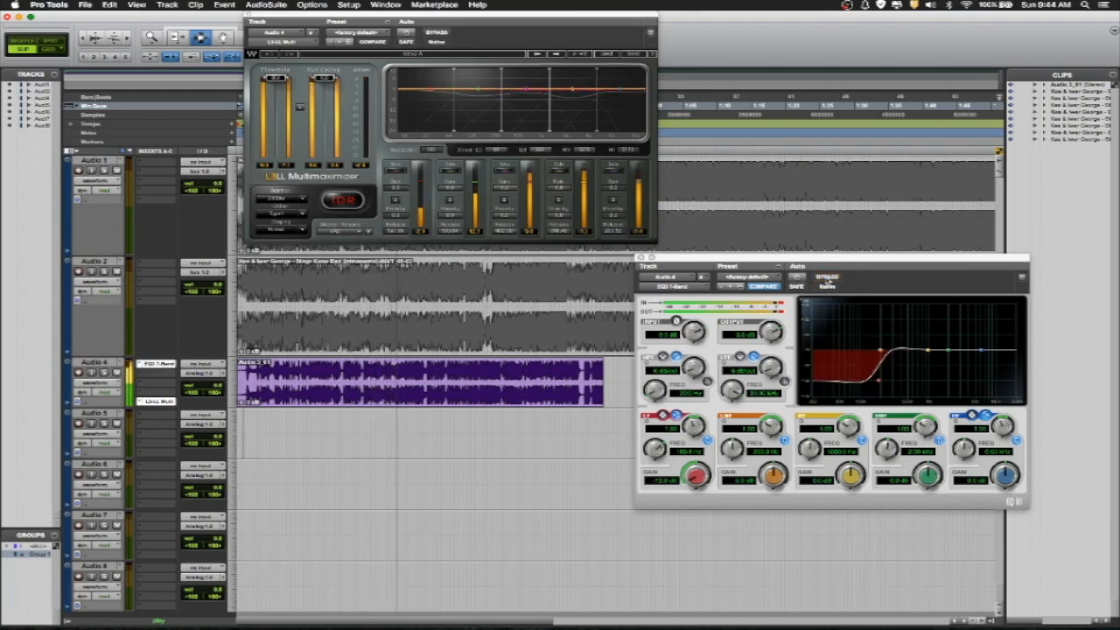
click(827, 278)
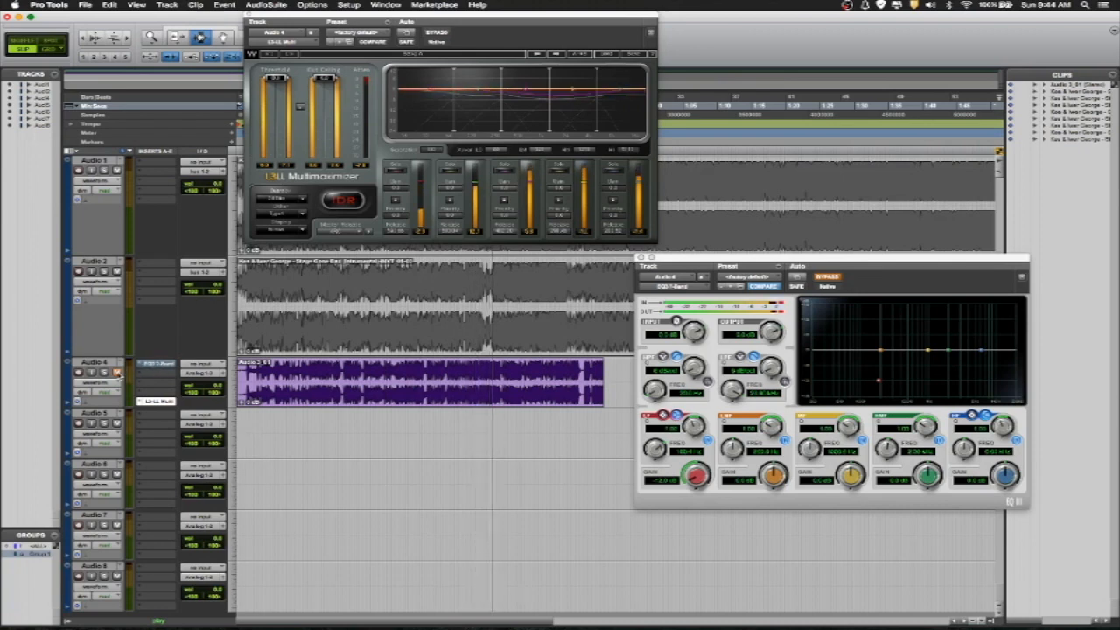
click(825, 278)
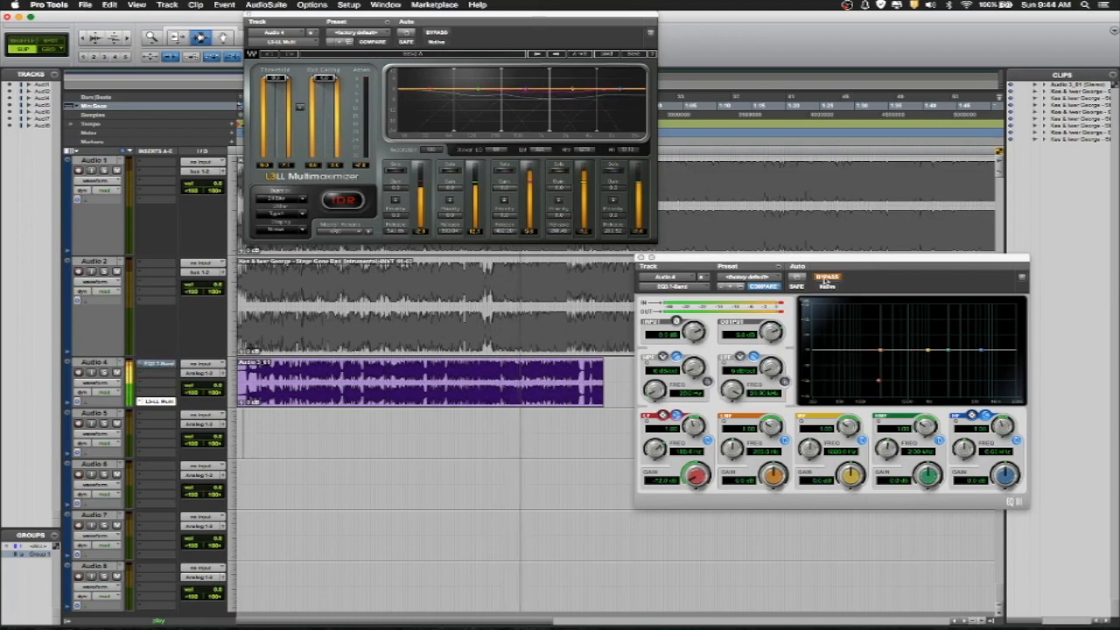
click(825, 278)
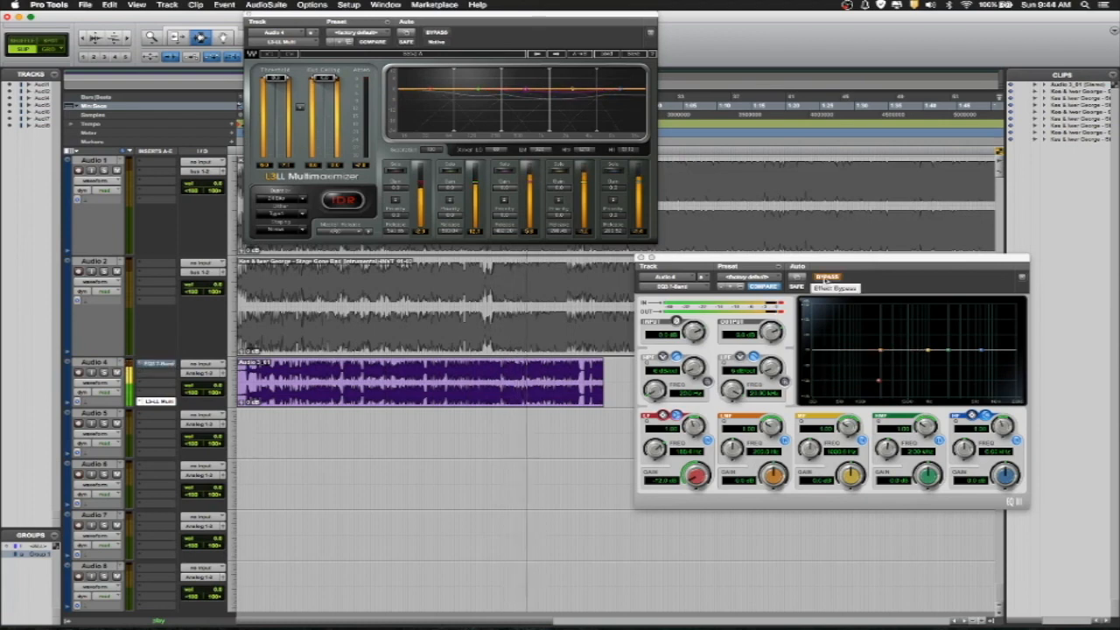
click(825, 278)
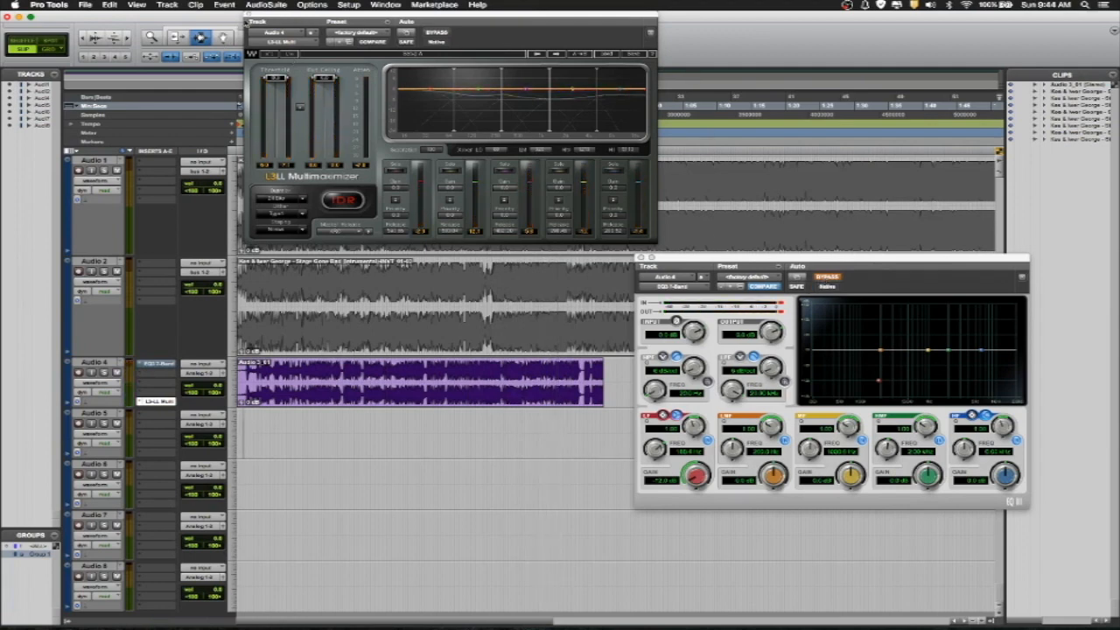
Move the L3-LL window clear of the upper tracks and unmute the song clips on Audio 1 and Audio 2.
drag(452, 17, 549, 373)
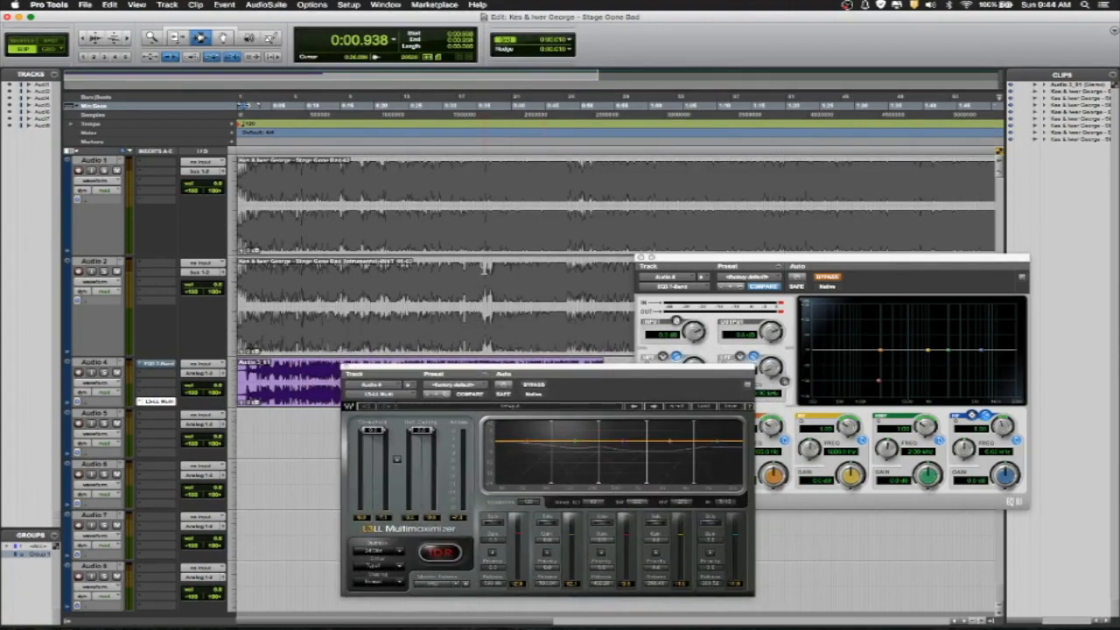
key(super+a)
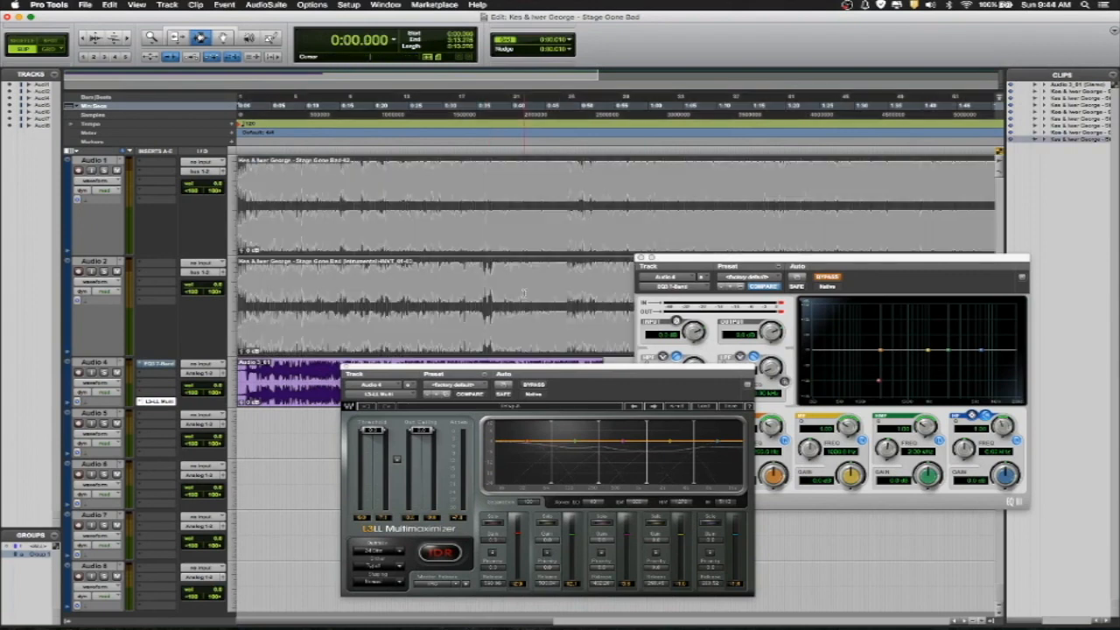
click(523, 293)
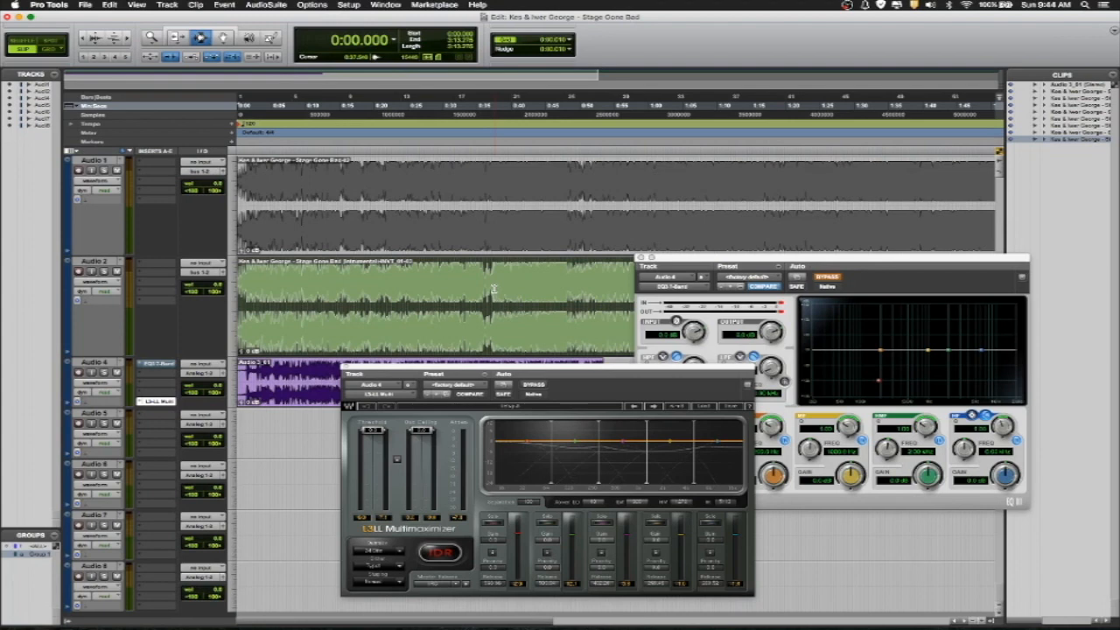
key(super+a)
click(529, 234)
key(super+a)
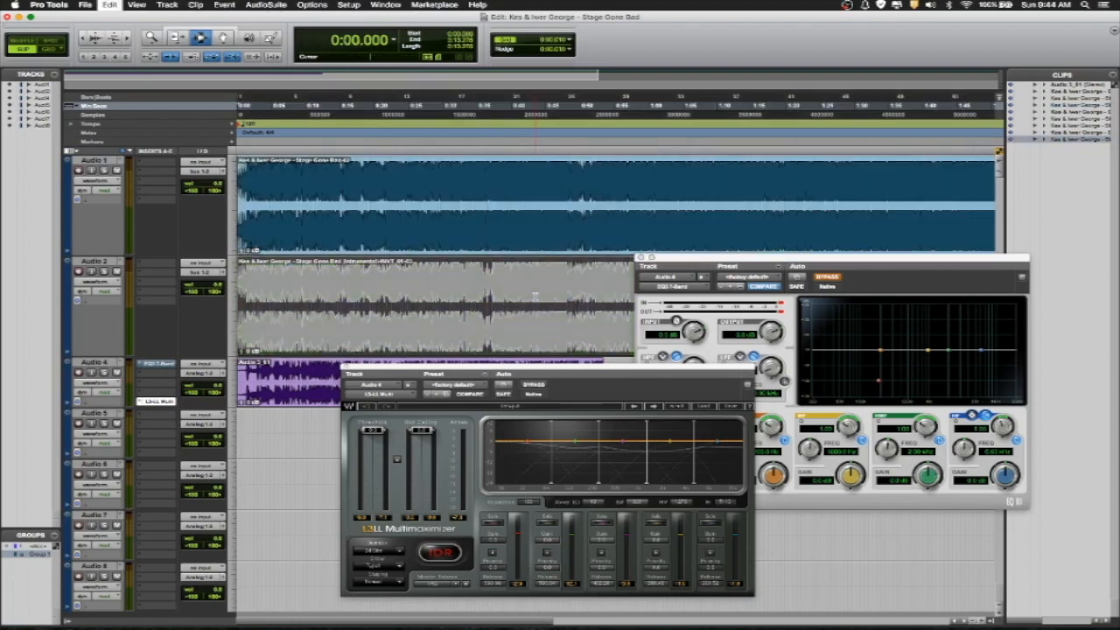
Select the vocal clip and the Audio 1 clip in turn, and zoom in on Audio 1's short break near 2:43.
click(296, 369)
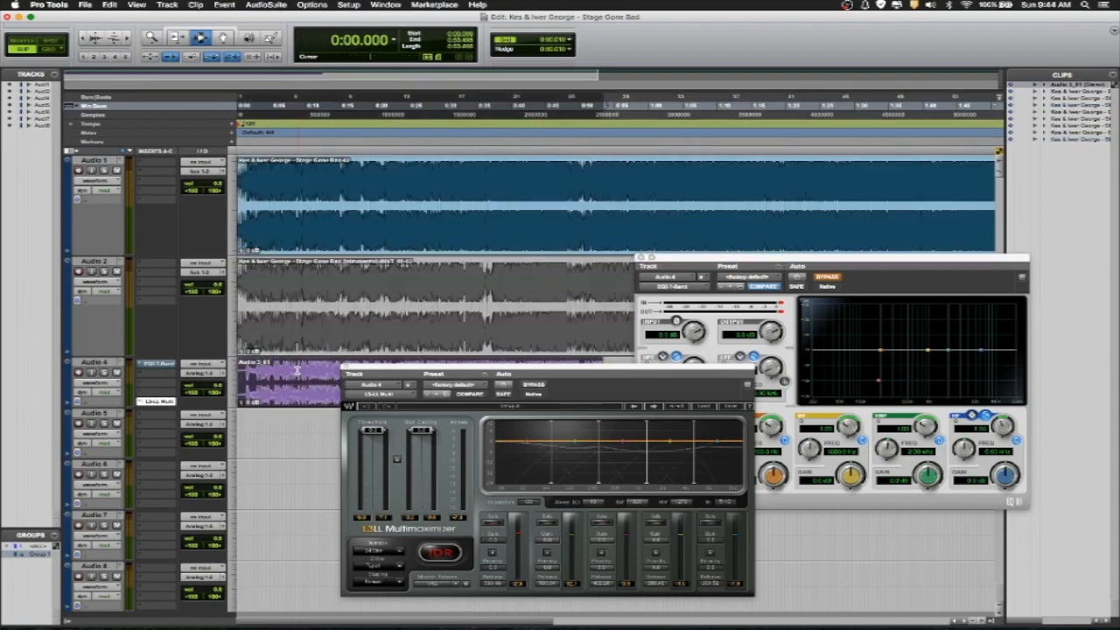
click(449, 206)
scroll(455, 205, right, 10)
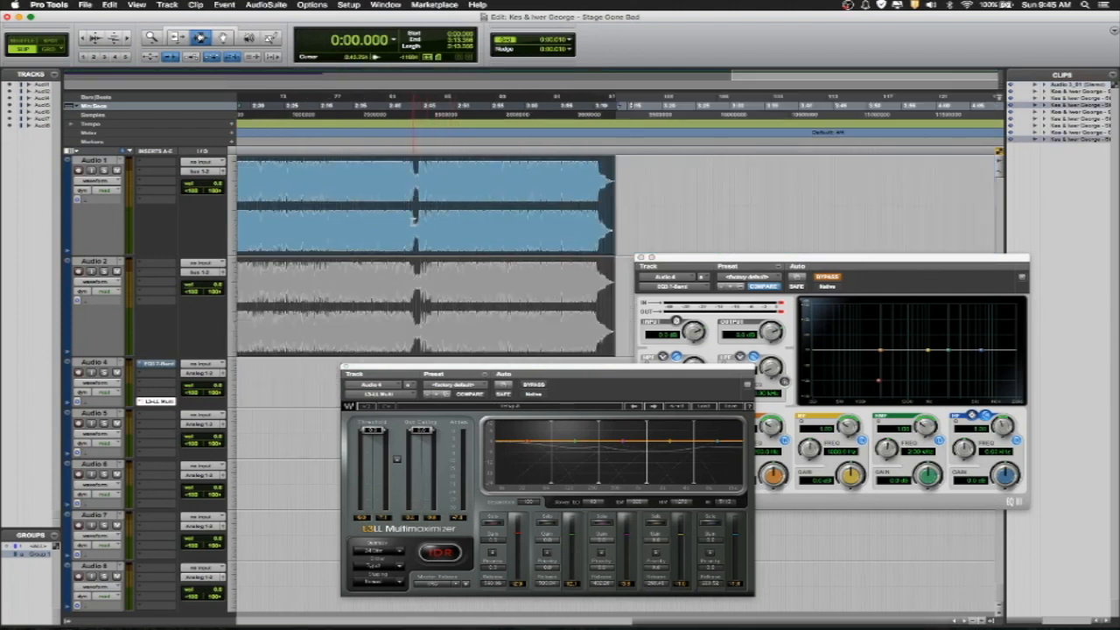
click(409, 224)
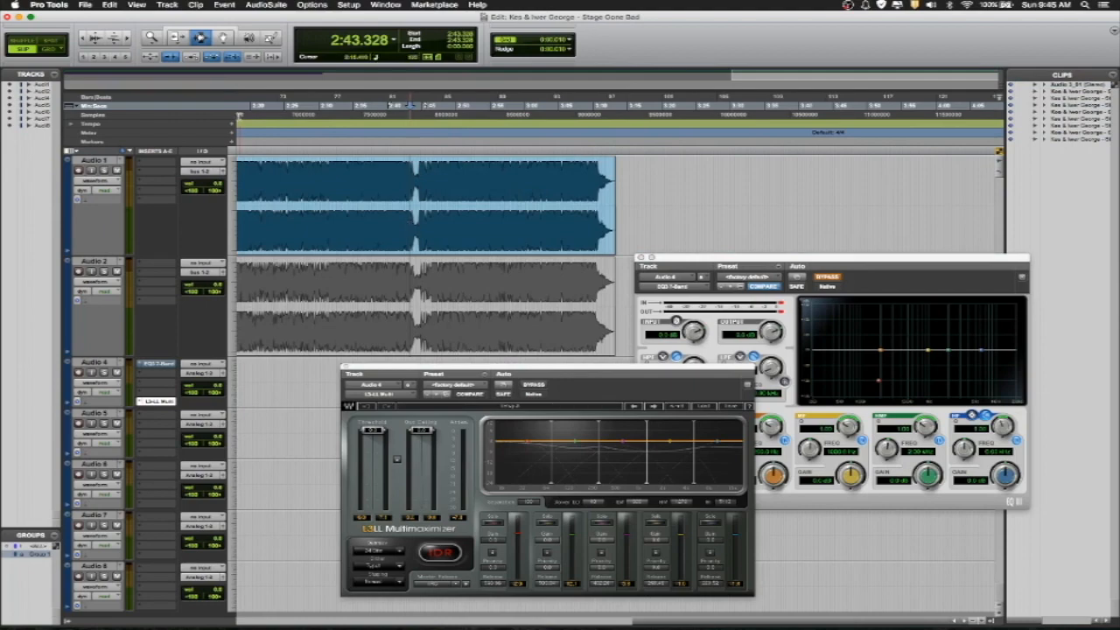
click(128, 41)
click(127, 40)
click(128, 40)
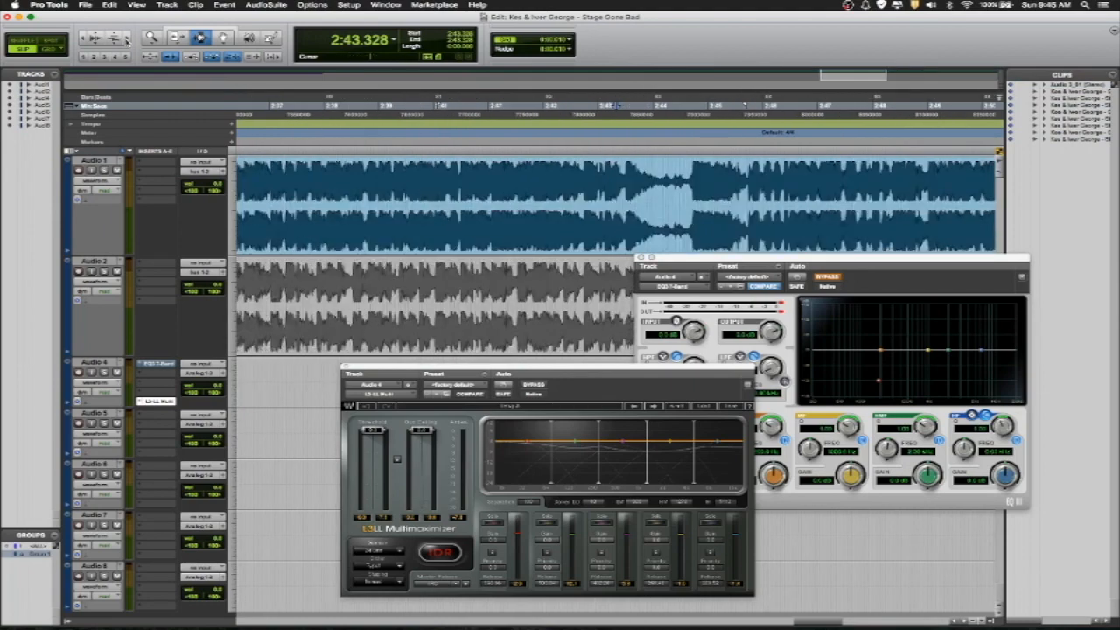
click(128, 40)
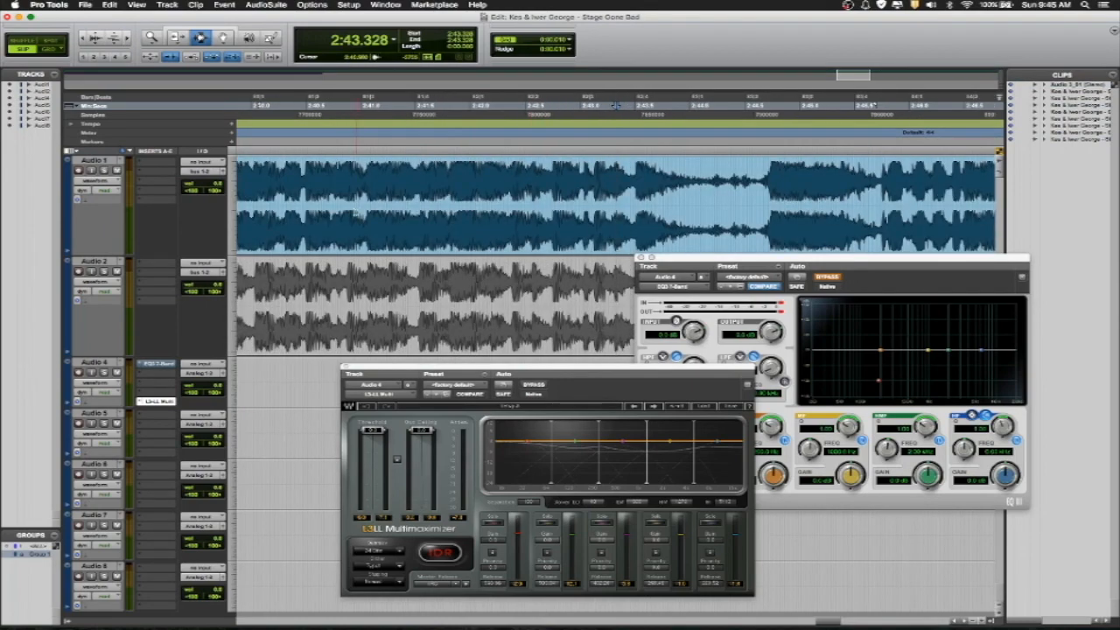
Route Audio 1's output to Analog 1-2 and play the song from 2:41.072, ahead of the break.
click(368, 215)
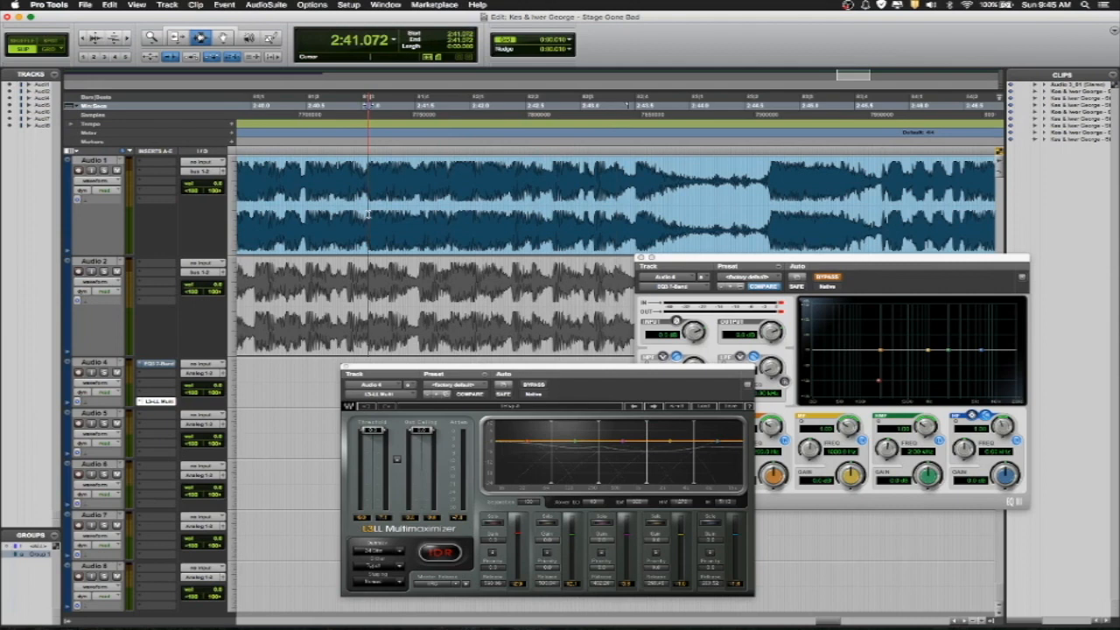
key(space)
key(space)
click(201, 173)
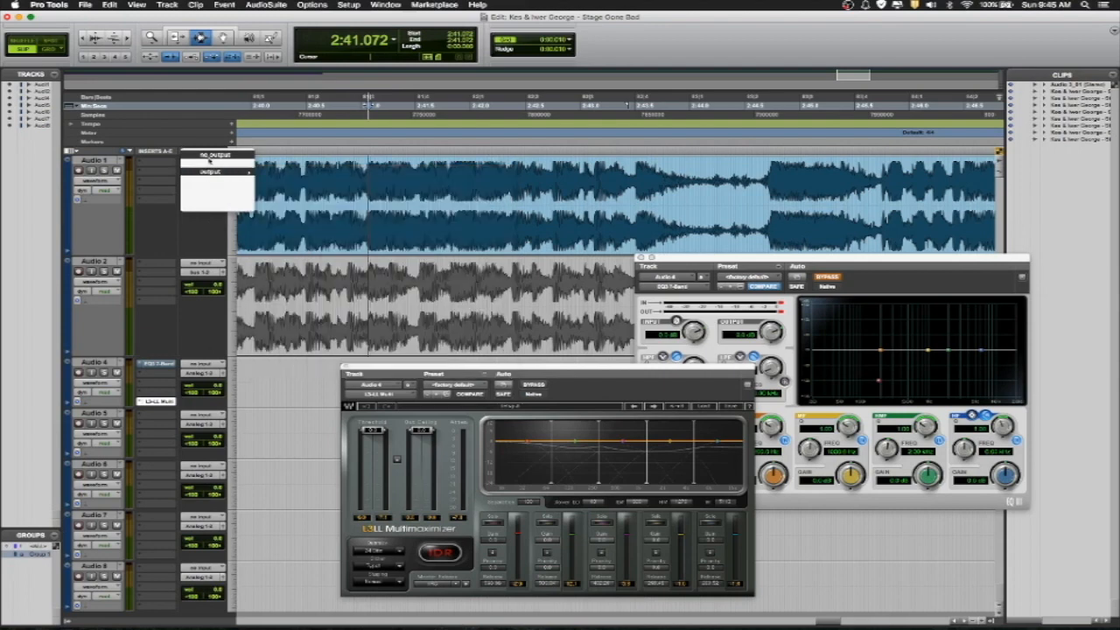
mouse_move(211, 176)
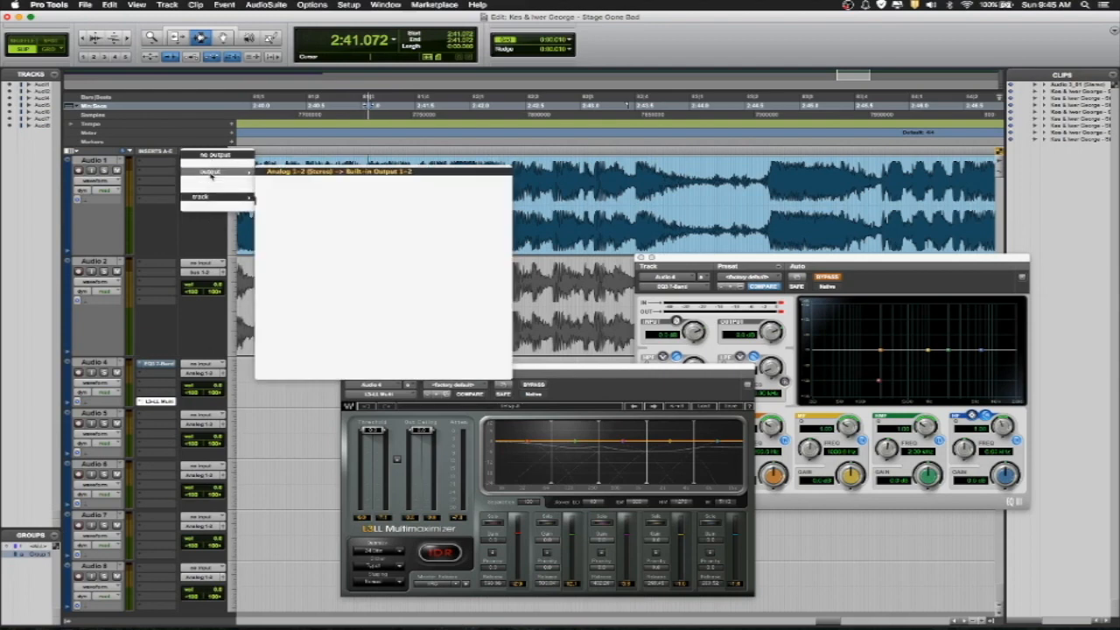
click(291, 171)
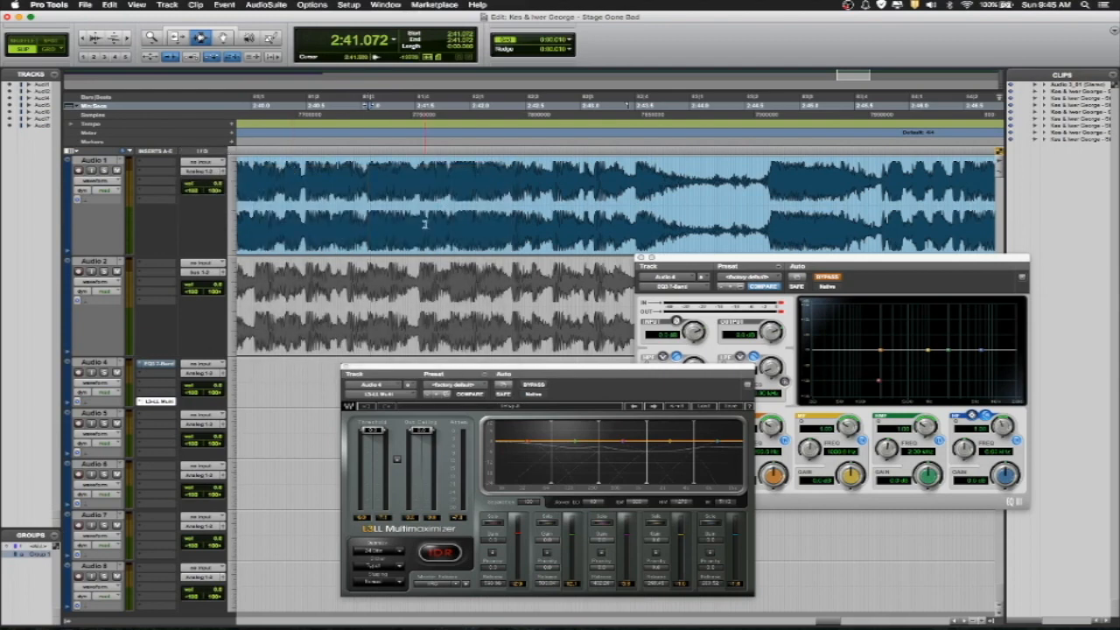
key(space)
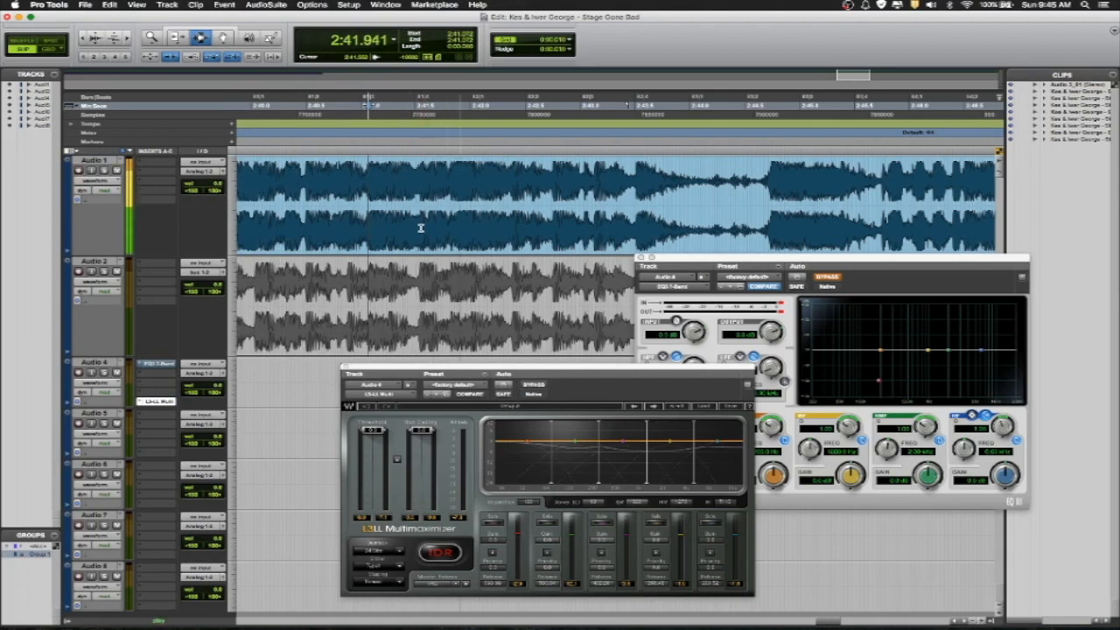
Play Audio 1 repeatedly around the break, including from the hit near 2:44.6 and from 2:45.751.
click(632, 234)
key(space)
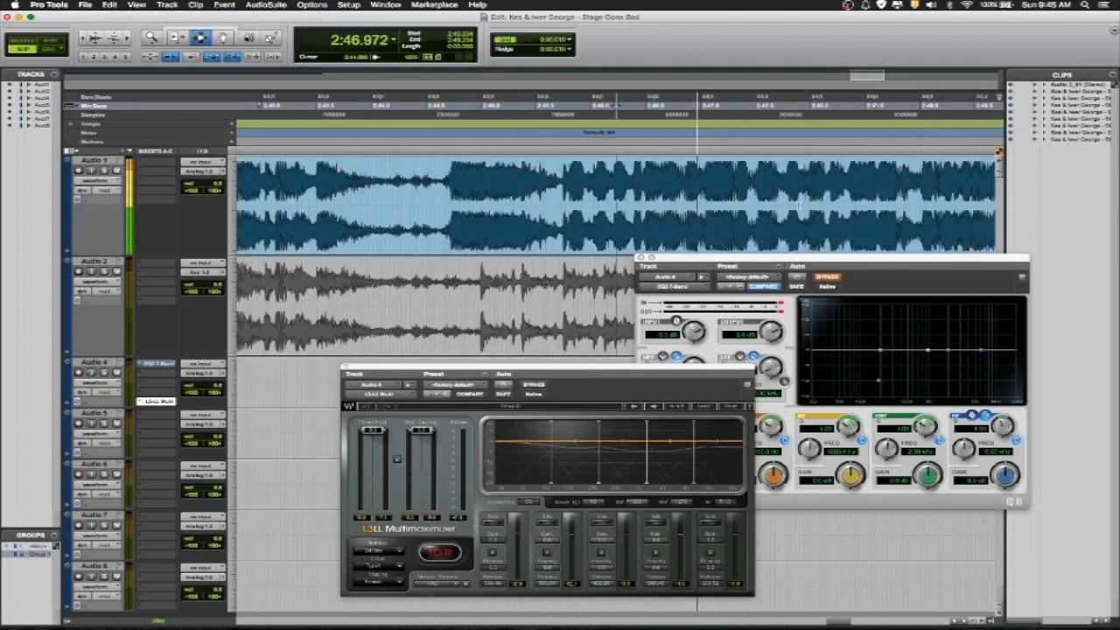
click(446, 200)
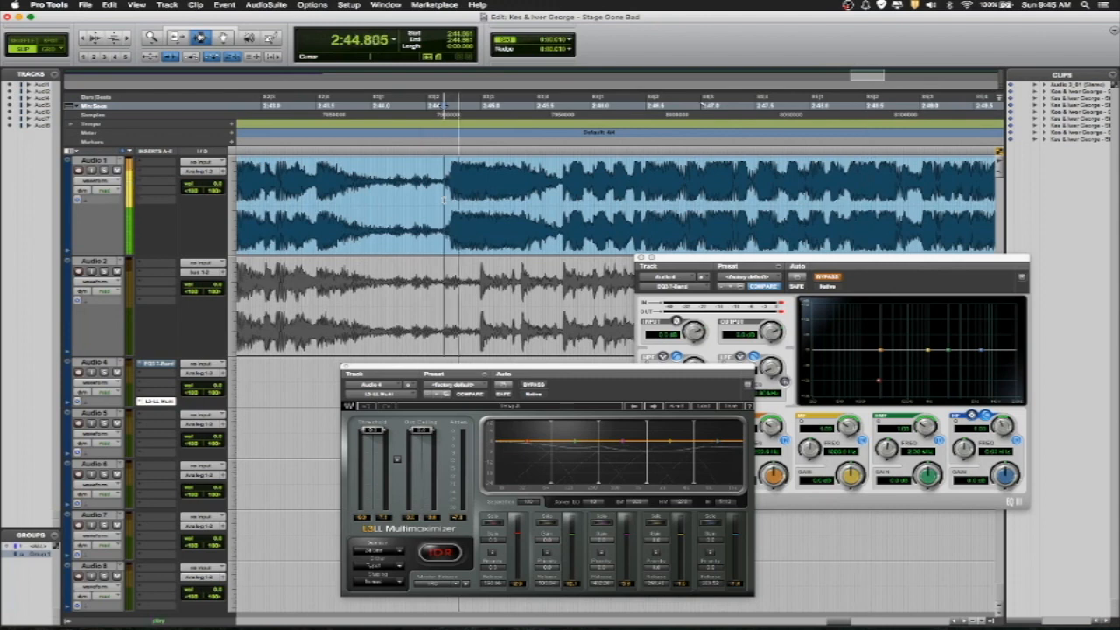
key(space)
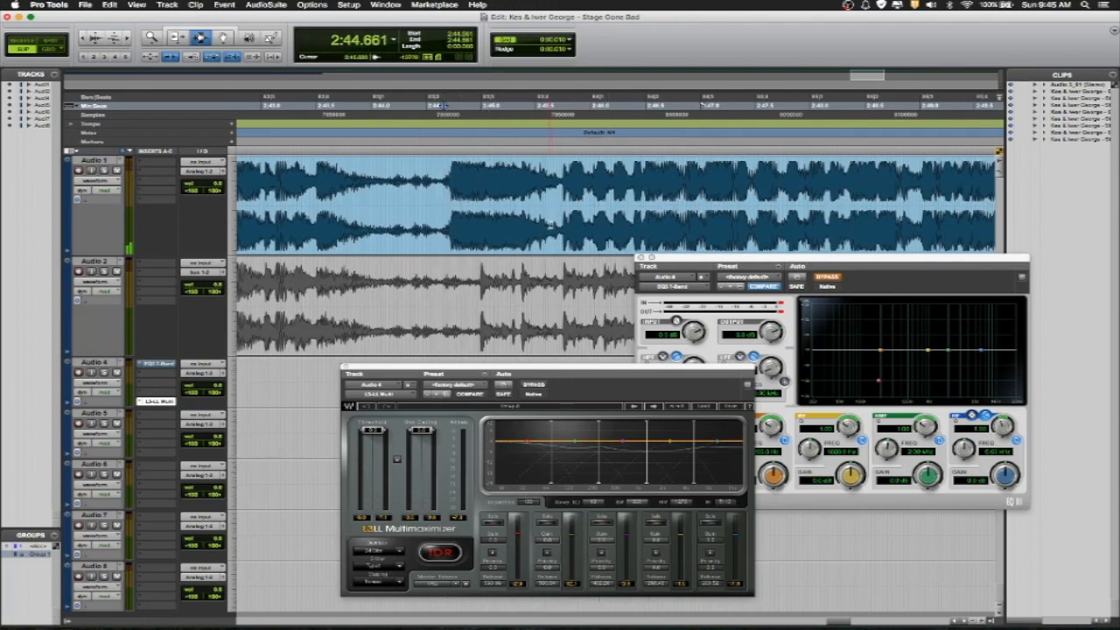
click(557, 229)
key(space)
click(556, 229)
key(space)
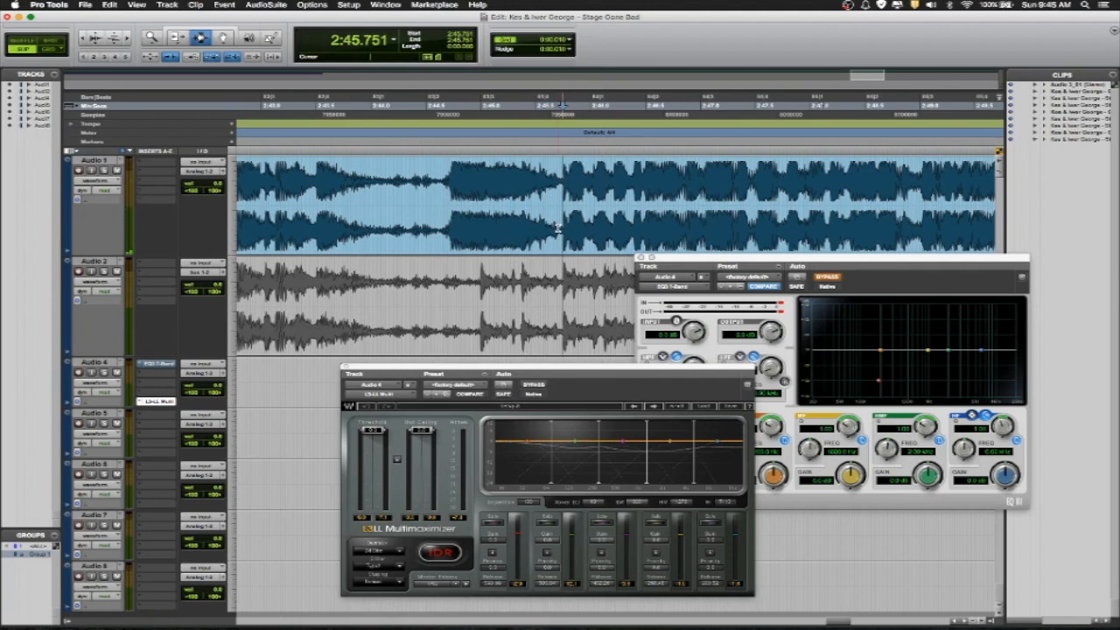
key(space)
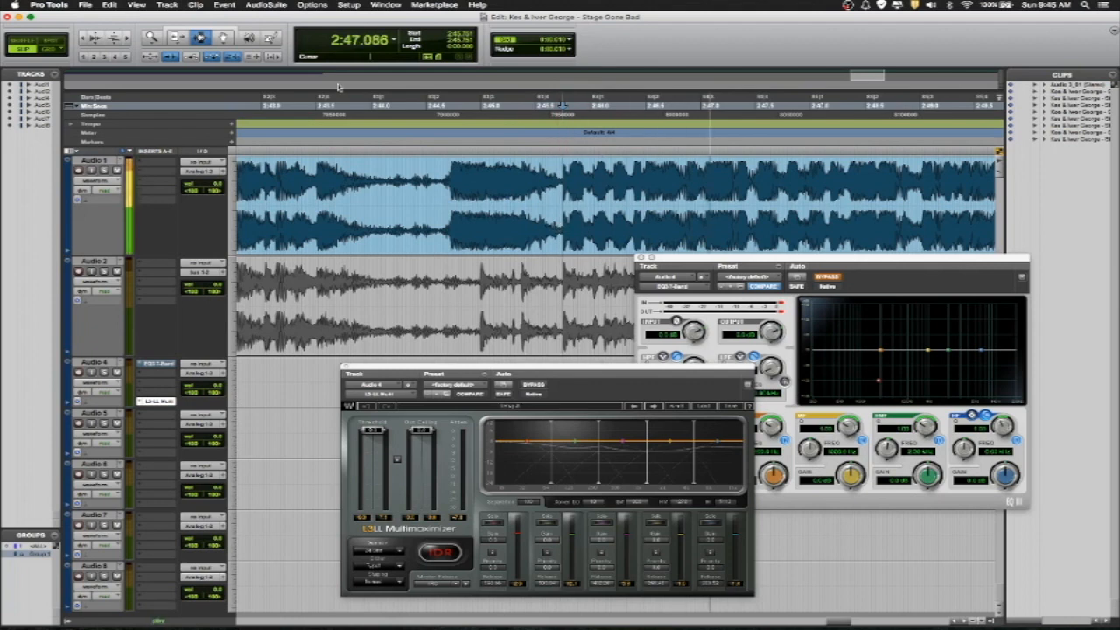
Zoom out to the whole last part of the song and play Audio 1 from about 3:07.
click(86, 39)
click(86, 39)
click(86, 39)
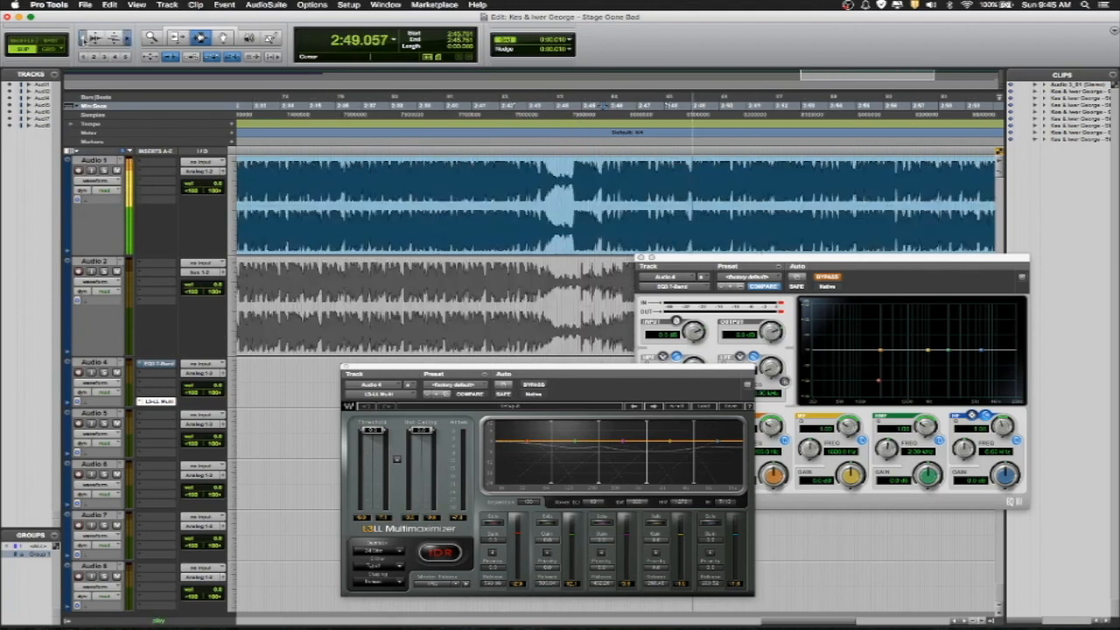
click(86, 39)
click(86, 40)
key(space)
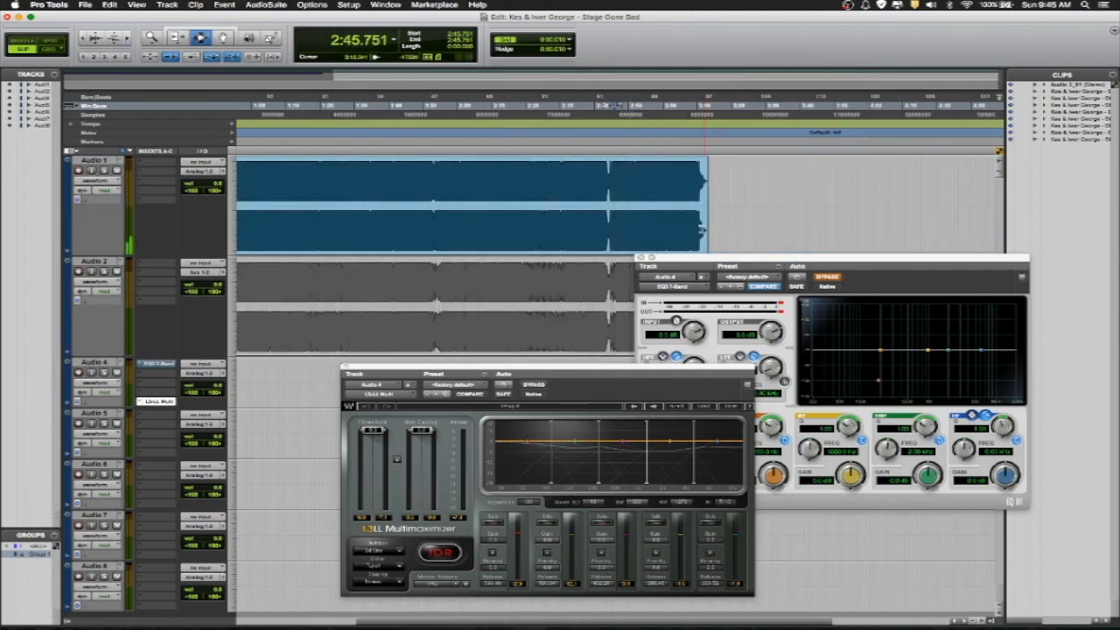
key(space)
click(690, 229)
key(space)
key(space)
Zoom in on the ending of the Audio 1 clip and set the playback position within its closing section.
click(129, 41)
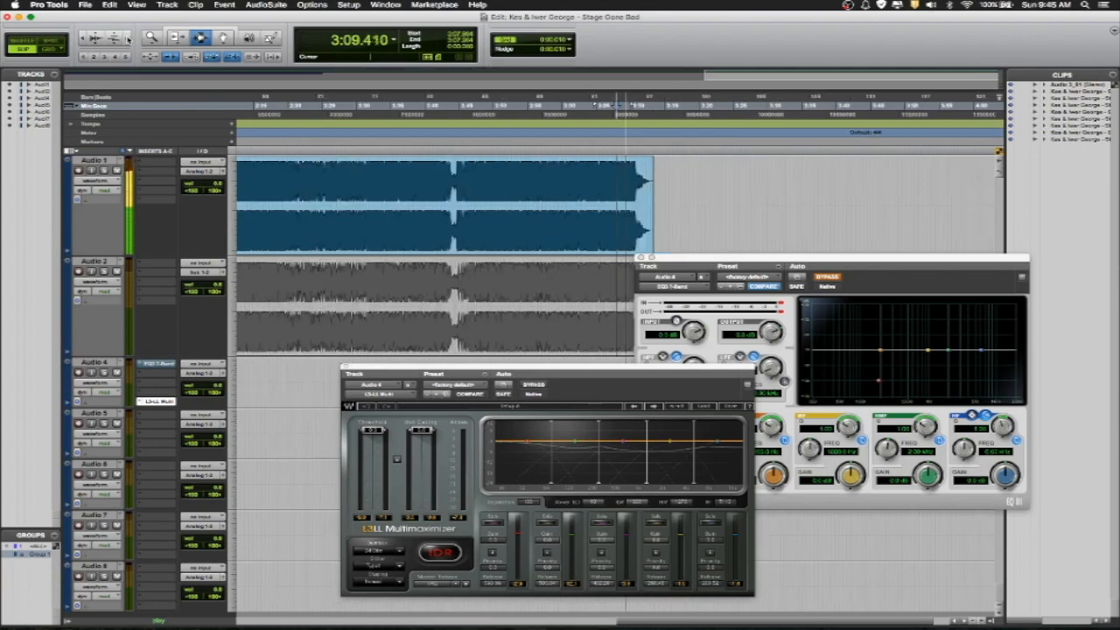
click(128, 42)
click(129, 41)
click(129, 41)
click(129, 41)
click(557, 221)
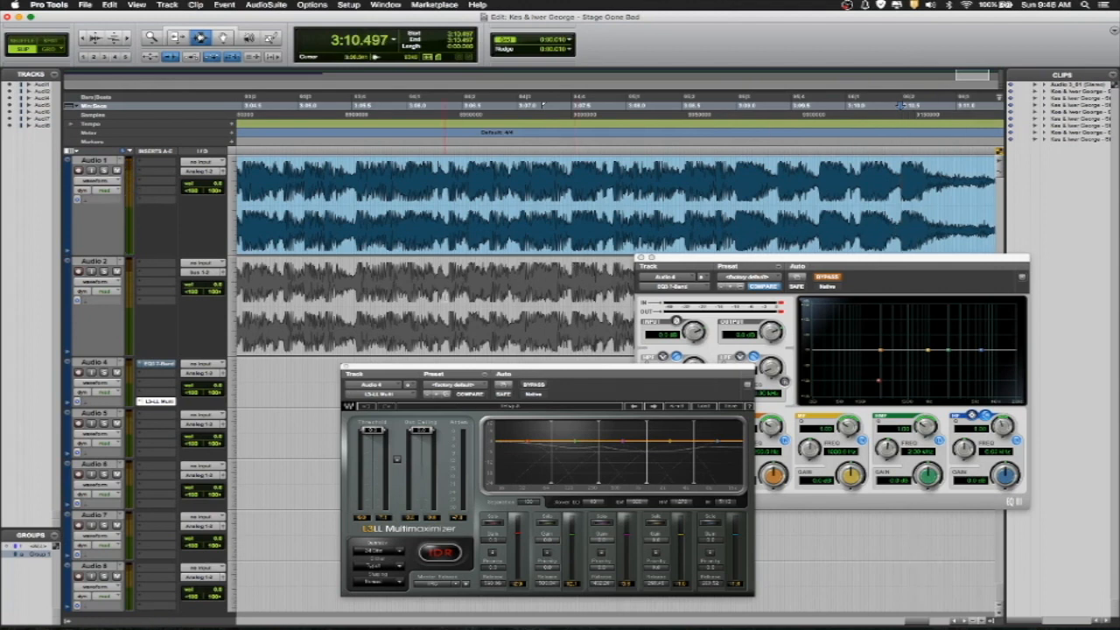
Select the entire Audio 2 instrumental clip, unmute it, and zoom out to its end.
double_click(444, 298)
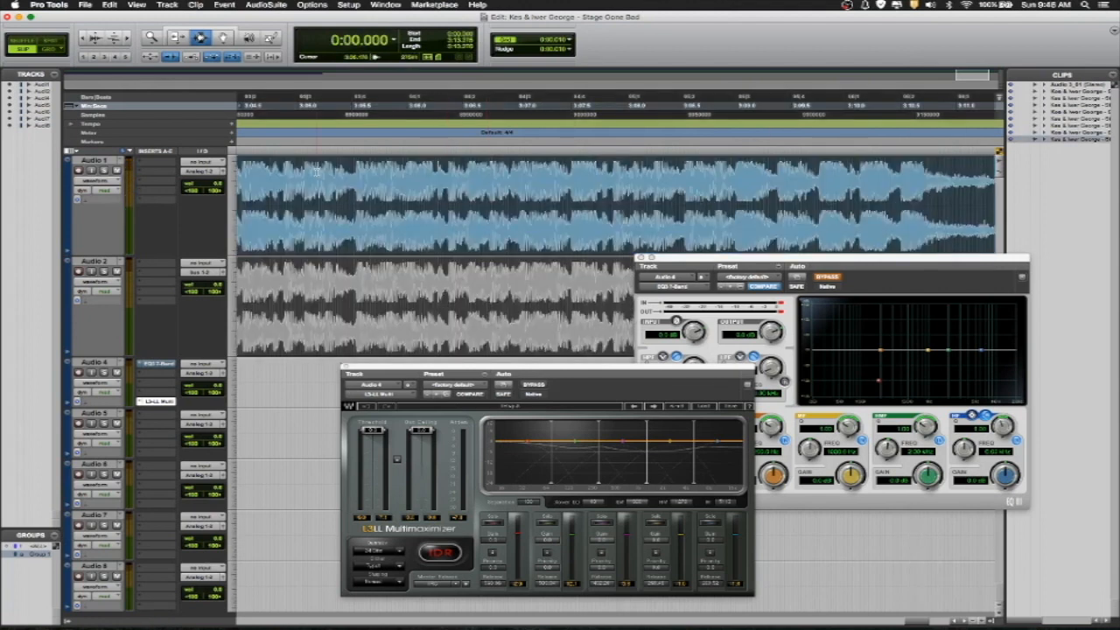
click(84, 39)
click(84, 40)
click(84, 40)
click(84, 39)
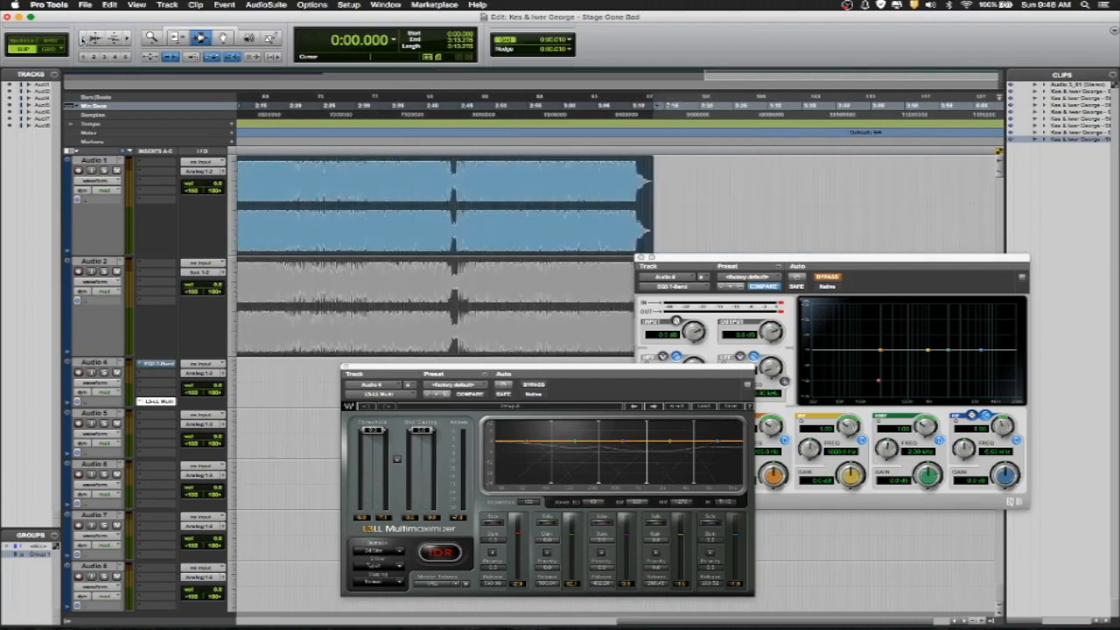
click(84, 39)
Deactivate Group 1 and mute only the Audio 1 song clip.
double_click(456, 239)
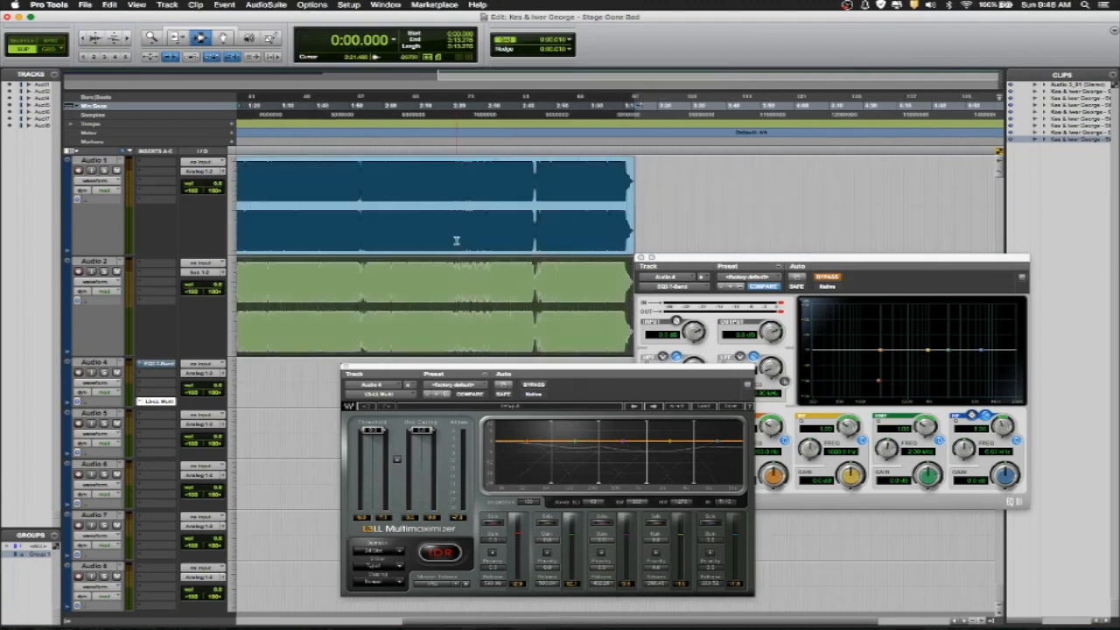
click(505, 233)
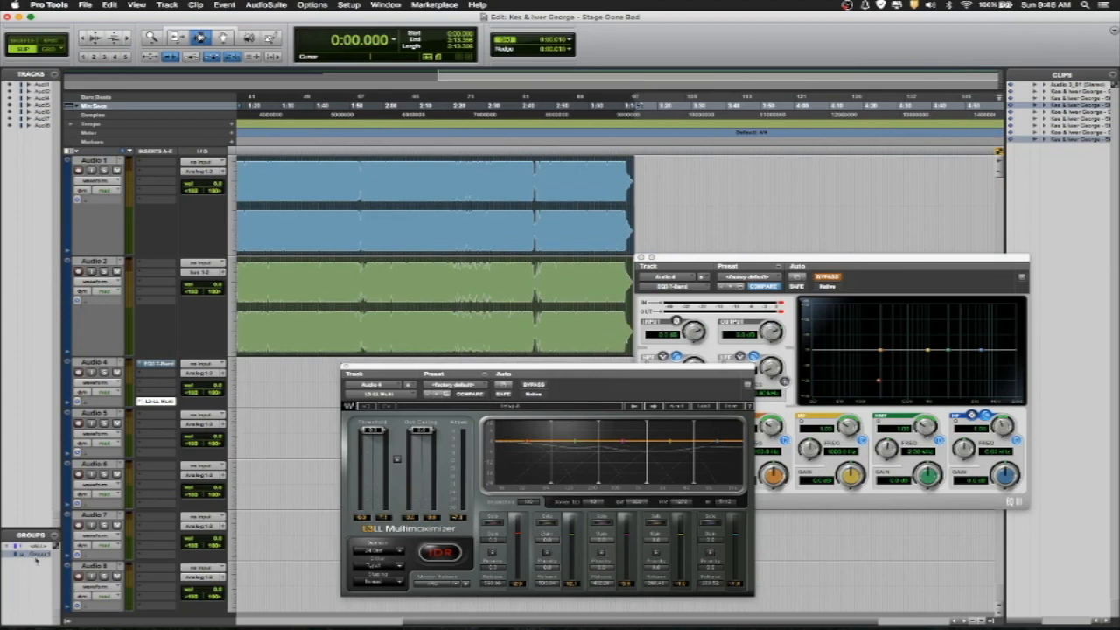
click(36, 555)
double_click(406, 236)
key(super+m)
Play the Audio 2 clip from about 0:36.9 and route that track's output to Analog 1-2.
double_click(375, 294)
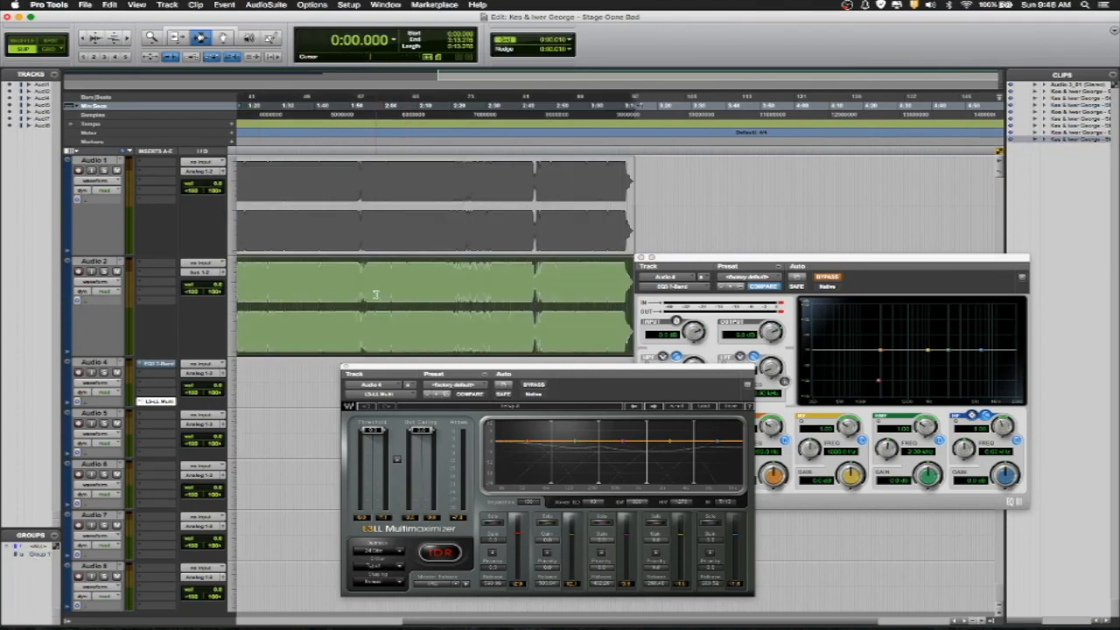
key(super+])
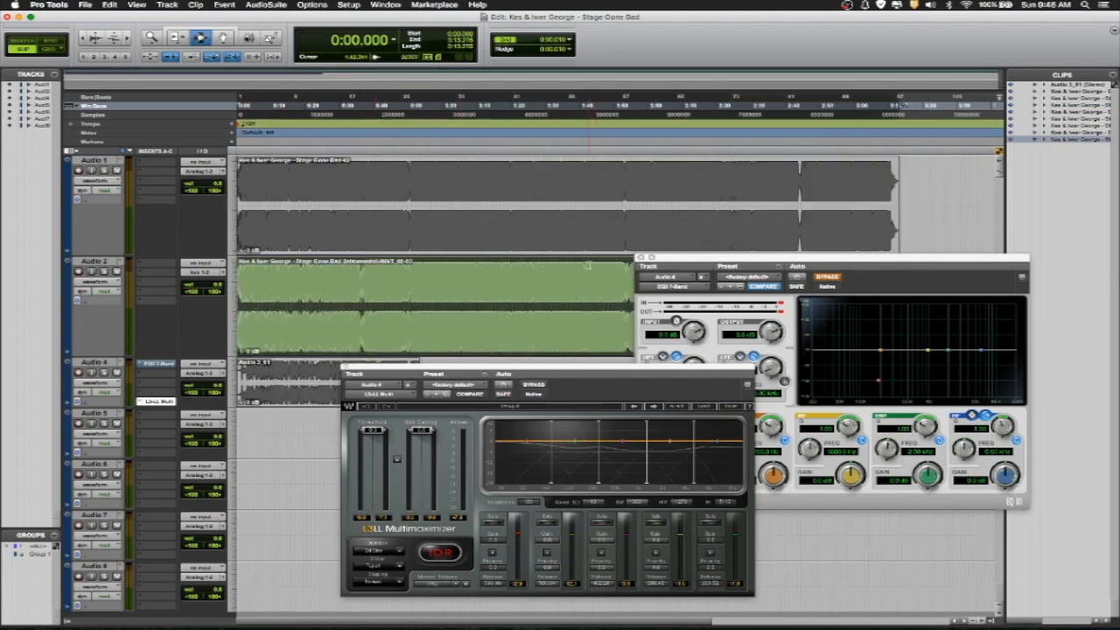
click(362, 326)
key(space)
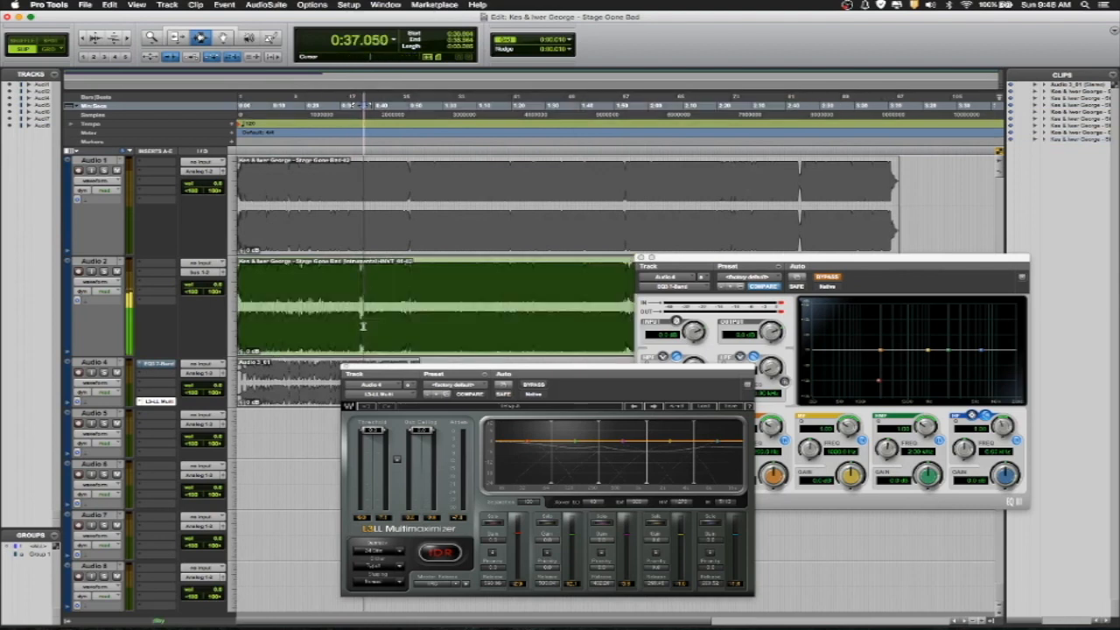
key(space)
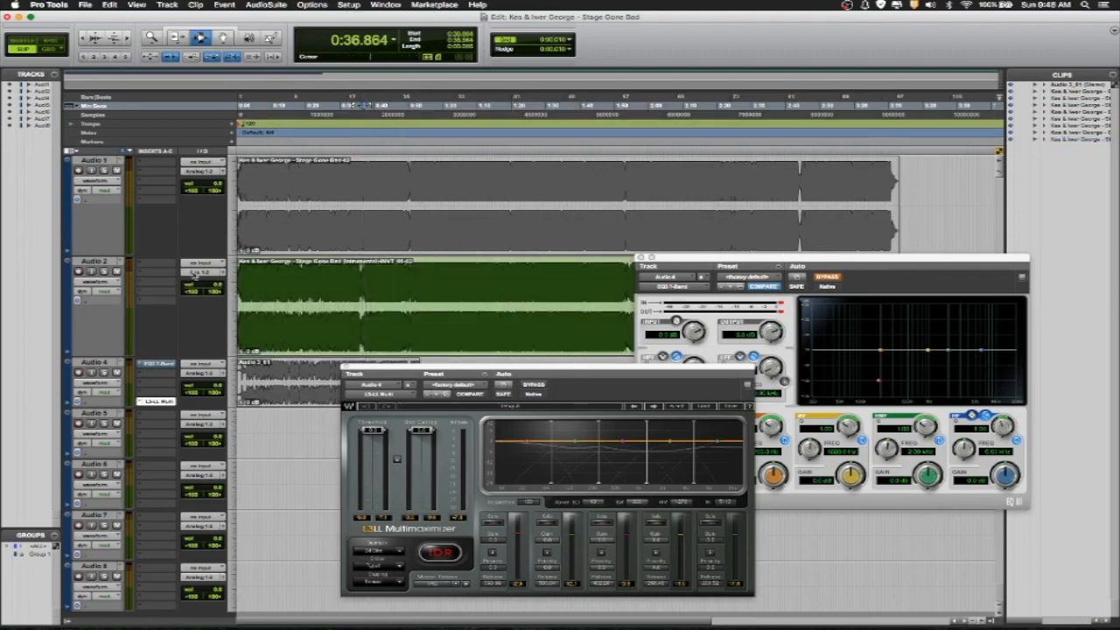
click(194, 276)
mouse_move(203, 276)
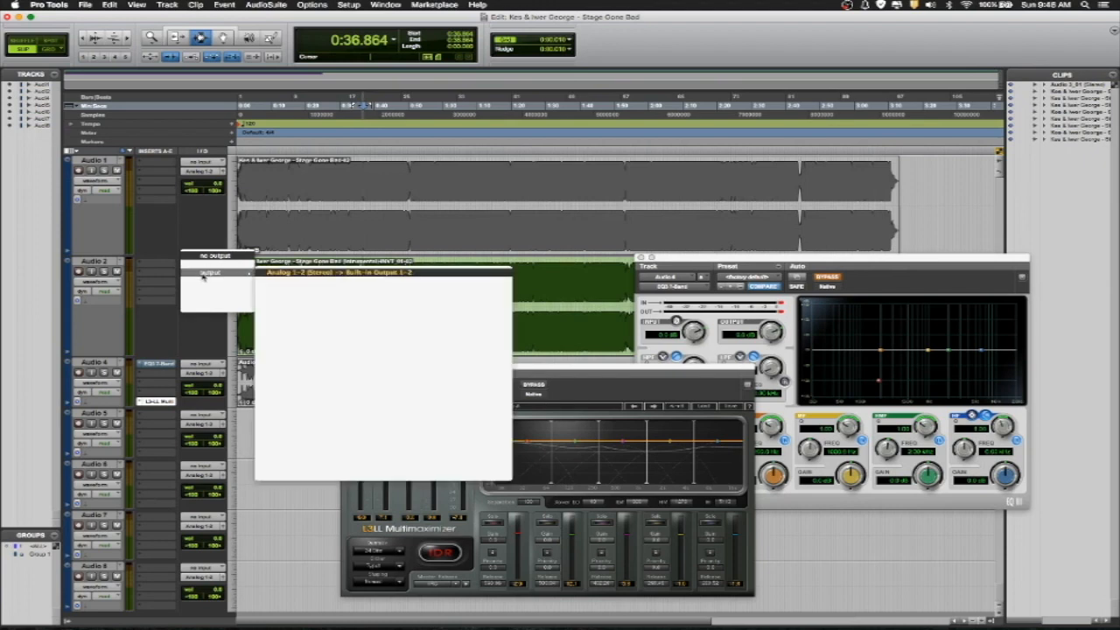
click(295, 274)
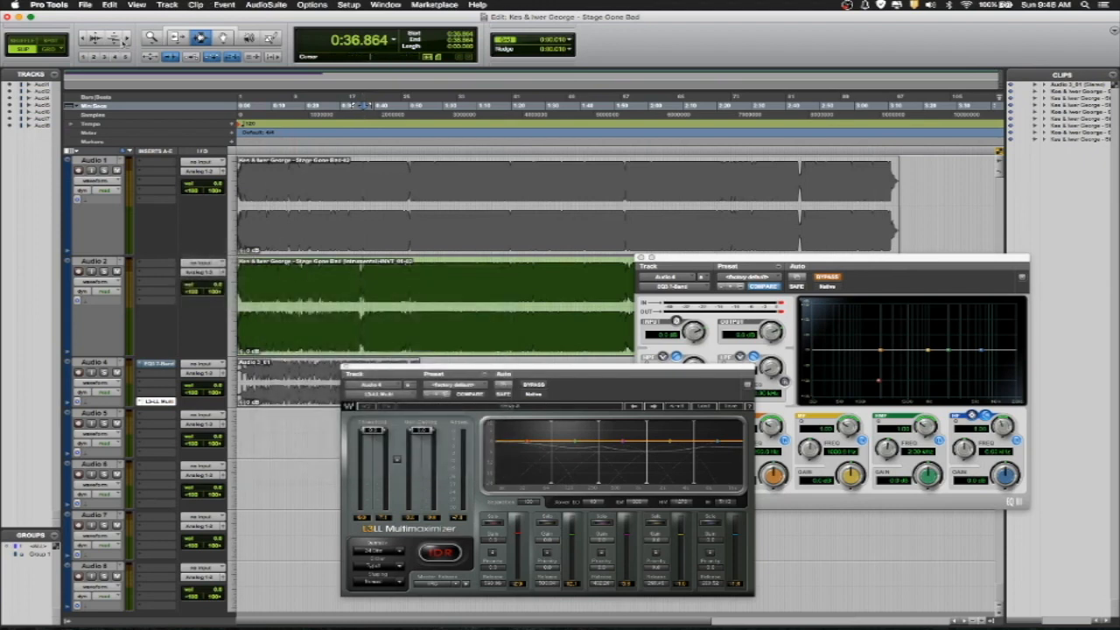
Zoom in on the waveforms around 0:36.9 and close the EQ3 7-Band window covering Audio 2.
drag(127, 40, 561, 178)
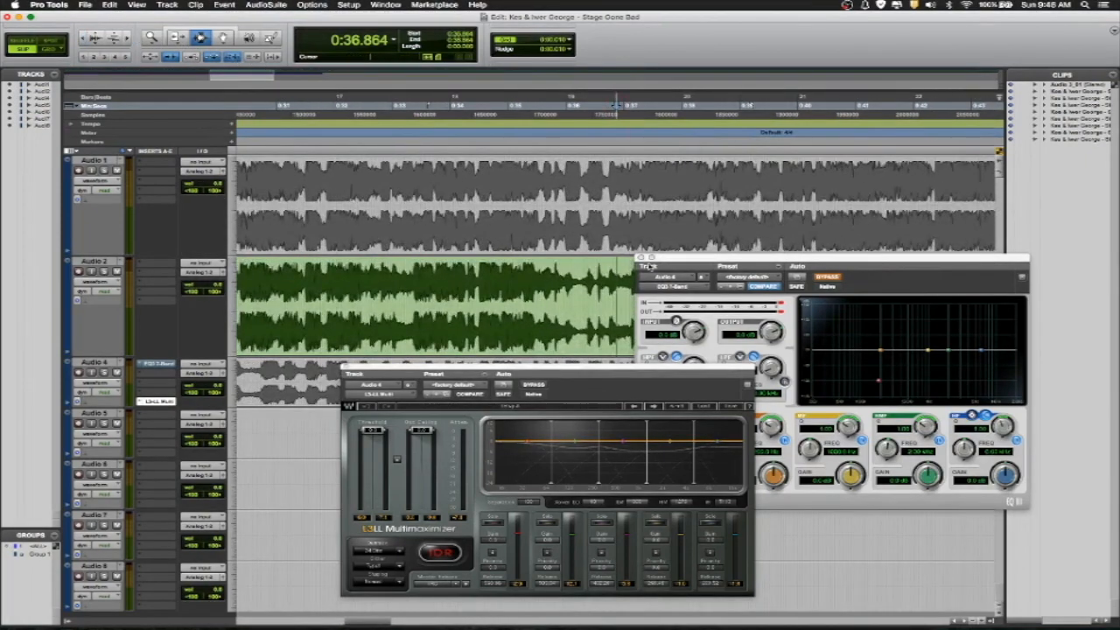
click(641, 259)
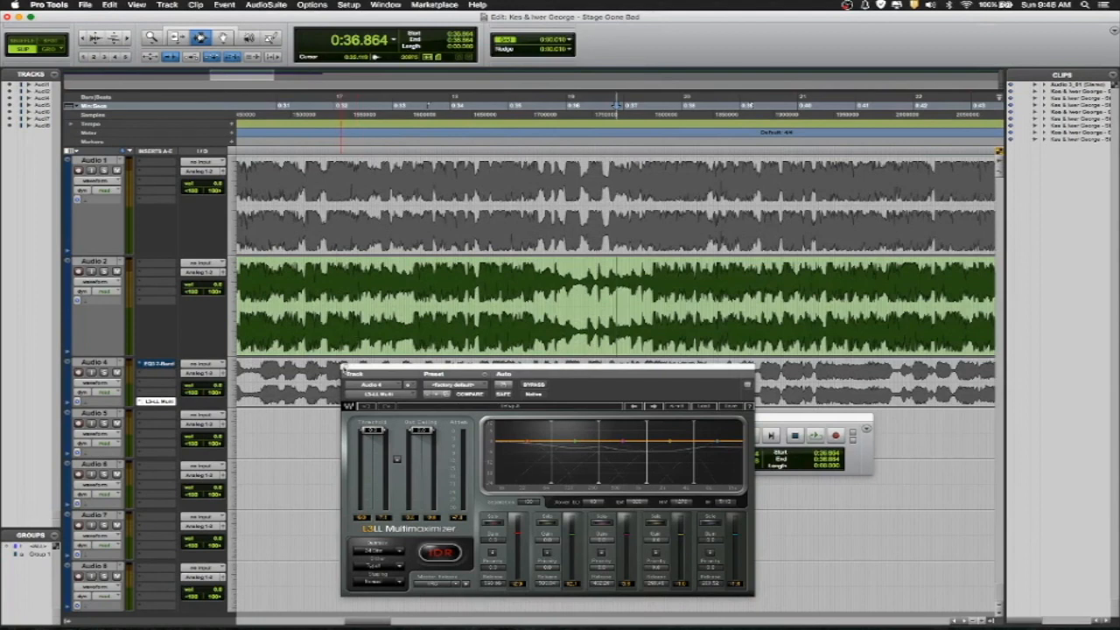
Close the L3-LL Multimaximizer window and audition Audio 2 from 0:35.813 and from 0:36.001.
click(344, 366)
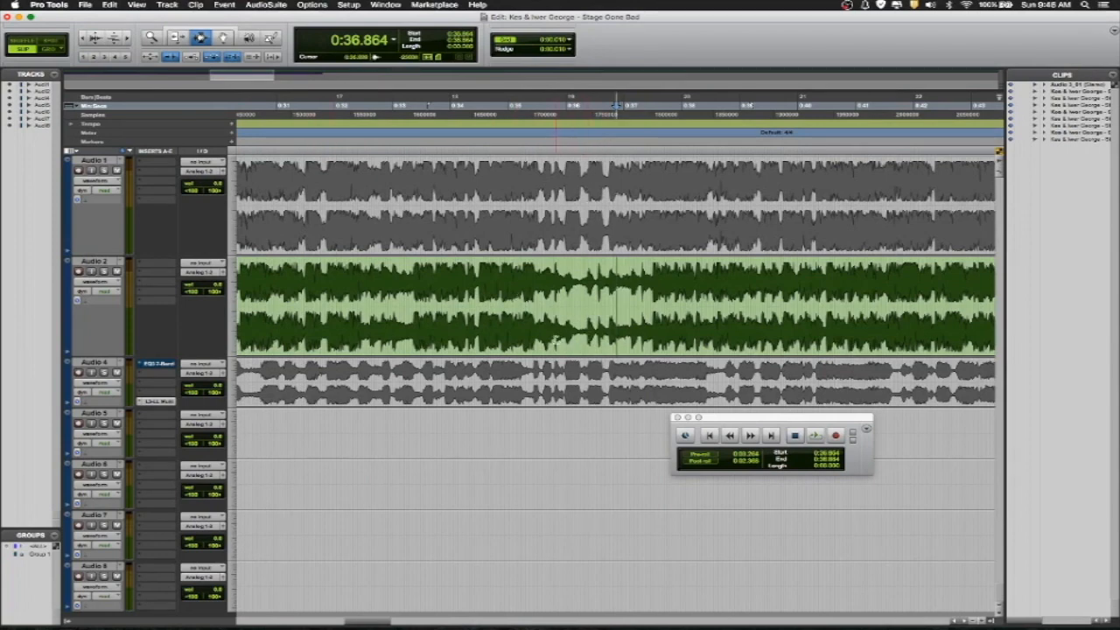
click(553, 342)
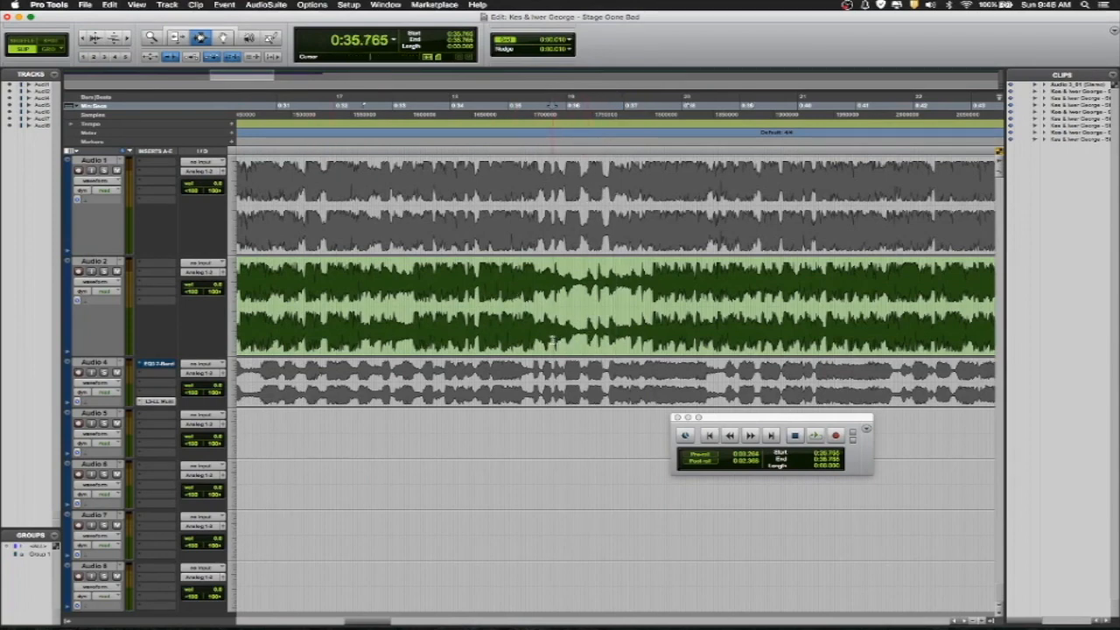
click(554, 341)
key(space)
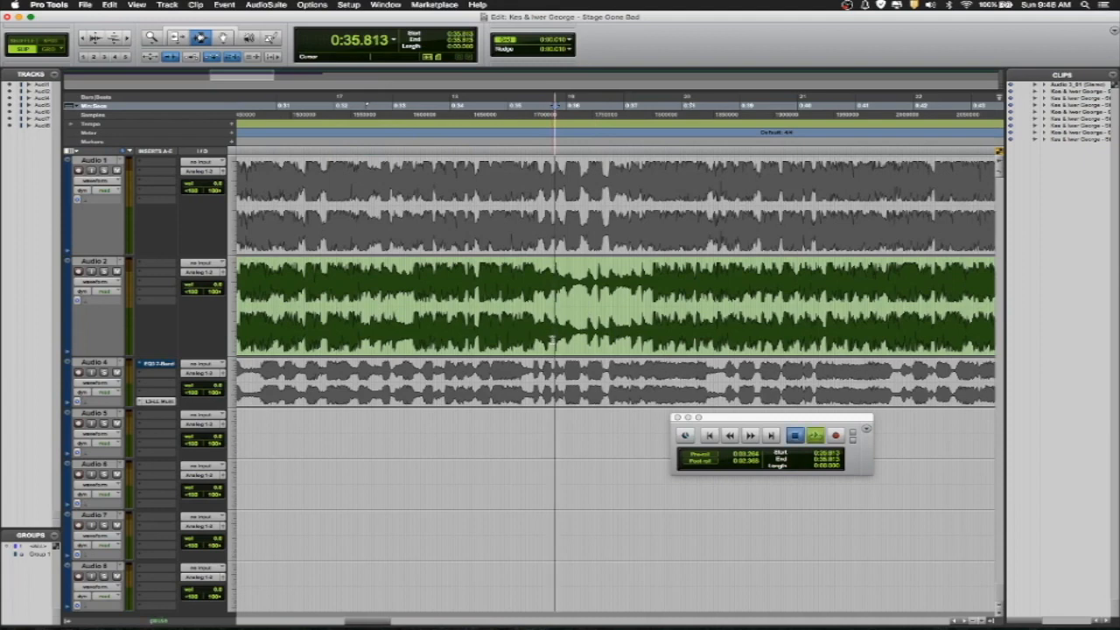
key(space)
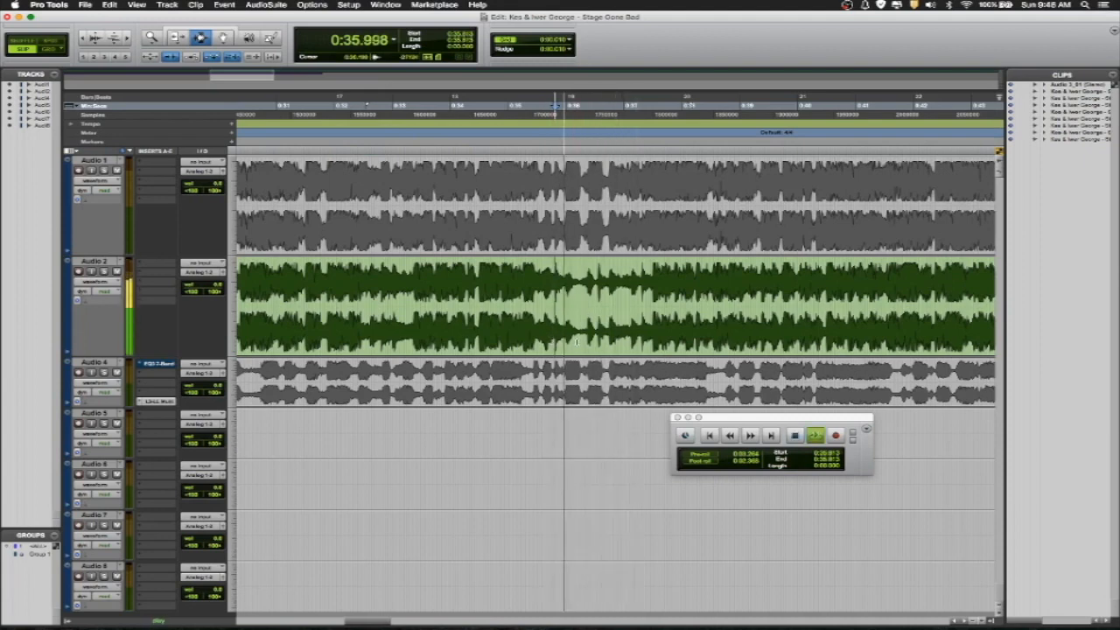
click(561, 341)
click(565, 342)
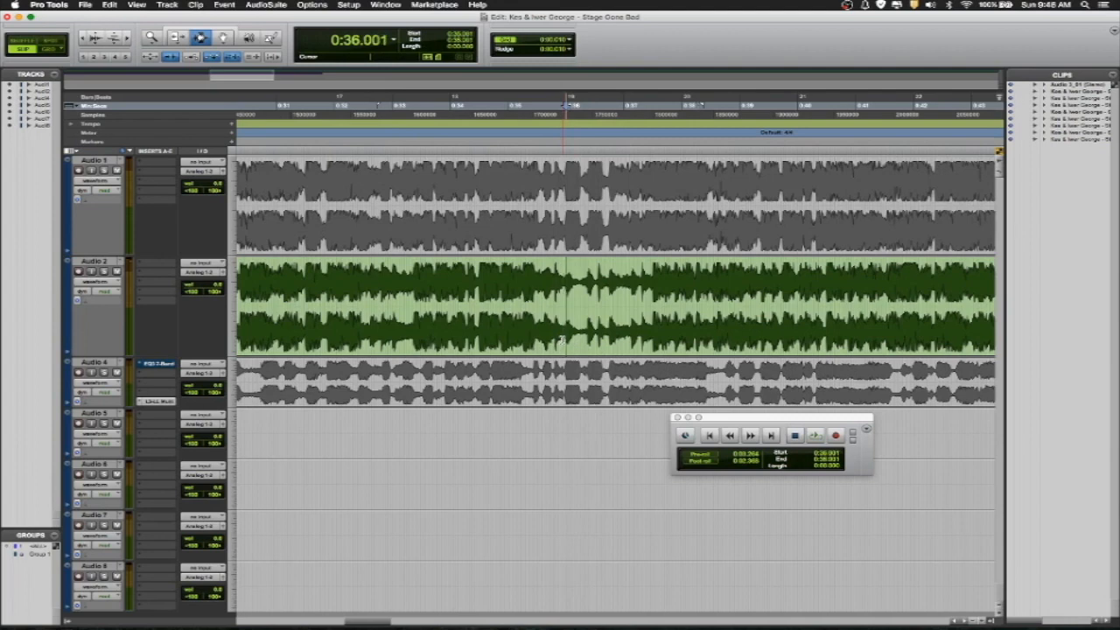
key(space)
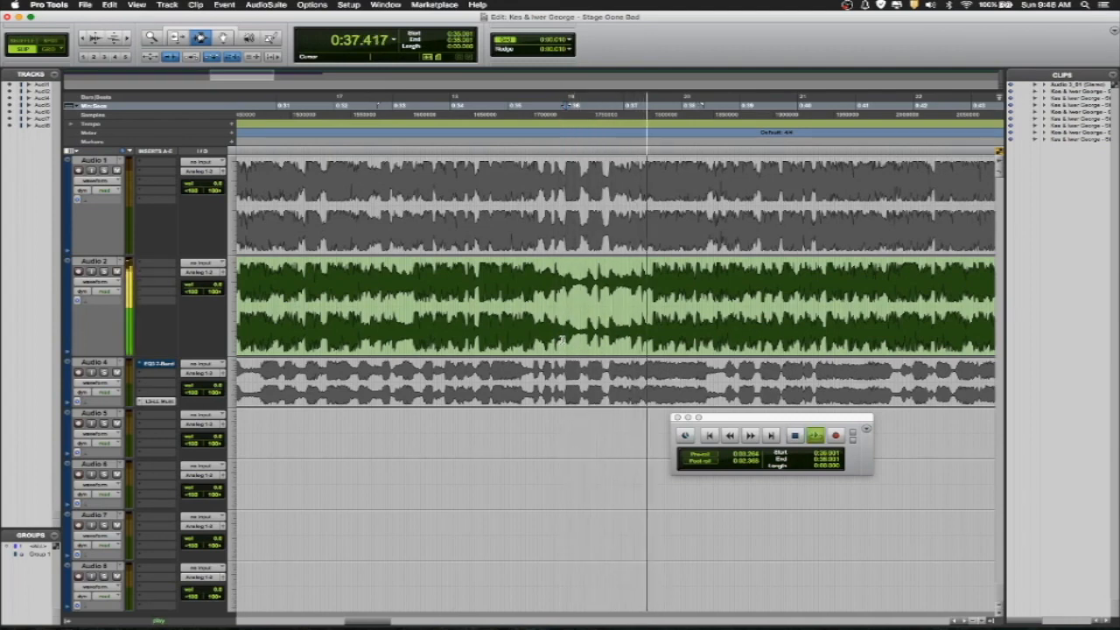
key(space)
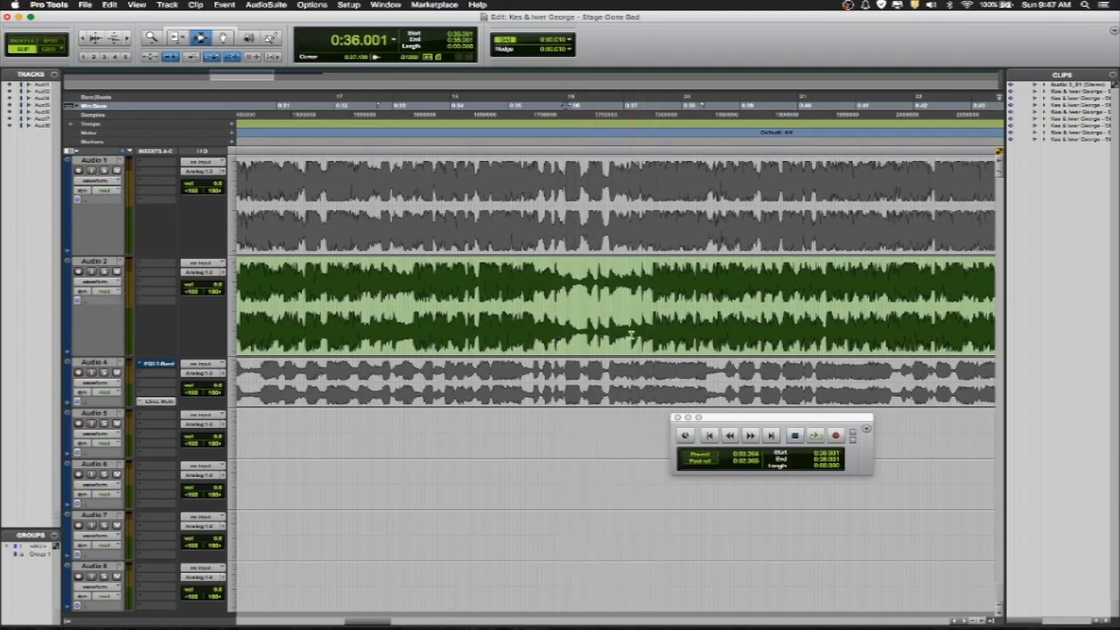
Audition the Audio 2 passage from 0:36.001 to 0:37.499, and a shorter selection ending at 0:36.752.
shift+click(645, 336)
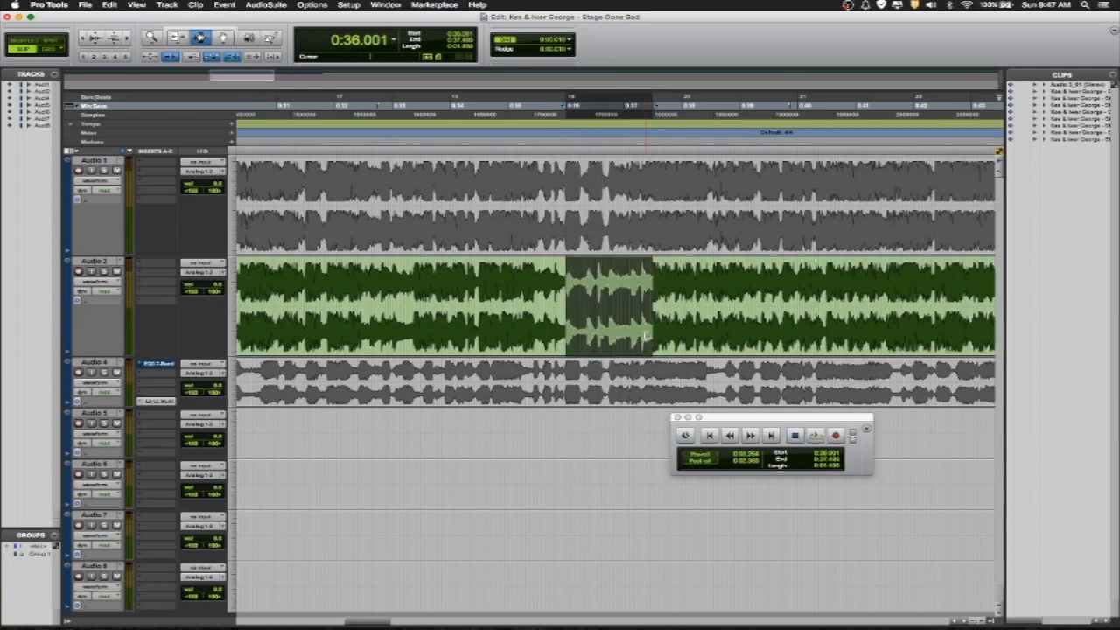
key(space)
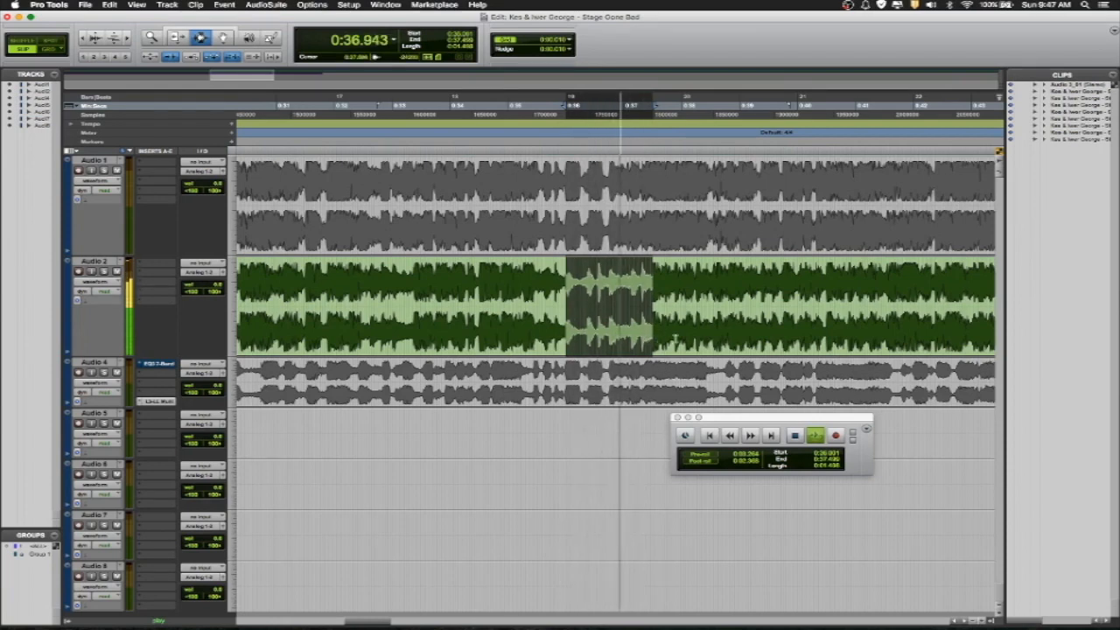
drag(656, 333, 609, 323)
key(space)
key(space)
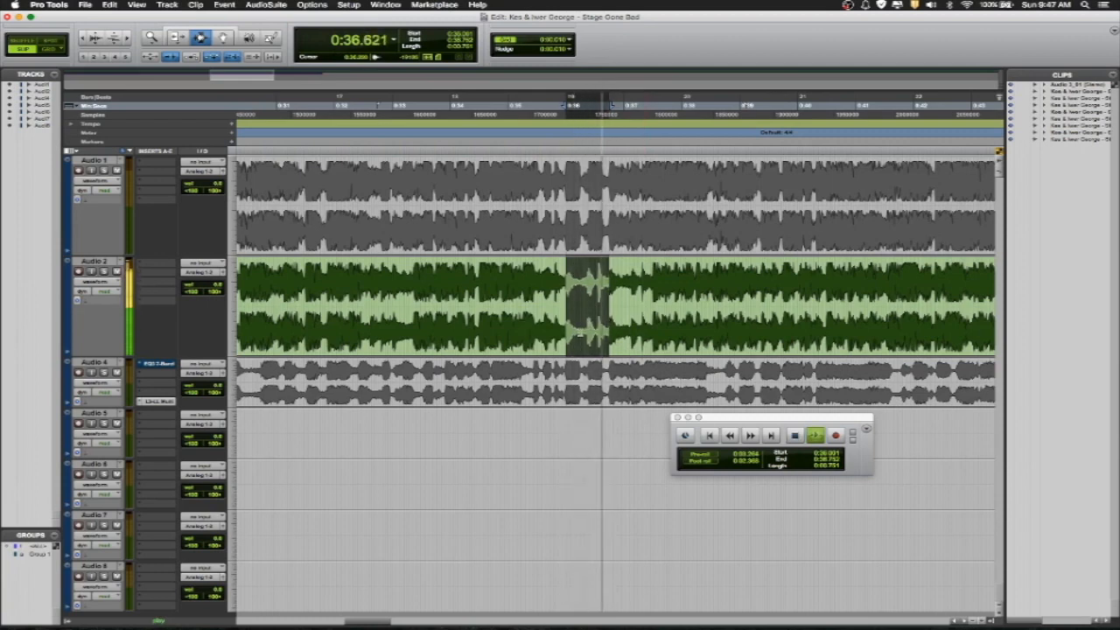
click(595, 329)
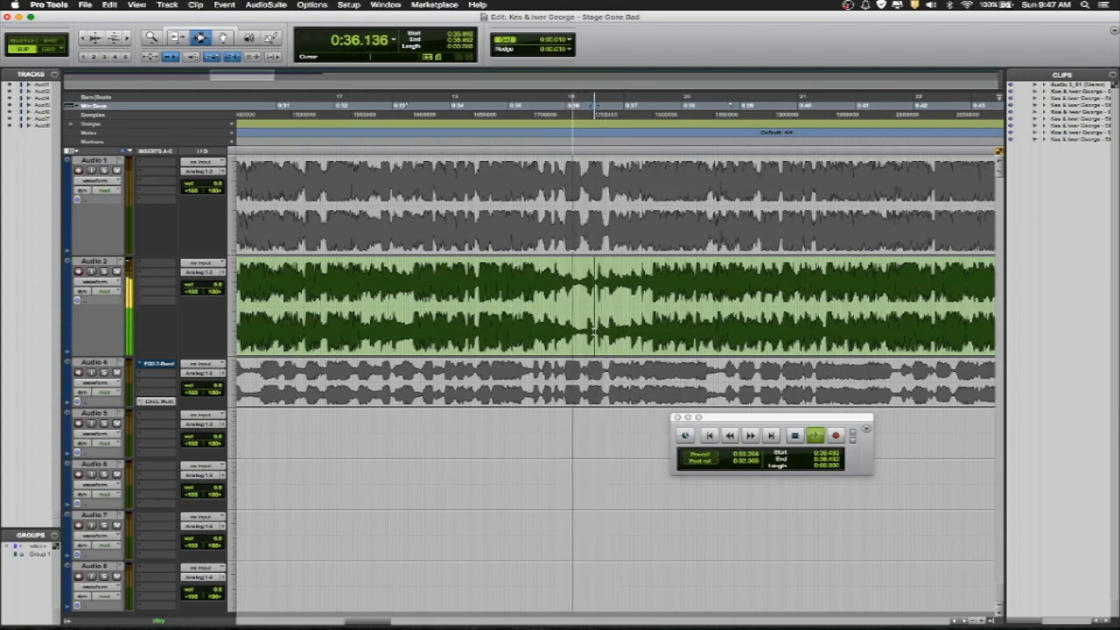
key(space)
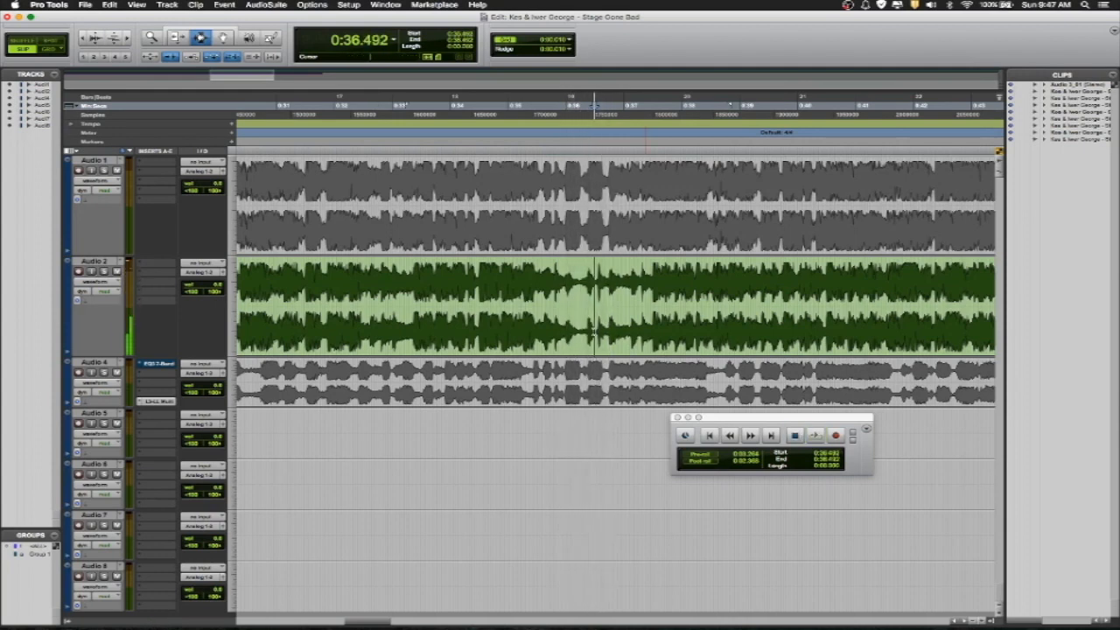
Try separating the Audio 2 passage from 0:35.813 to 0:37.499 into its own clip, and undo both splits.
click(554, 332)
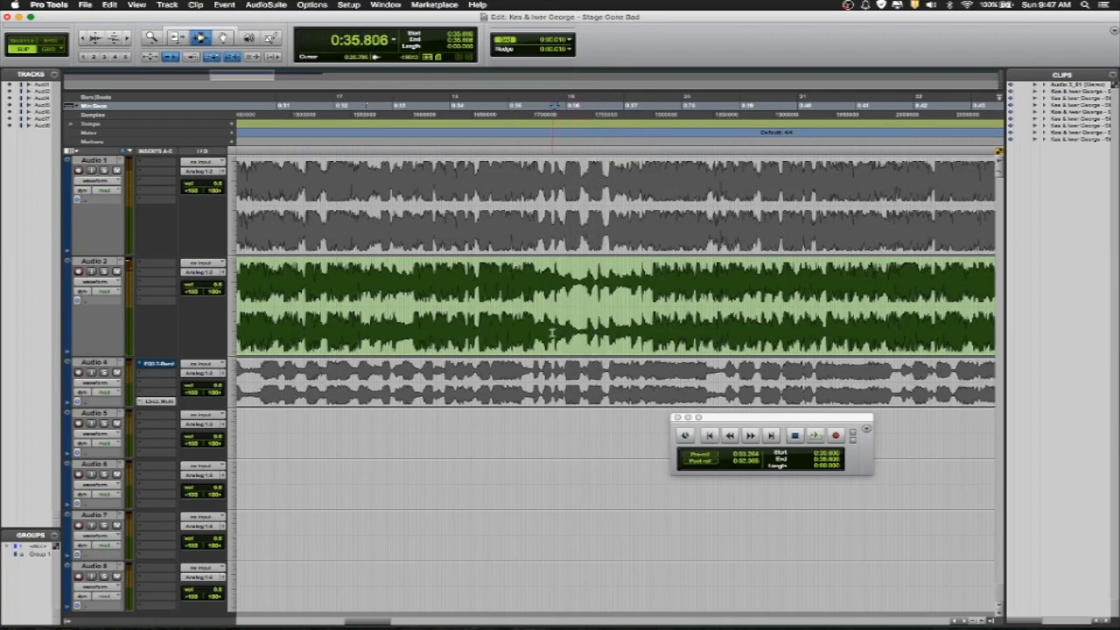
click(552, 332)
drag(552, 332, 650, 327)
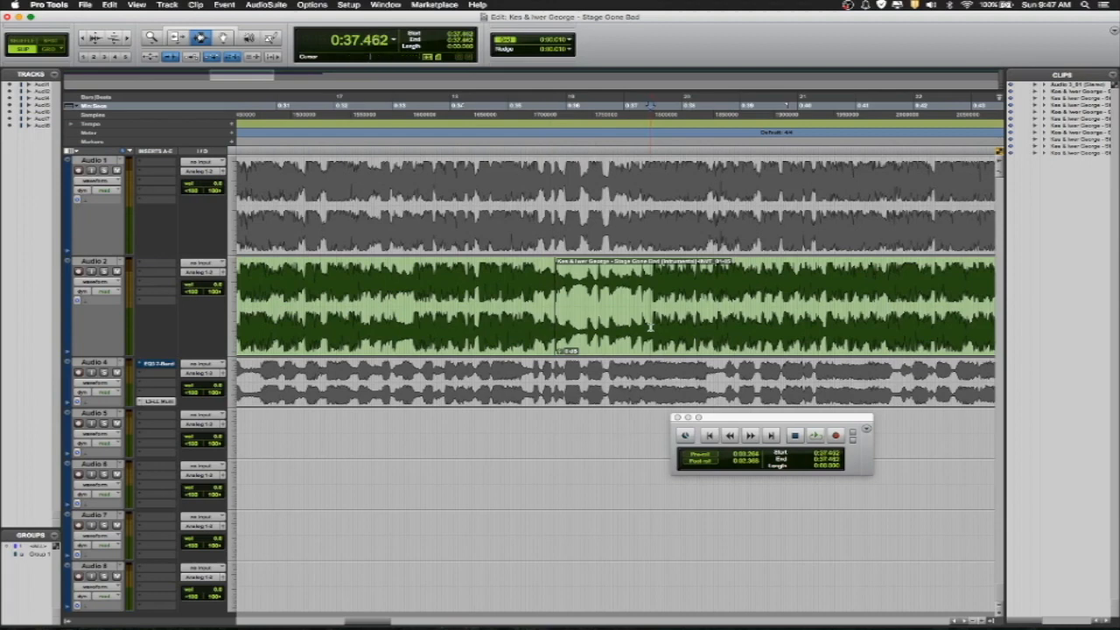
key(super+e)
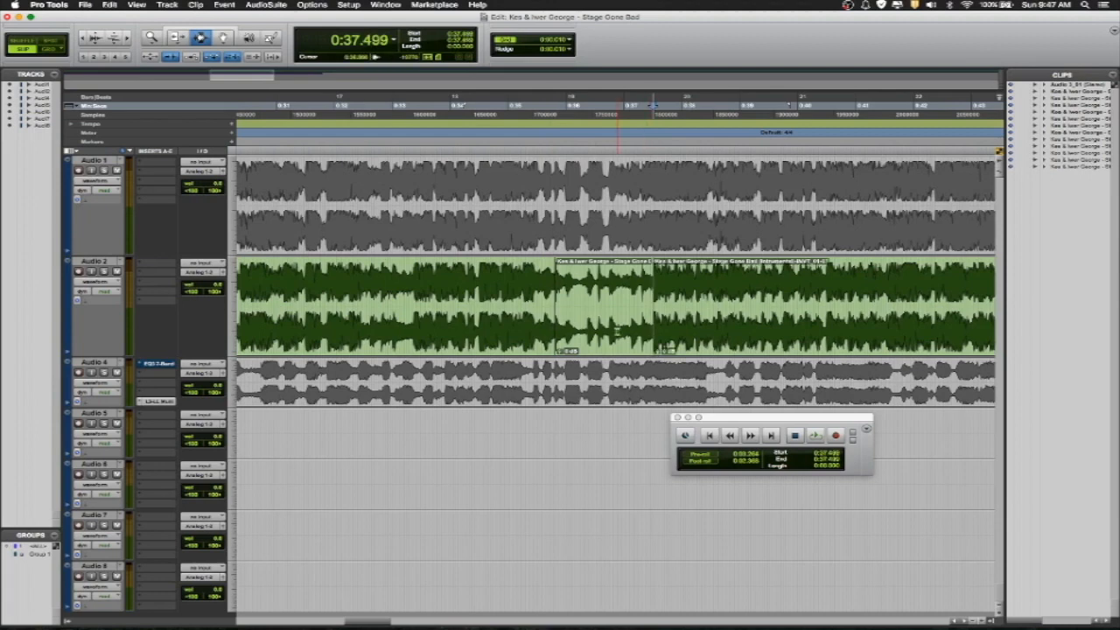
double_click(616, 331)
key(space)
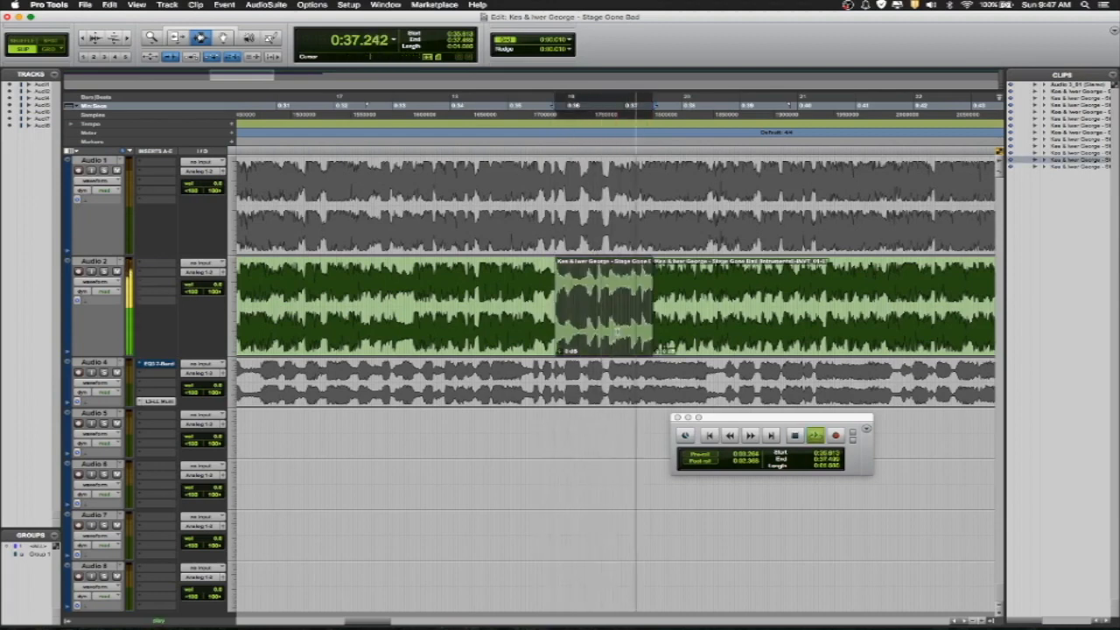
key(space)
key(super+z)
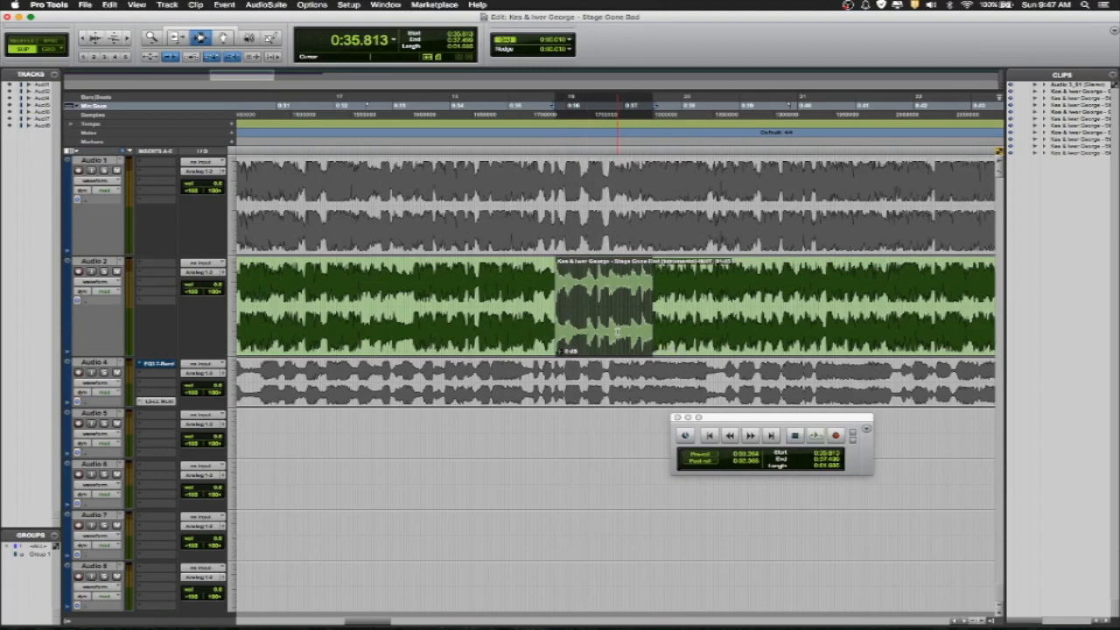
key(super+z)
Separate the Audio 2 passage from 0:36.001 to 0:37.499 into its own clip and audition it.
click(526, 321)
key(space)
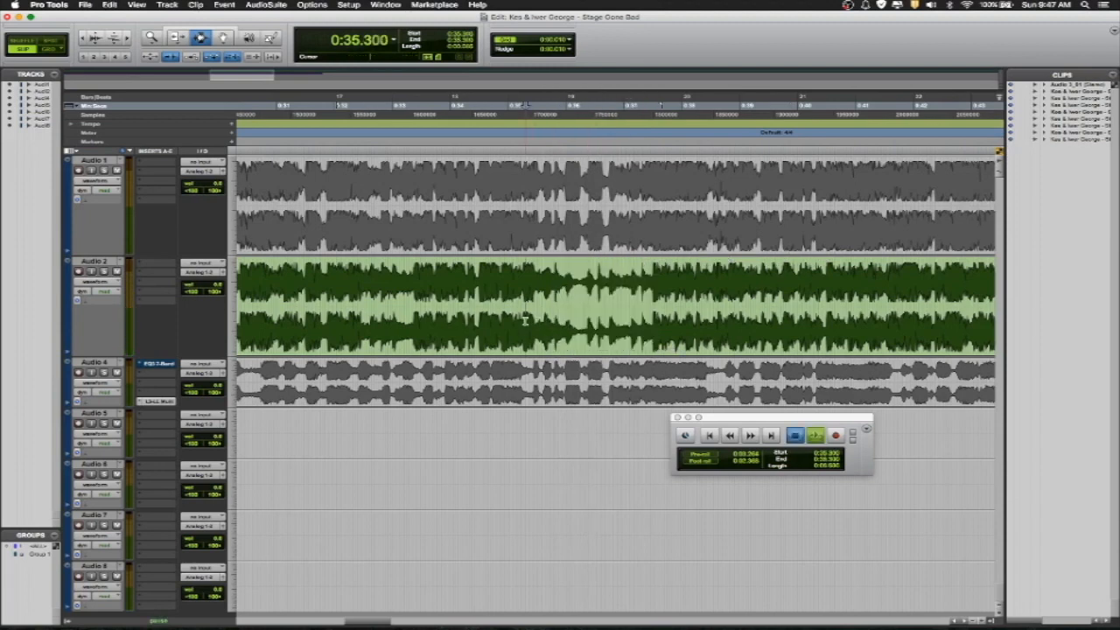
key(space)
key(space)
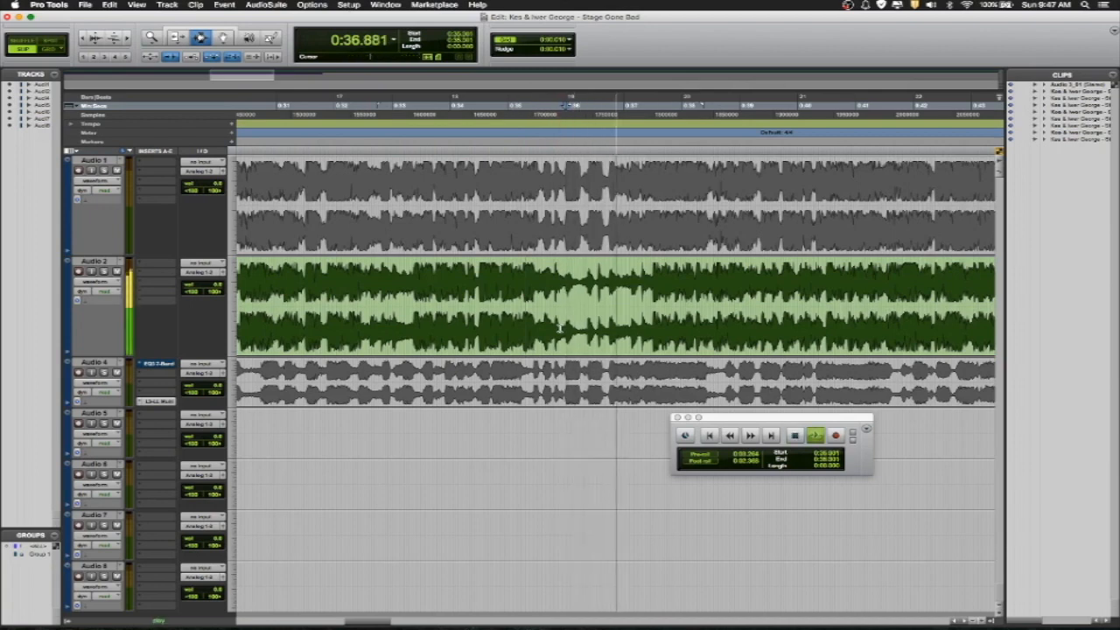
key(space)
shift+click(649, 328)
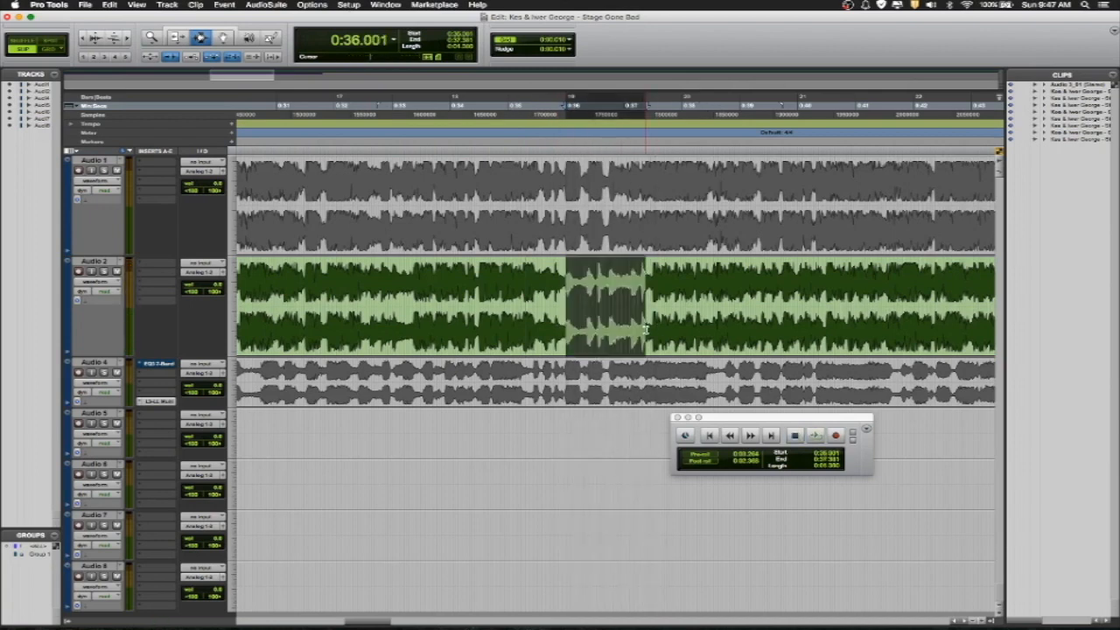
key(space)
key(super+e)
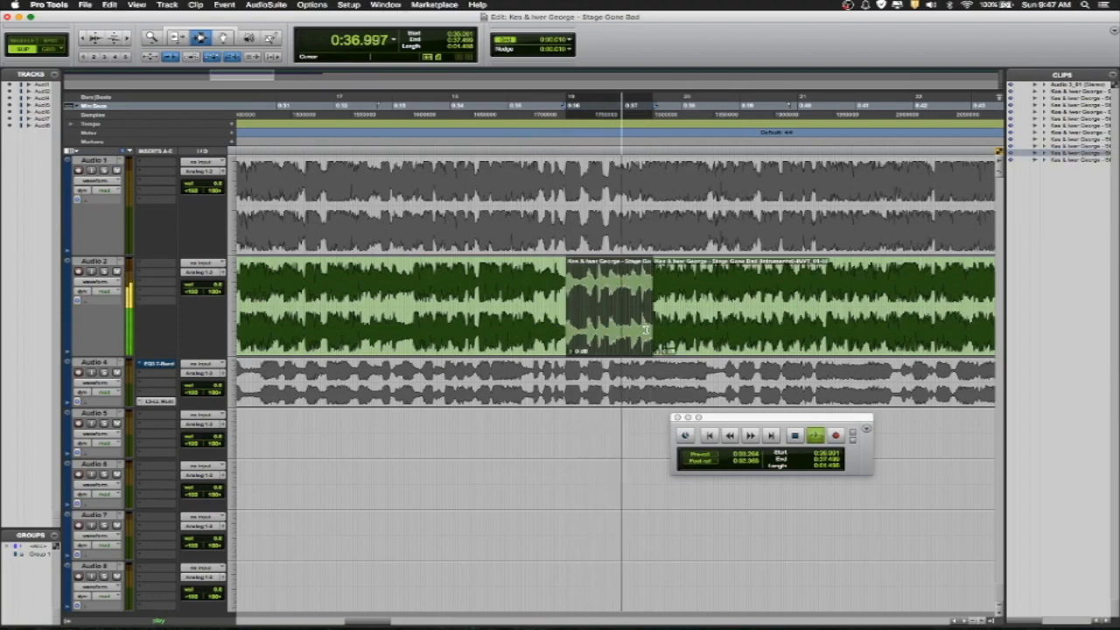
key(space)
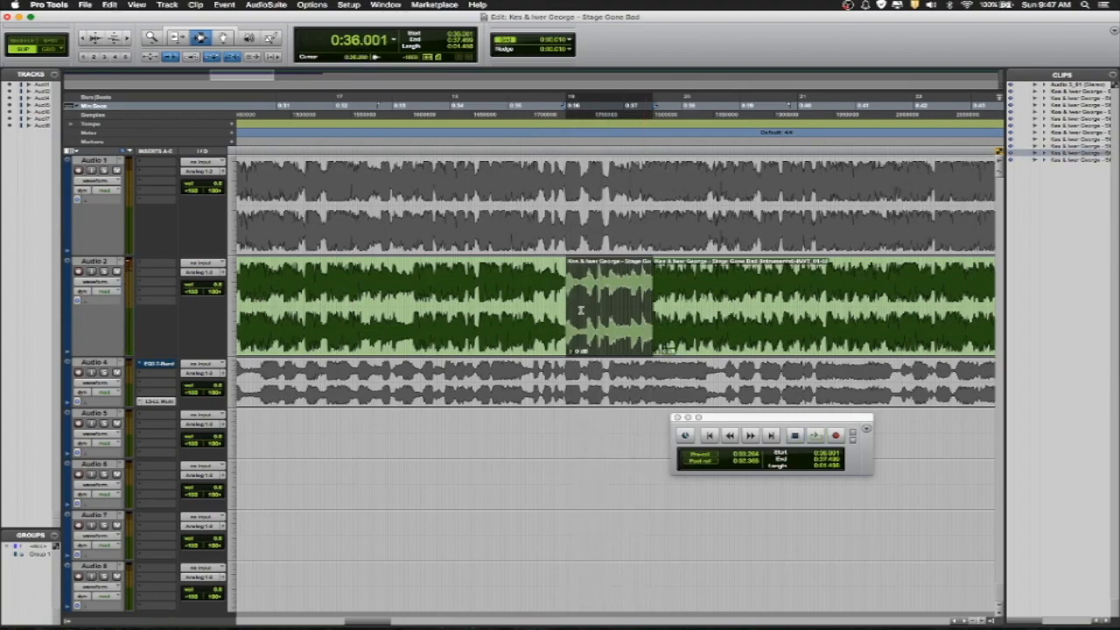
Paste a copy of the separated passage into the empty area of Audio 2 at 3:16.756, past the song's end.
scroll(612, 320, right, 10)
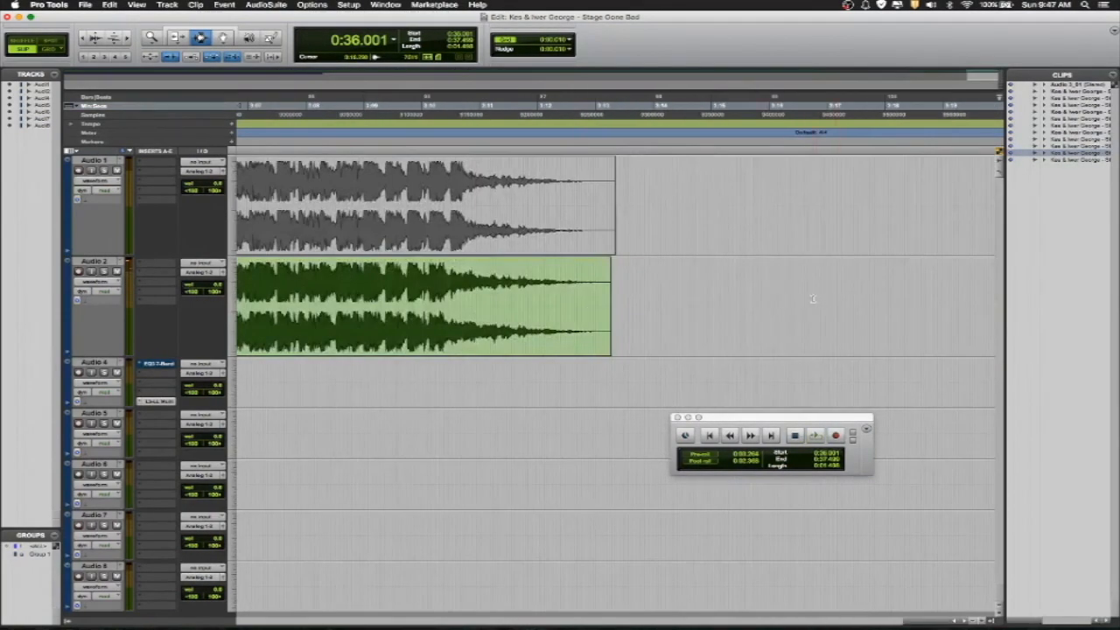
click(812, 298)
key(super+v)
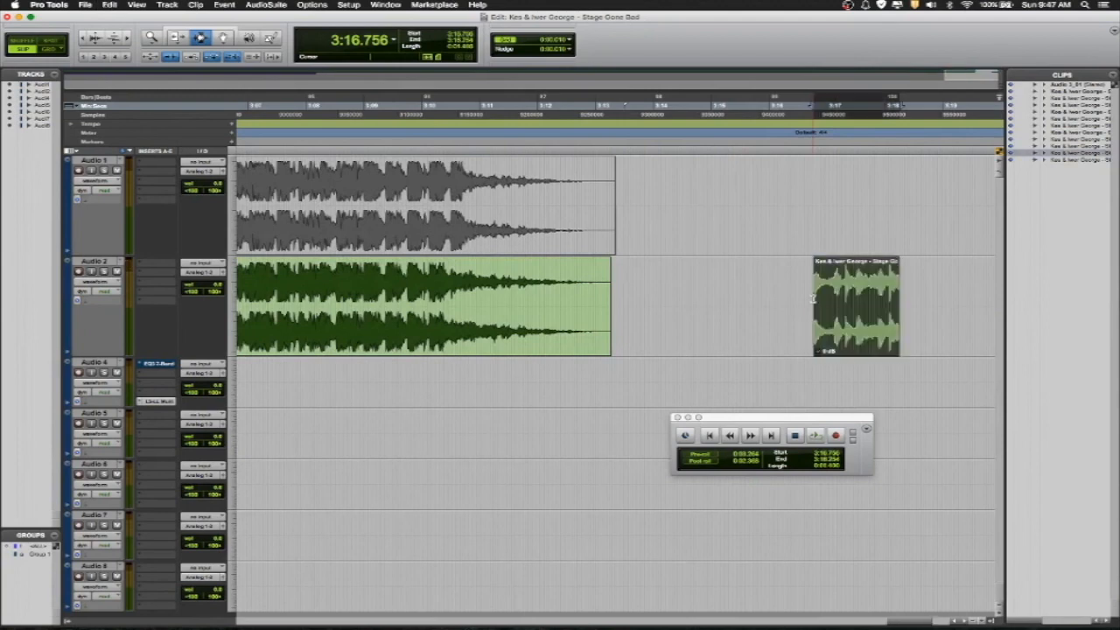
Audition the pasted clip on Audio 2 from its beginning at 3:16.756.
click(125, 37)
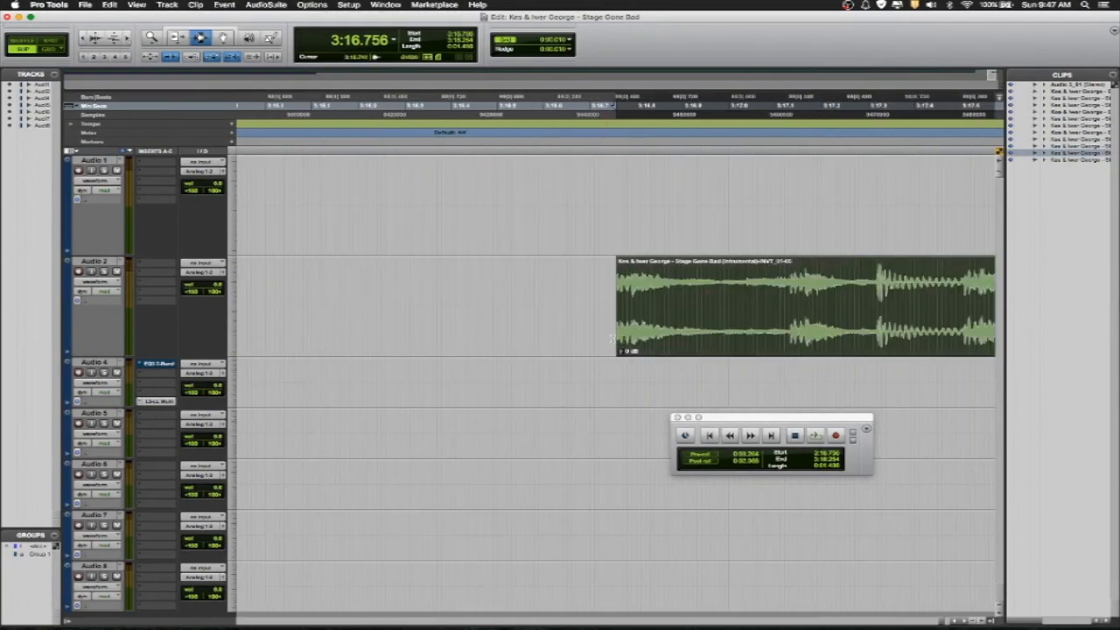
scroll(611, 317, right, 10)
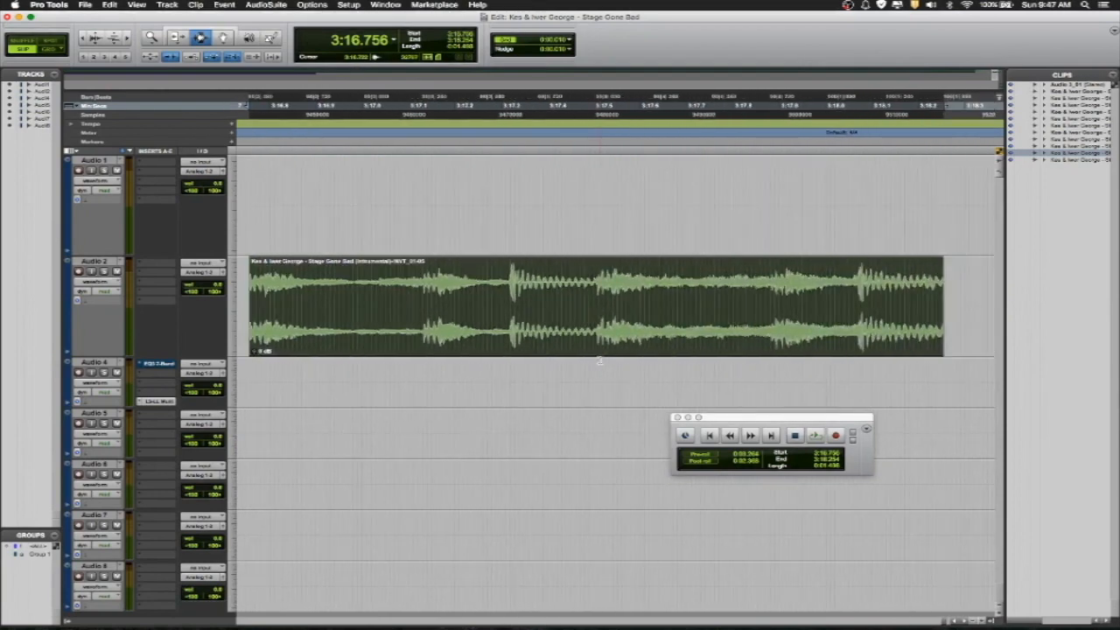
click(243, 326)
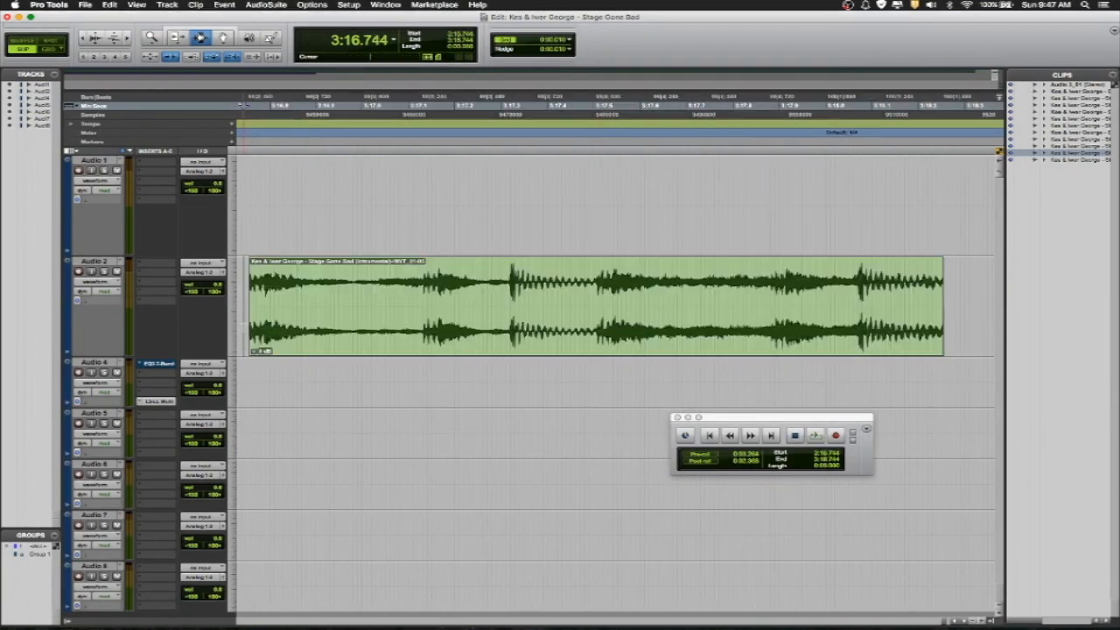
key(Tab)
key(space)
key(space)
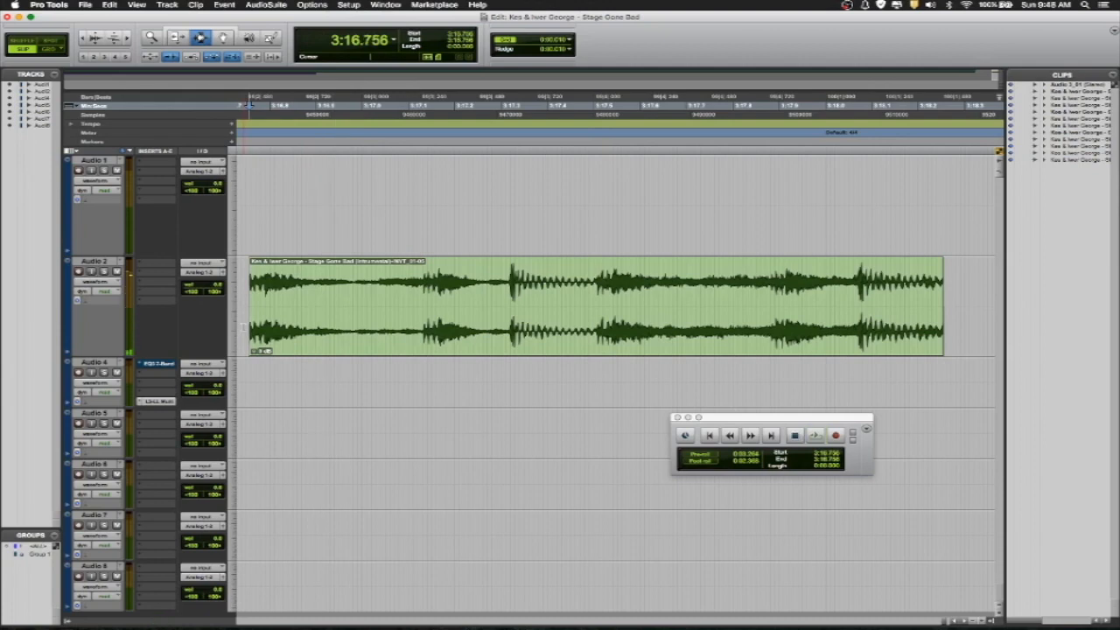
Locate the hit at 3:17.133 in the pasted clip and copy the section from there to 3:17.318.
click(416, 326)
key(Tab)
key(space)
key(space)
key(space)
key(space)
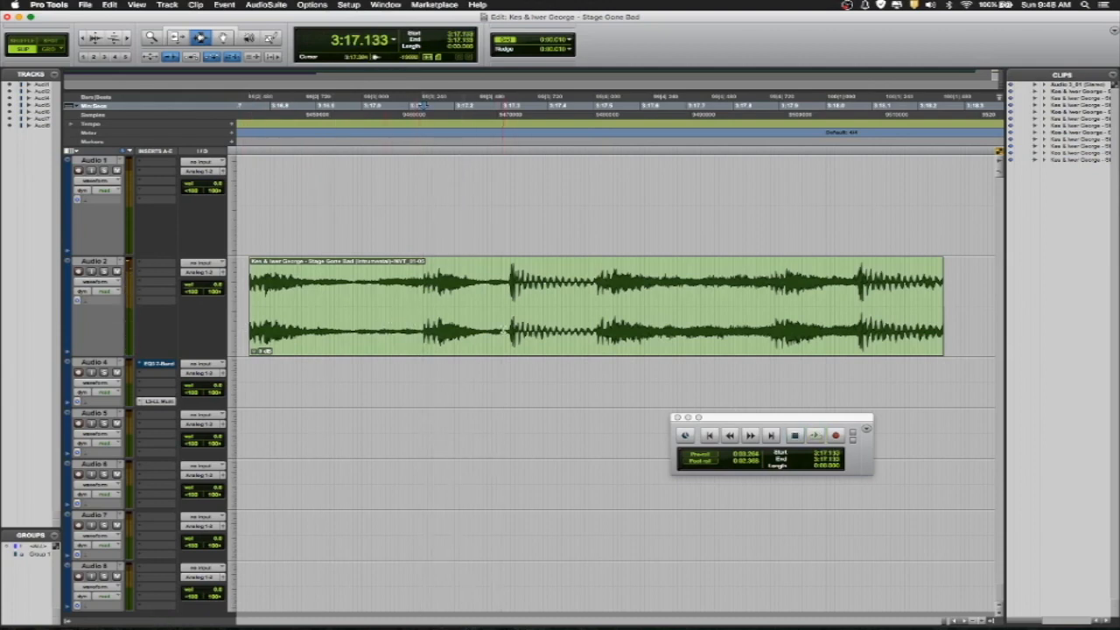
shift+click(506, 330)
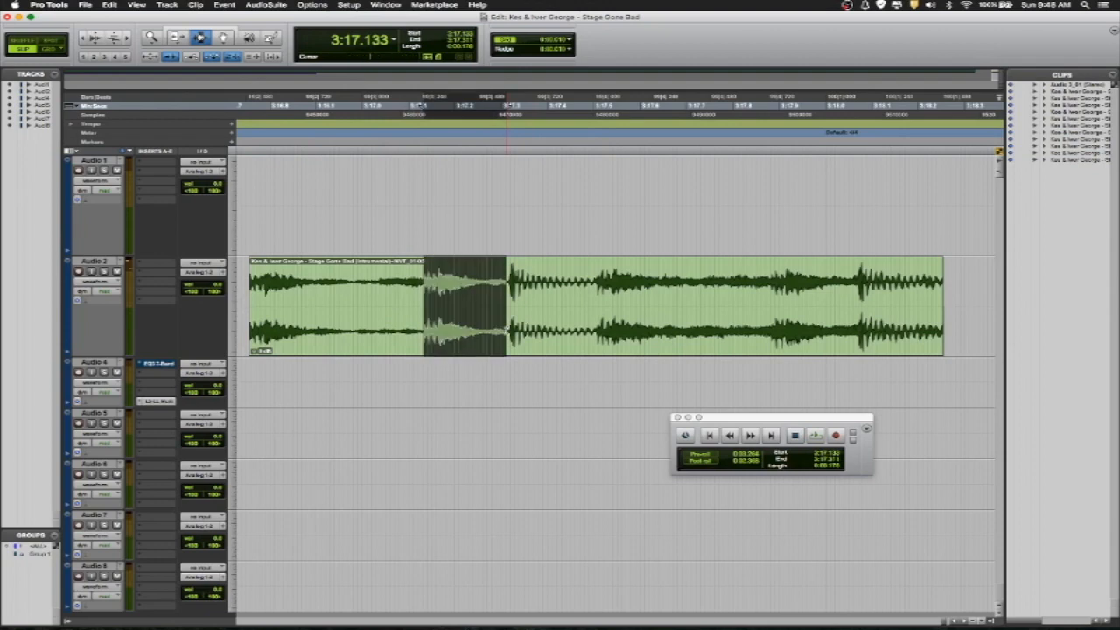
key(shift+Tab)
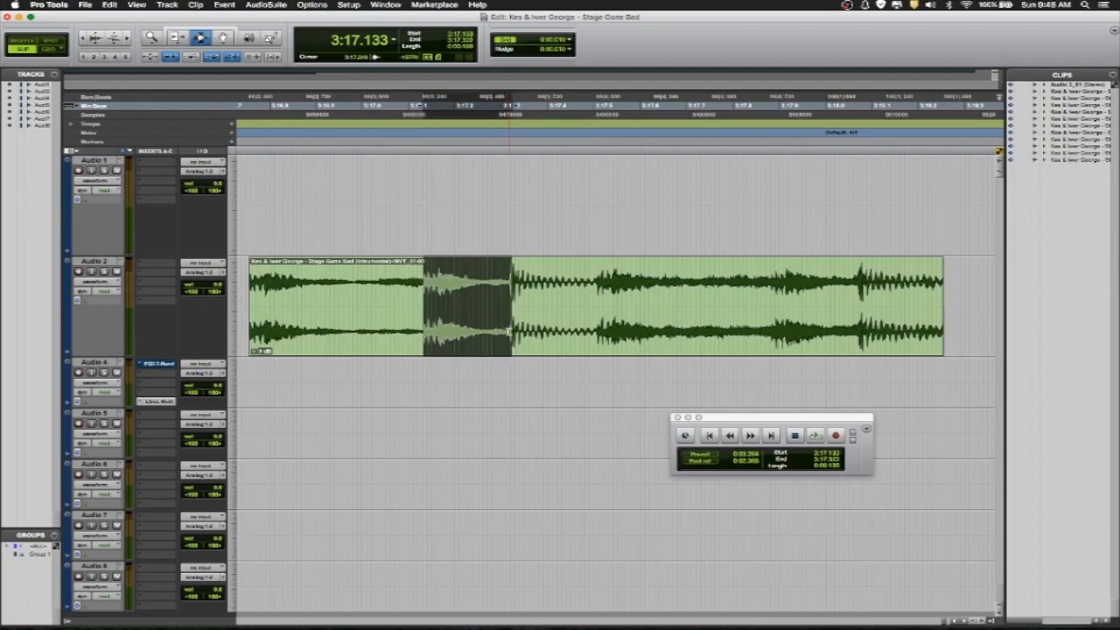
shift+click(509, 331)
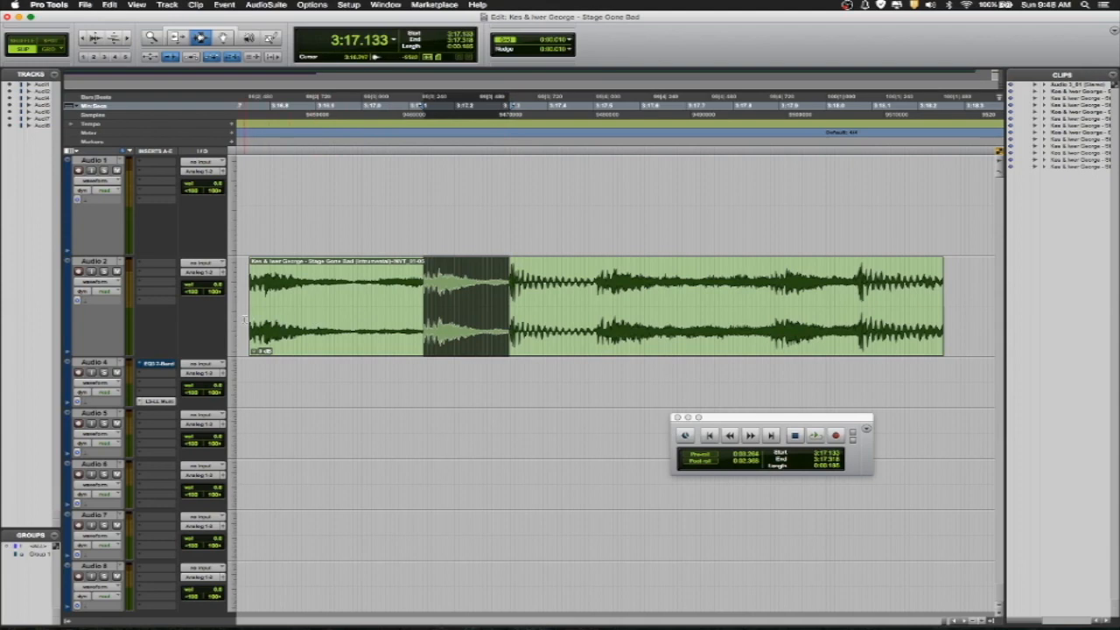
click(87, 4)
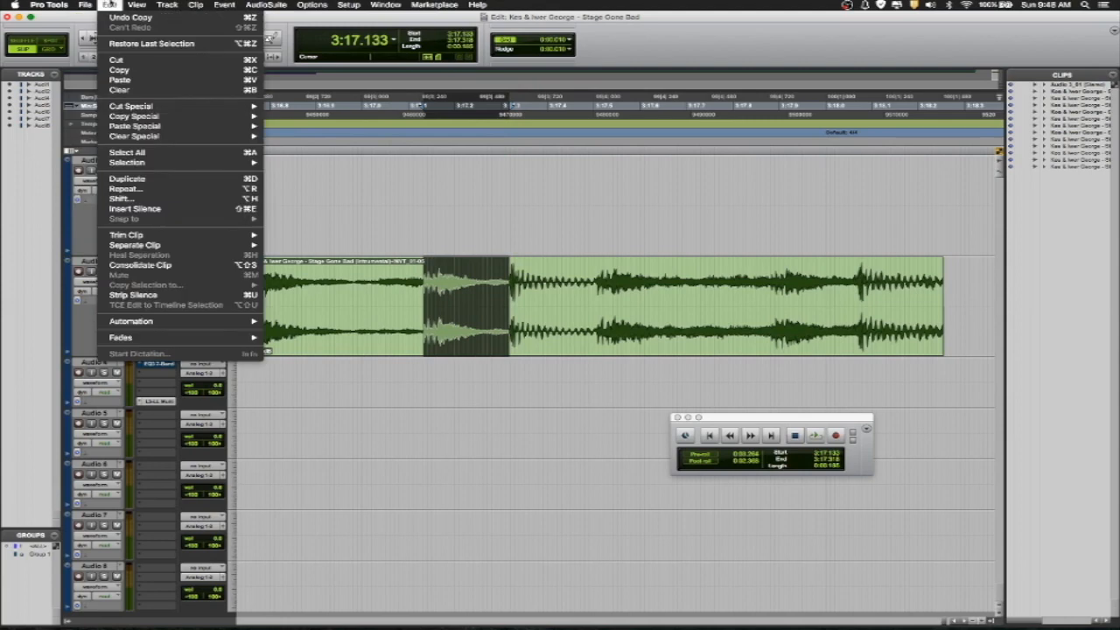
mouse_move(109, 4)
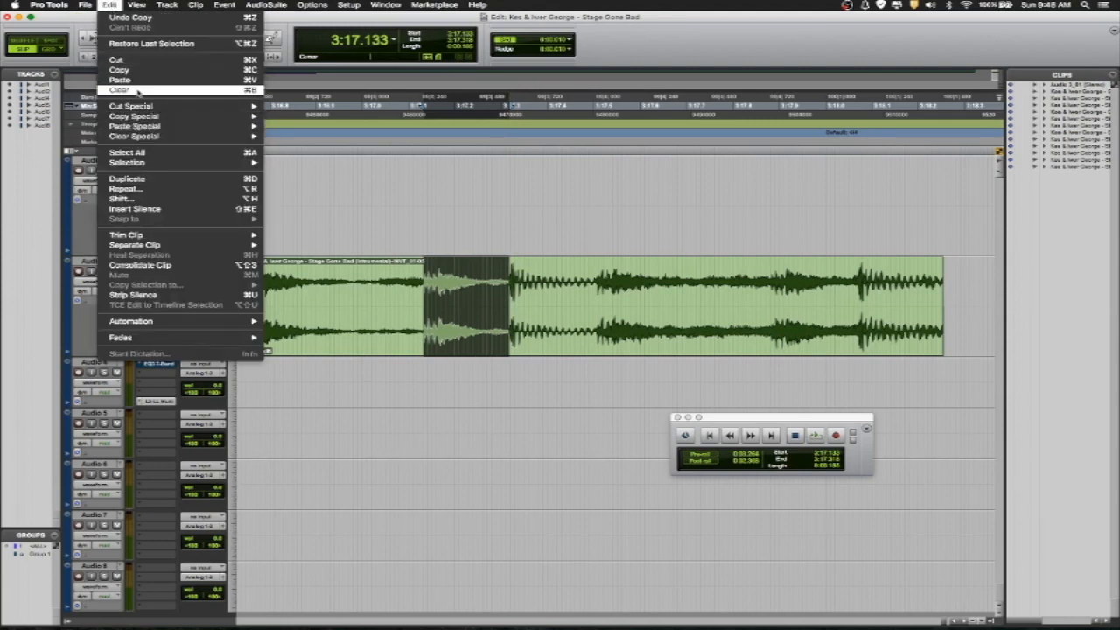
click(464, 272)
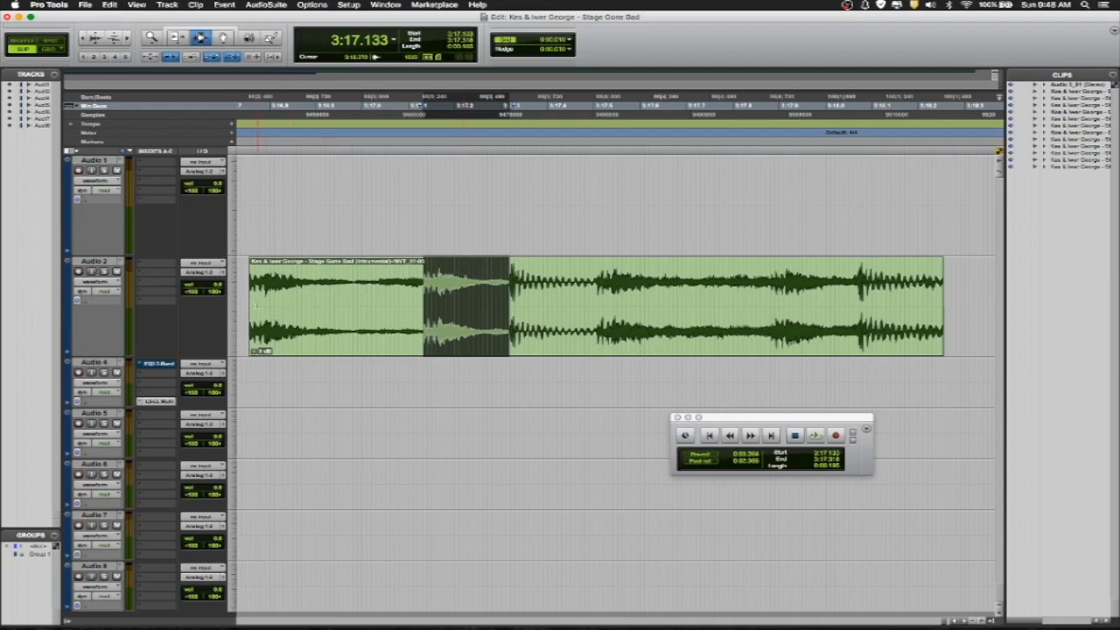
Paste the copied hit over the start of the Audio 2 clip at 3:16.756 and audition the whole passage.
click(240, 309)
key(Tab)
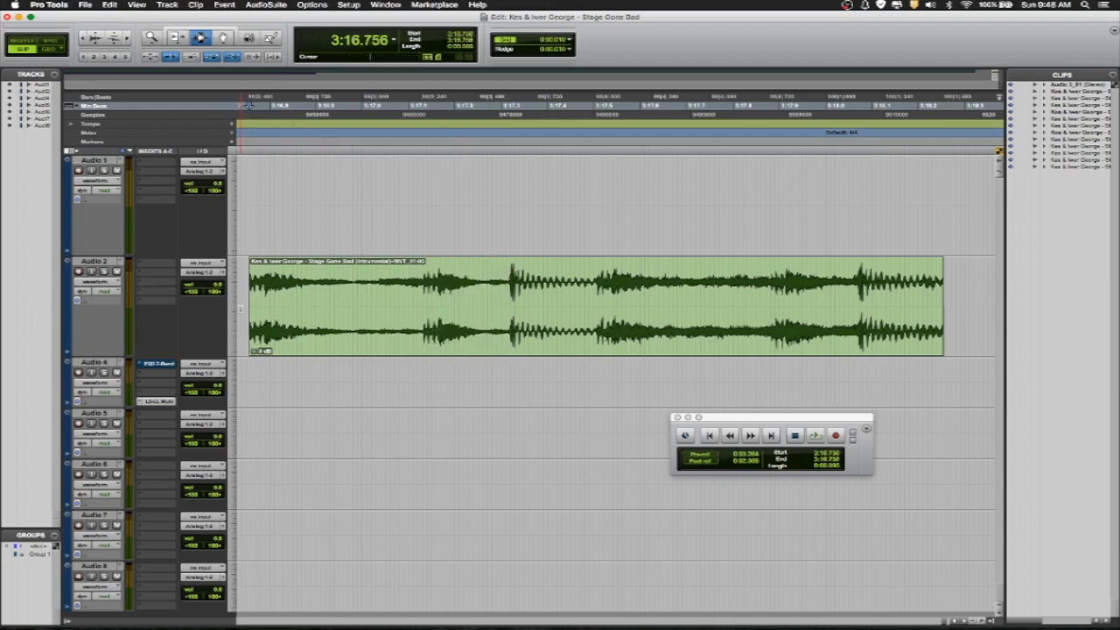
key(super+v)
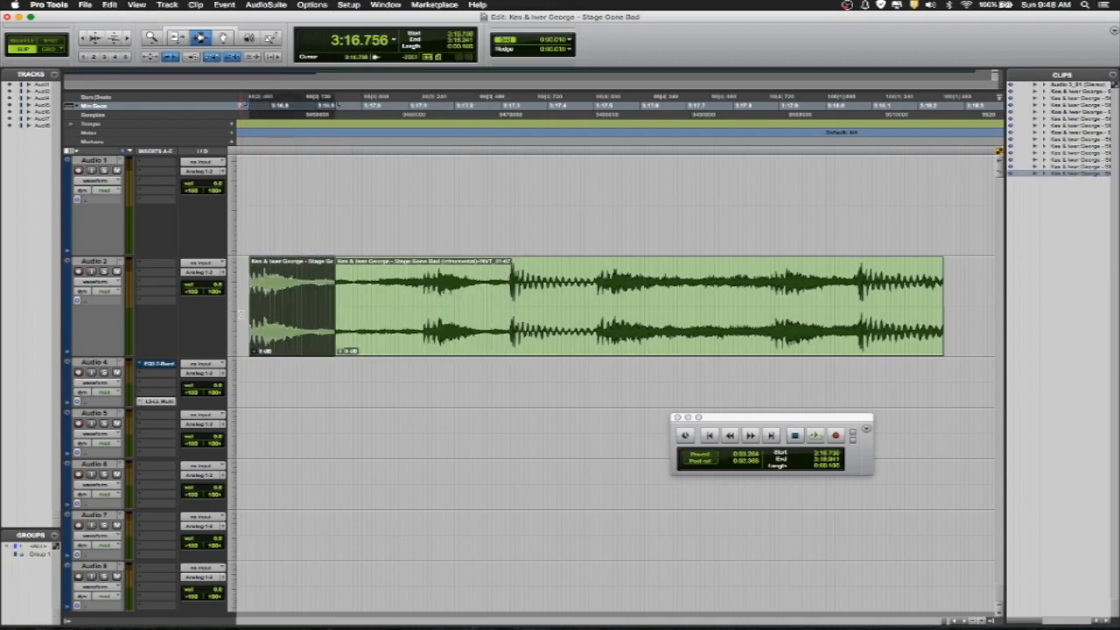
click(241, 314)
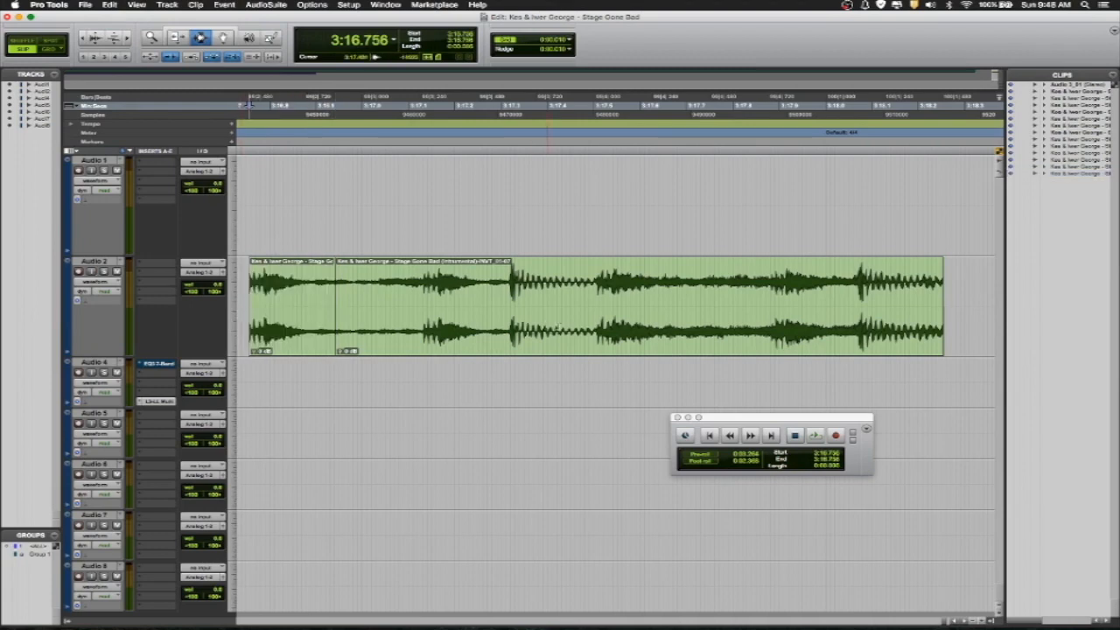
double_click(644, 329)
key(space)
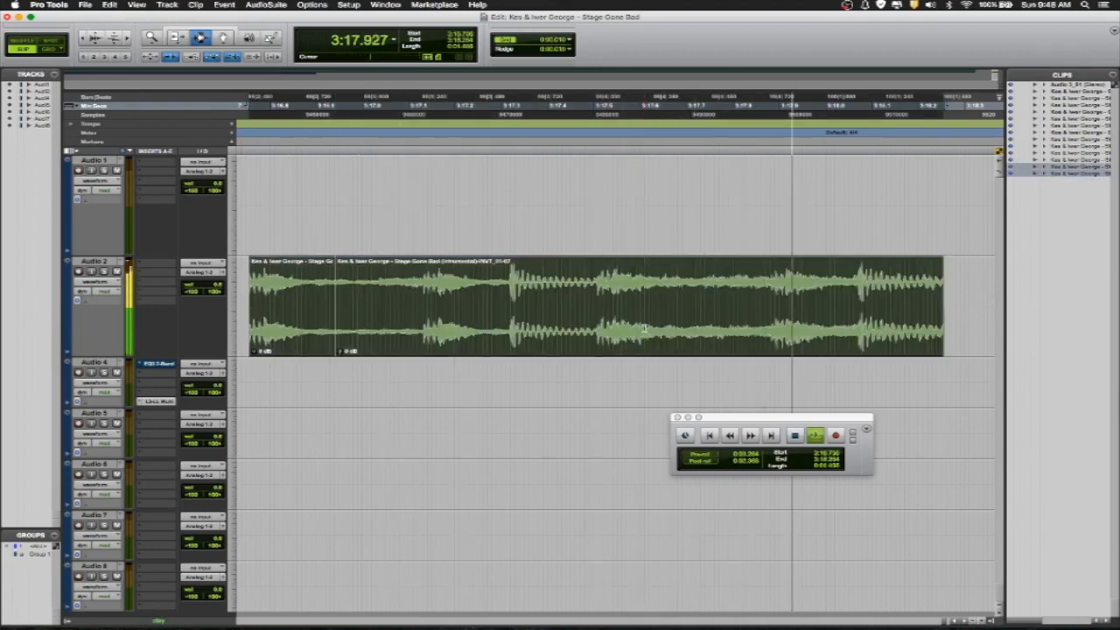
key(space)
Compare the passage with and without the pasted hit by undoing and redoing the paste while auditioning it.
key(super+z)
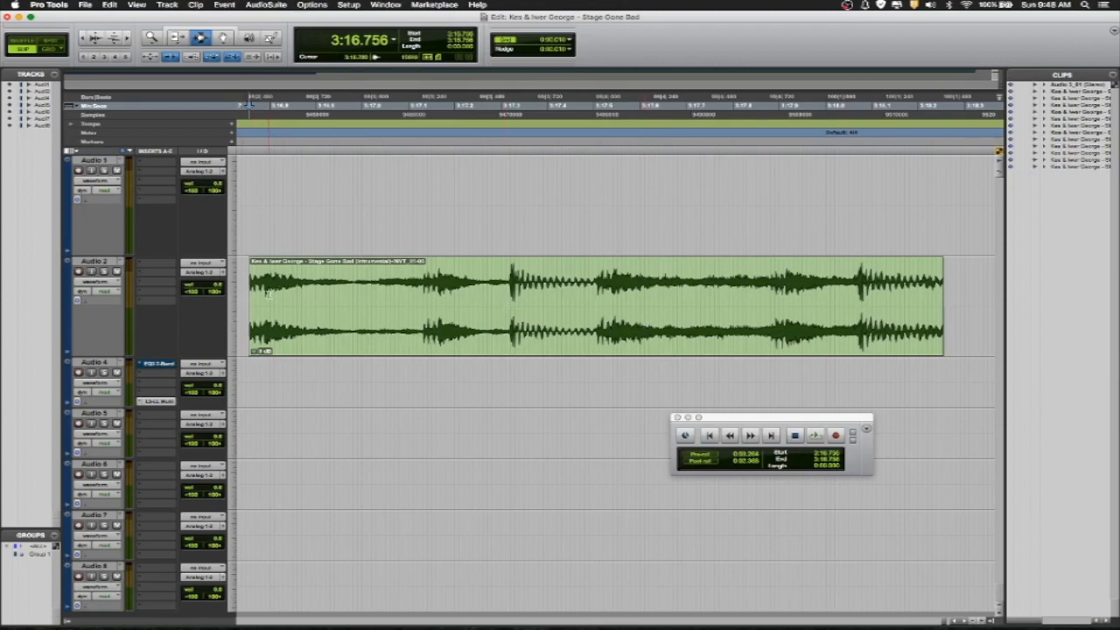
double_click(460, 325)
key(space)
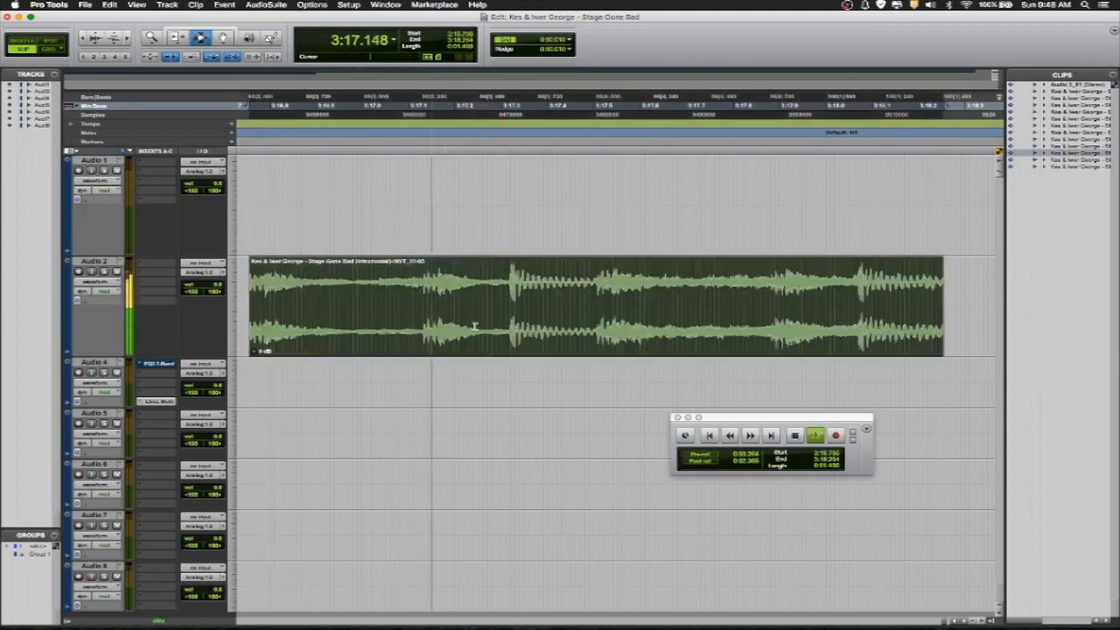
key(super+v)
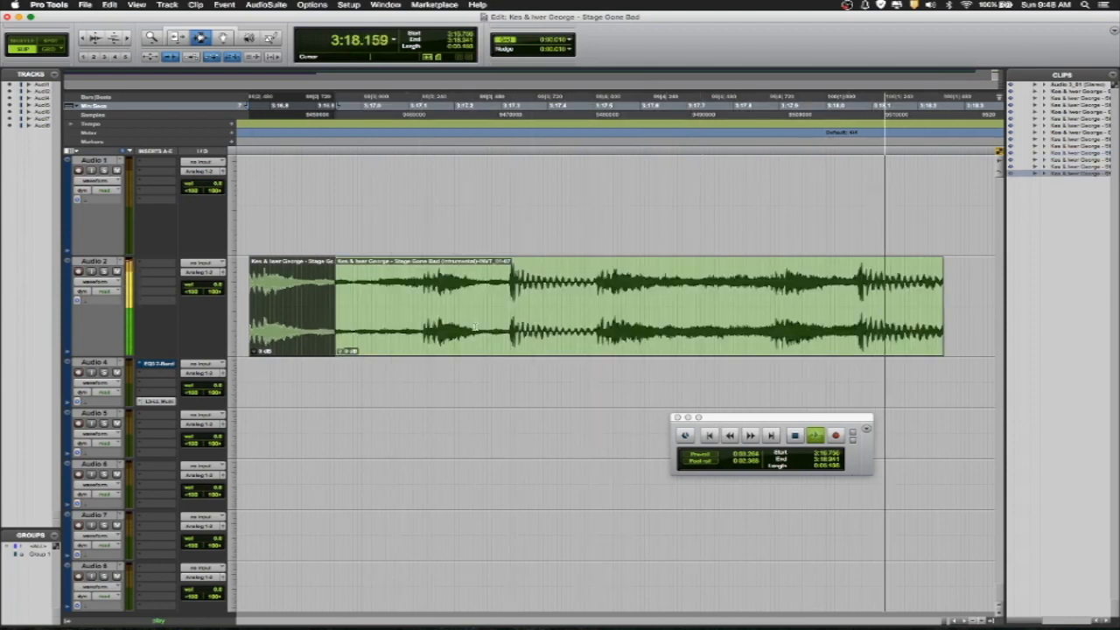
key(super+z)
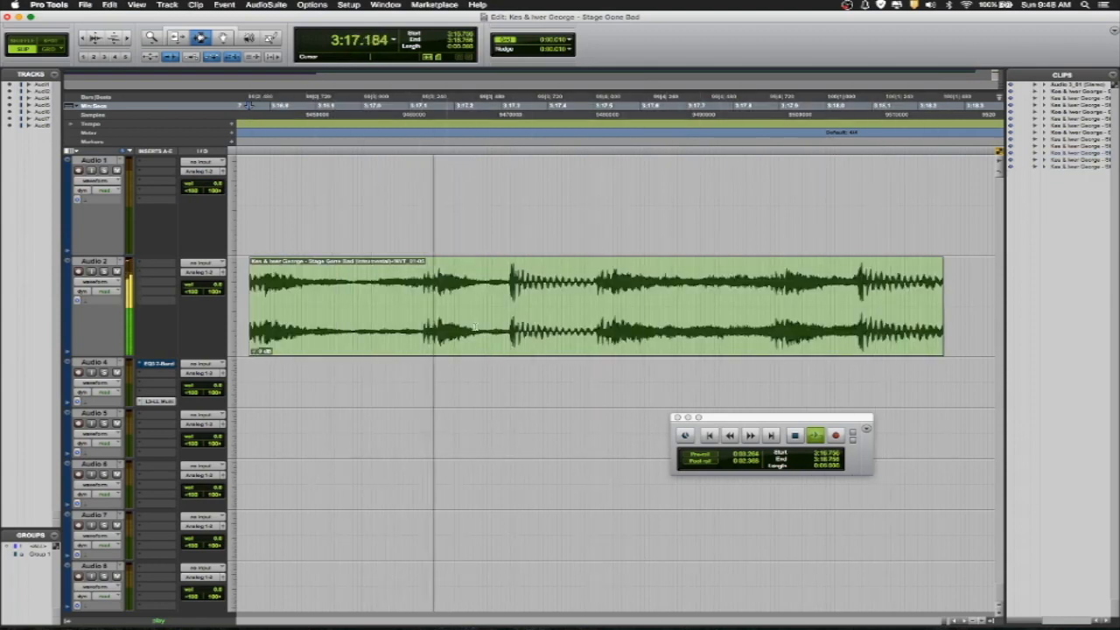
key(space)
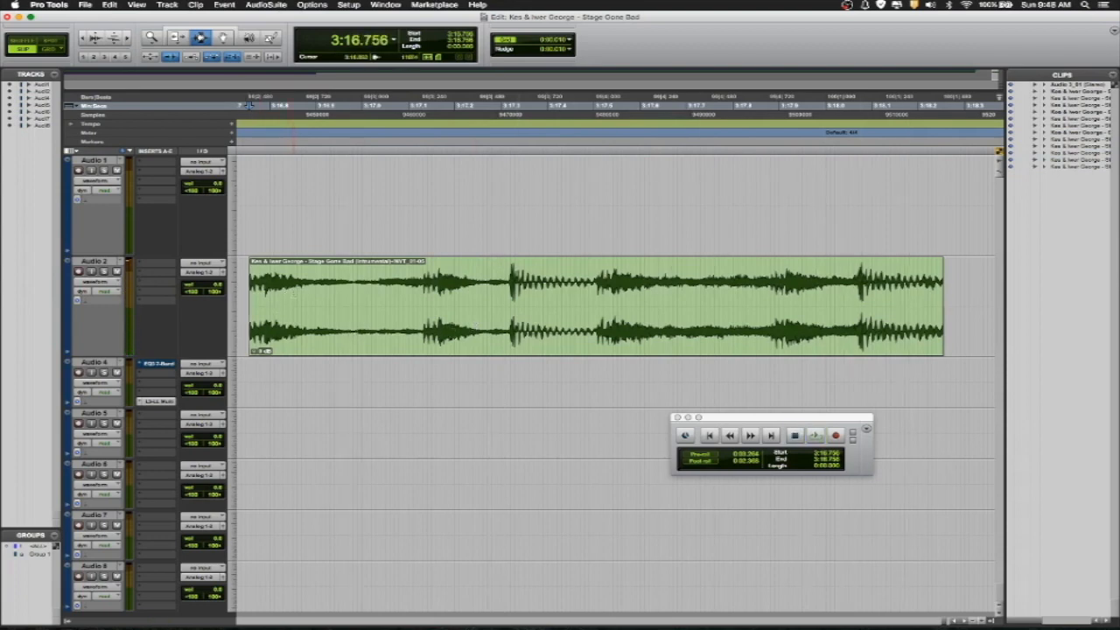
key(super+shift+z)
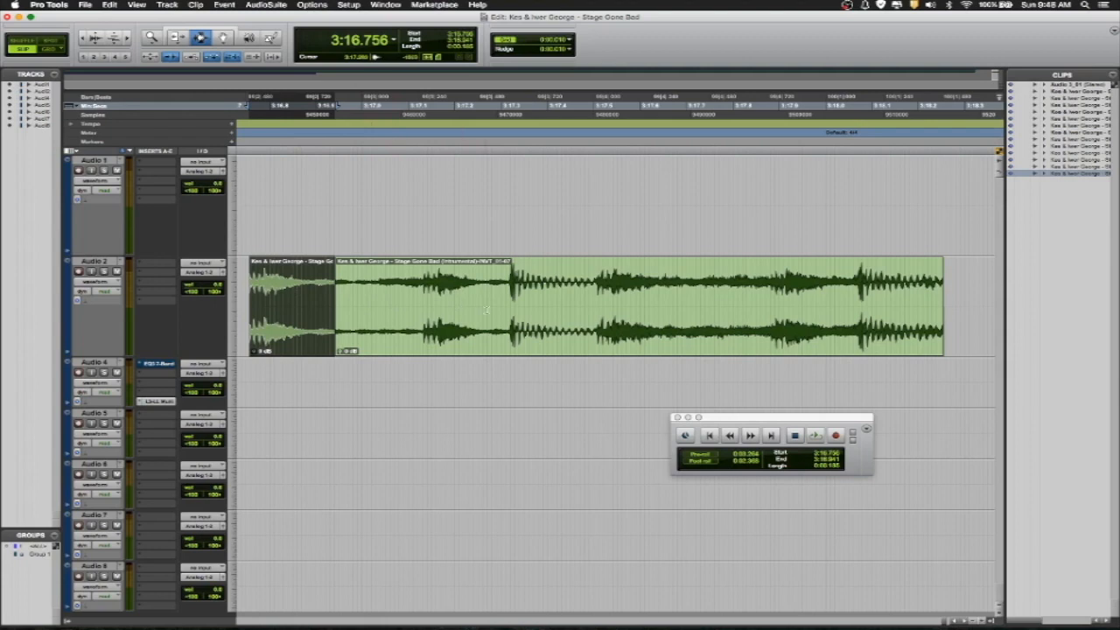
shift+double_click(529, 313)
key(space)
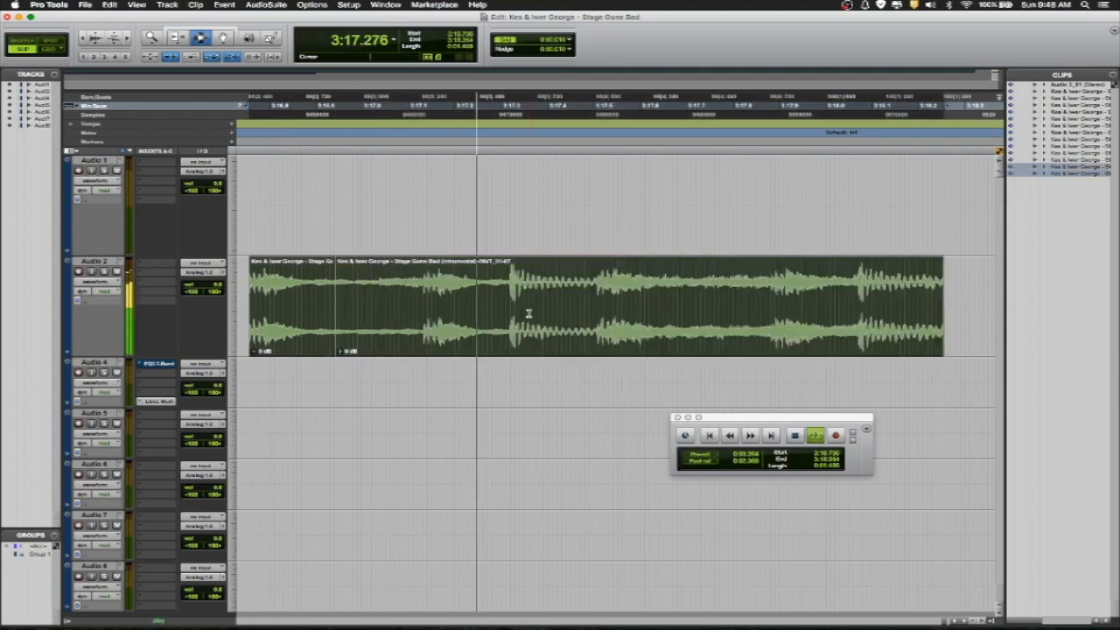
key(super+z)
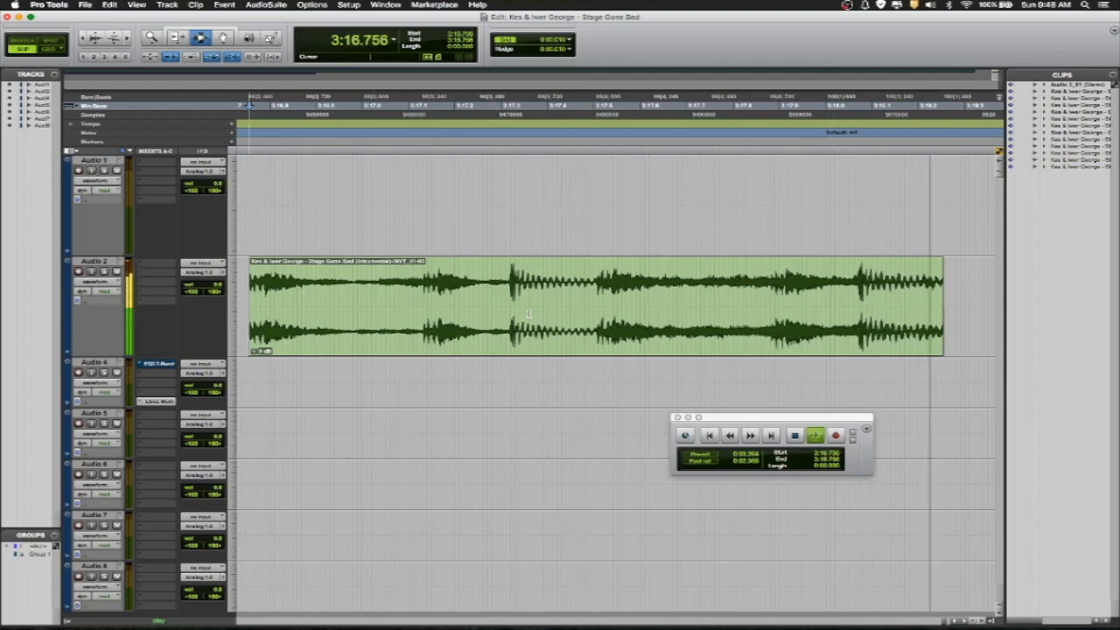
key(super+shift+z)
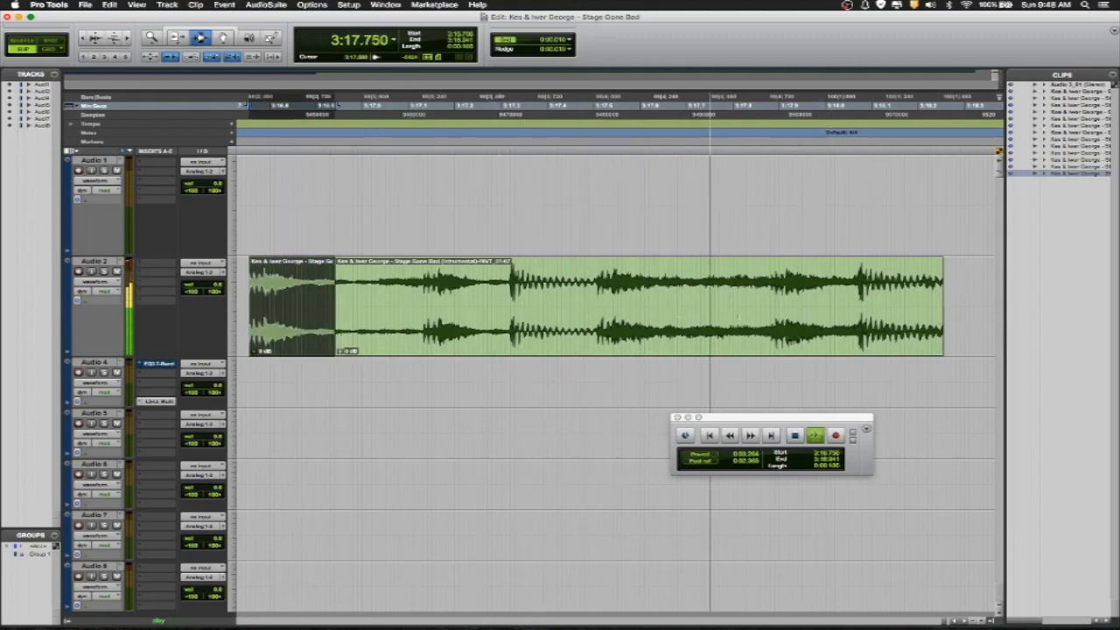
Split the remaining Audio 2 clip at 3:17.318 and at 3:17.133 to isolate the hit between them.
click(509, 337)
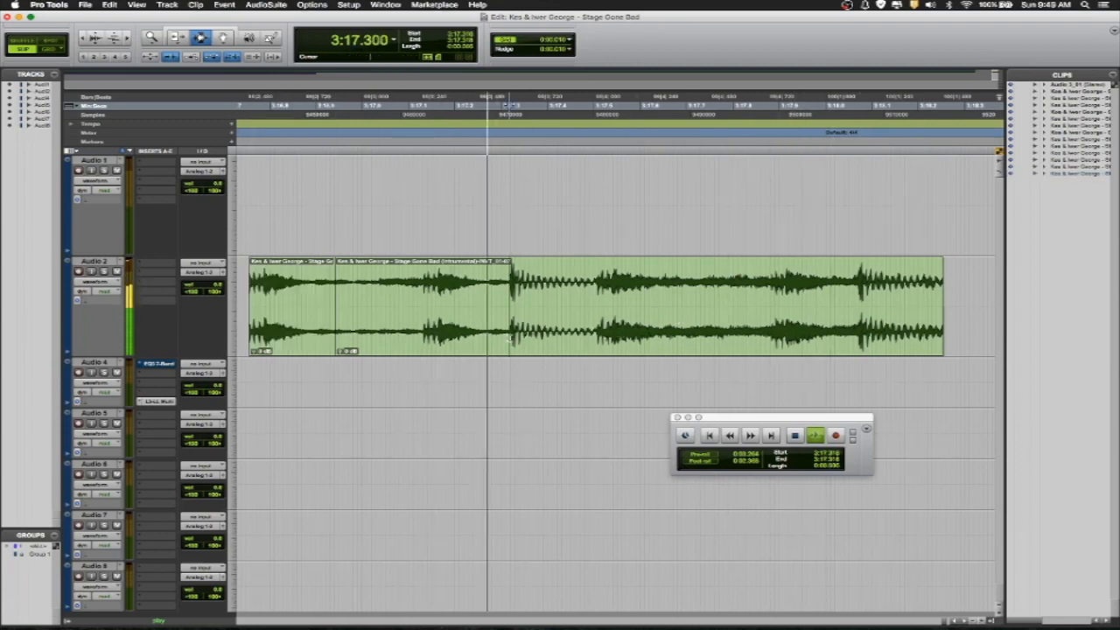
key(super+e)
click(477, 337)
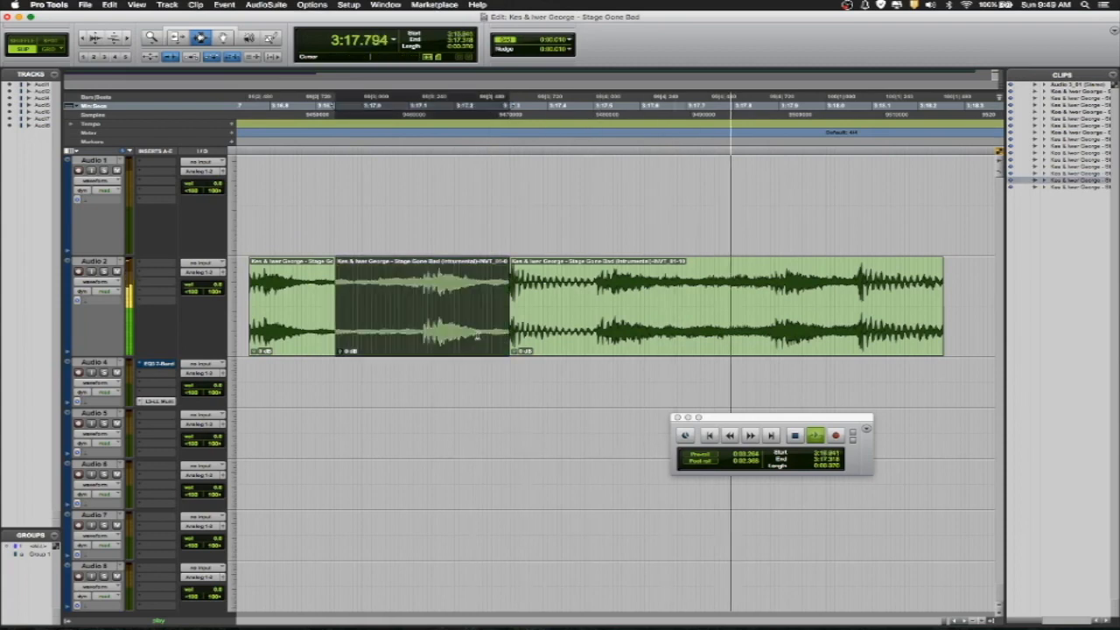
shift+click(287, 335)
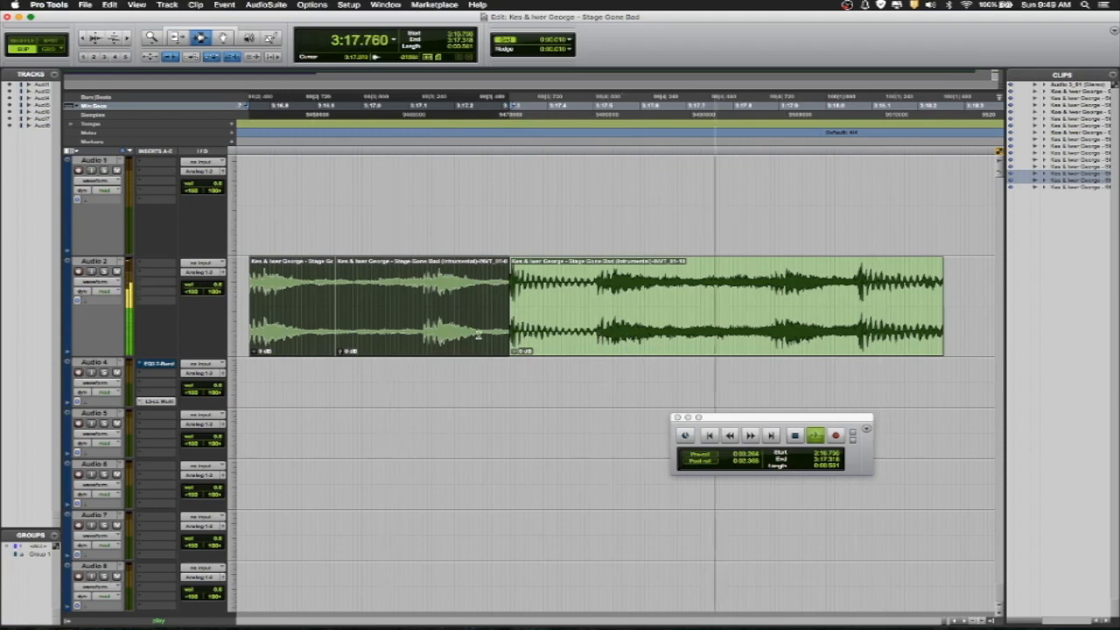
click(423, 332)
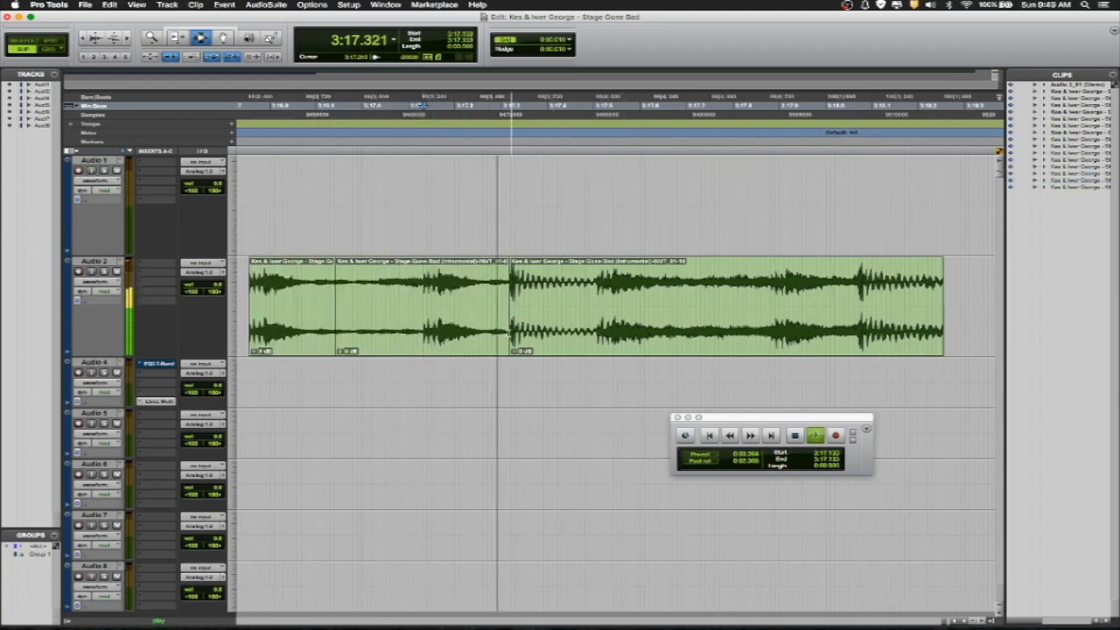
key(super+e)
Copy the isolated hit at 3:17.133 and paste it over the hit at 3:17.507.
double_click(491, 328)
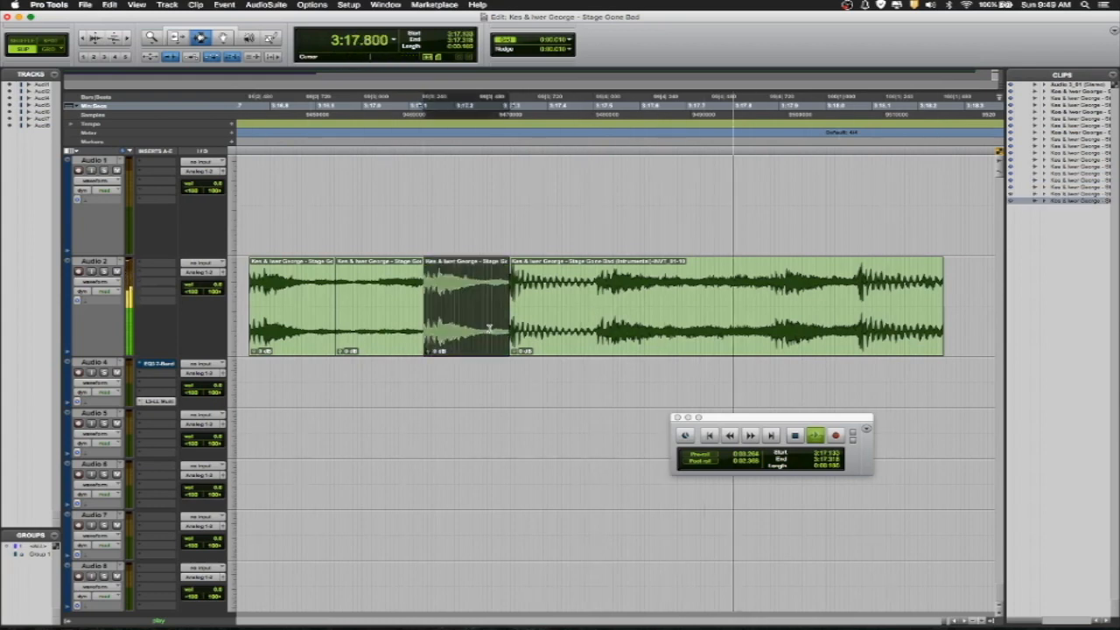
click(584, 330)
key(Tab)
key(space)
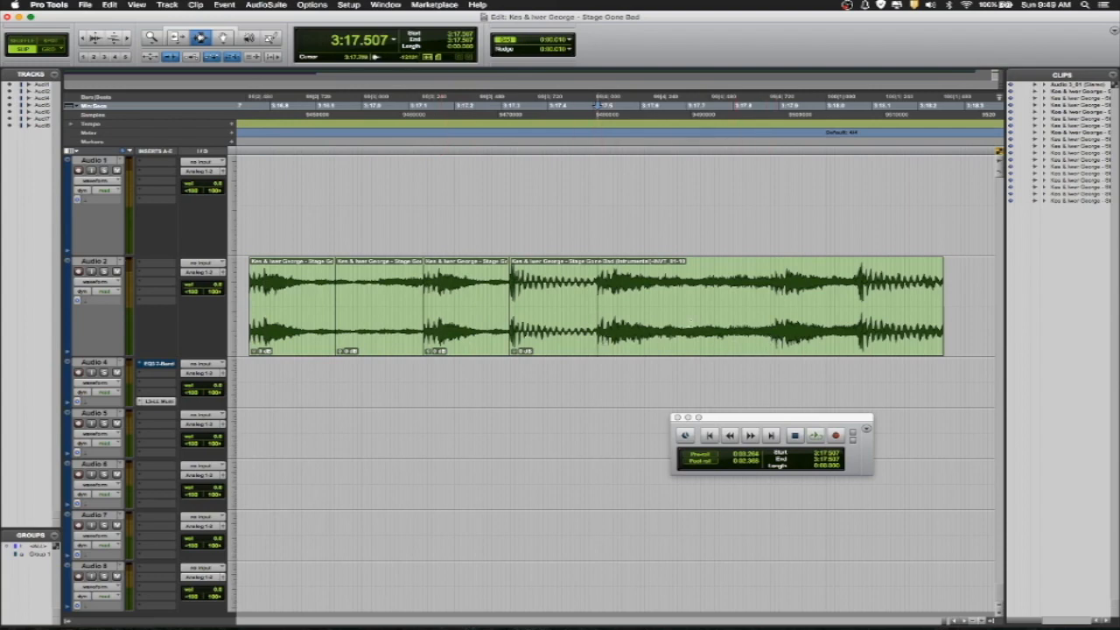
key(shift+Tab)
key(super+e)
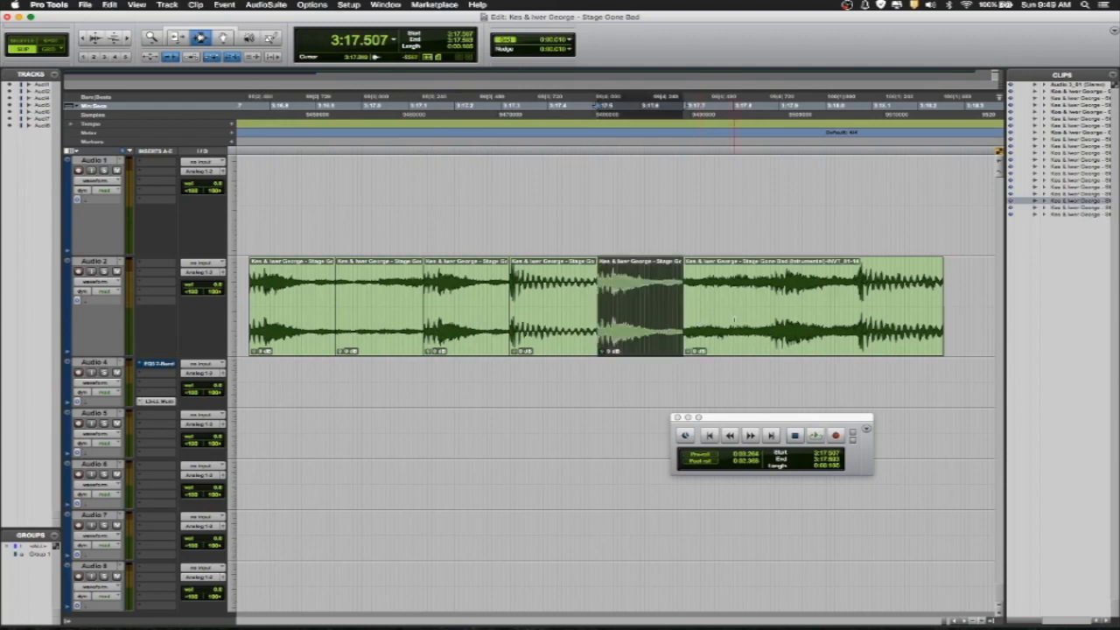
Locate the hit at 3:17.883 on Audio 2 and paste the copied hit over it.
click(769, 335)
key(Tab)
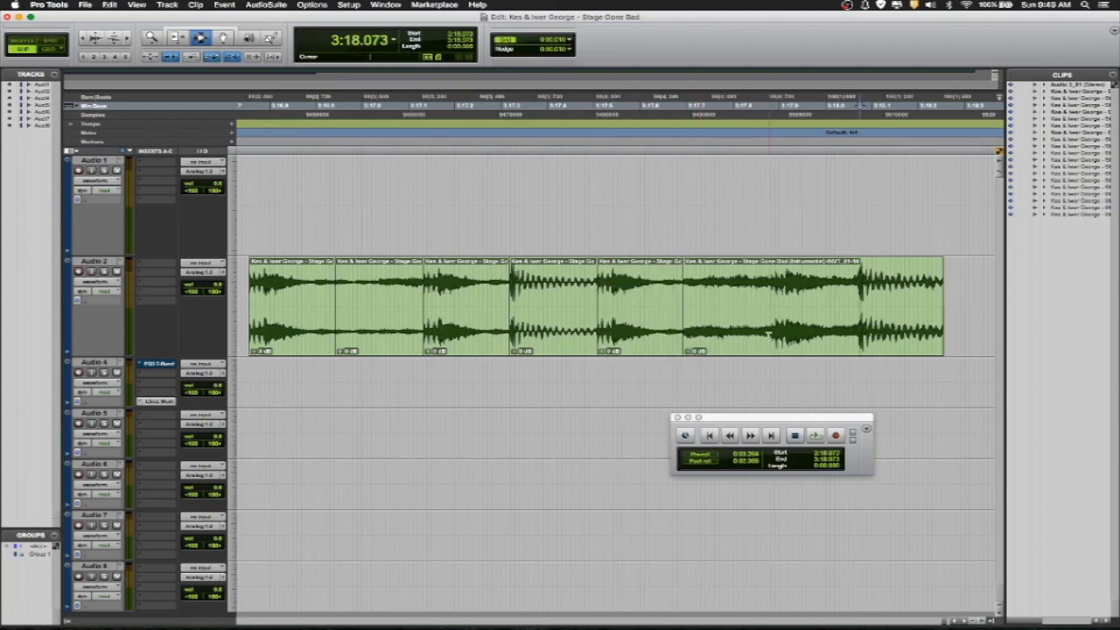
click(728, 342)
key(Tab)
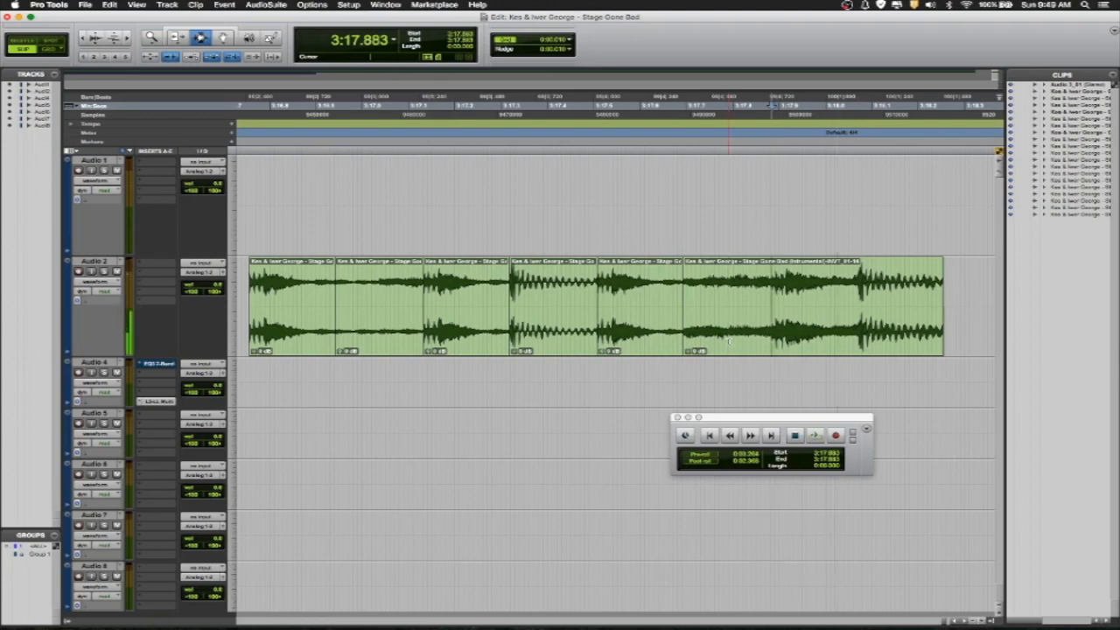
key(shift+Tab)
key(super+e)
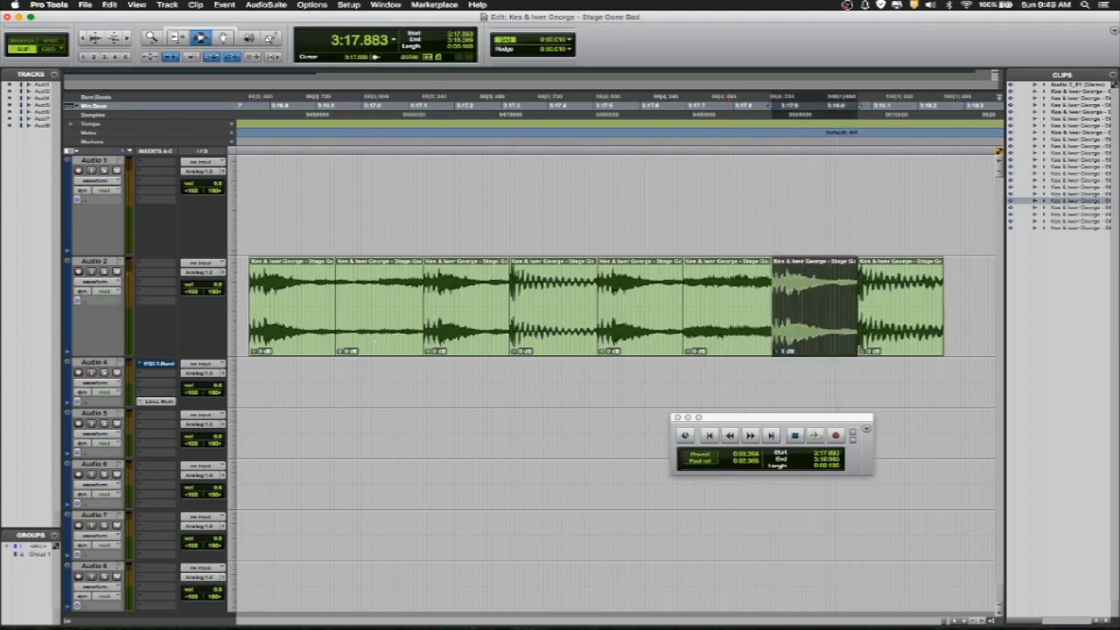
Compare the section starting at 3:17.693 with the one at 3:16.941, selecting each clip and auditioning the earlier one.
double_click(313, 319)
double_click(737, 303)
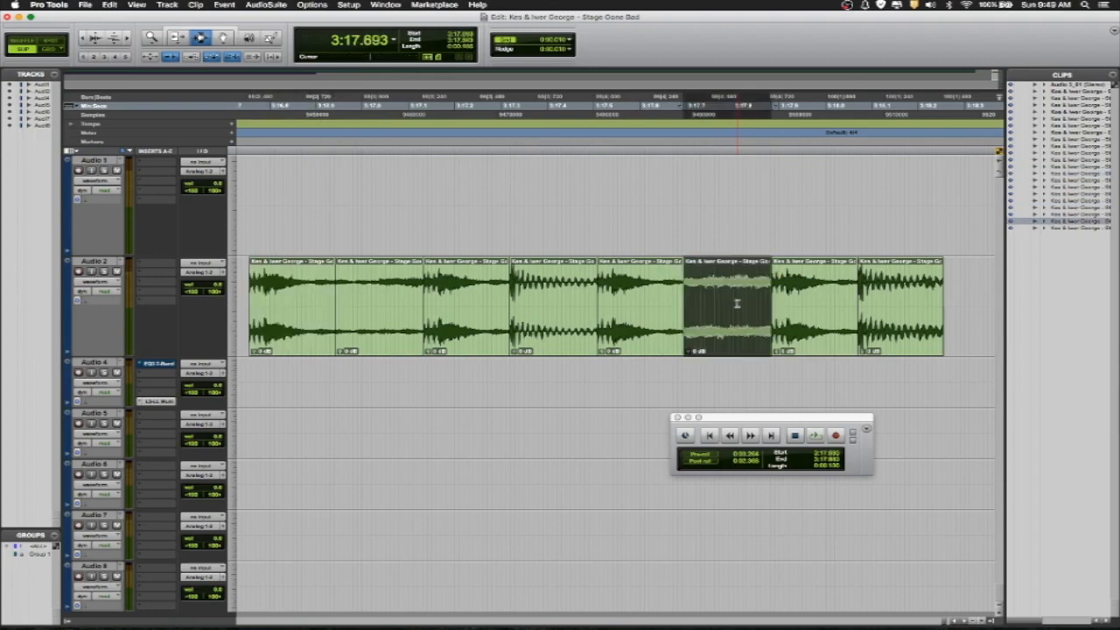
double_click(371, 315)
key(space)
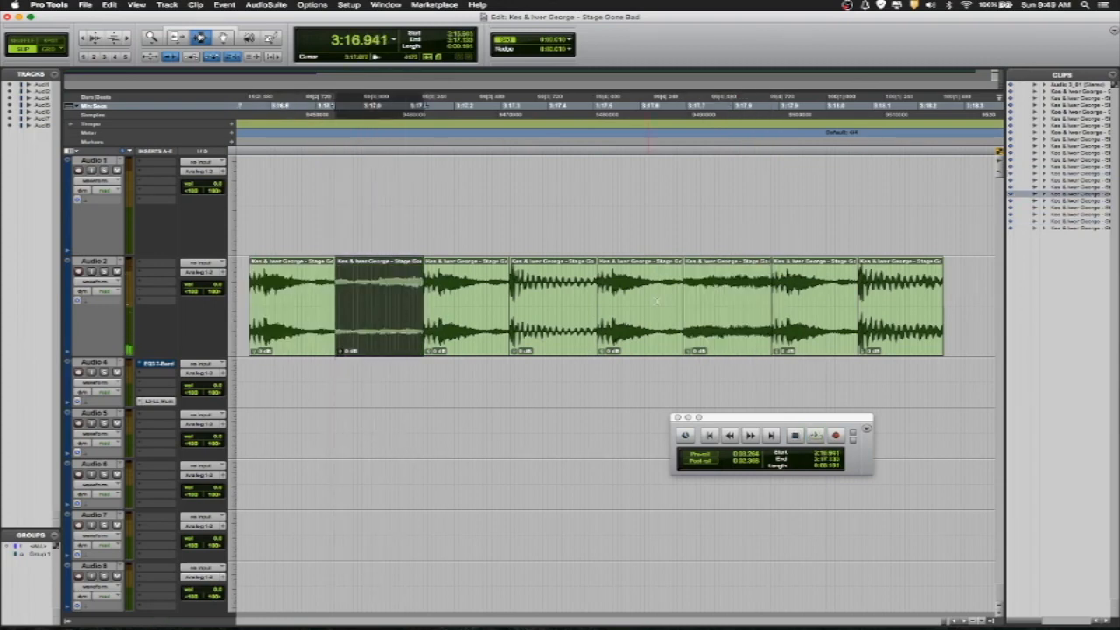
click(734, 306)
Audition the full edited passage on Audio 2 from 3:16.756 to 3:18.254.
double_click(322, 317)
shift+click(890, 327)
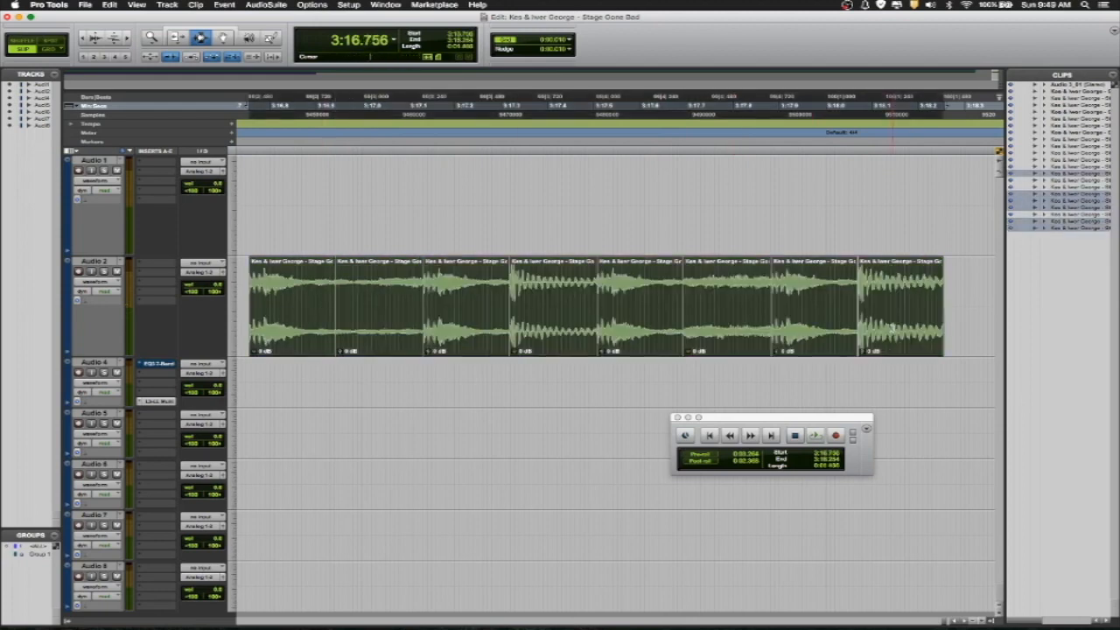
key(space)
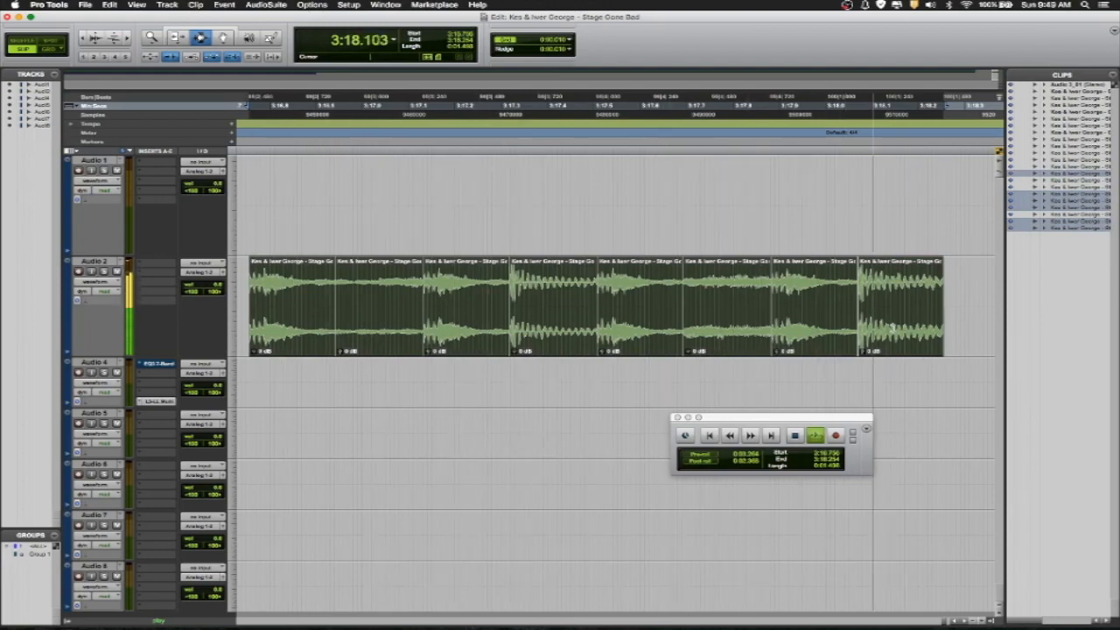
key(space)
key(space)
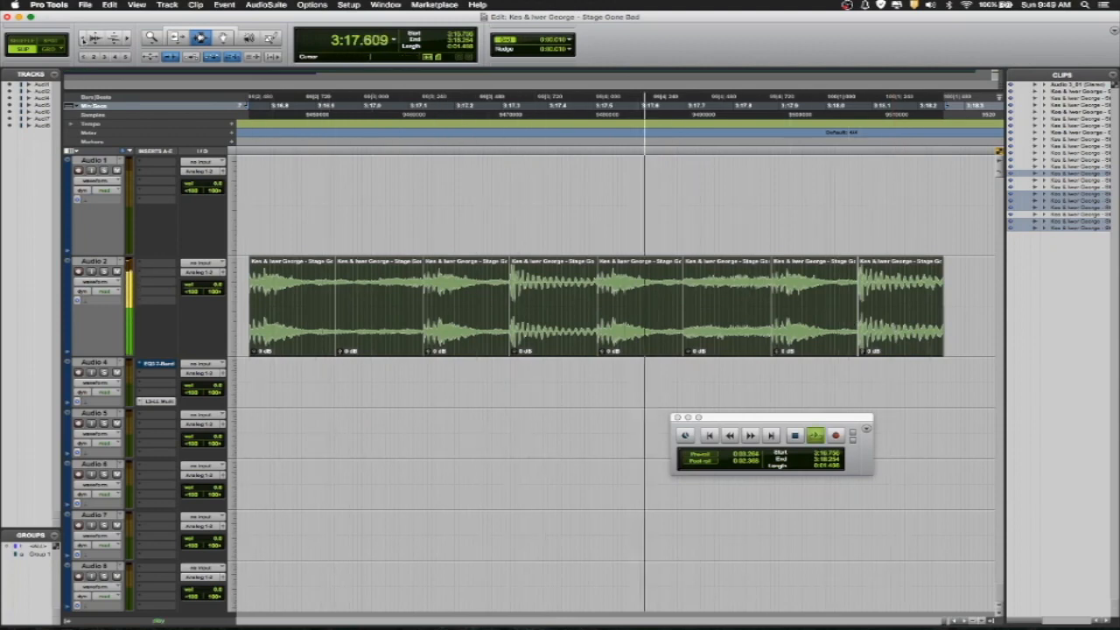
click(84, 40)
click(84, 41)
click(84, 40)
key(space)
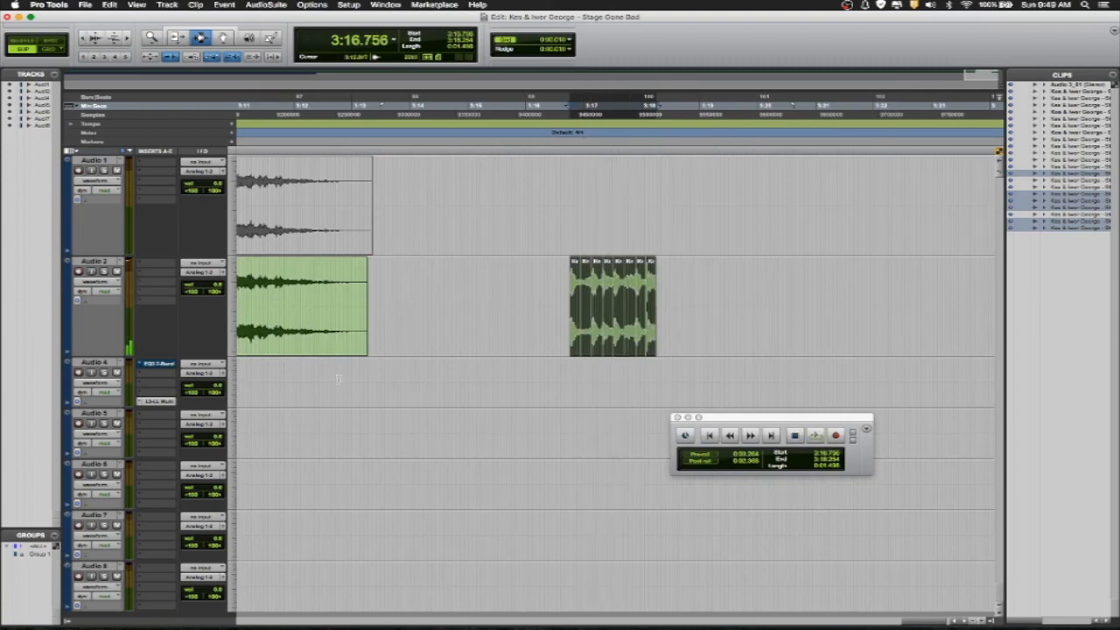
Audition the song's opening and copy the Audio 2 section from 0:00.376 to 0:00.749.
key(Return)
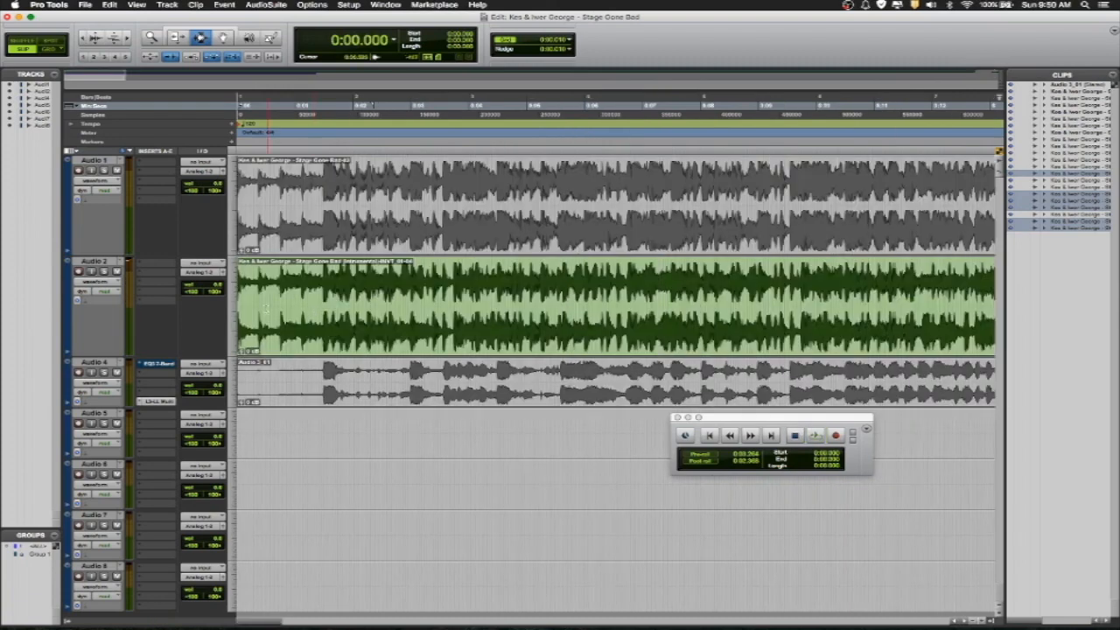
key(space)
key(space)
click(253, 319)
click(253, 320)
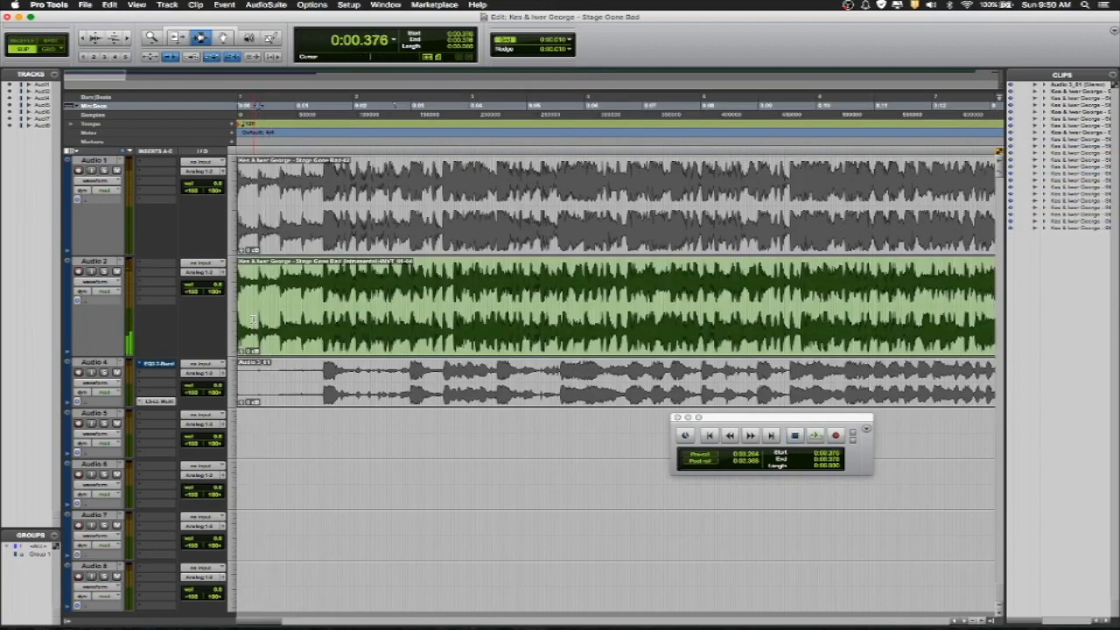
key(shift+Tab)
key(super+c)
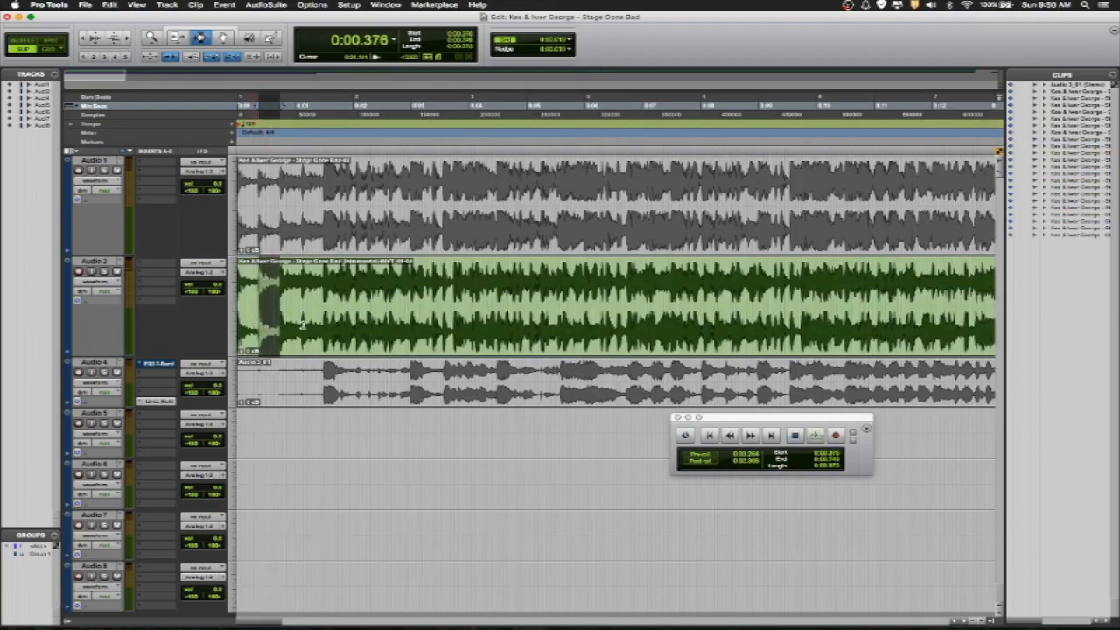
Duplicate the edited passage starting at 3:16.756 three times in a row on Audio 2 and select its first hit clip.
scroll(515, 300, right, 20)
click(457, 310)
key(Tab)
key(shift+Tab)
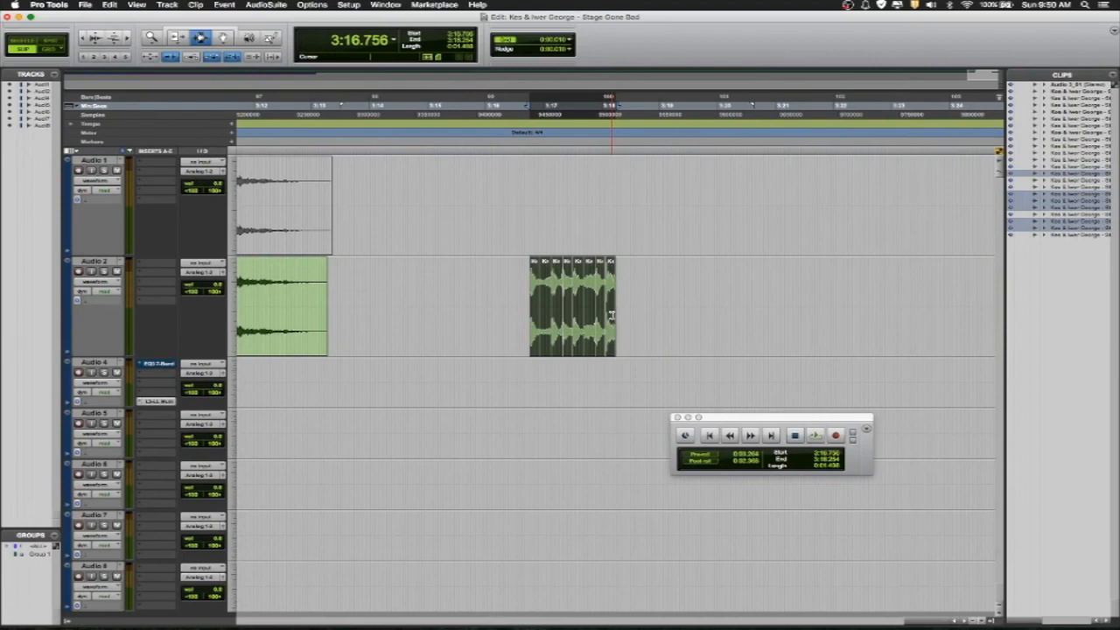
key(super+d)
key(super+d)
key(super+d)
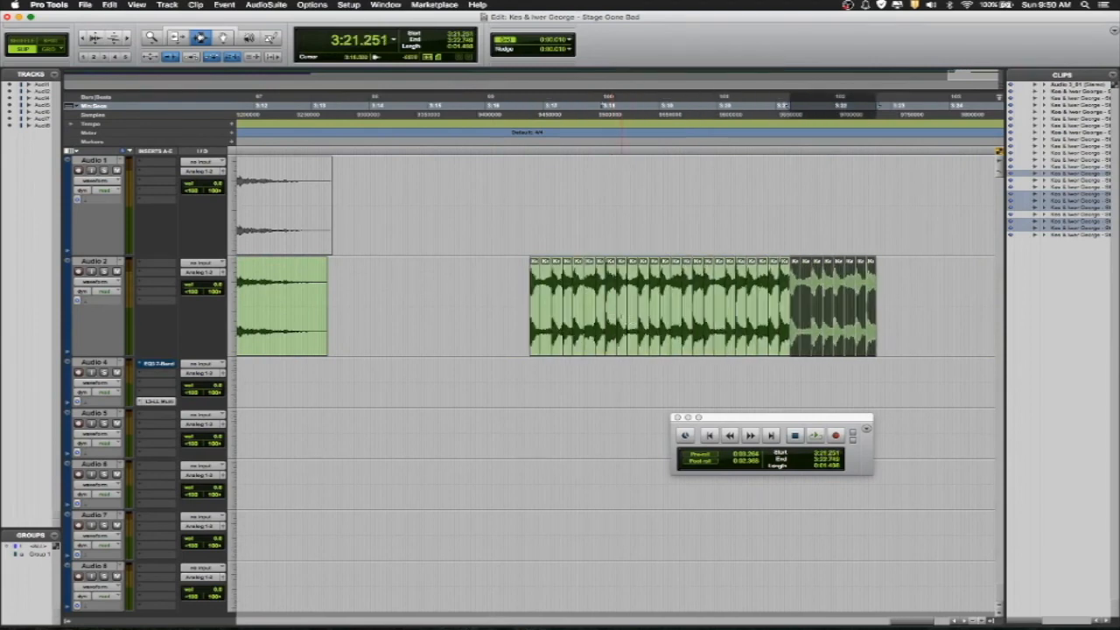
click(531, 321)
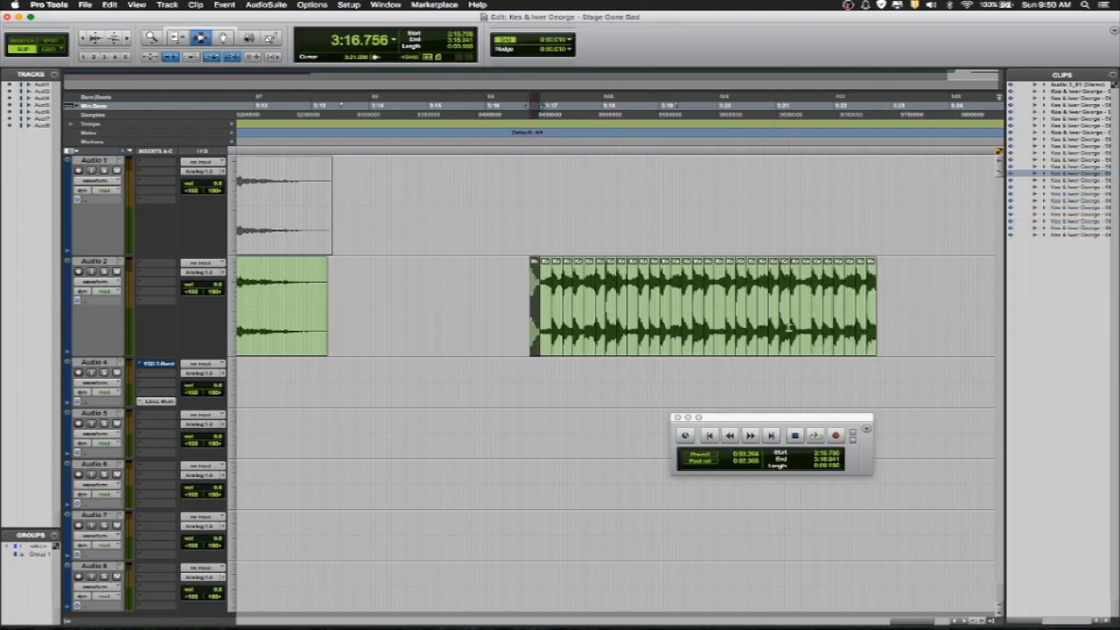
Select the full run of repeated clips on Audio 2 from 3:16.756 to 3:22.749, audition it and duplicate it once.
shift+click(869, 332)
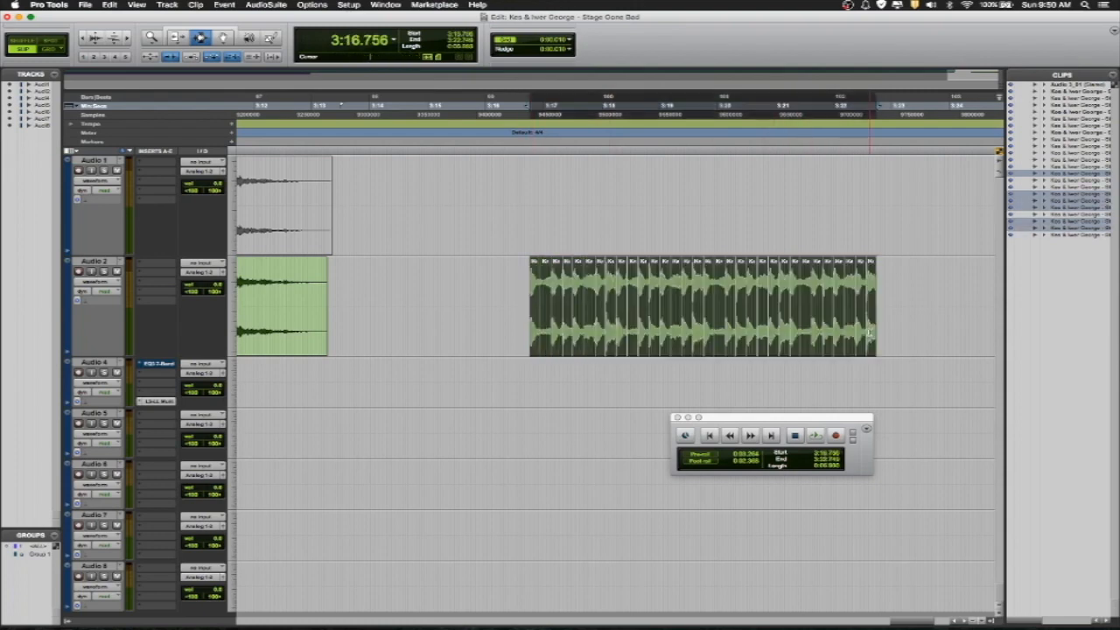
key(space)
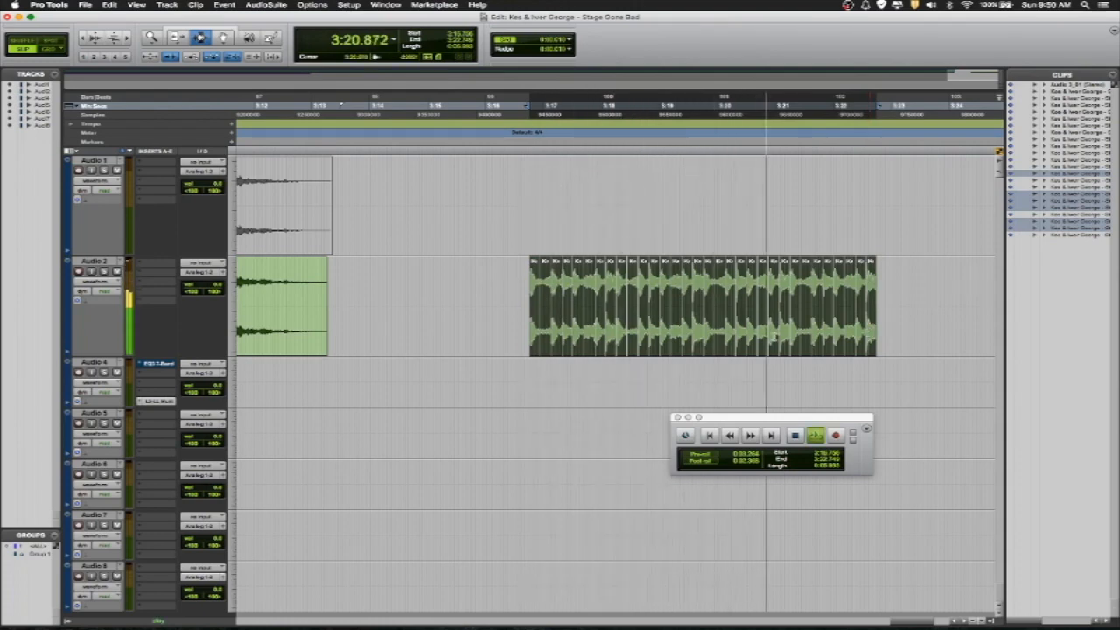
key(space)
scroll(774, 337, right, 5)
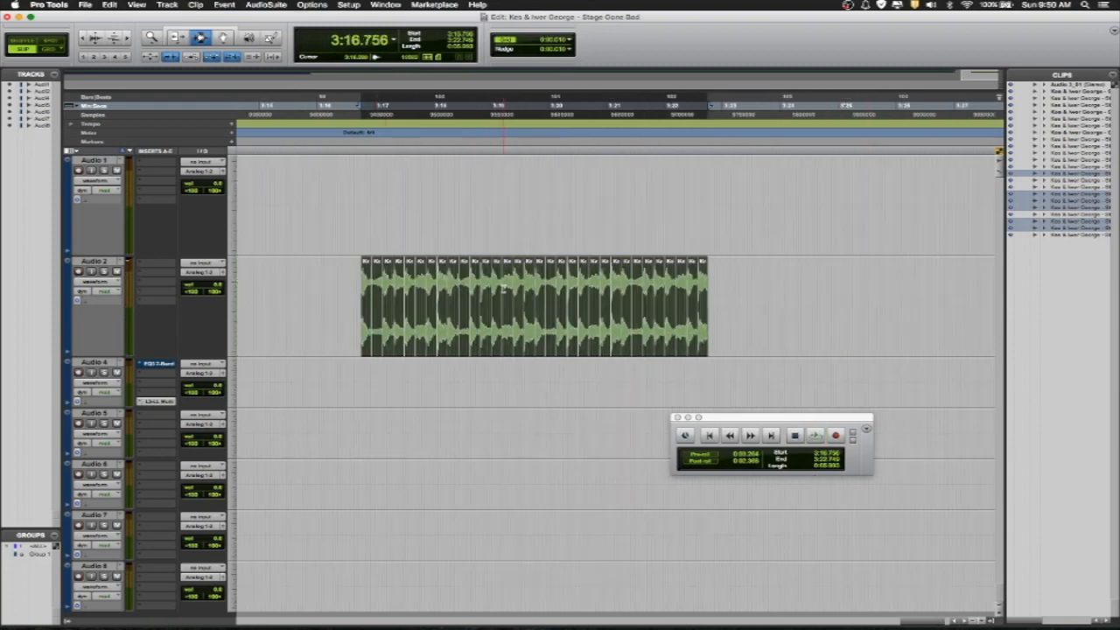
key(super+d)
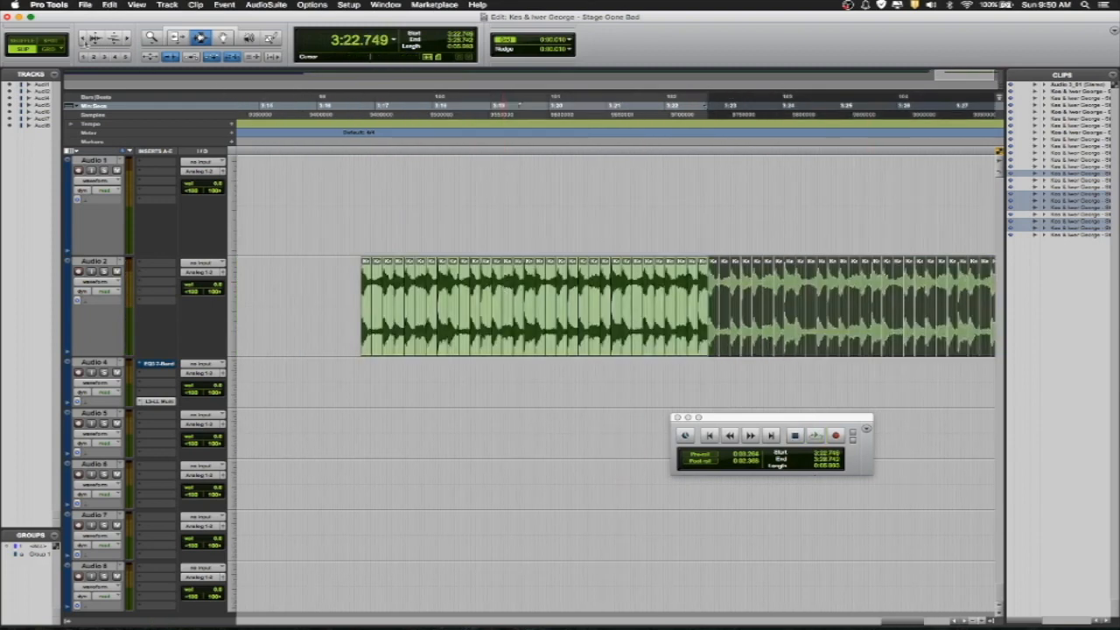
Audition the extended Audio 2 passage from its start, undoing and reapplying the duplication during playback.
click(80, 40)
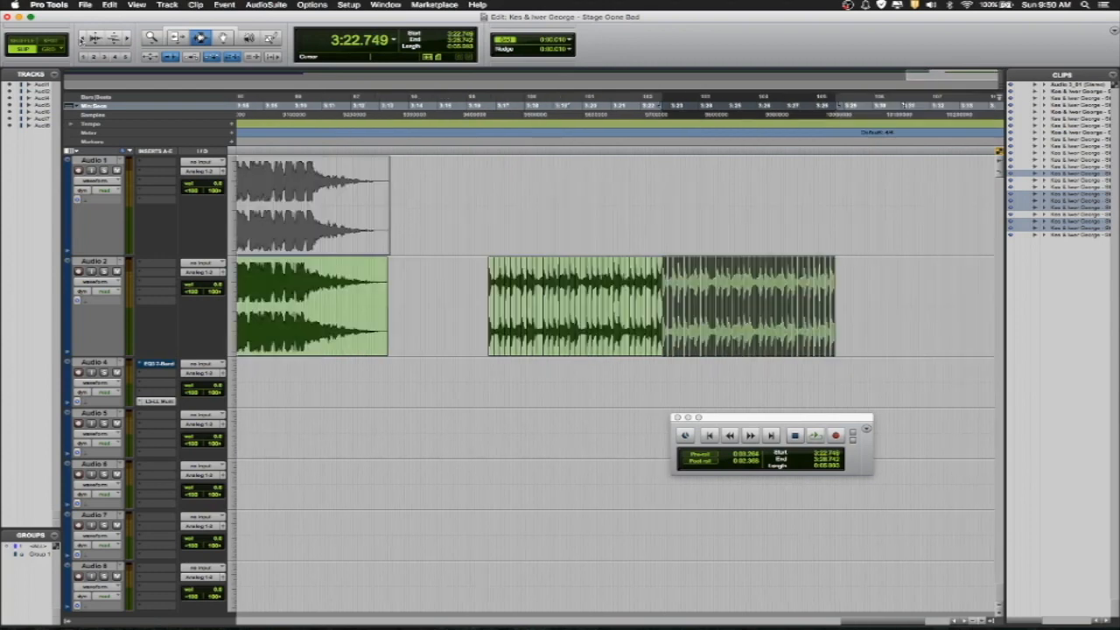
click(481, 308)
key(space)
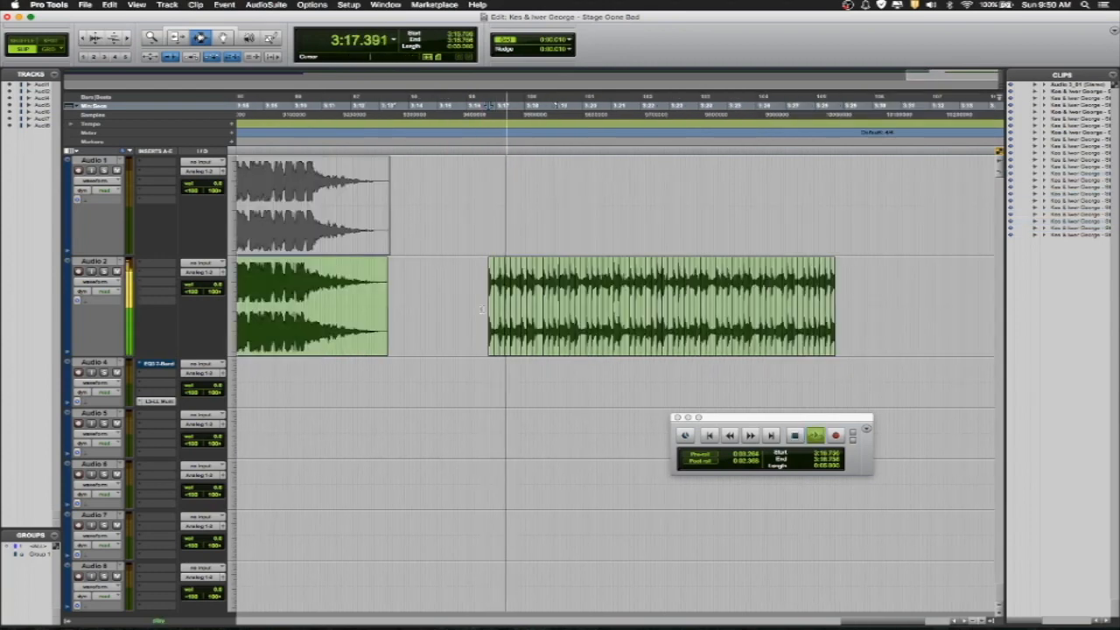
key(super+z)
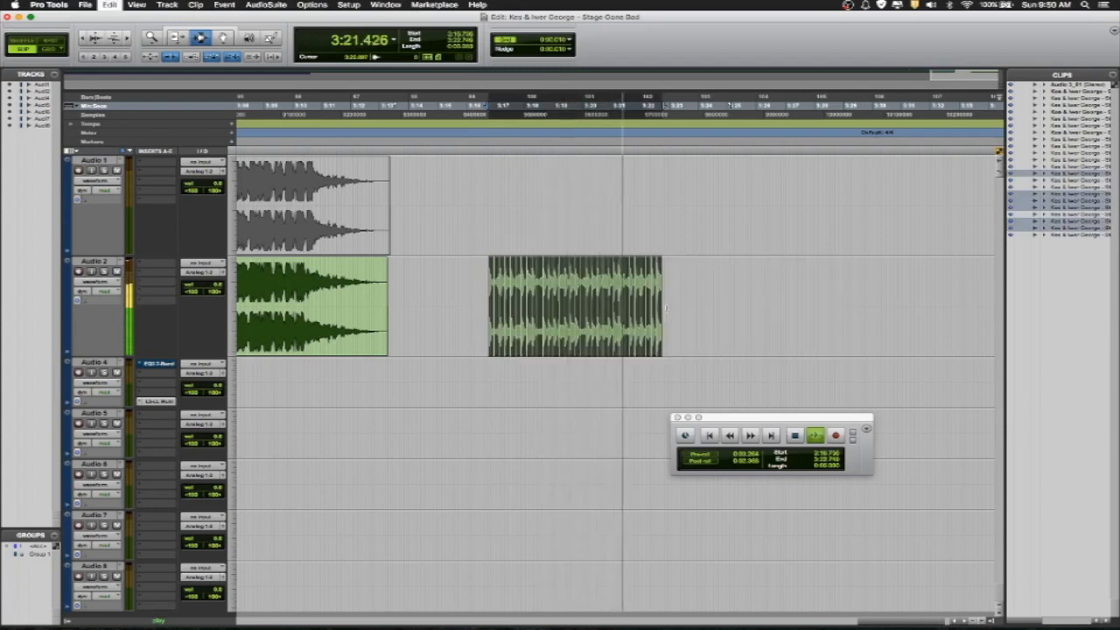
key(super+d)
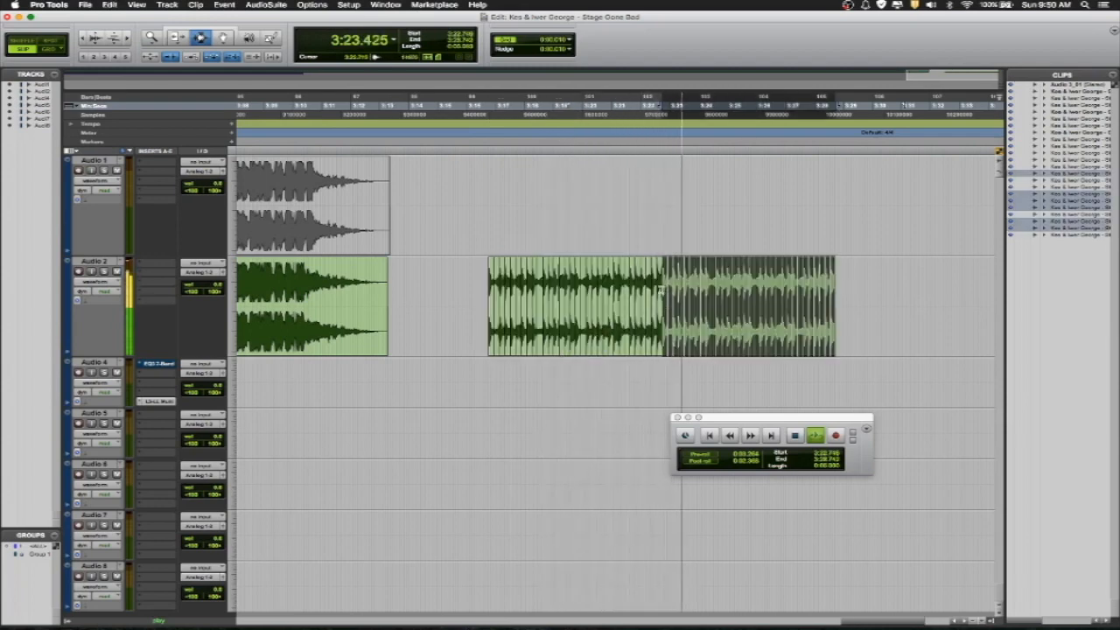
click(661, 290)
key(space)
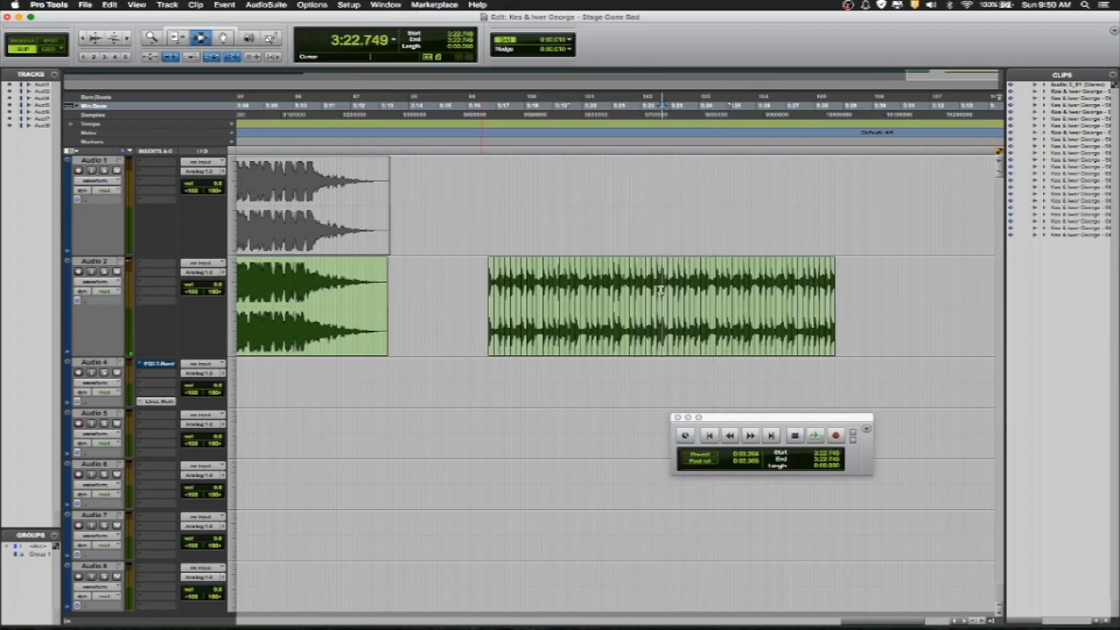
Place the edit cursor on the Audio 2 clip boundary at 3:22.749, where the duplicated passage begins.
click(128, 39)
click(127, 39)
click(128, 39)
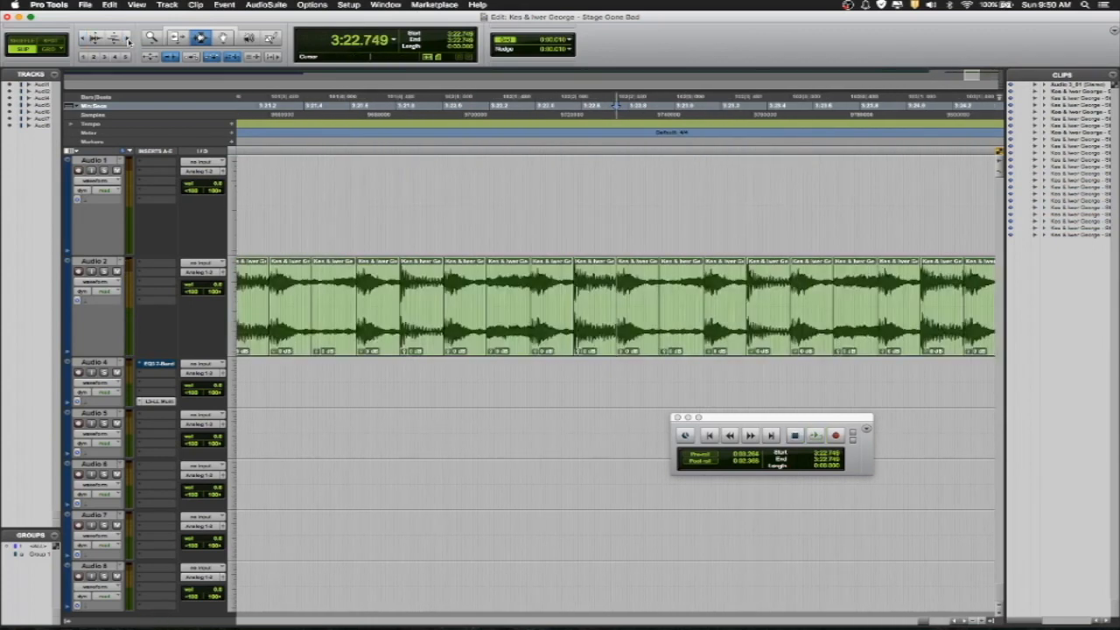
click(128, 39)
click(607, 302)
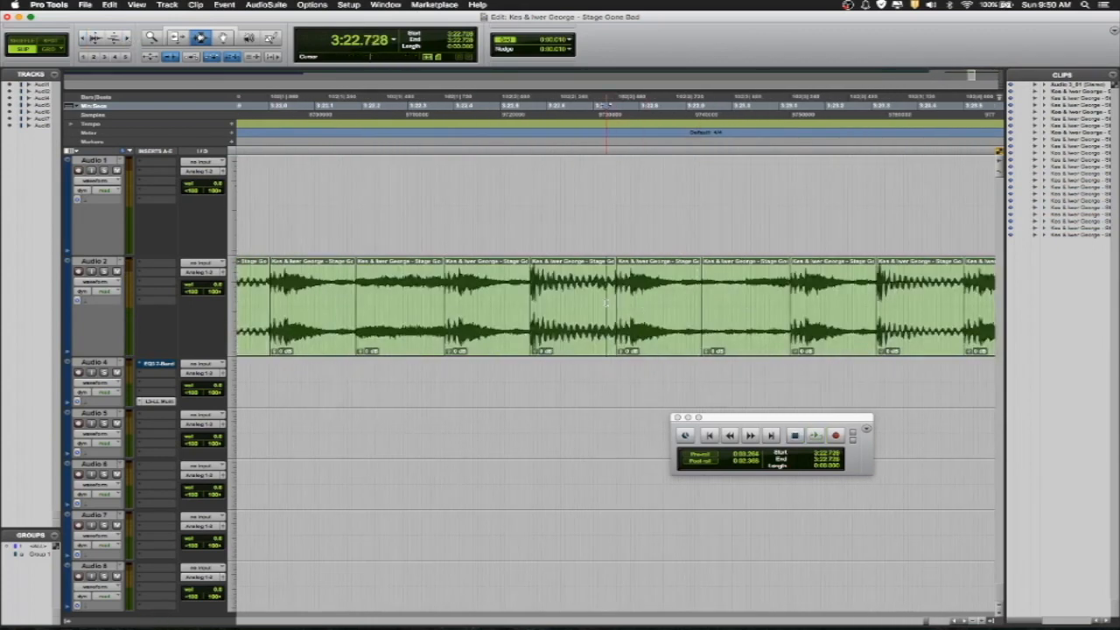
click(607, 303)
key(Tab)
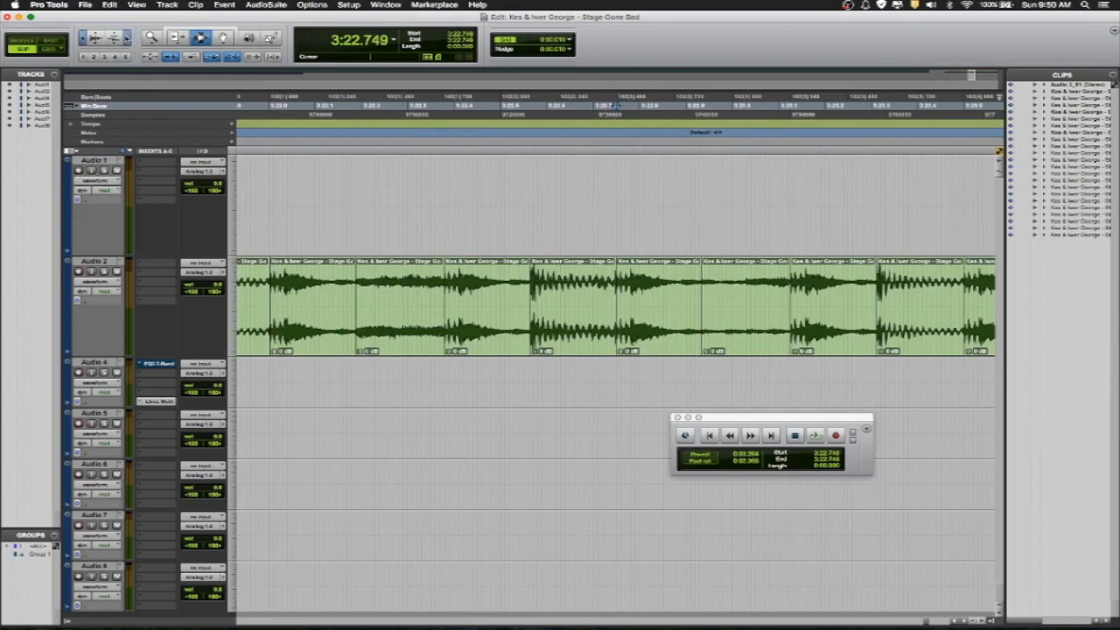
Paste the section copied from the song's opening onto Audio 1 at 3:22.749, aligned with the Audio 2 clip boundary.
key(super+bracketright)
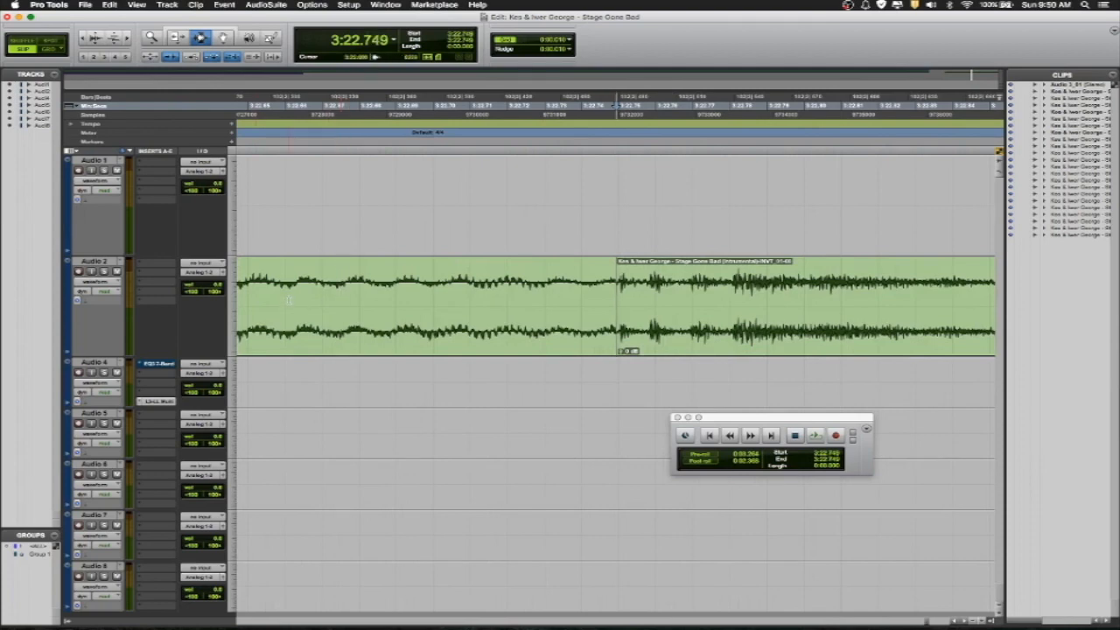
key(super+bracketleft)
key(super+bracketleft)
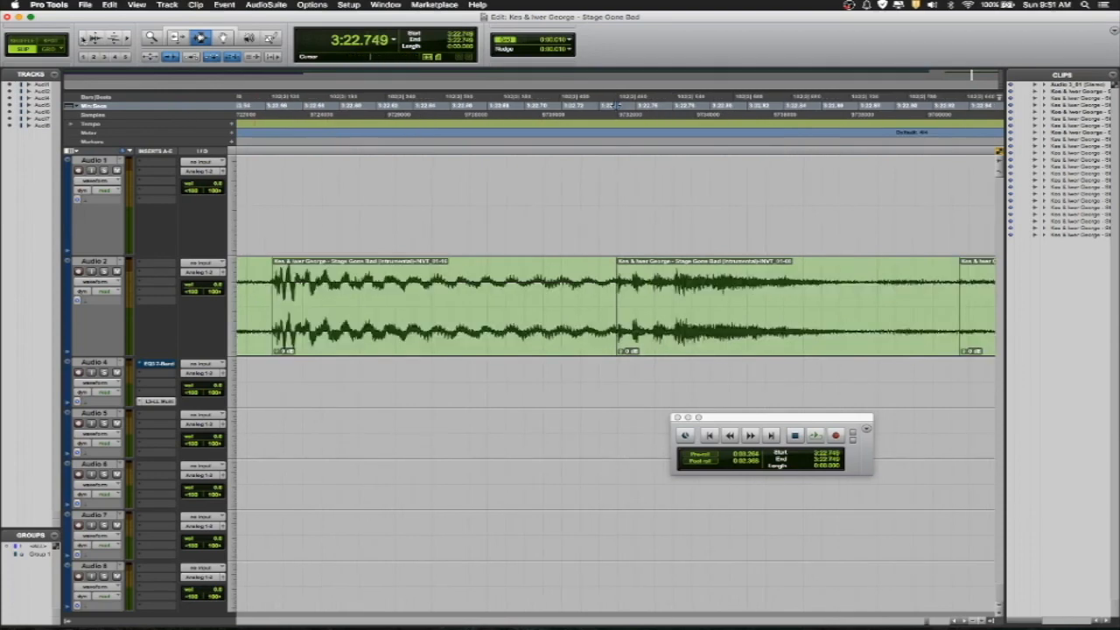
click(463, 288)
key(Tab)
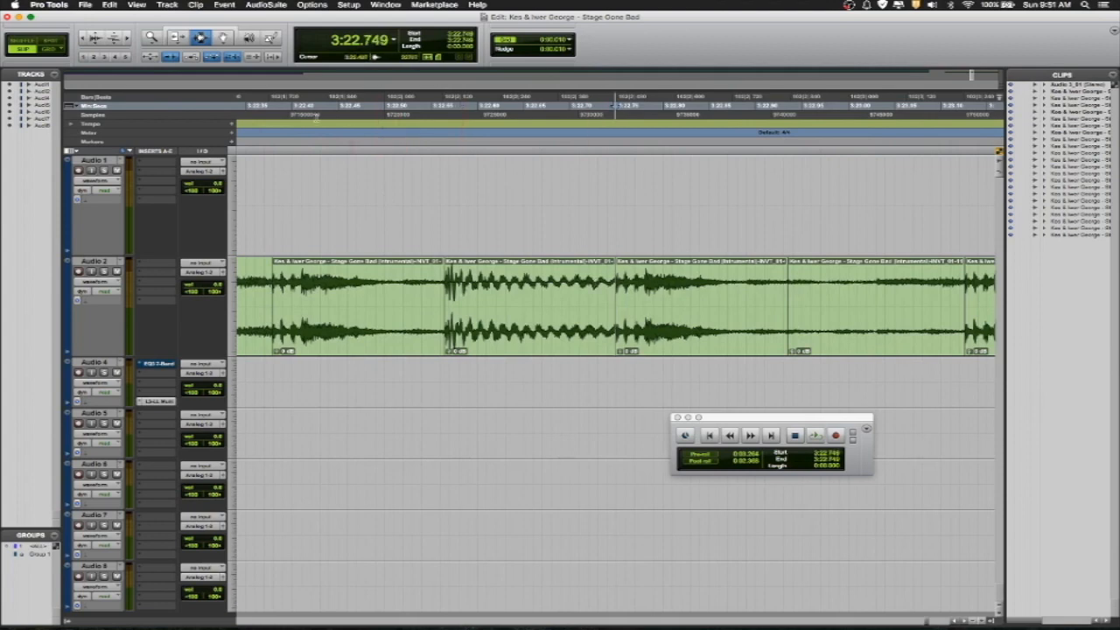
click(126, 38)
click(126, 39)
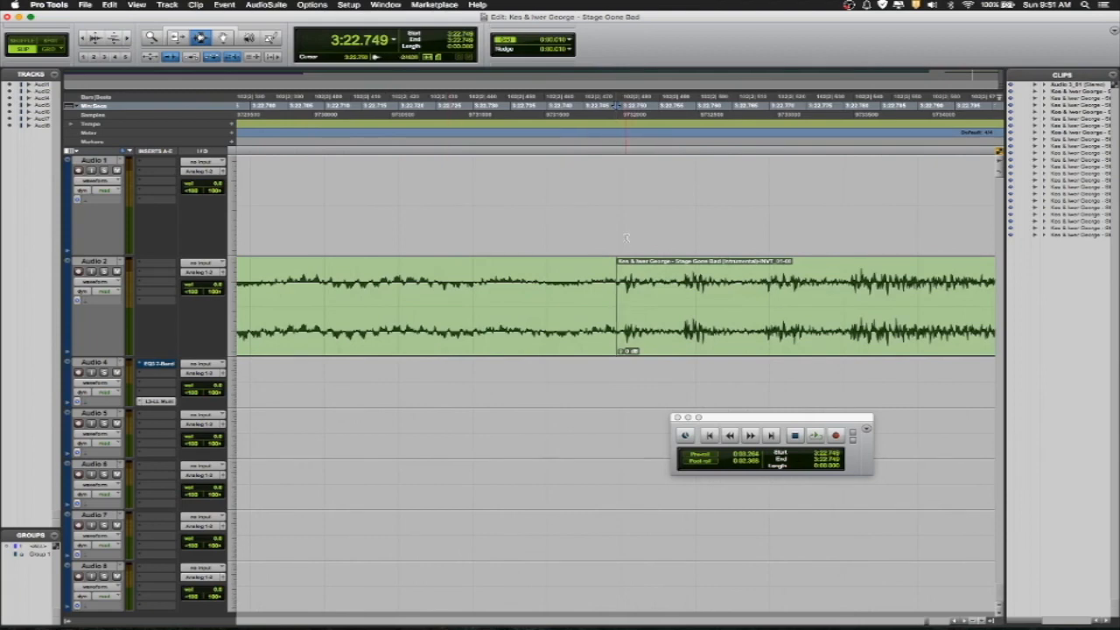
key(p)
key(super+v)
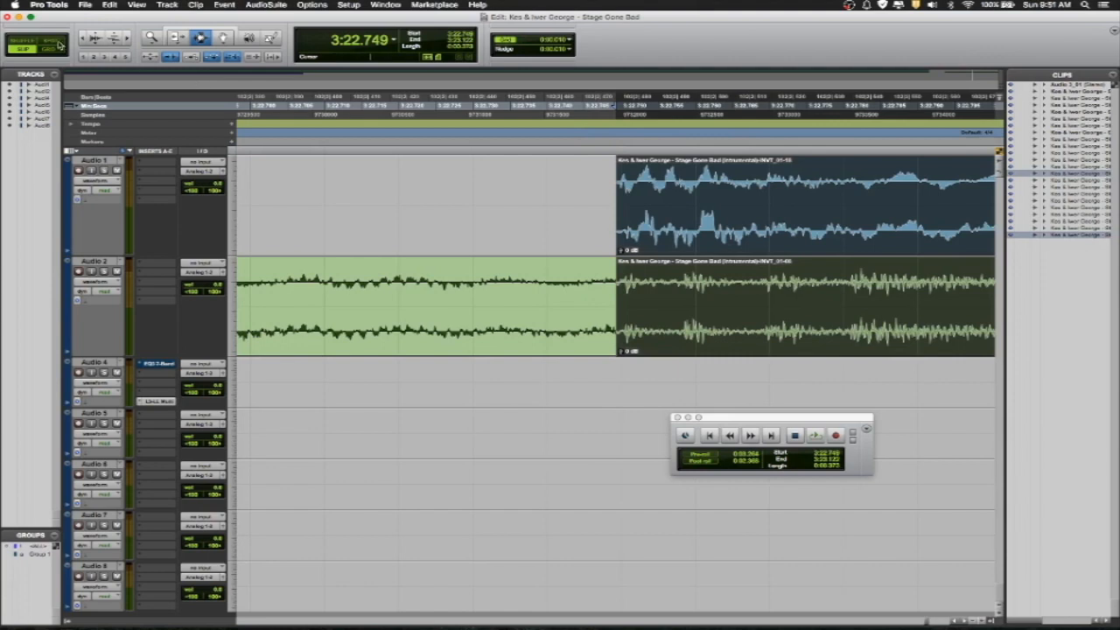
Audition the pasted Audio 1 clip together with the Audio 2 loop, starting from about 3:20.473.
key(super+bracketleft)
key(super+bracketleft)
key(super+bracketleft)
key(super+bracketleft)
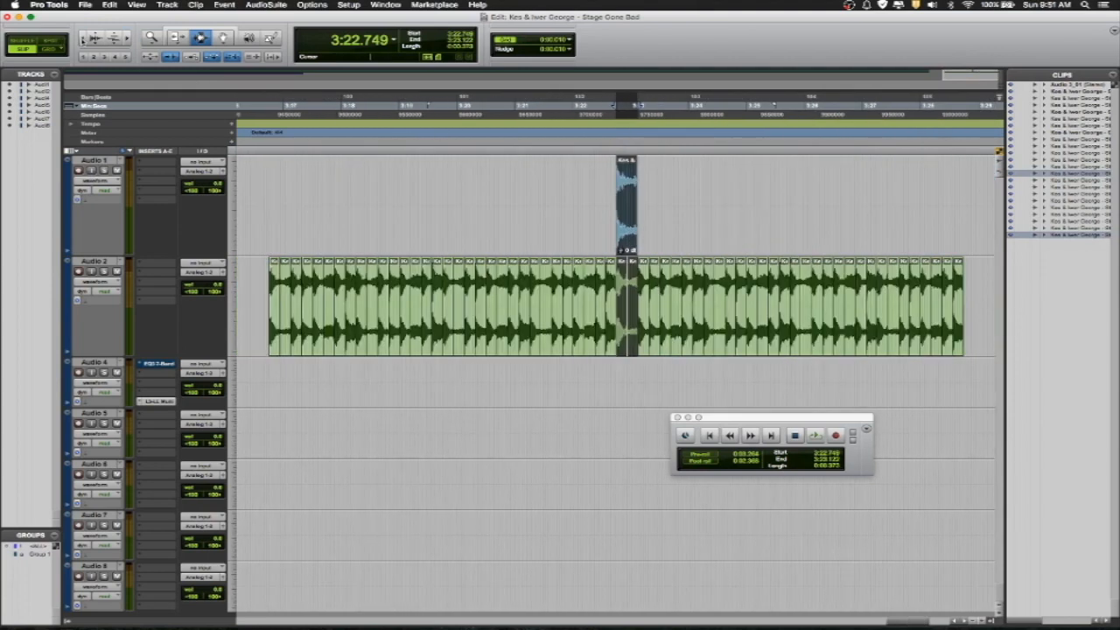
click(264, 297)
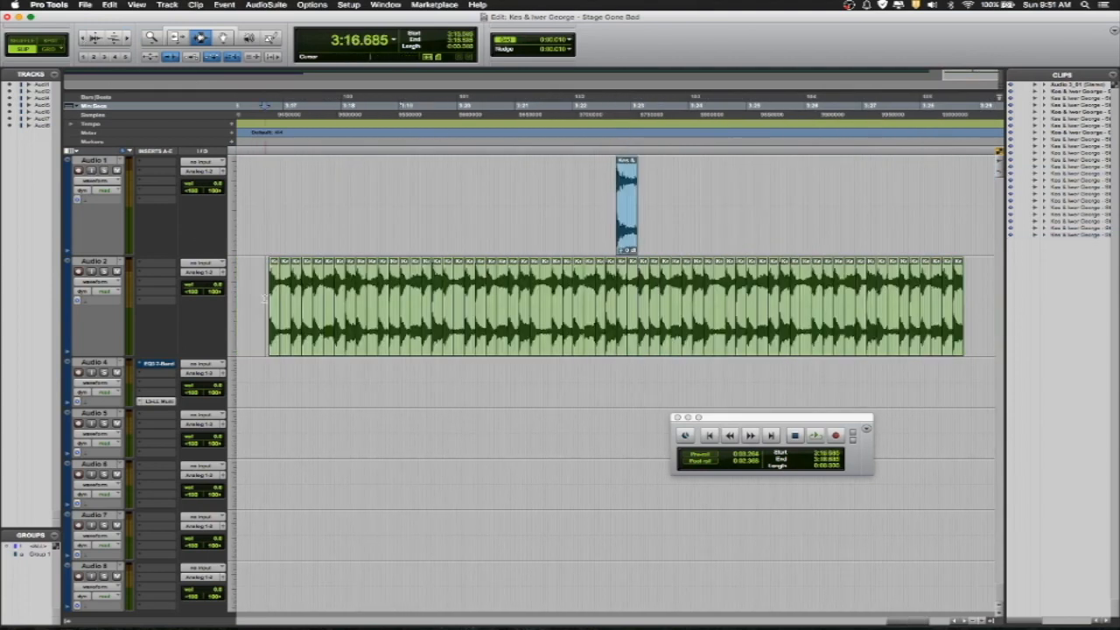
click(483, 300)
key(space)
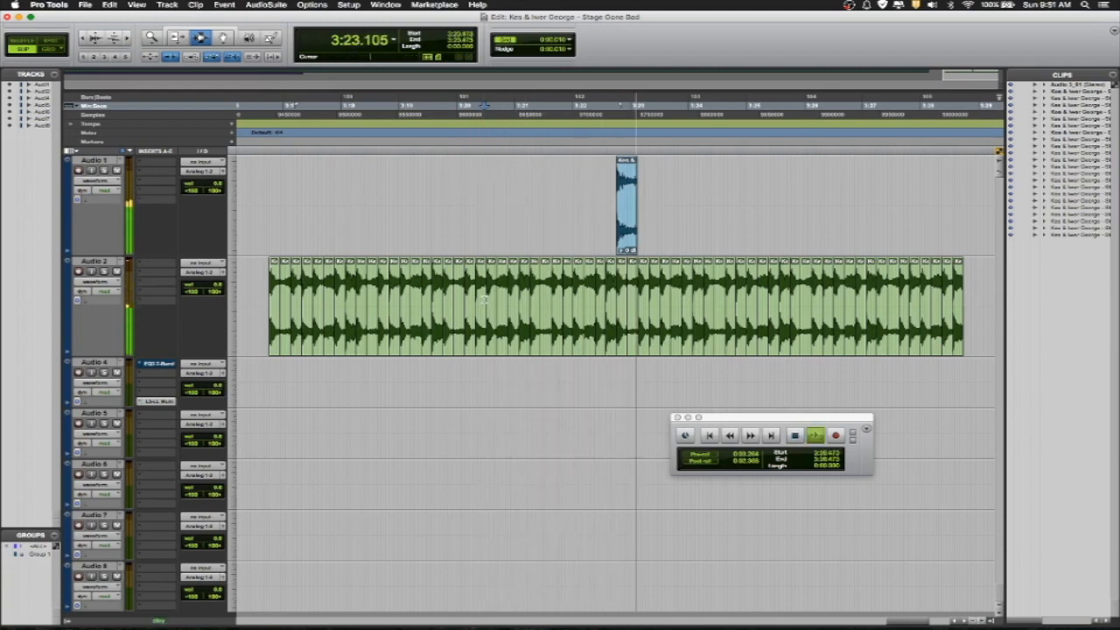
key(space)
Paste another copy of the opening section onto Audio 1 at 3:25.745.
click(784, 297)
click(797, 298)
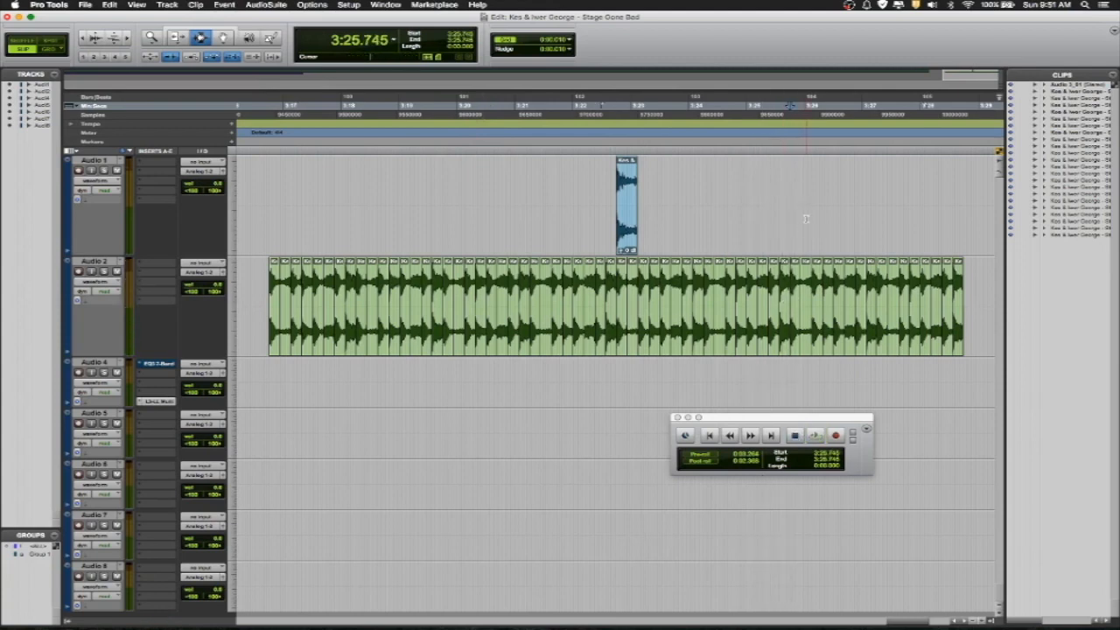
key(super+v)
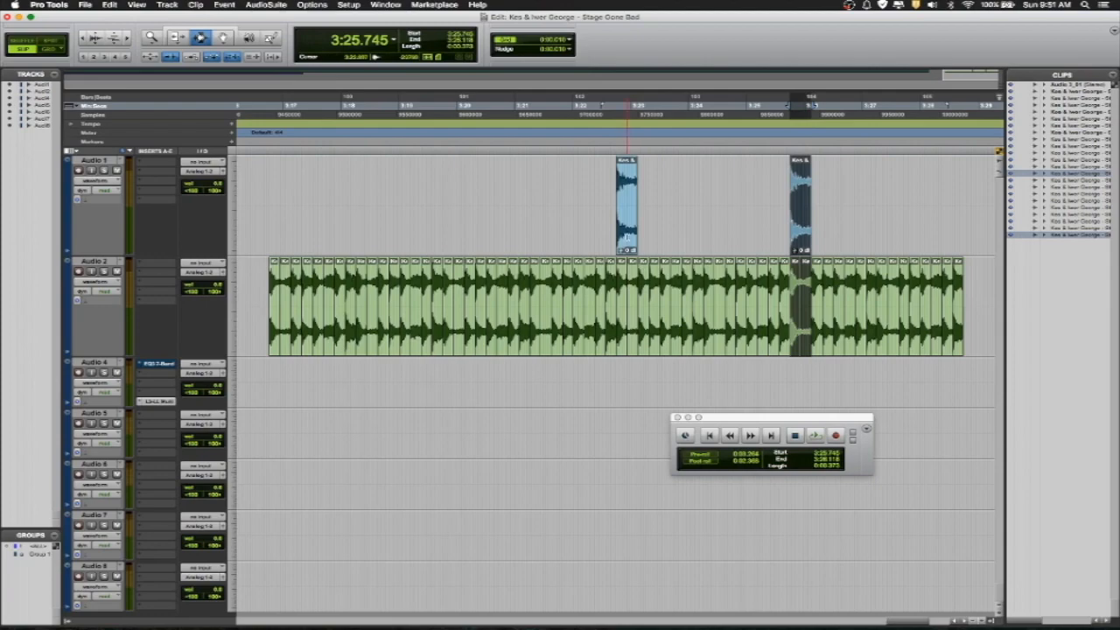
Audition the first pasted clip on Audio 1 and set the selection from 3:22.752 to the second pasted clip at 3:25.745.
click(626, 238)
key(space)
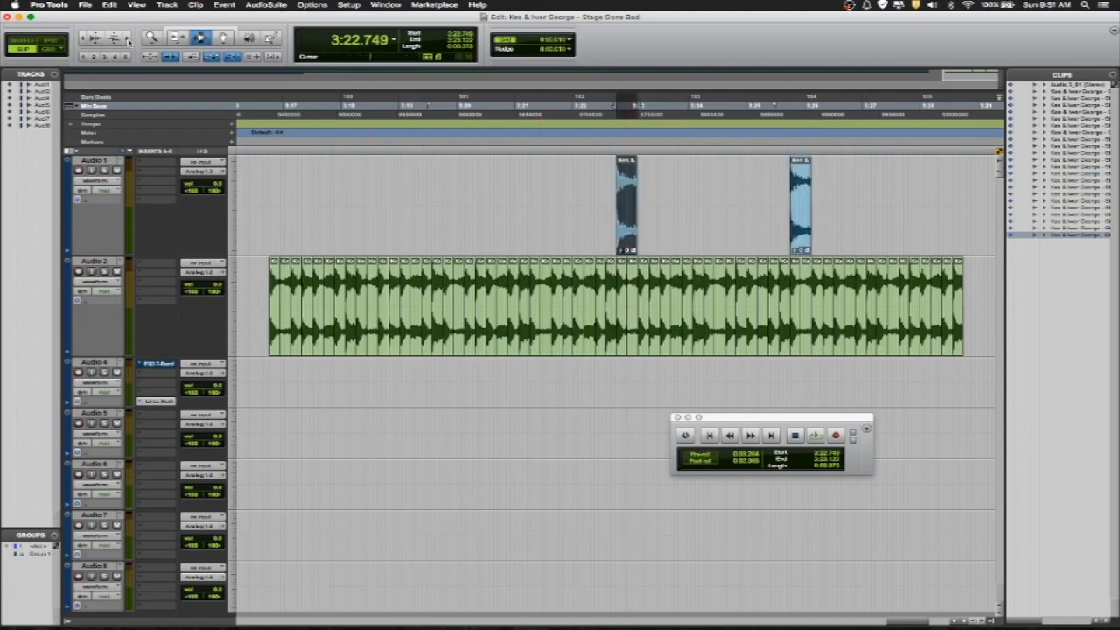
key(super+bracketright)
key(super+bracketright)
key(super+bracketright)
key(super+bracketright)
key(super+bracketright)
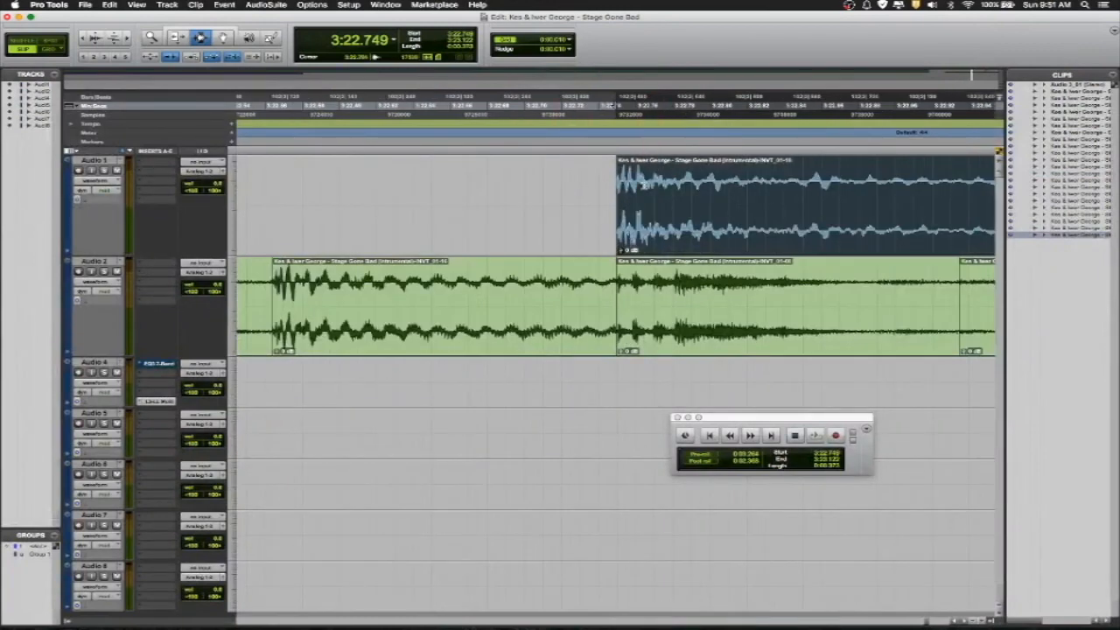
click(622, 184)
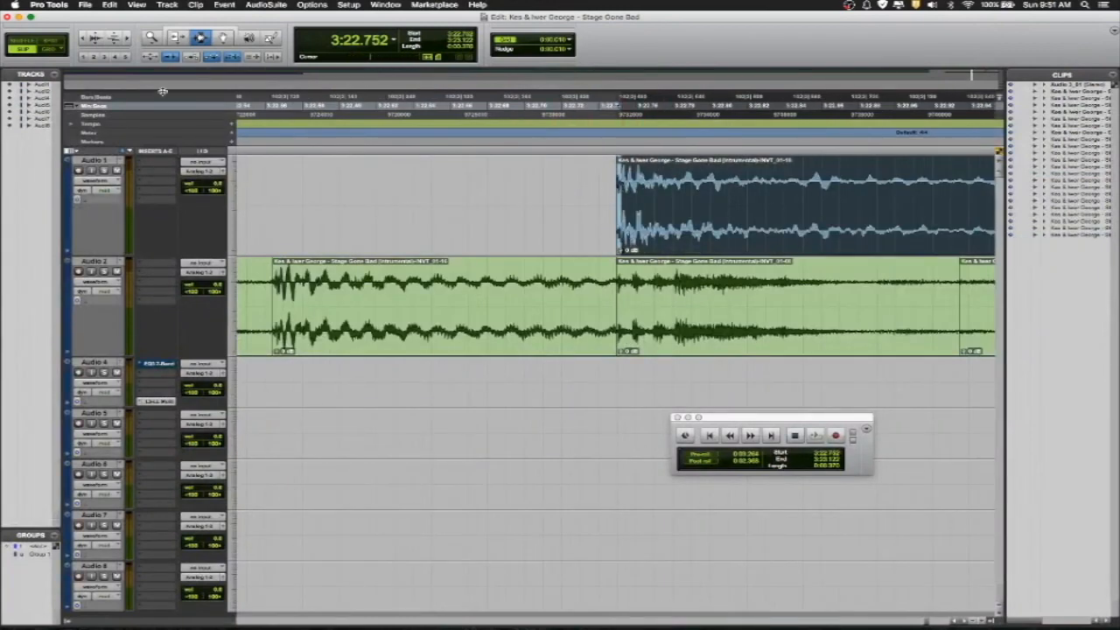
key(super+bracketleft)
key(super+bracketleft)
key(super+bracketleft)
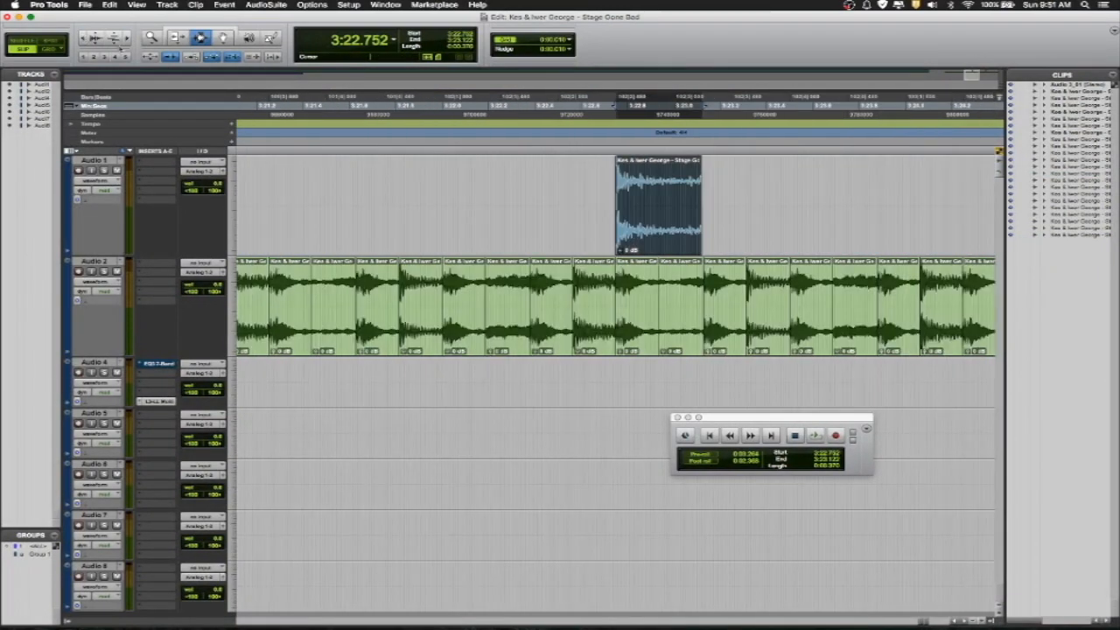
click(655, 173)
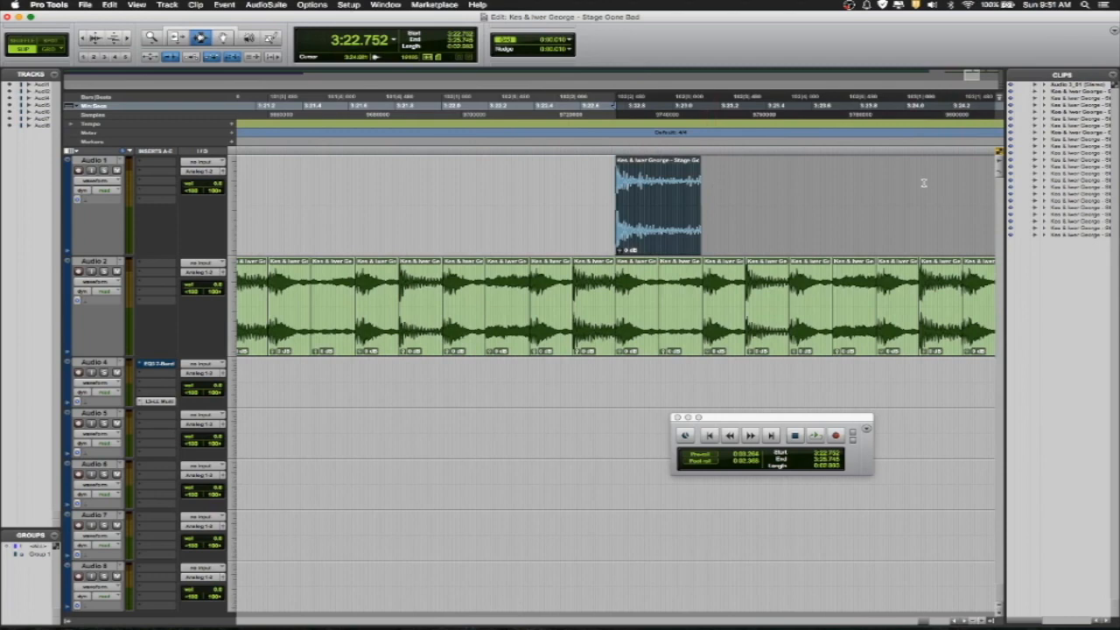
Open the AudioSuite D-Verb for the Audio 1 selection, lower its wet mix to about 46% and preview the reverb.
click(263, 4)
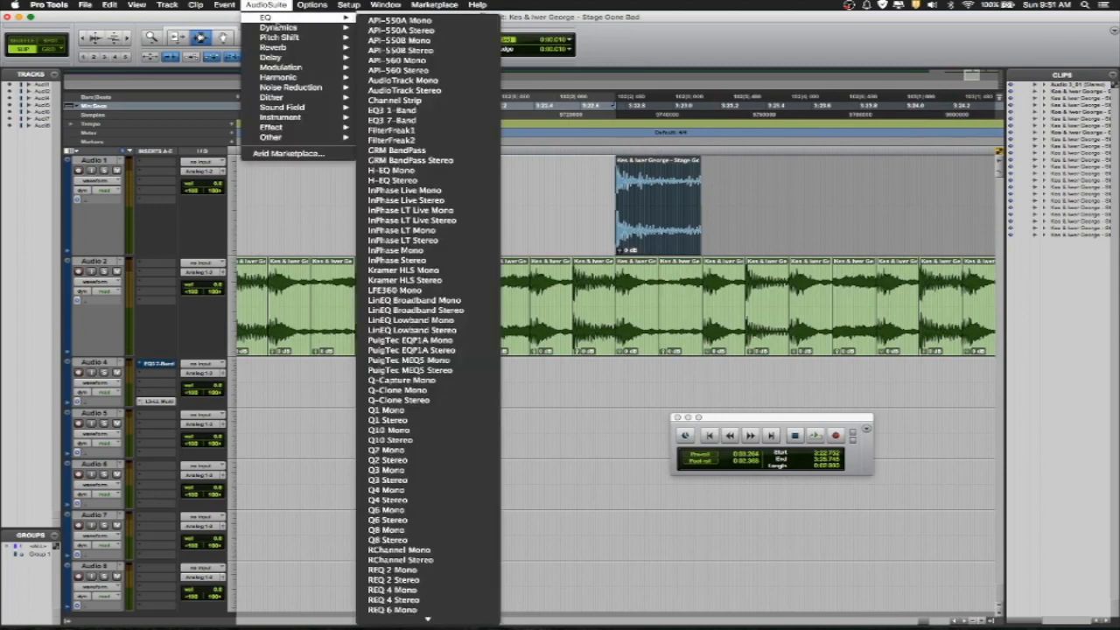
mouse_move(286, 46)
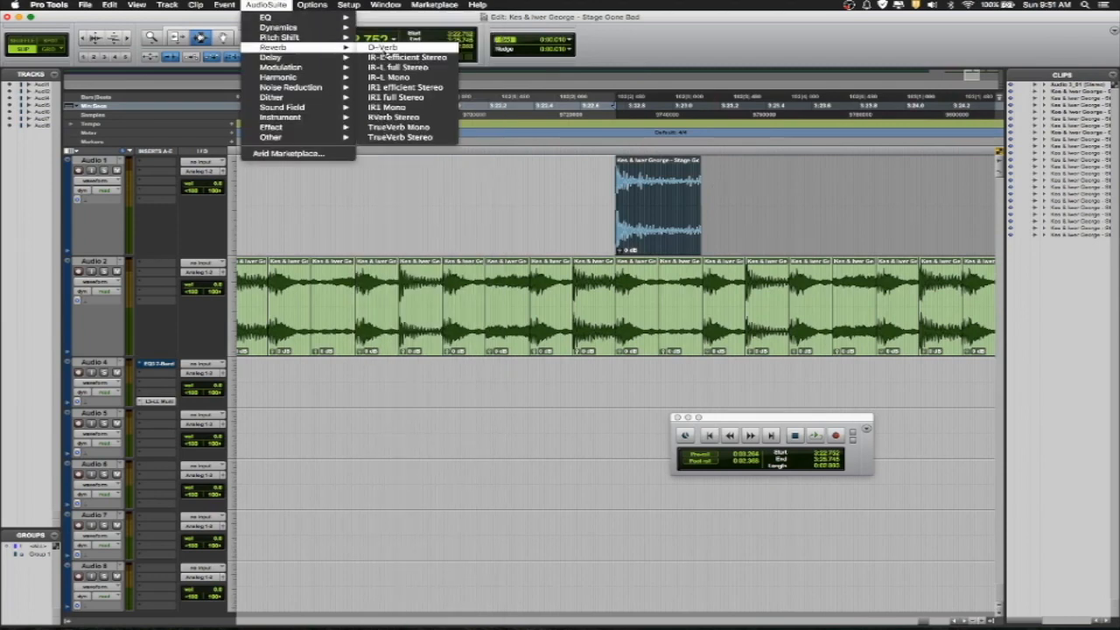
click(382, 48)
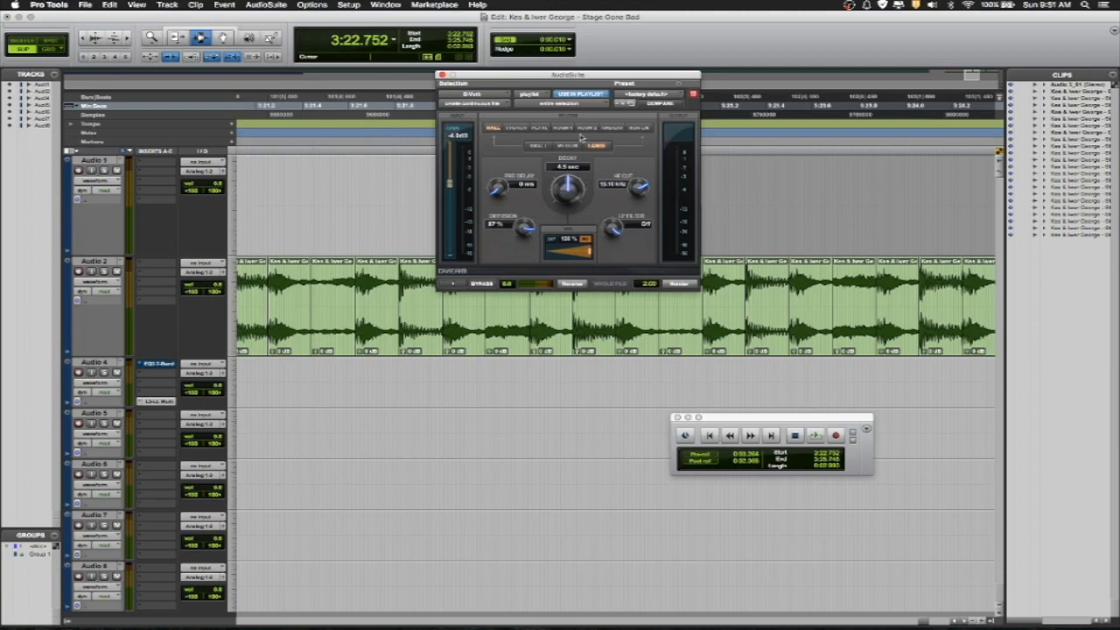
drag(591, 253, 564, 252)
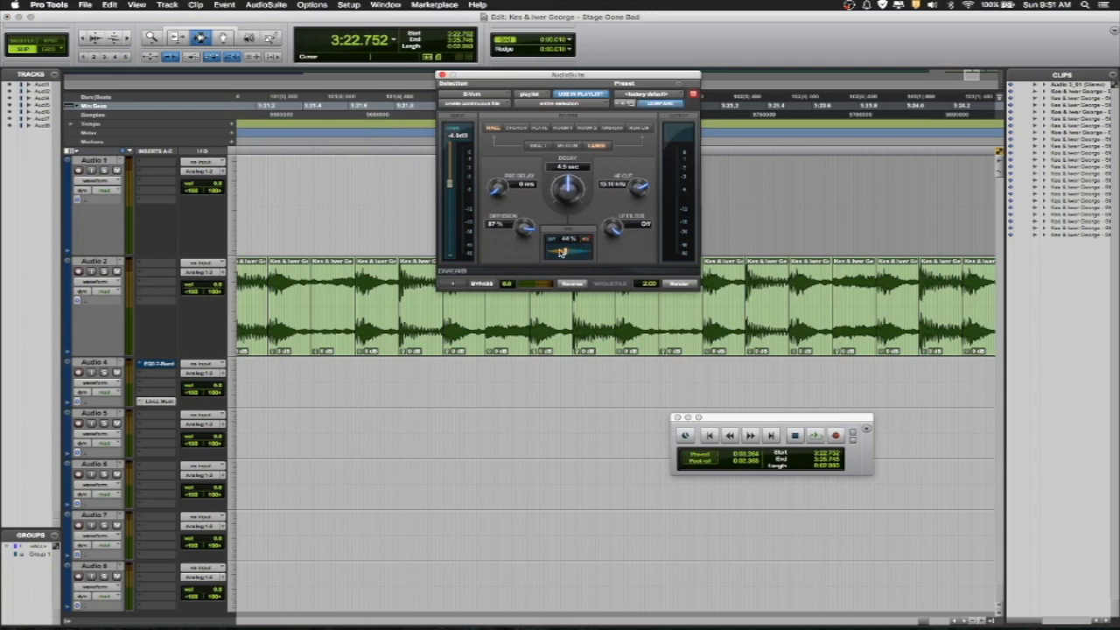
click(449, 285)
drag(530, 77, 293, 59)
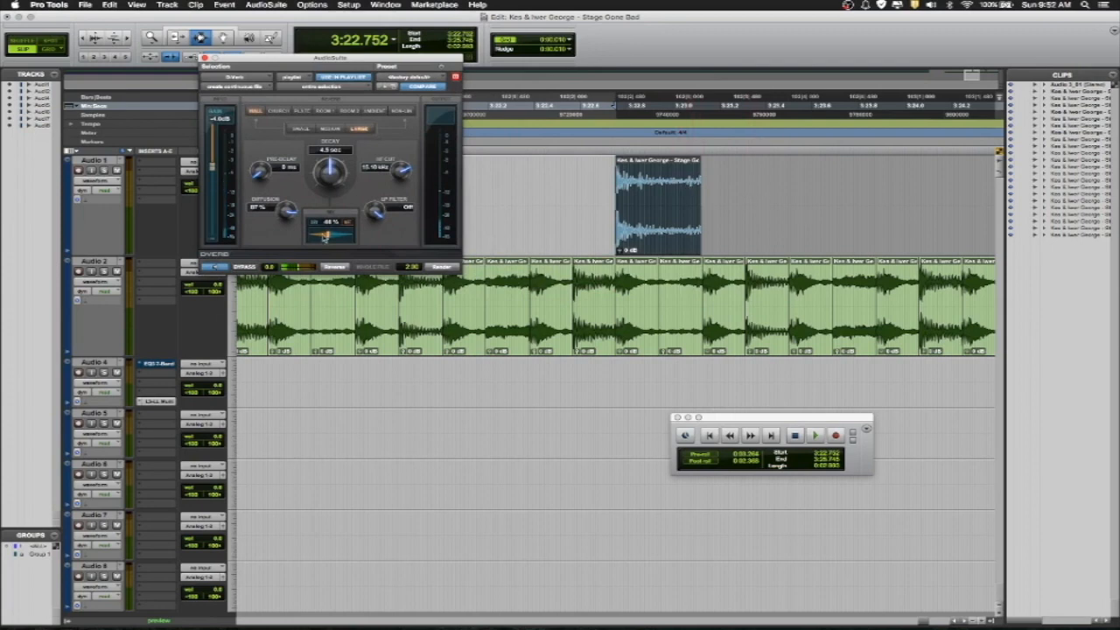
click(216, 268)
Apply a fade-out to the end of the first pasted Audio 1 clip starting at 3:23.028, and select that clip.
double_click(695, 185)
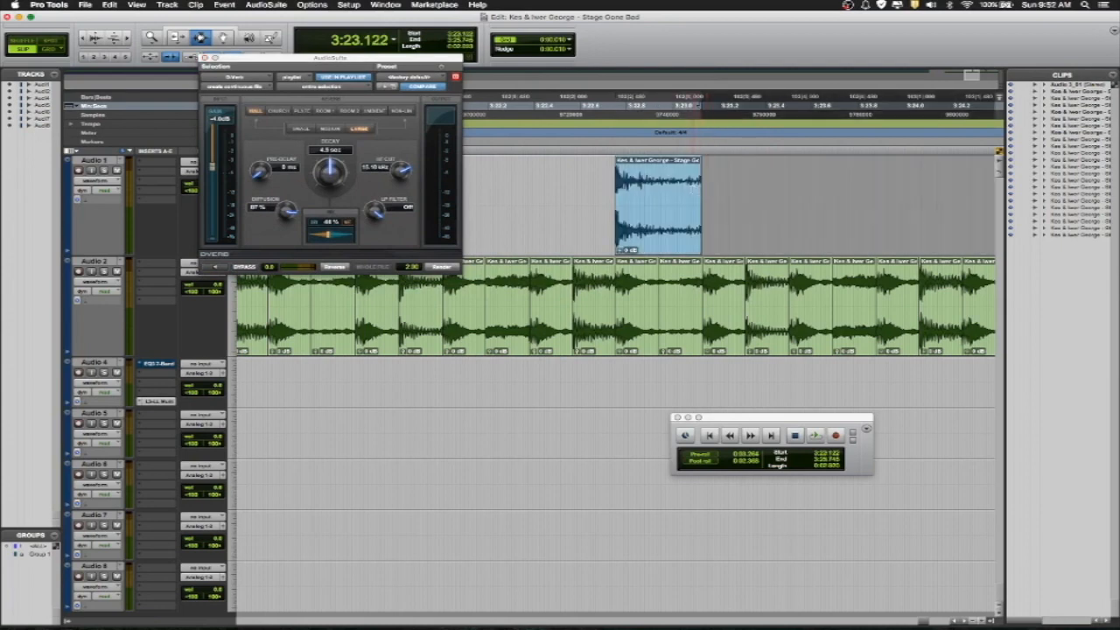
drag(680, 194, 708, 197)
key(super+f)
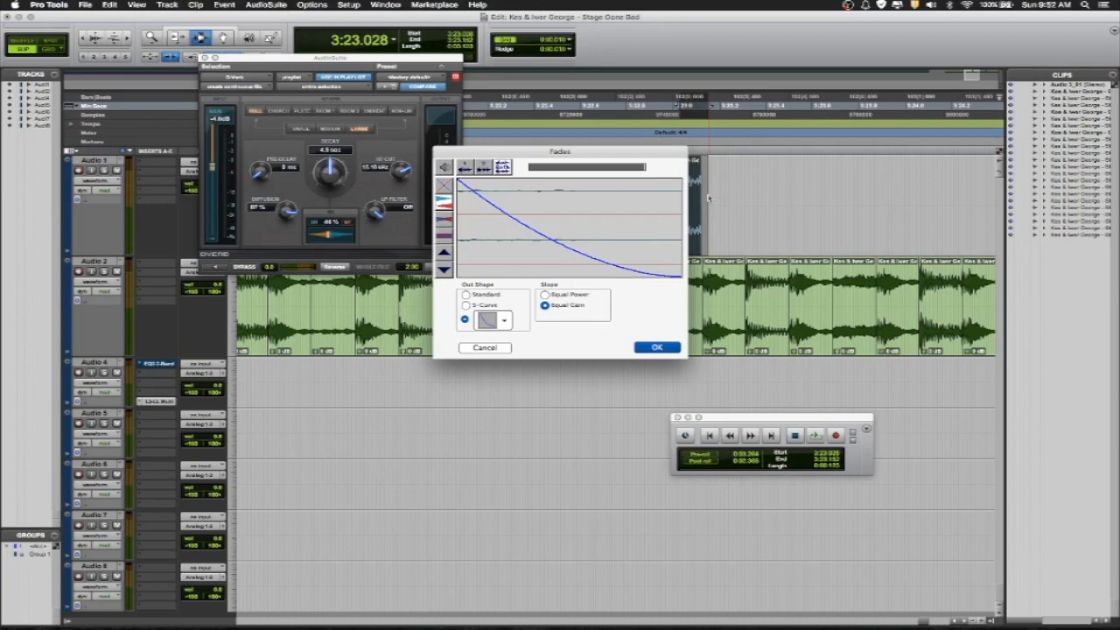
key(Return)
double_click(659, 211)
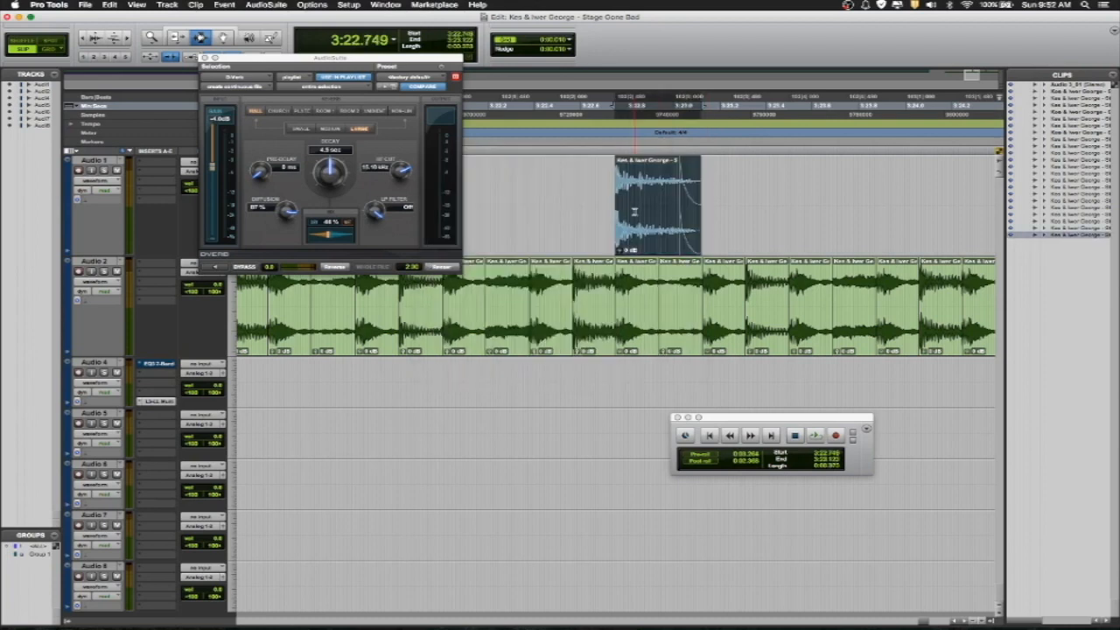
Set the Audio 1 selection from 3:22.755 to the next clip at 3:25.745 and render the D-Verb over it.
click(616, 215)
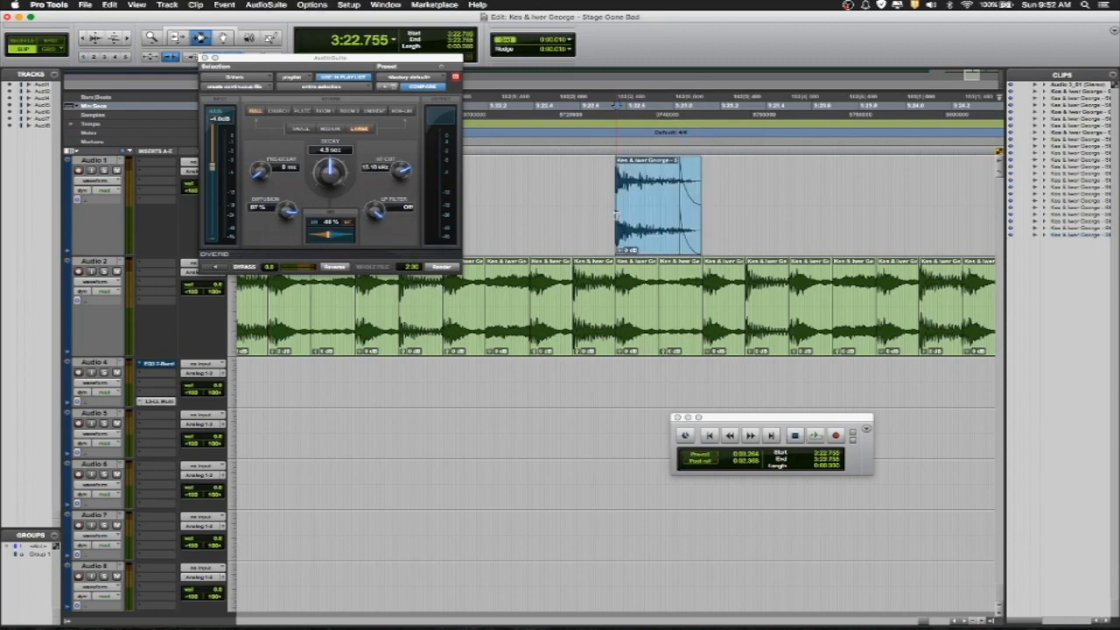
shift+click(747, 211)
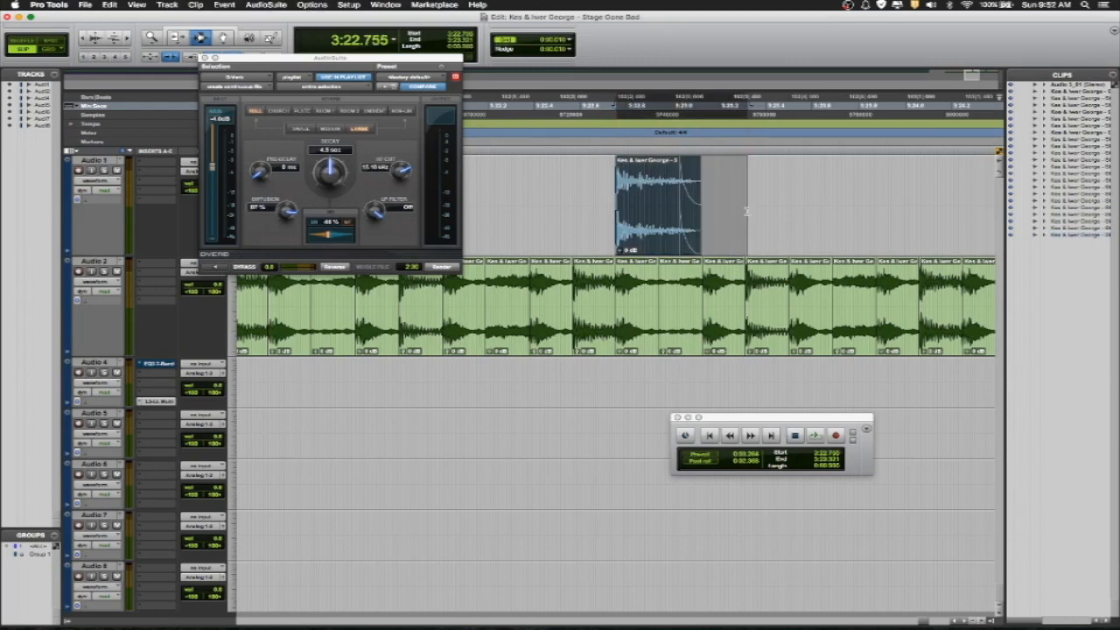
key(shift+Tab)
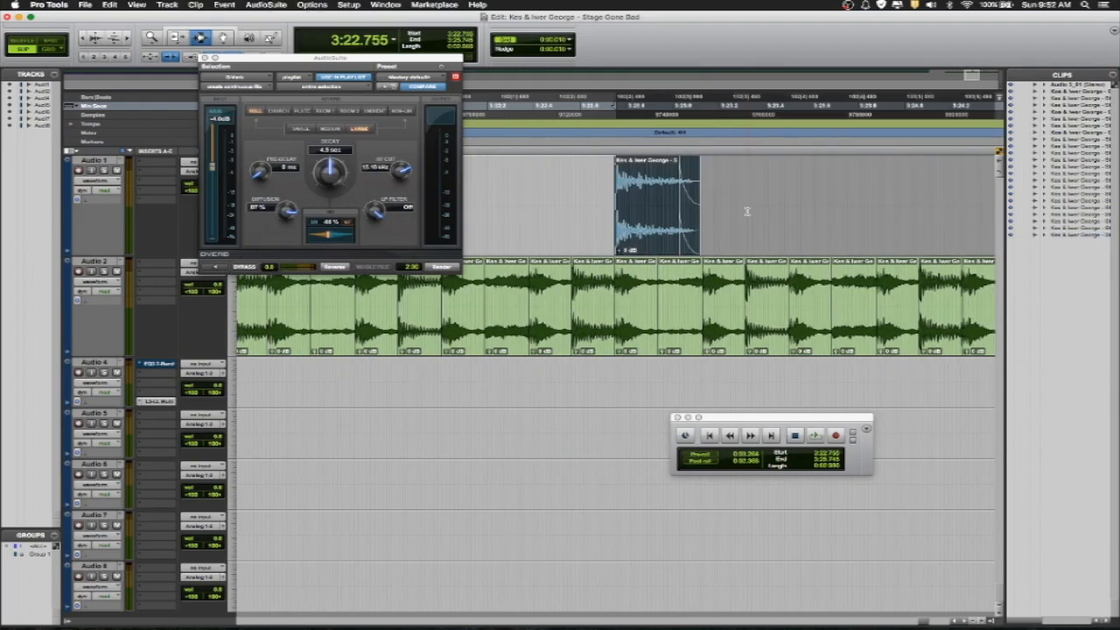
click(441, 267)
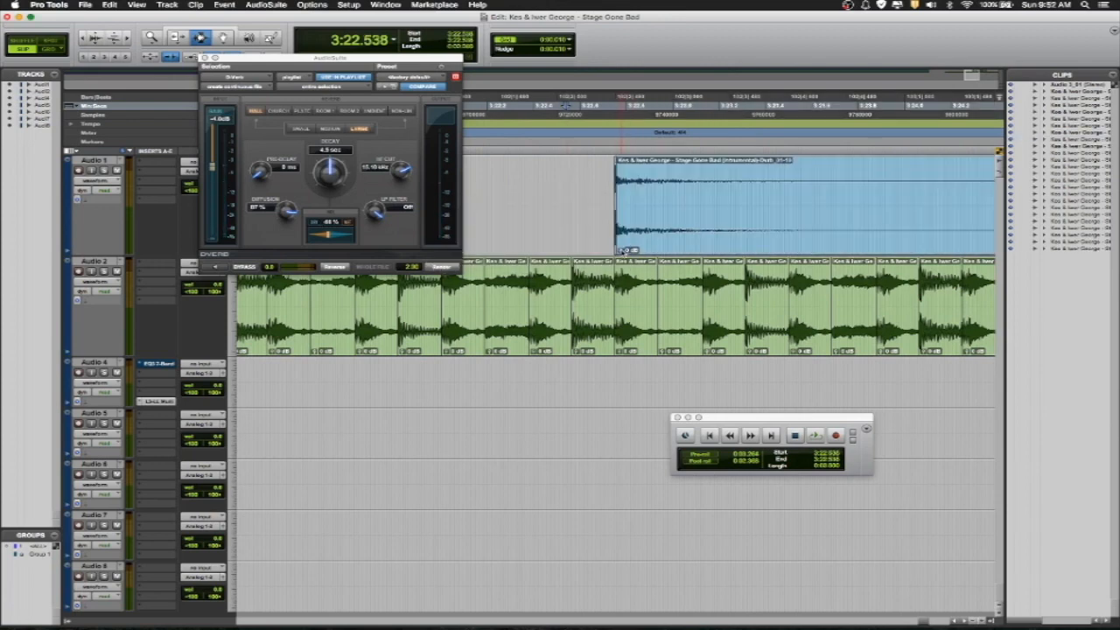
Raise the clip gain of the rendered reverb clip on Audio 1 to about +6.2 dB and audition it from 3:22.749.
click(623, 250)
drag(622, 251, 622, 250)
click(586, 230)
key(Tab)
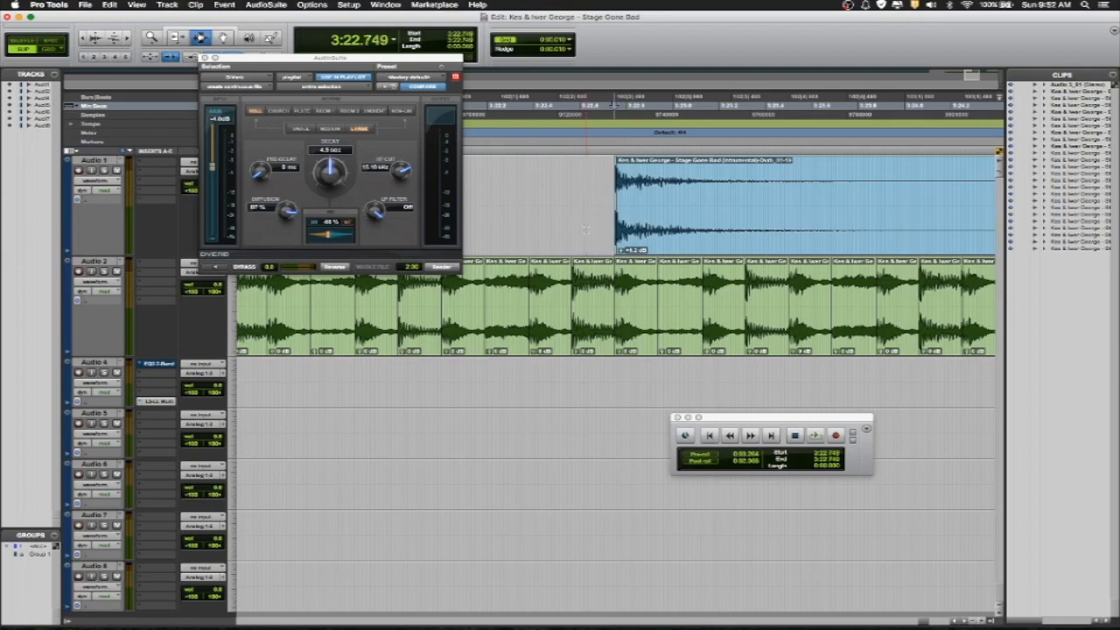
key(space)
key(space)
Apply a standard equal-power crossfade at the start of the Audio 1 reverb clip, from 3:22.755 to 3:22.947.
key(Tab)
shift+click(661, 232)
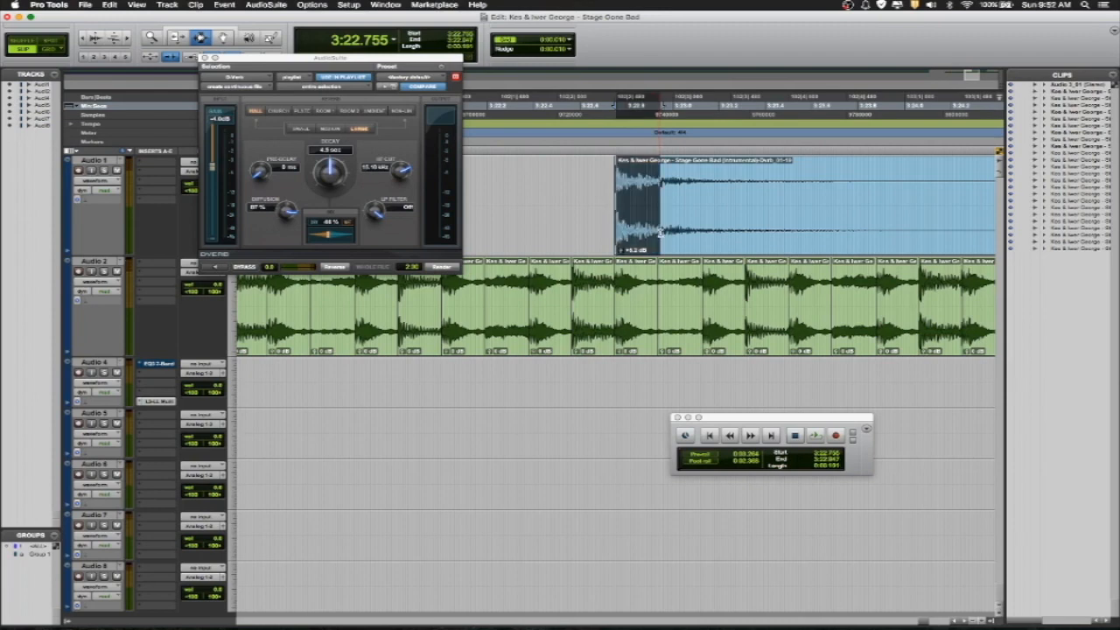
key(super+f)
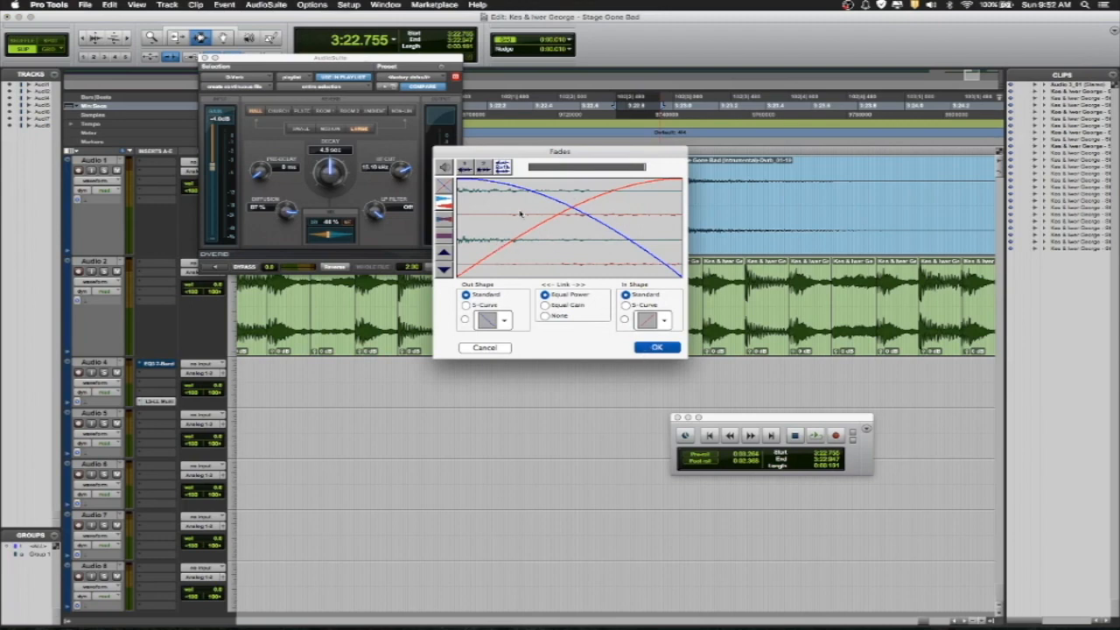
click(645, 349)
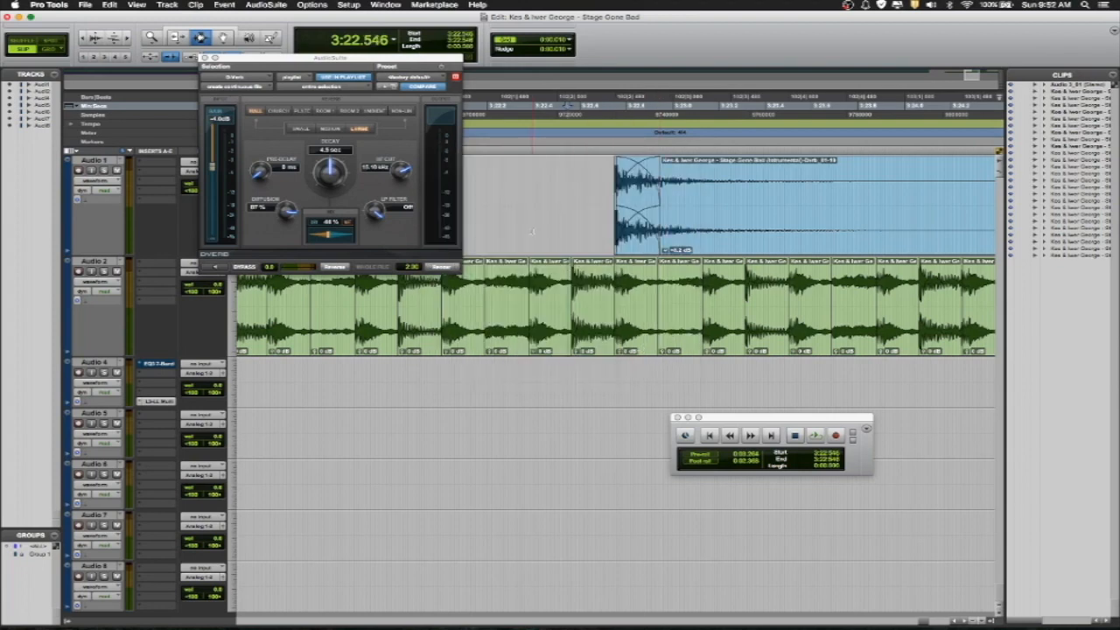
Audition the crossfaded reverb hit against the loop from 3:22.749.
key(Tab)
key(space)
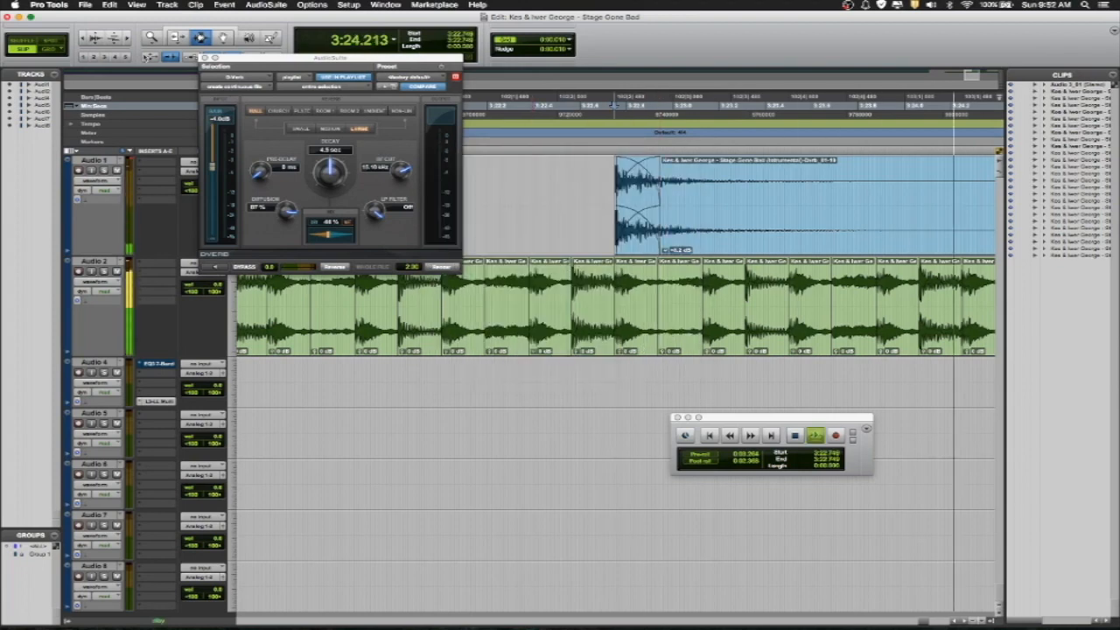
key(space)
click(583, 187)
key(Tab)
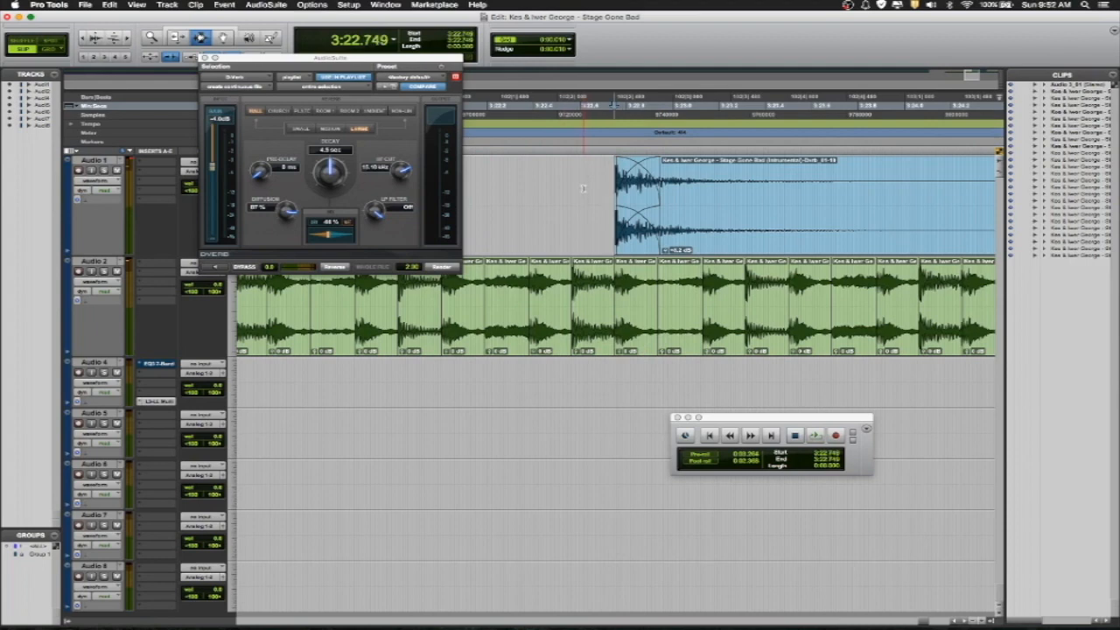
Duplicate the whole crossfaded reverb hit on Audio 1 so the copy starts at 3:25.745, and audition the loop with both hits.
double_click(796, 203)
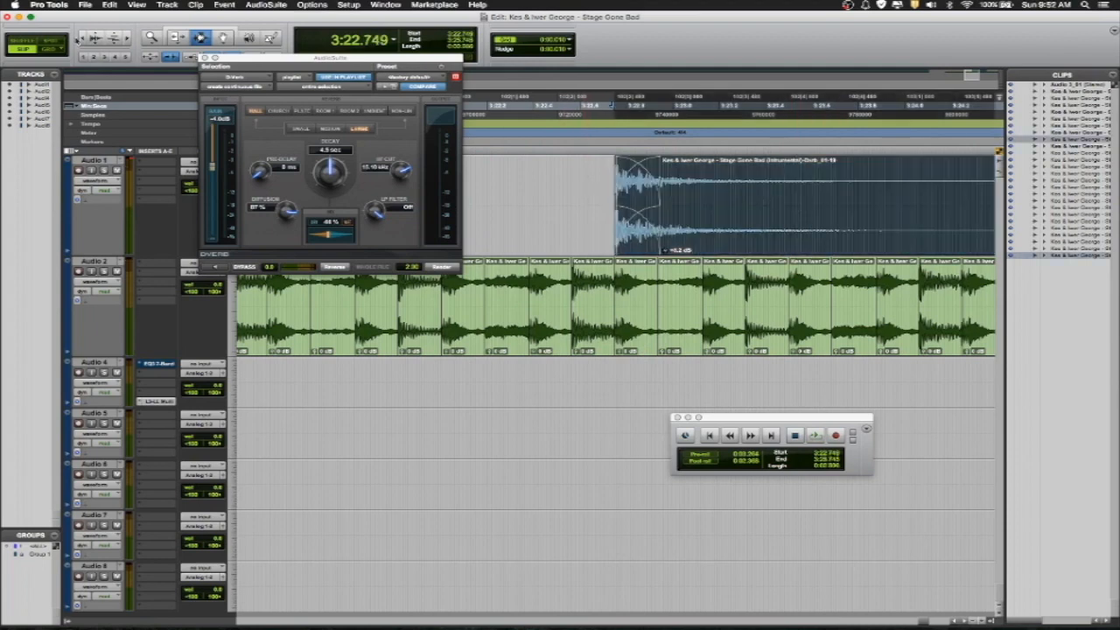
key(r)
key(r)
key(r)
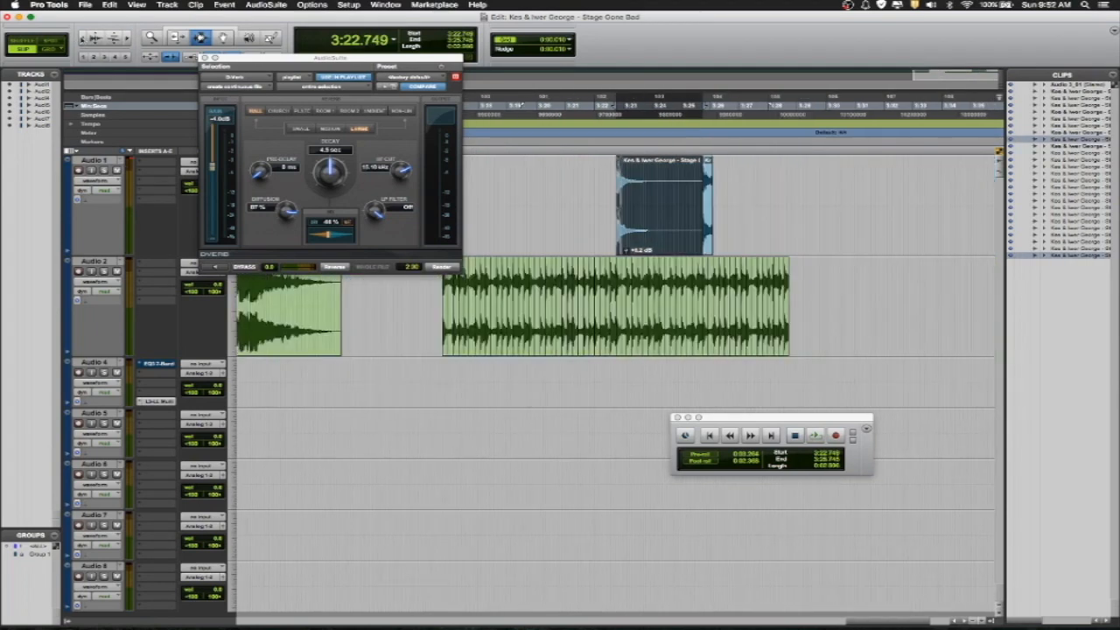
key(super+d)
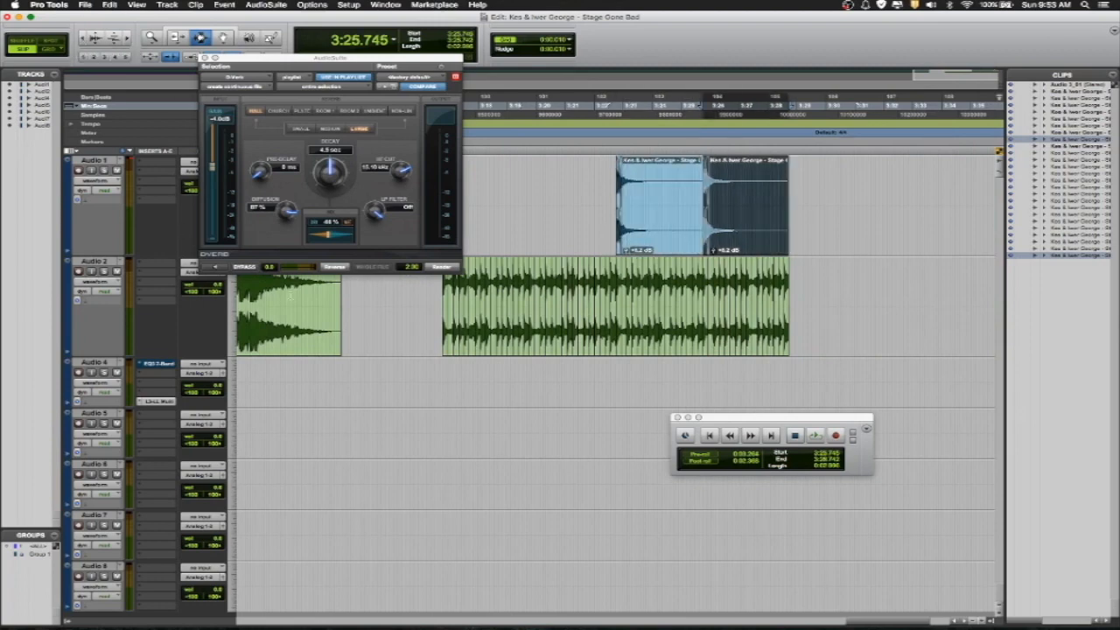
click(429, 324)
key(space)
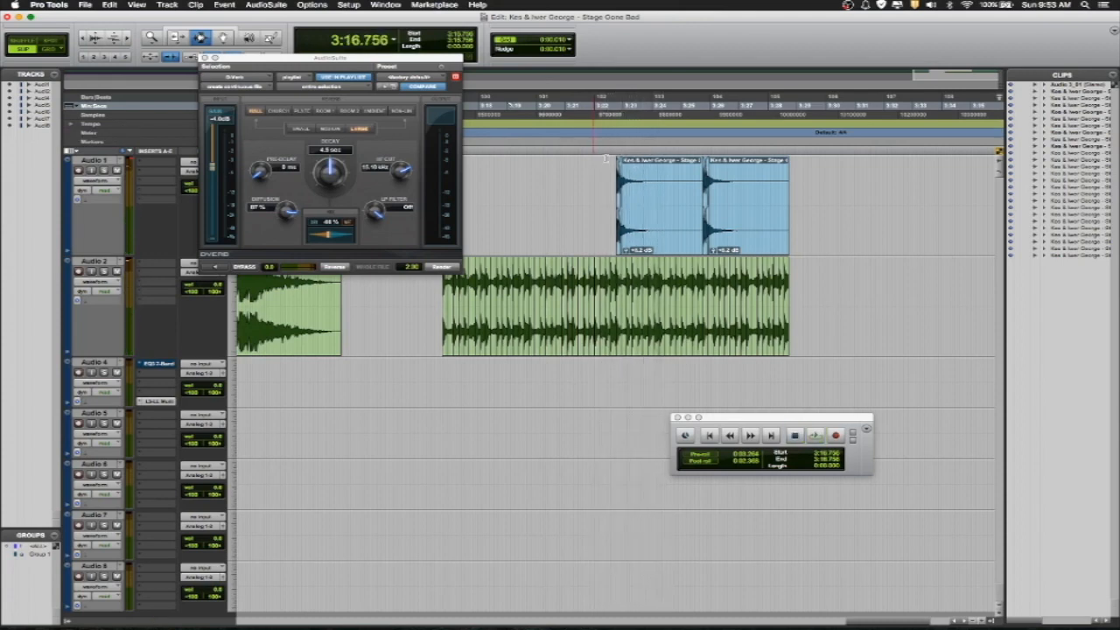
Move the whole loop section down one track, placing the reverb hits on Audio 2 and the sliced loop on Audio 4.
drag(795, 305, 430, 236)
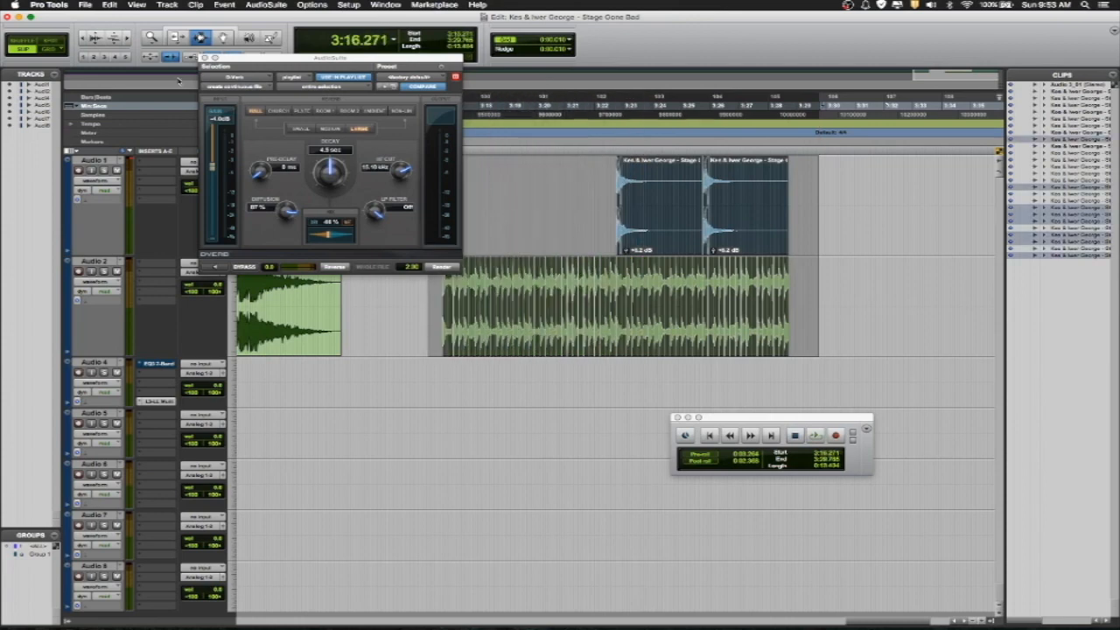
mouse_move(625, 354)
mouse_down()
mouse_move(626, 375)
mouse_move(607, 359)
mouse_up()
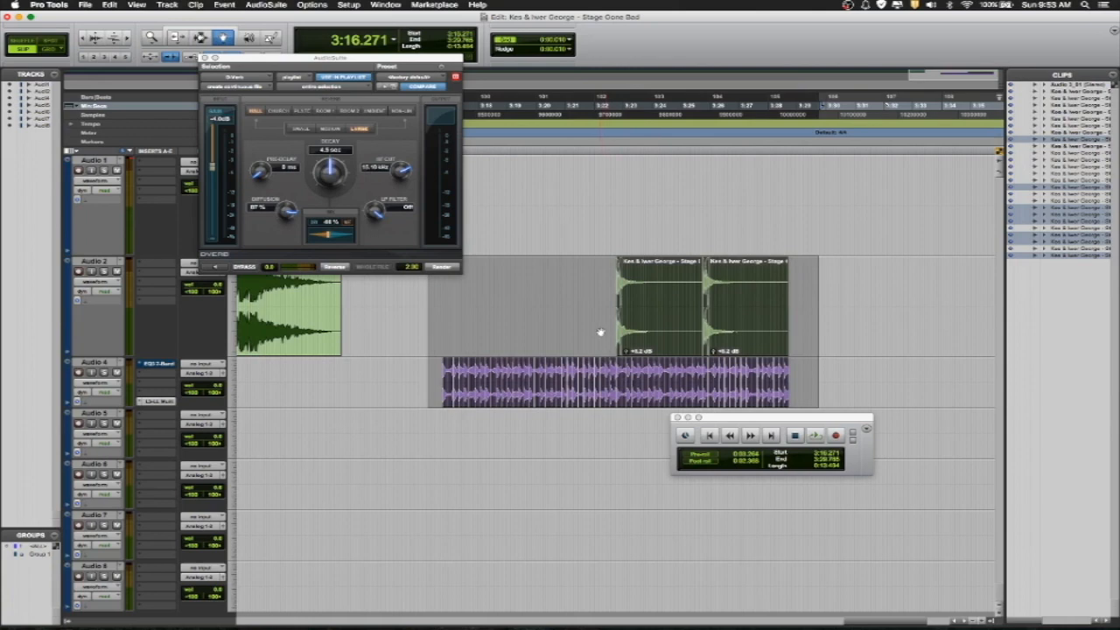
click(600, 333)
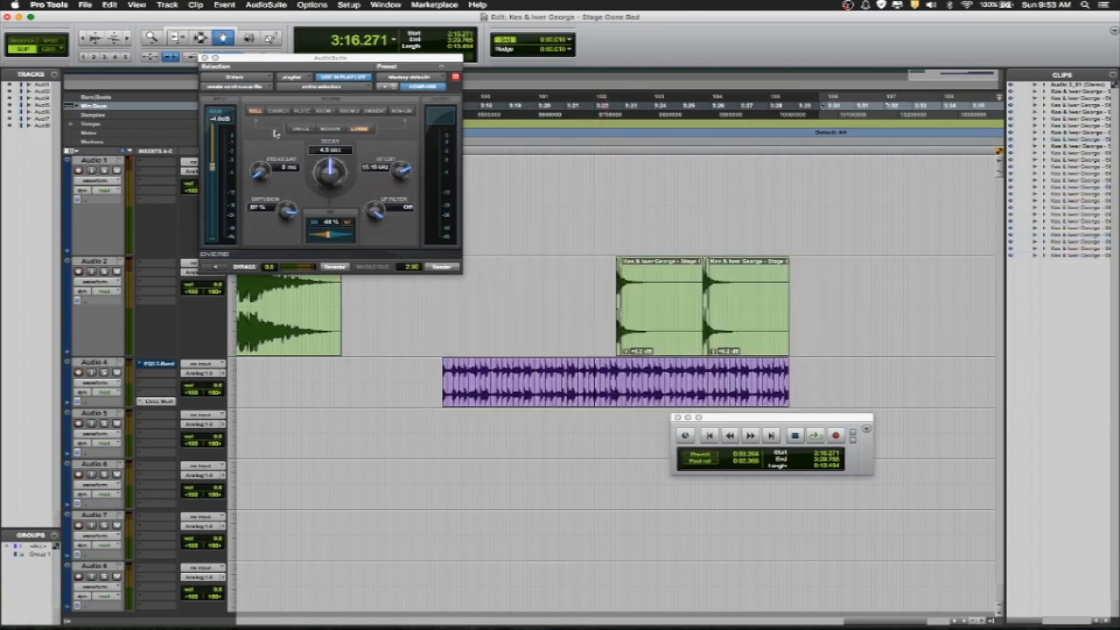
Copy the two reverb hits from Audio 2 and paste them onto Audio 1 at 3:24.247.
click(561, 310)
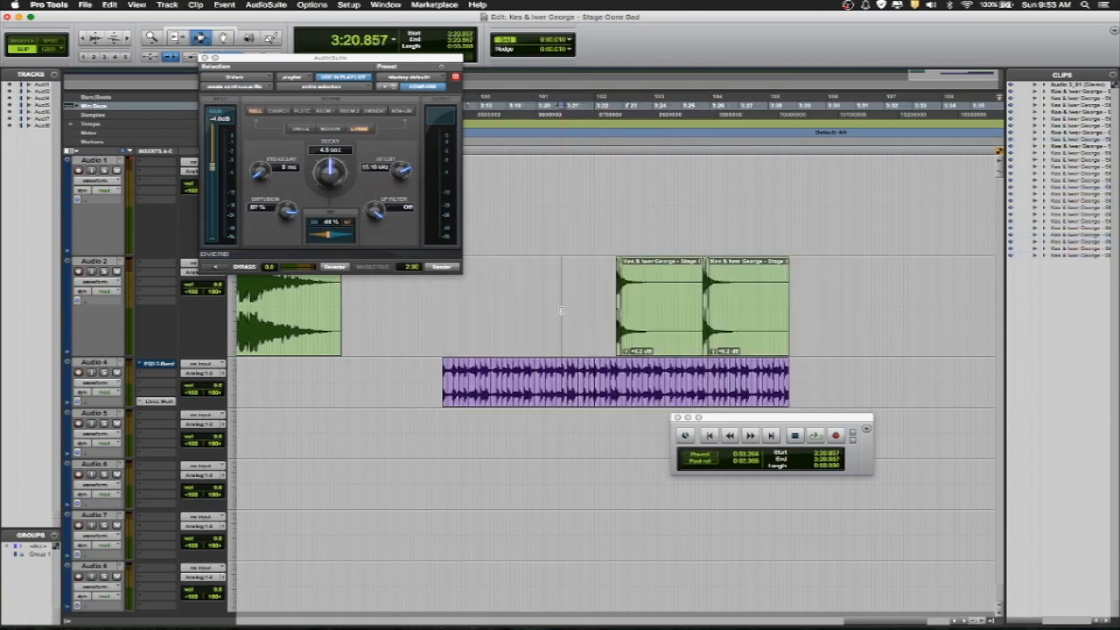
shift+double_click(770, 320)
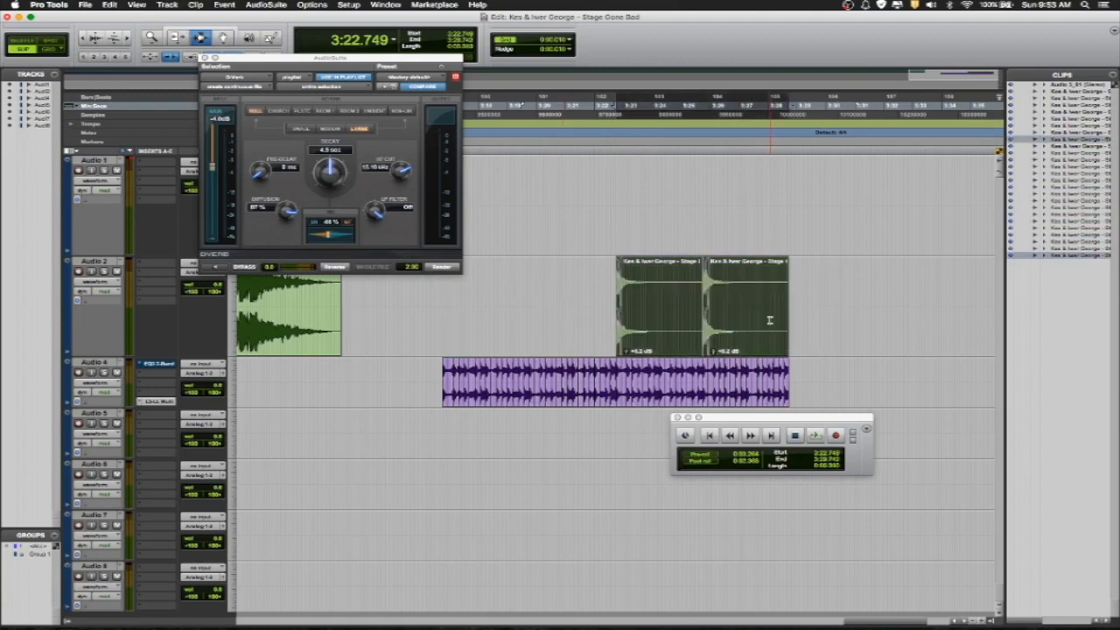
click(602, 344)
key(space)
key(space)
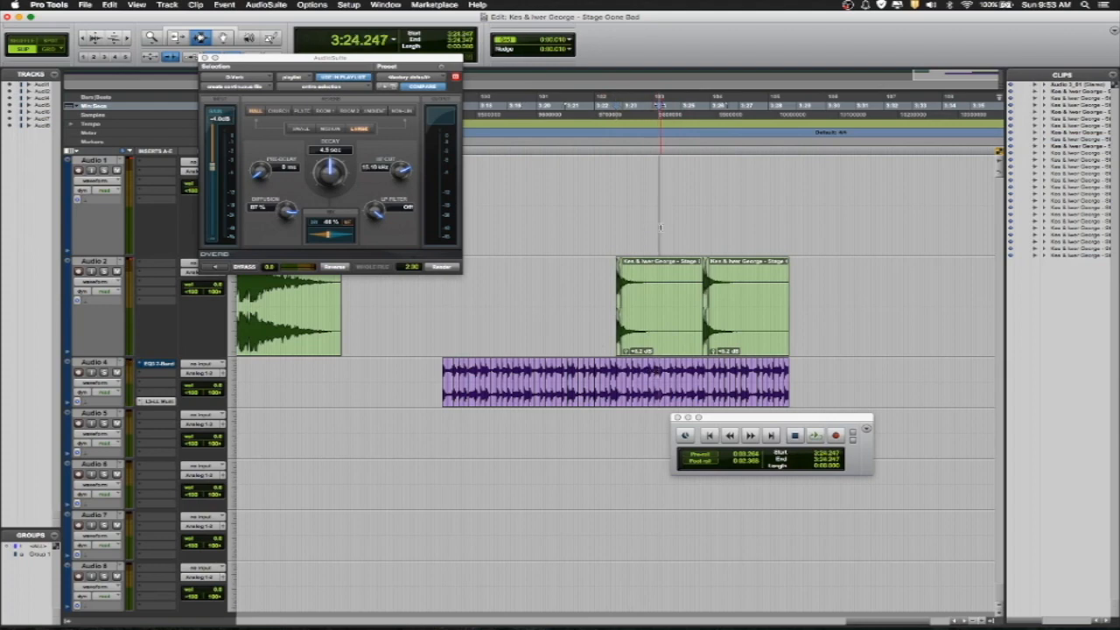
key(super+v)
Audition the alternating reverb hits on Audio 1 and Audio 2 with the loop from 3:22.749.
click(595, 306)
key(space)
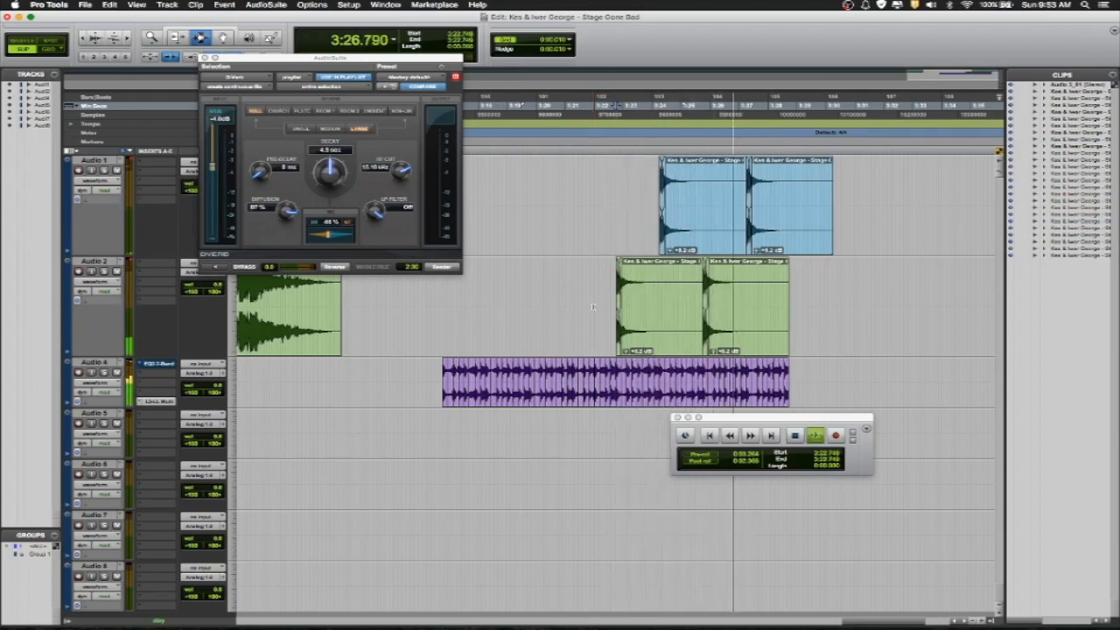
key(space)
Select and copy the Audio 2 opening passage from the hit at 0:00.749 up to the next strong transient, moving the D-Verb window aside.
key(Return)
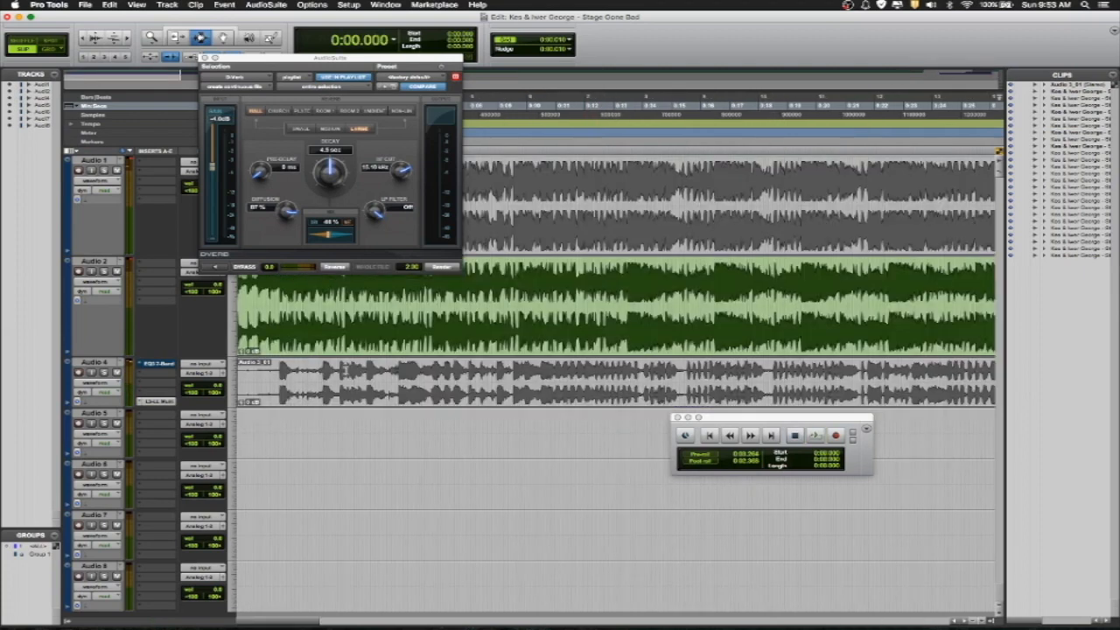
key(space)
drag(245, 59, 691, 85)
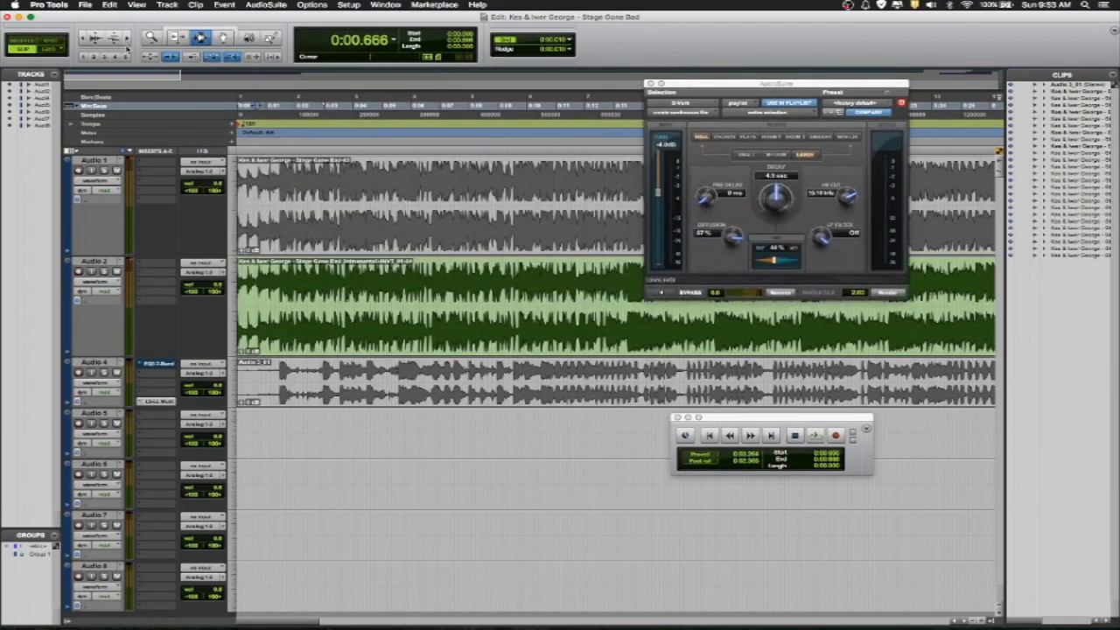
click(127, 40)
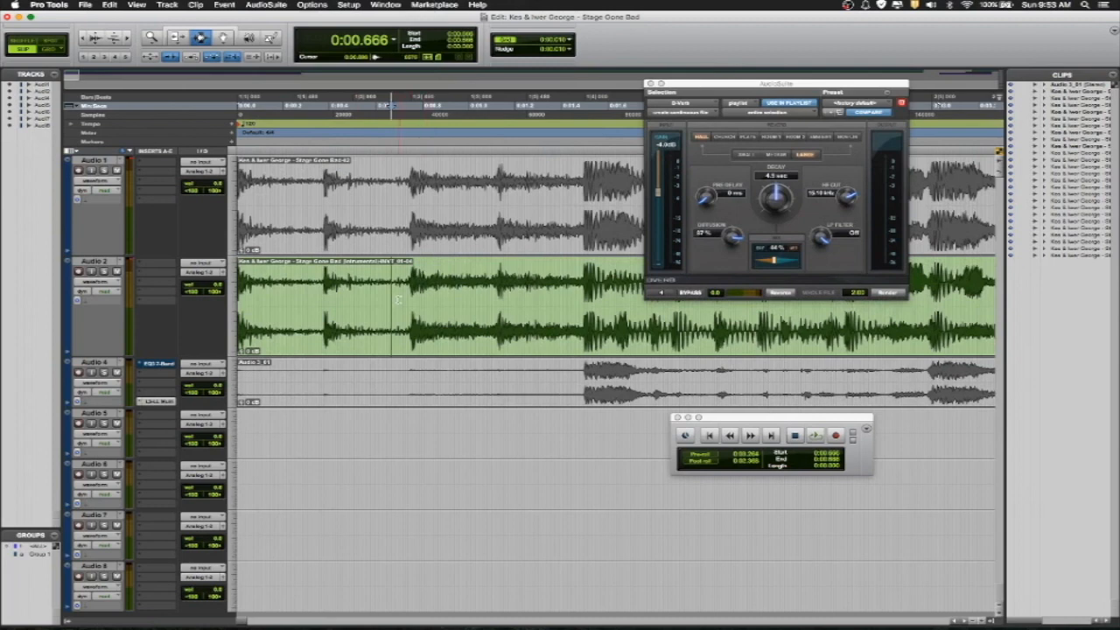
key(space)
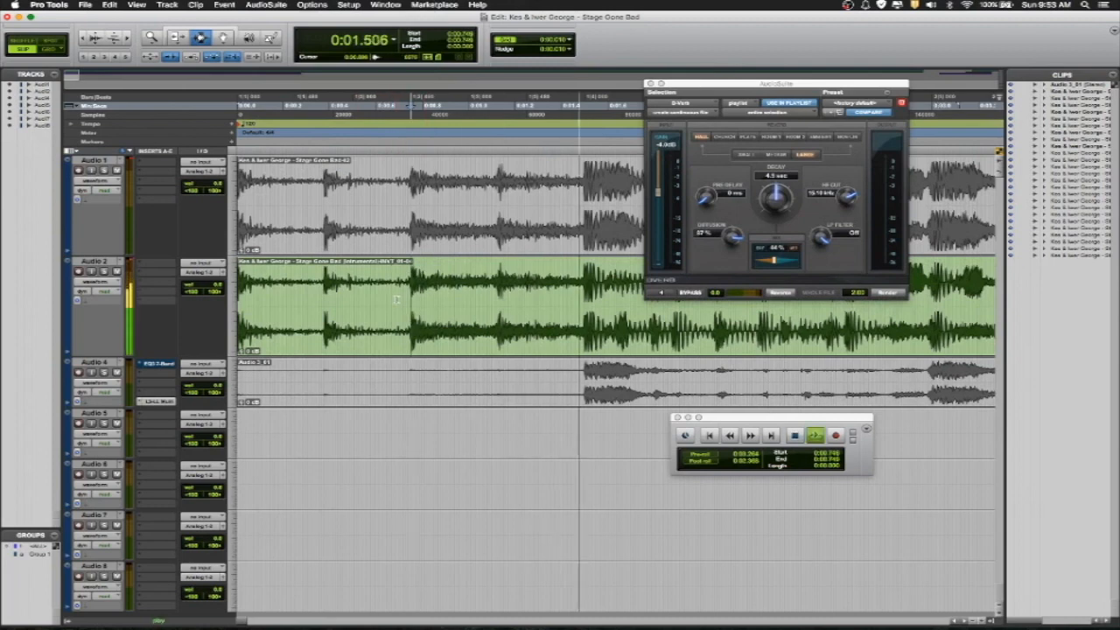
key(space)
shift+click(570, 308)
key(shift+Tab)
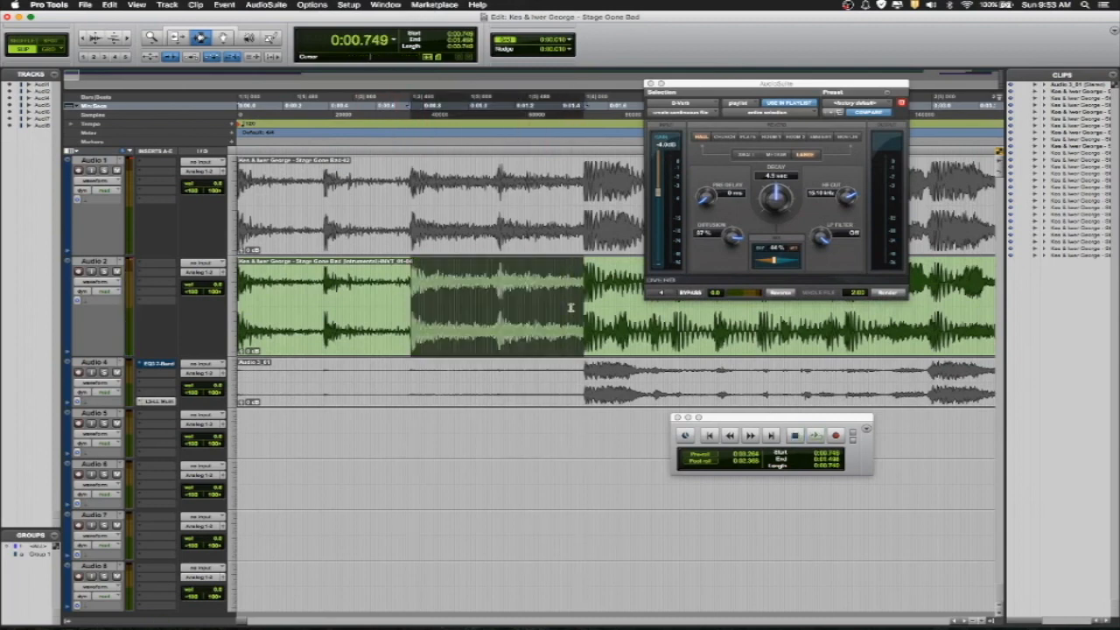
Locate the start of the sliced loop on Audio 4 at 3:16.756 and audition the part leading into the first reverb hit.
scroll(610, 321, right, 15)
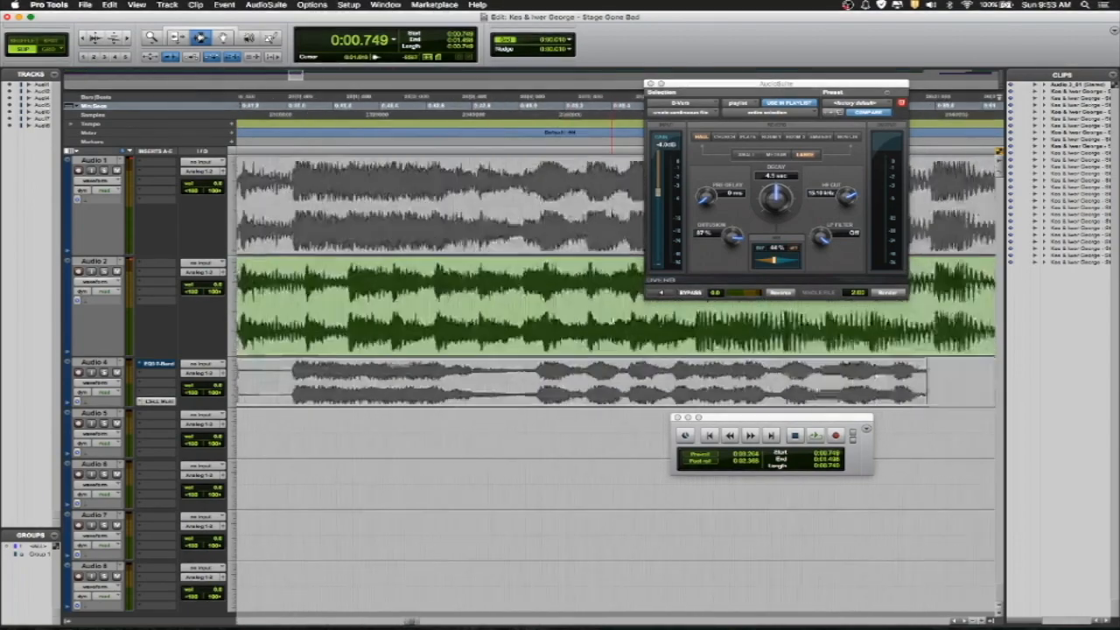
click(636, 395)
key(Tab)
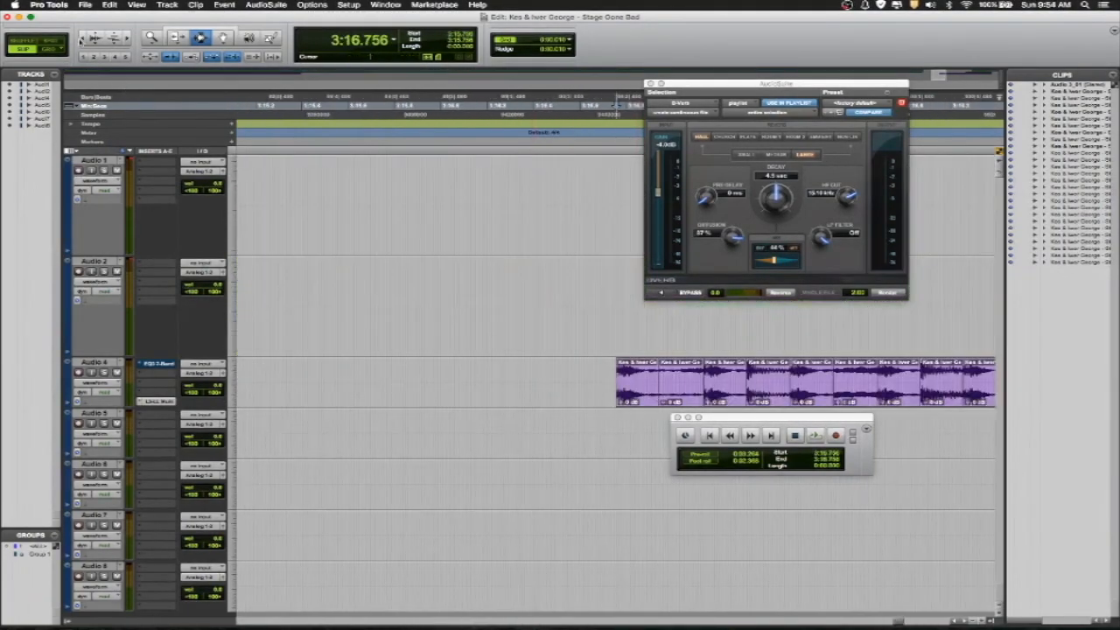
key(r)
key(r)
key(r)
key(r)
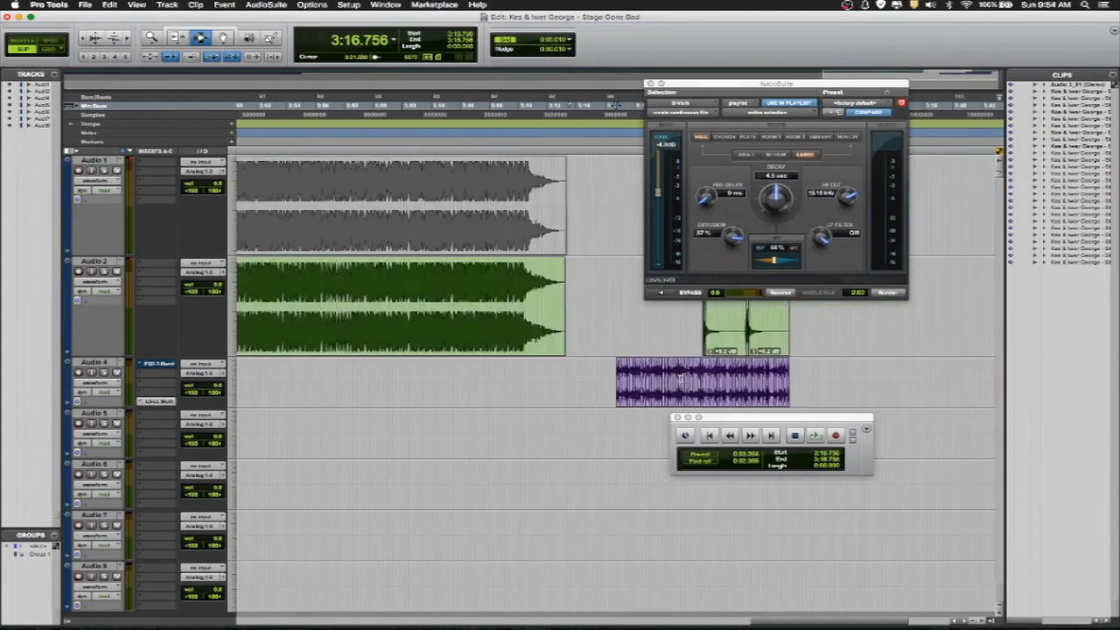
key(space)
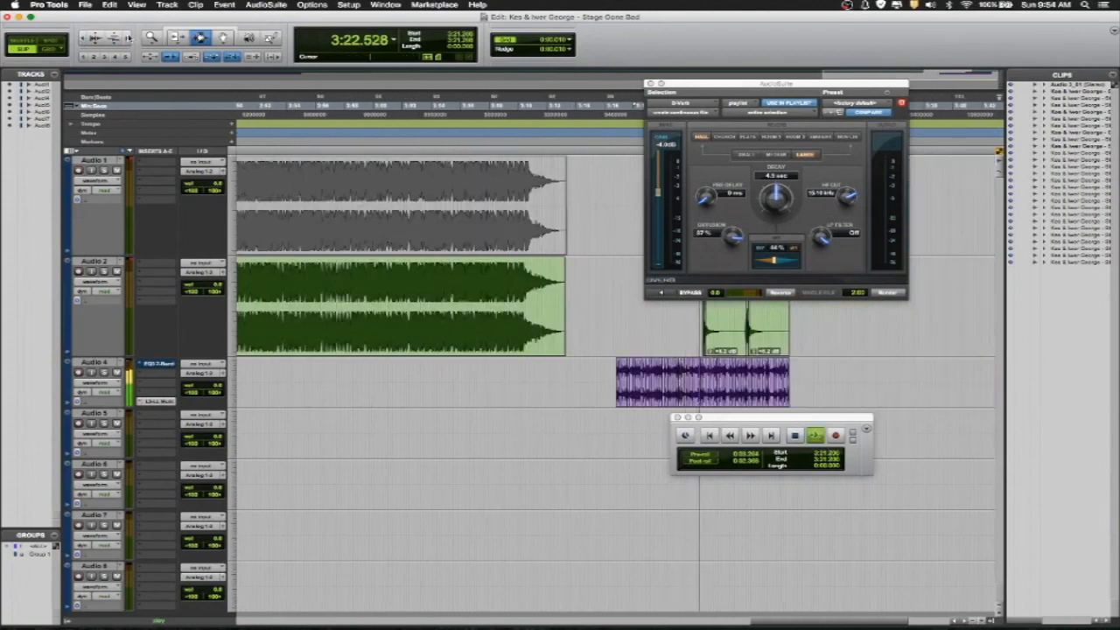
triple_click(129, 37)
key(space)
Audition the Audio 4 loop from 3:18.725.
click(329, 342)
key(space)
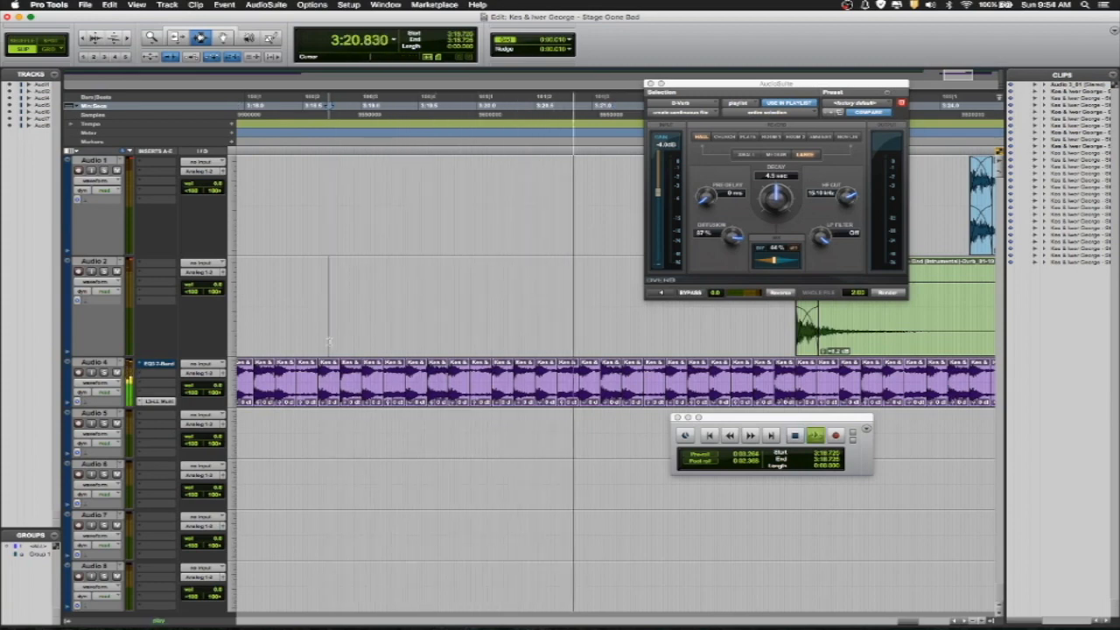
key(space)
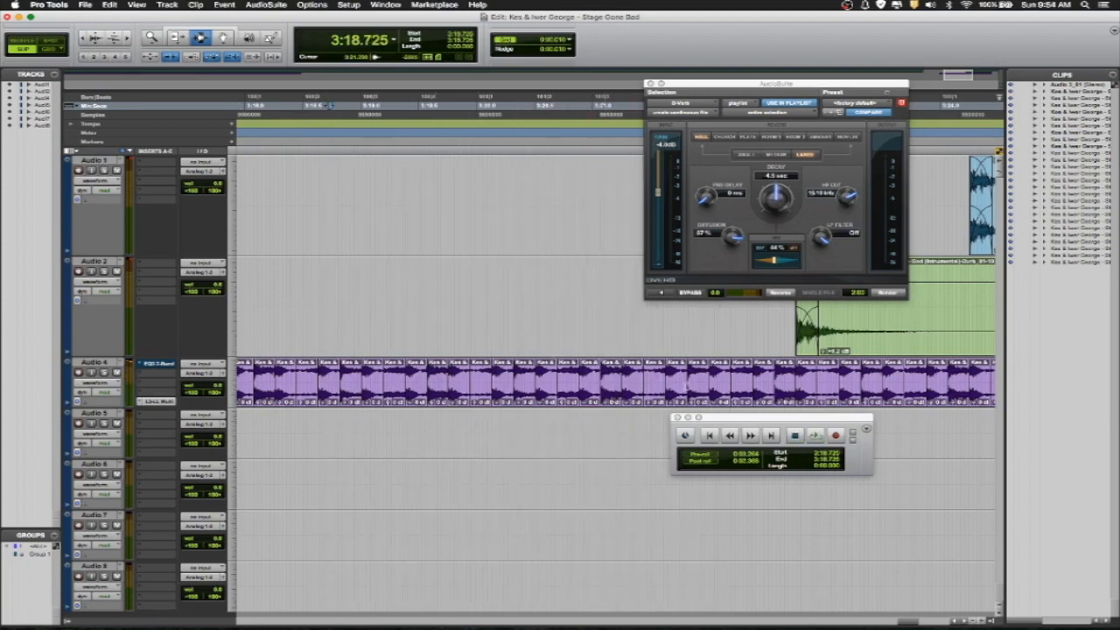
Try pasting the copied opening passage over the Audio 4 slice at 3:22.002, audition the transition, and undo the paste.
click(713, 386)
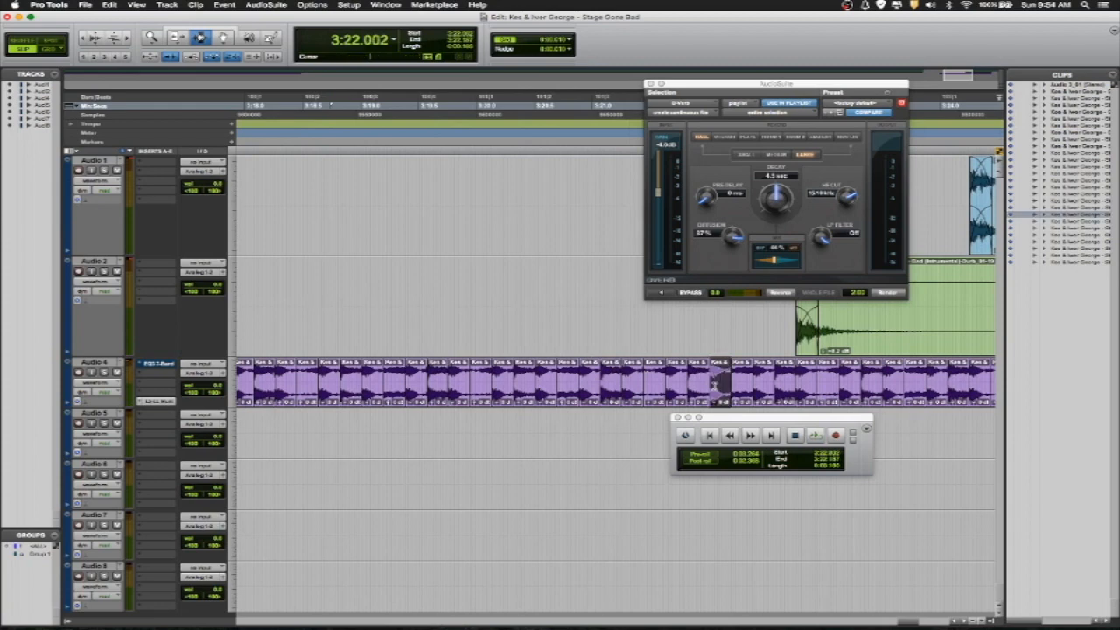
key(super+v)
click(537, 310)
key(space)
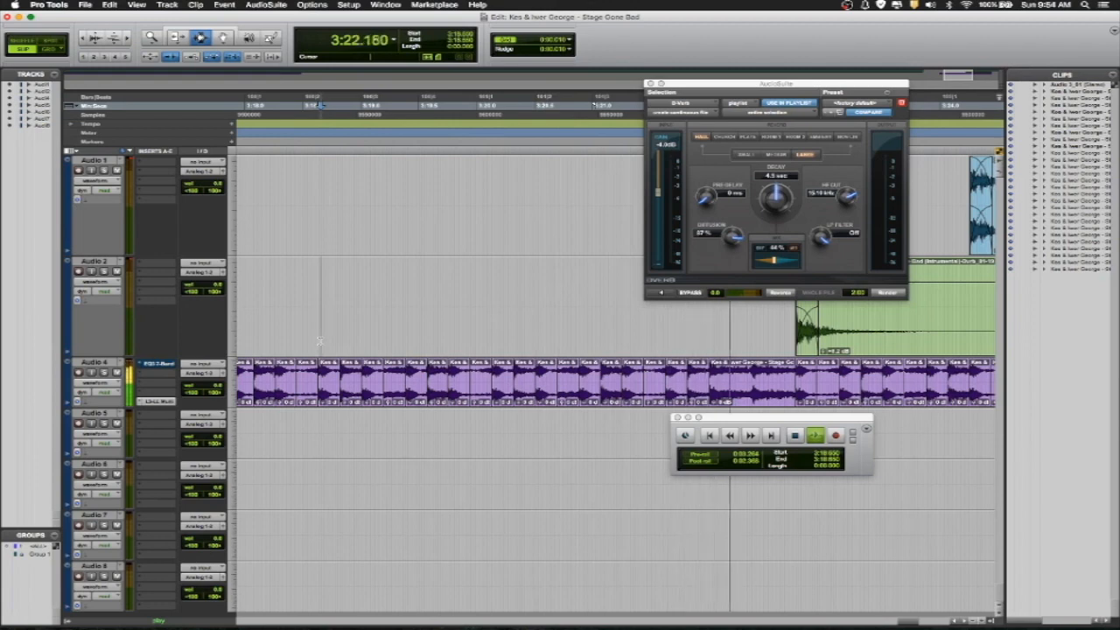
key(space)
key(super+z)
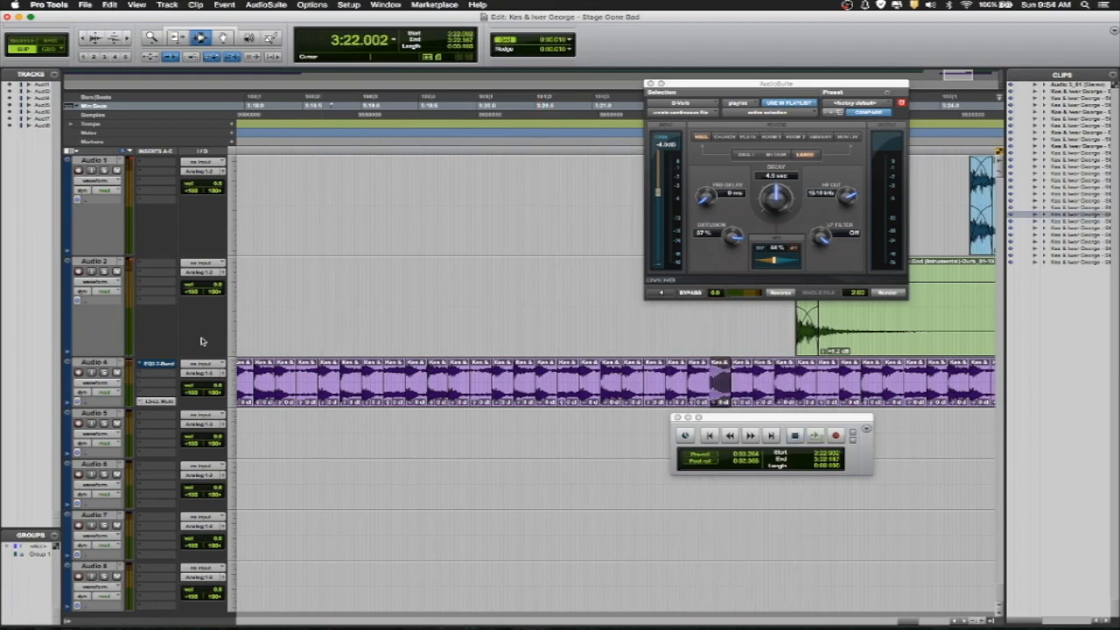
Audition the Audio 4 loop from 3:18.417.
click(294, 324)
key(space)
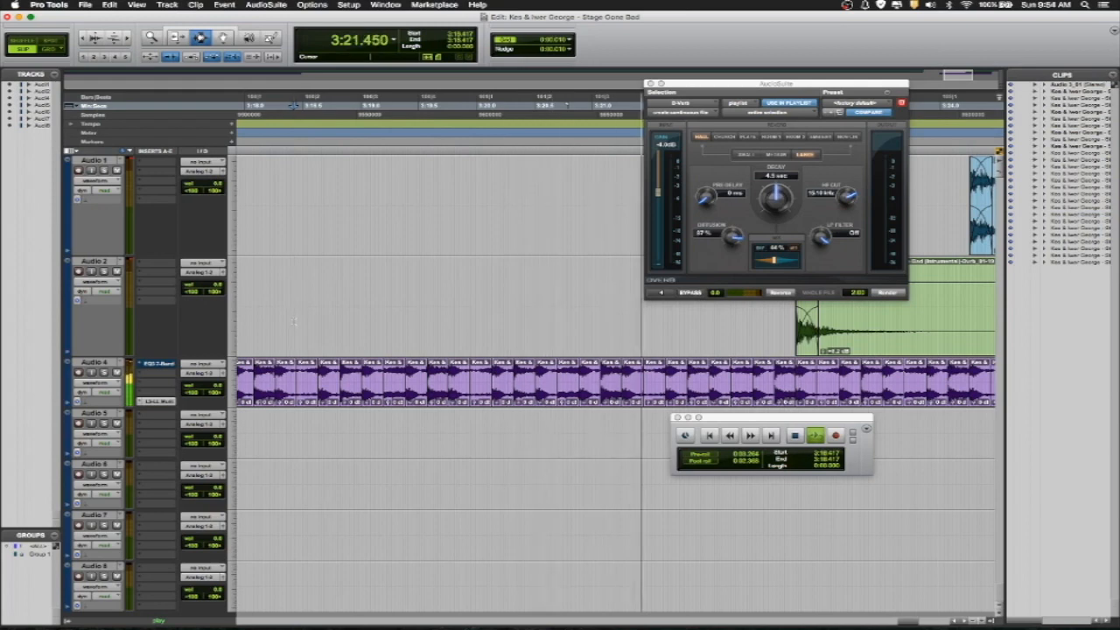
key(space)
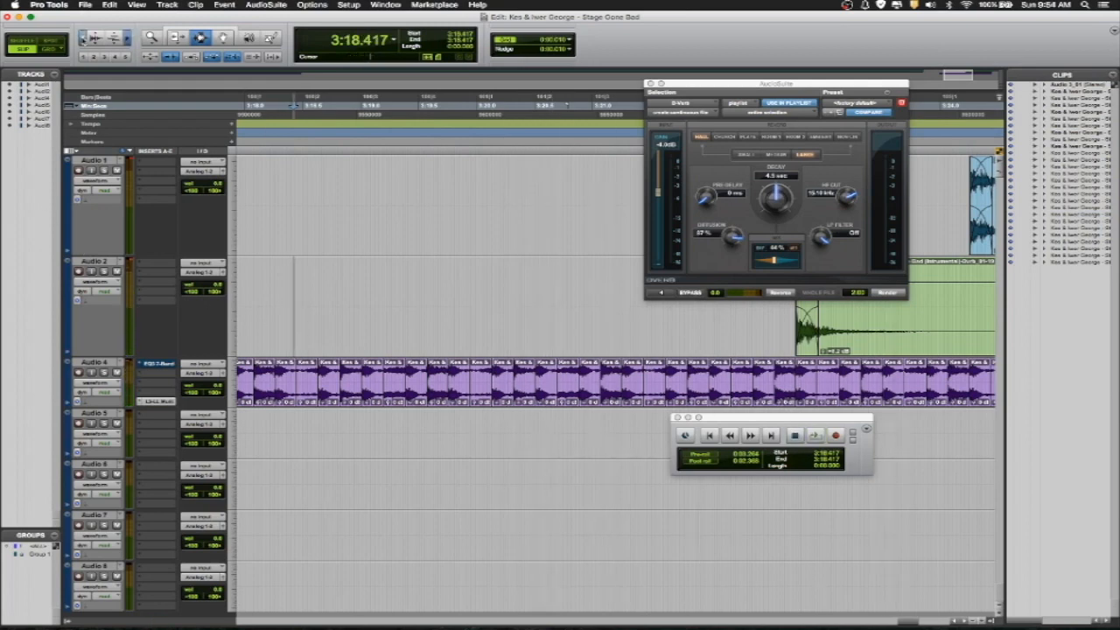
Close the D-Verb window and audition the Audio 4 loop together with the accent hits from 3:16.756.
key(r)
key(r)
key(r)
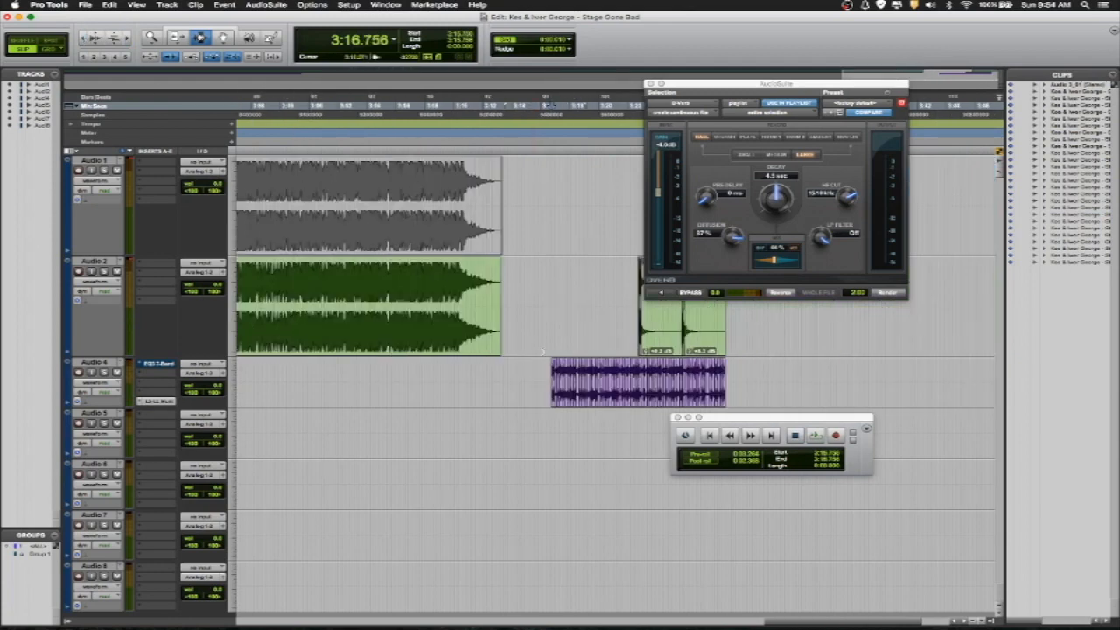
click(650, 84)
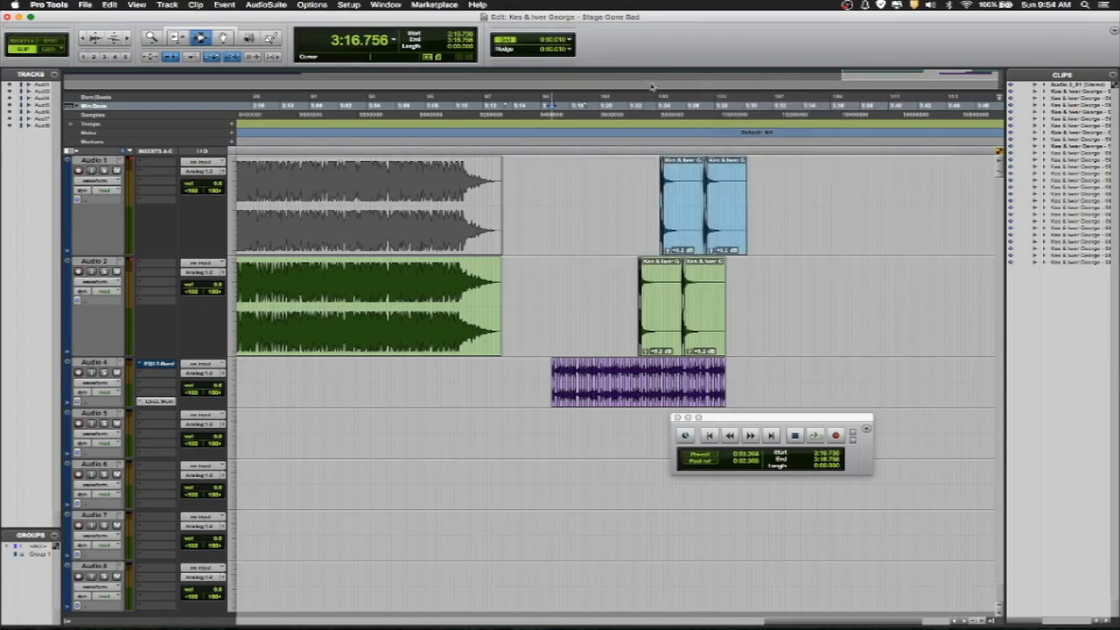
key(space)
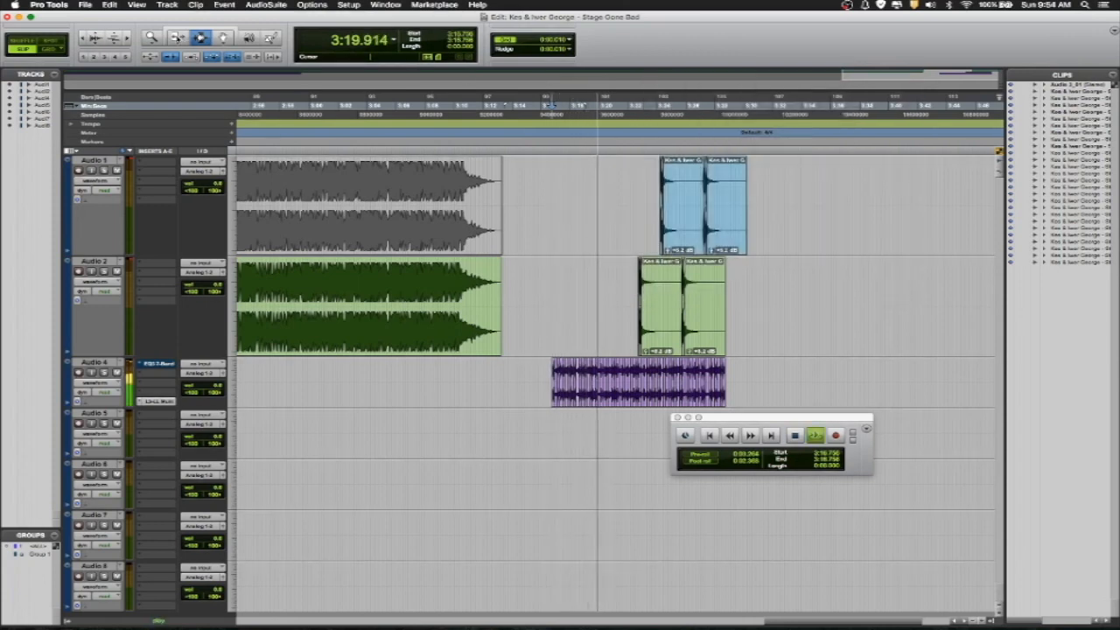
click(128, 39)
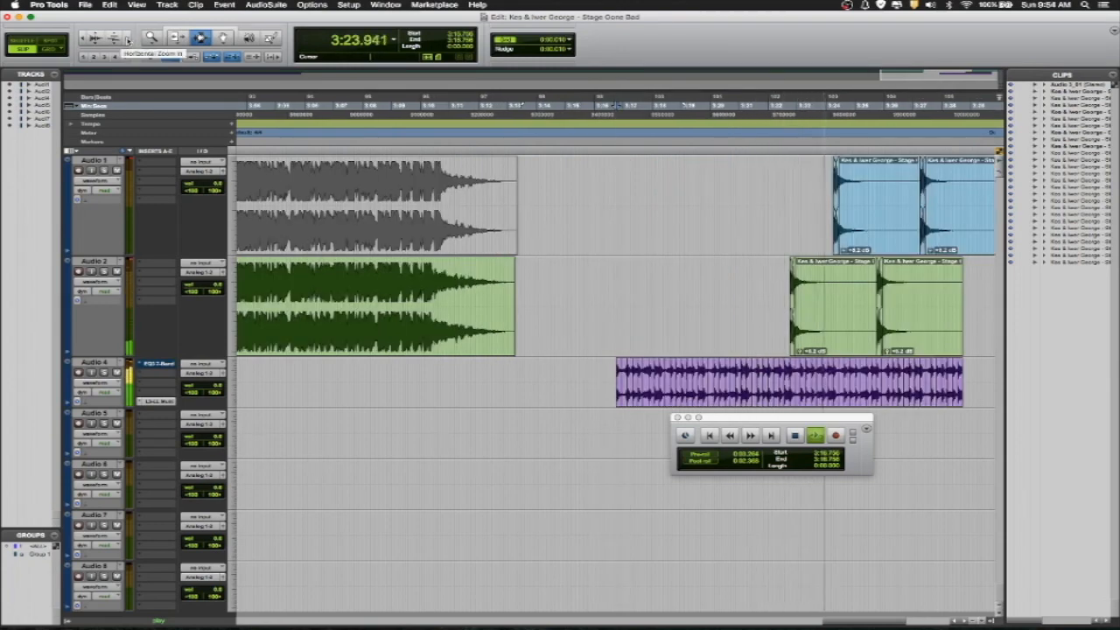
click(128, 38)
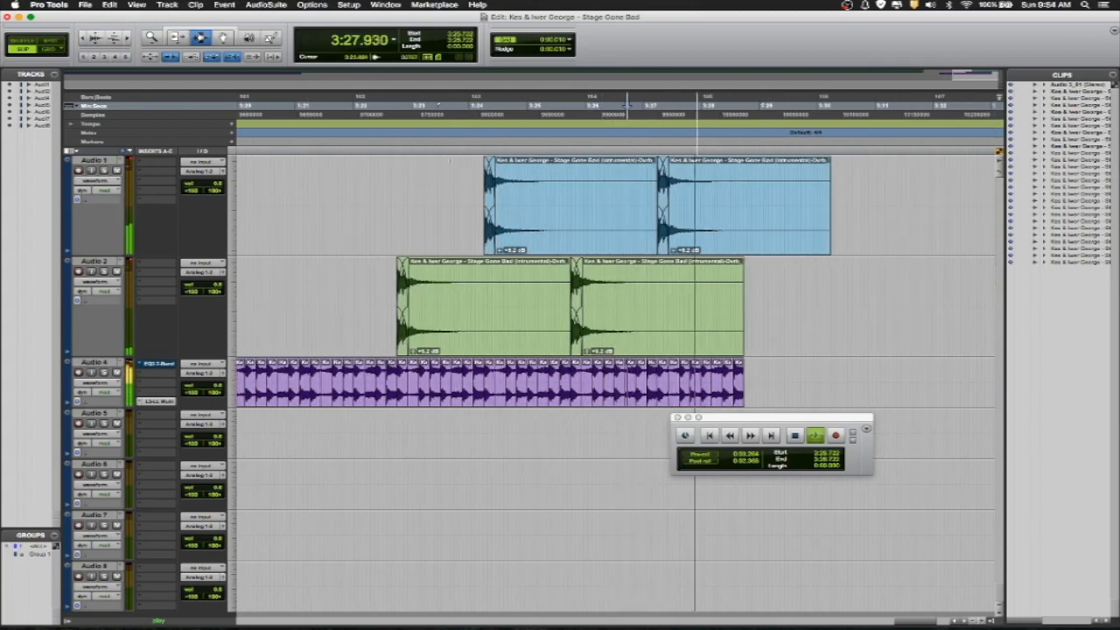
click(792, 434)
Paste the copied opening passage over the last Audio 4 slices at 3:27.995 and audition the loop's ending from 3:20.564.
click(707, 385)
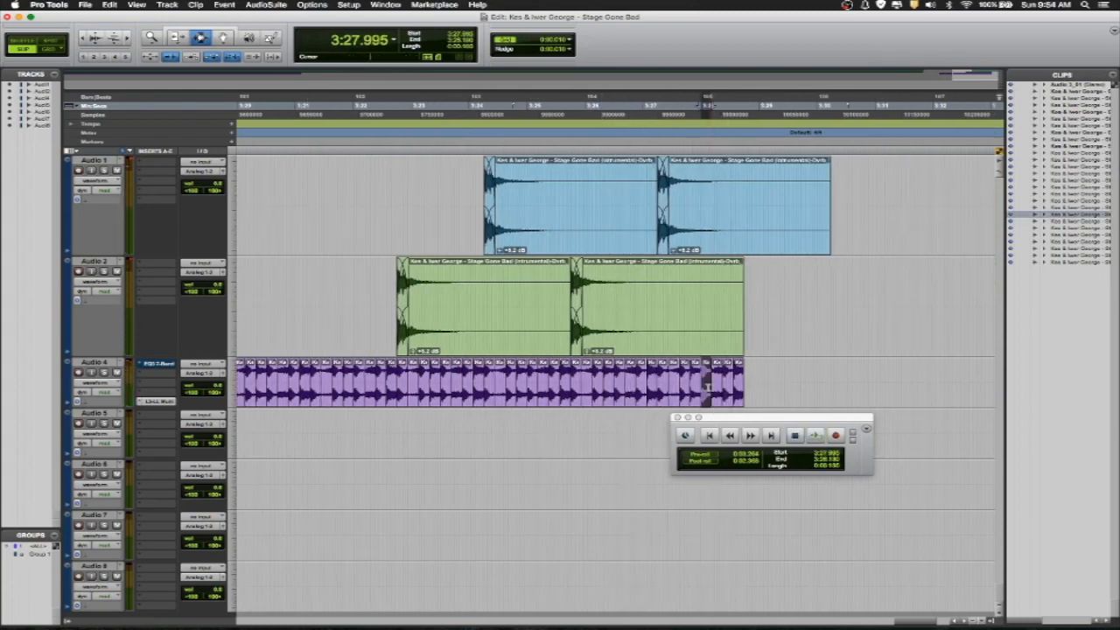
key(super+e)
click(548, 382)
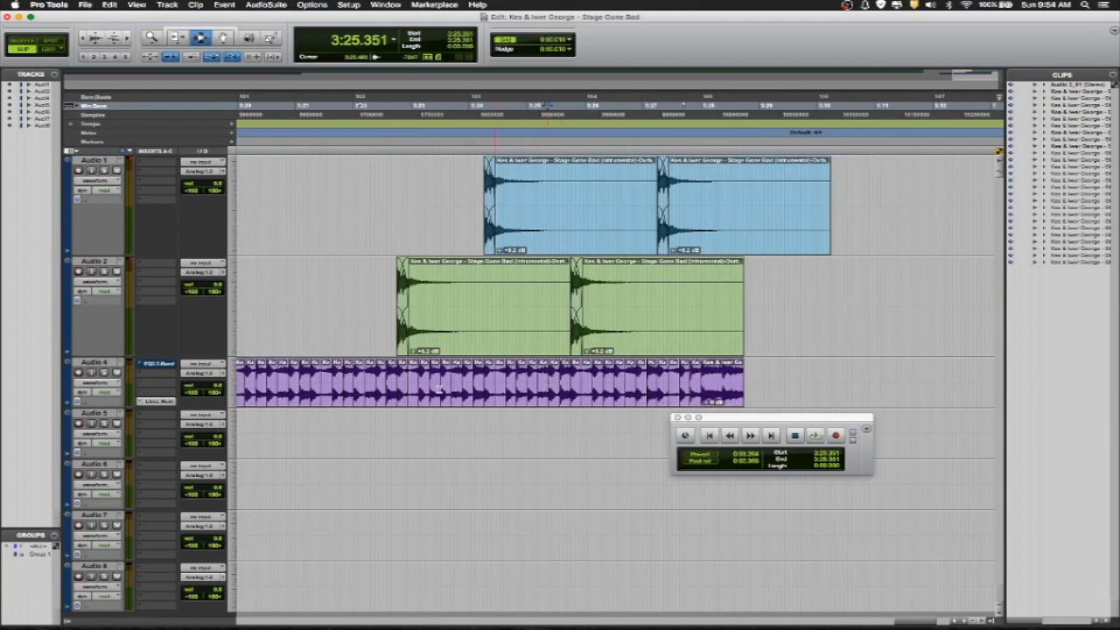
key(space)
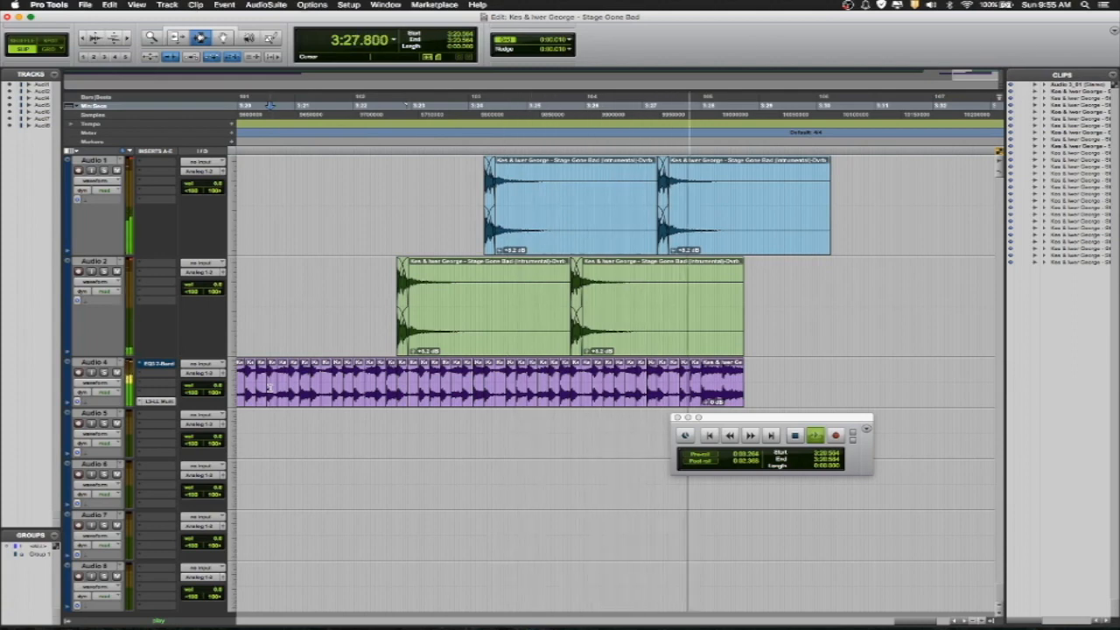
key(space)
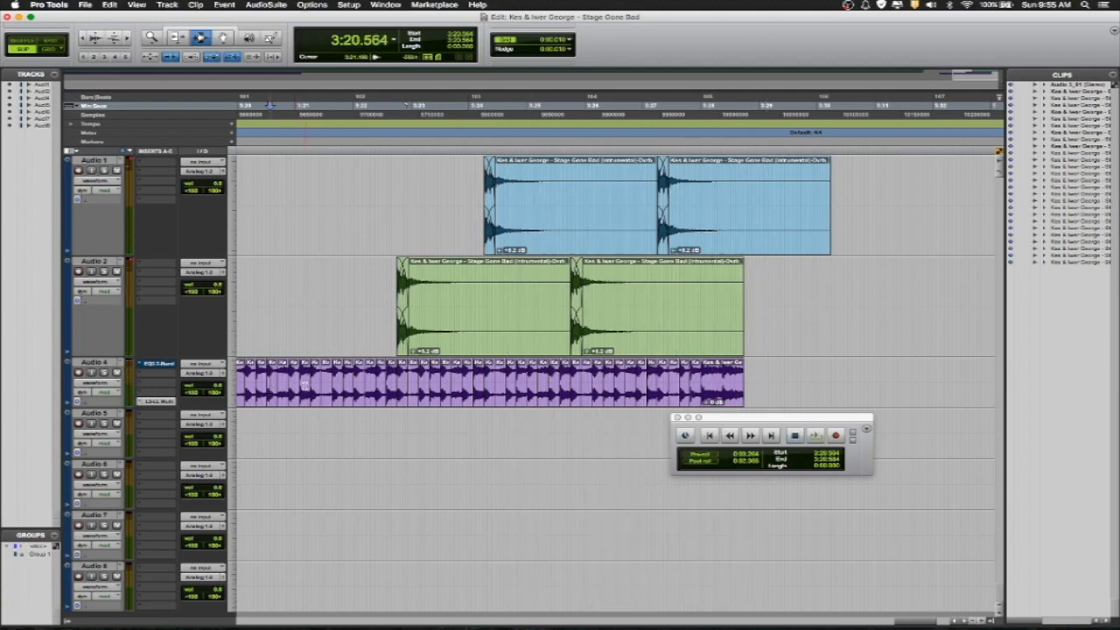
Play the song from its start, then audition Audio 2 around 0:48 to find another passage for the loop.
key(Return)
key(space)
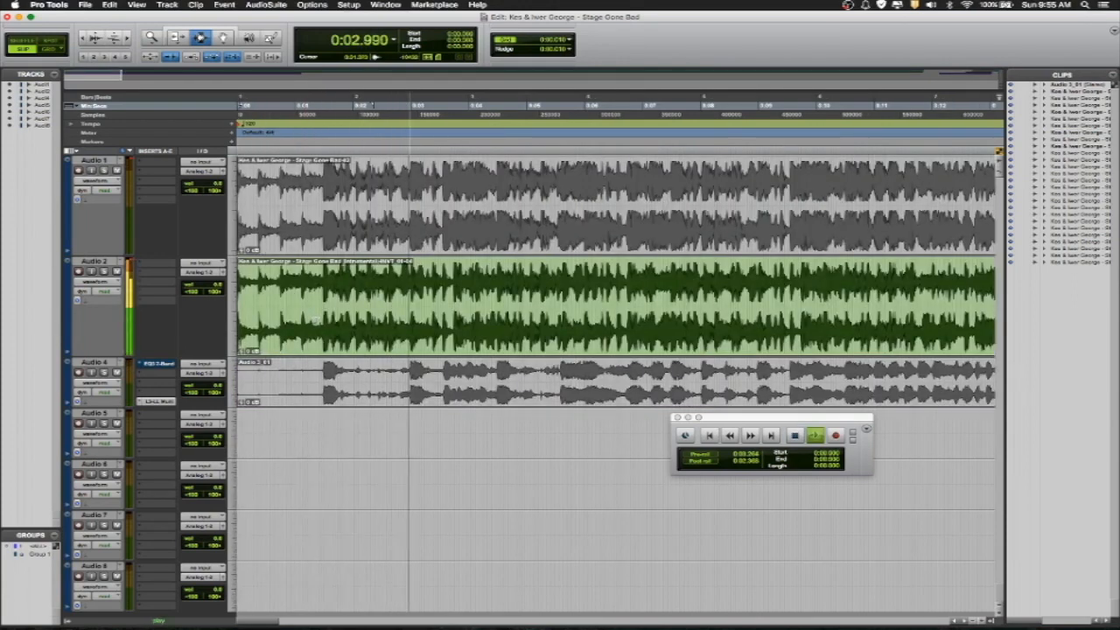
key(r)
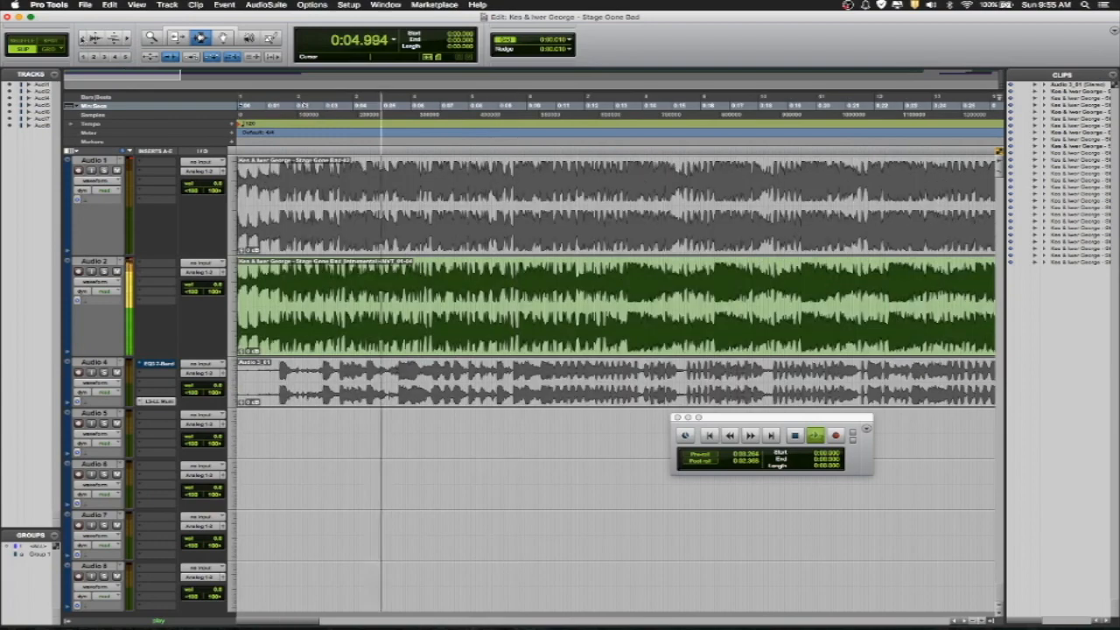
key(r)
key(space)
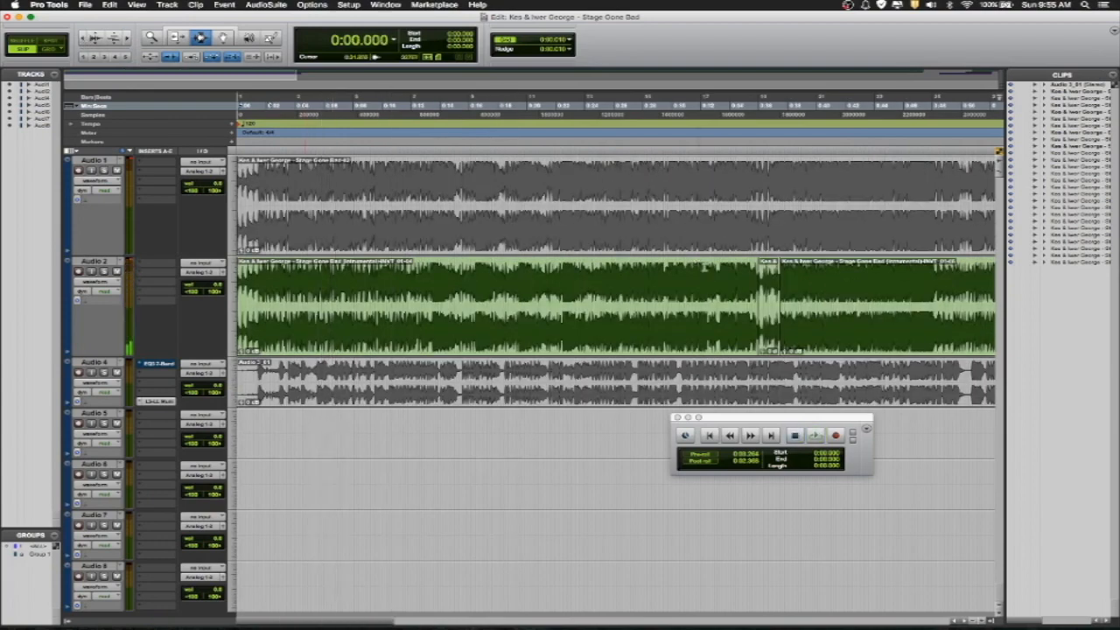
key(space)
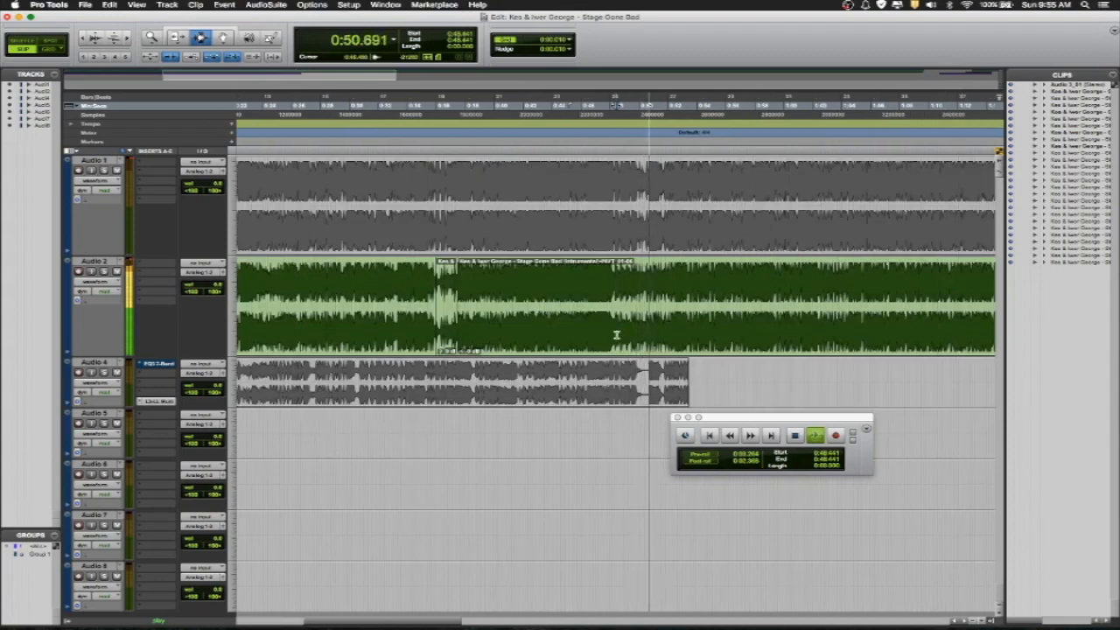
key(space)
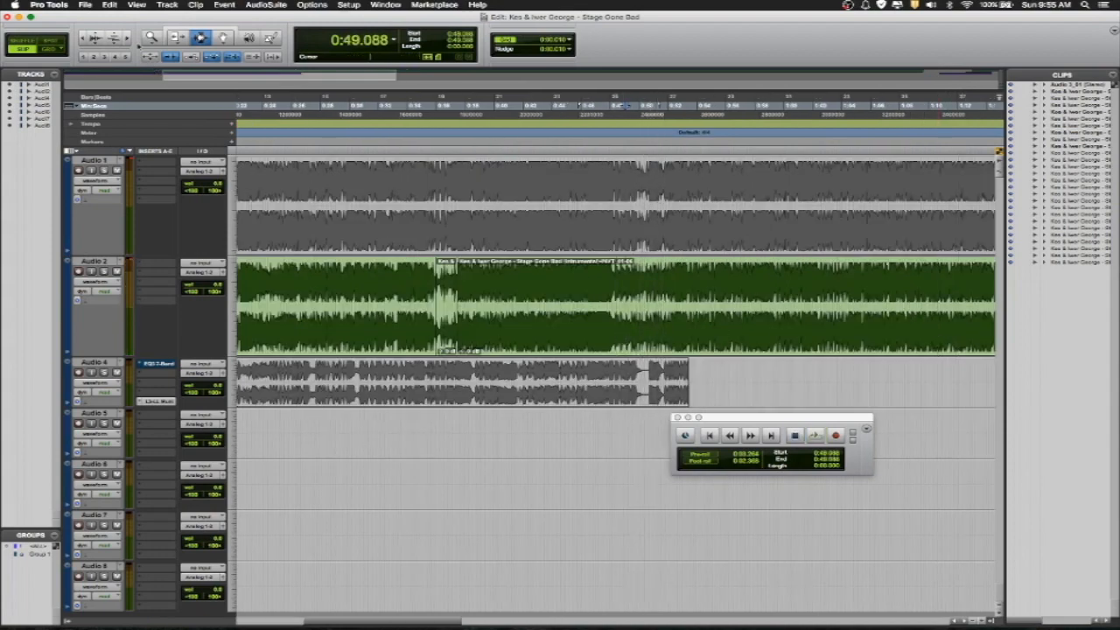
Locate the hit at 0:49.498 on Audio 2 by listening and split the clip there.
key(t)
key(t)
key(t)
key(t)
key(space)
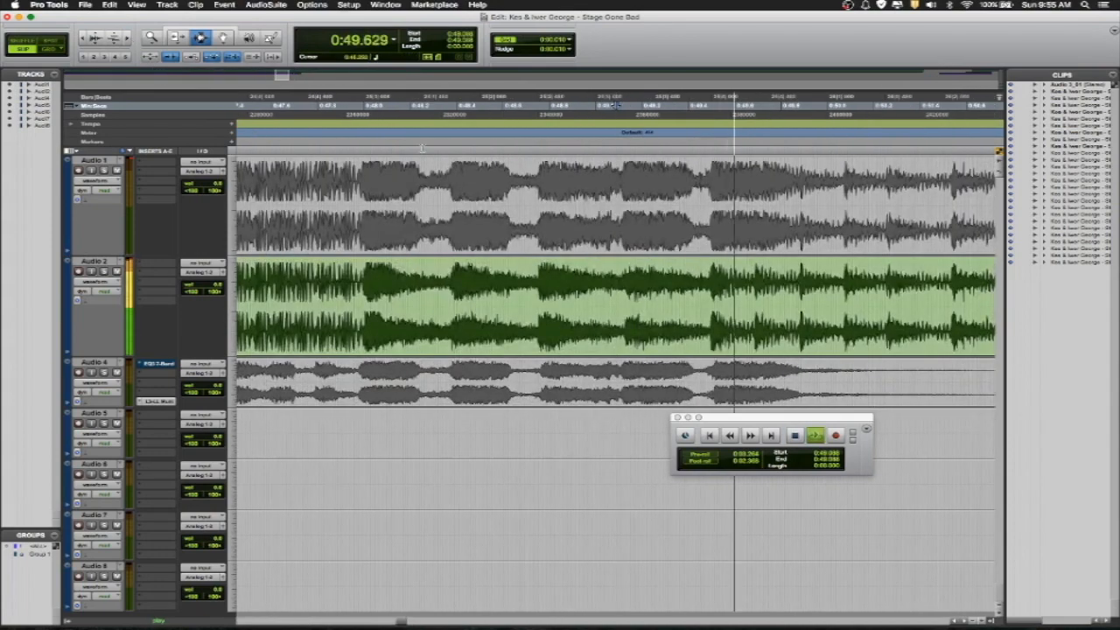
key(space)
key(space)
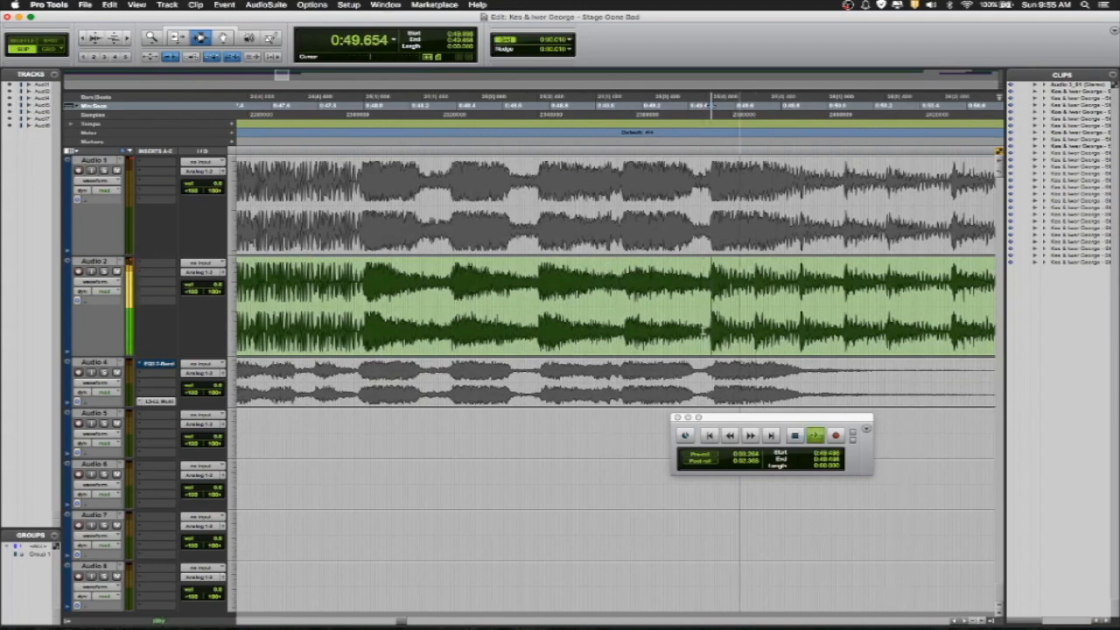
key(b)
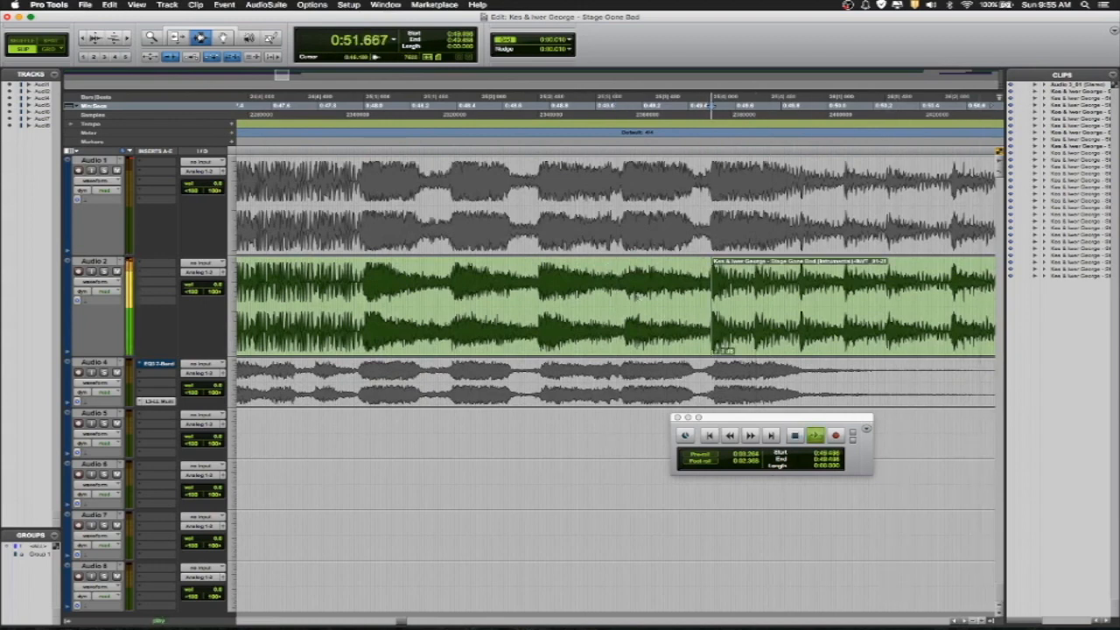
Audition from the split, separate the Audio 2 clip again at 0:50.996, and select and copy the resulting segment.
key(space)
key(space)
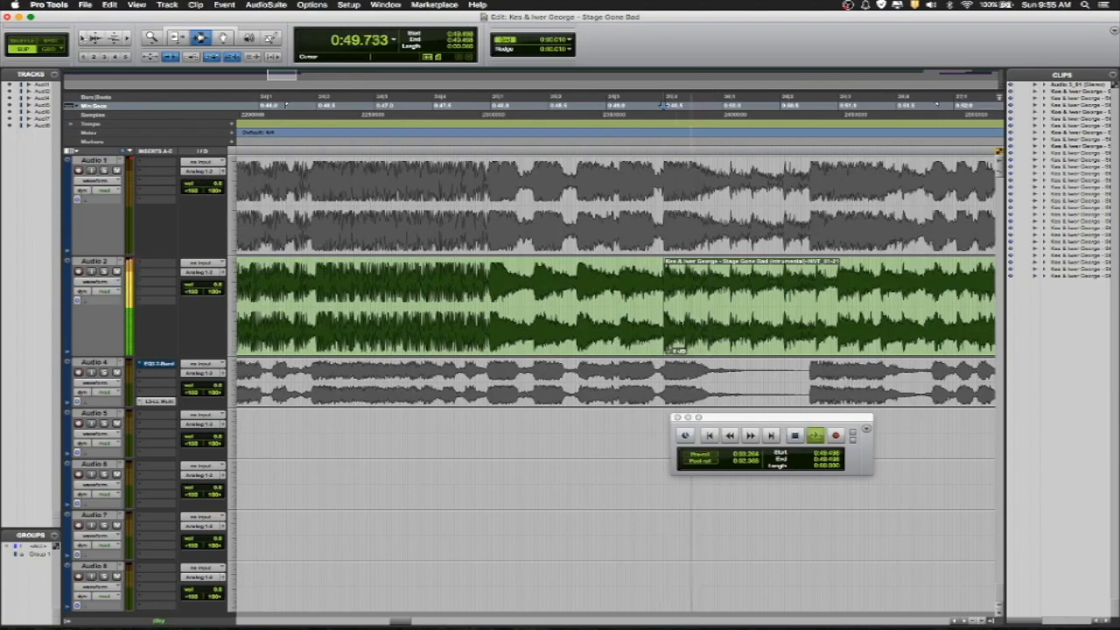
key(space)
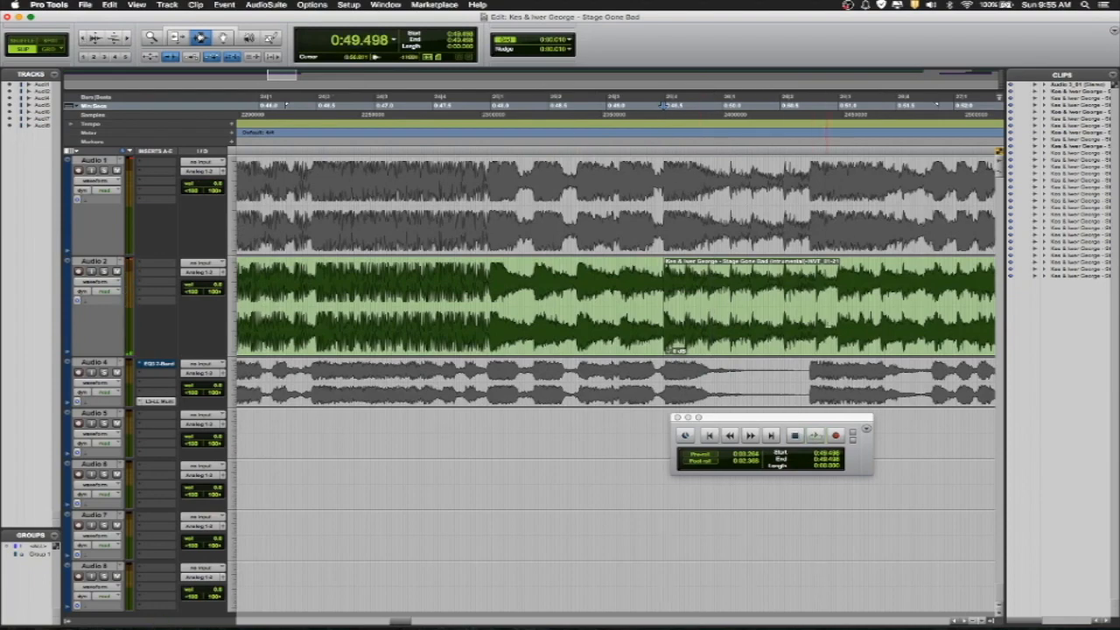
double_click(830, 325)
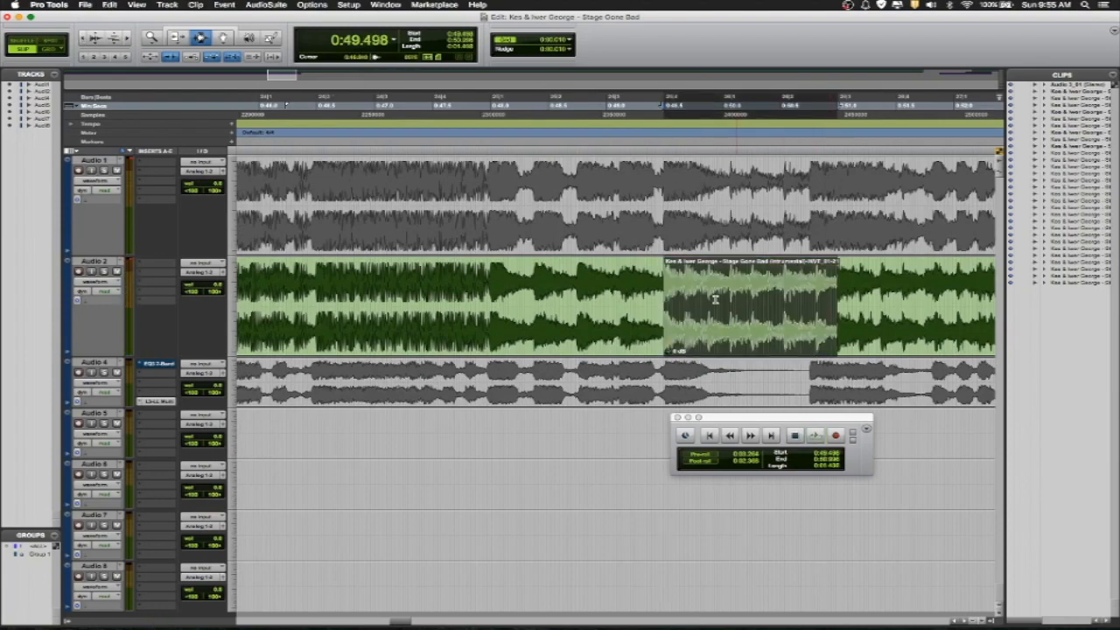
Paste the copied Audio 2 segment at the end of the Audio 4 loop, at 3:28.744.
scroll(735, 306, right, 15)
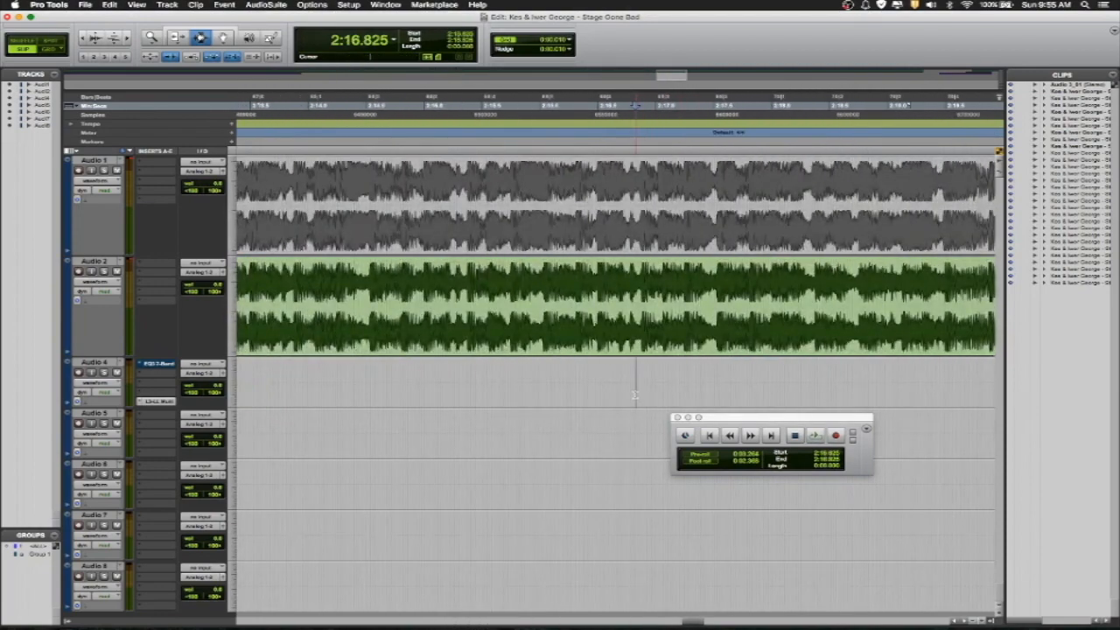
scroll(634, 394, right, 10)
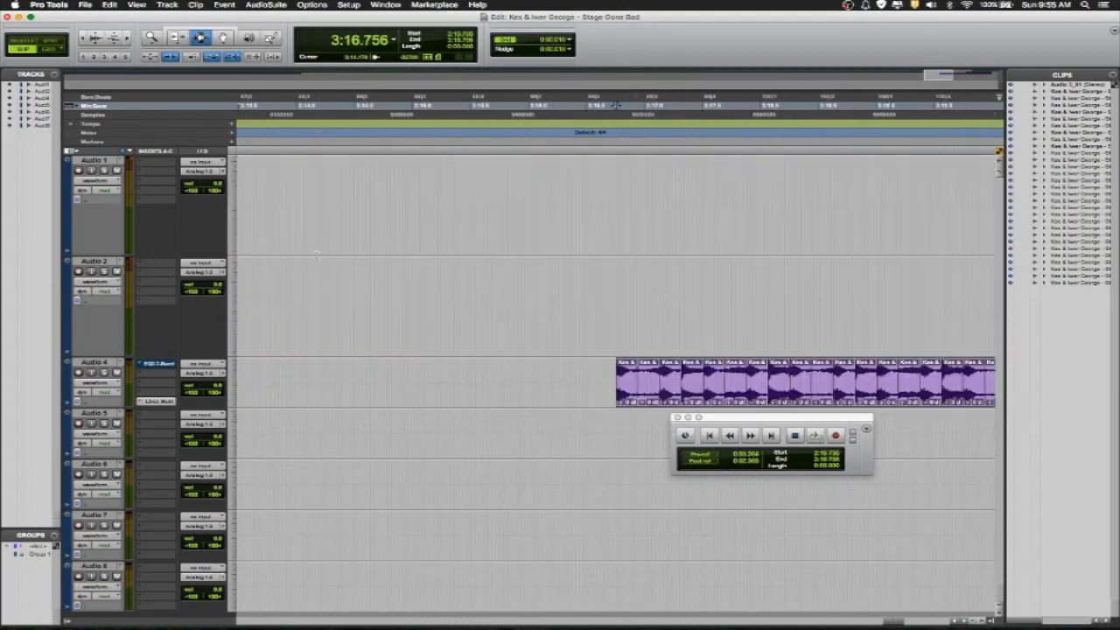
key(r)
key(r)
key(r)
key(r)
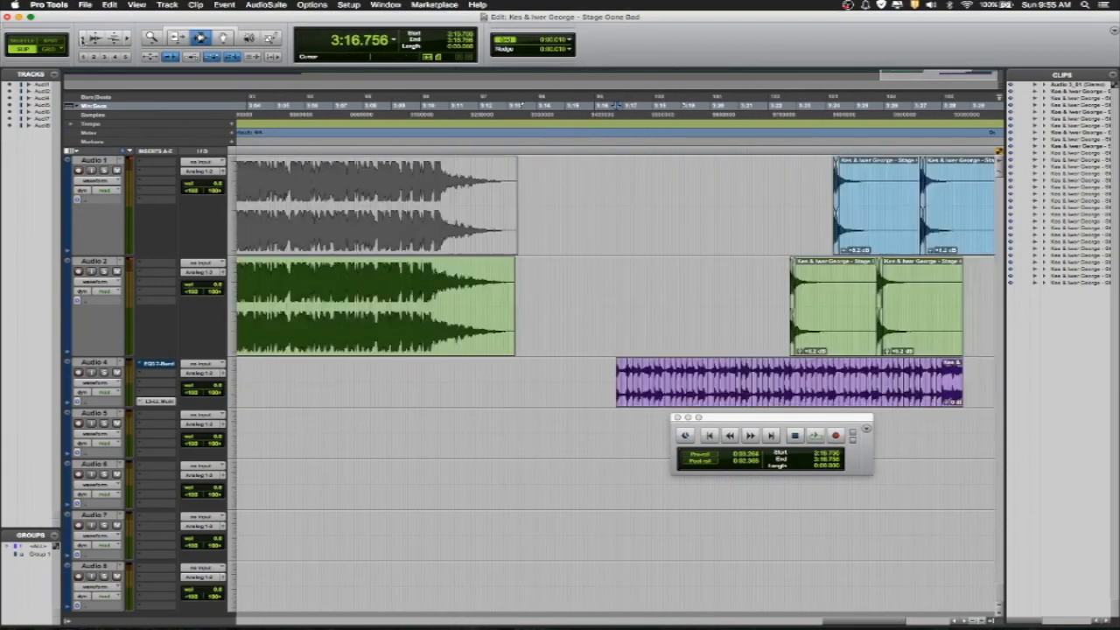
click(283, 378)
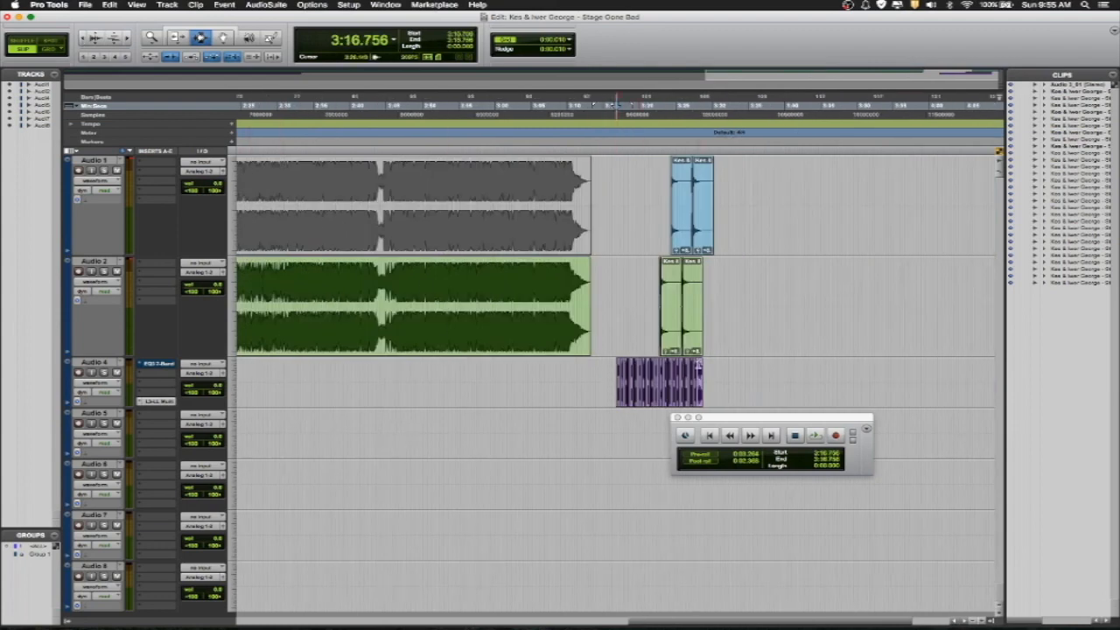
click(726, 374)
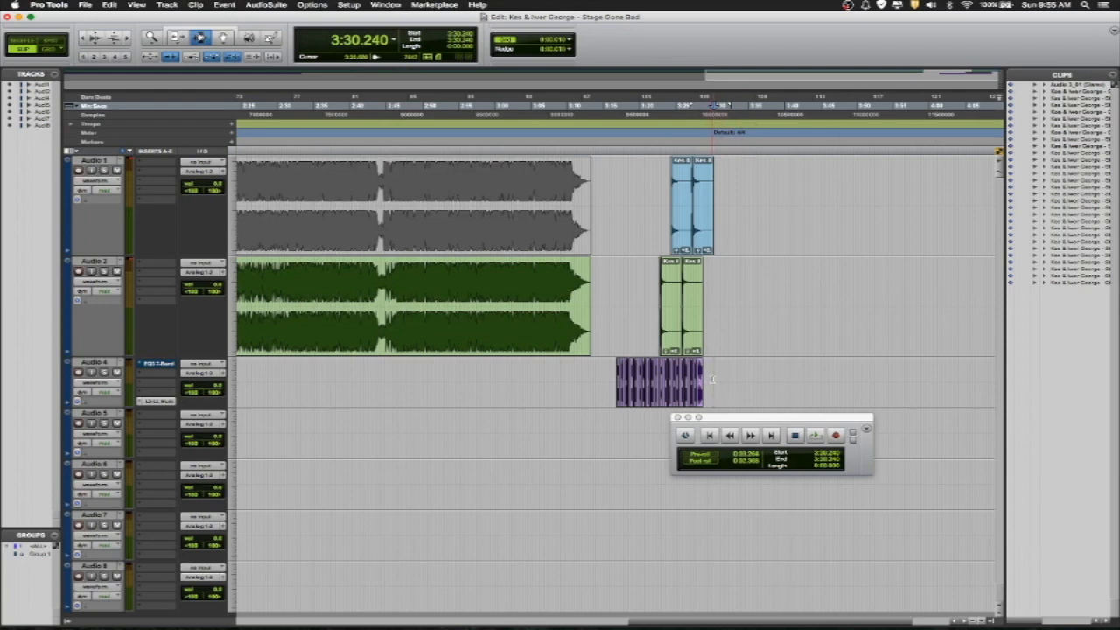
key(super+v)
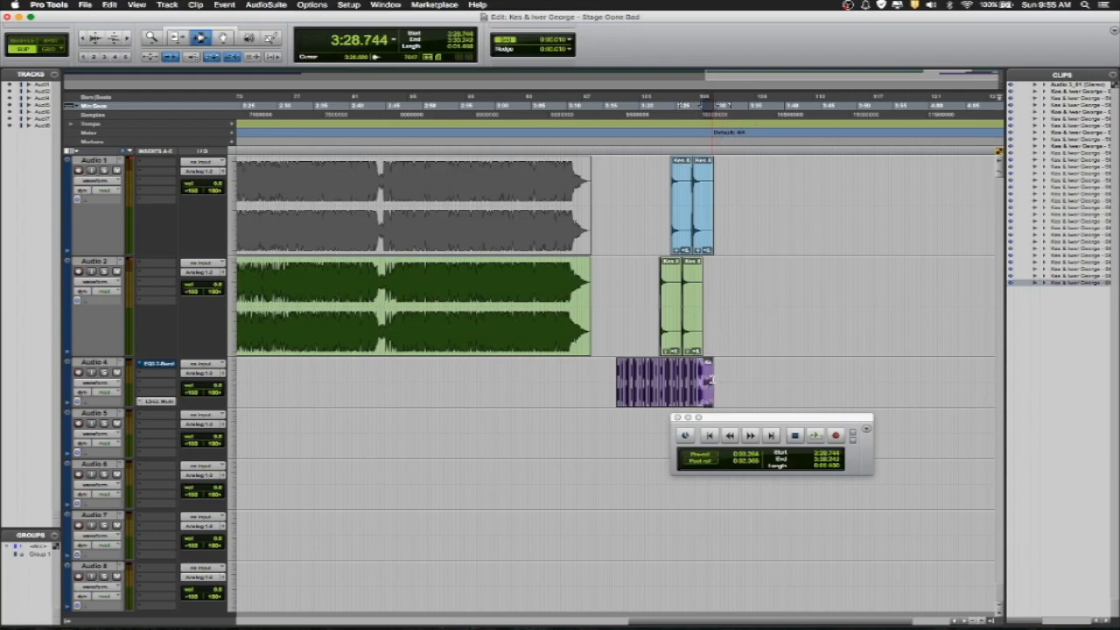
Audition the extended loop from its start at 3:16.756.
click(602, 389)
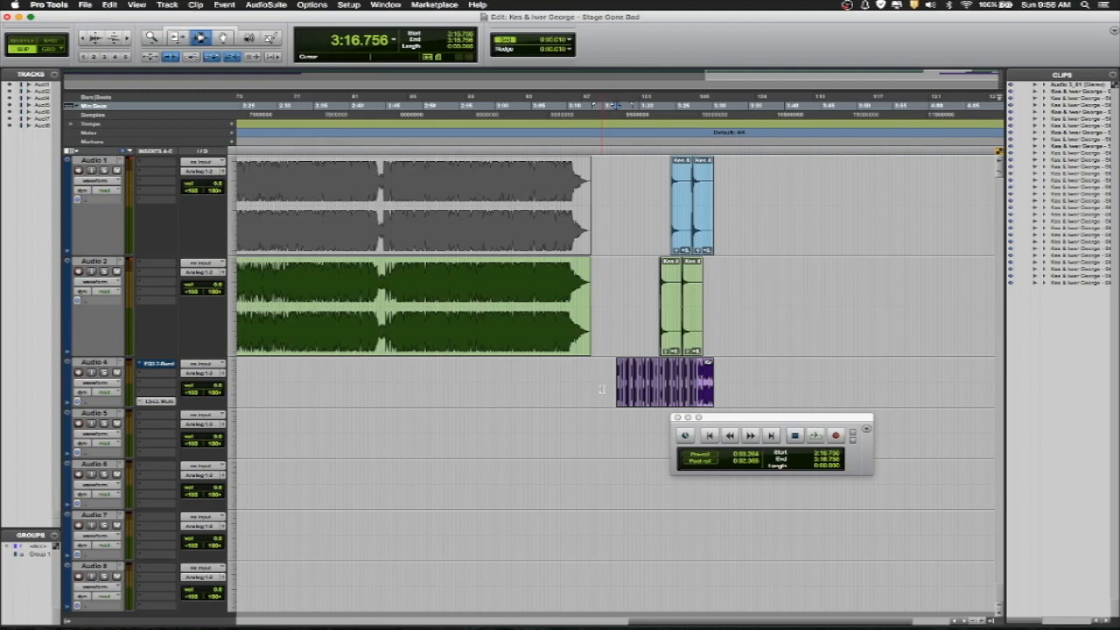
key(space)
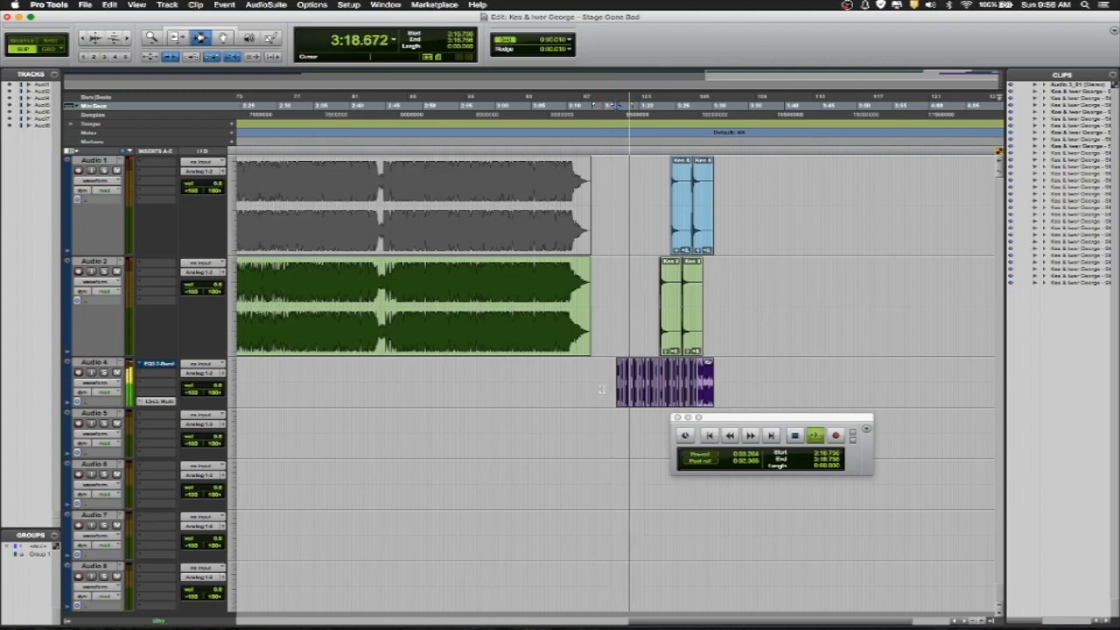
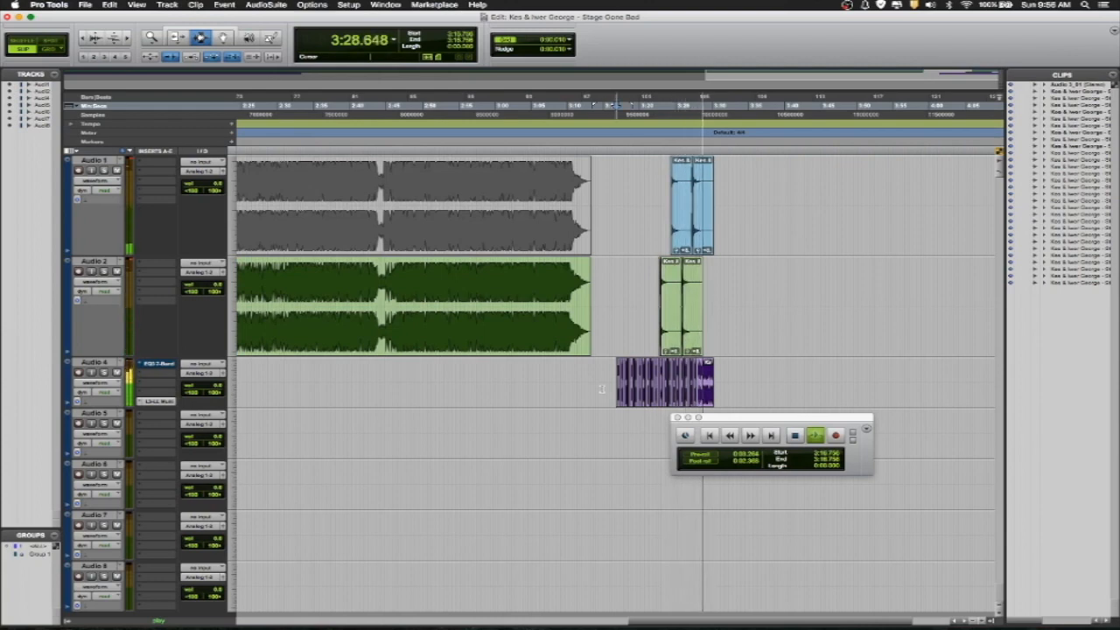
key(space)
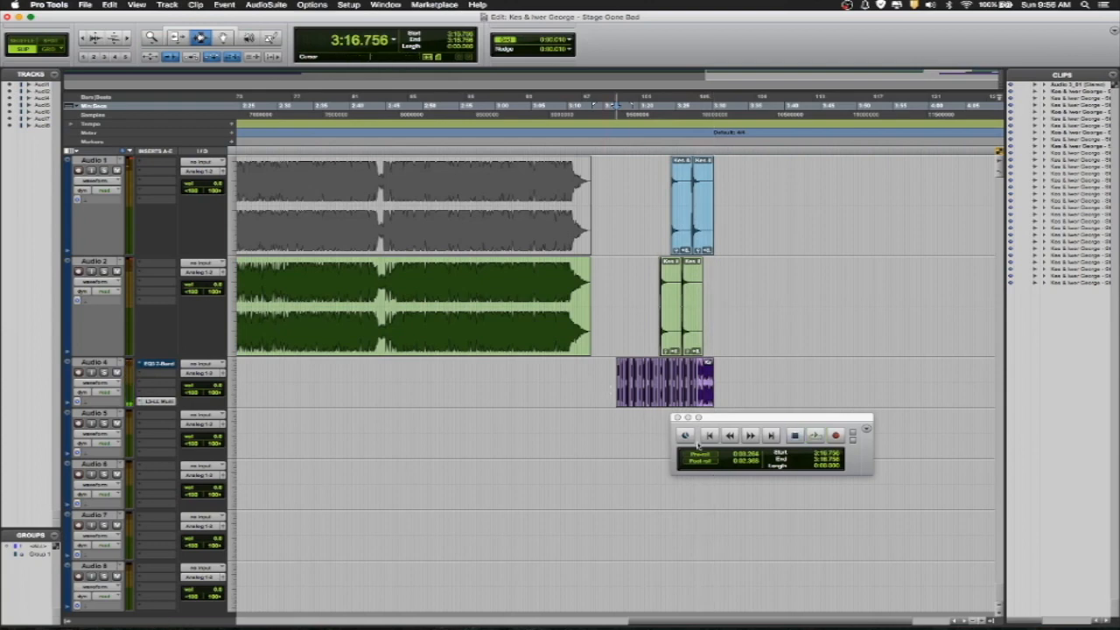
Duplicate the pasted segment at the end of Audio 4 so the copy starts at 3:30.242, and audition it.
double_click(710, 397)
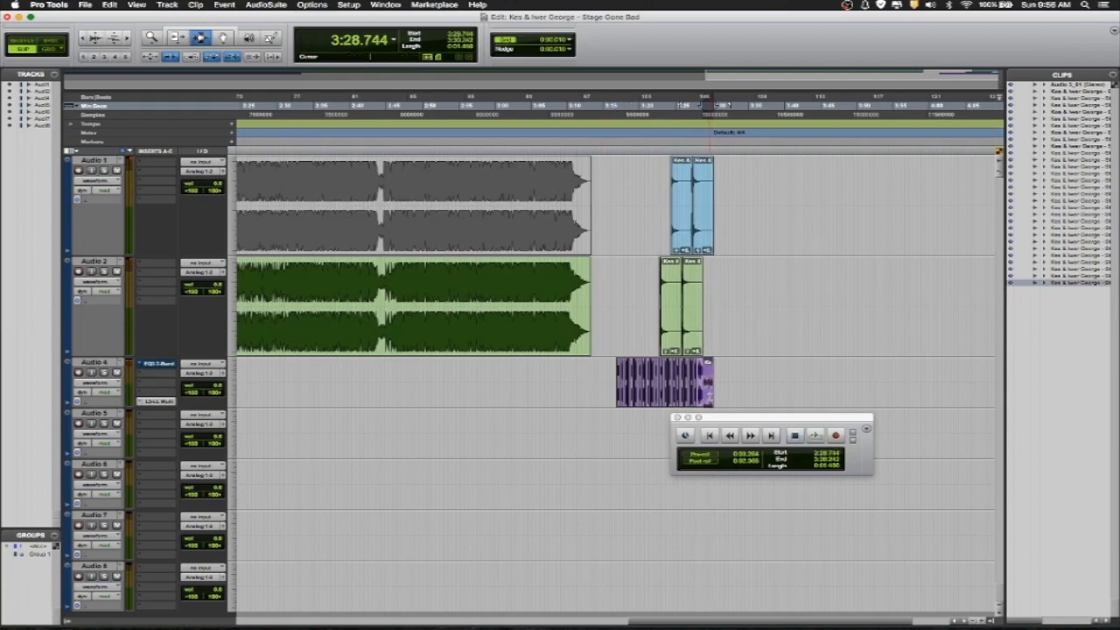
key(space)
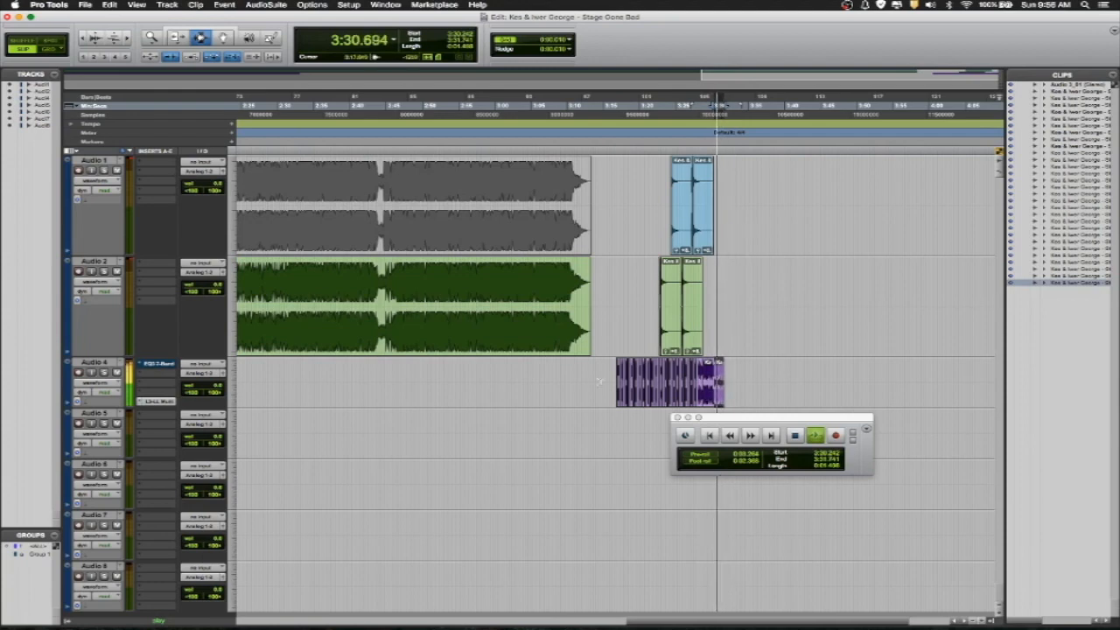
key(space)
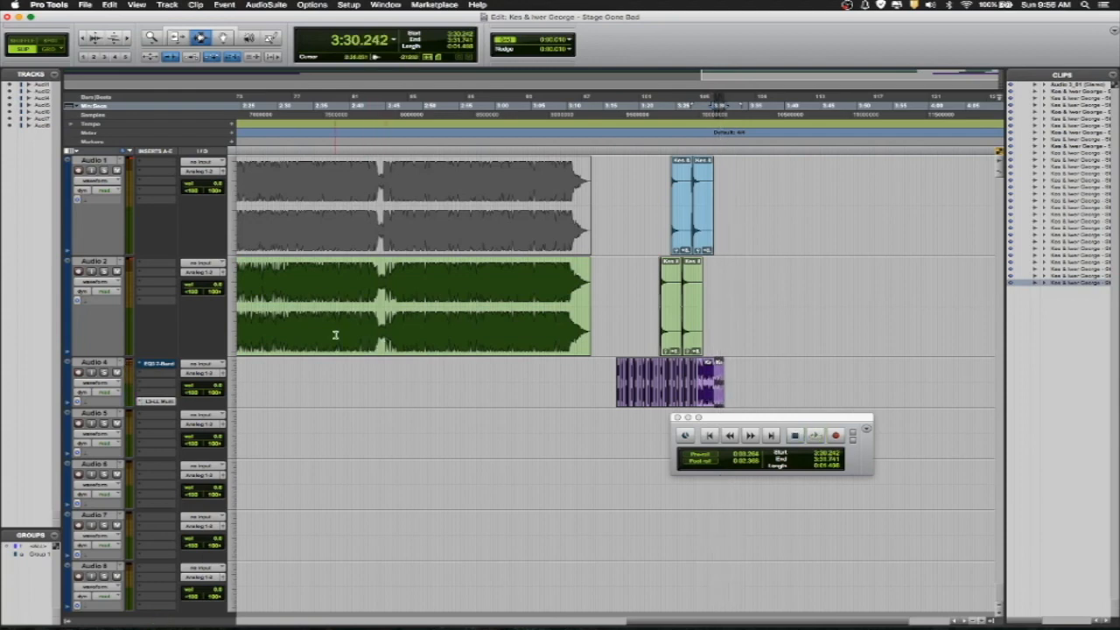
Find the breakdown near 1:52 on Audio 2 and audition it closely to locate where the passage starts.
scroll(336, 335, left, 10)
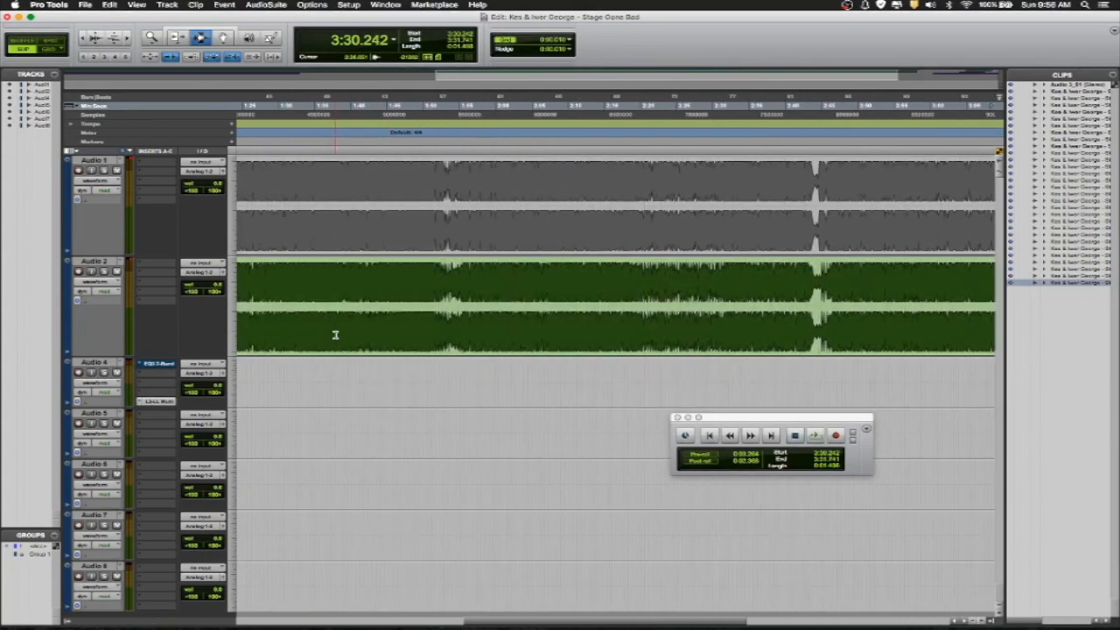
click(440, 339)
key(space)
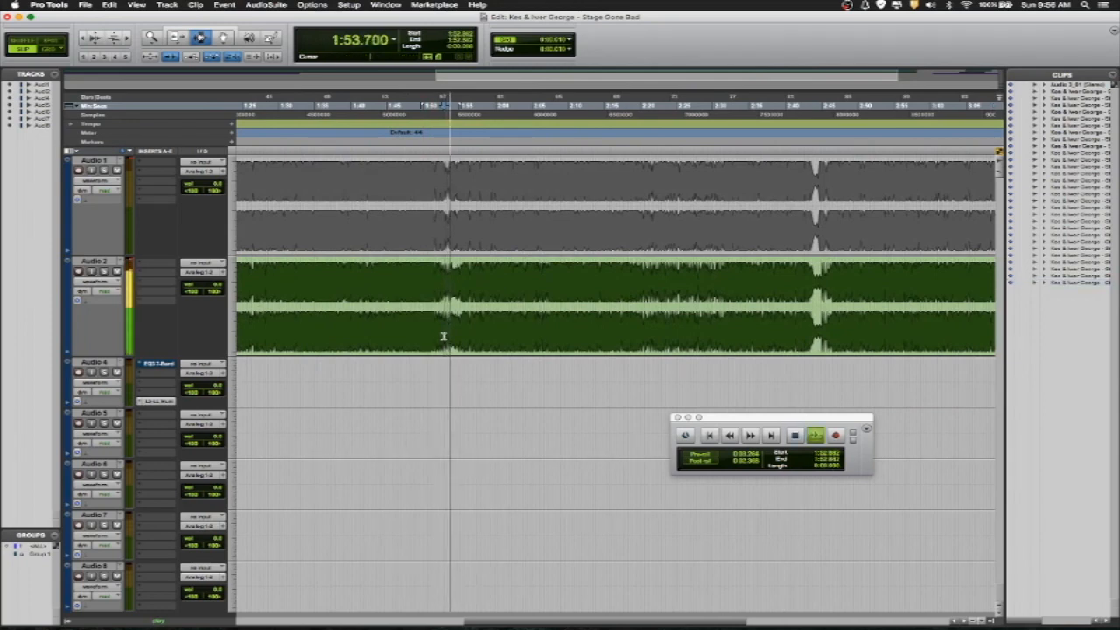
click(440, 338)
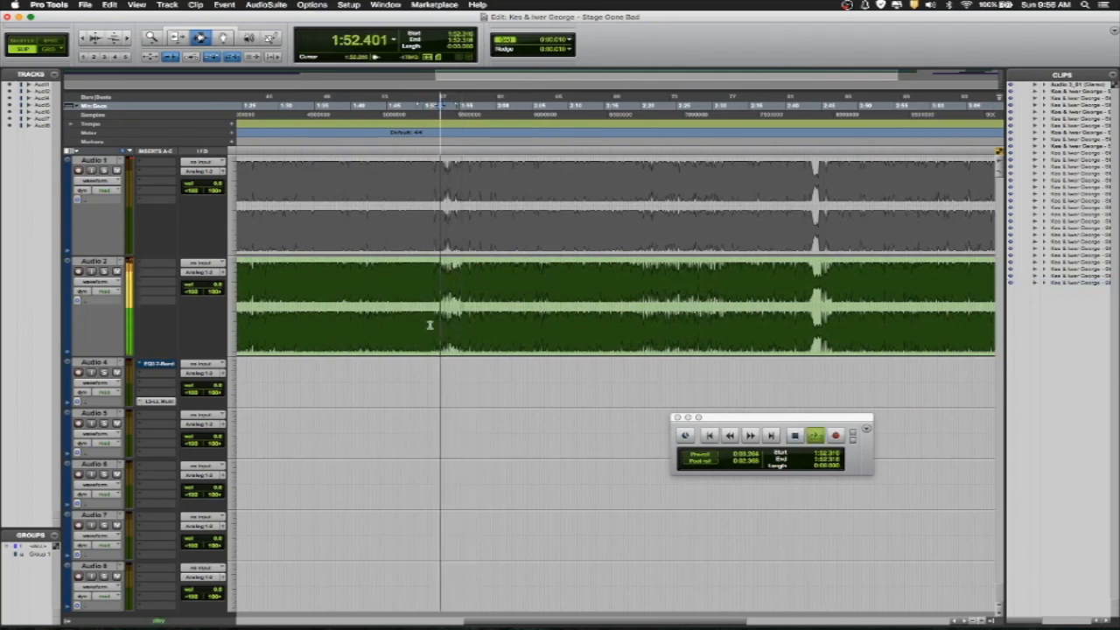
click(128, 40)
click(128, 40)
click(128, 40)
click(128, 40)
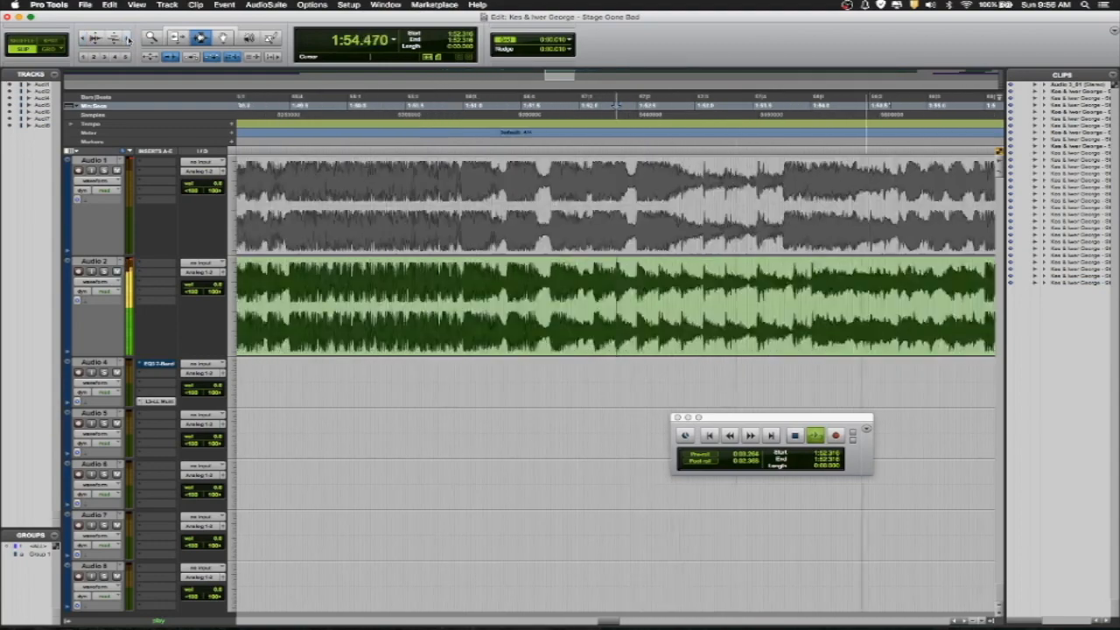
click(129, 40)
key(space)
click(455, 301)
key(space)
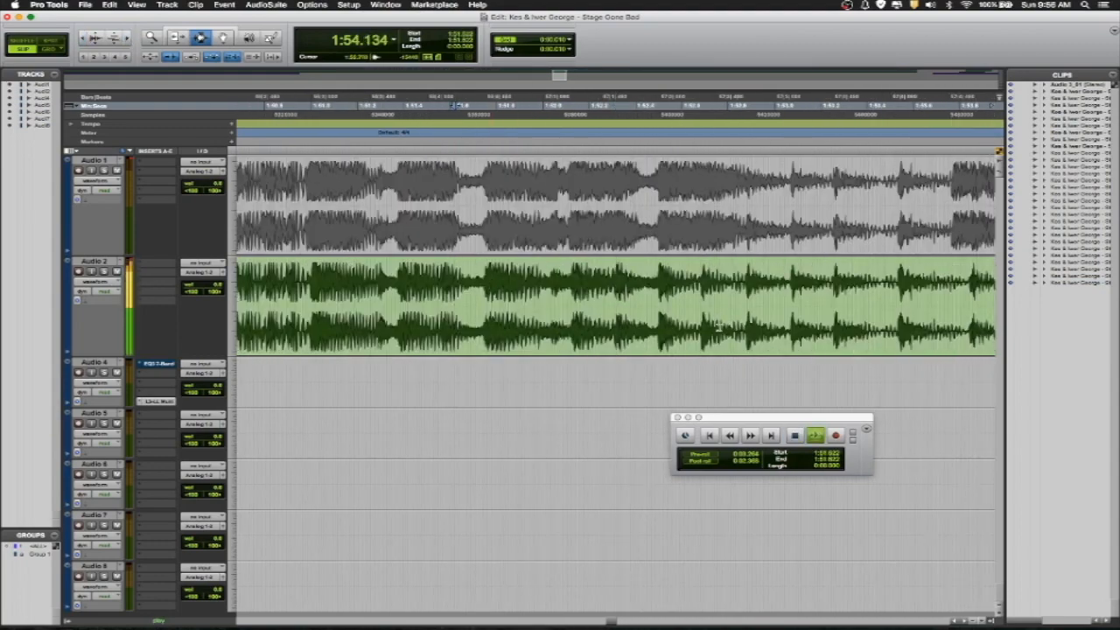
Separate the Audio 2 clip at 1:52.498 and 1:55.497 and audition the resulting segment.
key(space)
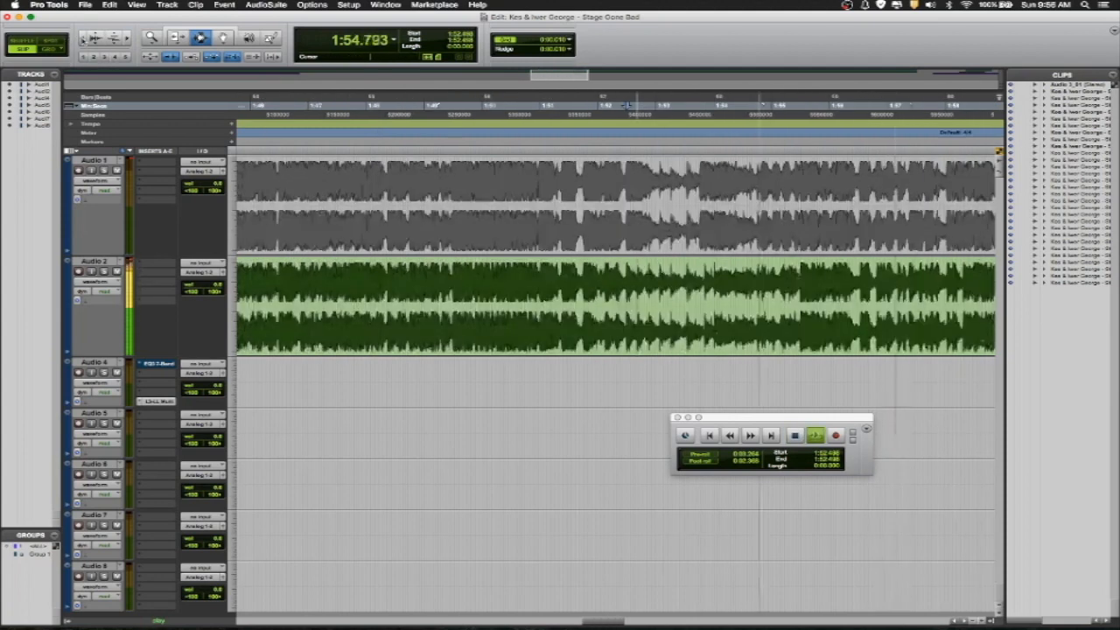
key(space)
key(space)
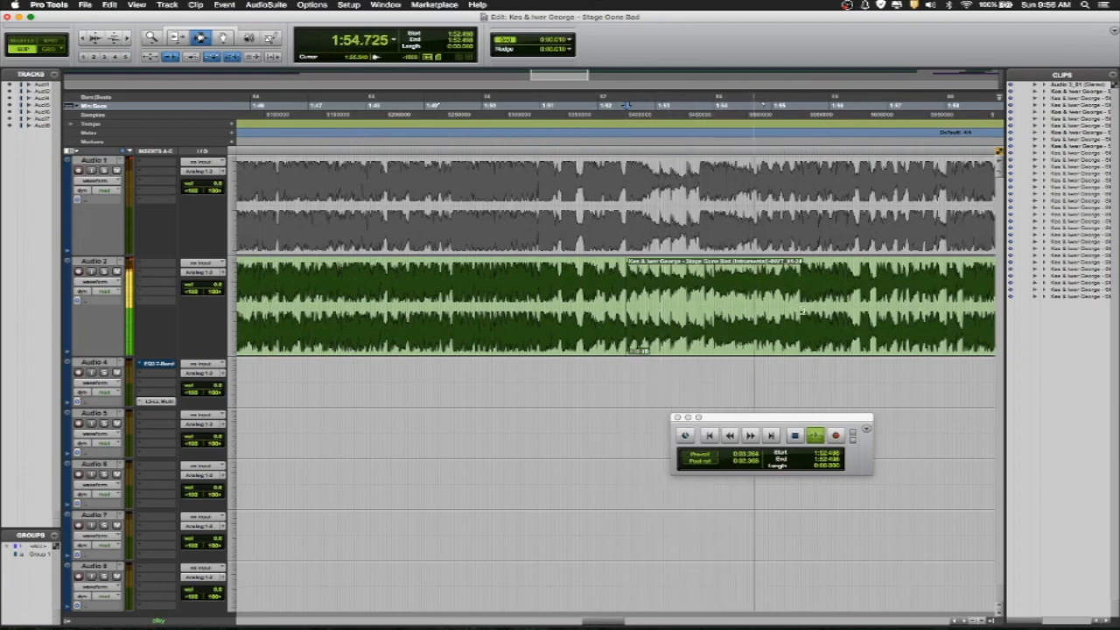
key(space)
key(space)
key(super+e)
double_click(710, 299)
key(space)
key(space)
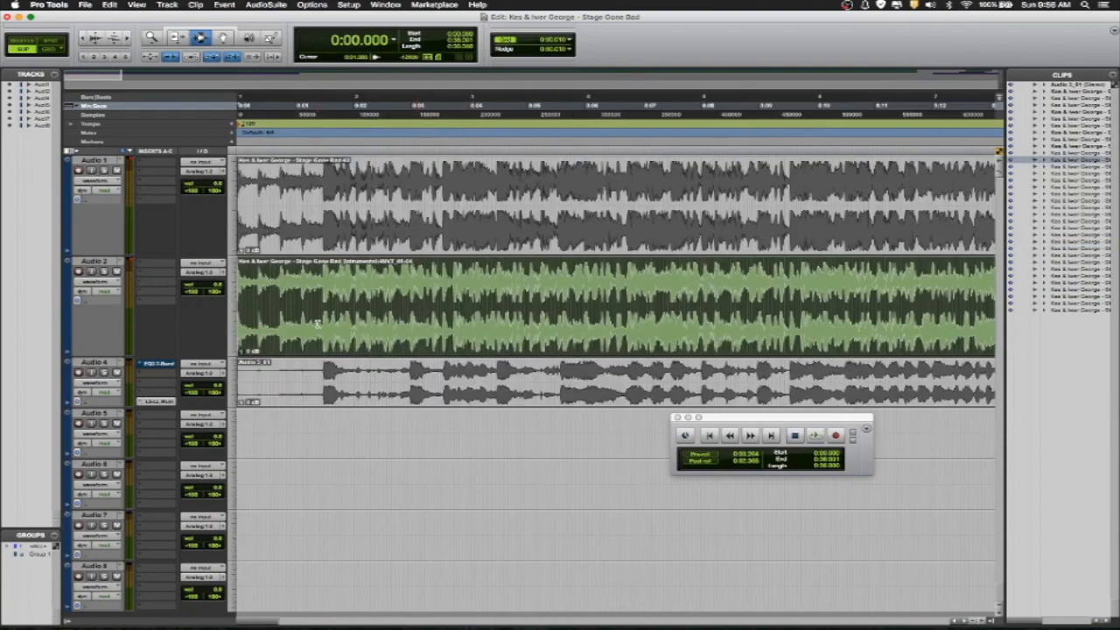
Select the Audio 2 passage from 0:01.498 to 0:07.499, audition it, and separate it into its own clip.
click(317, 324)
key(space)
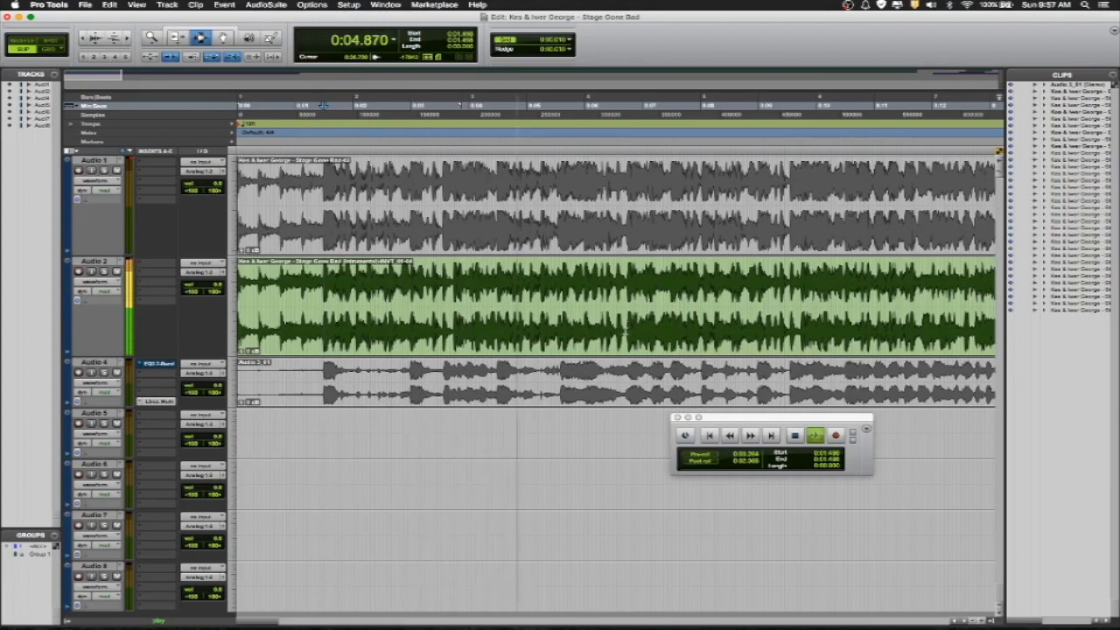
drag(323, 105, 627, 105)
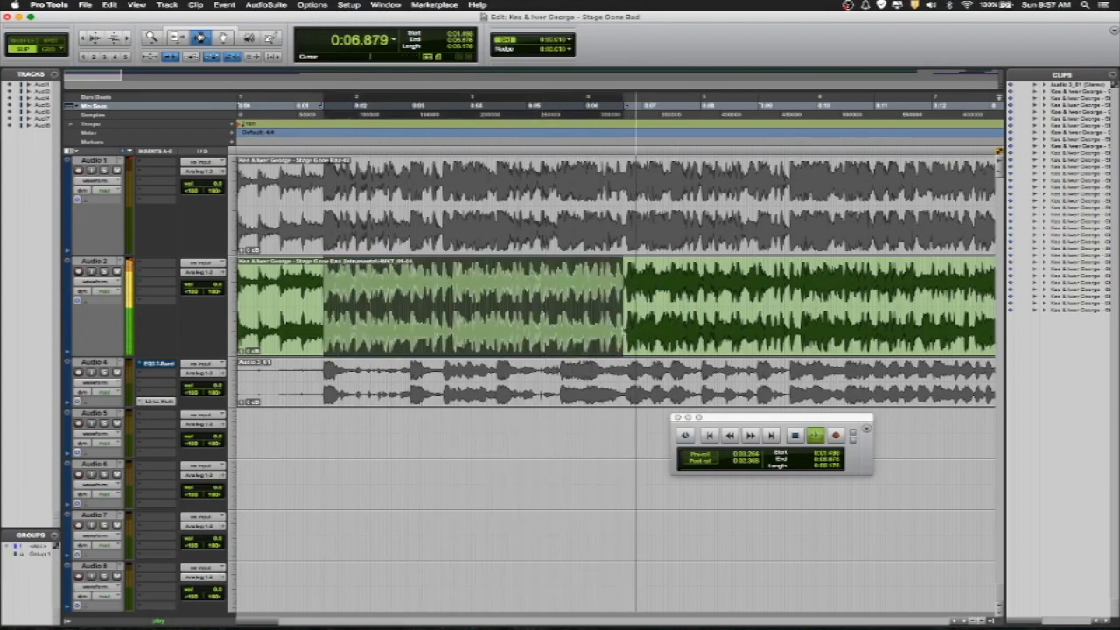
key(space)
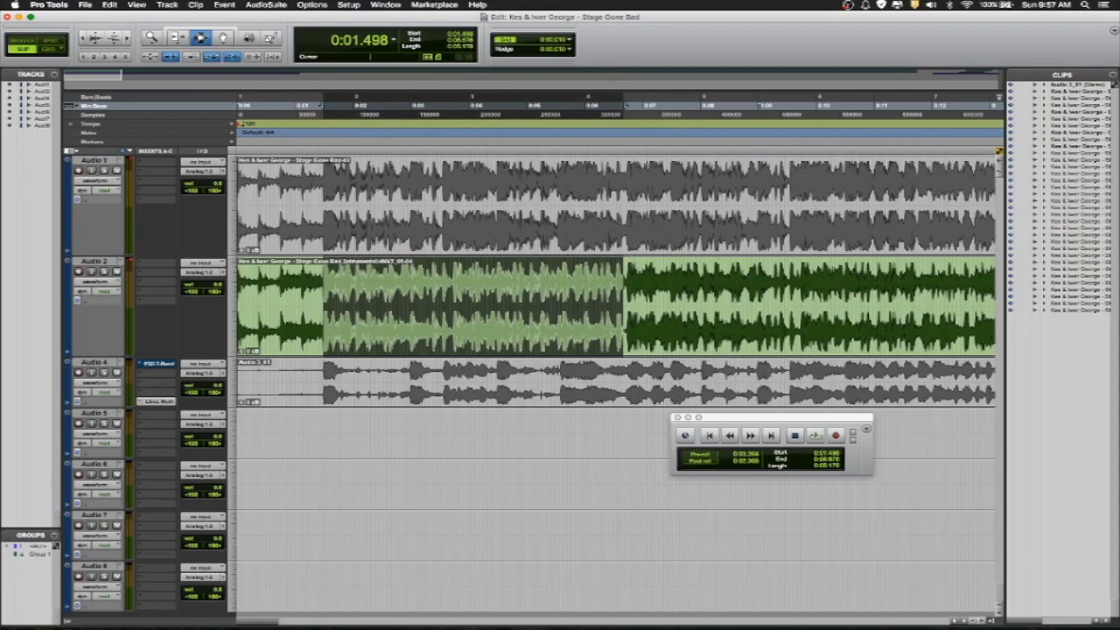
shift+click(662, 321)
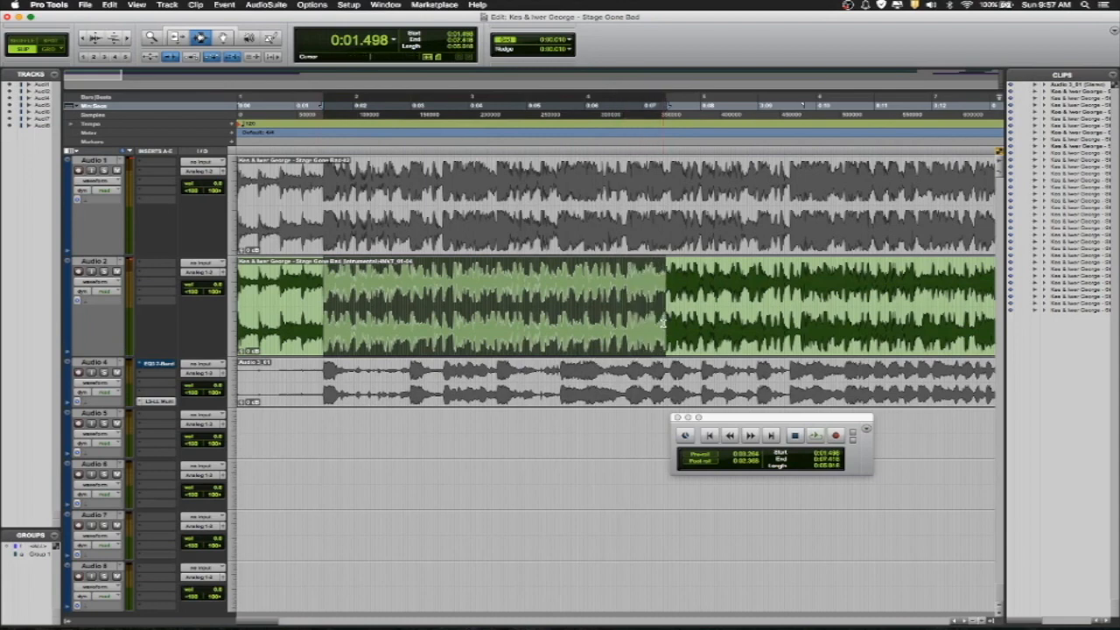
key(space)
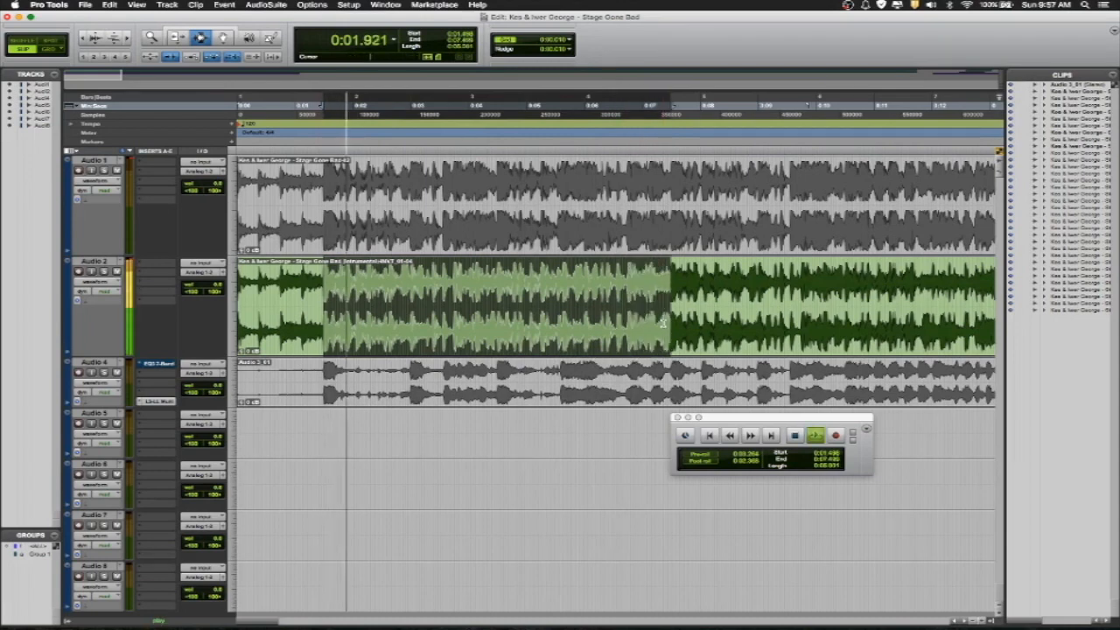
key(super+e)
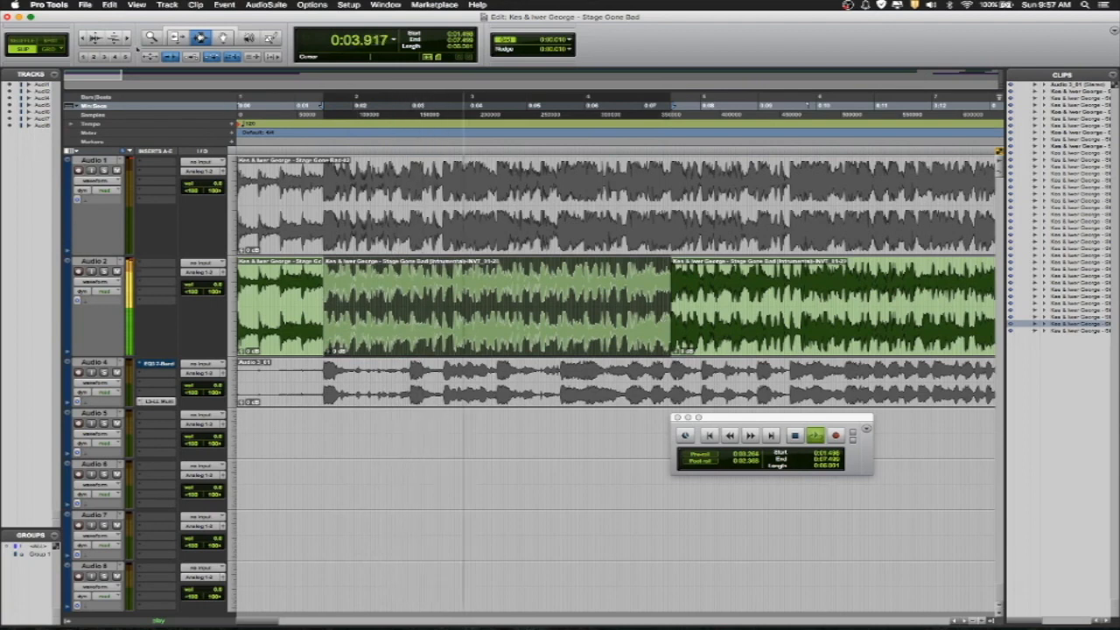
Paste a copy of the separated Audio 2 passage at the end of Audio 4, at 3:31.741.
key(alt+Return)
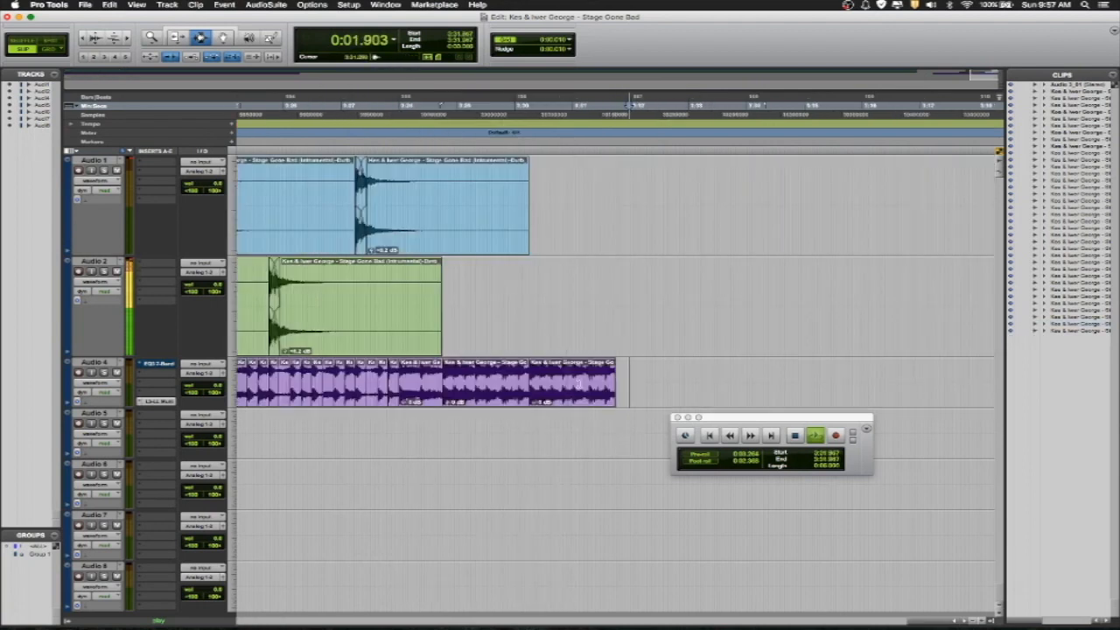
click(552, 382)
click(636, 382)
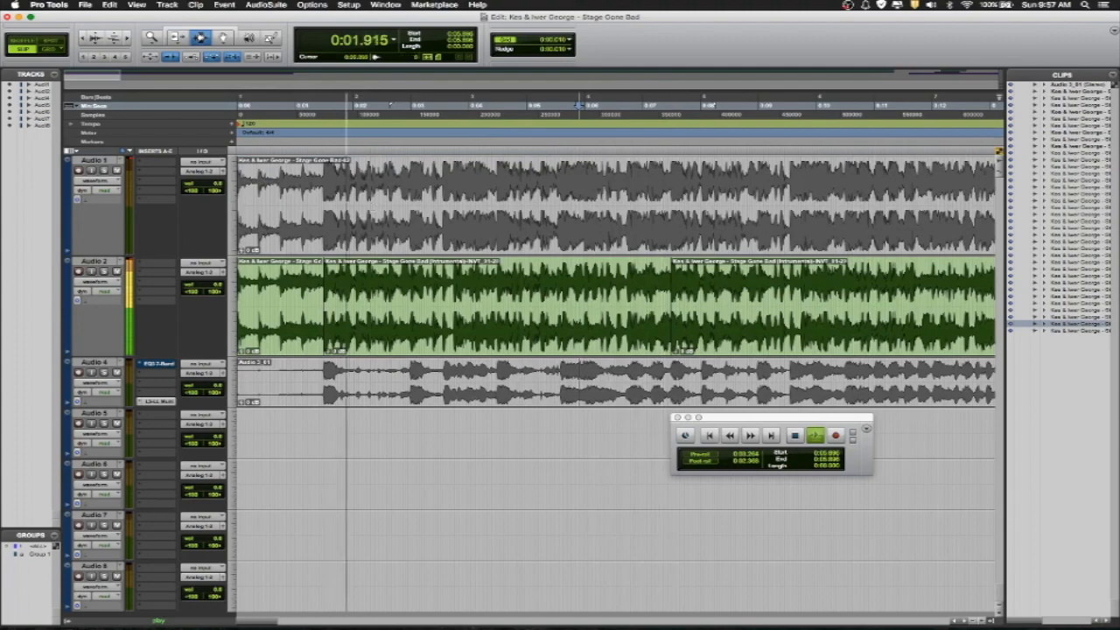
Audition the Audio 4 loop from its start at 3:16.756 through to the pasted clips around 3:28.
key(space)
key(r)
key(r)
key(r)
key(r)
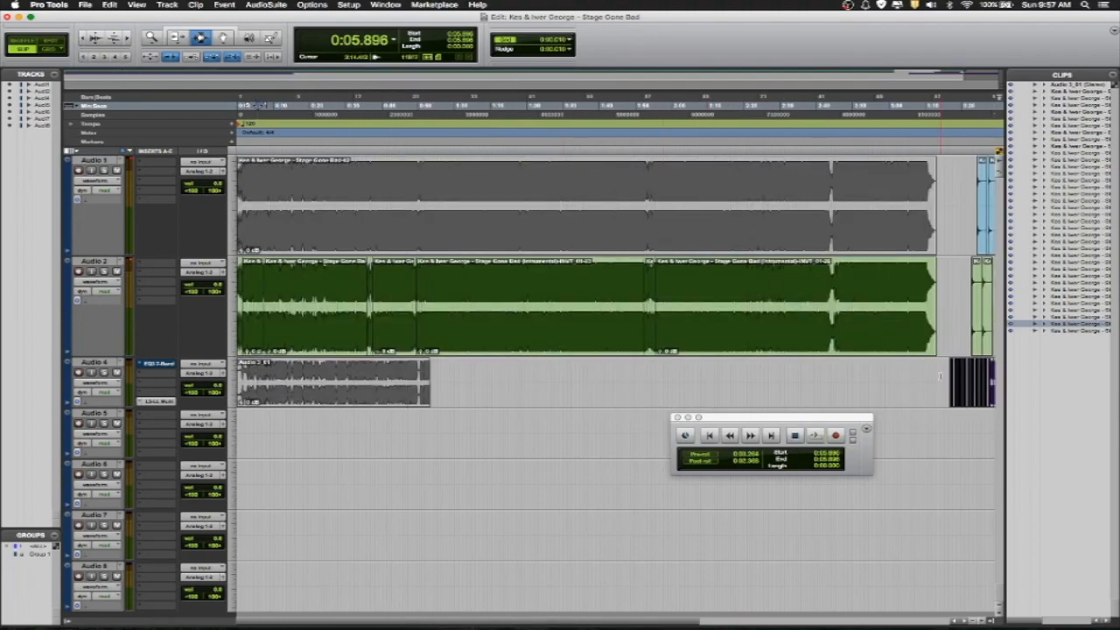
click(940, 377)
key(space)
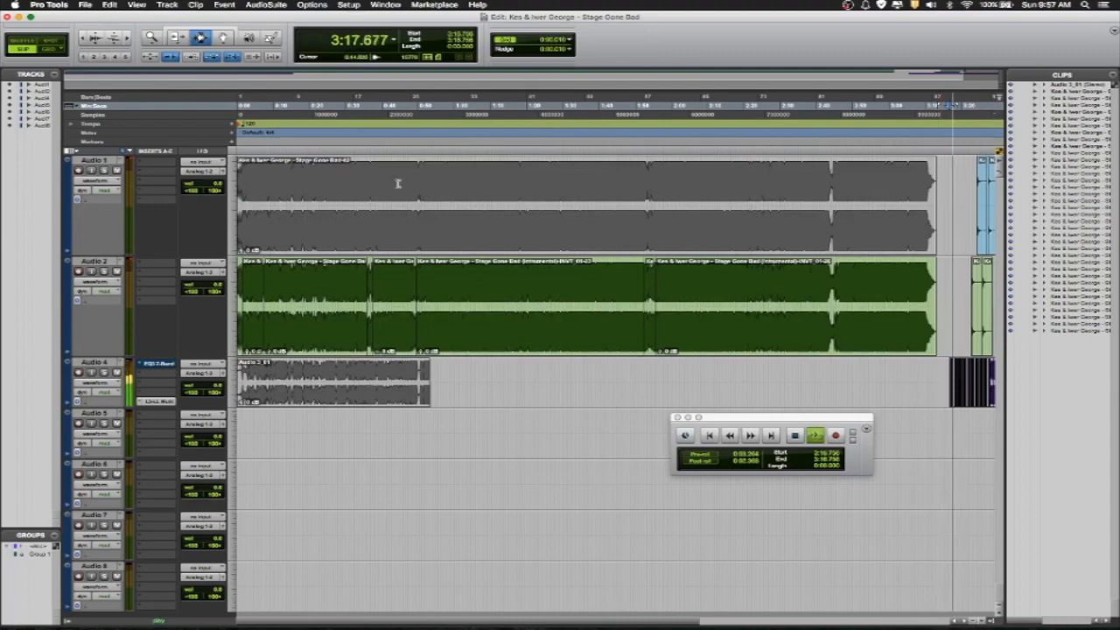
key(t)
key(t)
key(t)
key(t)
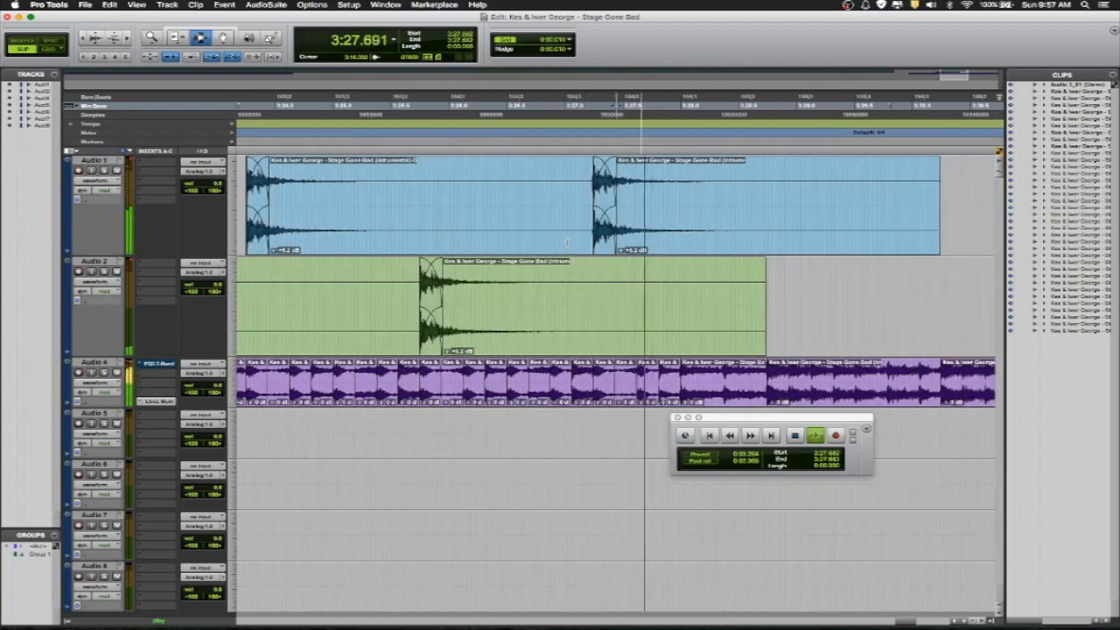
key(space)
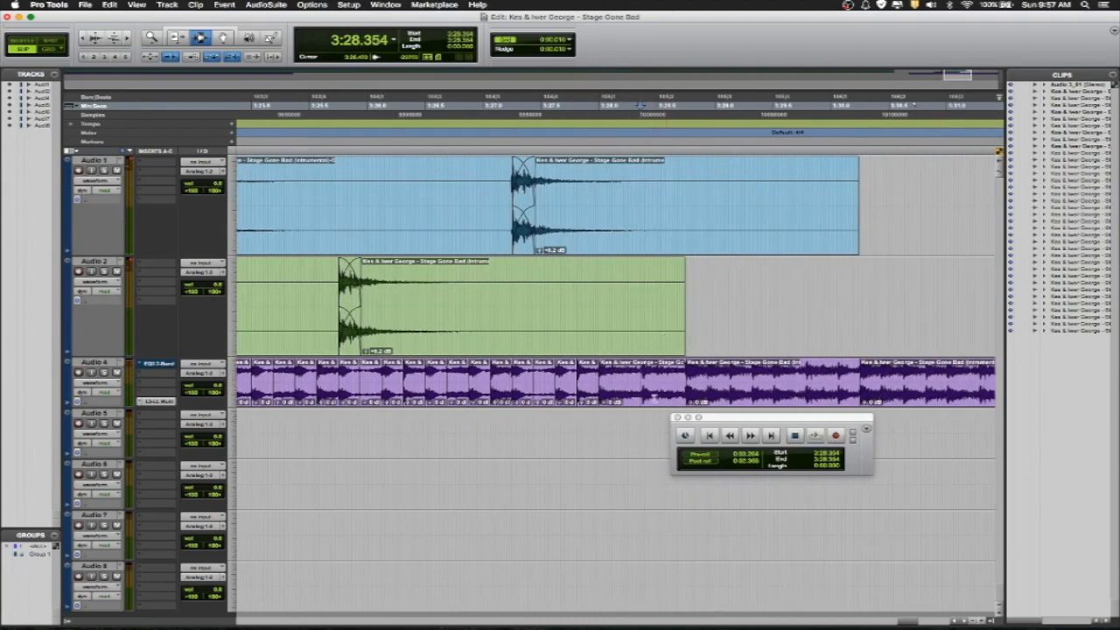
Extend the start of the Audio 4 clip ending at 3:28.744 back to 3:27.245, and audition the transition.
click(639, 382)
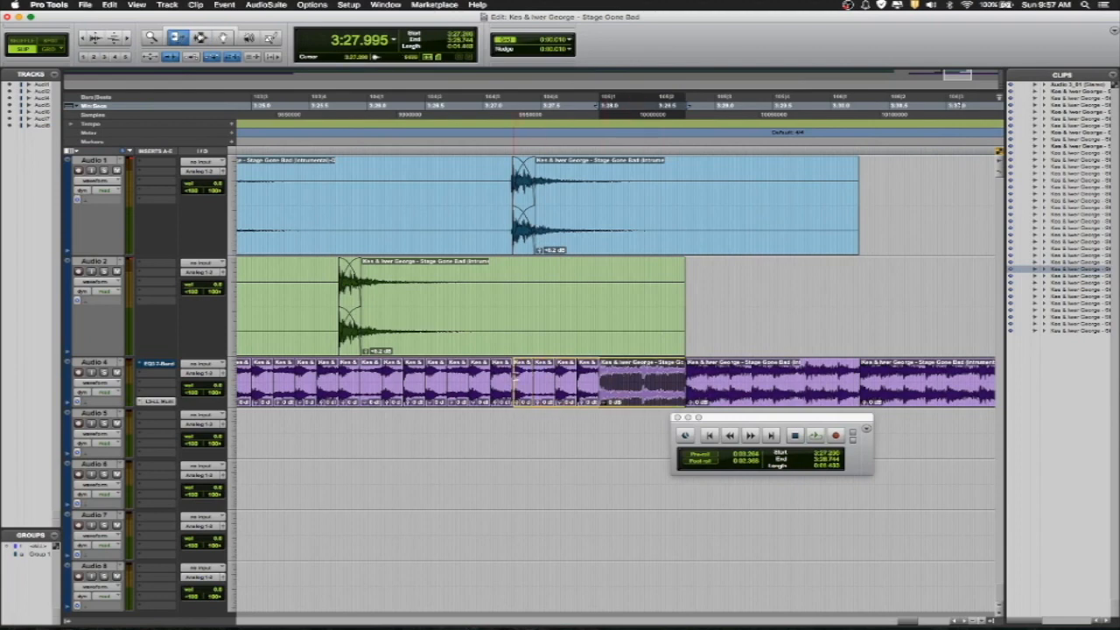
drag(513, 380, 514, 383)
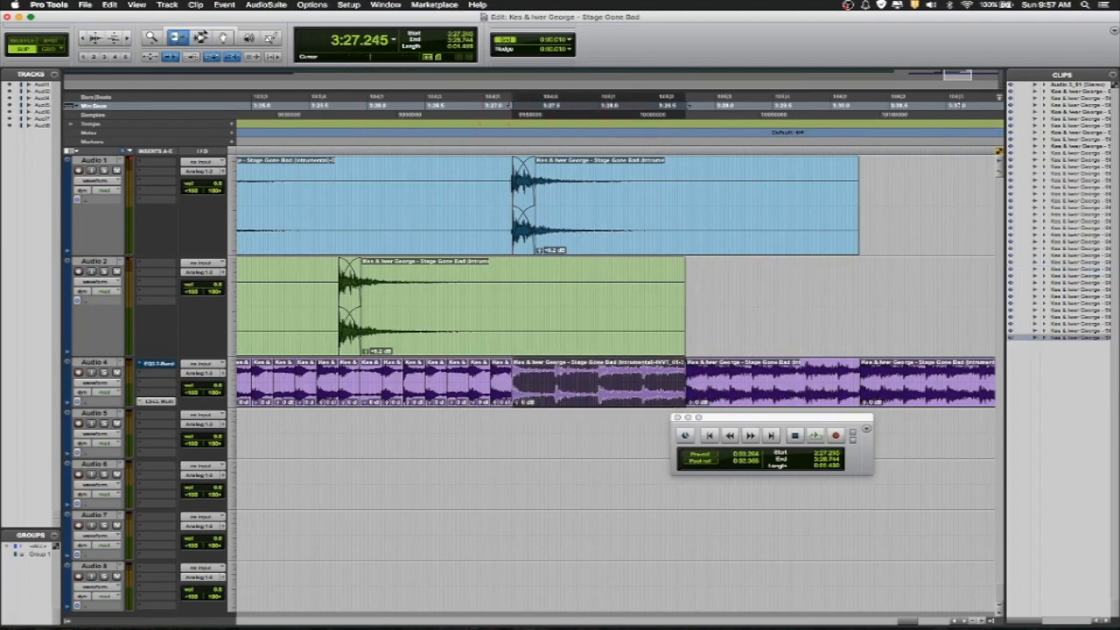
click(344, 464)
key(space)
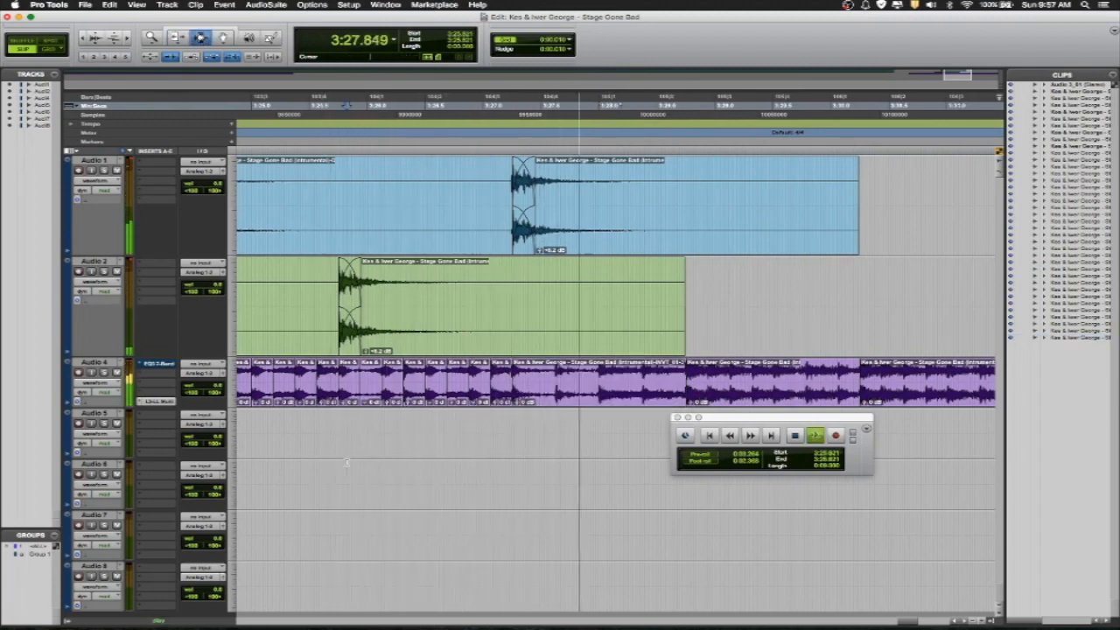
key(space)
key(space)
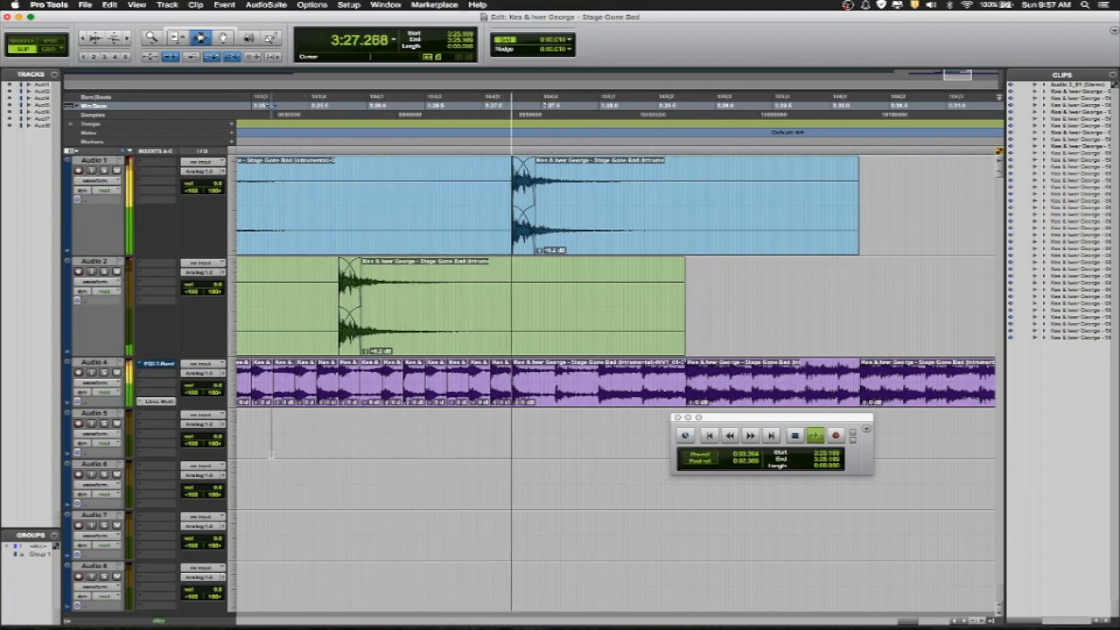
key(space)
Mute the last reverb accent clip on Audio 1, starting at 3:27.250.
double_click(584, 215)
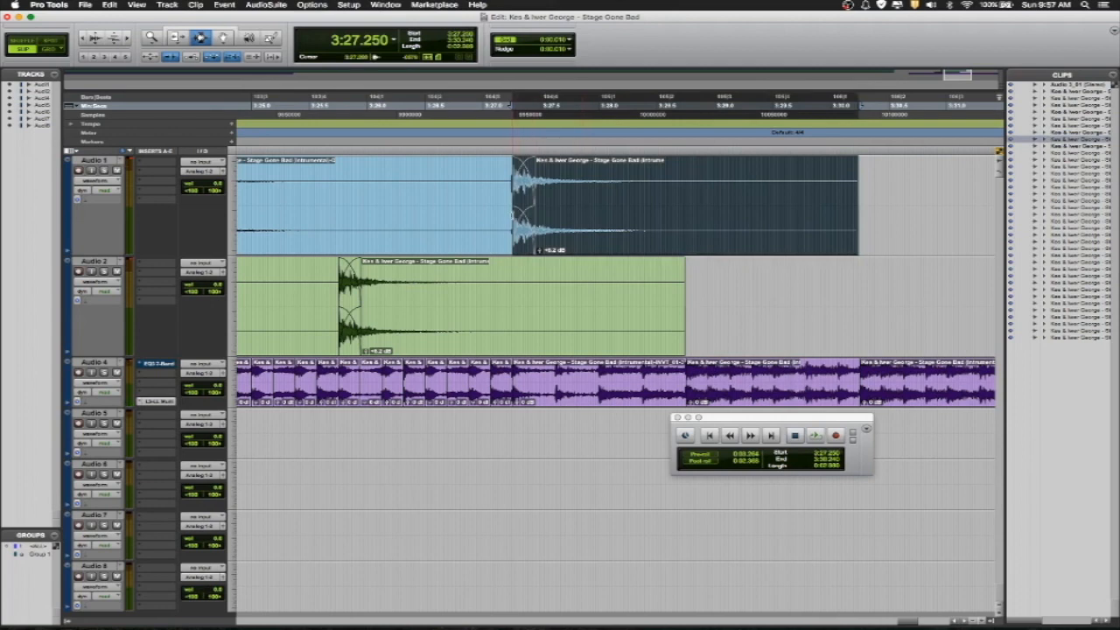
drag(511, 215, 496, 214)
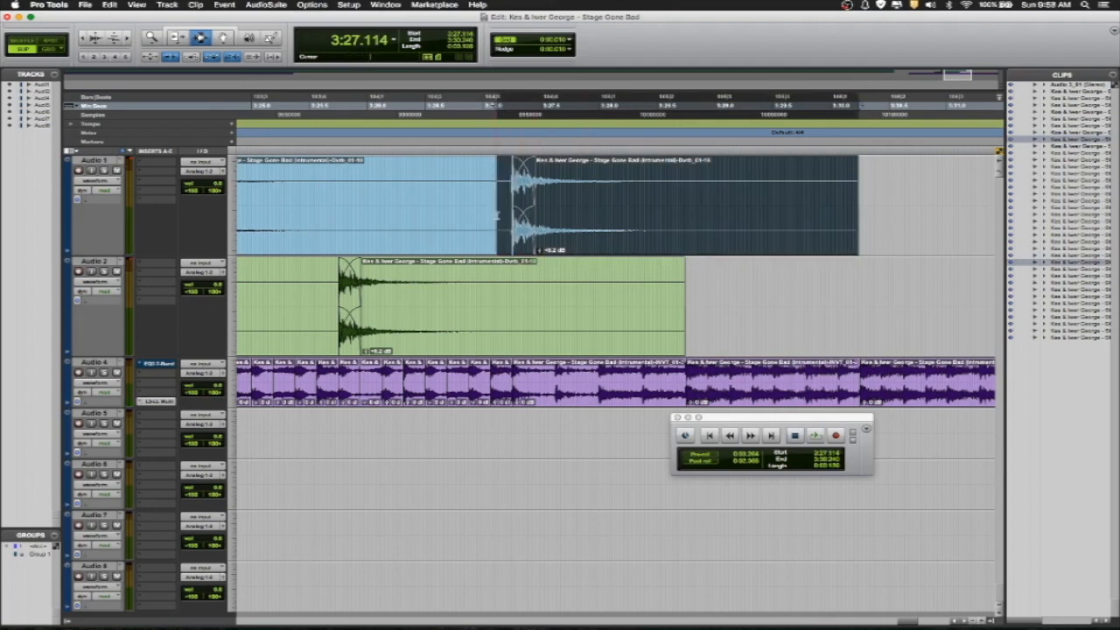
key(ctrl+z)
click(521, 382)
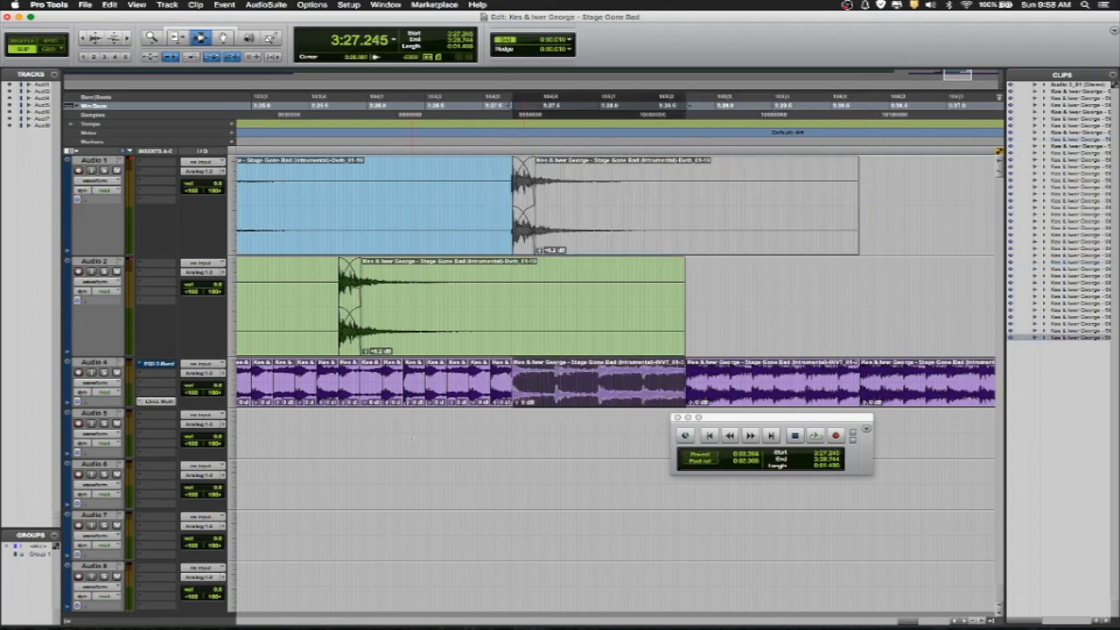
Audition the passage with the Audio 1 accent muted and select the Audio 4 clip at 3:30.242.
click(412, 437)
key(space)
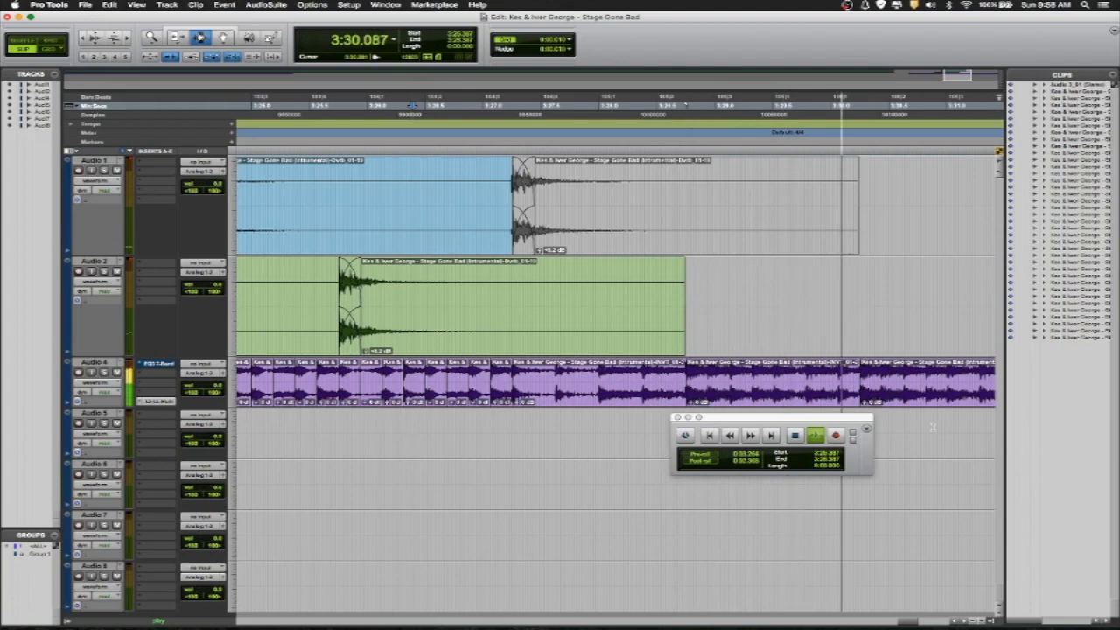
click(925, 383)
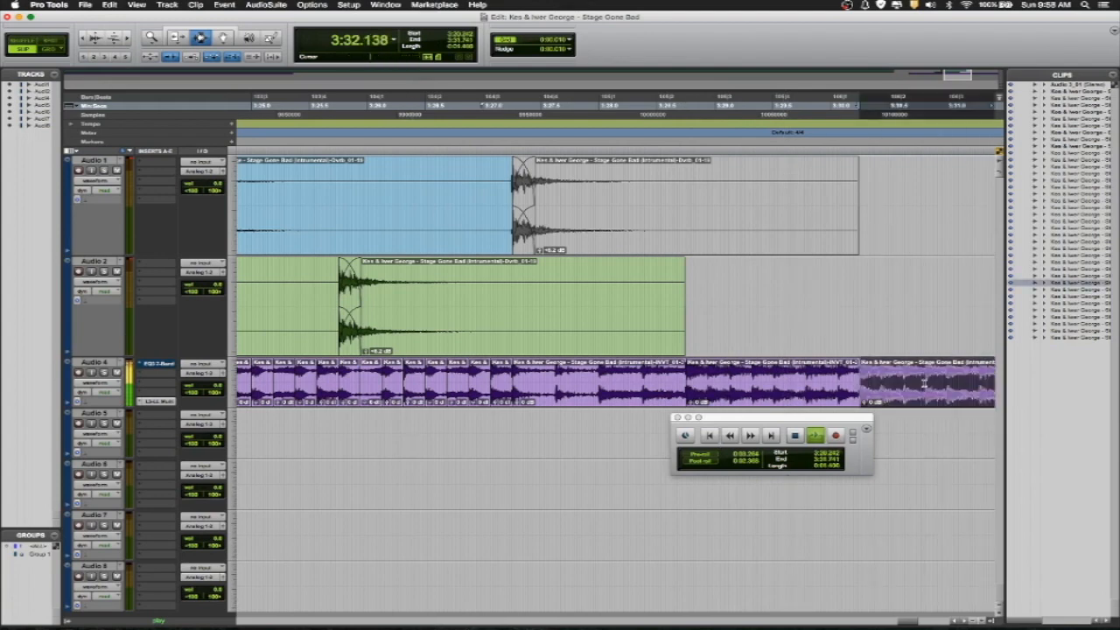
key(space)
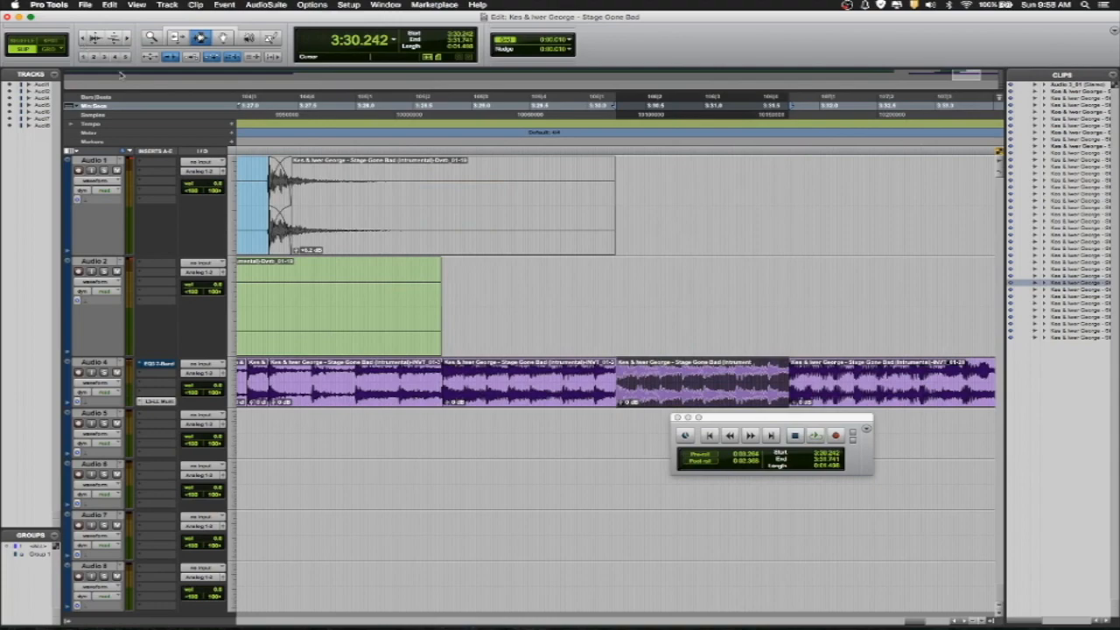
Return to the separated Audio 2 segment from 1:52.498 to 1:55.497, select it, and audition it.
click(325, 317)
key(Left)
scroll(295, 319, left, 15)
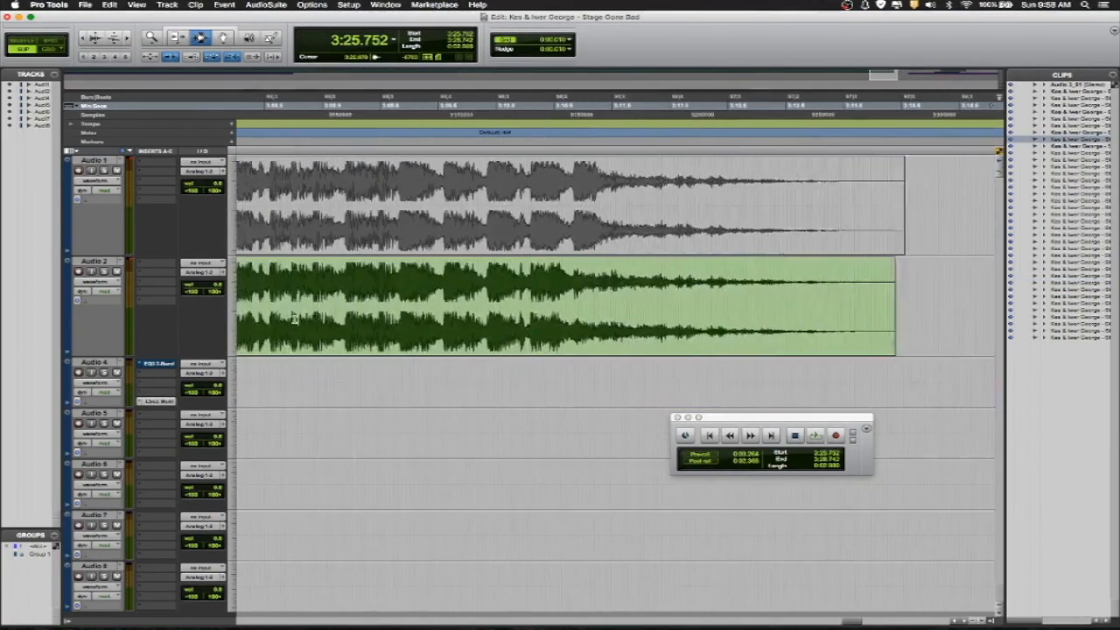
click(360, 321)
key(Left)
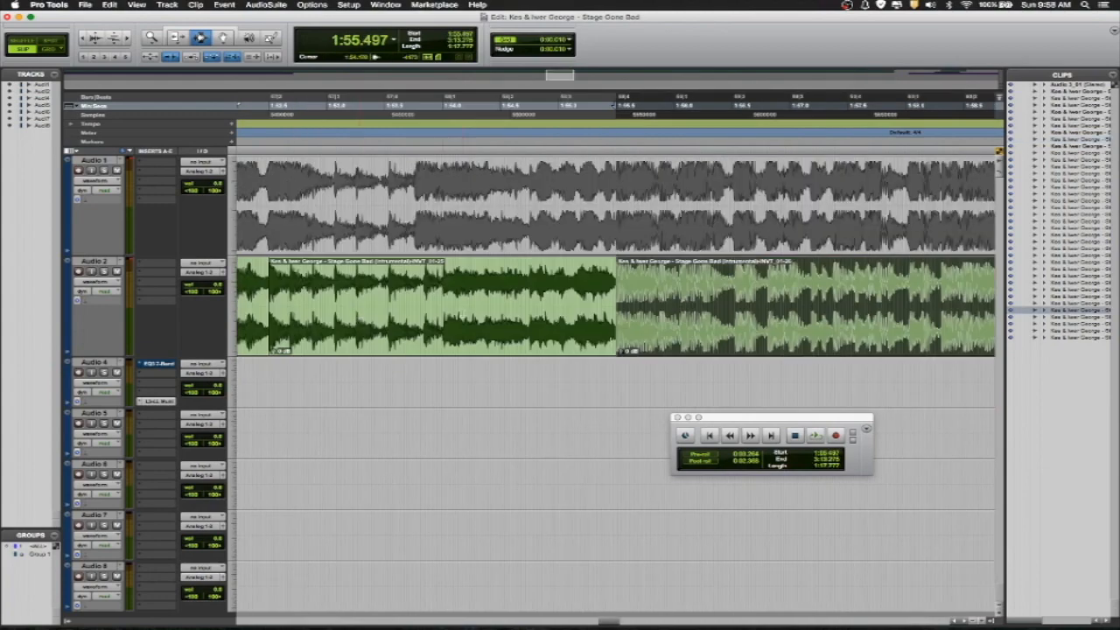
double_click(512, 291)
key(space)
key(Left)
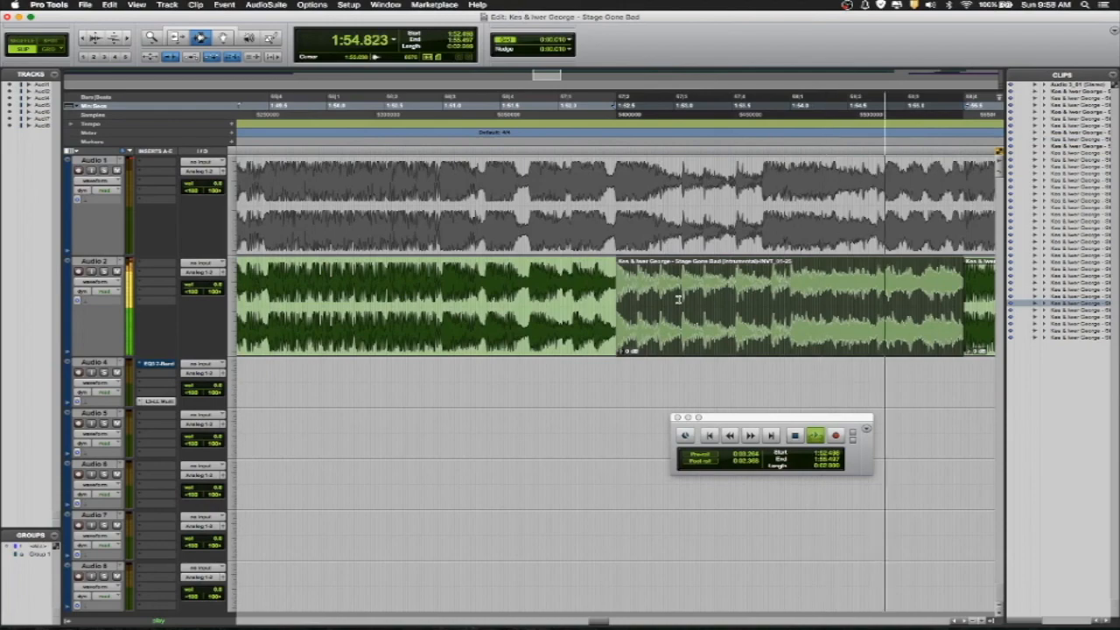
Insert the copied Audio 2 segment on Audio 4 at 3:31.732 in Shuffle mode, ahead of the final clip.
scroll(678, 299, right, 20)
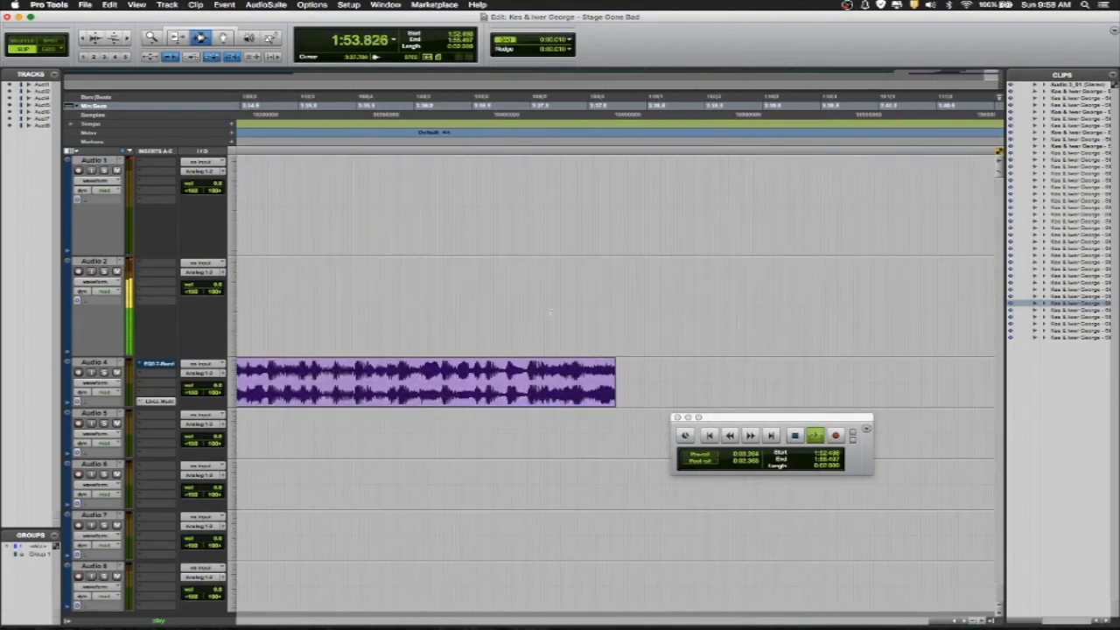
double_click(454, 371)
key(space)
key(Left)
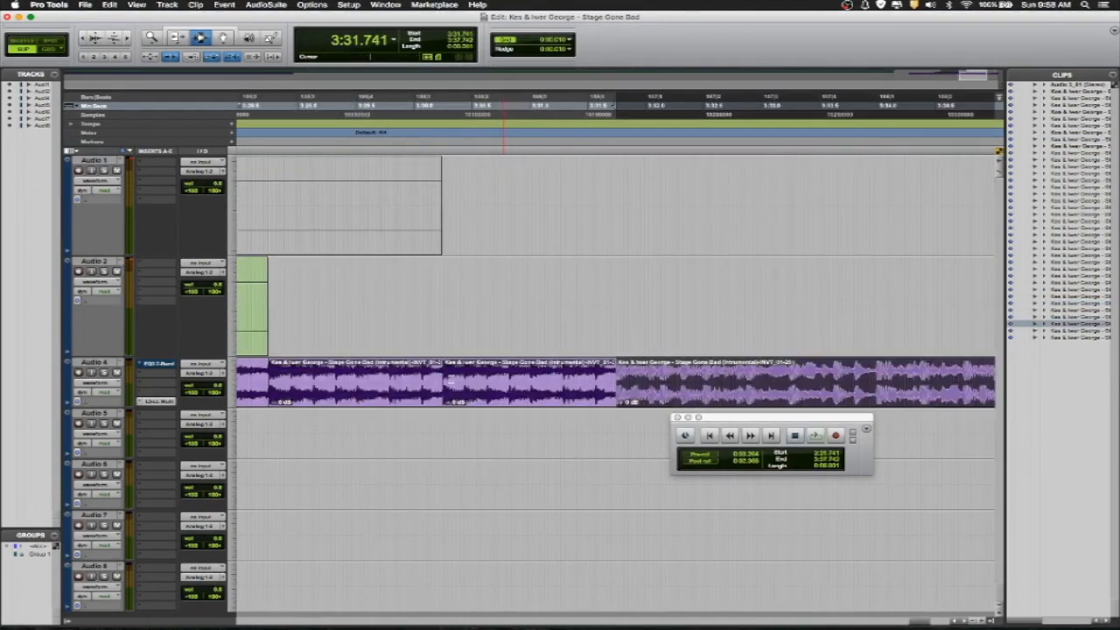
click(606, 386)
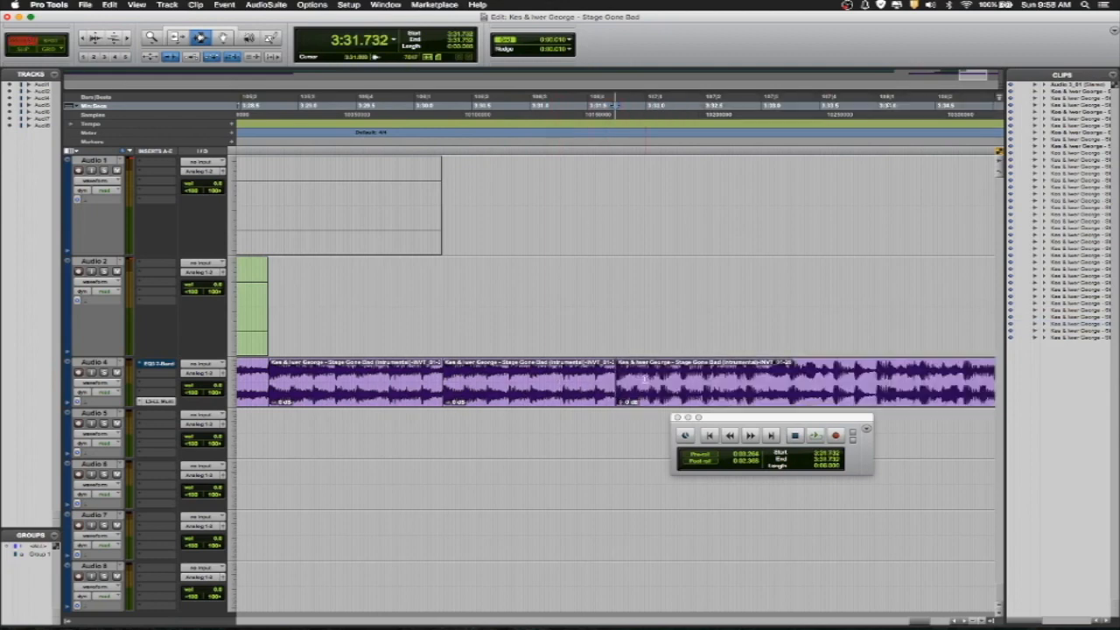
key(super+v)
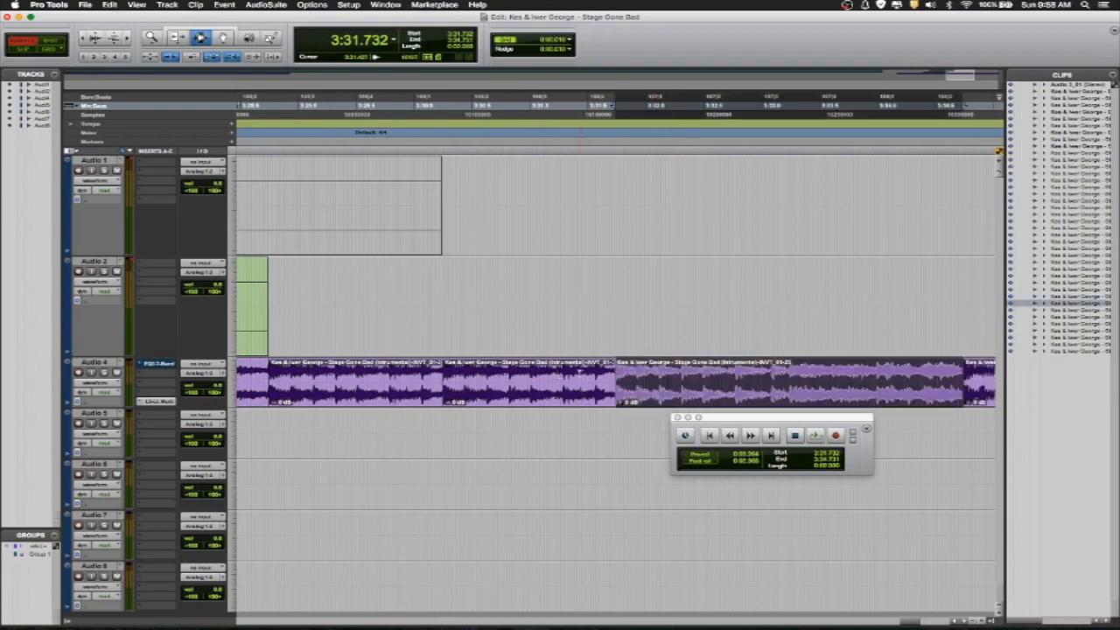
Audition Audio 4 from 3:28.744 through the inserted segment, and check the final clip starting at 3:34.740.
click(259, 387)
key(Tab)
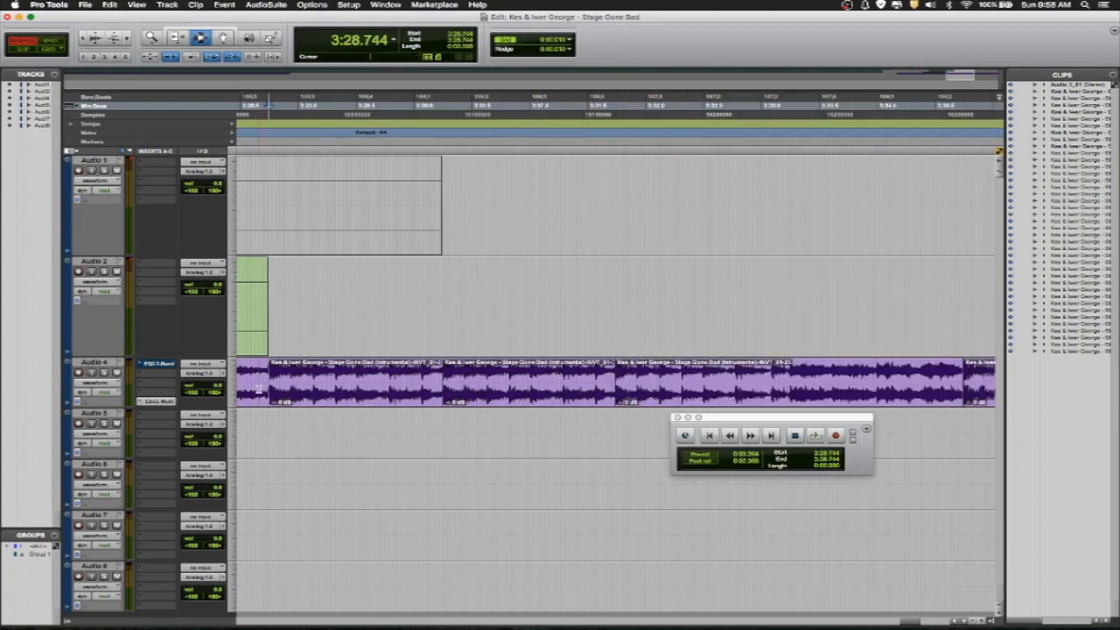
key(space)
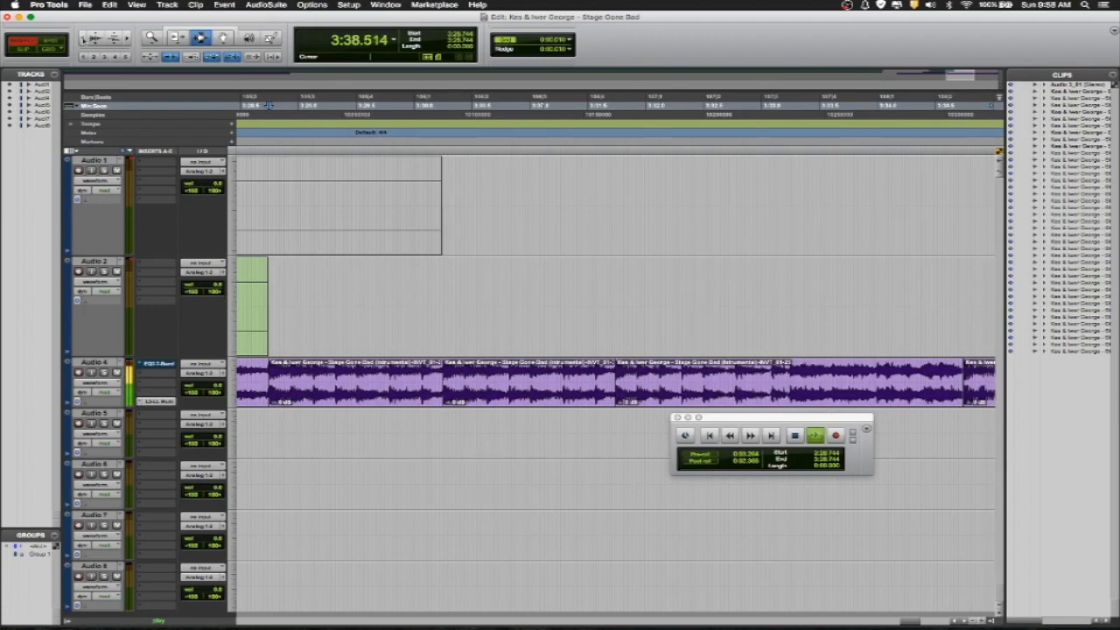
key(r)
key(r)
key(r)
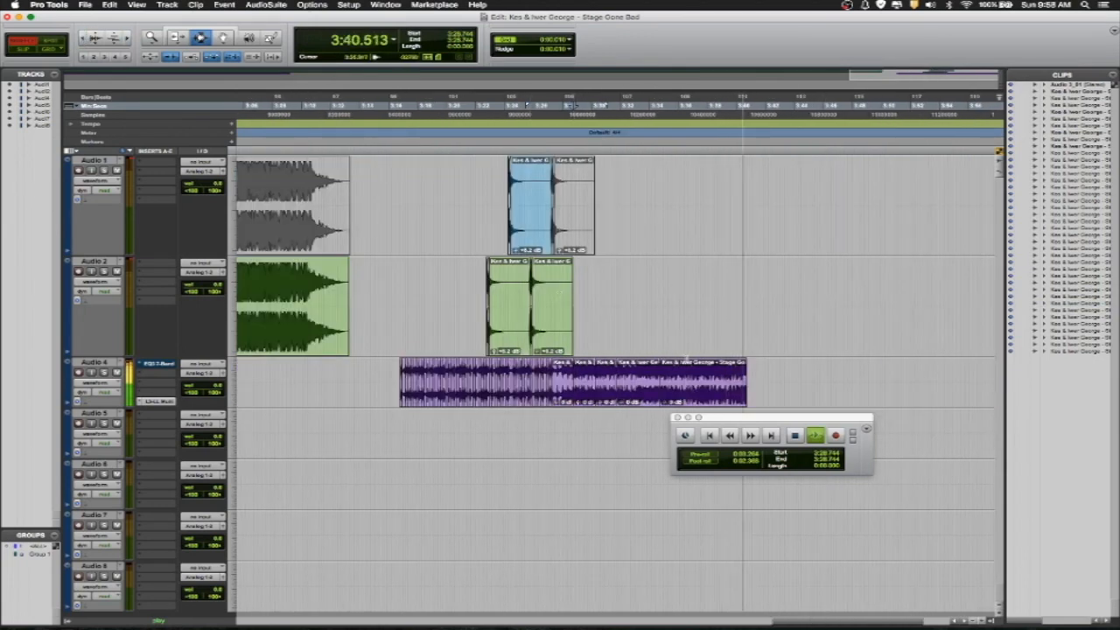
key(space)
click(703, 383)
key(space)
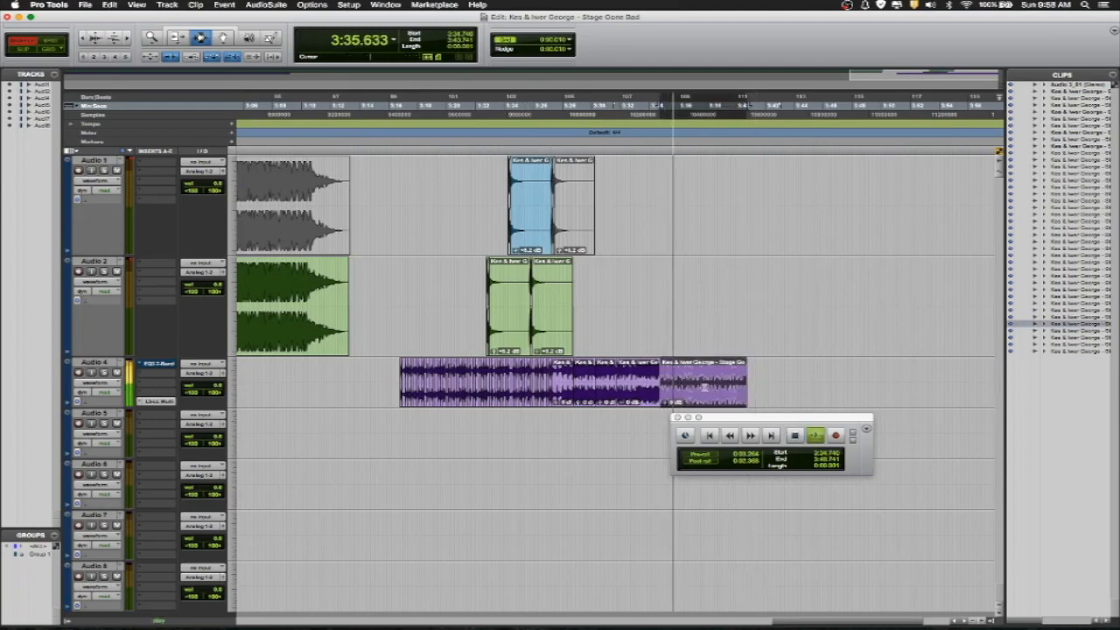
key(space)
Return to the Audio 2 clip starting at 1:55.497, audition its opening, and select it.
double_click(308, 321)
key(space)
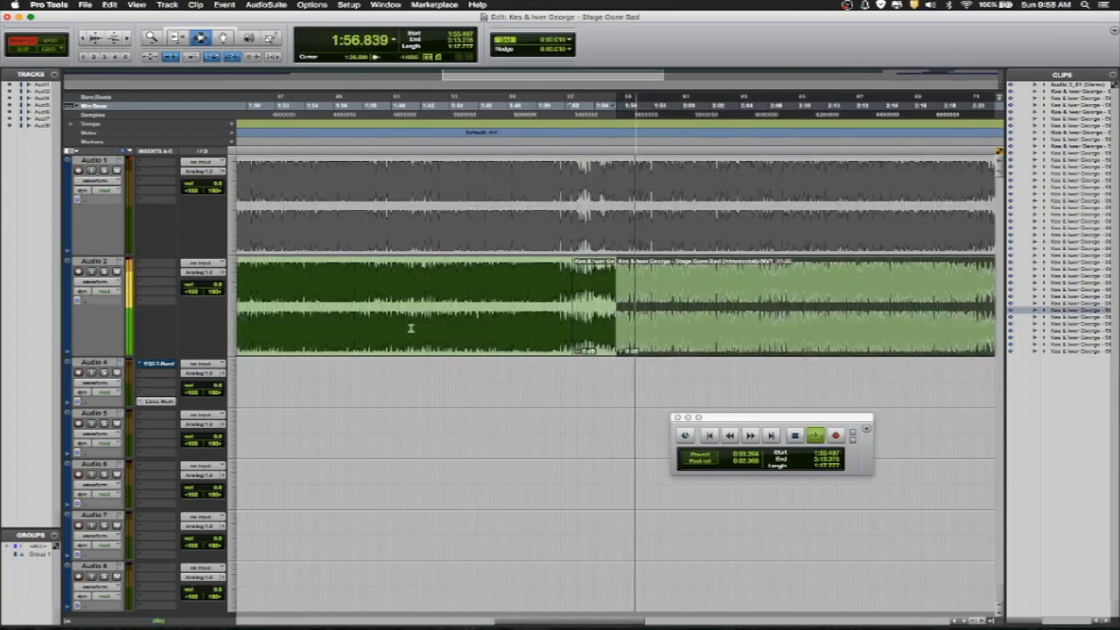
click(611, 331)
key(space)
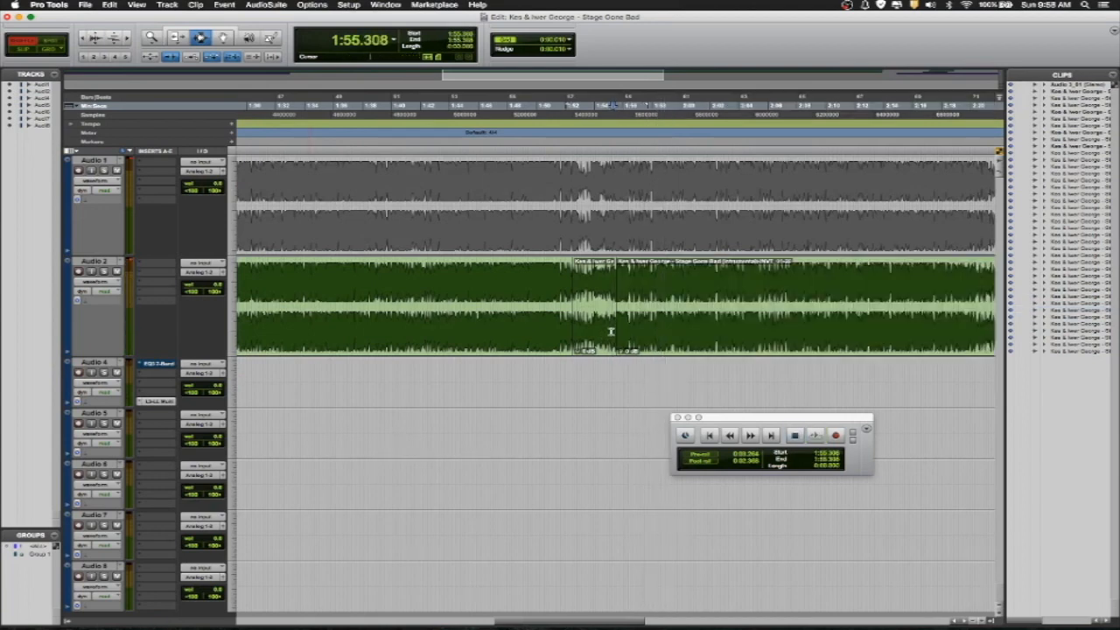
double_click(648, 308)
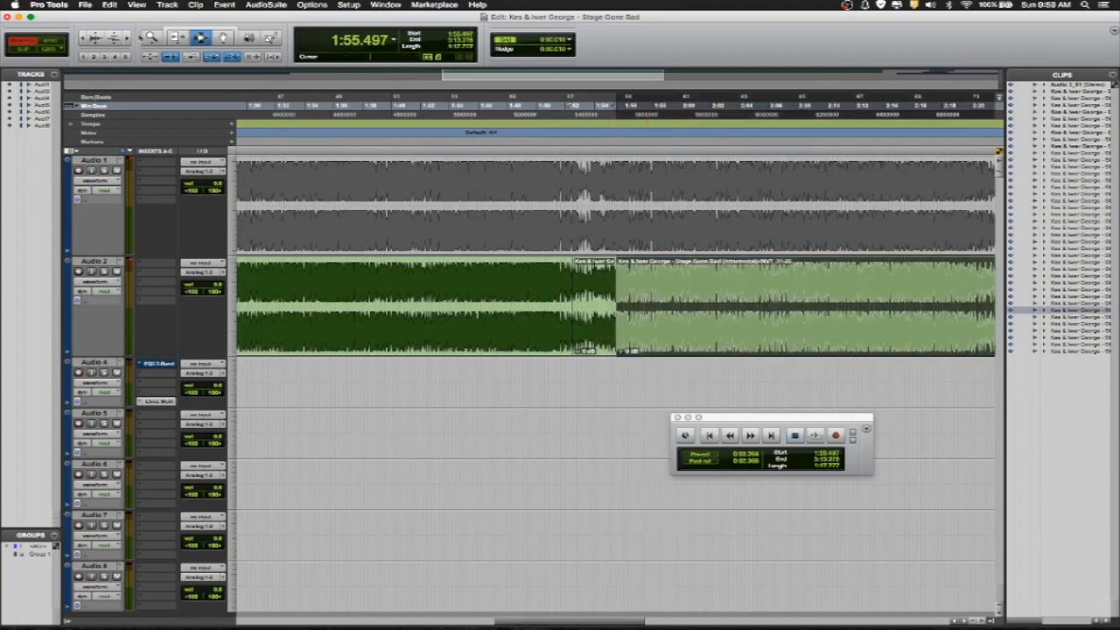
Audition Audio 2 from 1:55.497, separate the clip at 2:01.497, and select the segment between those points.
click(128, 39)
click(128, 38)
click(128, 39)
click(128, 39)
click(128, 39)
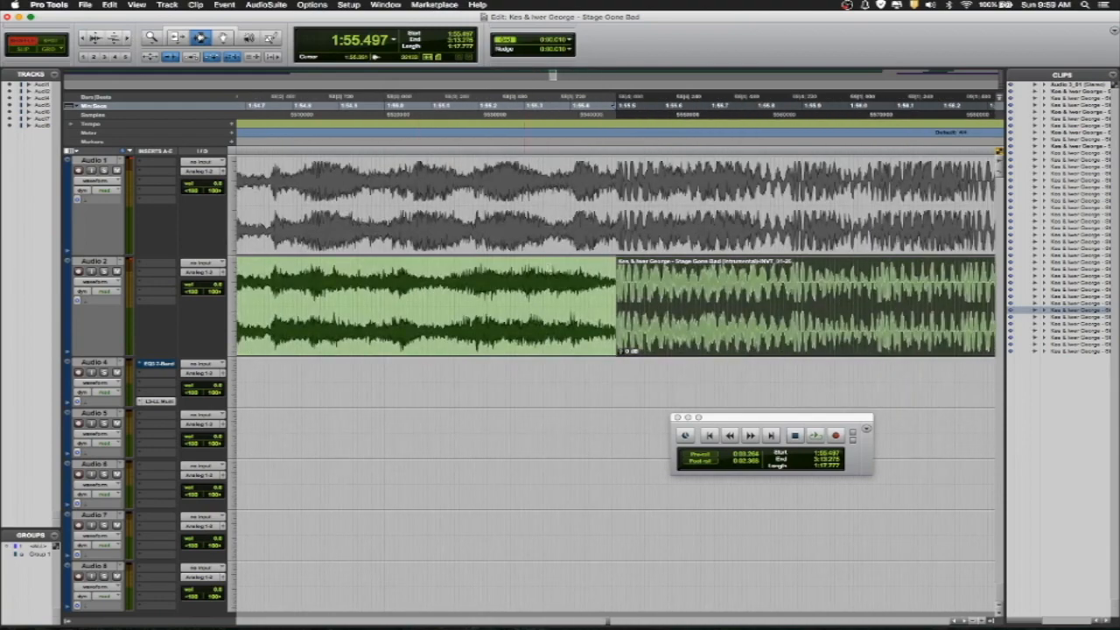
click(612, 308)
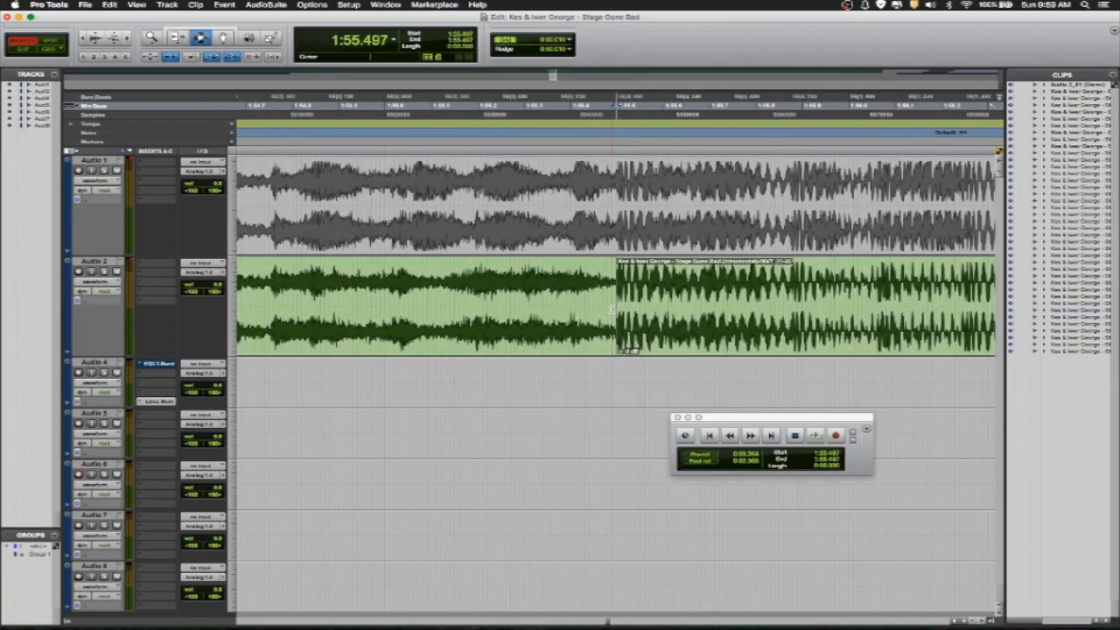
key(space)
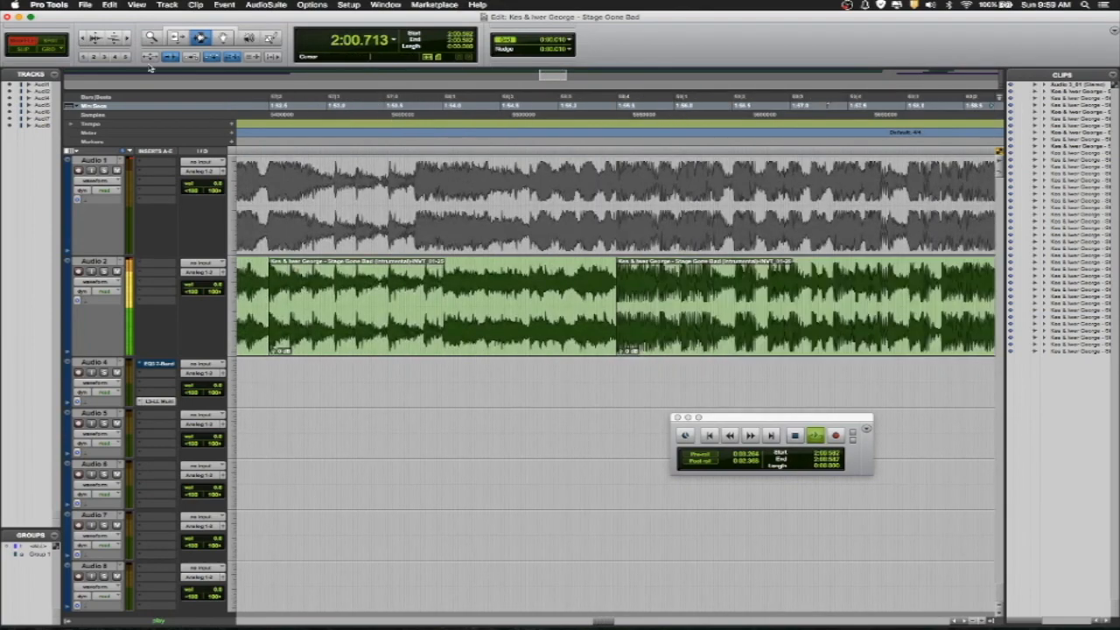
key(space)
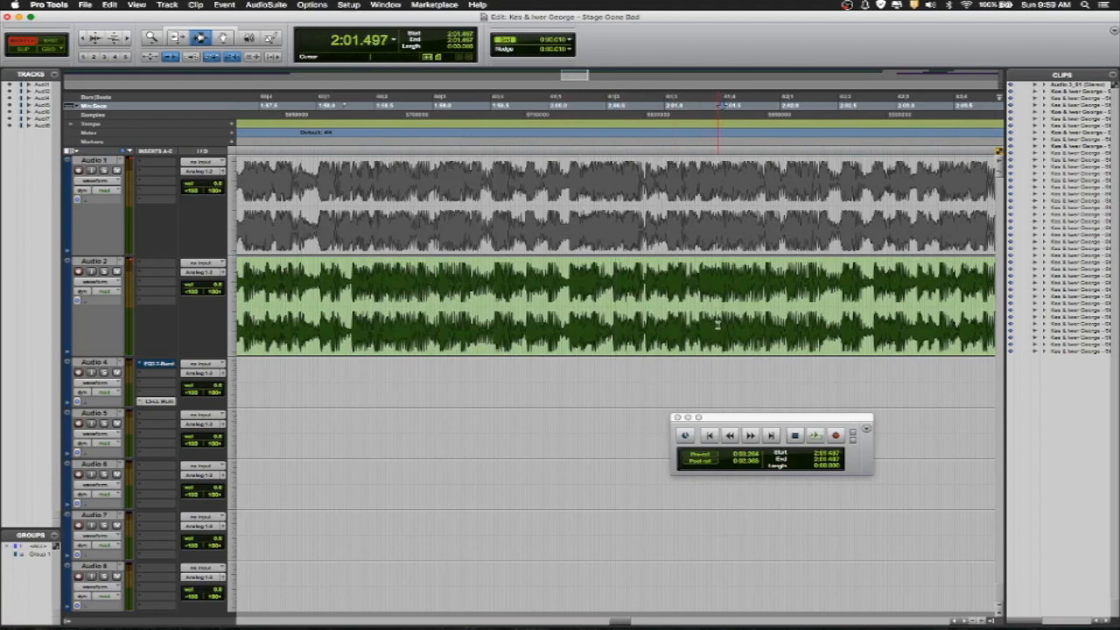
key(super+e)
click(601, 325)
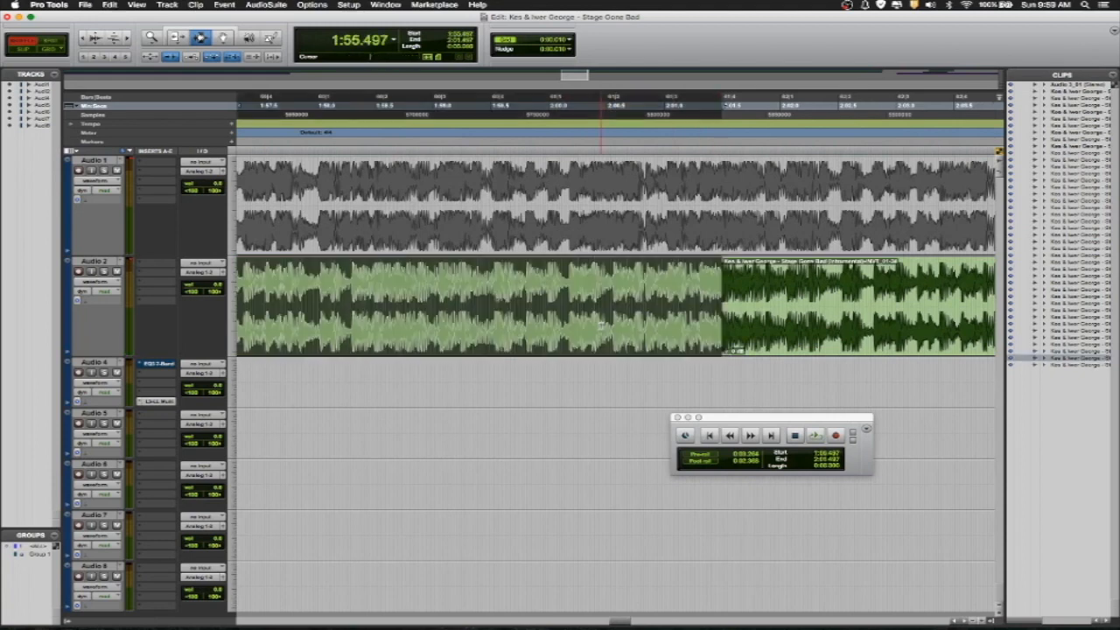
Select the final Audio 4 clip starting at 3:34.740 and audition it.
click(85, 39)
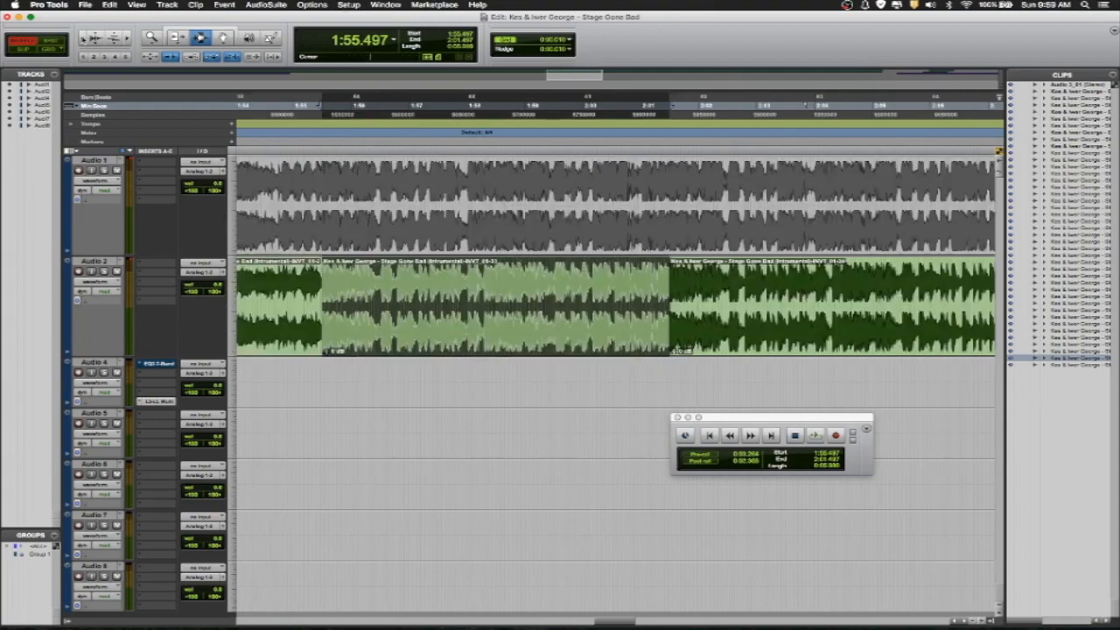
click(85, 39)
click(85, 40)
click(84, 39)
click(85, 39)
click(85, 39)
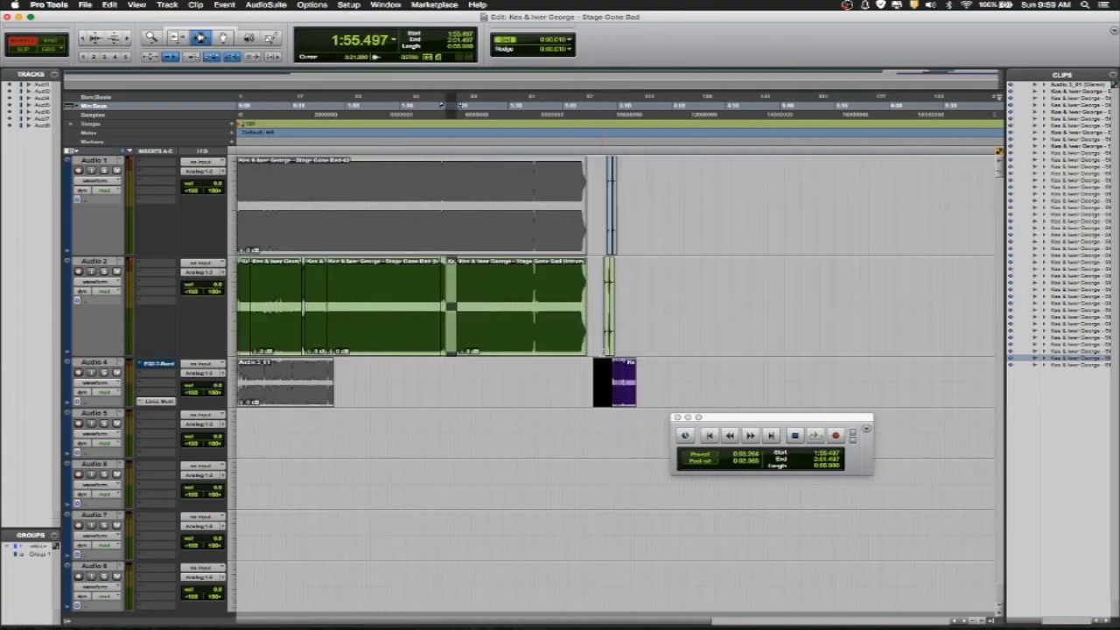
click(626, 376)
key(space)
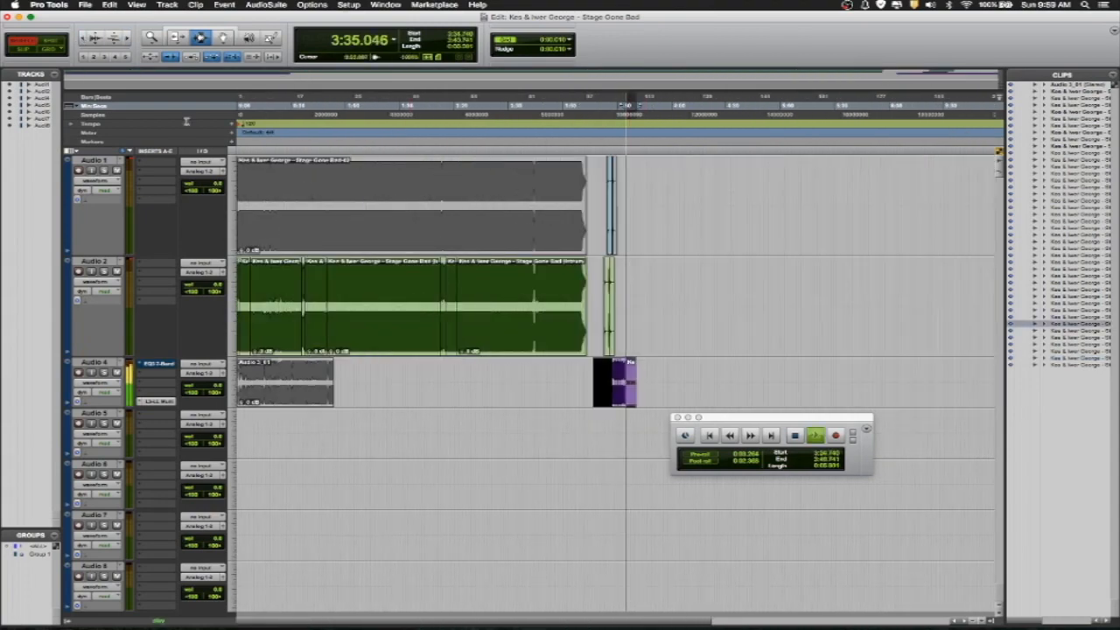
Try to paste the copied segment with the selection at 3:34.740 extended across Audio 2 and Audio 4, and undo the paste.
click(130, 39)
click(129, 39)
click(129, 40)
click(130, 40)
click(130, 40)
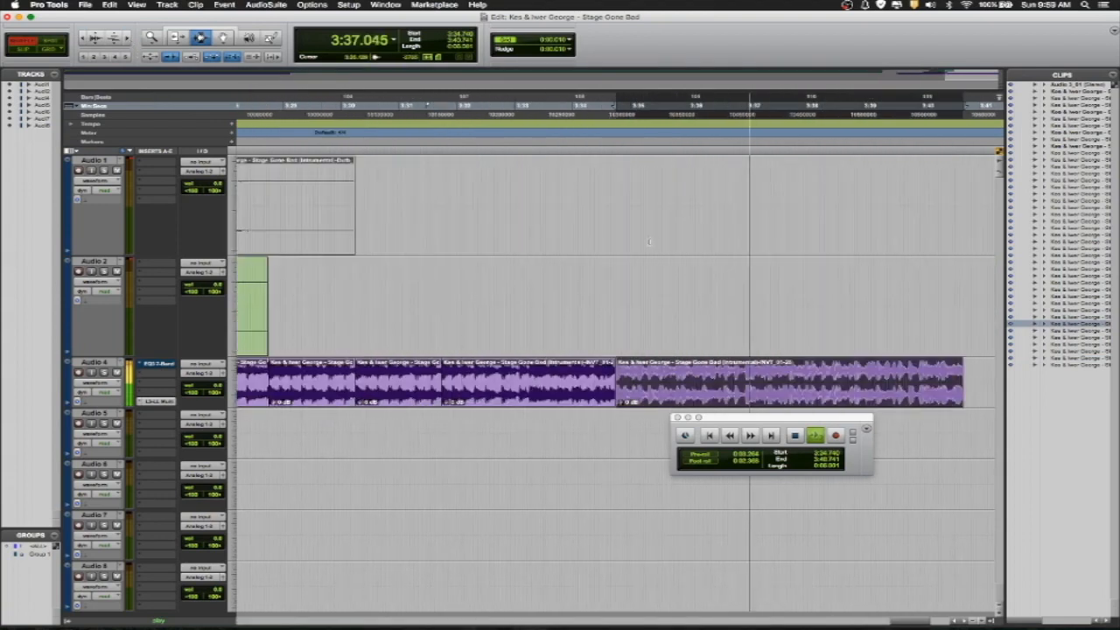
shift+click(717, 318)
key(super+v)
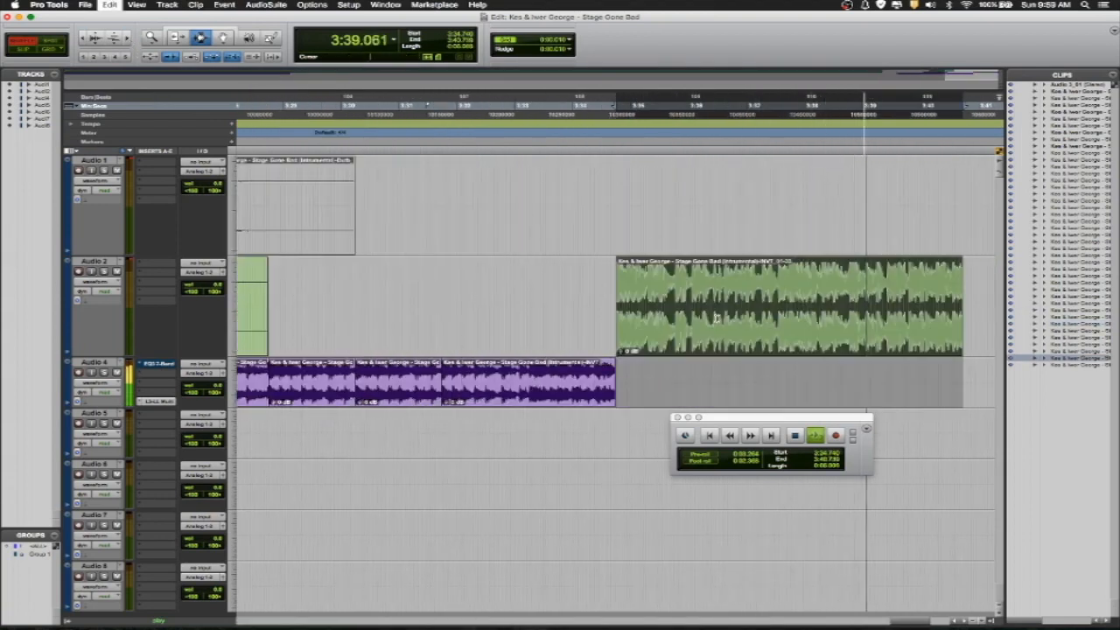
key(super+z)
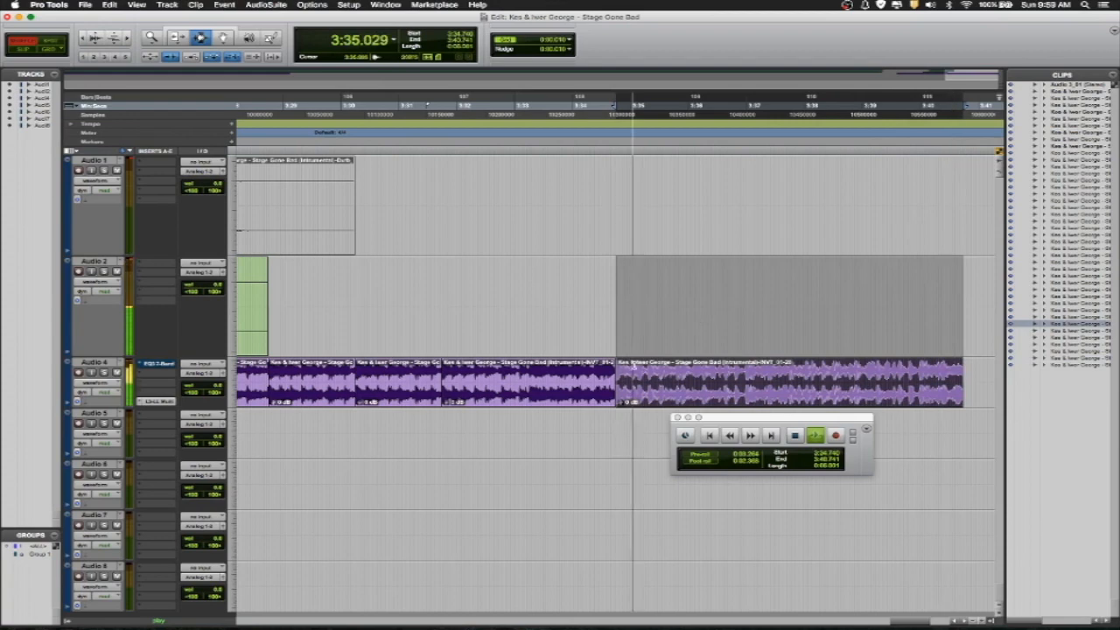
Examine the Audio 4 junction near 3:34.731 and select the tiny clip between 3:34.731 and 3:34.740.
click(615, 377)
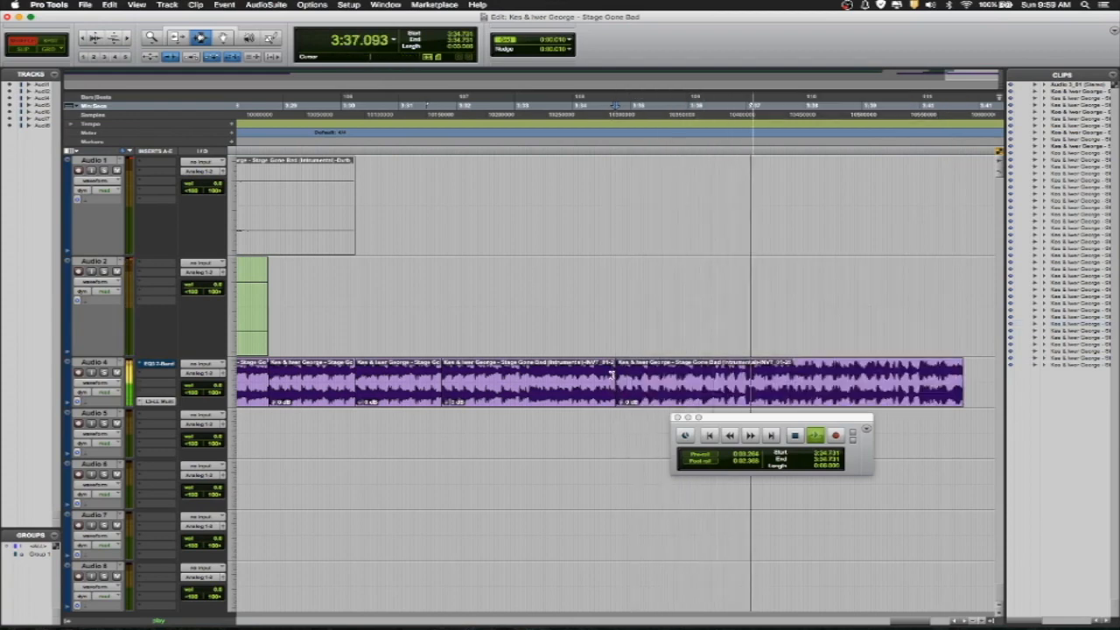
key(space)
key(t)
key(t)
key(t)
key(t)
key(t)
key(t)
key(t)
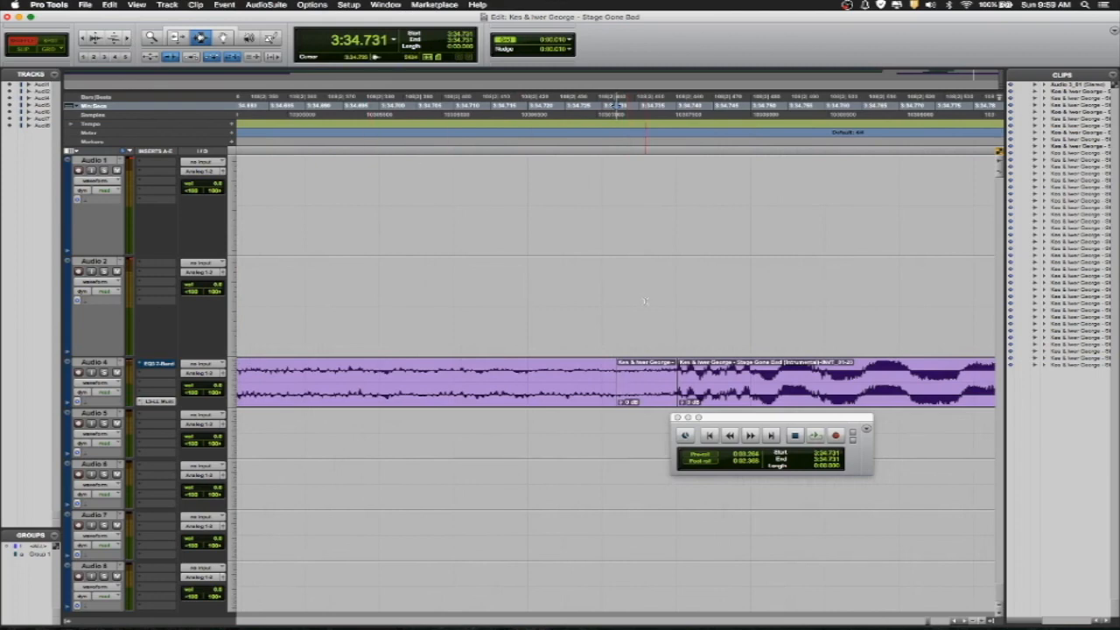
double_click(654, 378)
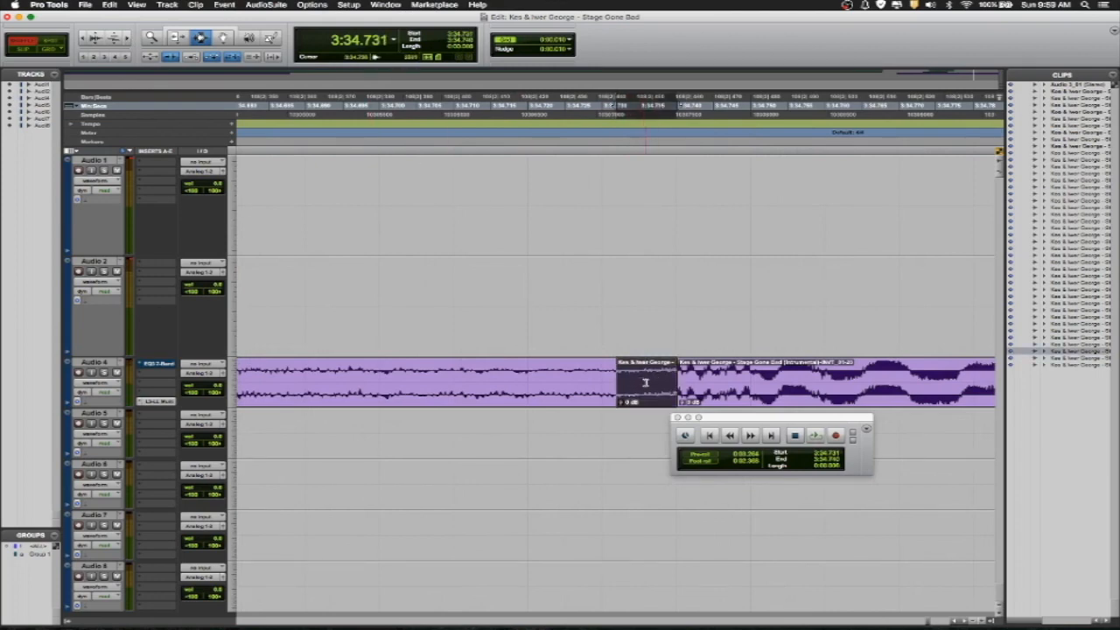
Paste the copied Audio 2 segment on Audio 2 at 3:34.740, above the final Audio 4 clip.
click(655, 386)
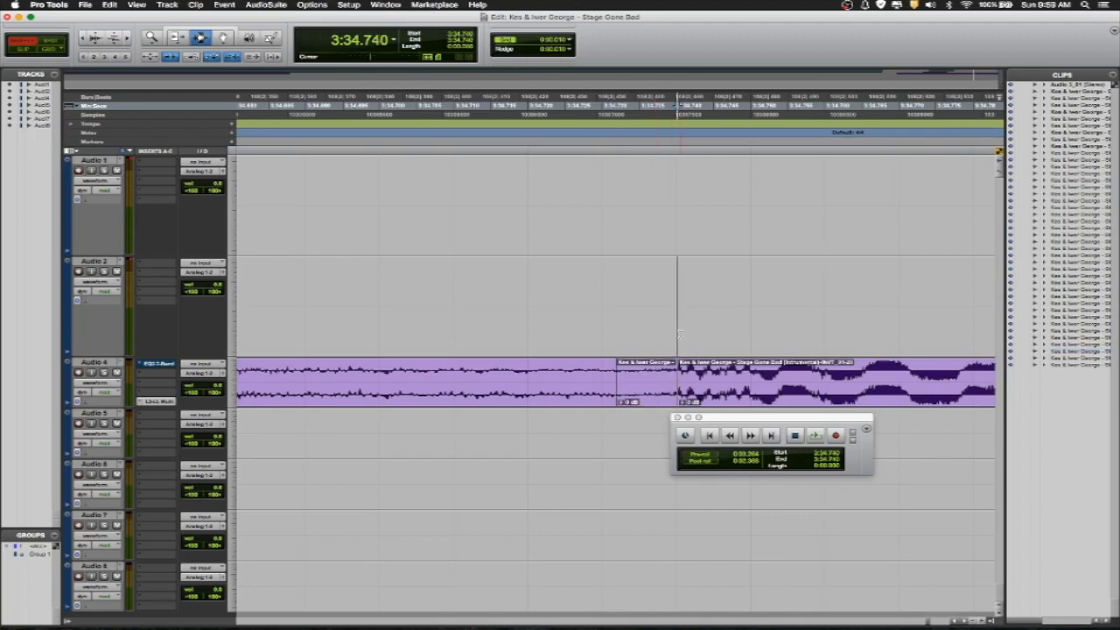
drag(680, 333, 680, 334)
key(super+z)
key(super+shift+z)
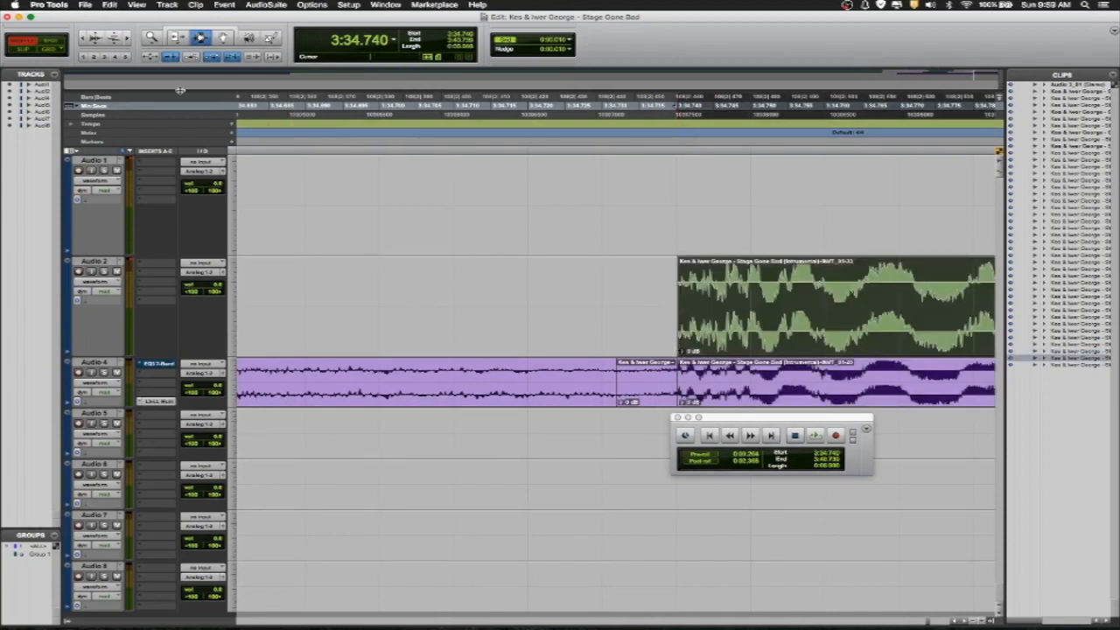
Align the start of the pasted Audio 2 clip exactly with the start of the final Audio 4 clip in Slip mode.
click(131, 42)
click(130, 42)
click(130, 42)
click(131, 42)
click(131, 42)
click(130, 42)
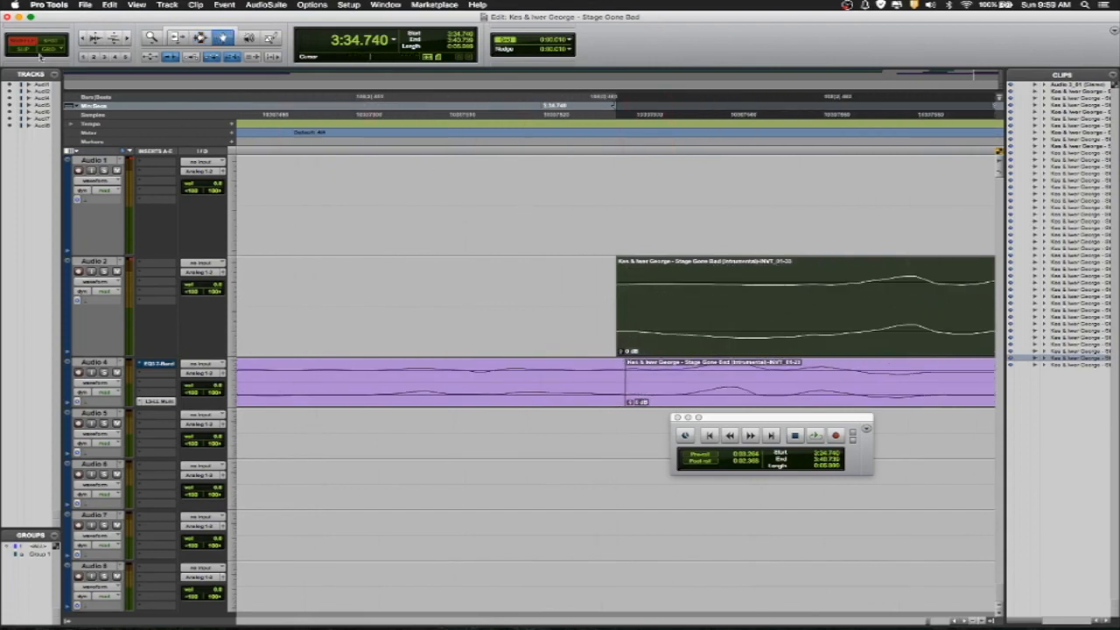
click(634, 321)
drag(645, 321, 654, 322)
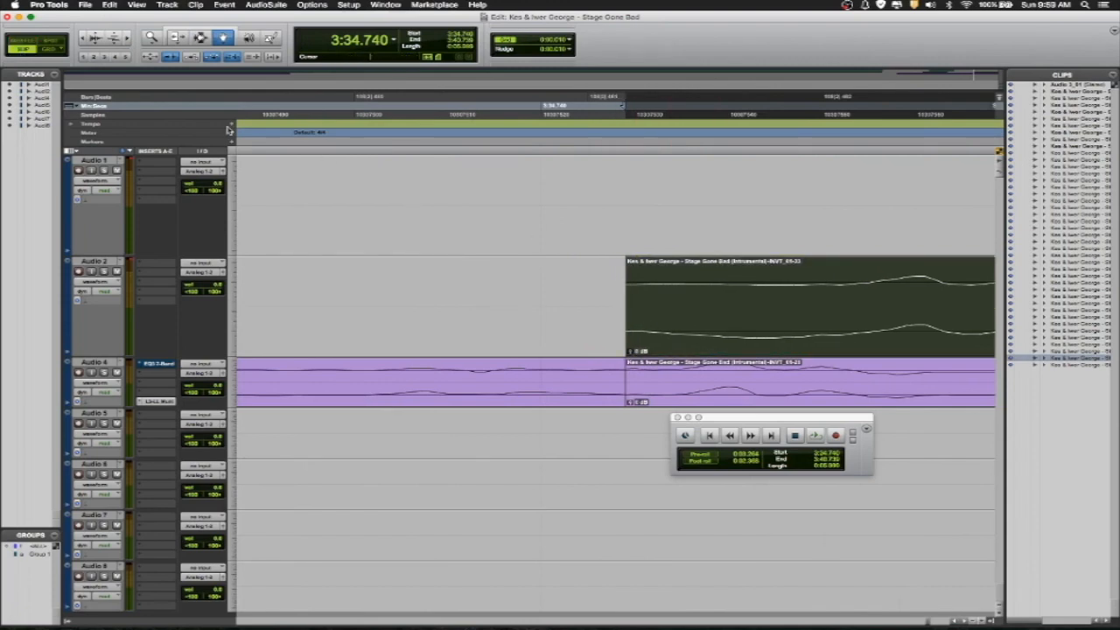
Audition the aligned Audio 2 and Audio 4 clips together from 3:34.740.
click(84, 41)
click(84, 40)
click(84, 40)
click(84, 41)
click(83, 40)
click(84, 40)
click(84, 41)
click(84, 40)
click(84, 40)
click(84, 40)
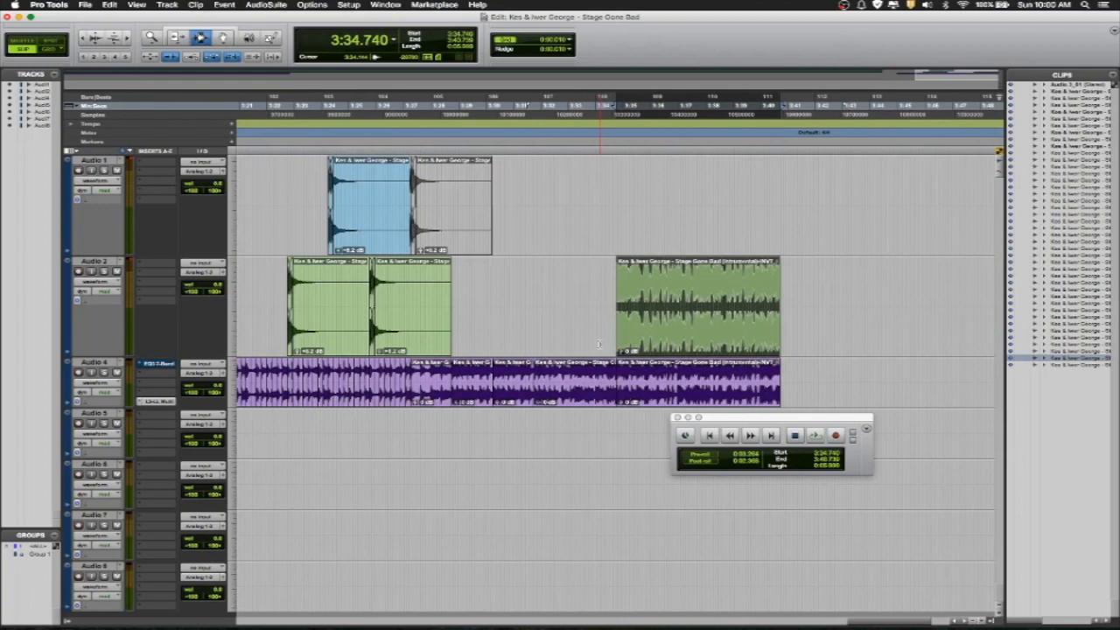
key(space)
key(space)
Try the AudioSuite Invert process on the pasted Audio 2 clip, audition it with Audio 4, and undo the processing.
click(267, 5)
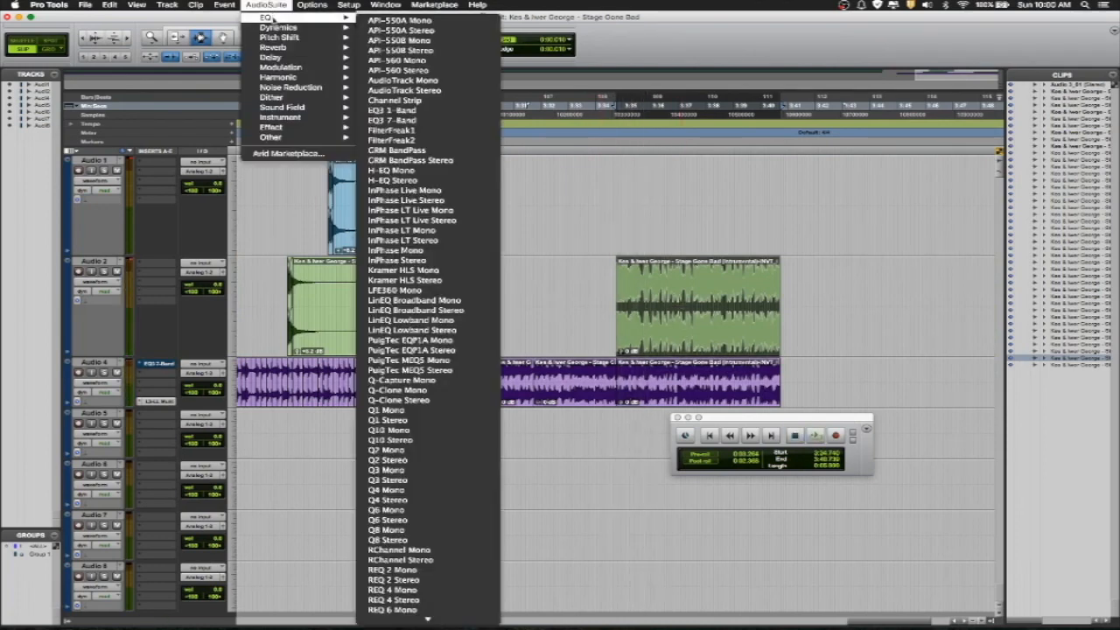
mouse_move(291, 136)
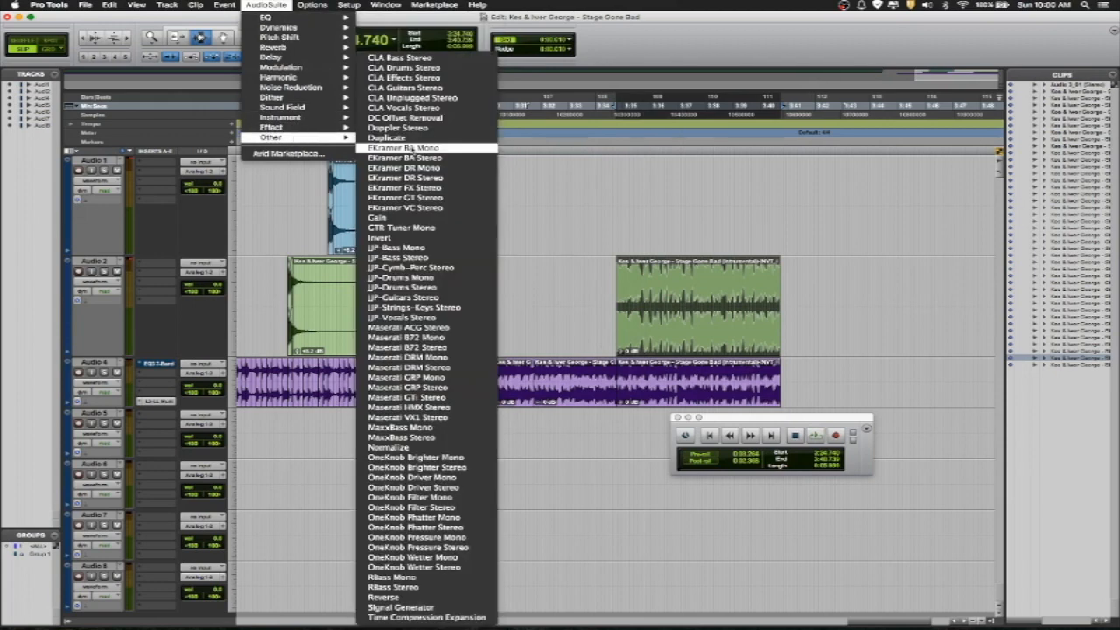
click(405, 237)
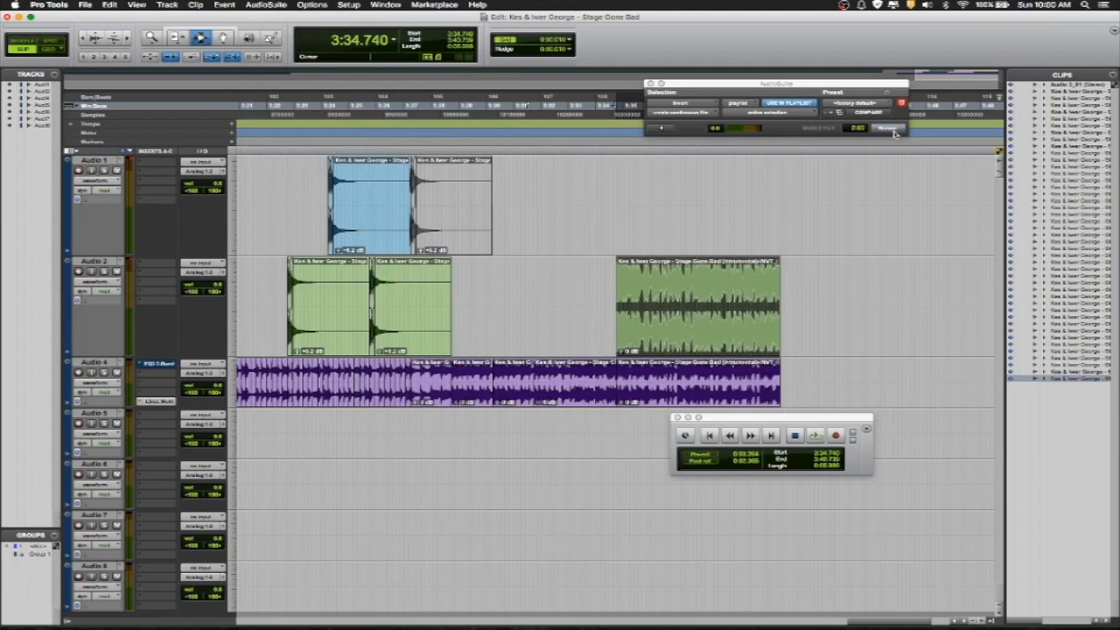
key(space)
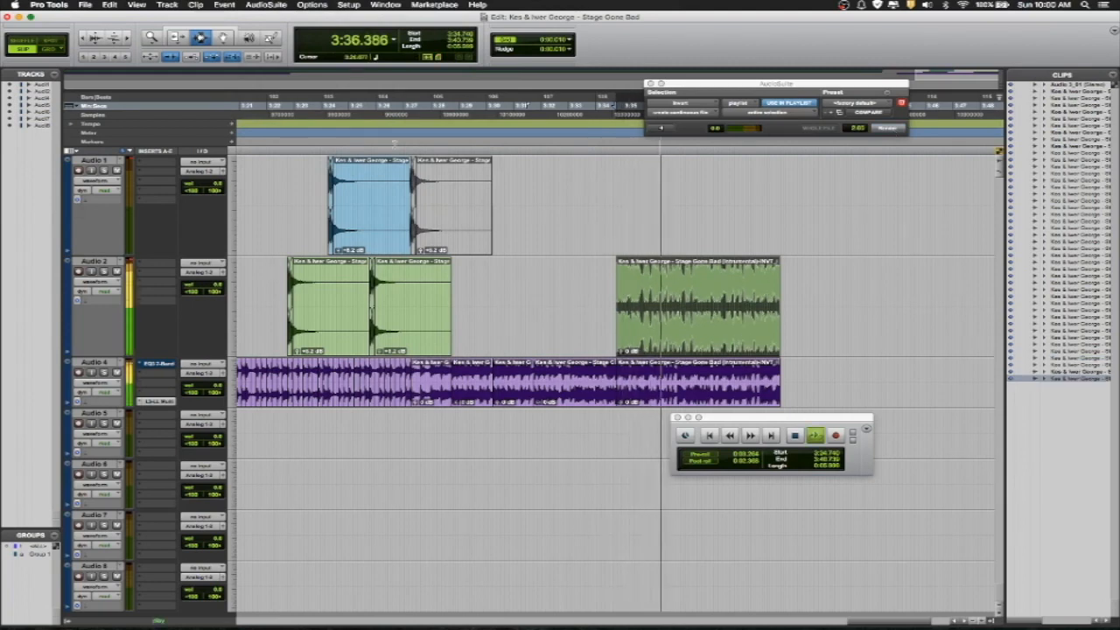
key(space)
key(super+z)
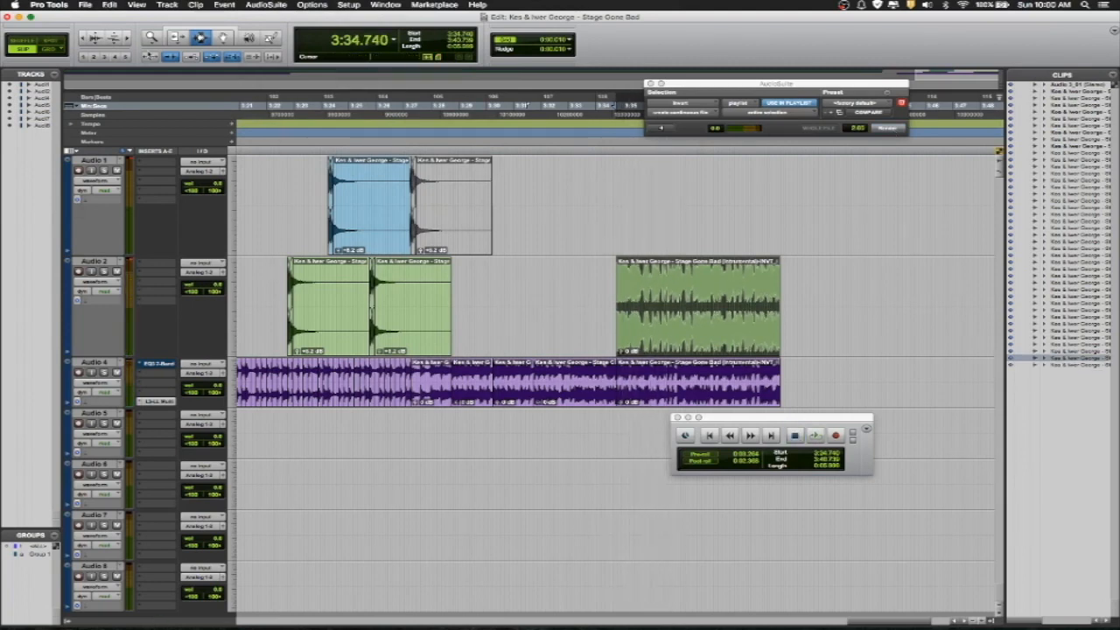
Render the AudioSuite Invert process again on the pasted Audio 2 clip starting at 3:34.740, comparing its waveform closely with Audio 4.
key(super+])
key(super+])
key(super+])
key(super+])
key(super+])
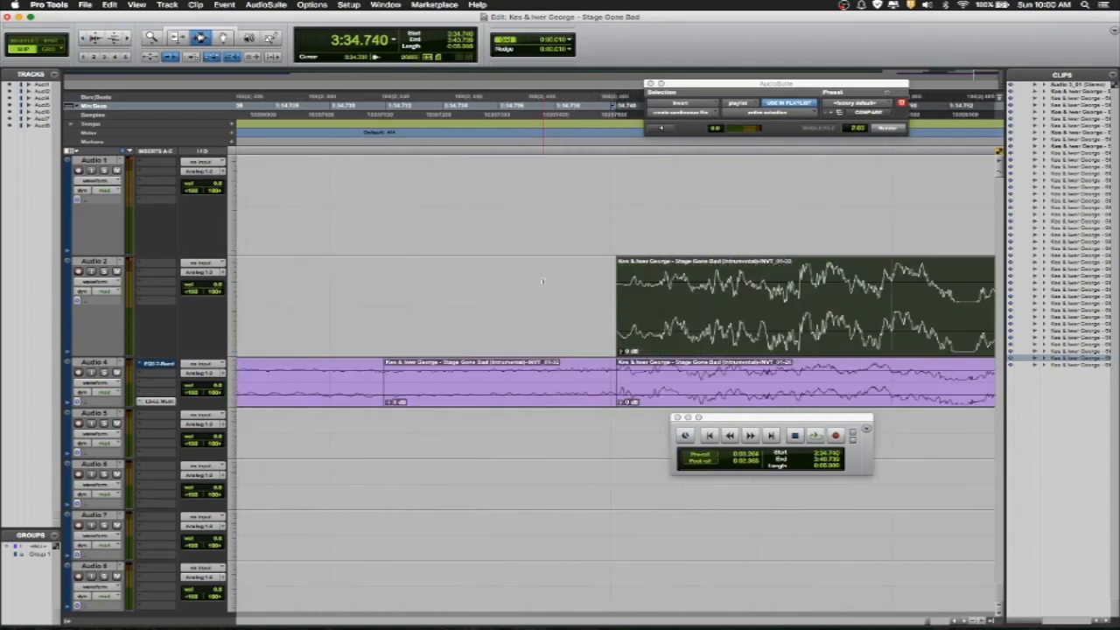
key(super+])
key(super+])
key(super+])
key(super+])
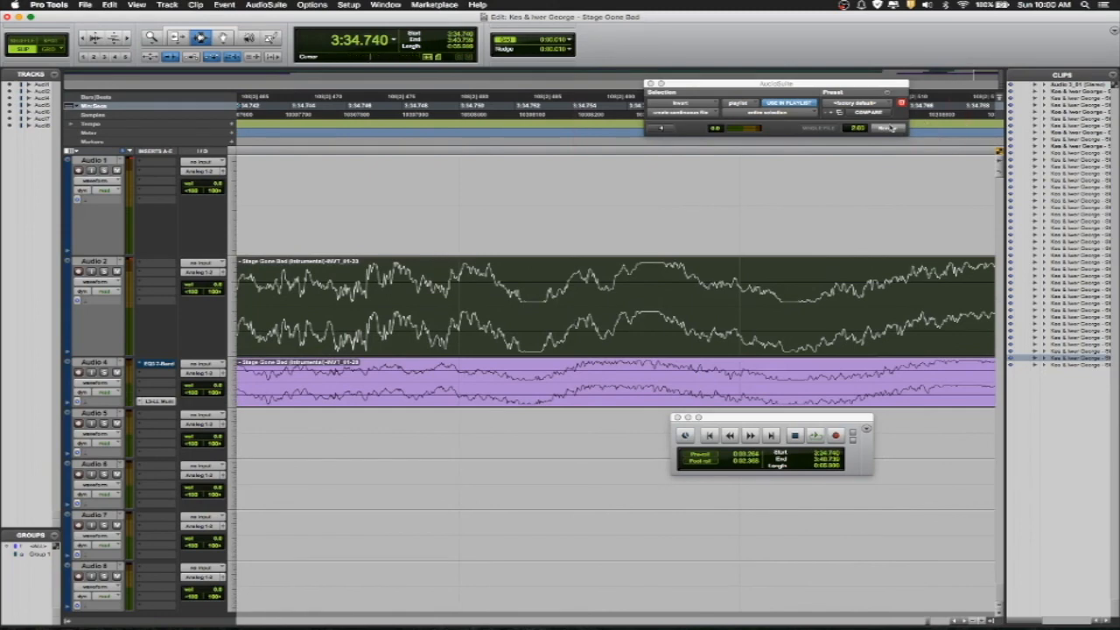
click(884, 129)
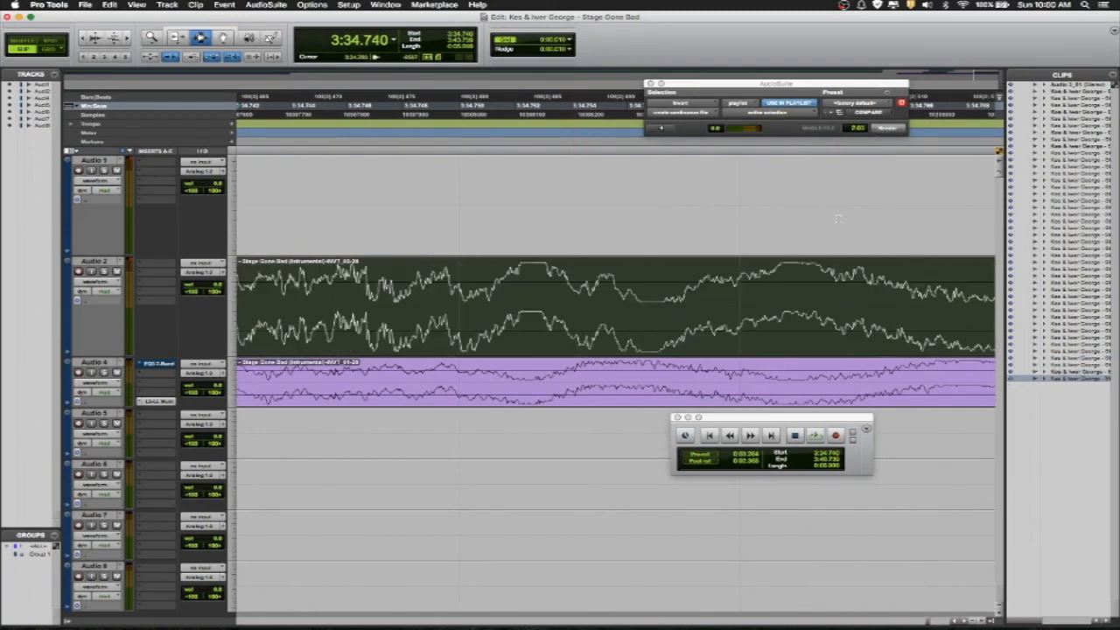
Shift the inverted Audio 2 clip slightly earlier to 3:34.739 and audition it with the final Audio 4 clip.
click(782, 269)
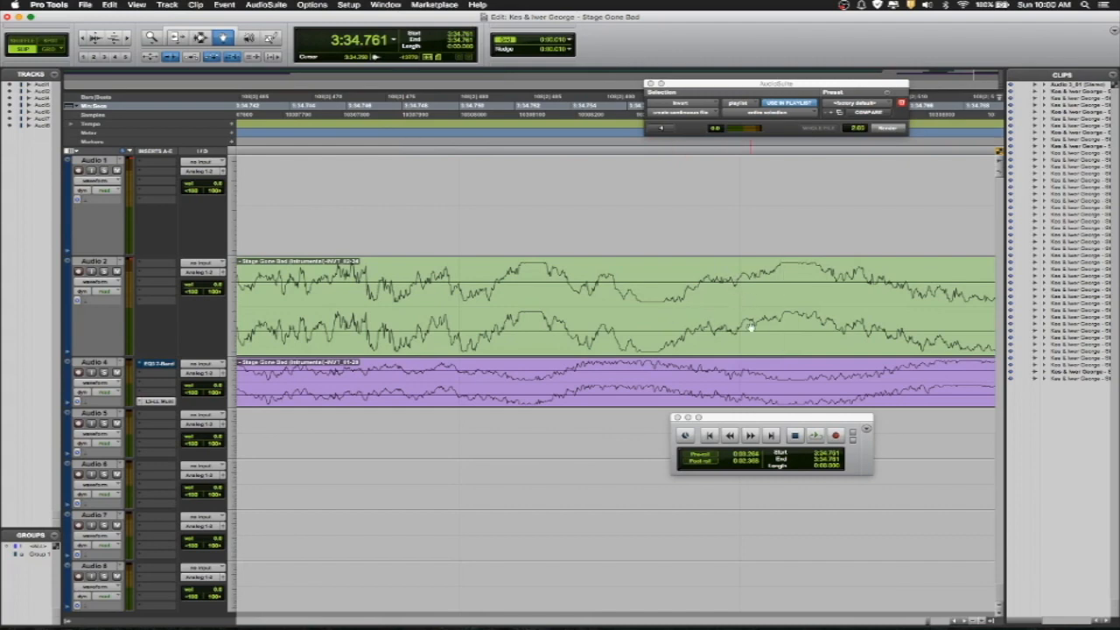
double_click(785, 320)
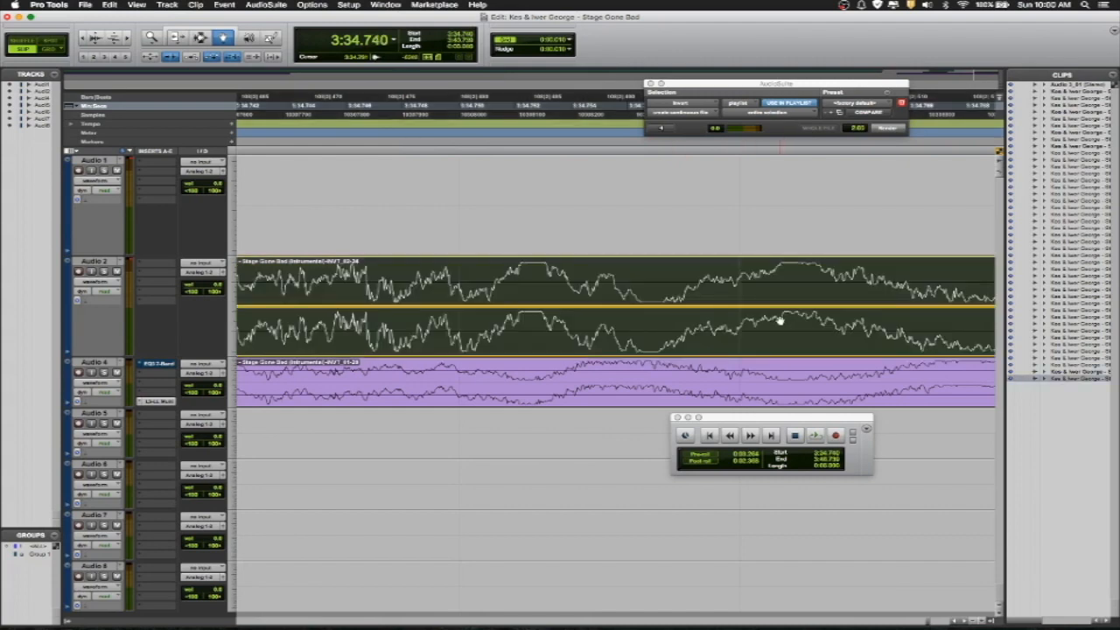
key(space)
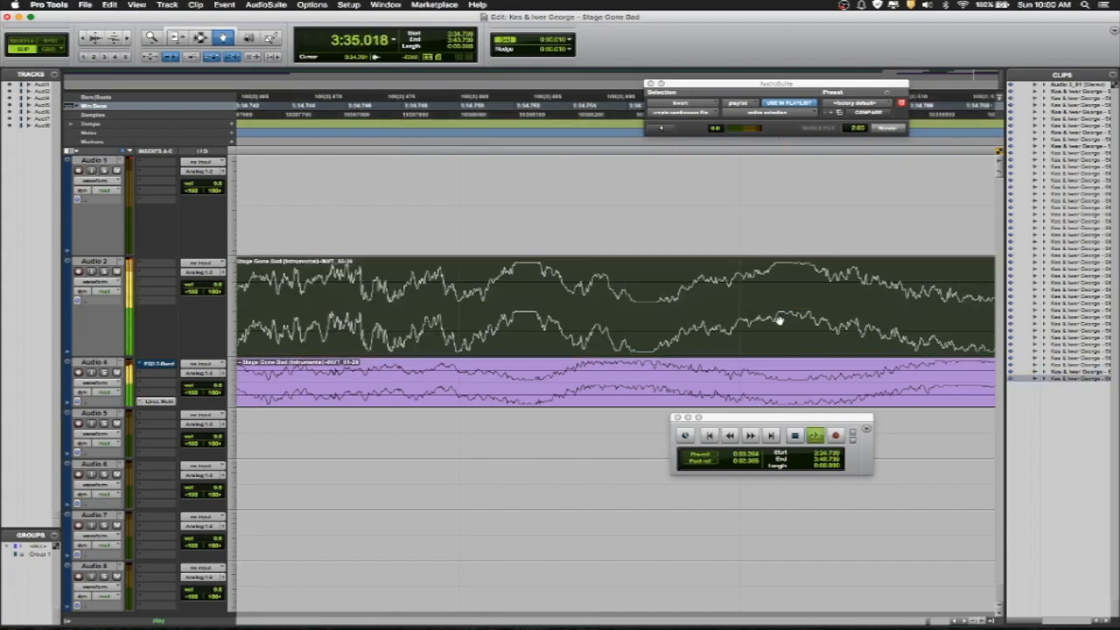
scroll(780, 321, left, 5)
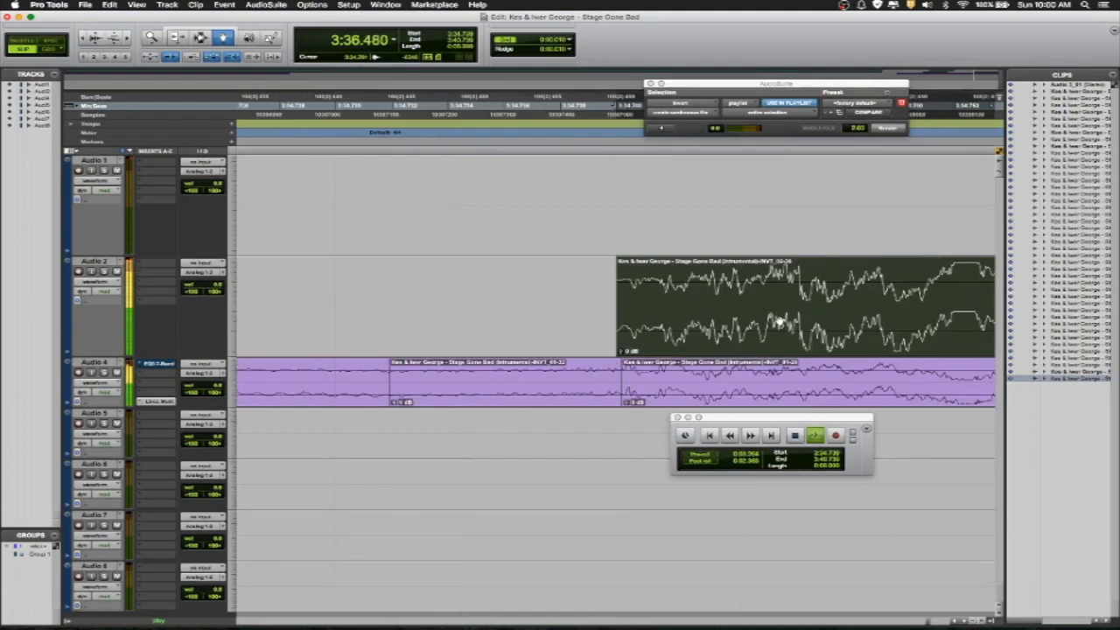
Shift the inverted Audio 2 clip later to 3:34.742 while auditioning it against Audio 4.
double_click(718, 327)
mouse_move(721, 328)
mouse_down()
mouse_move(687, 334)
mouse_move(742, 335)
mouse_up()
click(721, 328)
click(715, 329)
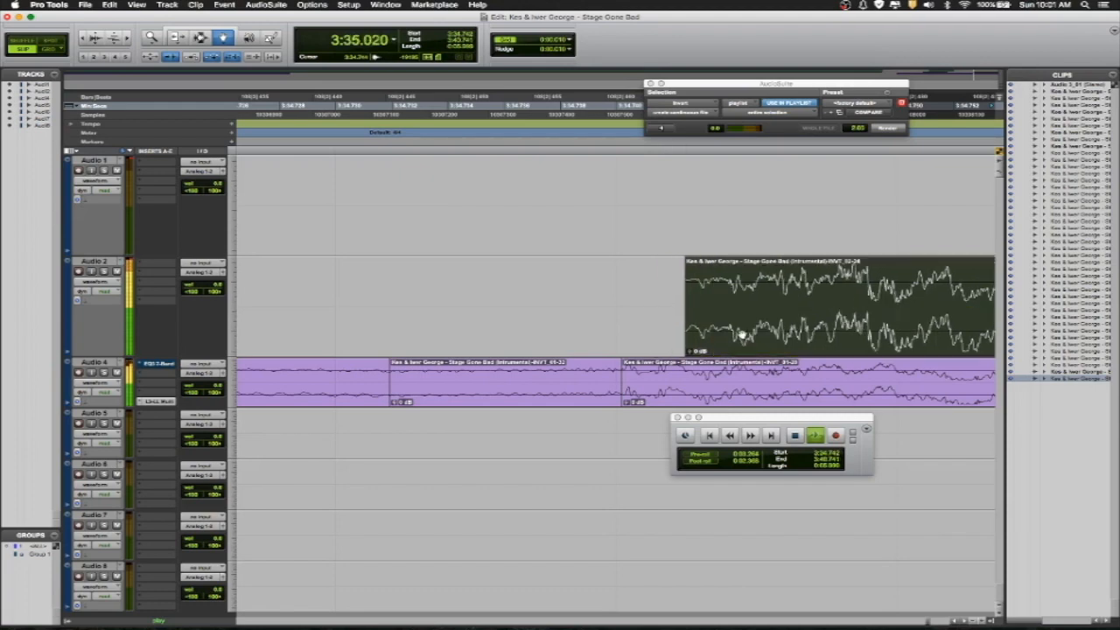
key(space)
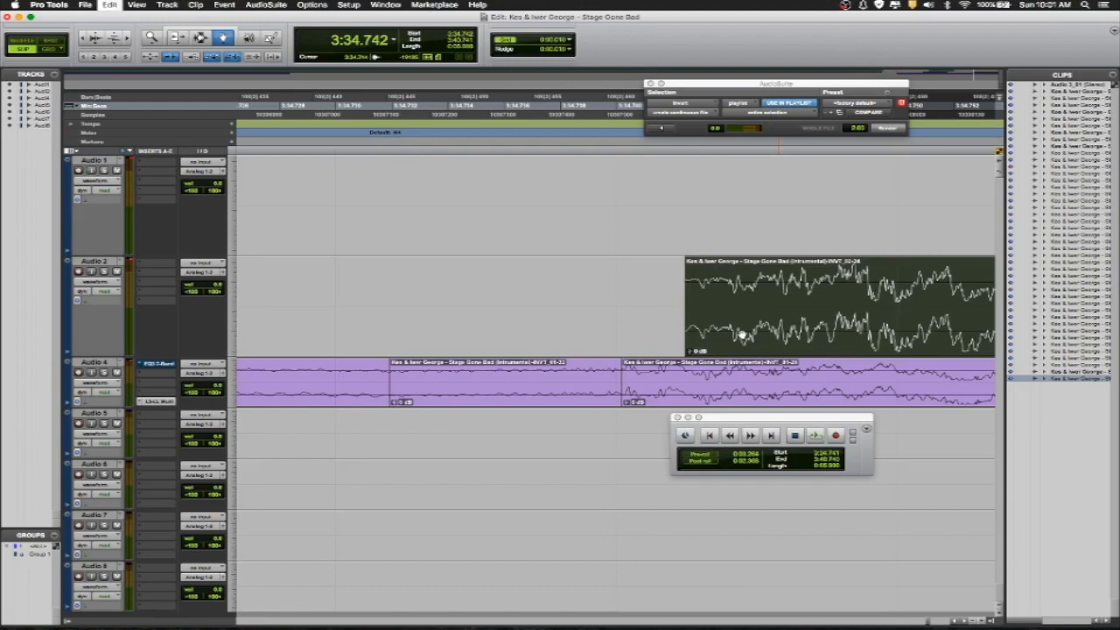
Undo the position shifts and earlier edits until the pasted clip is removed from Audio 2 at 3:34.740.
key(super+z)
key(super+z)
key(super+z)
key(super+z)
key(super+z)
key(super+z)
key(super+z)
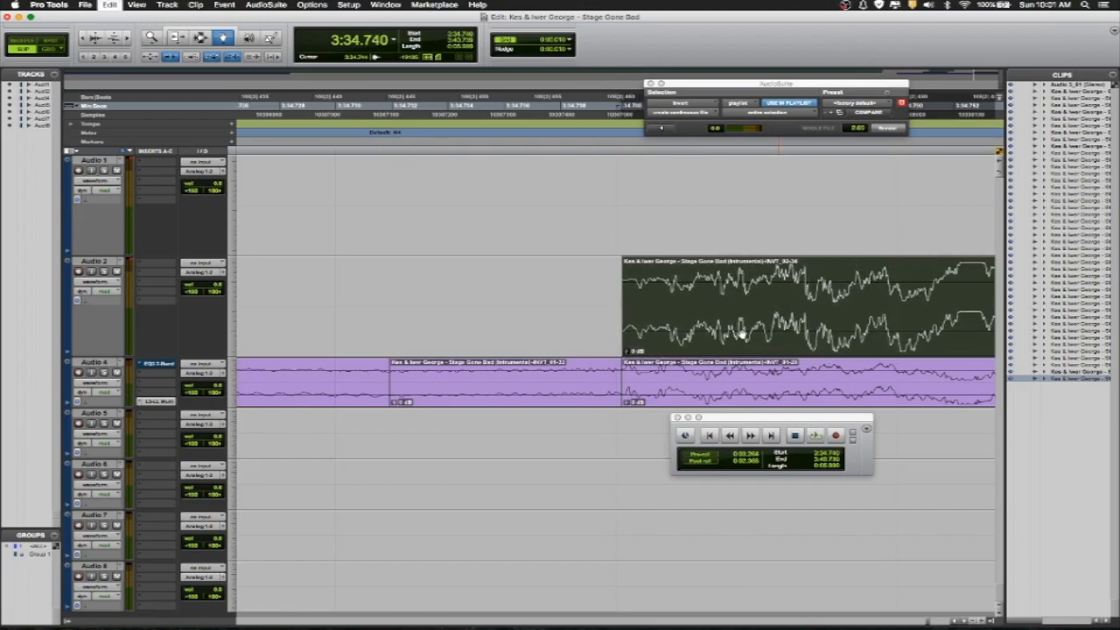
key(super+z)
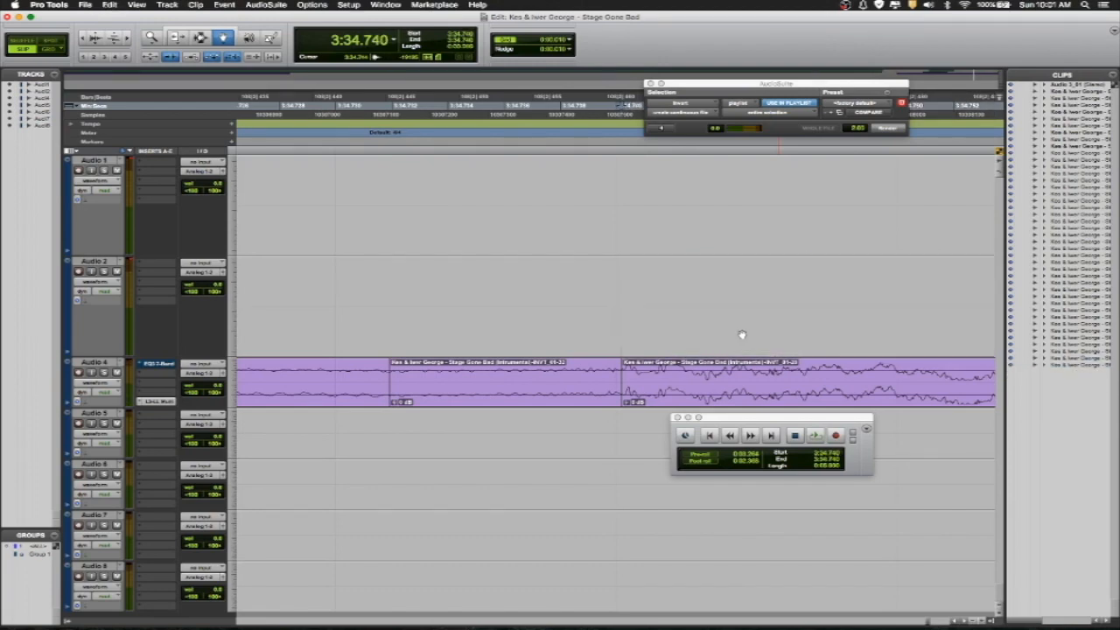
Audition the Audio 4 arrangement from just before its first looped clip after the song's end.
key(r)
key(r)
key(r)
key(r)
key(r)
key(r)
key(r)
key(r)
key(r)
key(r)
key(space)
key(space)
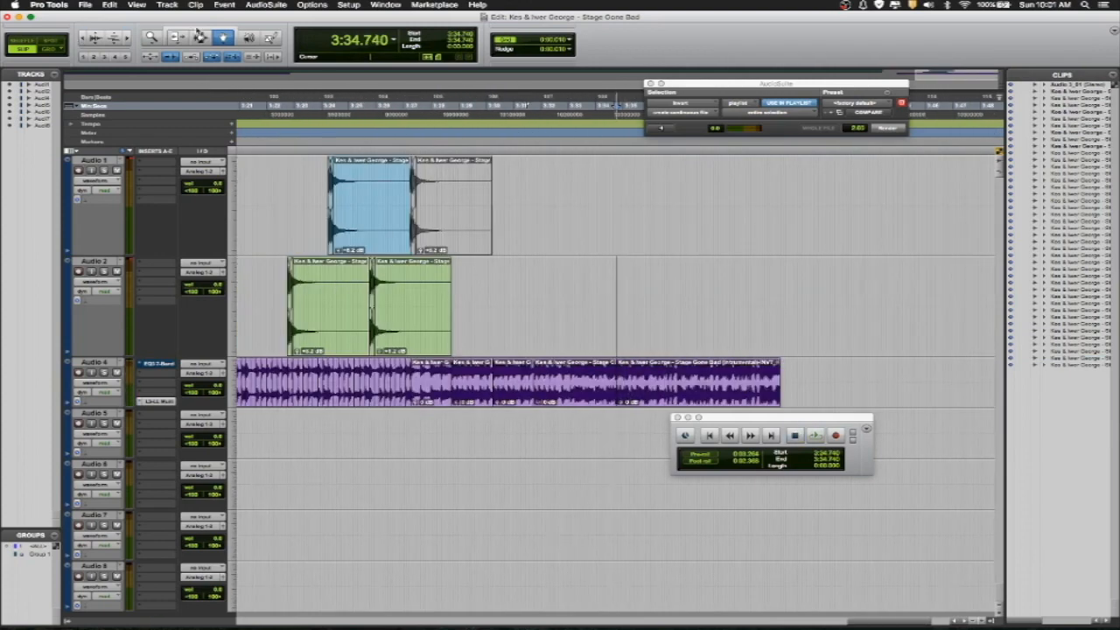
key(r)
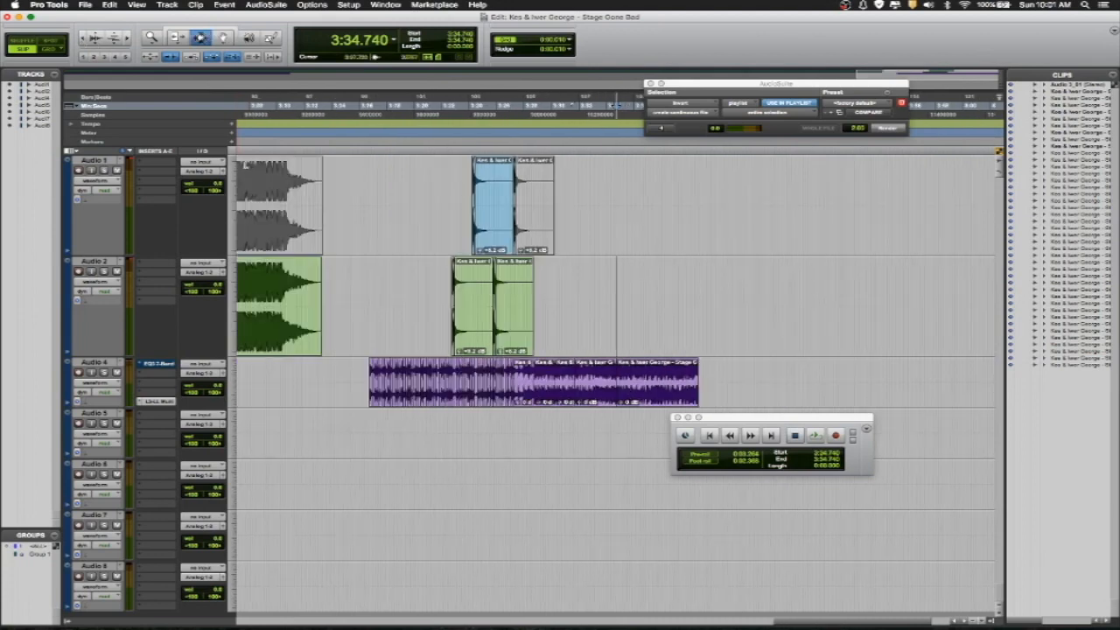
double_click(364, 390)
click(353, 386)
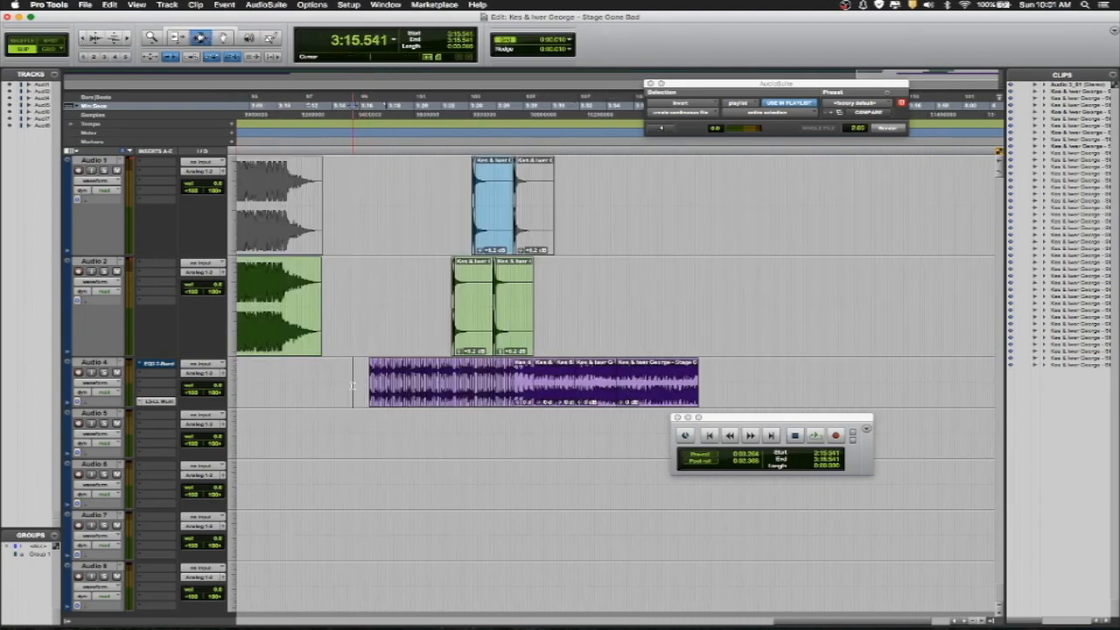
key(space)
key(space)
key(space)
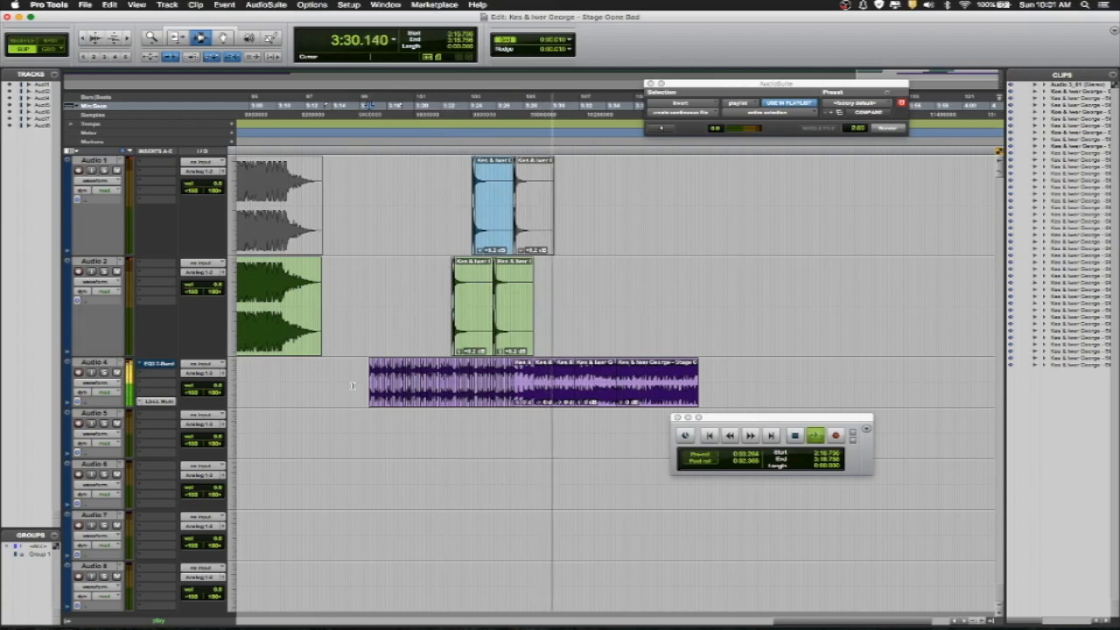
In Shuffle mode, duplicate the Audio 4 clips between 3:28.744 and 3:34.731, inserting the copies ahead of the final clip.
click(583, 394)
shift+click(545, 394)
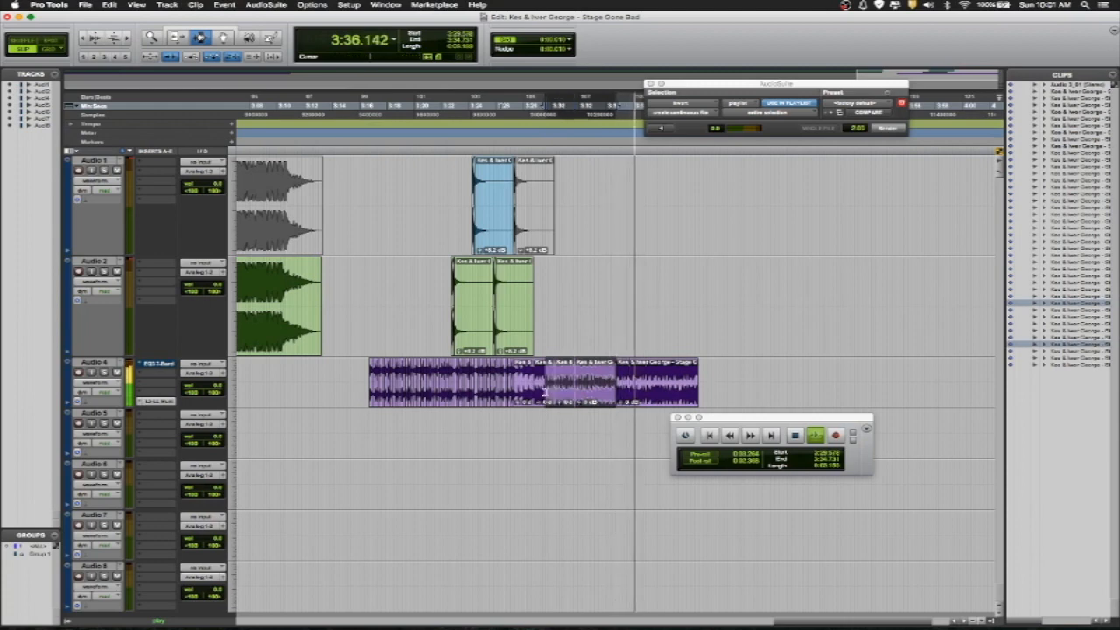
shift+click(539, 393)
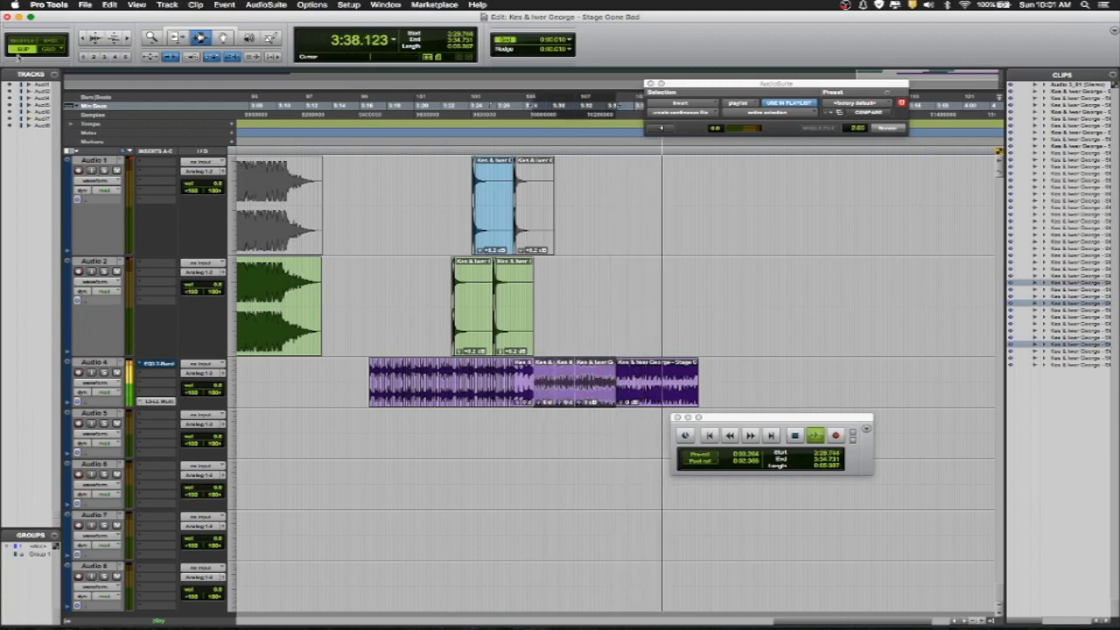
click(17, 41)
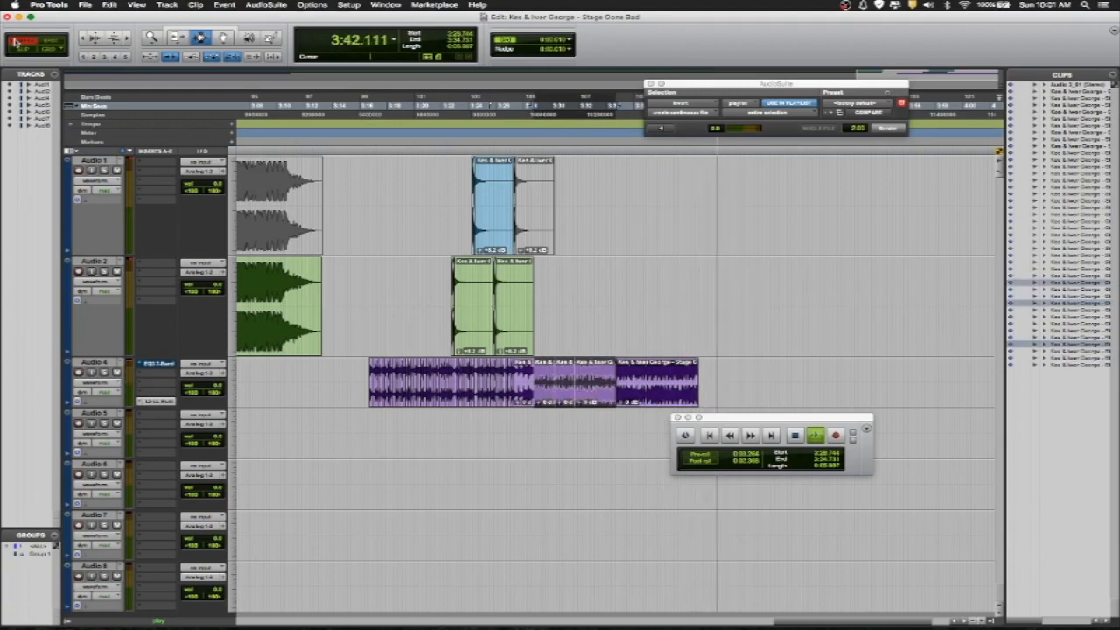
key(super+d)
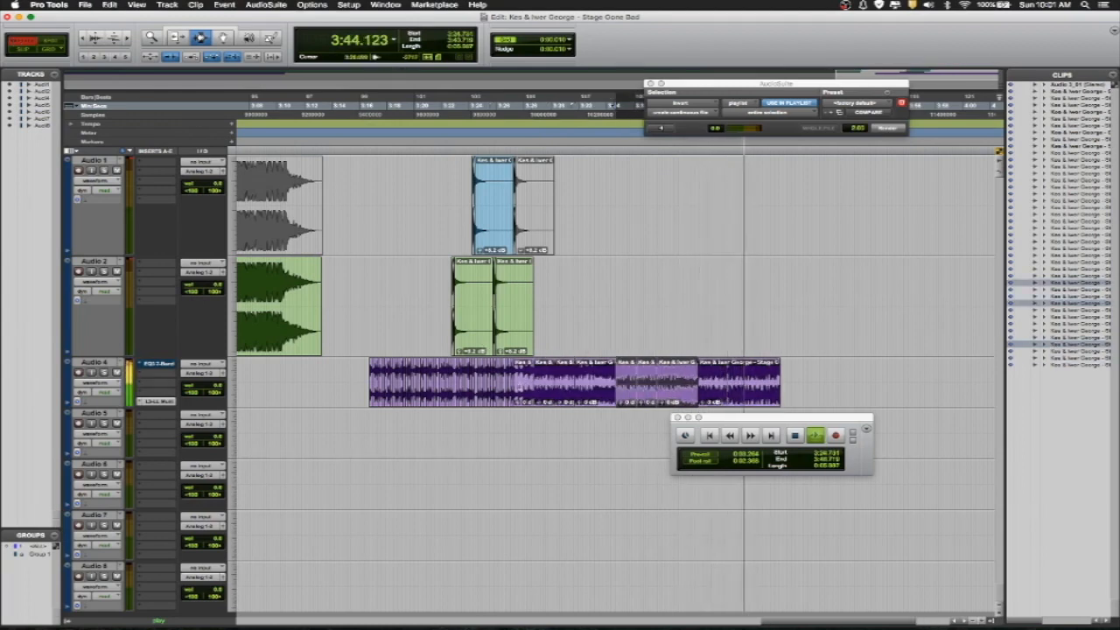
Audition the extended Audio 4 section from 3:27.104 and duplicate its final clip.
click(513, 384)
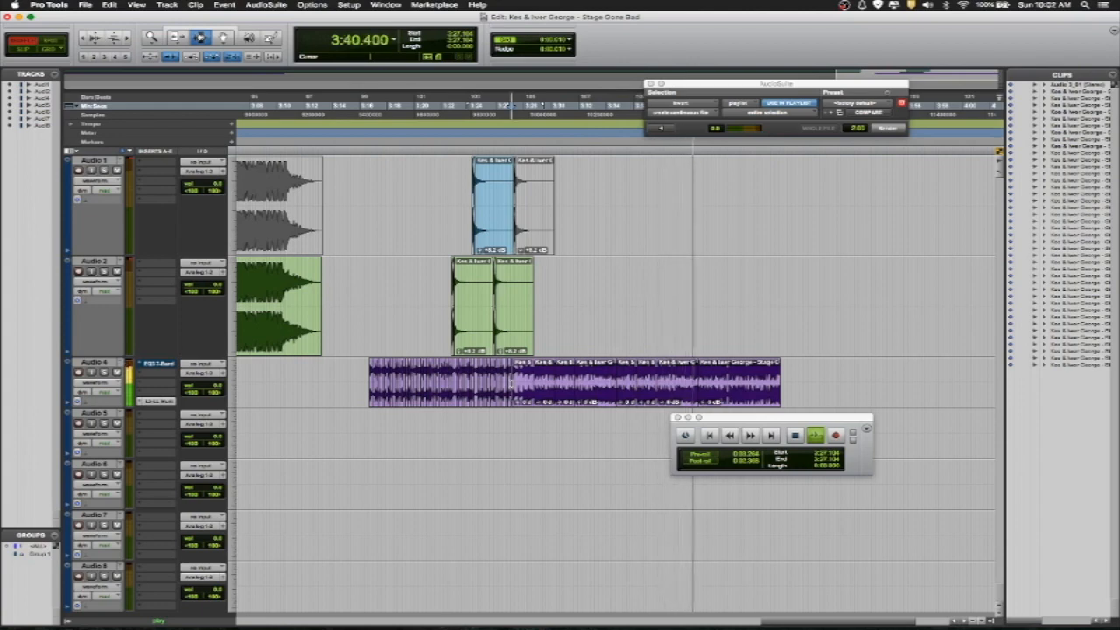
click(714, 381)
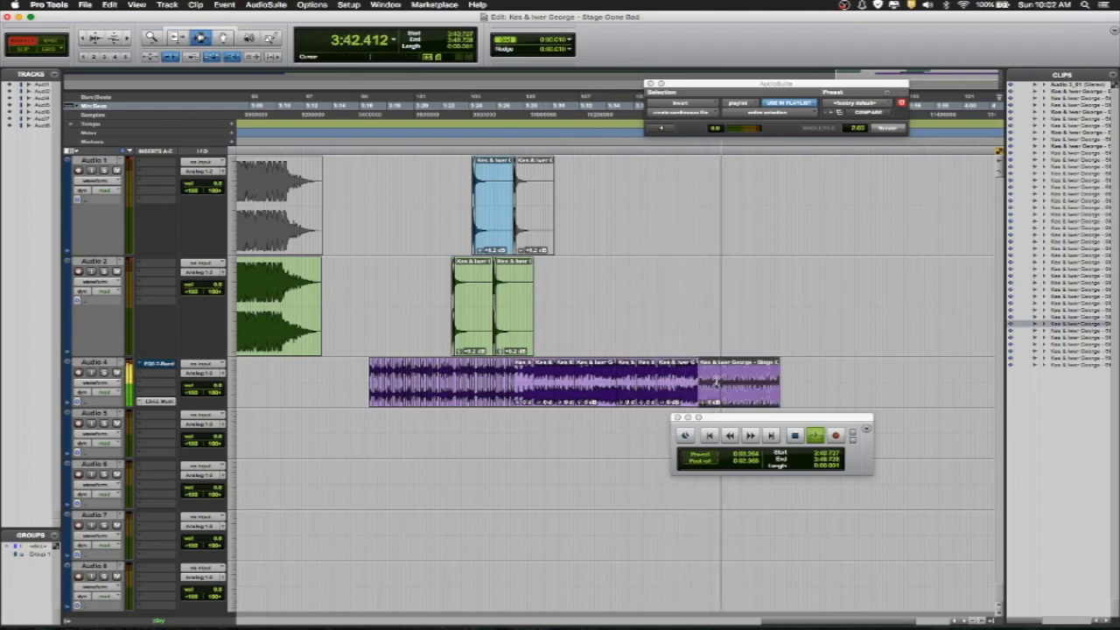
key(super+d)
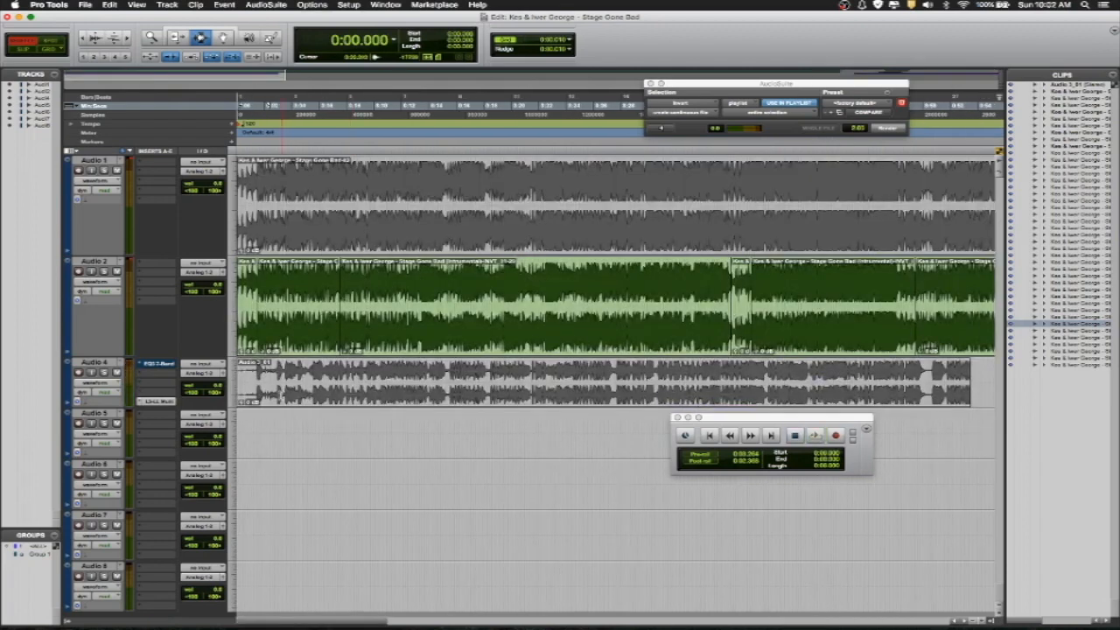
Copy the Audio 3_01 clip from the start of Audio 4 and paste it onto Audio 5 at 5:12.661.
click(278, 397)
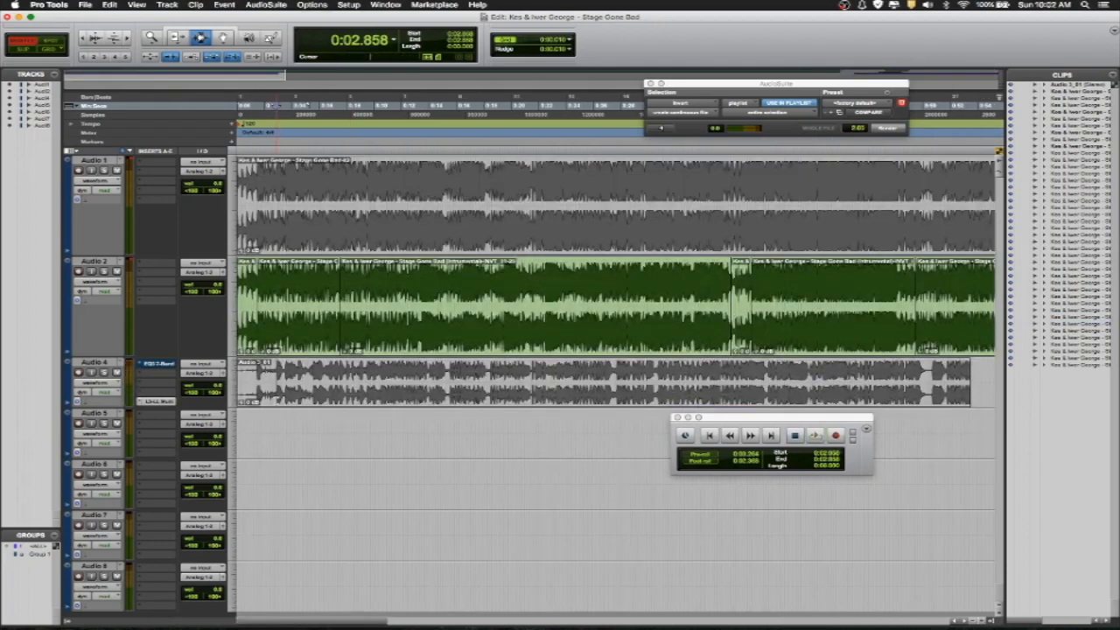
click(329, 394)
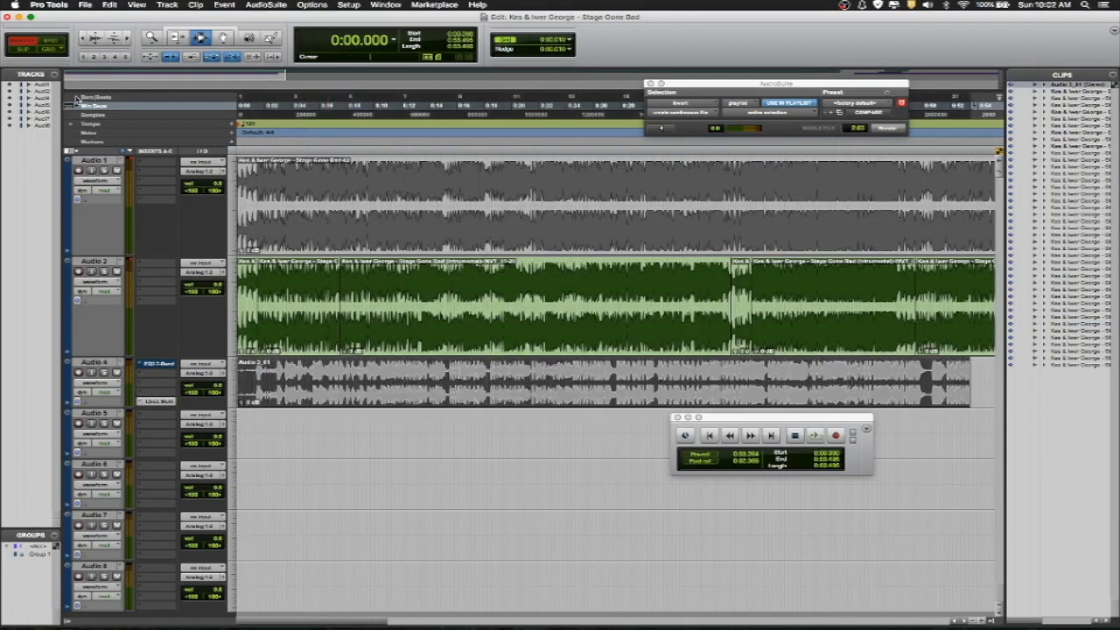
key(r)
key(r)
key(r)
key(r)
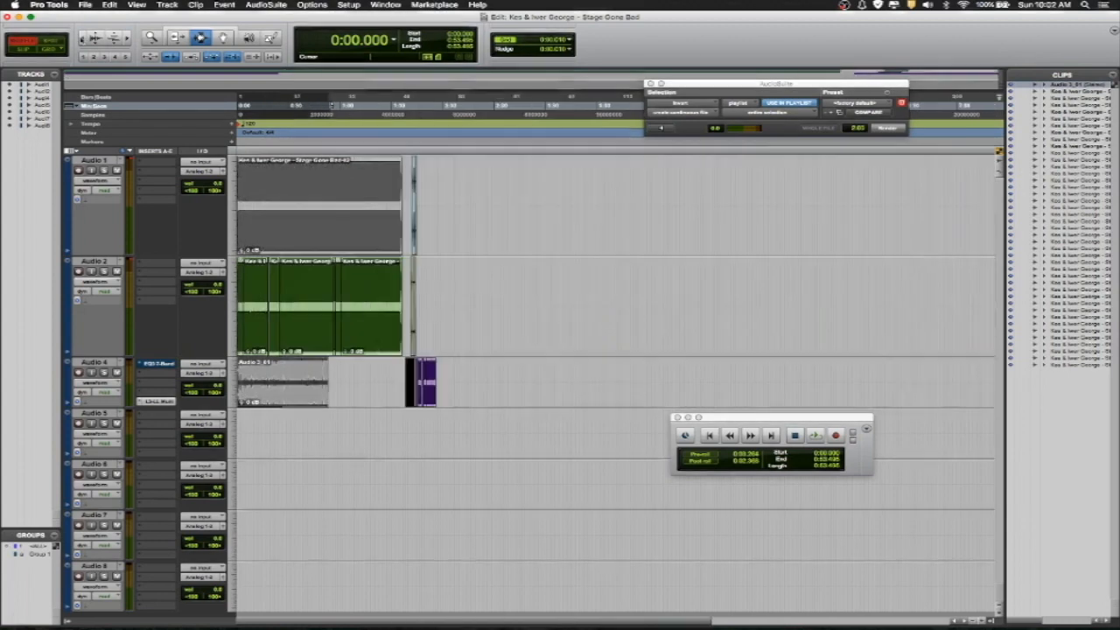
click(504, 427)
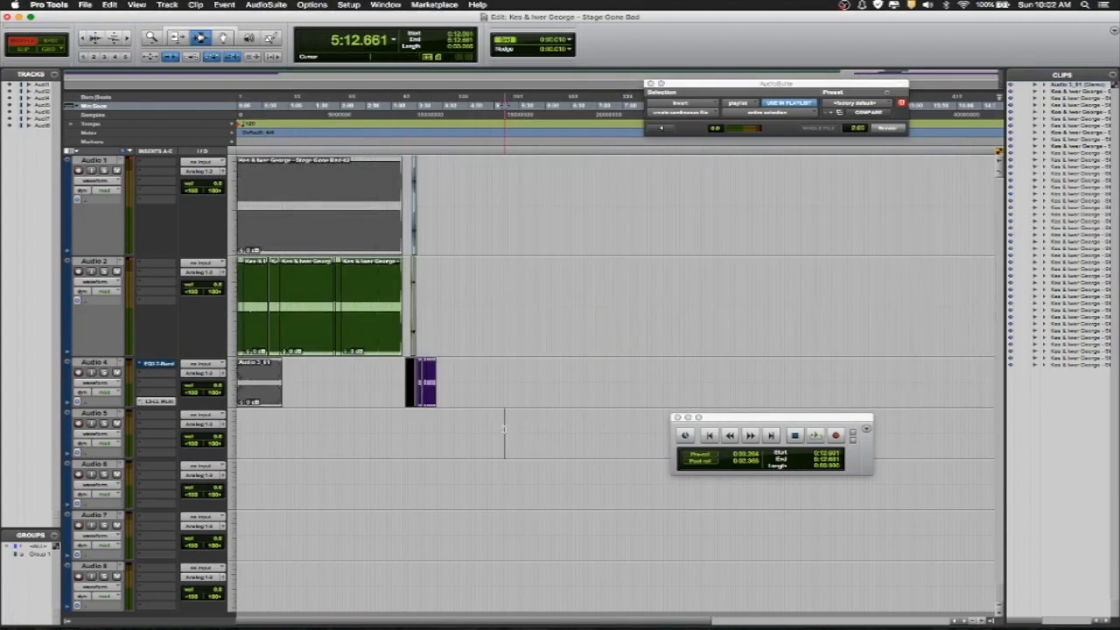
key(super+v)
Audition the opening of the pasted Audio 5 clip from several points, moving the floating transport window away from the waveform.
key(space)
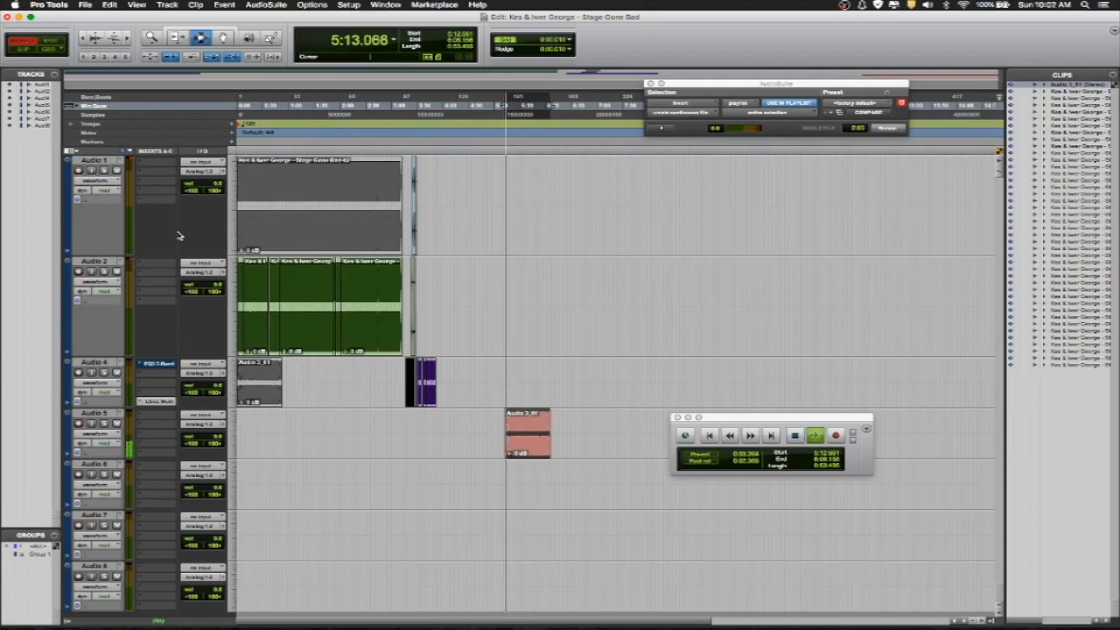
key(t)
key(t)
key(t)
key(t)
key(t)
key(t)
key(t)
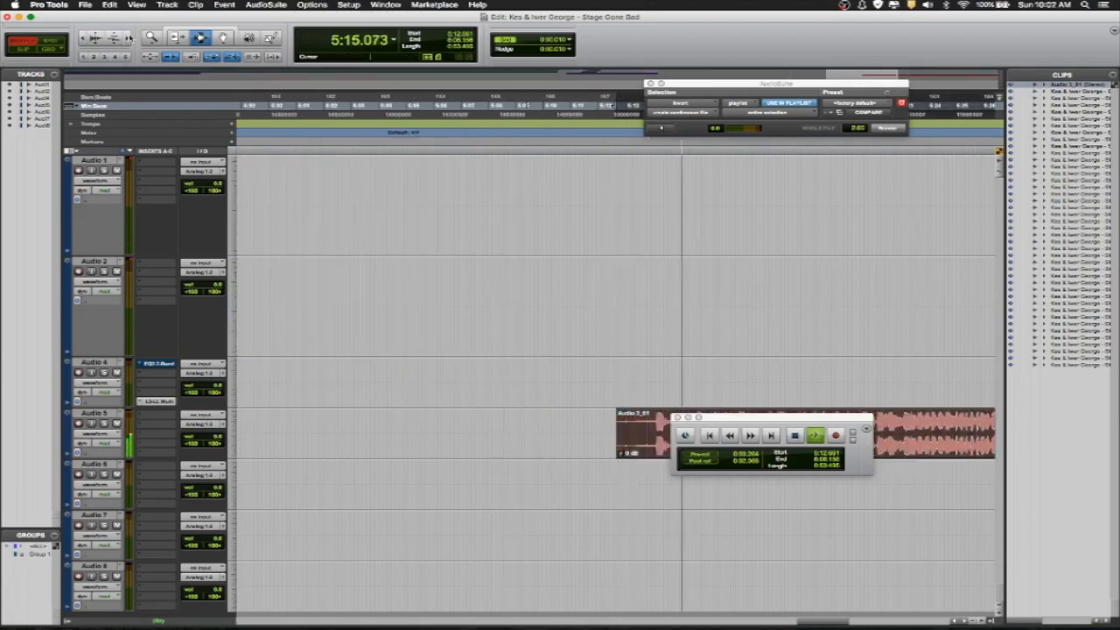
drag(795, 420, 583, 452)
key(space)
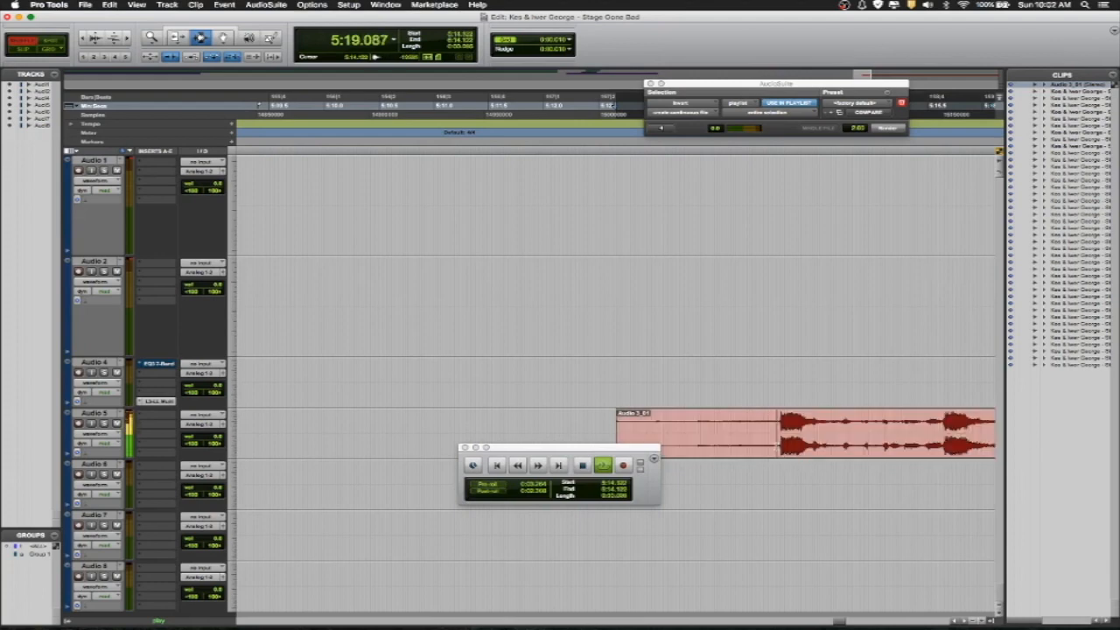
key(space)
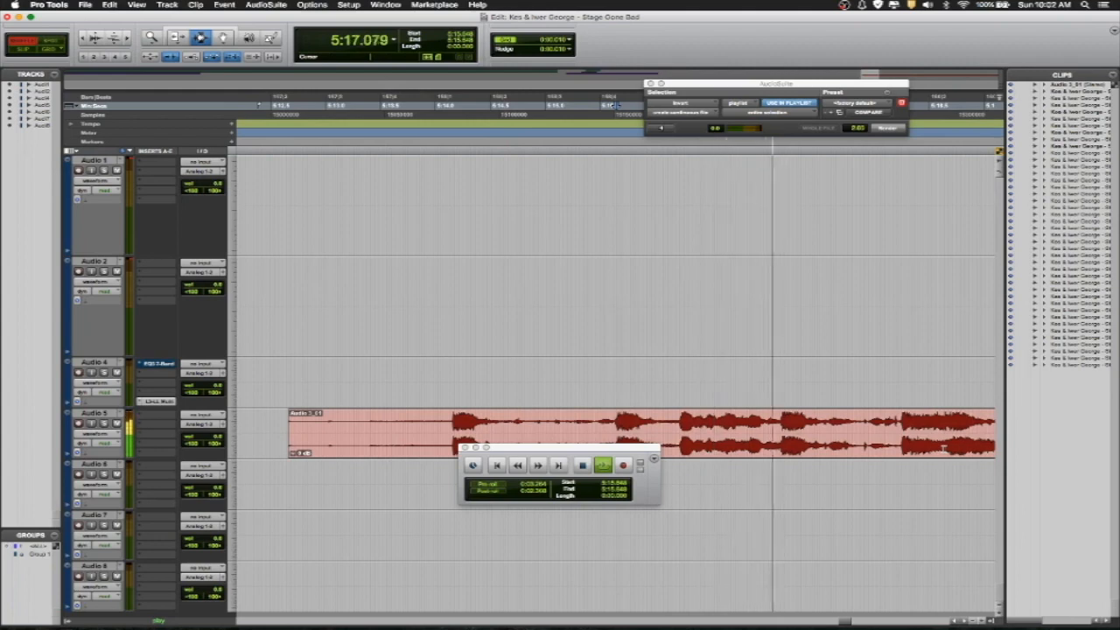
Move the transport window clear of the Audio 5 clip, place the insertion point at its first transient, 5:14.159, and audition it.
drag(498, 447, 488, 540)
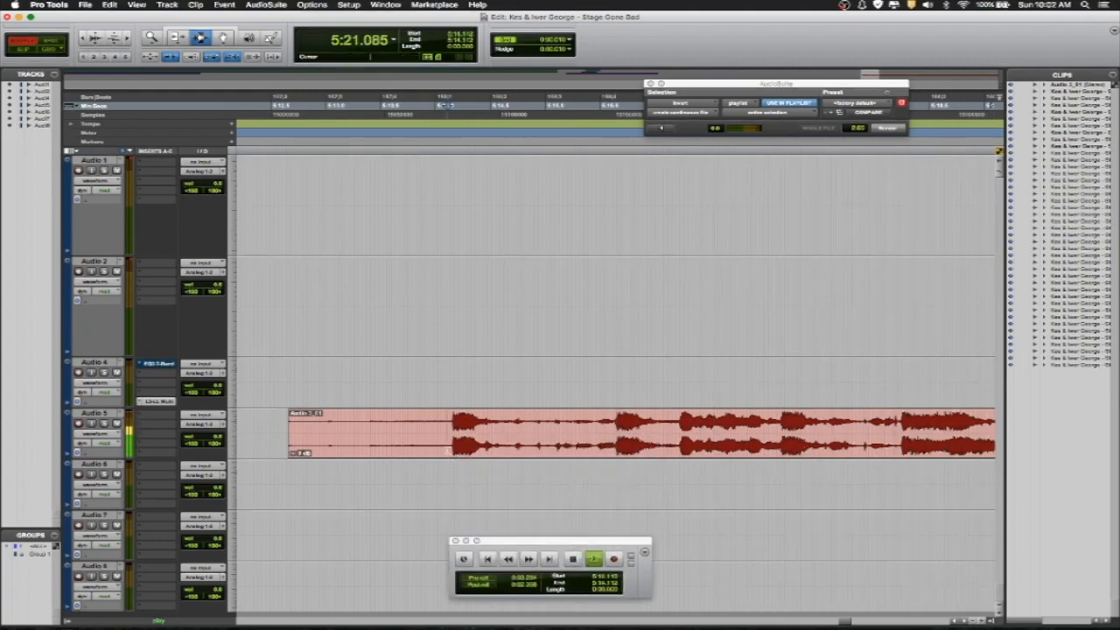
key(space)
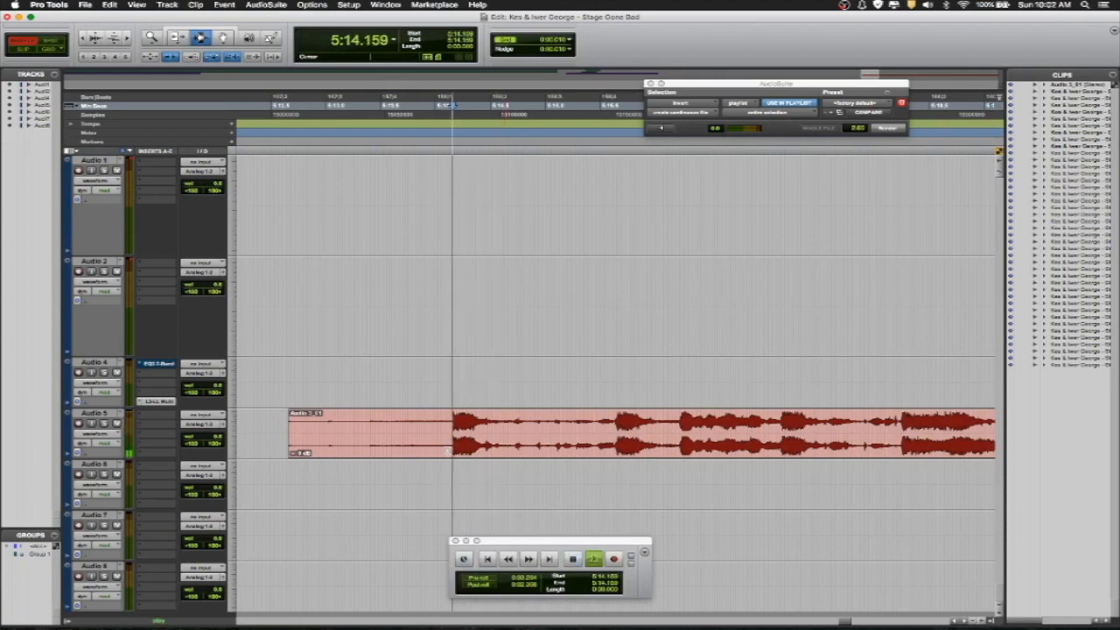
key(space)
key(space)
key(space)
key(space)
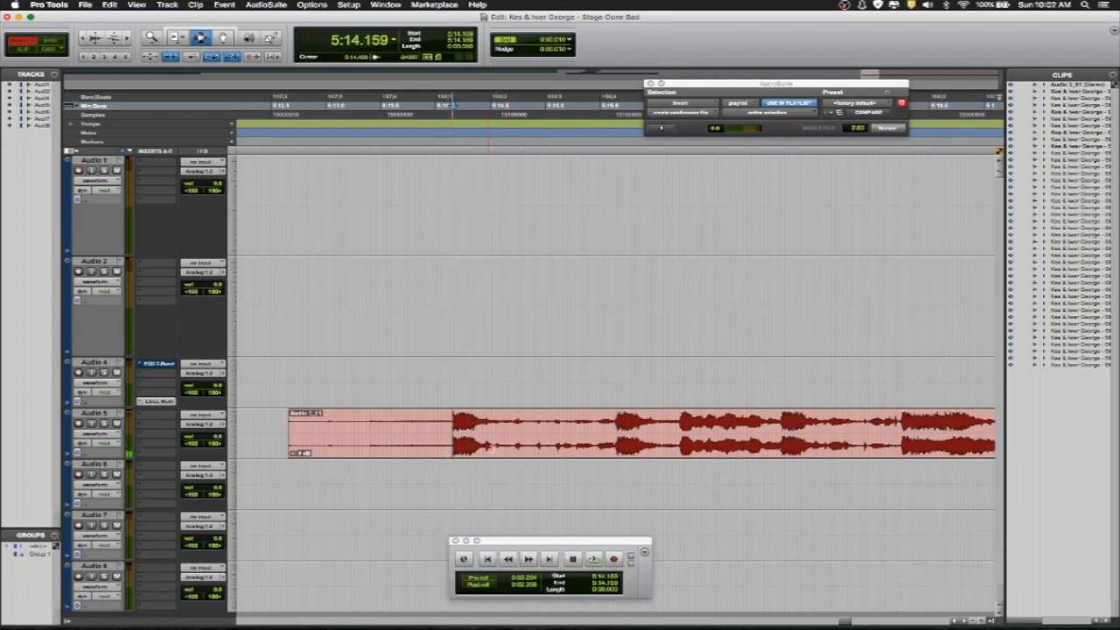
Copy the first hit of the Audio 5 clip, about 0.29 s long starting at 5:14.159.
drag(454, 105, 487, 105)
key(super+c)
scroll(382, 366, left, 15)
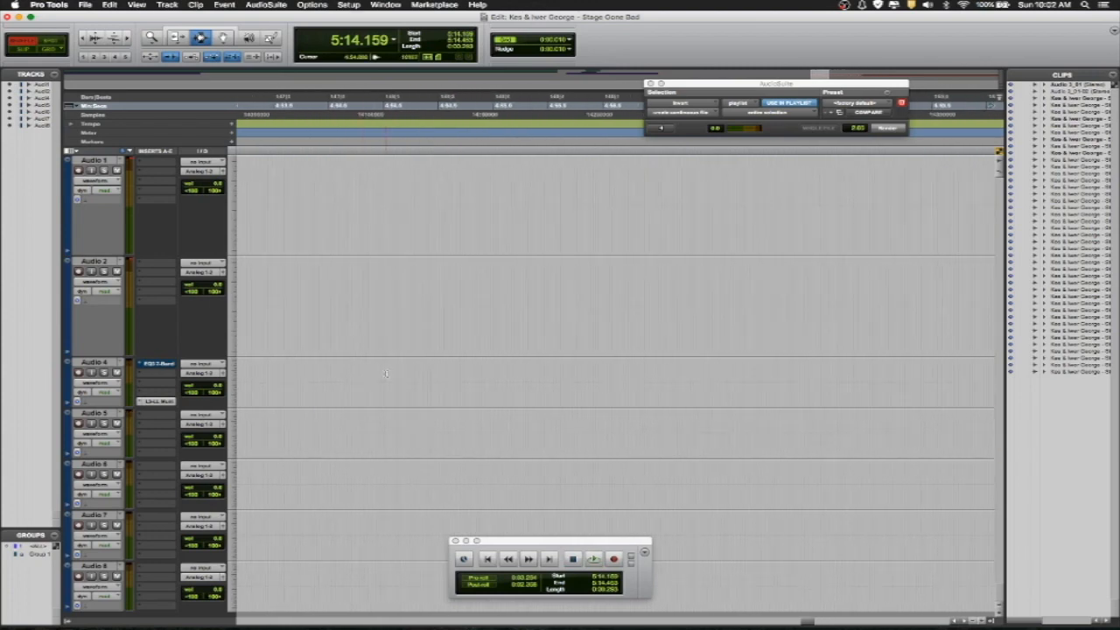
Move the outro clips on Audio 1, Audio 2 and Audio 4 down one track, to Audio 2, Audio 4 and Audio 5.
key(alt+Tab)
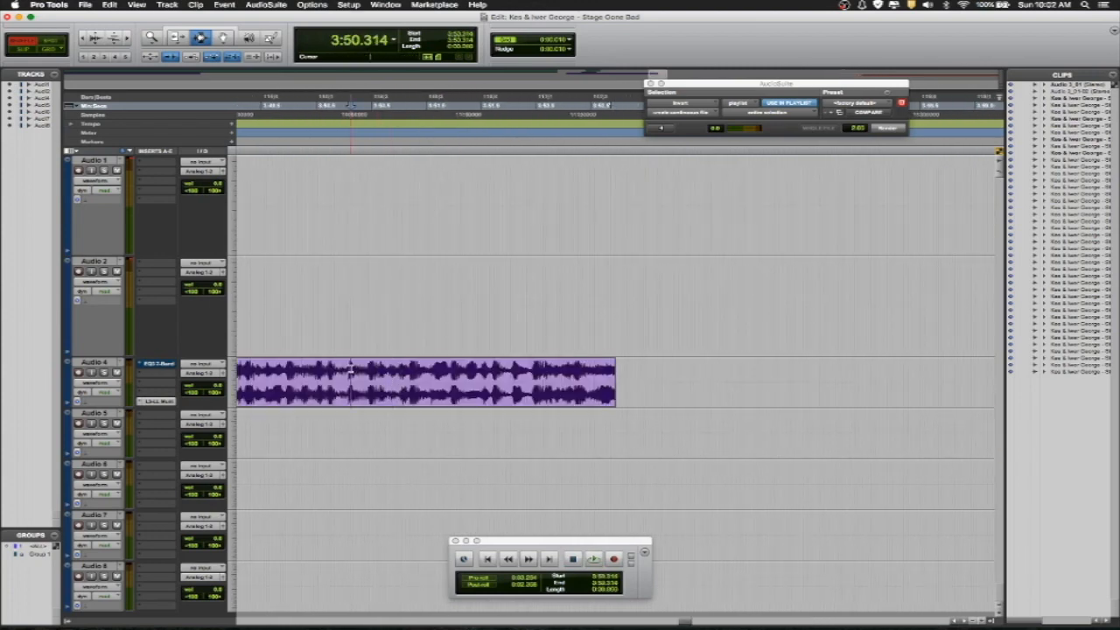
key(super+v)
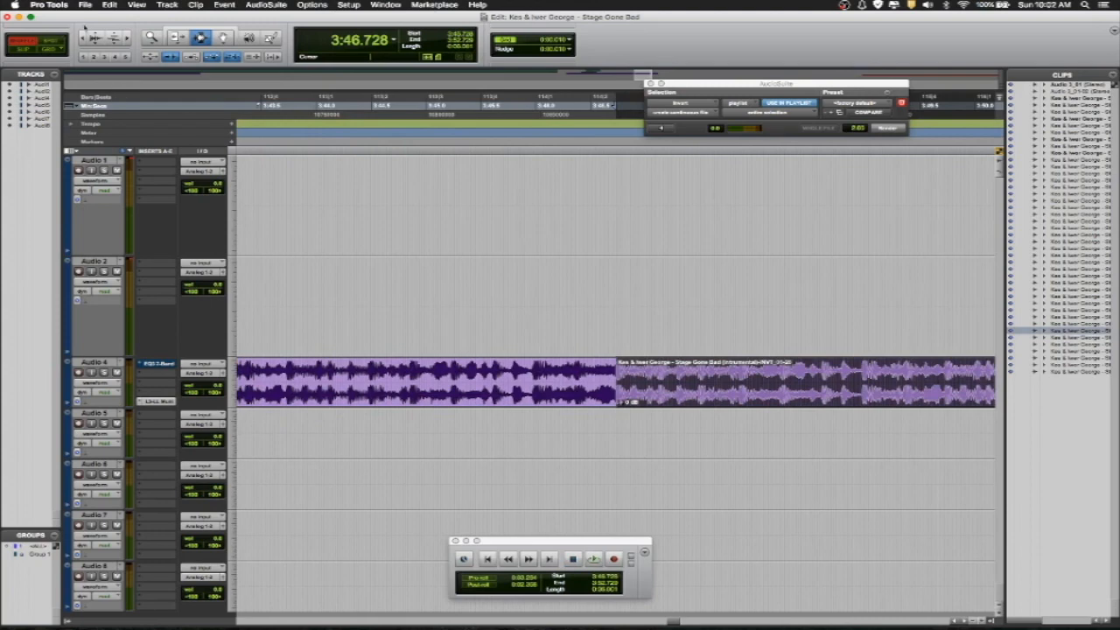
key(super+bracketleft)
key(super+bracketleft)
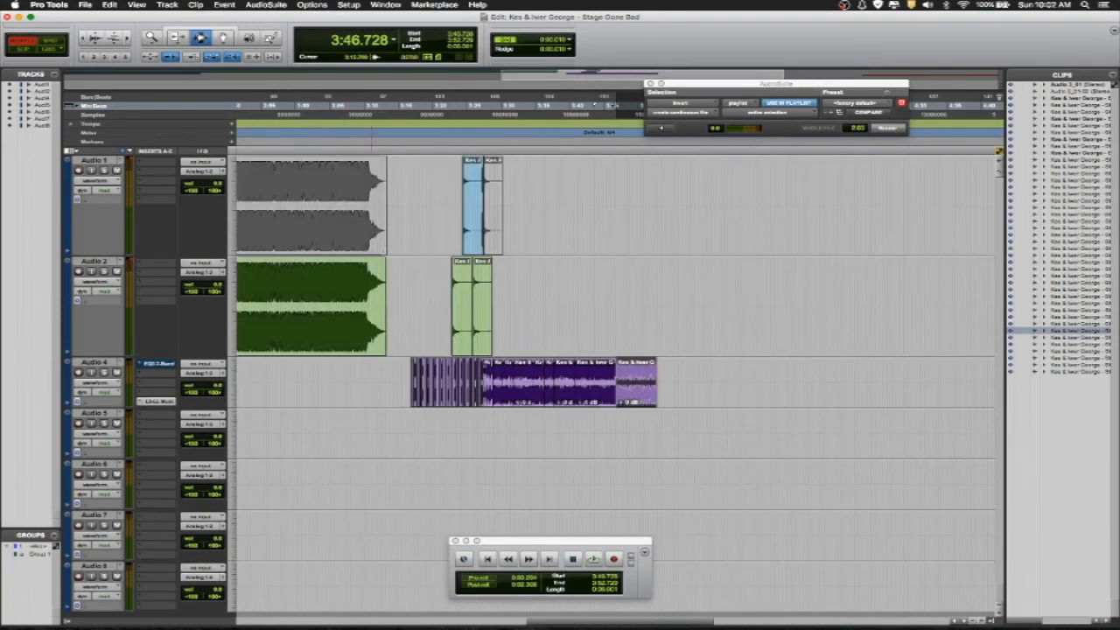
drag(697, 393, 402, 210)
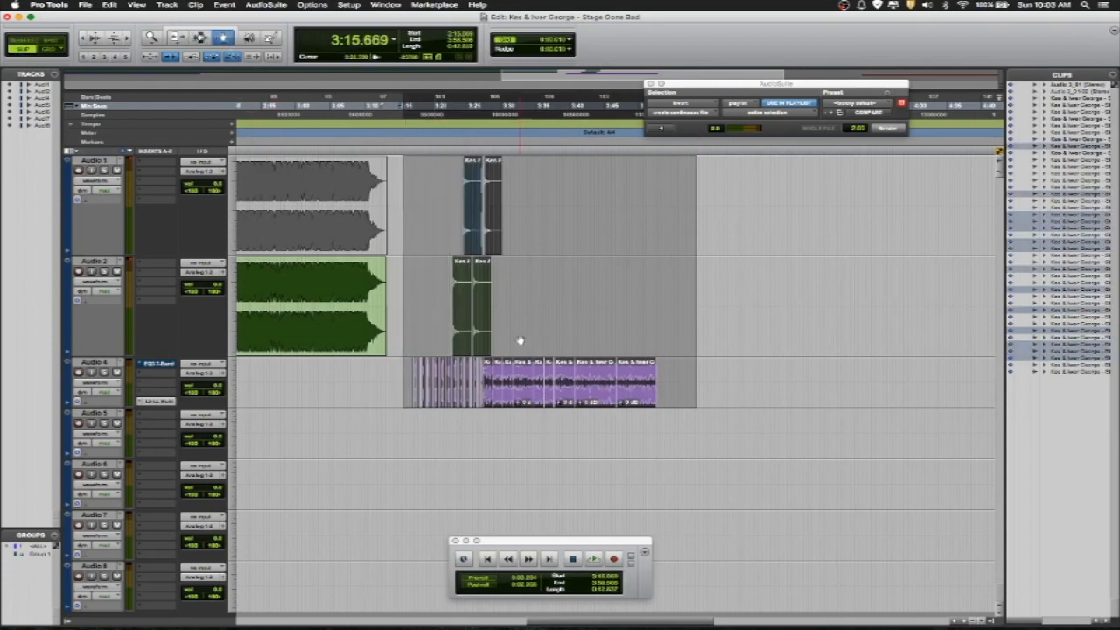
drag(486, 348, 488, 382)
Play back the moved section from before its first Audio 5 clip to find the spot for the copied hit.
key(space)
key(space)
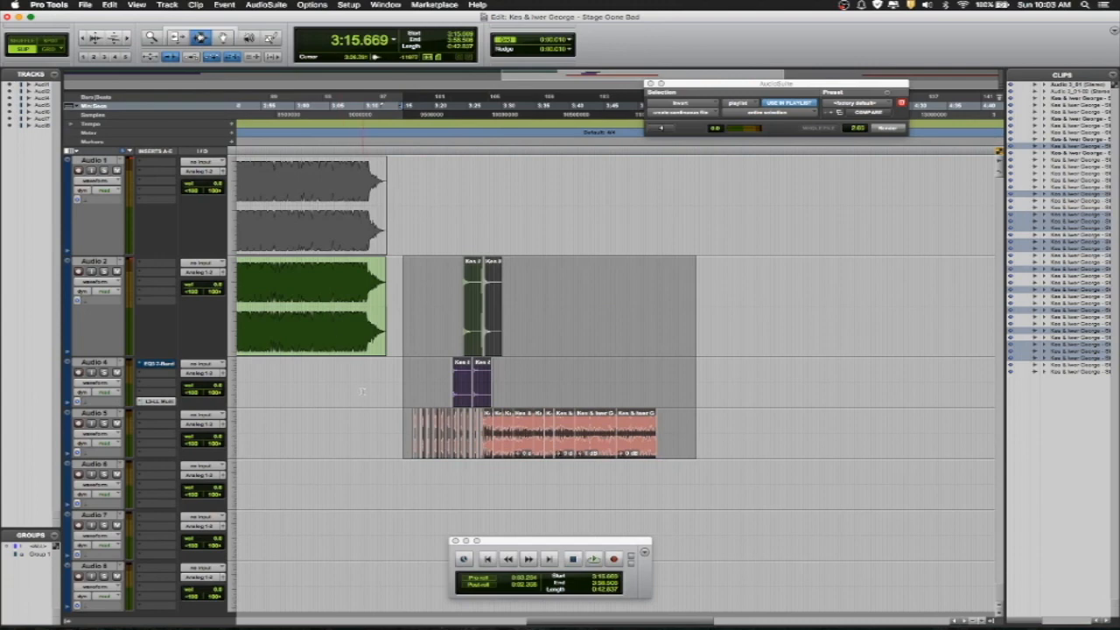
click(392, 437)
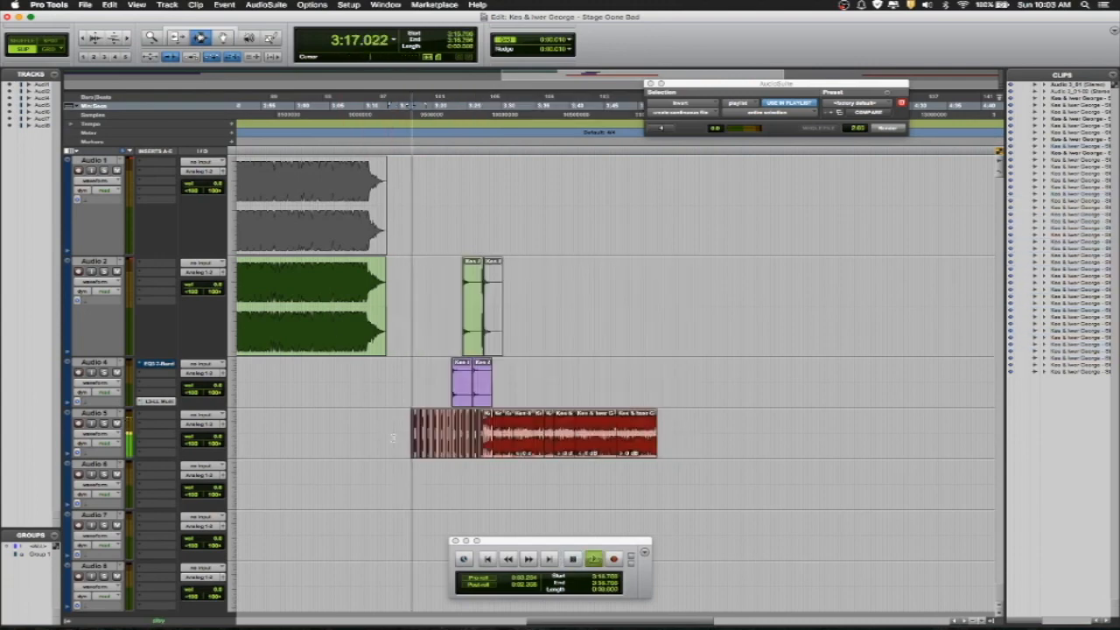
click(127, 39)
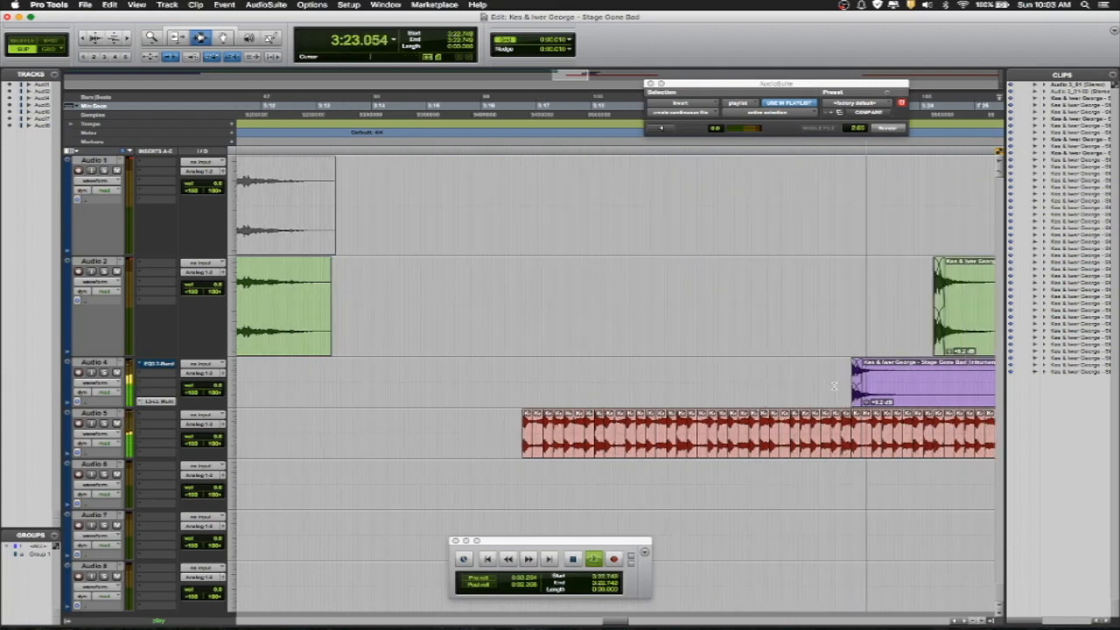
key(space)
key(space)
key(space)
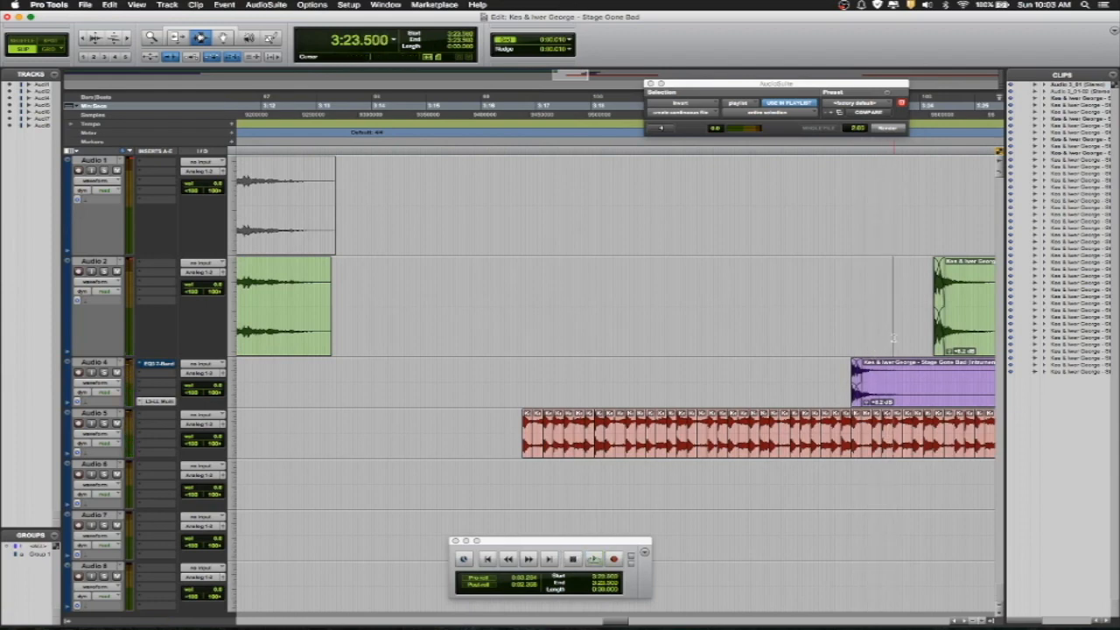
Try the copied hit on Audio 2 at 3:23.500, listen to it in context, and remove it.
key(super+v)
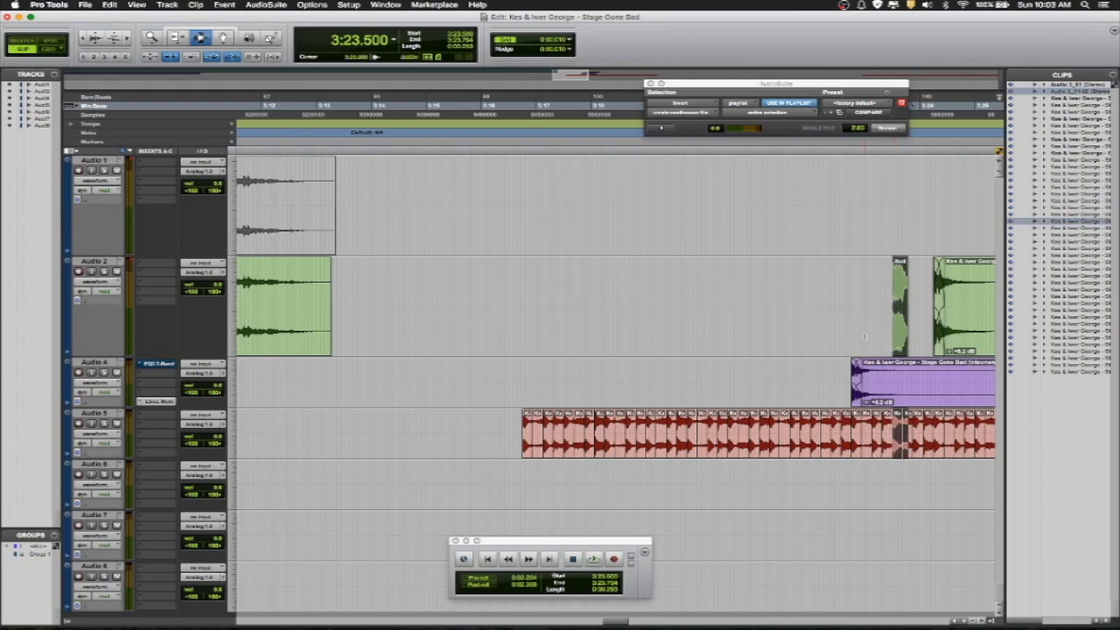
click(845, 335)
key(space)
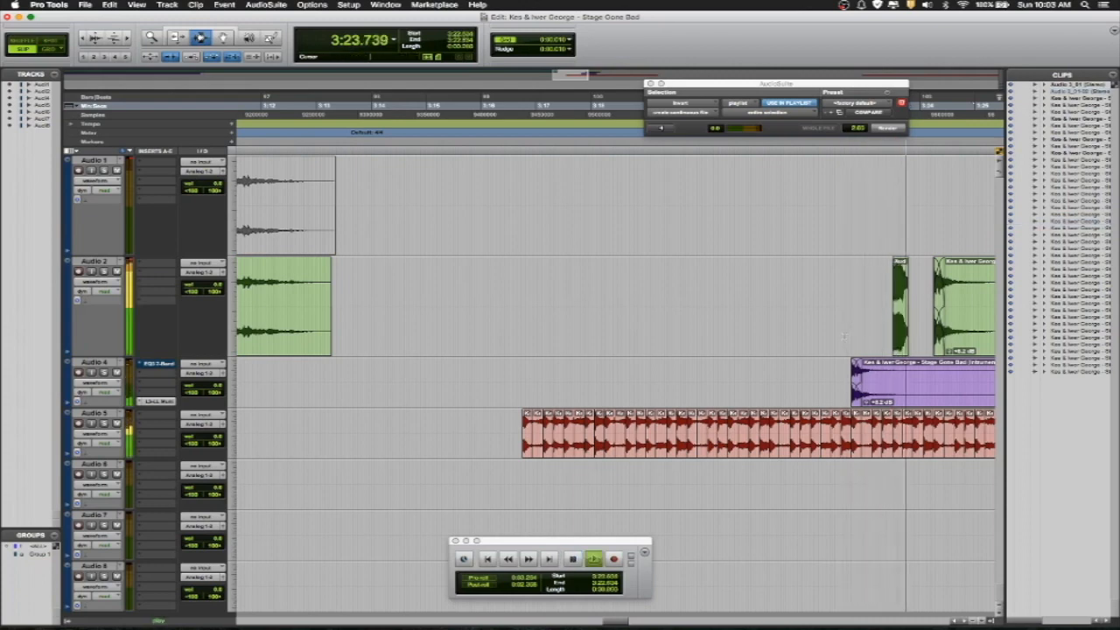
key(space)
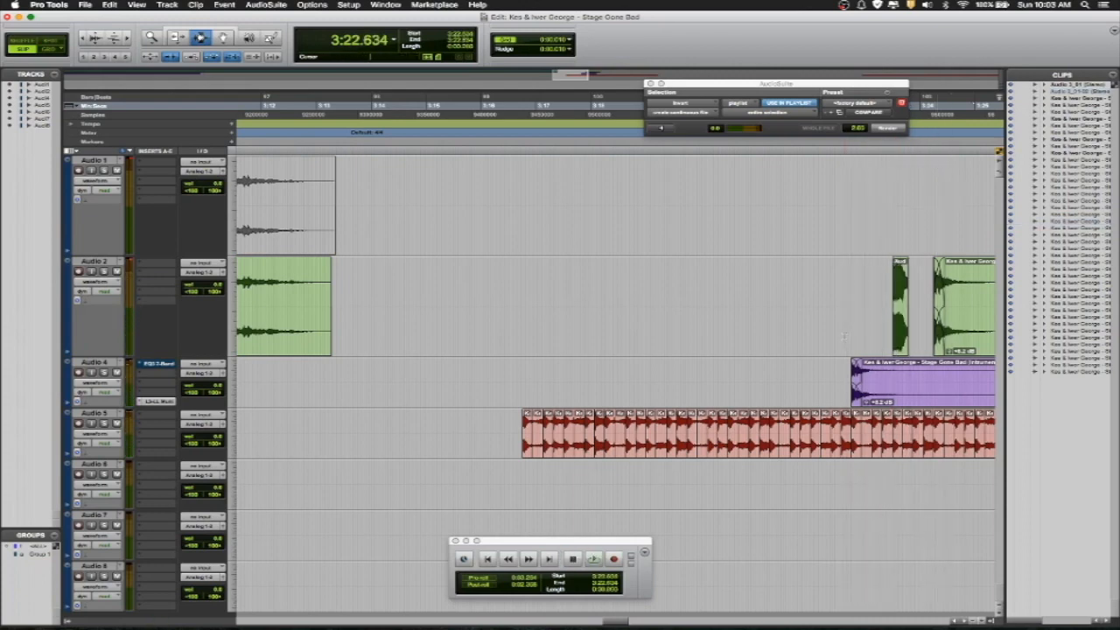
double_click(900, 330)
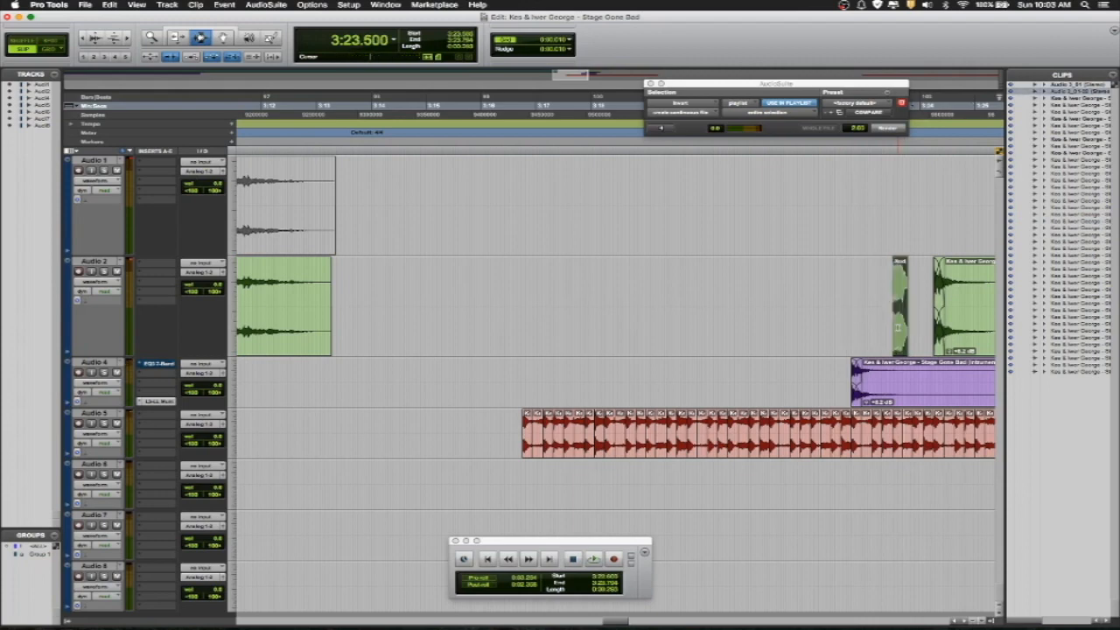
scroll(898, 328, right, 5)
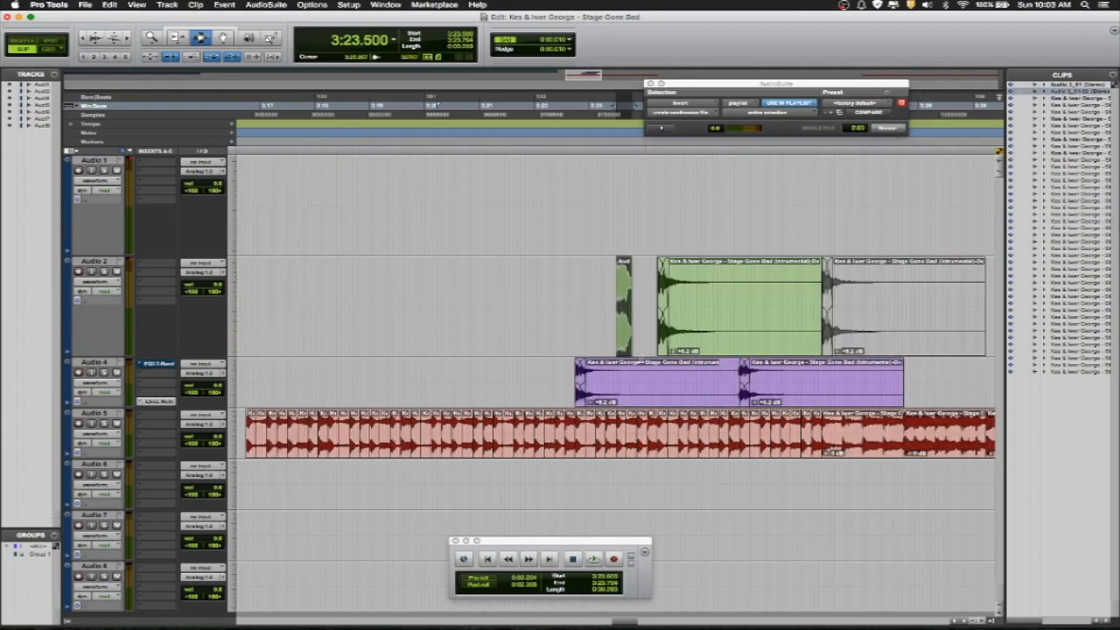
key(Delete)
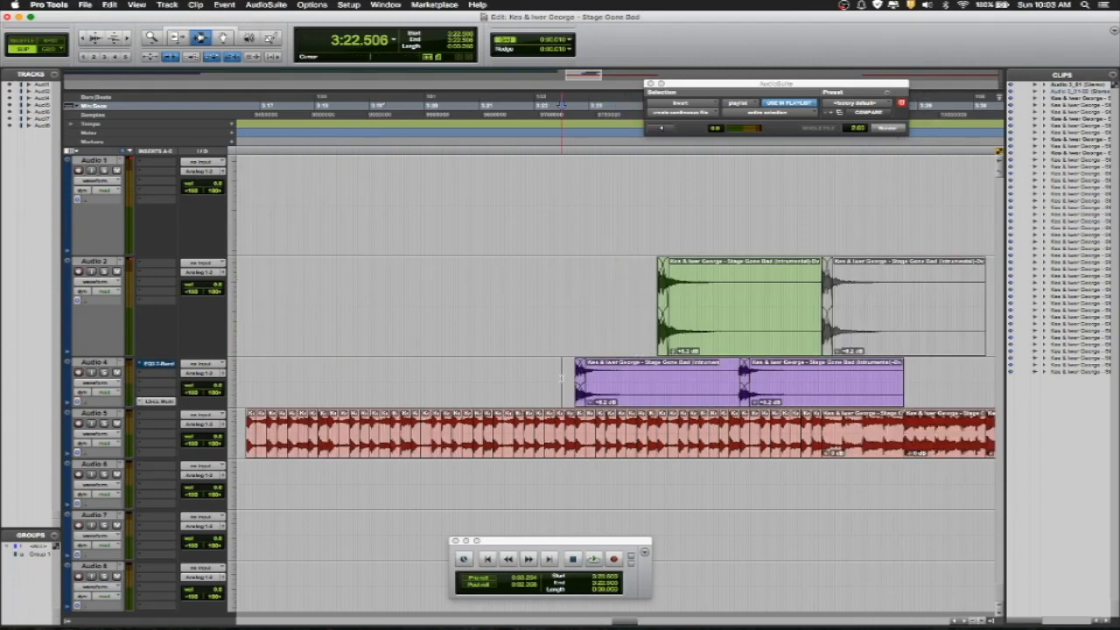
Paste the copied hit on Audio 2 at 3:22.749, aligned with the start of the first Audio 4 outro clip, and play it back.
key(super+z)
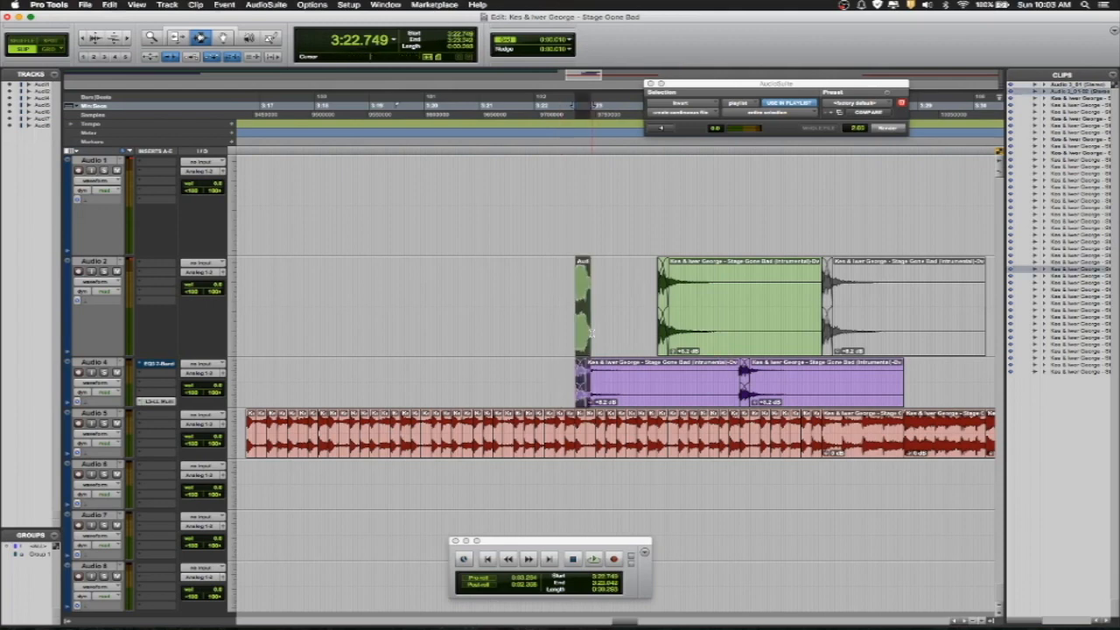
click(526, 350)
key(space)
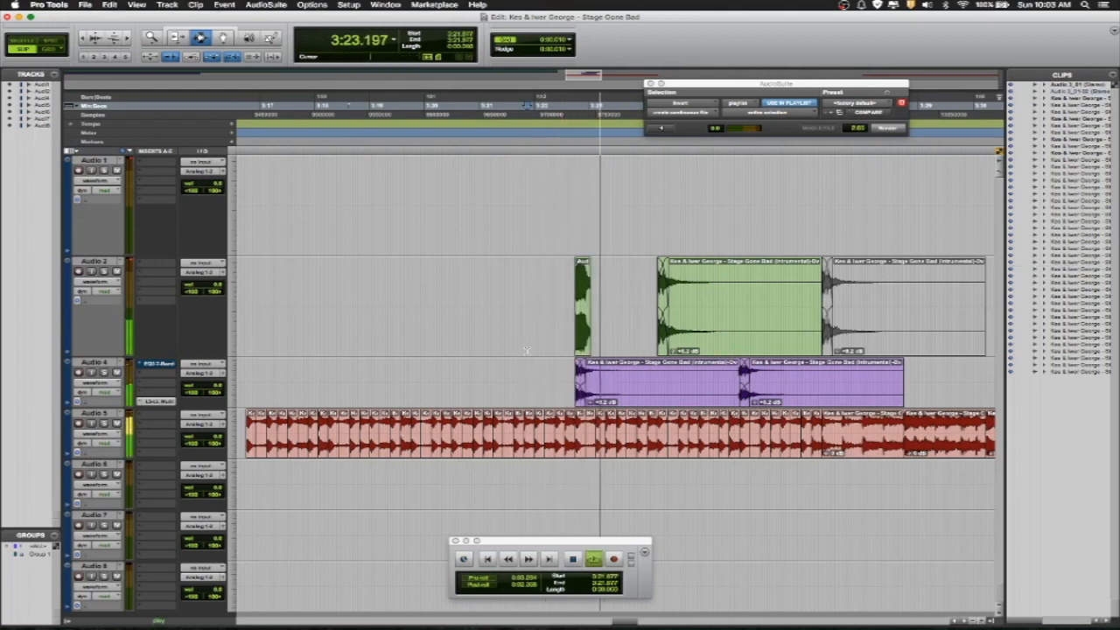
key(space)
Split the pasted hit just after its start at 3:22.752 and add an Equal Gain fade-out from 3:22.964 to its end.
click(585, 332)
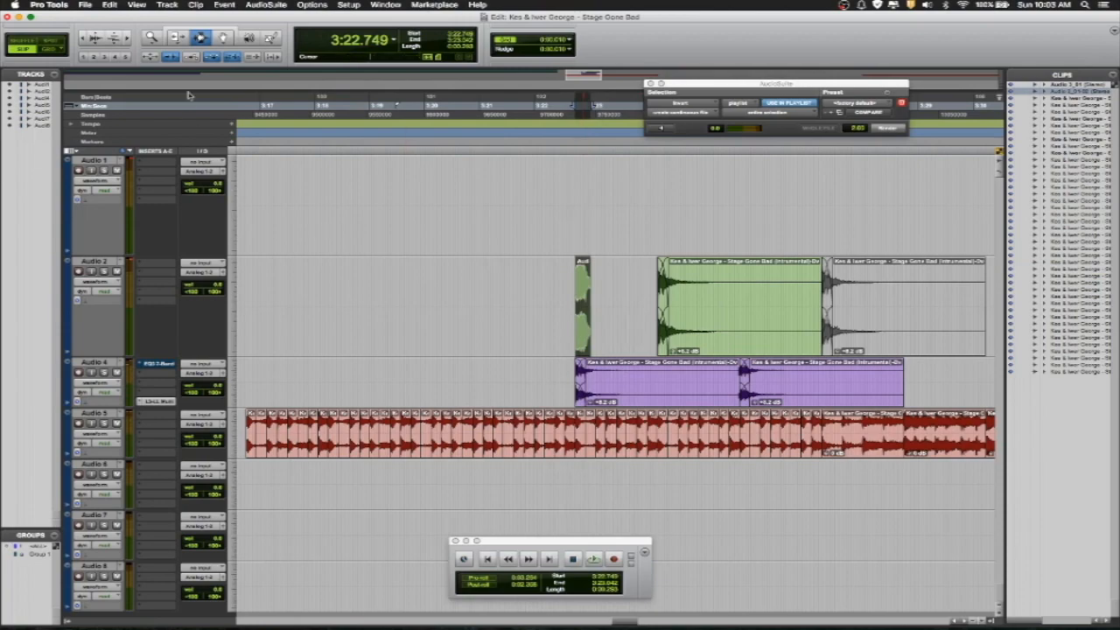
click(127, 39)
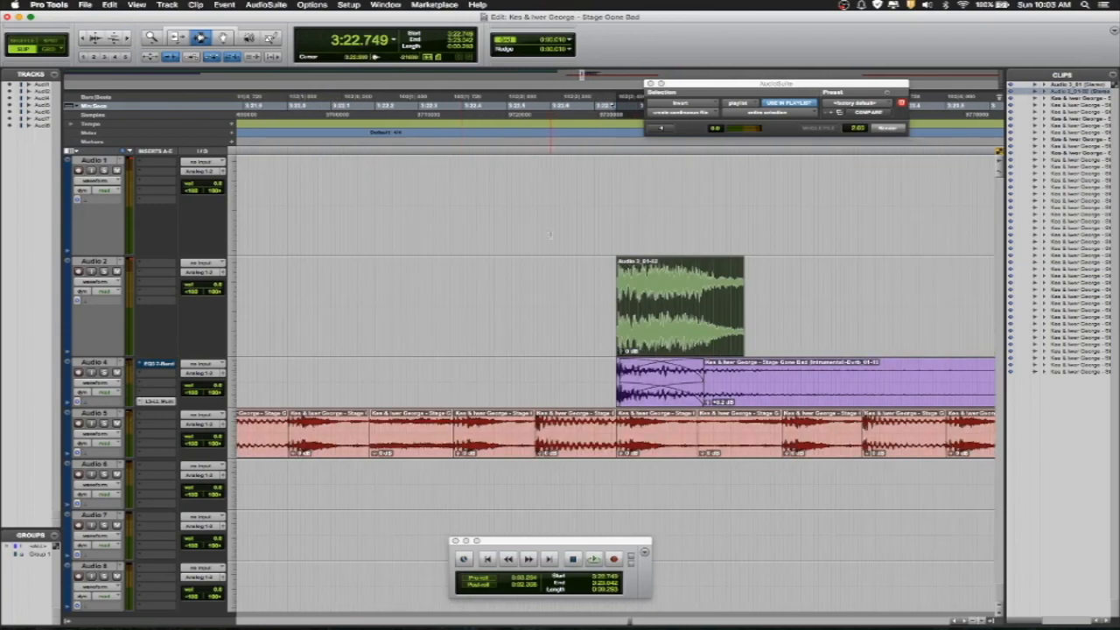
click(127, 39)
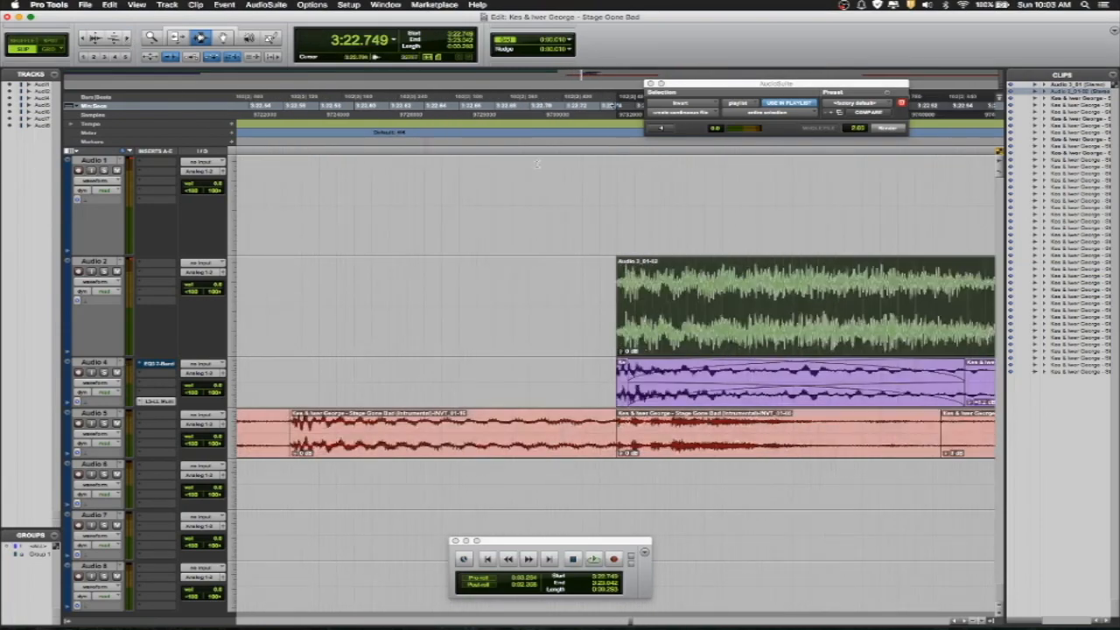
click(421, 212)
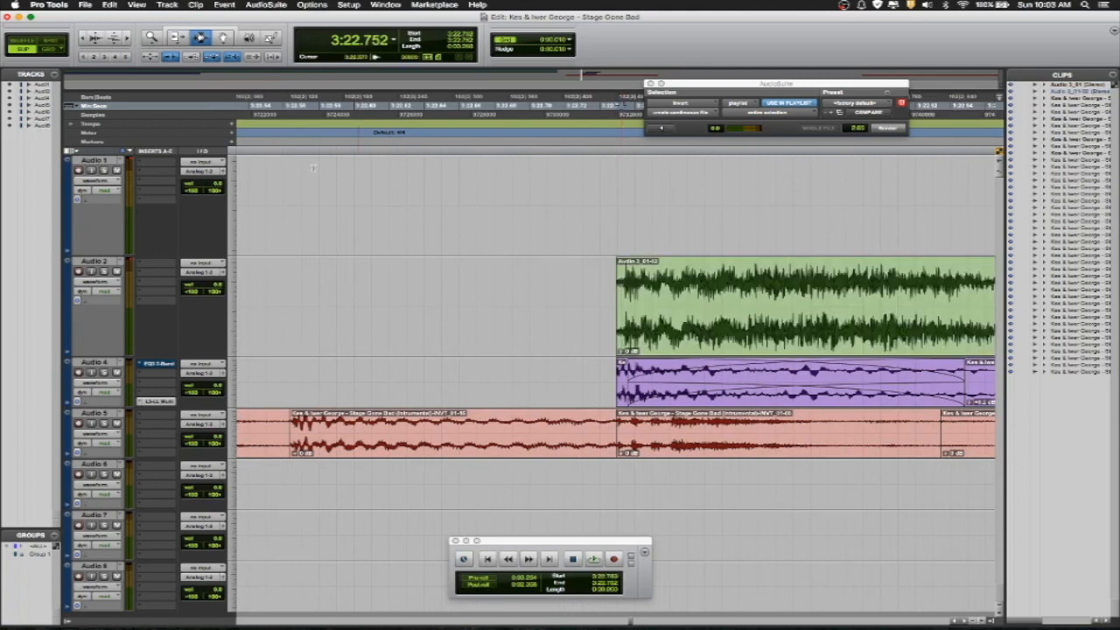
click(85, 40)
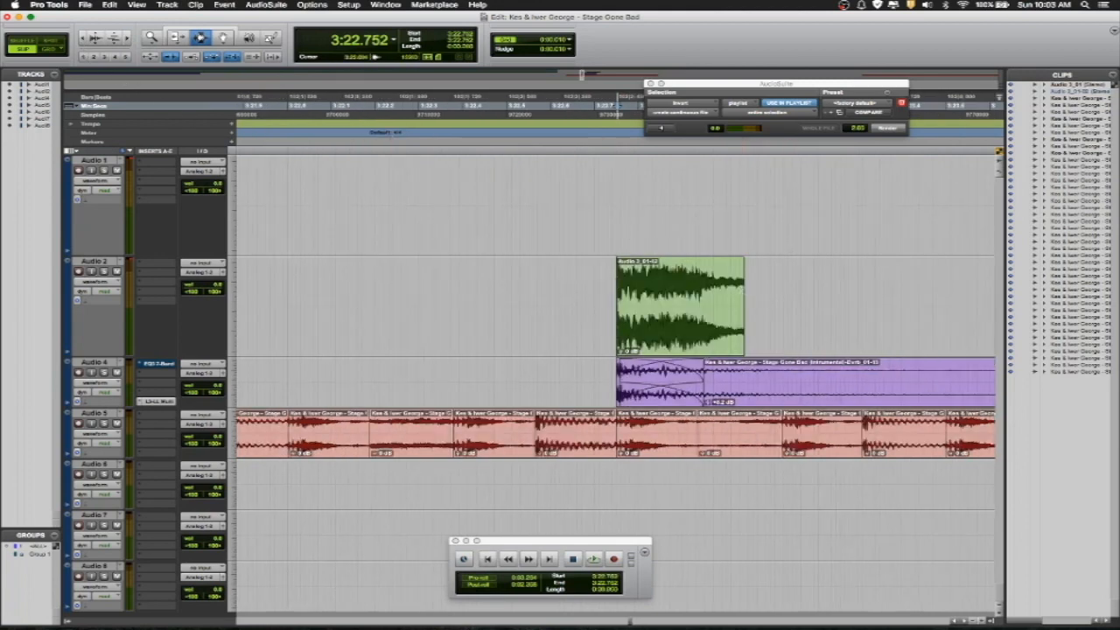
drag(751, 303, 708, 302)
key(super+f)
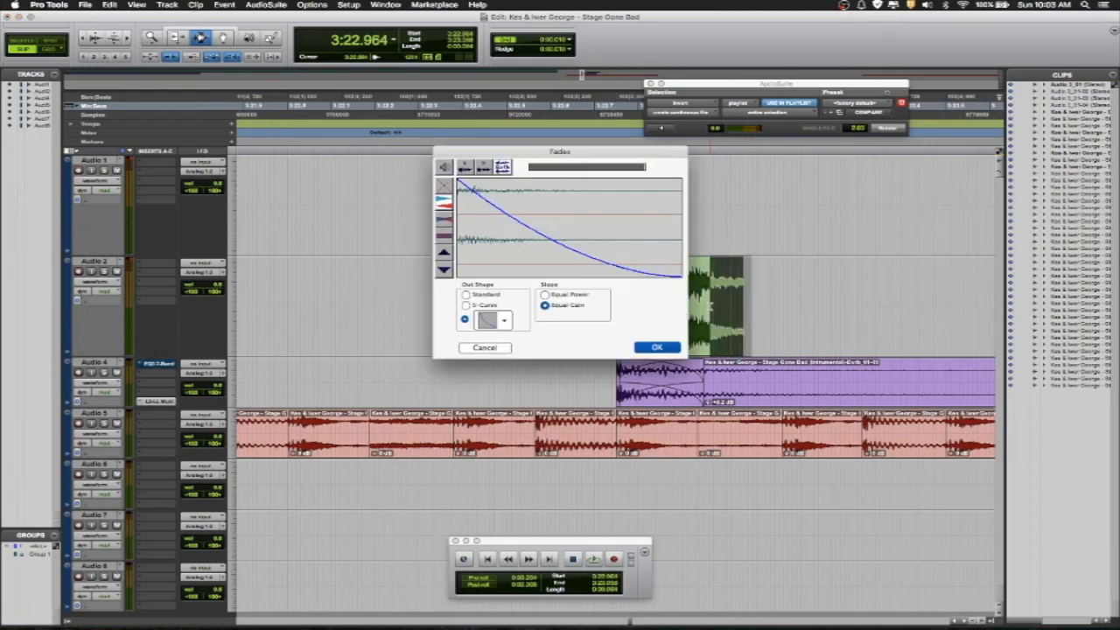
key(Return)
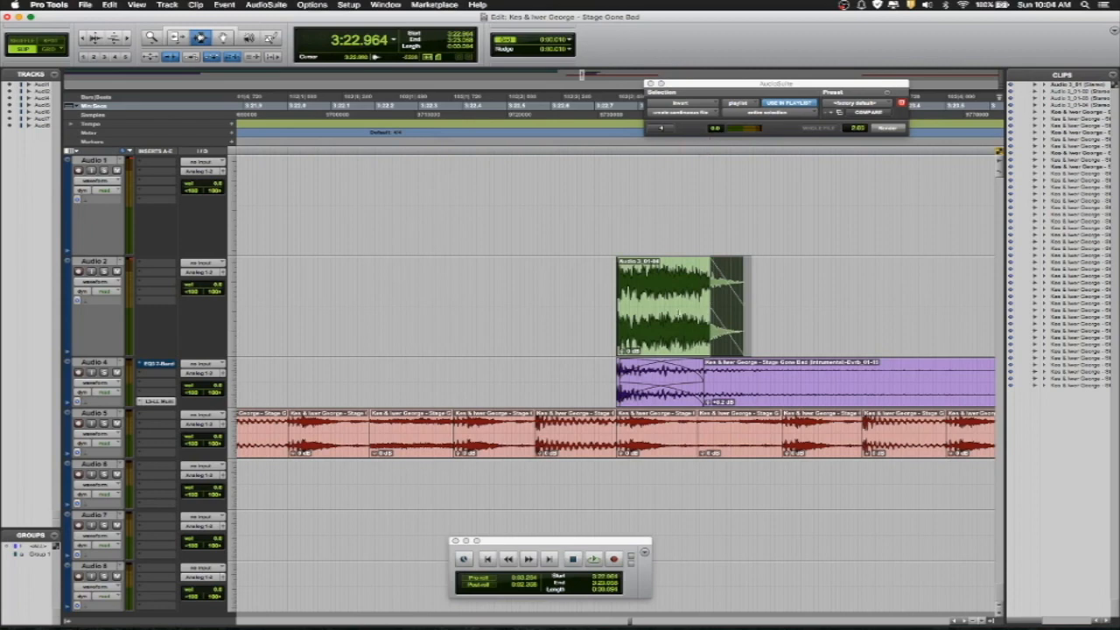
Extend the selection from the faded hit to the next Audio 2 clip, then preview and render D-Verb over it.
double_click(678, 313)
shift+click(821, 305)
key(shift+Tab)
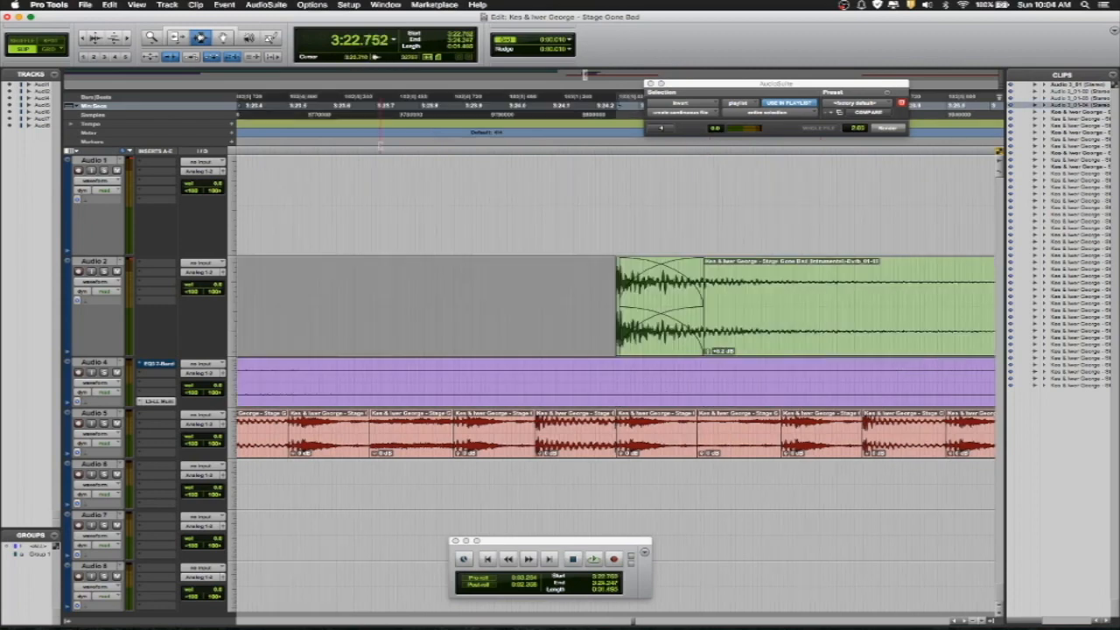
click(263, 6)
mouse_move(284, 52)
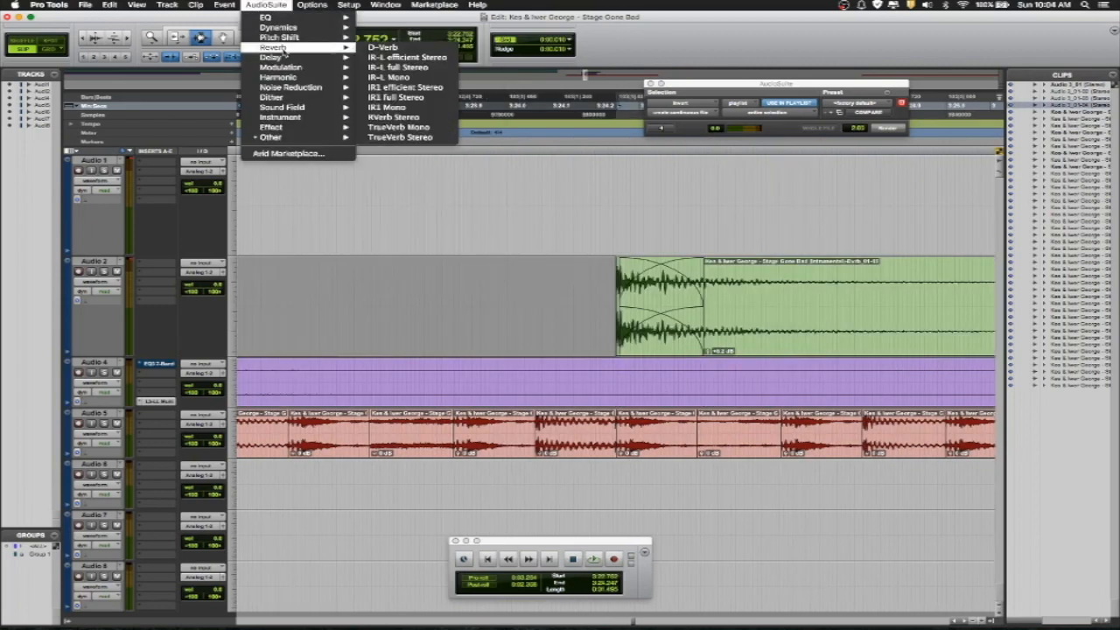
click(382, 48)
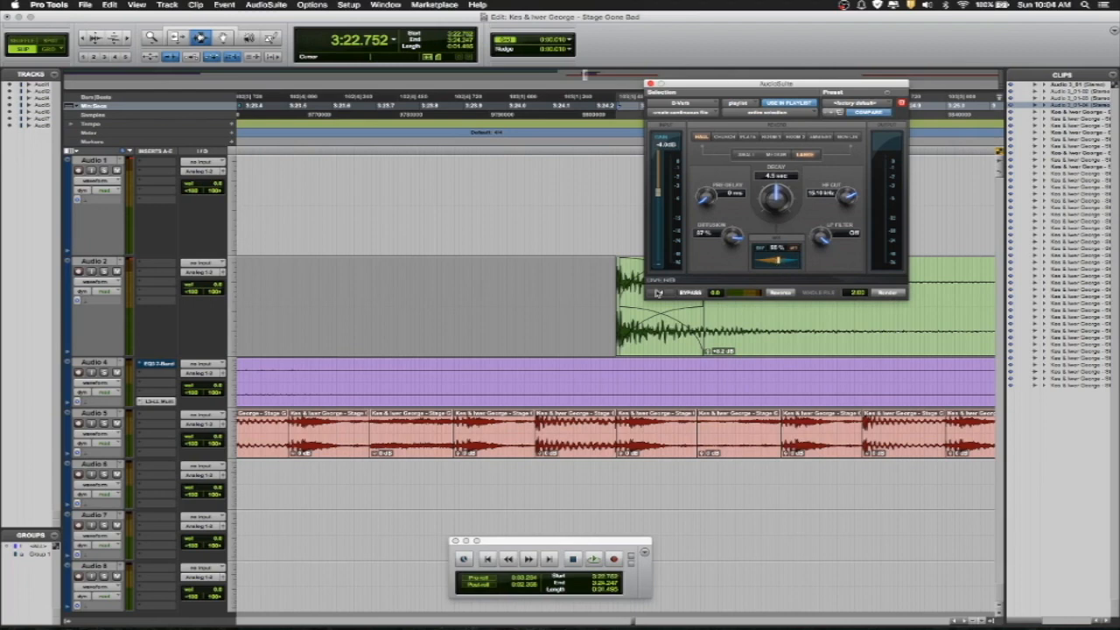
click(659, 293)
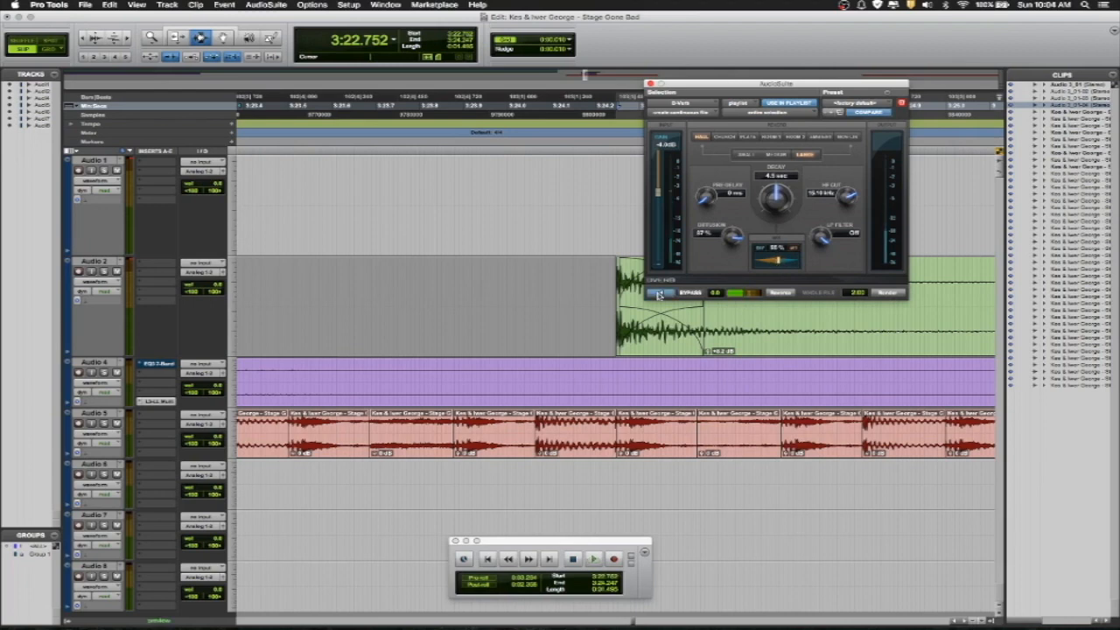
click(877, 294)
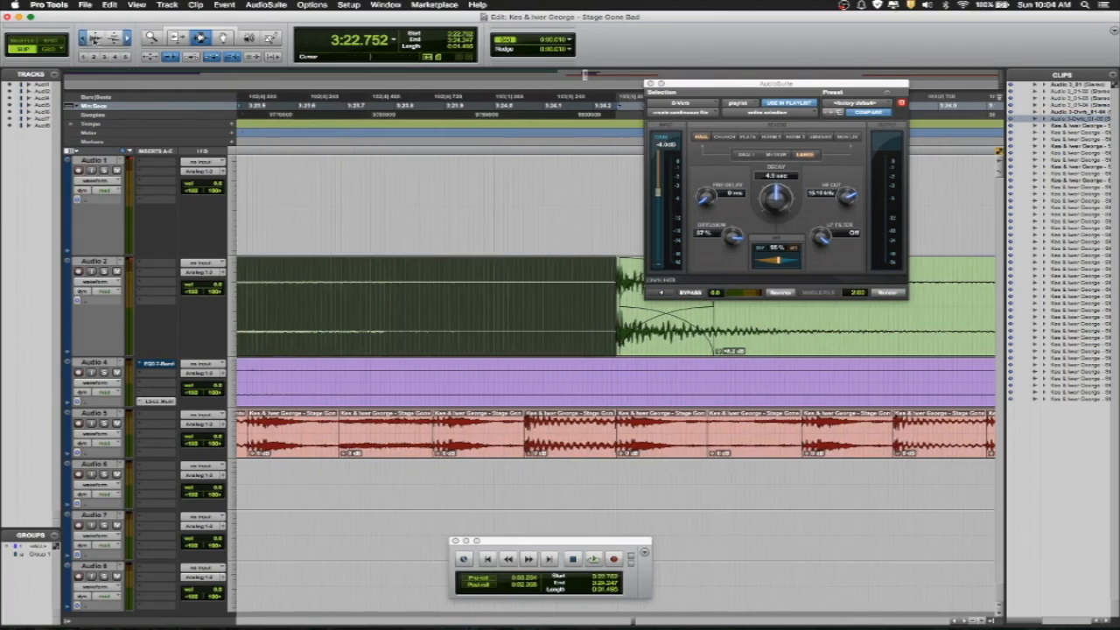
Raise the clip gain of the reverberated hit on Audio 2 to +6.4 dB.
key(r)
key(r)
key(Left)
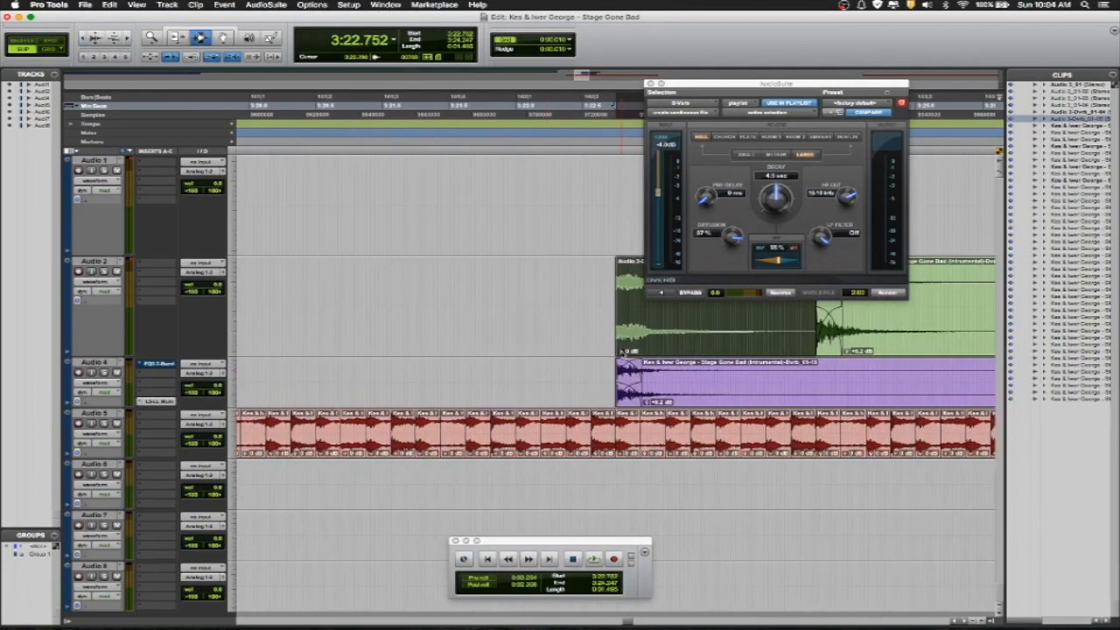
drag(622, 352, 620, 351)
Crossfade the split at the start of the reverberated hit, using Standard shapes with Equal Power, and play it back.
click(610, 320)
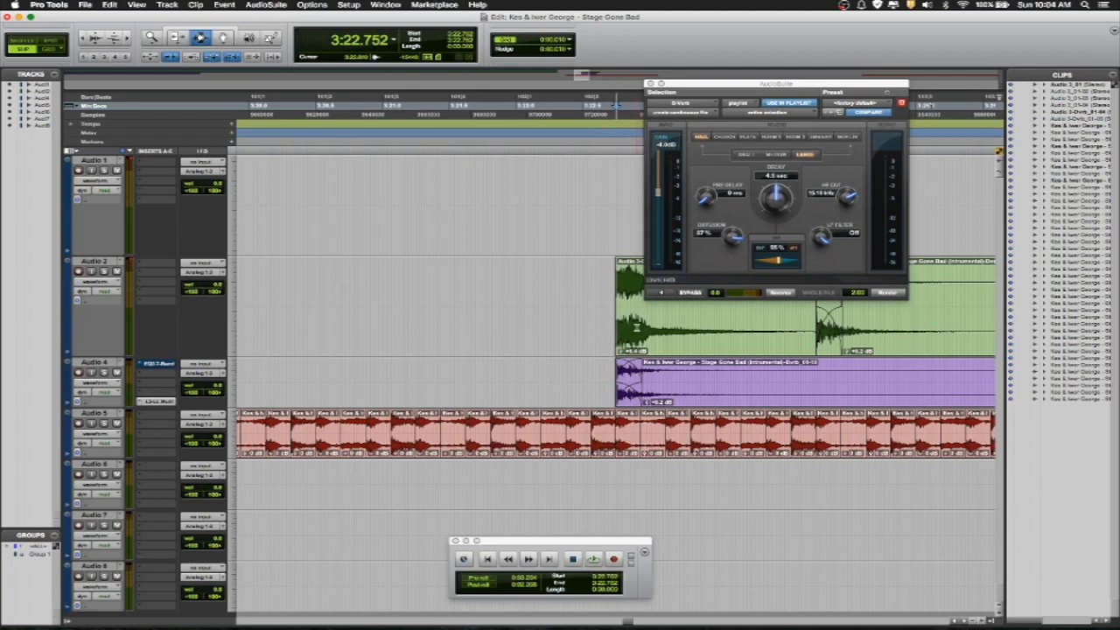
shift+click(637, 328)
key(super+f)
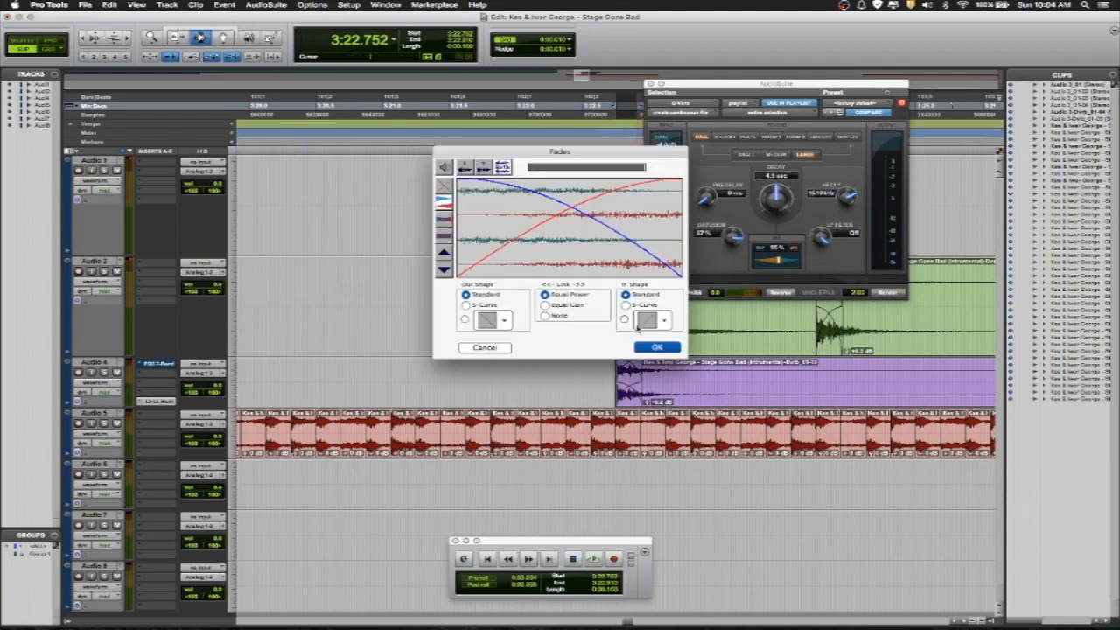
key(Return)
click(602, 329)
key(space)
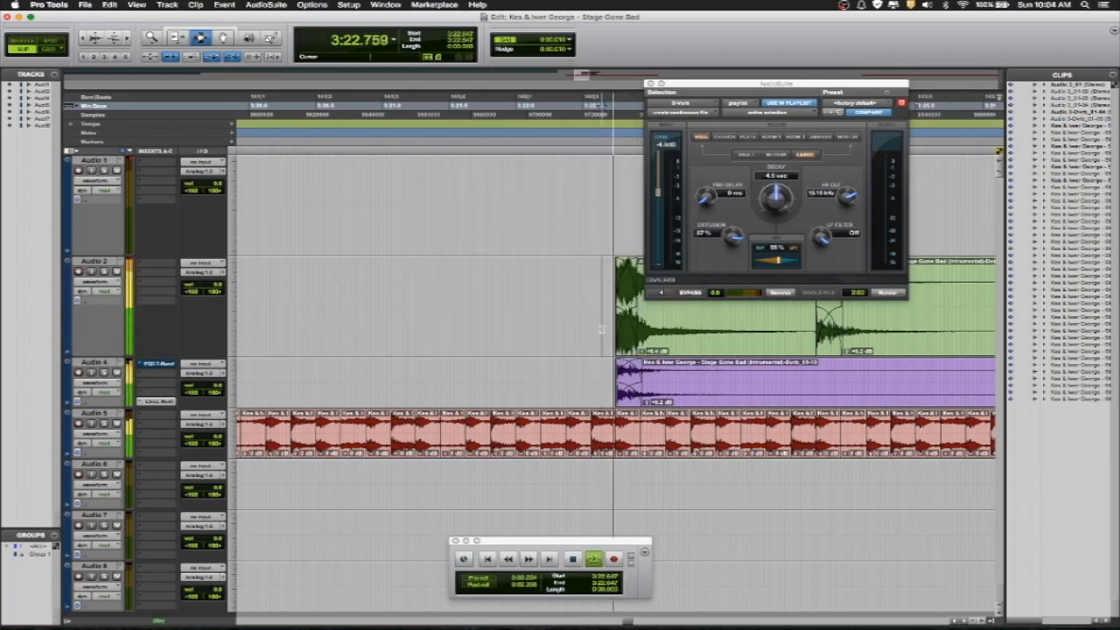
key(space)
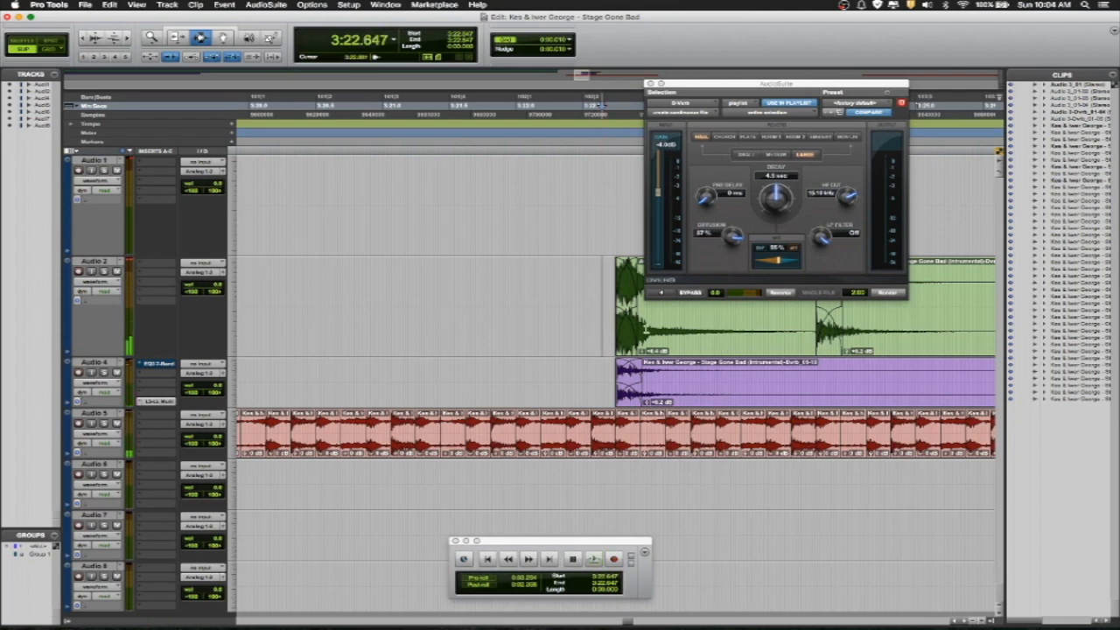
Copy the reverberated hit on Audio 2 and paste it on Audio 1 at 3:24.247.
key(Tab)
double_click(727, 333)
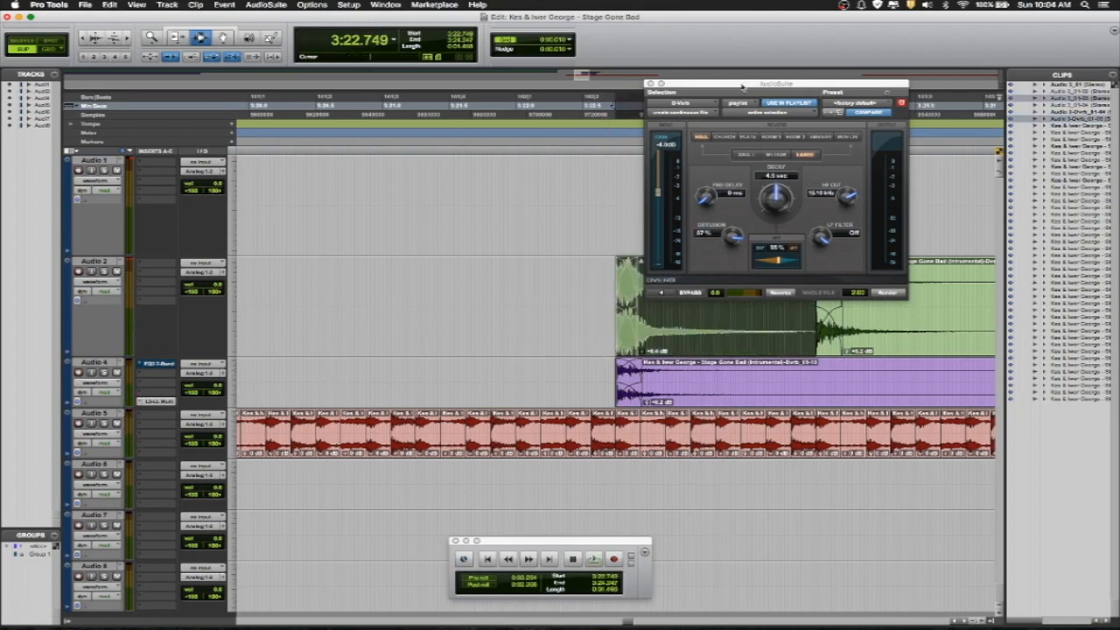
drag(742, 88, 437, 98)
click(807, 295)
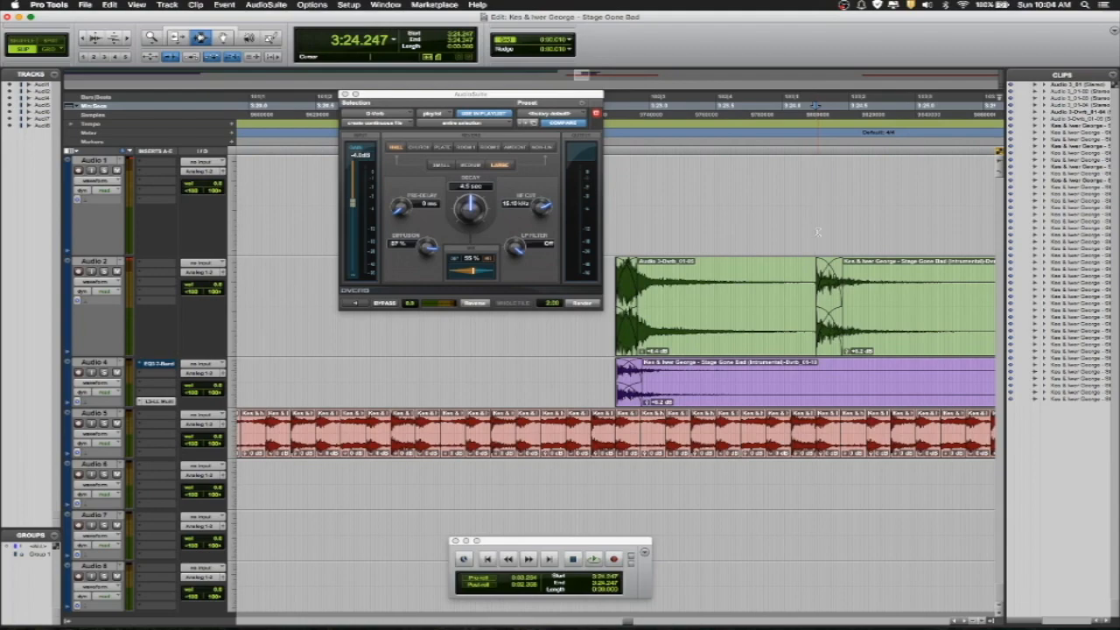
key(super+v)
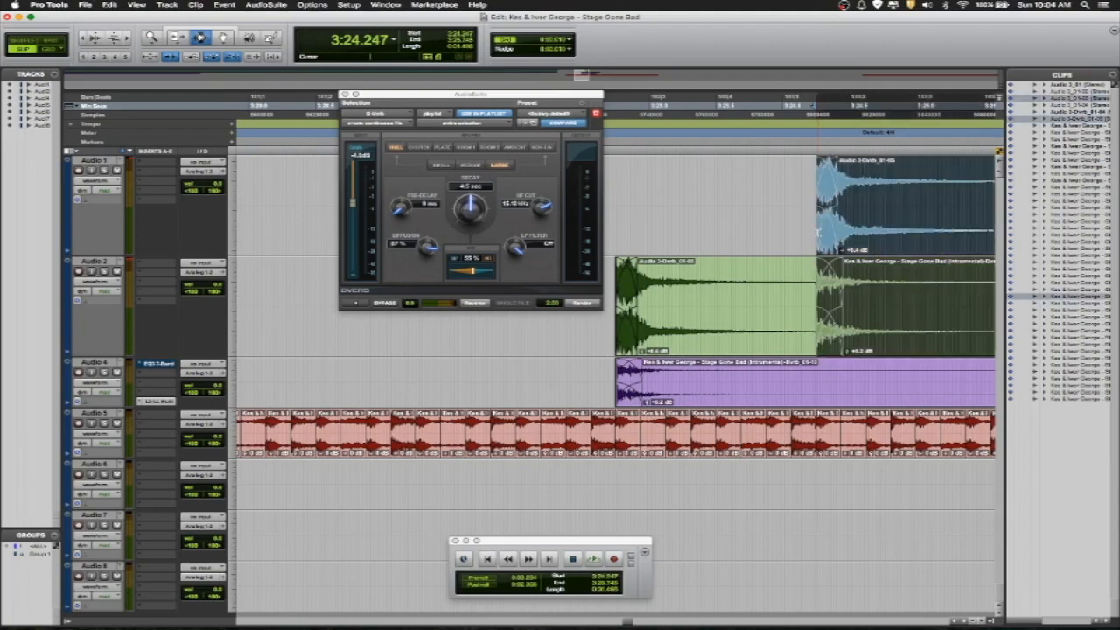
Paste two more copies of the hit on Audio 1 at 3:25.745 and 3:27.244, and close the D-Verb window.
scroll(818, 232, right, 5)
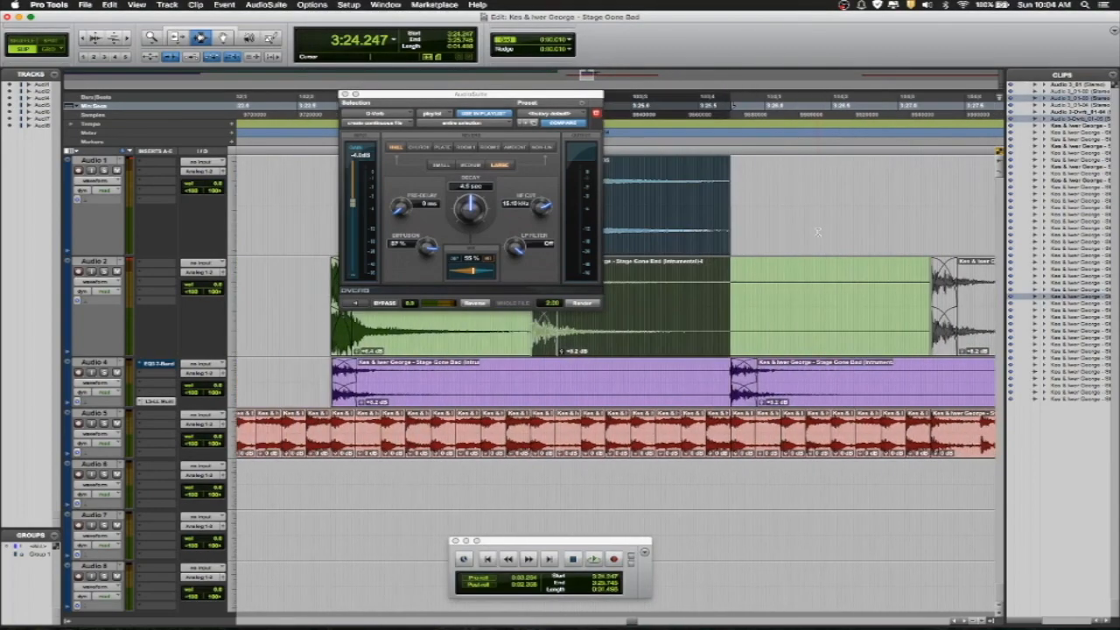
right_click(817, 232)
click(867, 288)
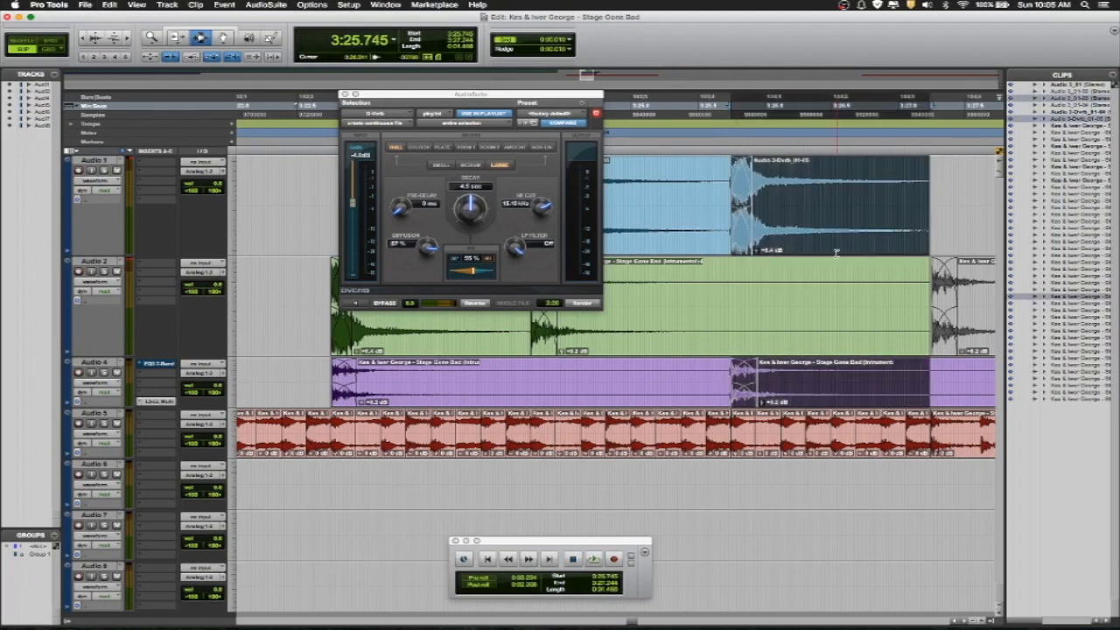
click(909, 302)
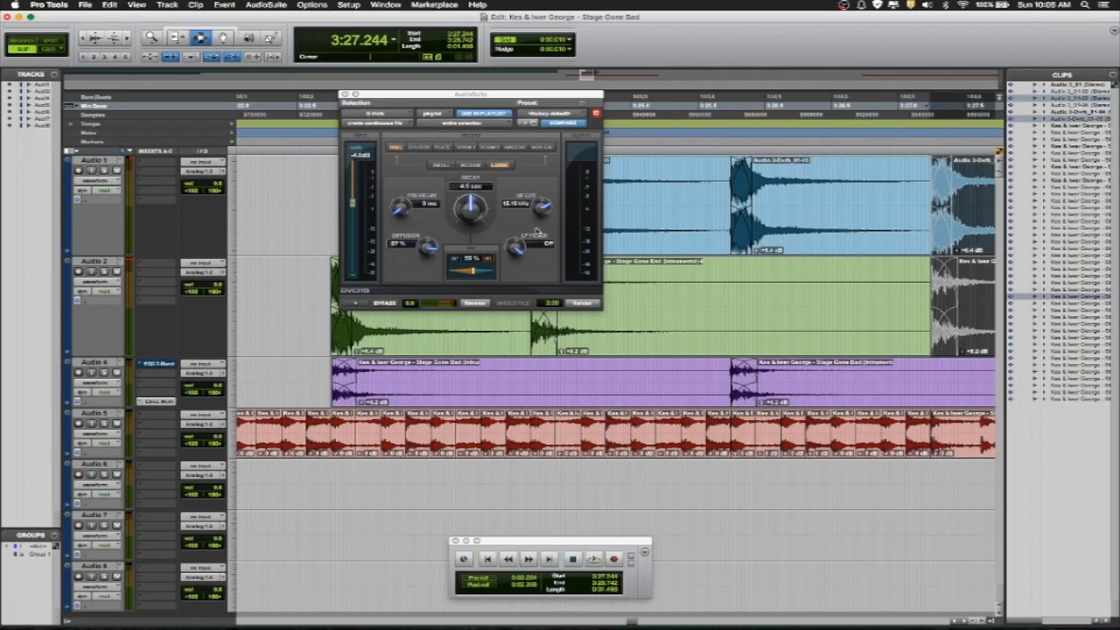
drag(435, 97, 134, 142)
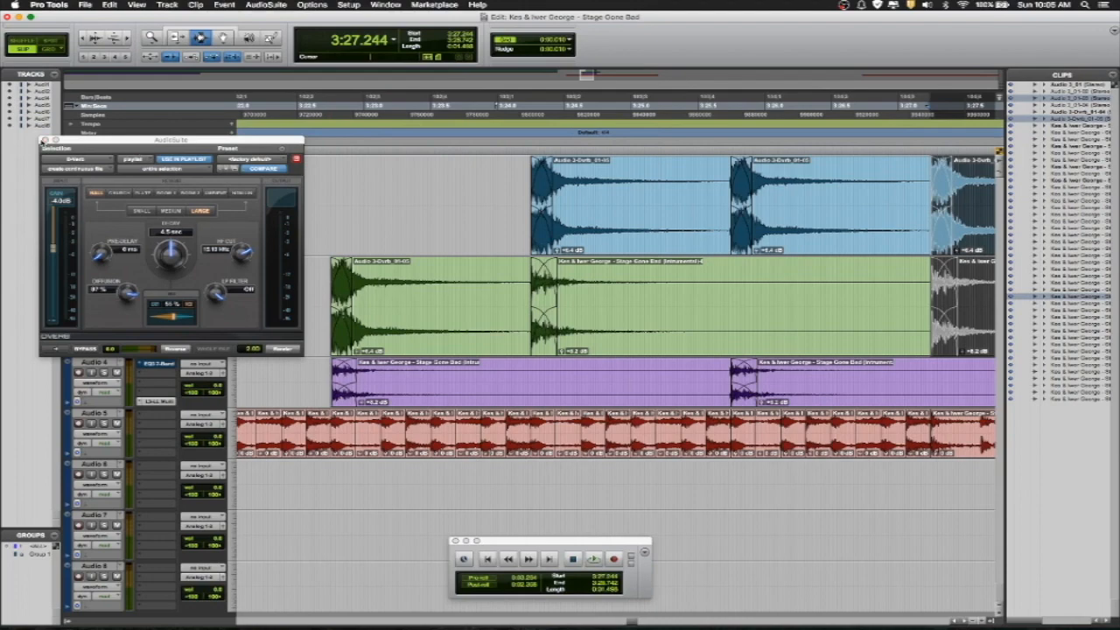
click(45, 140)
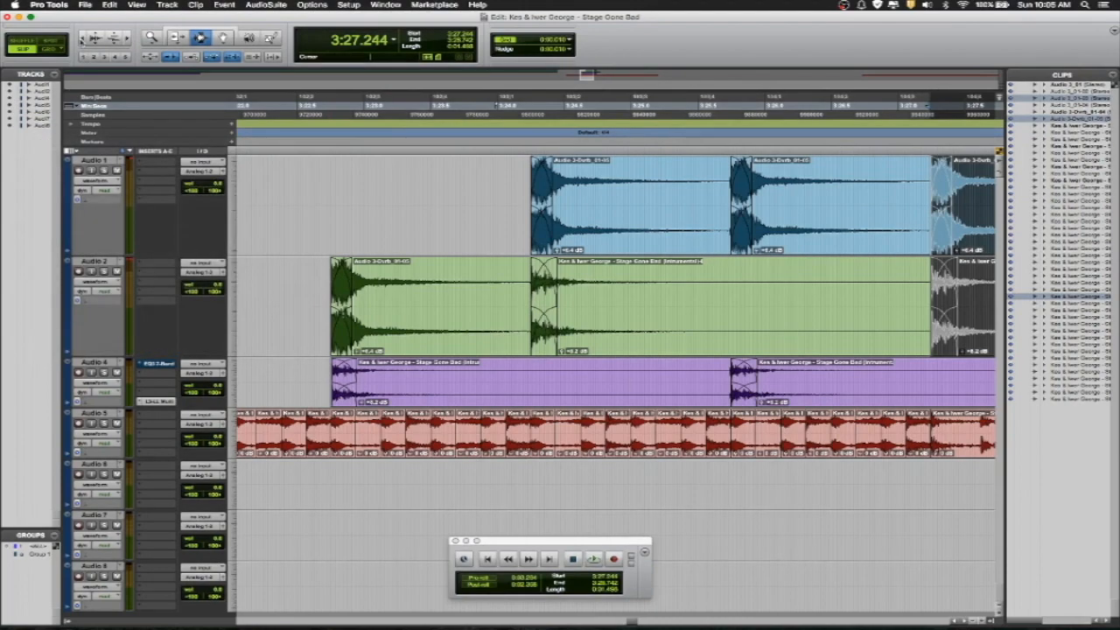
Play the outro from 3:16.756, just before the Audio 5 loops, to check the three added hits.
key(r)
key(r)
key(r)
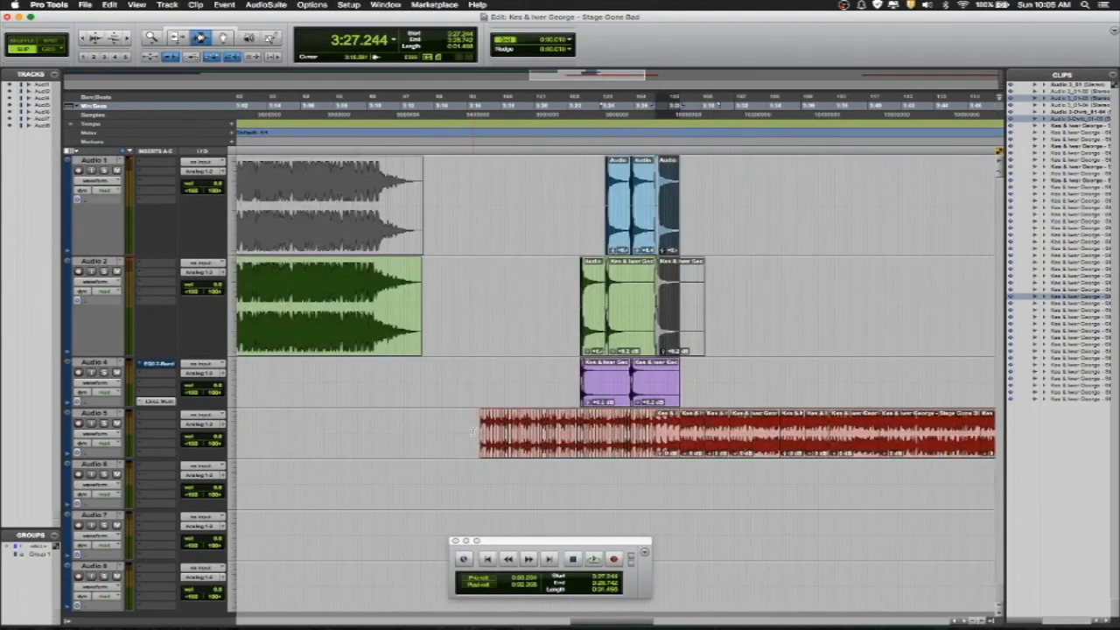
click(473, 431)
key(space)
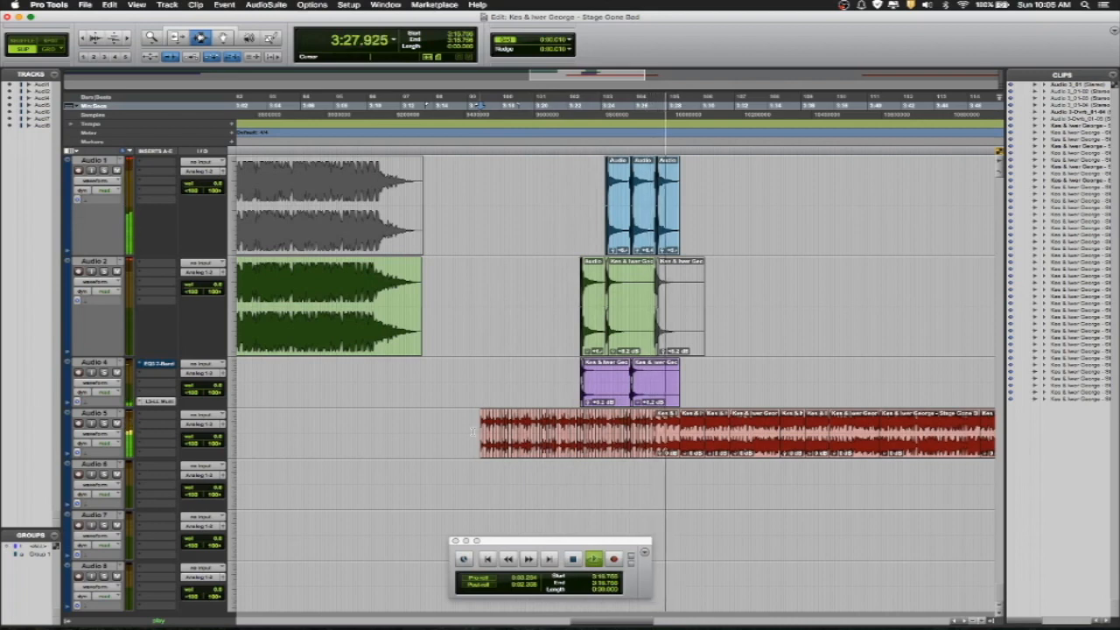
key(space)
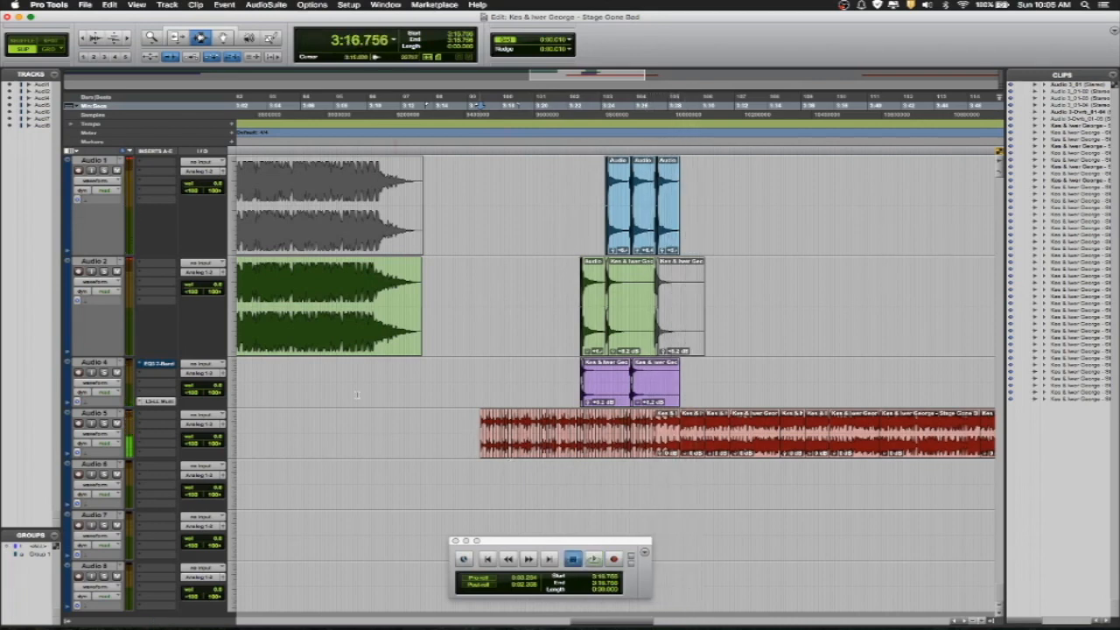
Audition the end of the last Audio 5 clip and select the passage after its gap, from 6:03.424 to 6:04.327.
double_click(321, 337)
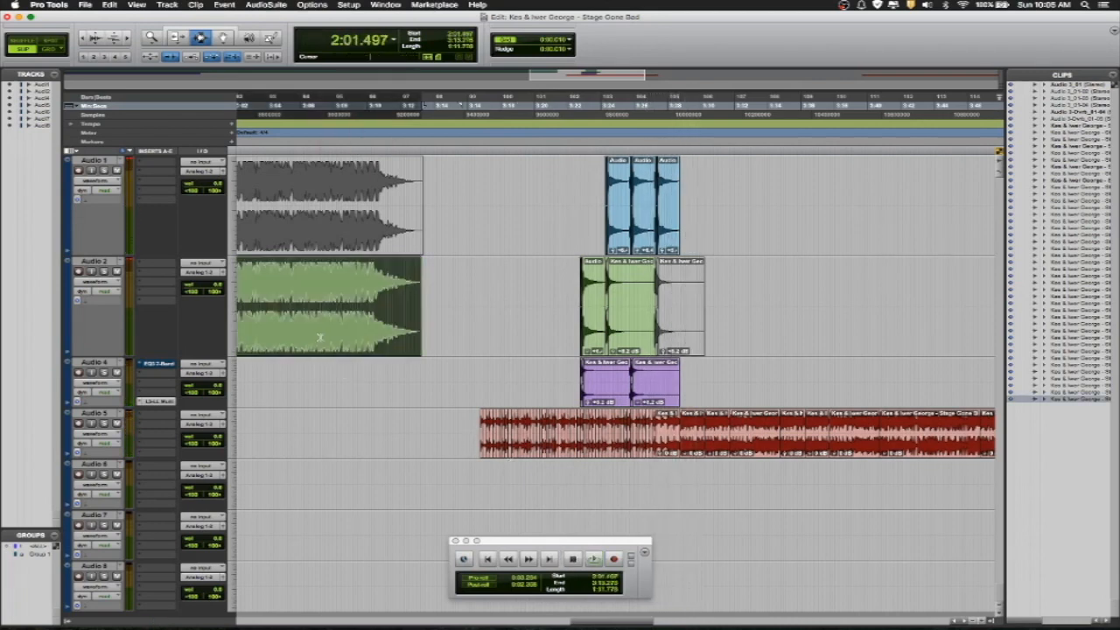
click(604, 485)
key(alt+Return)
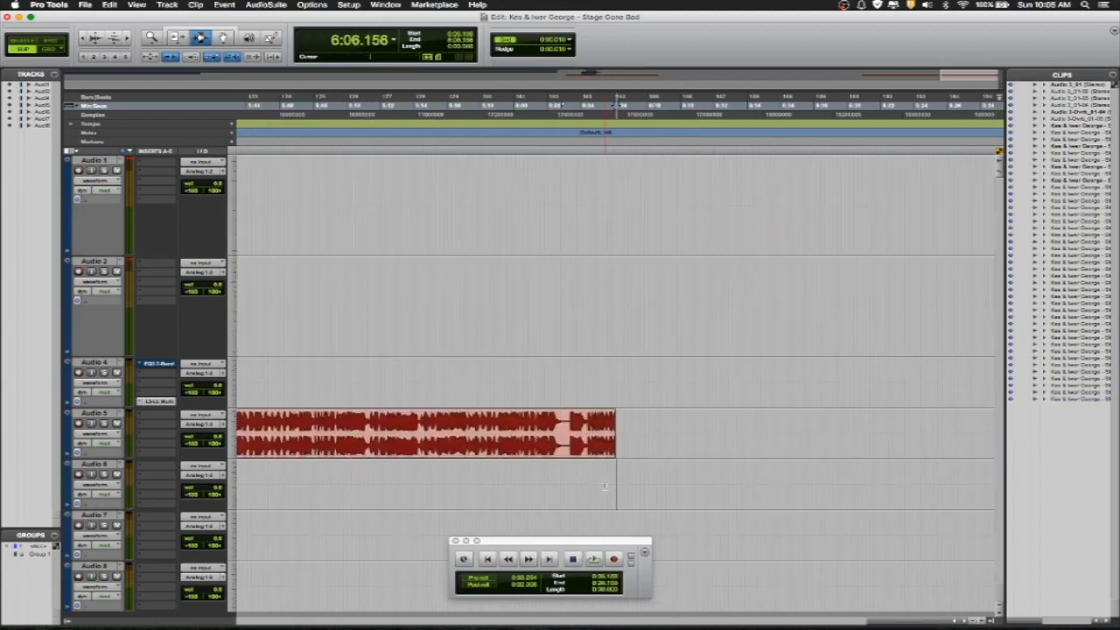
click(570, 453)
key(space)
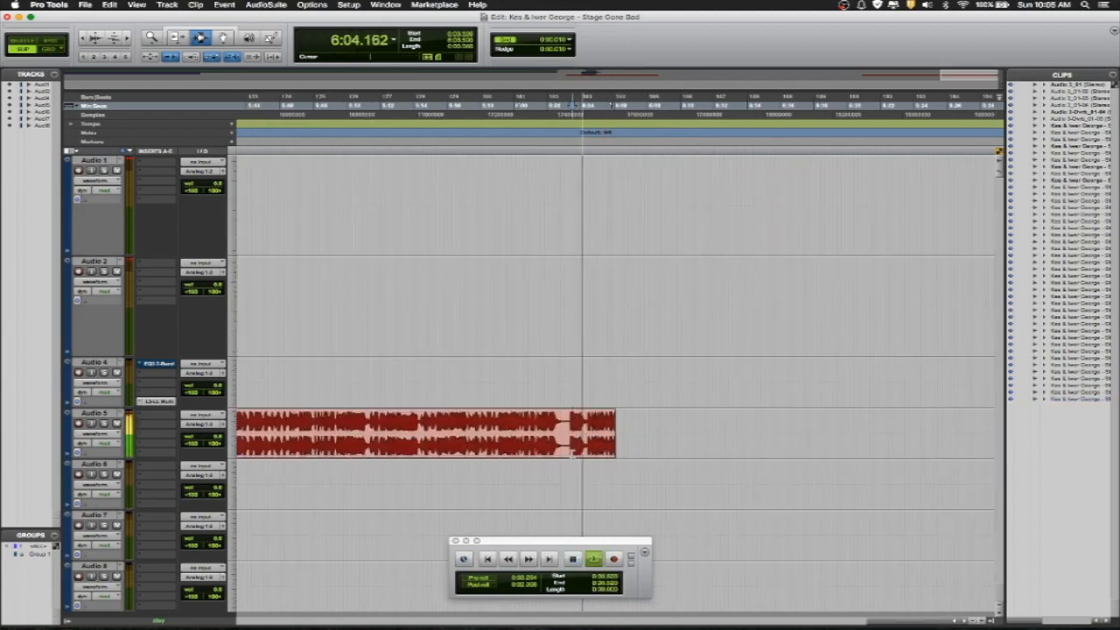
click(568, 451)
key(space)
key(space)
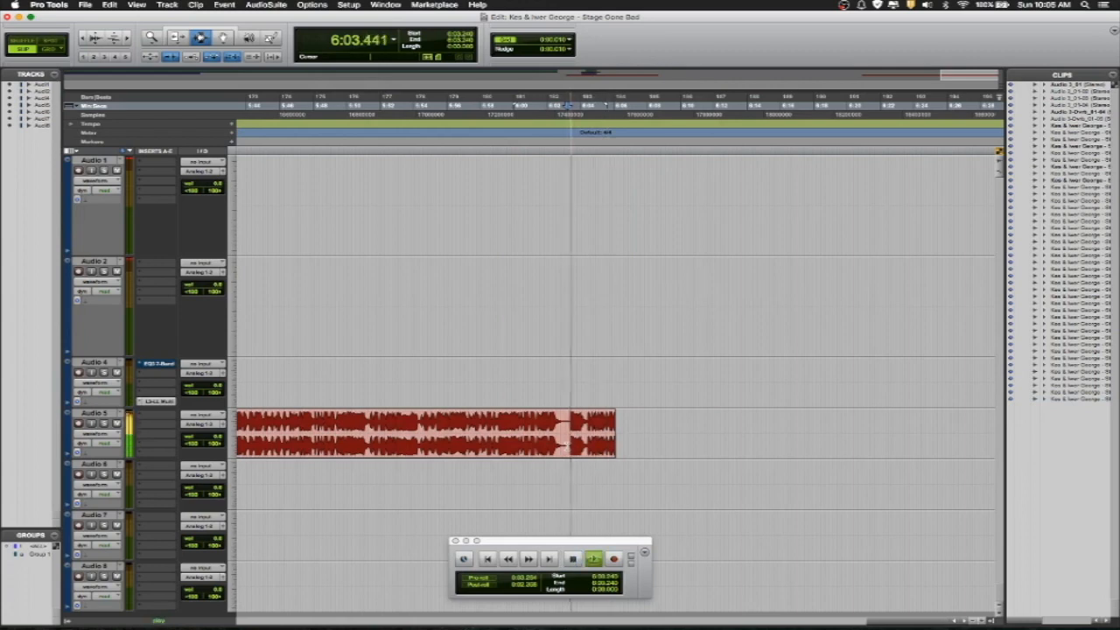
key(space)
key(space)
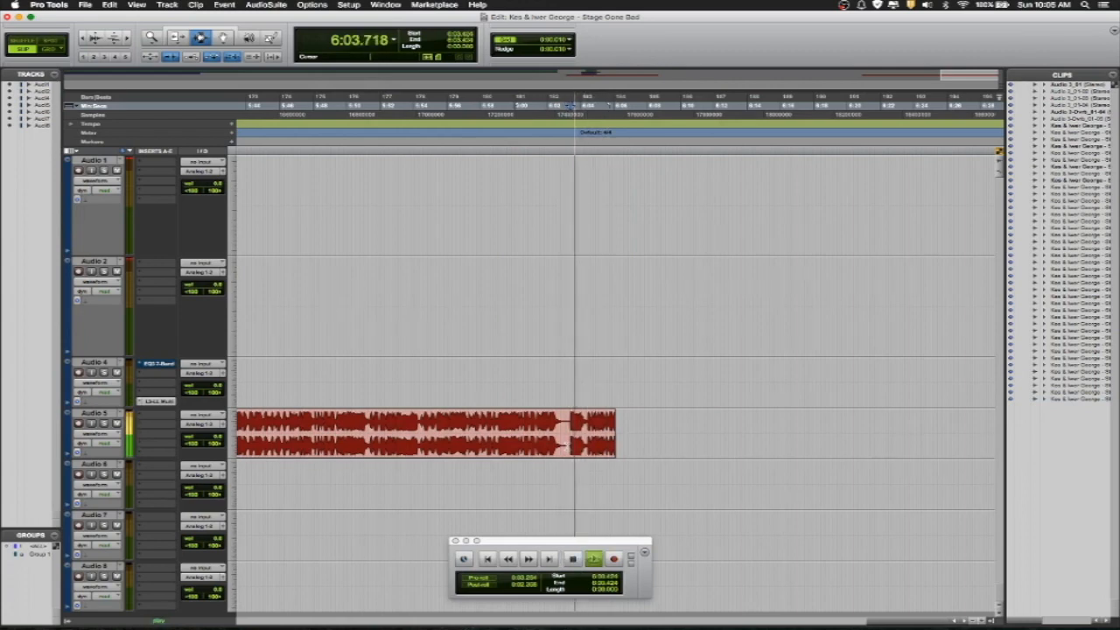
key(space)
drag(571, 448, 585, 446)
key(space)
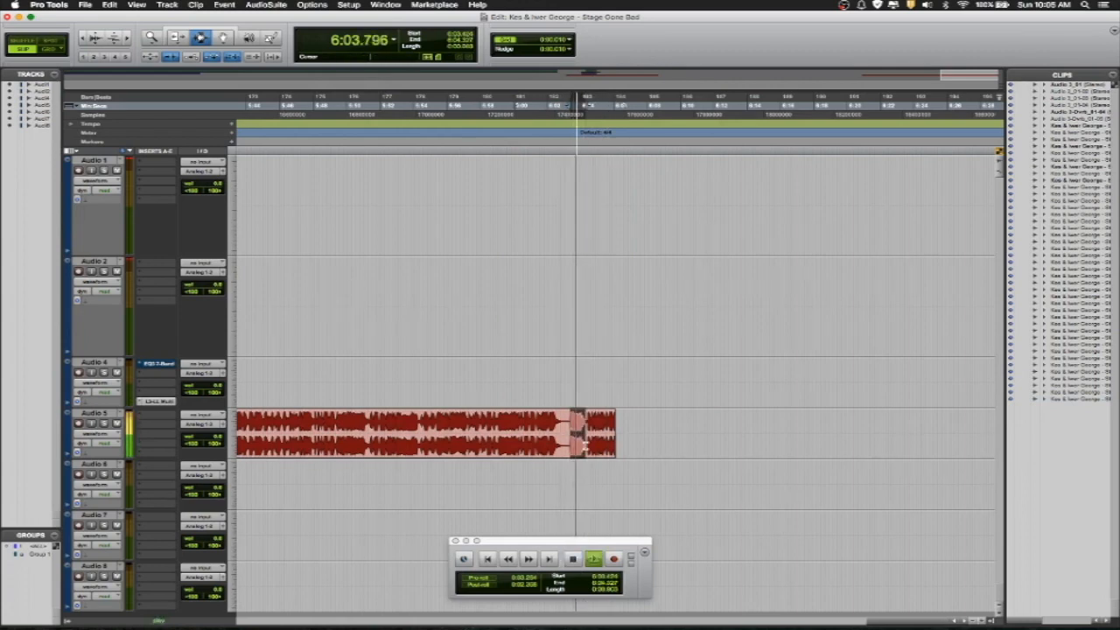
key(space)
Audition the last Audio 5 clip from about 5:18 and select the passage from 5:26.723 to 5:28.129.
click(514, 440)
double_click(514, 440)
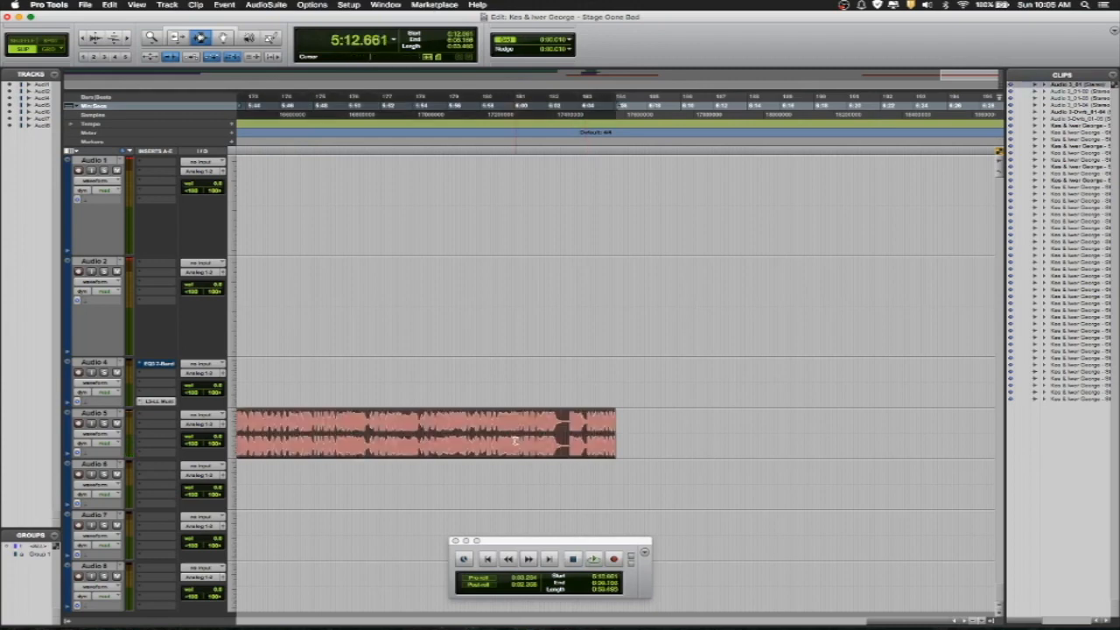
click(367, 439)
key(space)
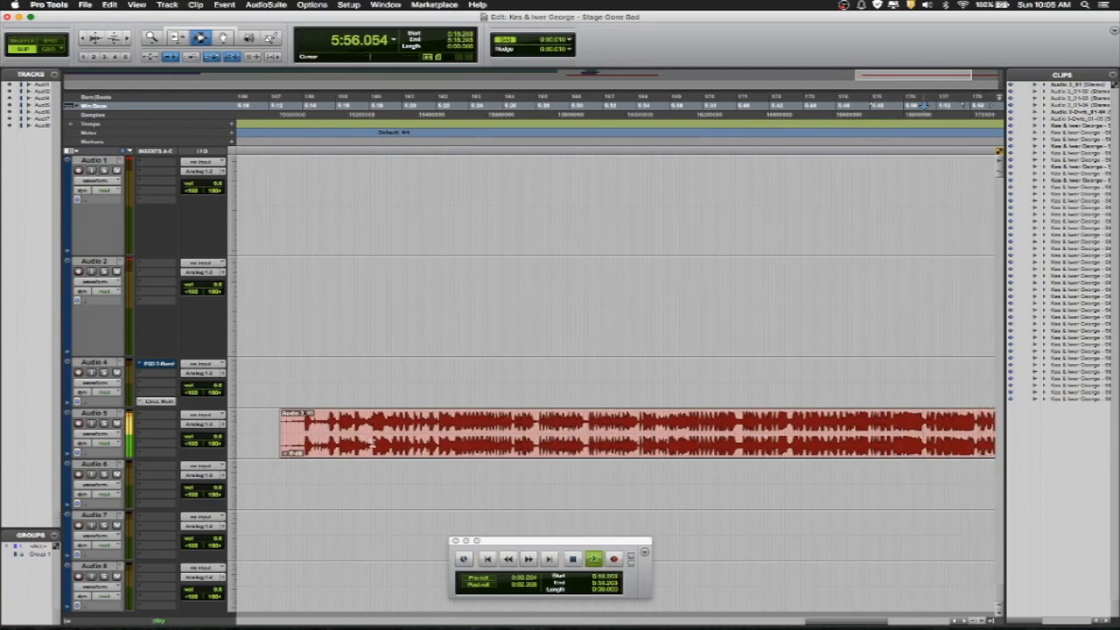
key(space)
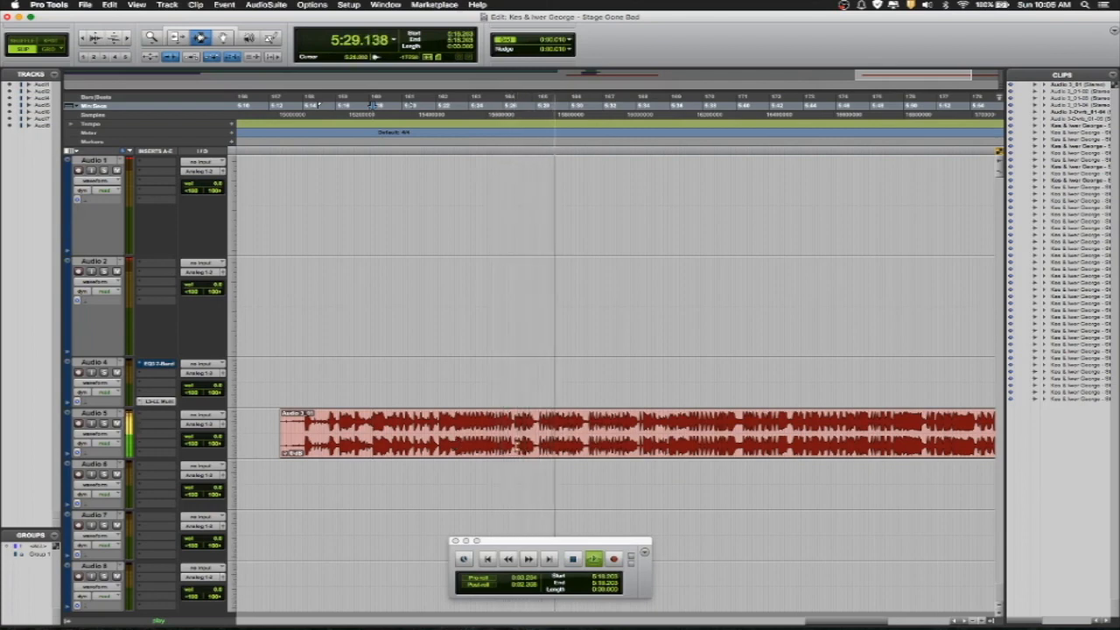
click(515, 445)
key(space)
key(space)
shift+click(536, 446)
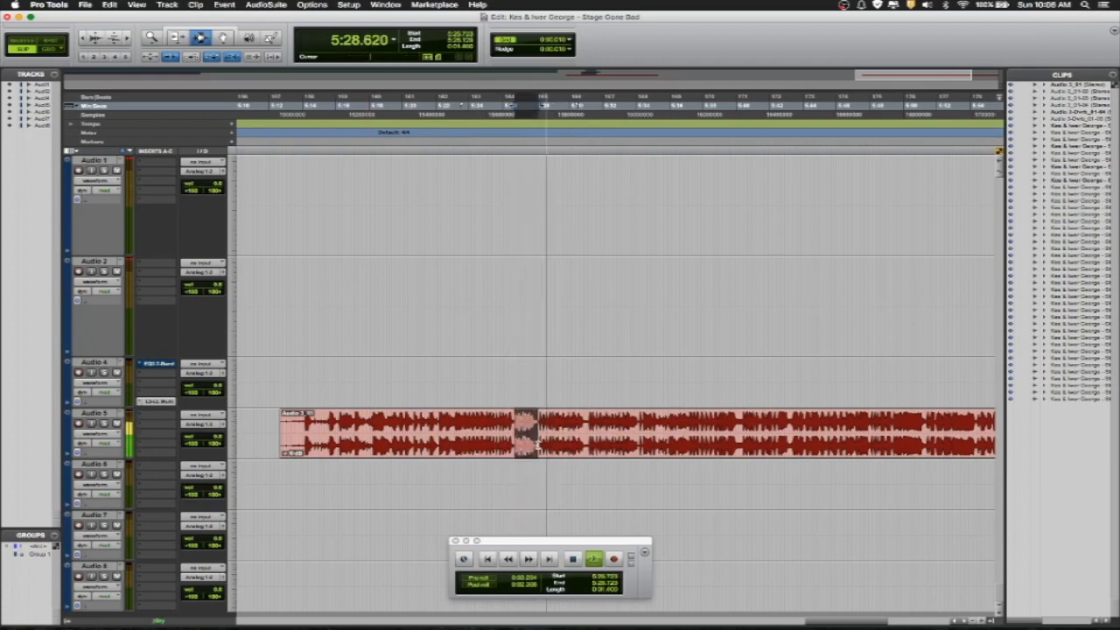
key(space)
Return to the outro and play it from 3:15.895 to find a place for the sample.
scroll(393, 354, left, 15)
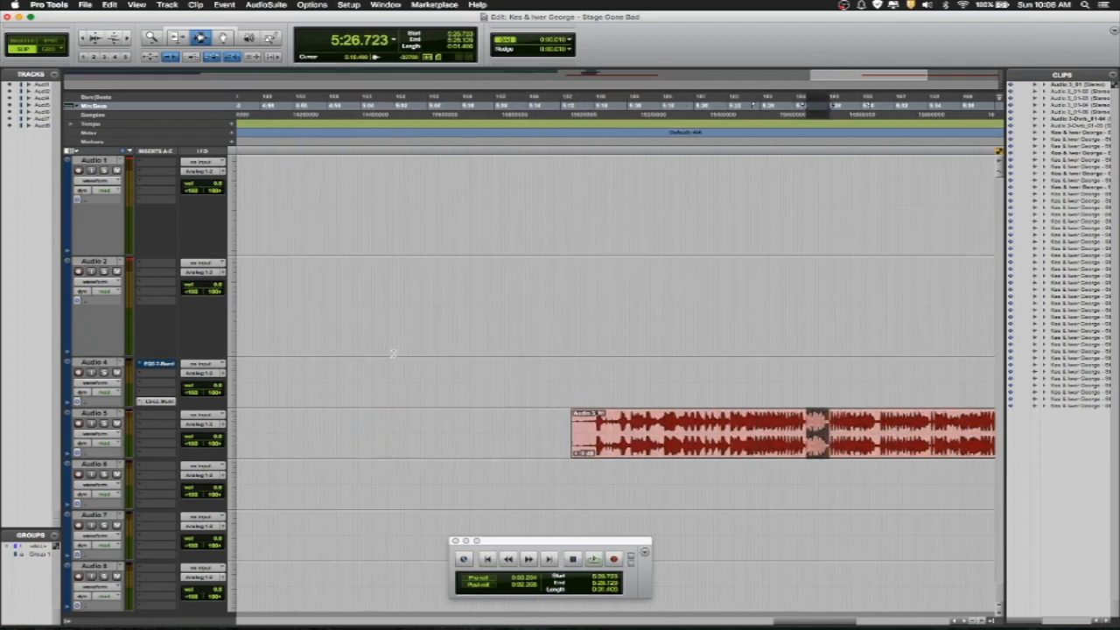
click(392, 354)
click(317, 426)
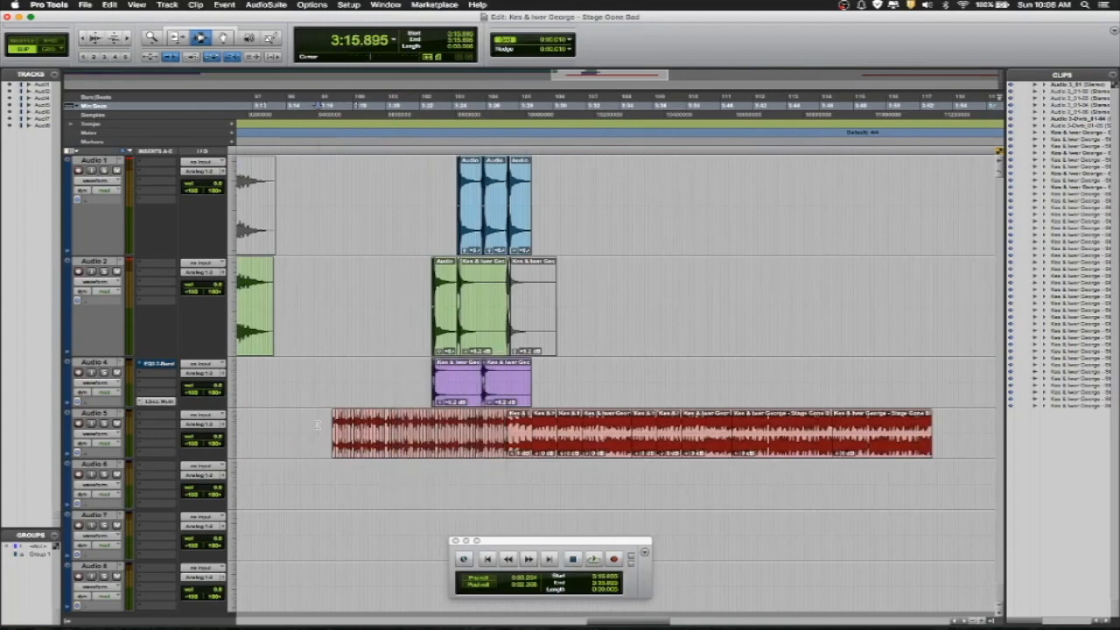
key(space)
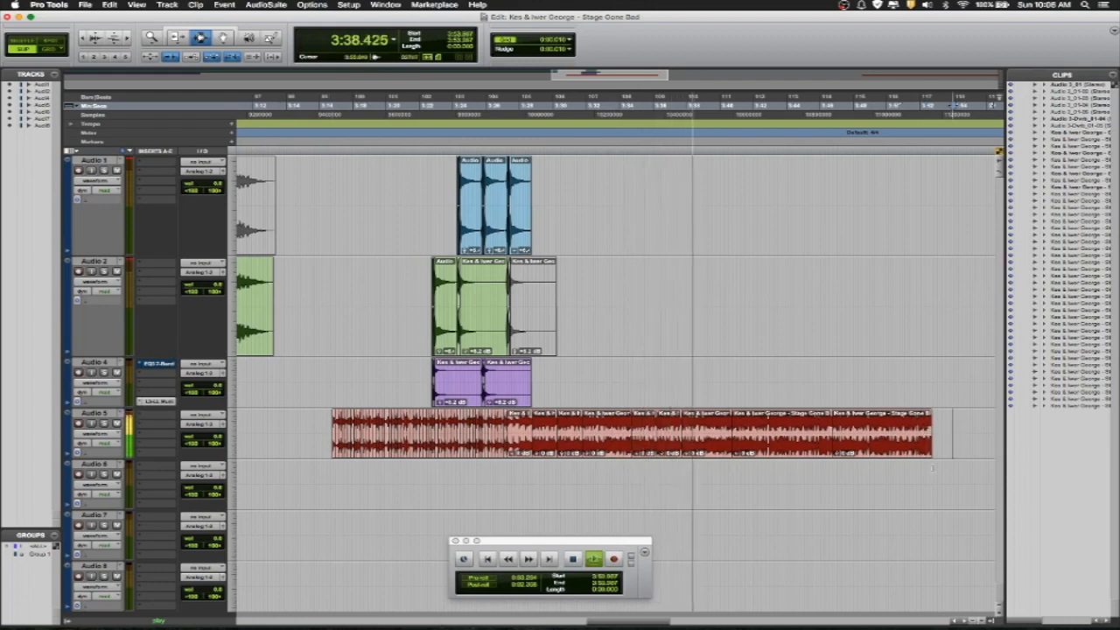
Copy a passage about 1 second long, starting at about 6:03.4 after the gap near the end of the last Audio 5 clip.
key(alt+Return)
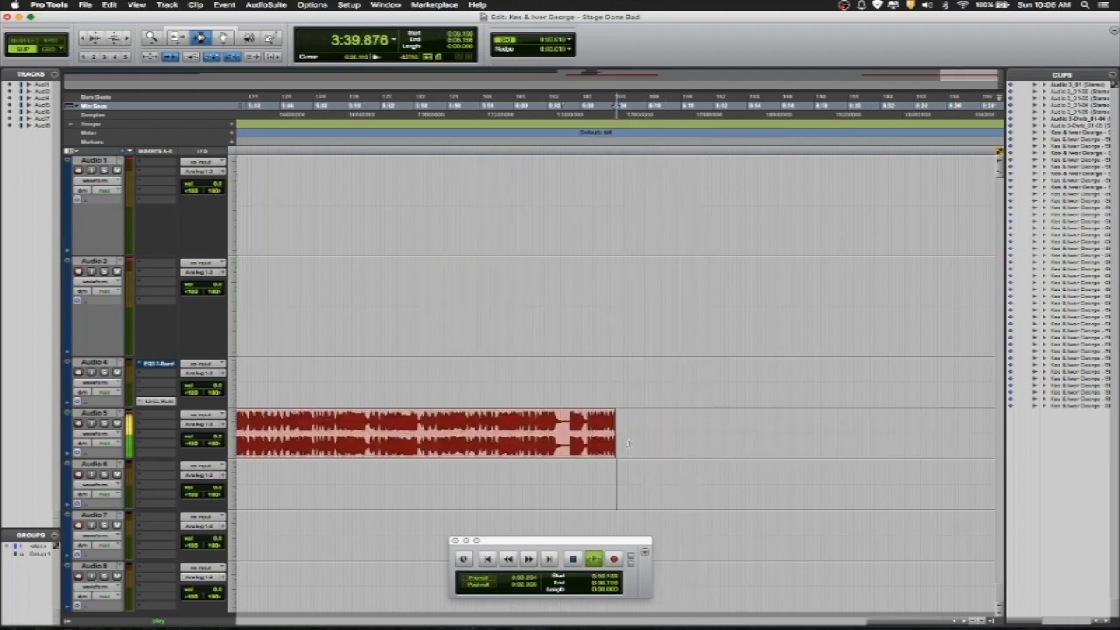
click(569, 446)
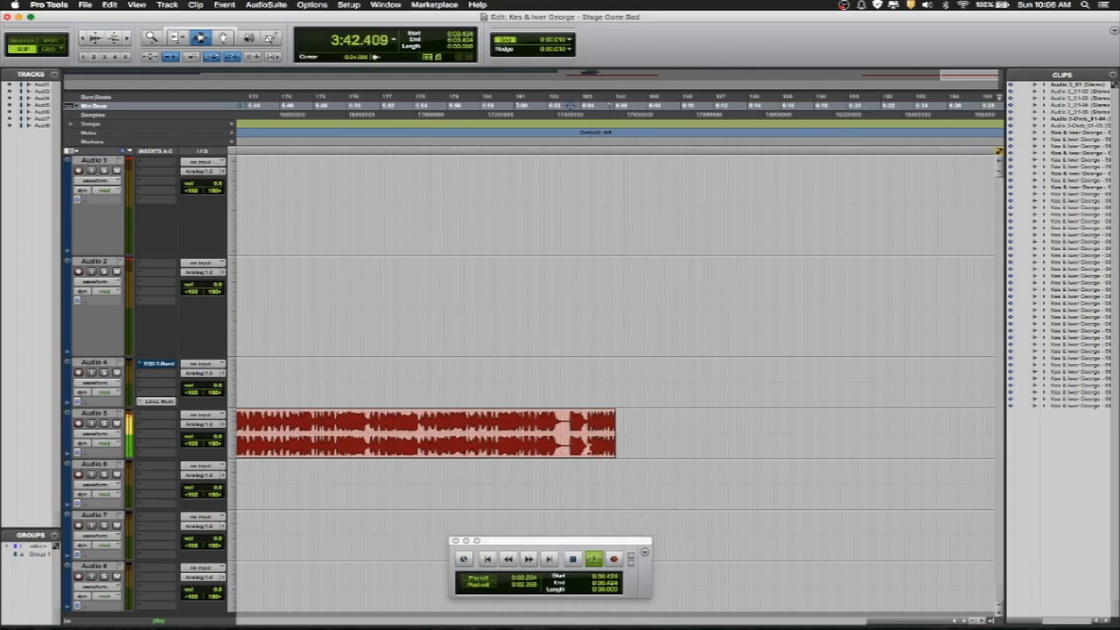
drag(570, 434, 587, 433)
key(super+c)
key(Down)
Play the outro to locate the spot and paste the copied sample on Audio 4 at 3:41.957.
click(543, 395)
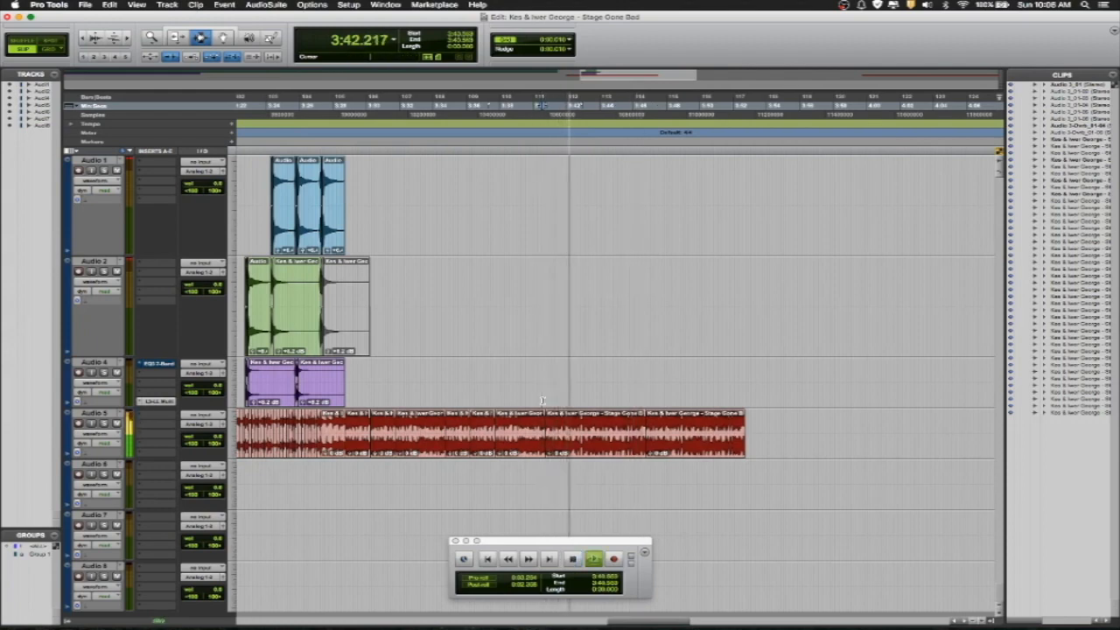
key(space)
key(space)
key(Down)
key(super+v)
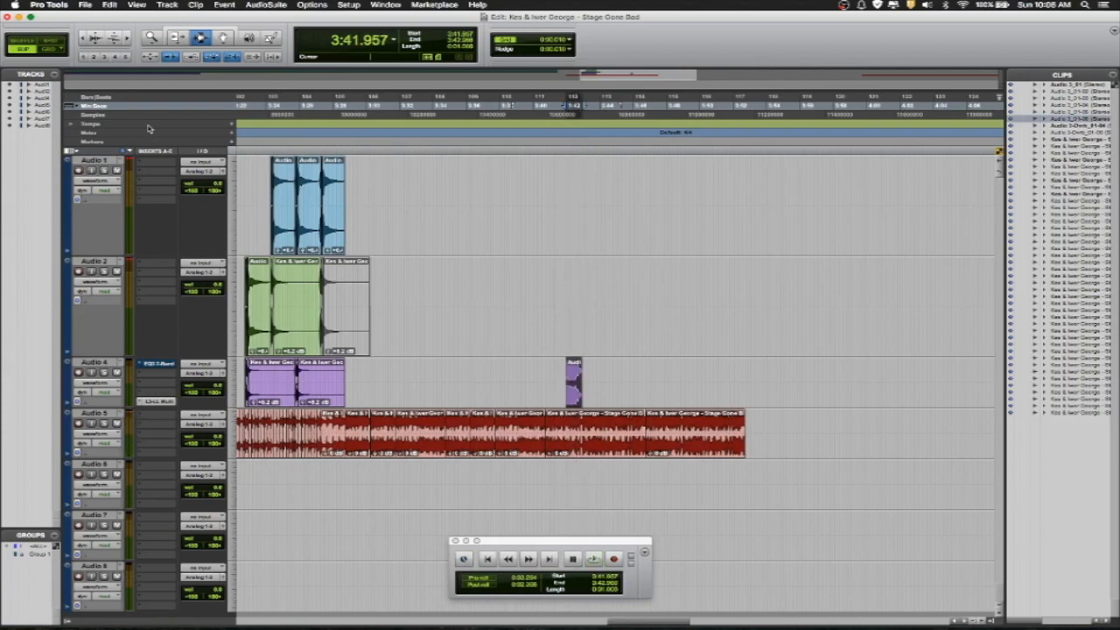
Check the pasted sample's timing against the Audio 5 loop and move it to start at 3:42.045 on Audio 4.
click(129, 39)
click(129, 38)
click(130, 39)
click(129, 38)
click(129, 39)
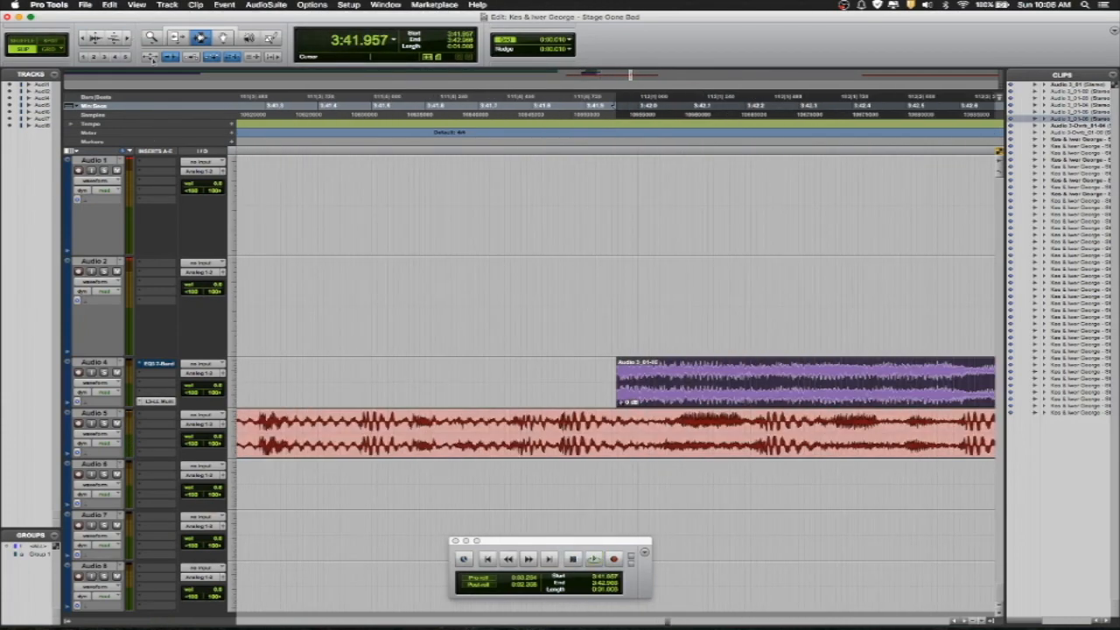
click(392, 433)
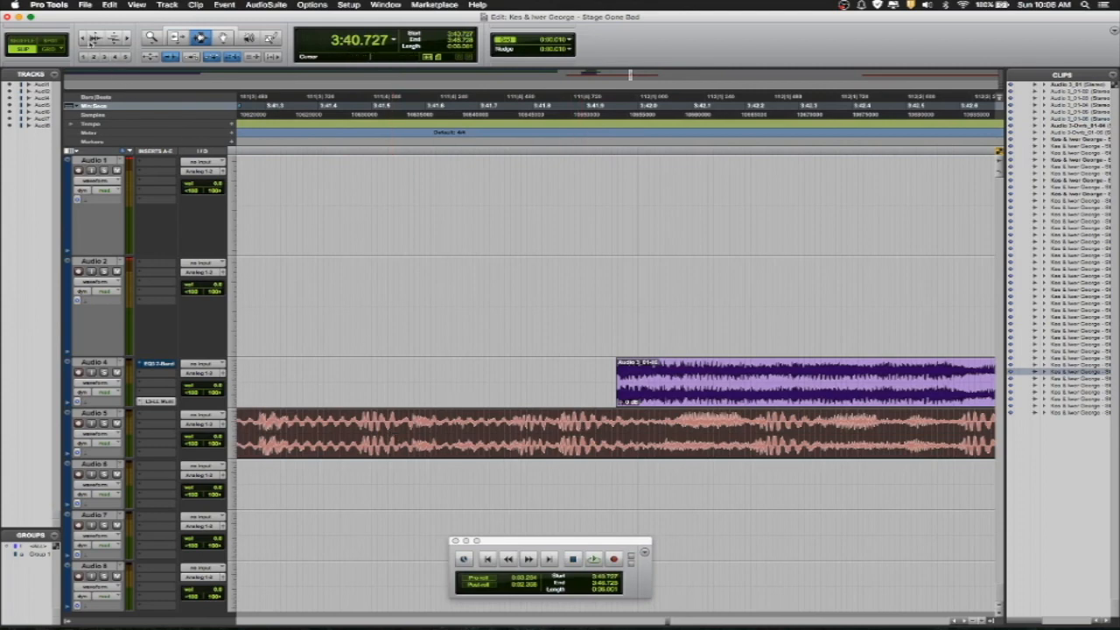
key(space)
key(space)
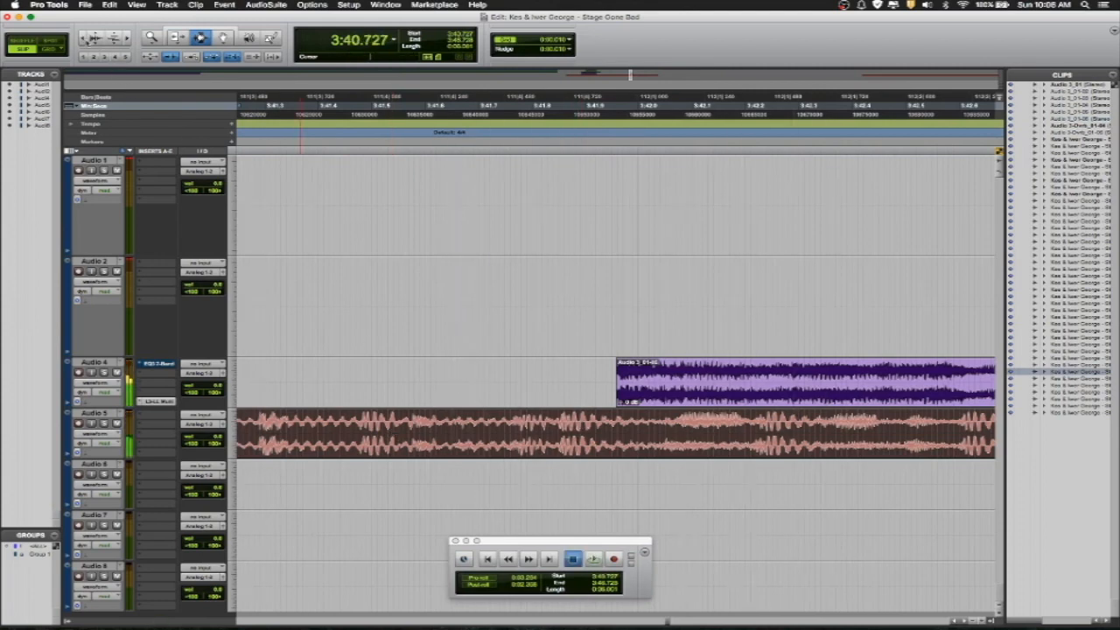
click(578, 382)
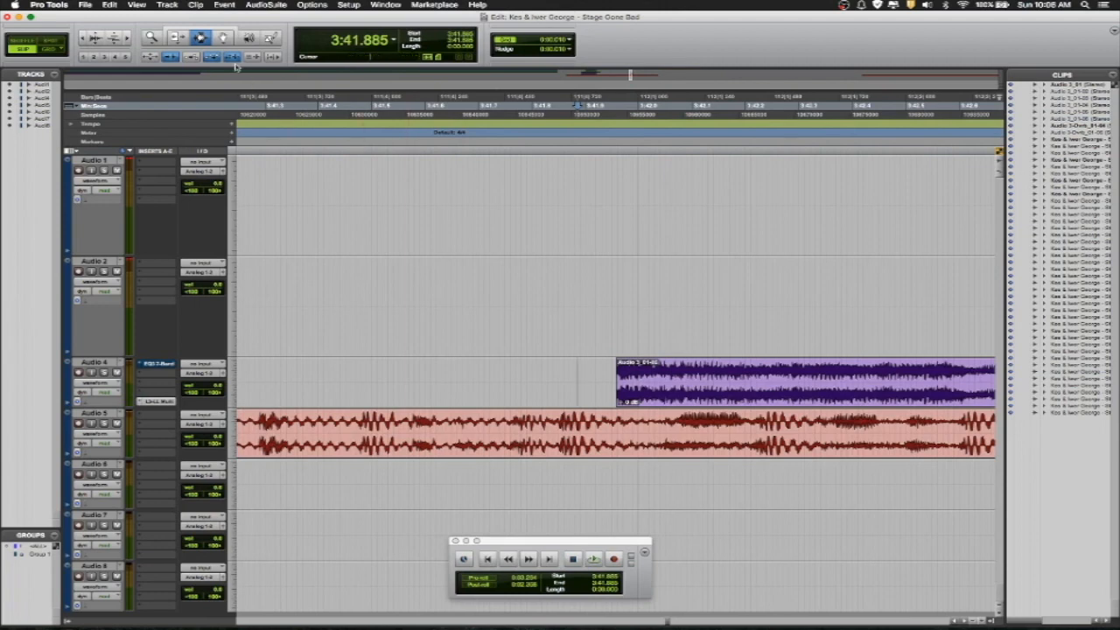
key(F8)
drag(638, 382, 684, 382)
click(200, 38)
key(super+bracketleft)
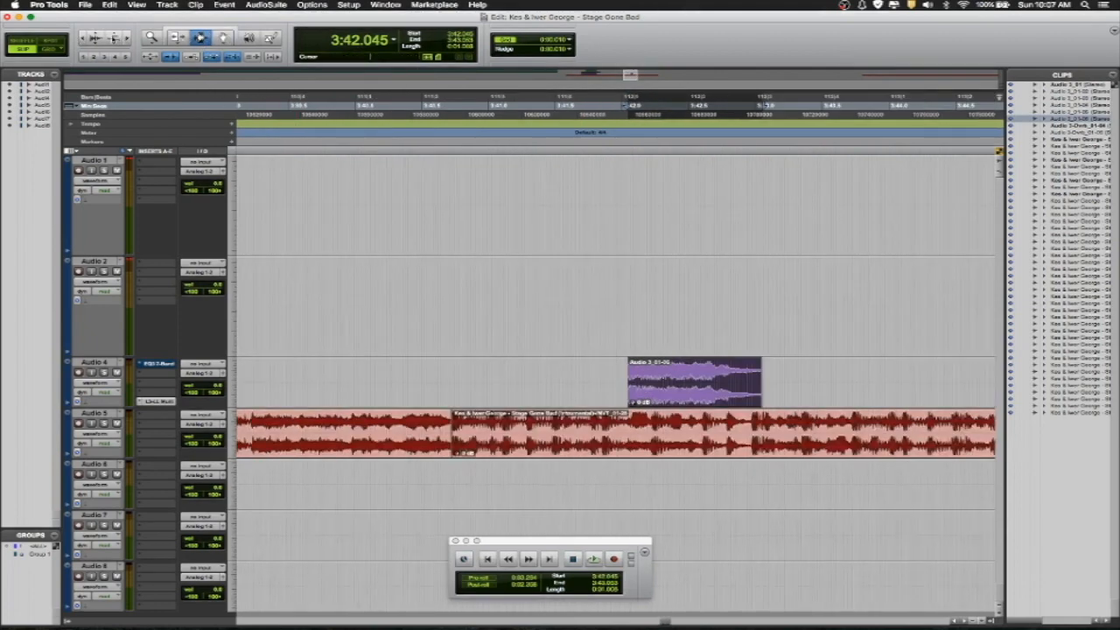
Play from 3:39.229 to check the moved sample's timing, and select the sample clip on Audio 4.
key(super+bracketleft)
click(433, 354)
key(space)
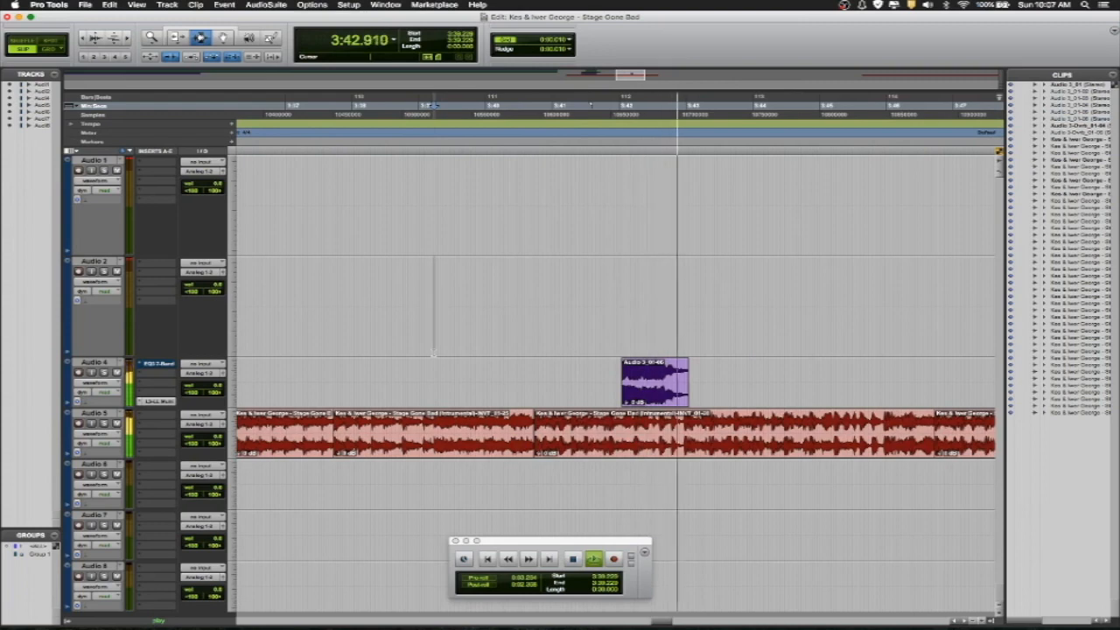
key(space)
click(673, 394)
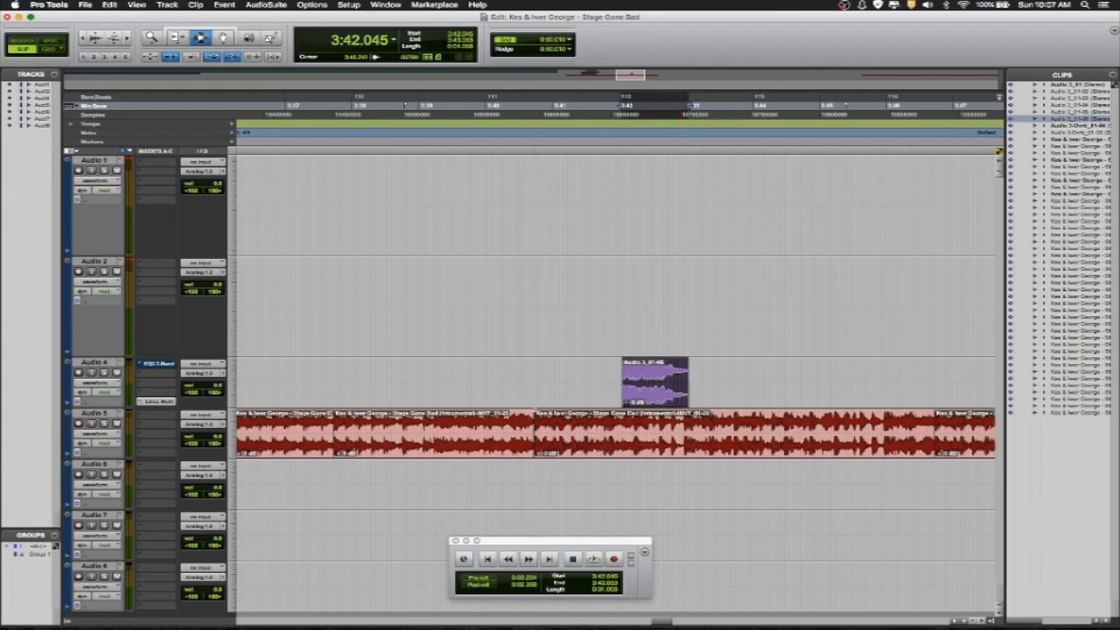
Play from 3:40.685 to find the next cue and paste a second copy of the sample on Audio 4 at 3:44.979.
click(530, 395)
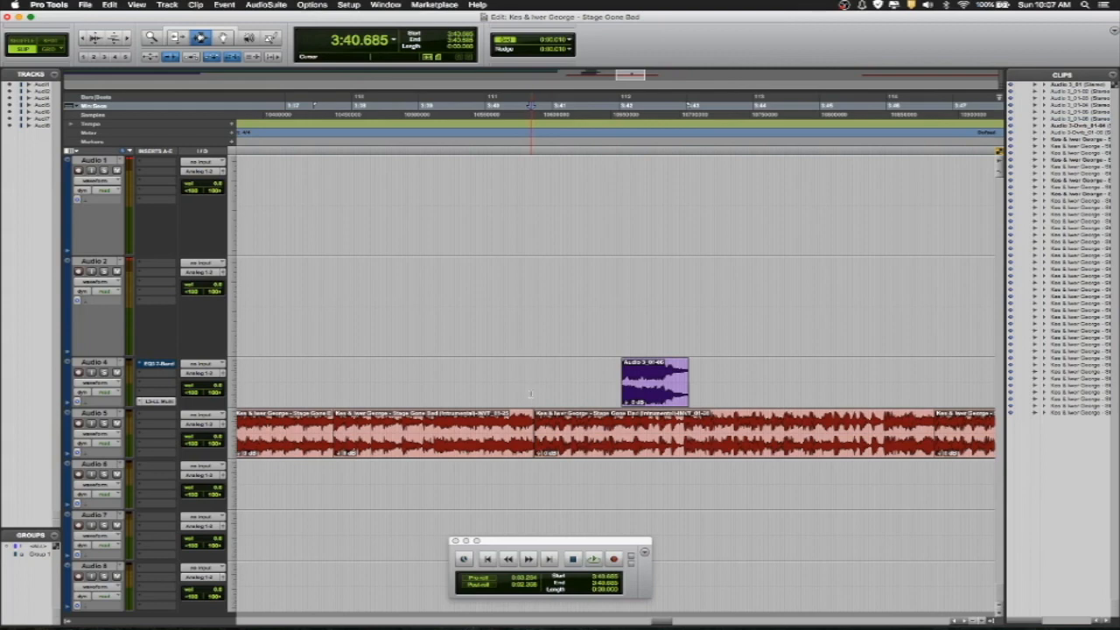
key(space)
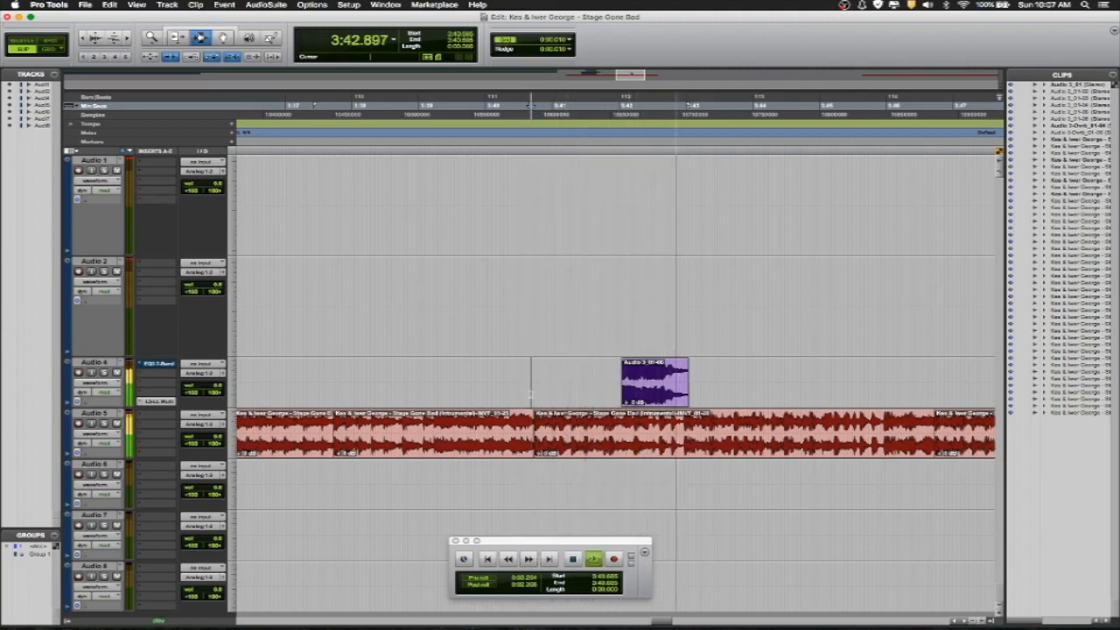
key(Down)
key(super+v)
key(space)
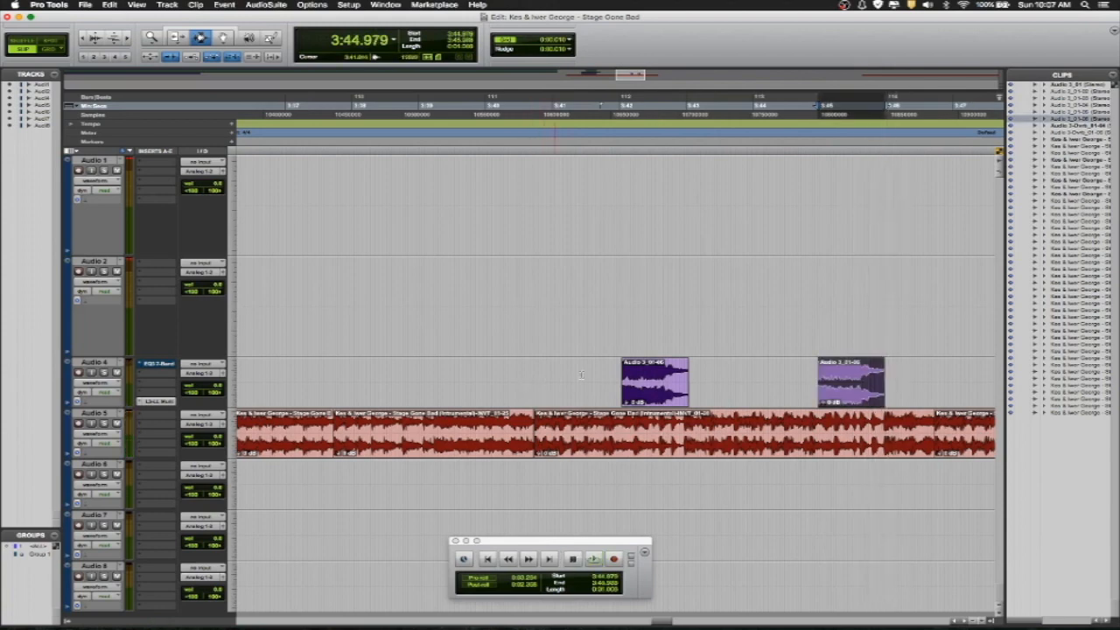
Check the second sample's timing against the Audio 5 loop and move it to start at 3:45.039.
click(742, 394)
key(space)
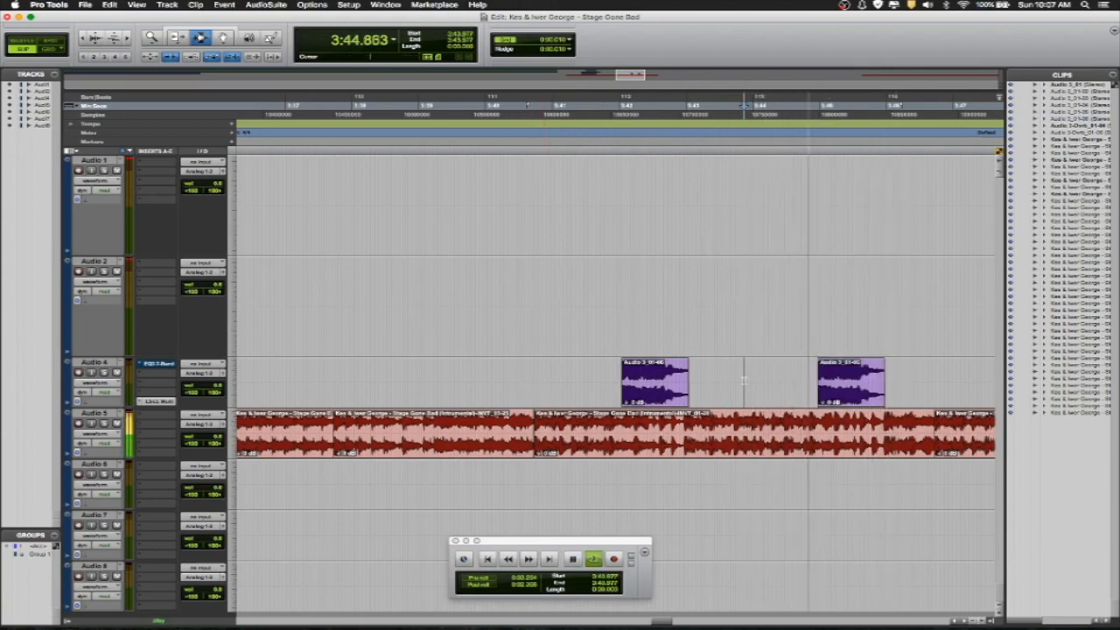
key(space)
click(847, 385)
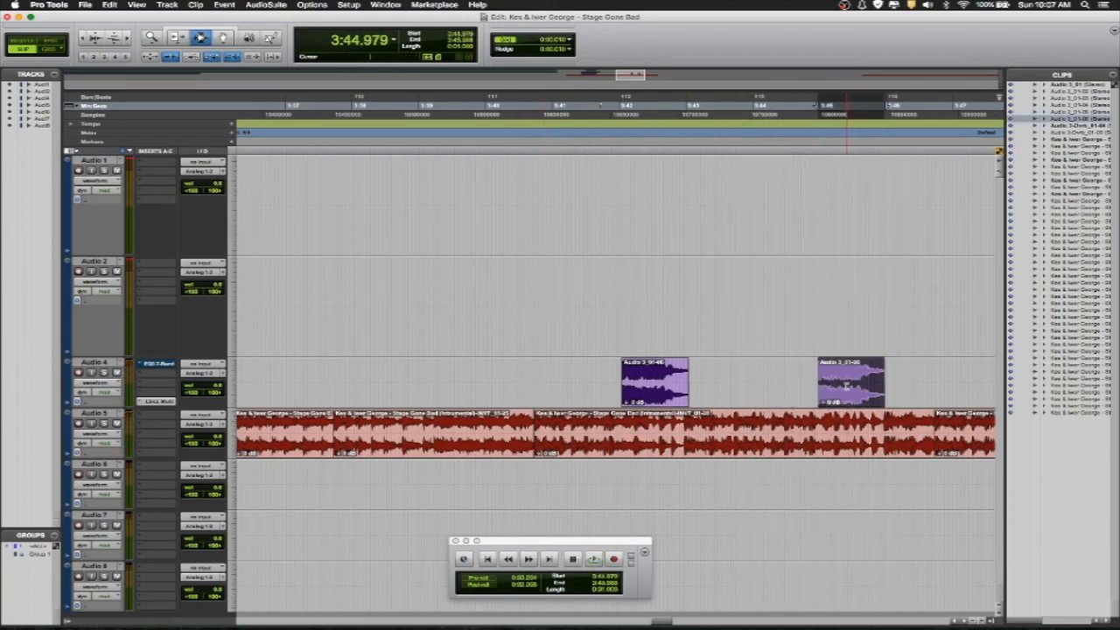
drag(847, 385, 849, 385)
click(767, 411)
key(space)
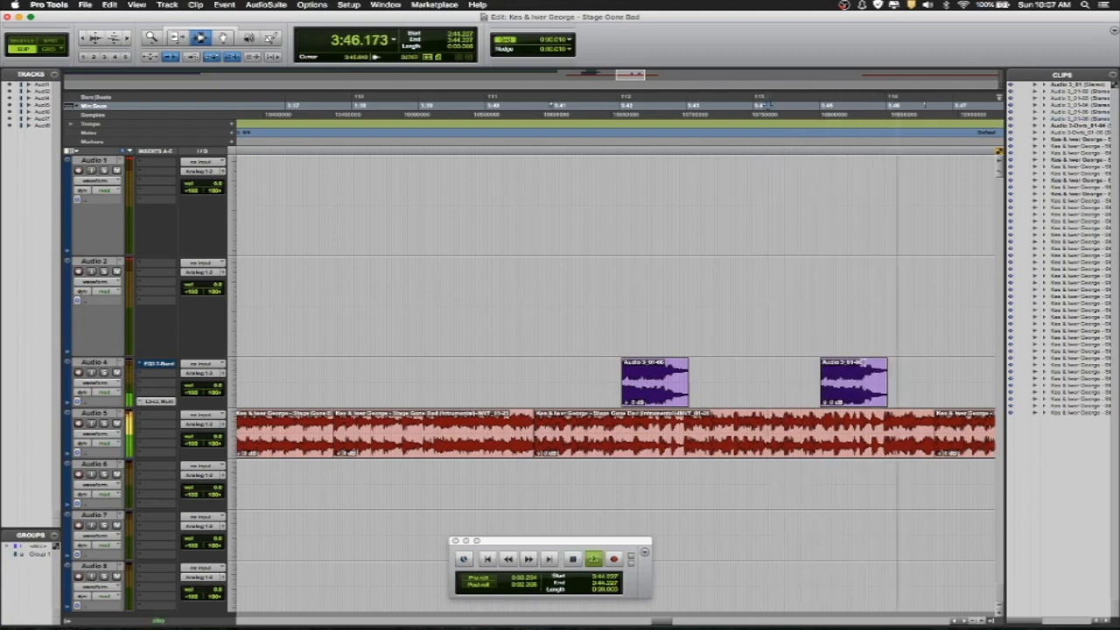
click(853, 383)
drag(854, 383, 854, 383)
key(space)
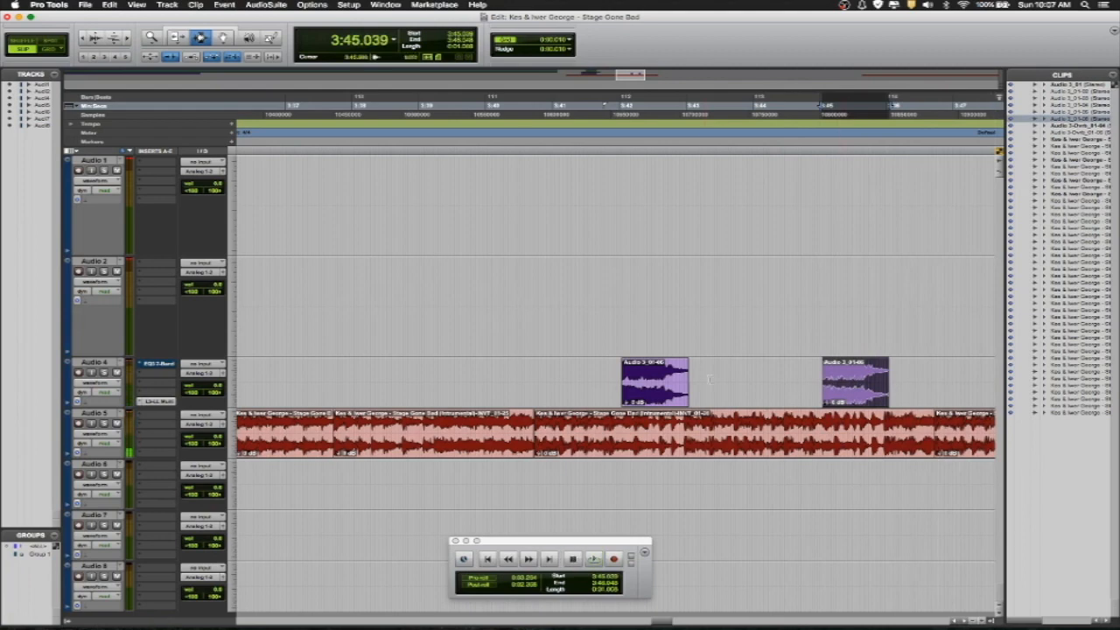
Select from the first Audio 4 sample up to the start of the second one and open the EchoBoy AudioSuite delay.
double_click(650, 374)
shift+click(942, 380)
scroll(942, 379, right, 1)
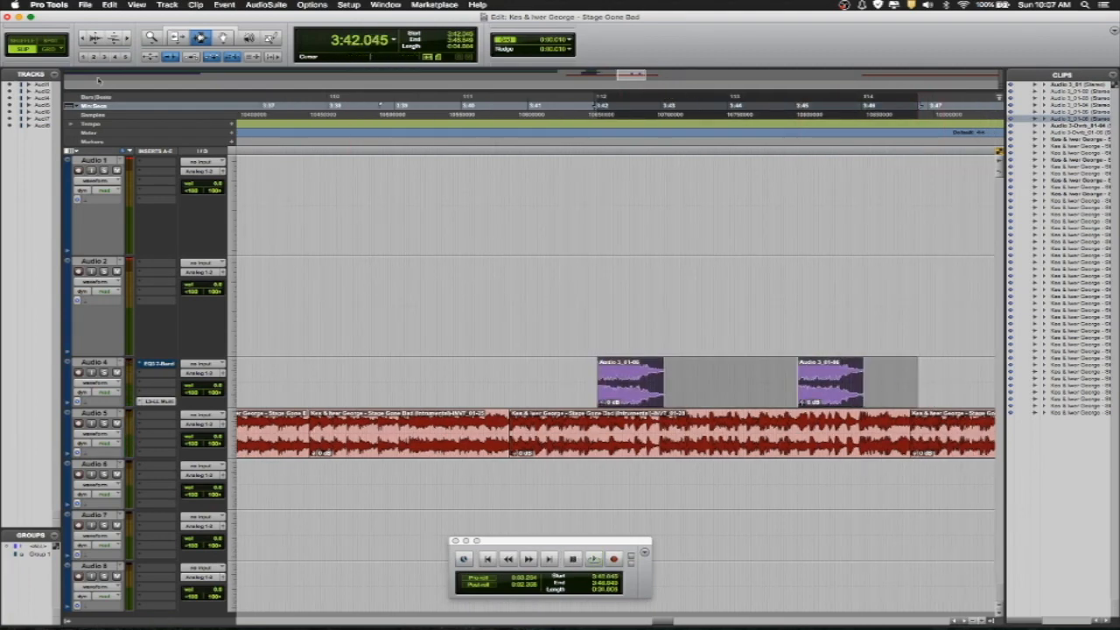
key(r)
key(r)
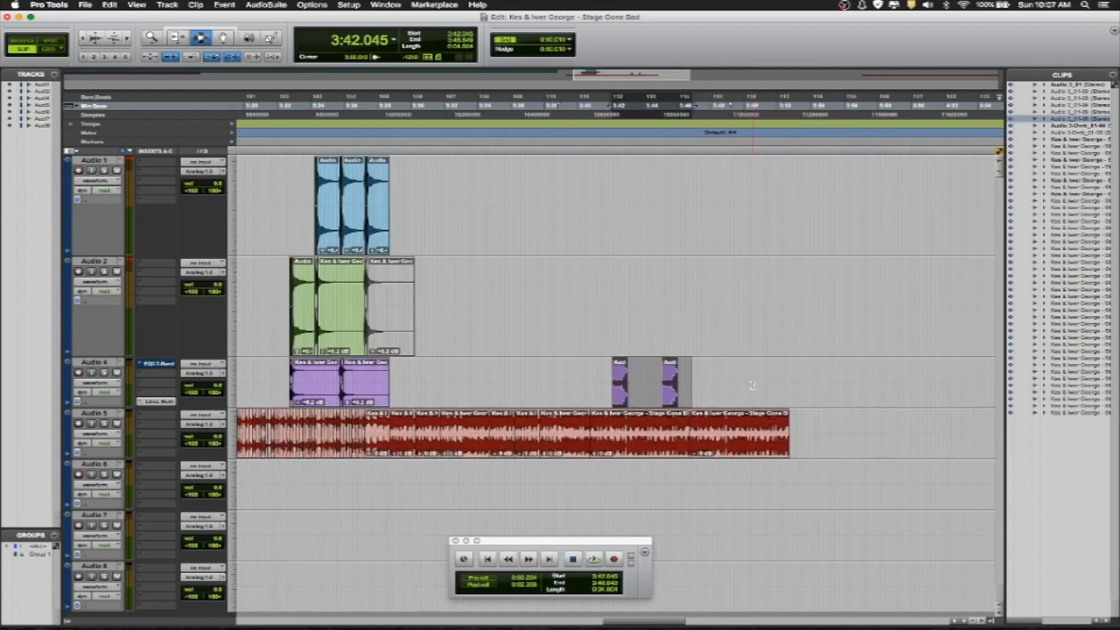
click(619, 374)
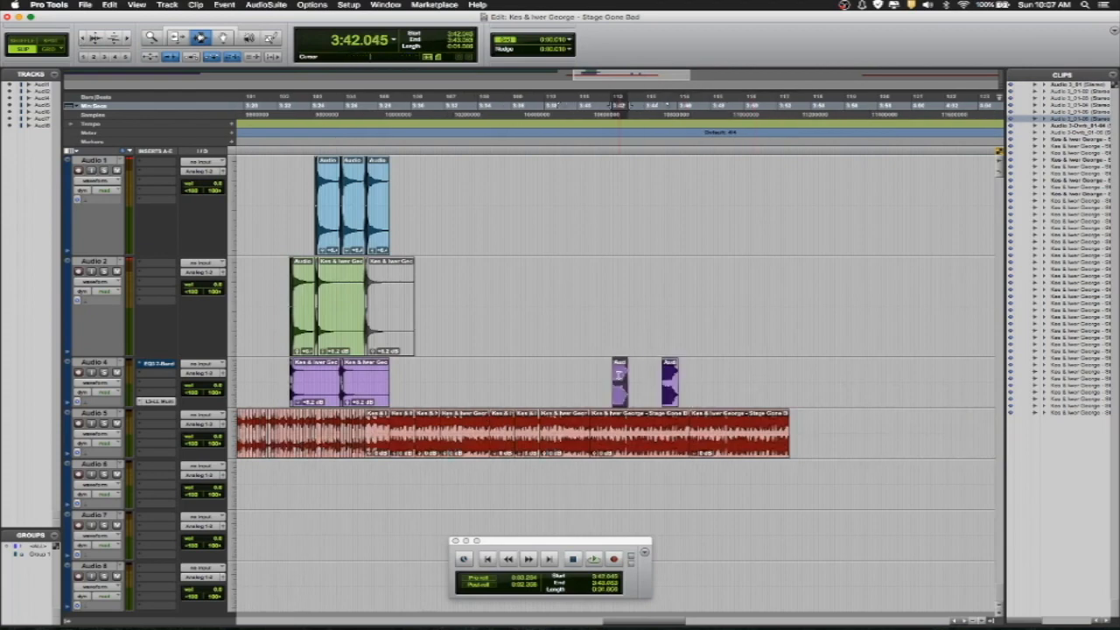
key(shift+Tab)
click(312, 5)
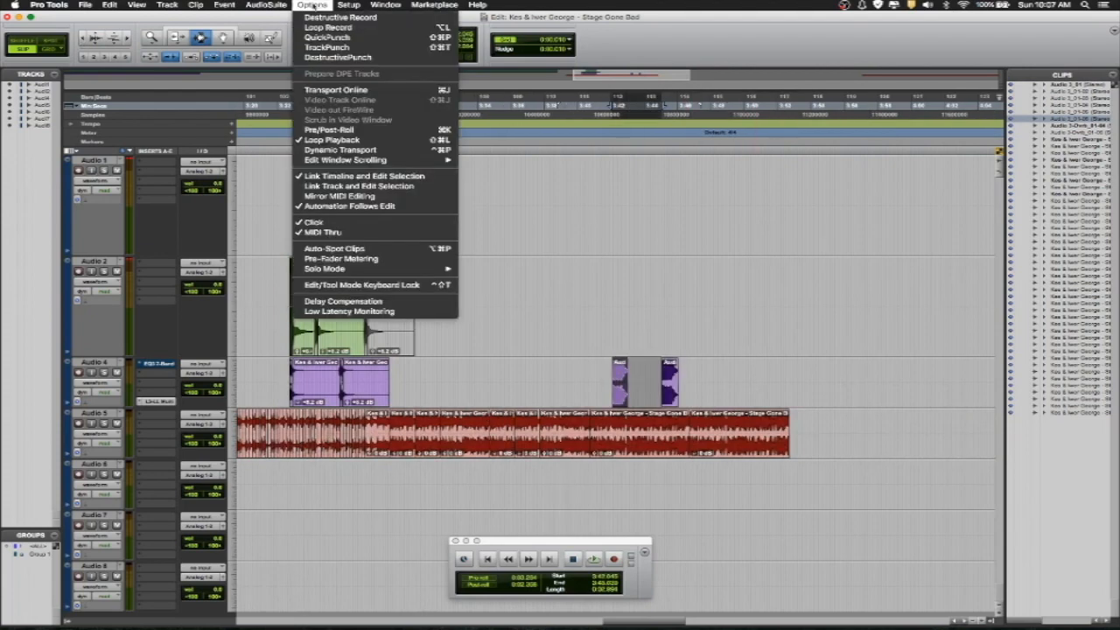
mouse_move(266, 5)
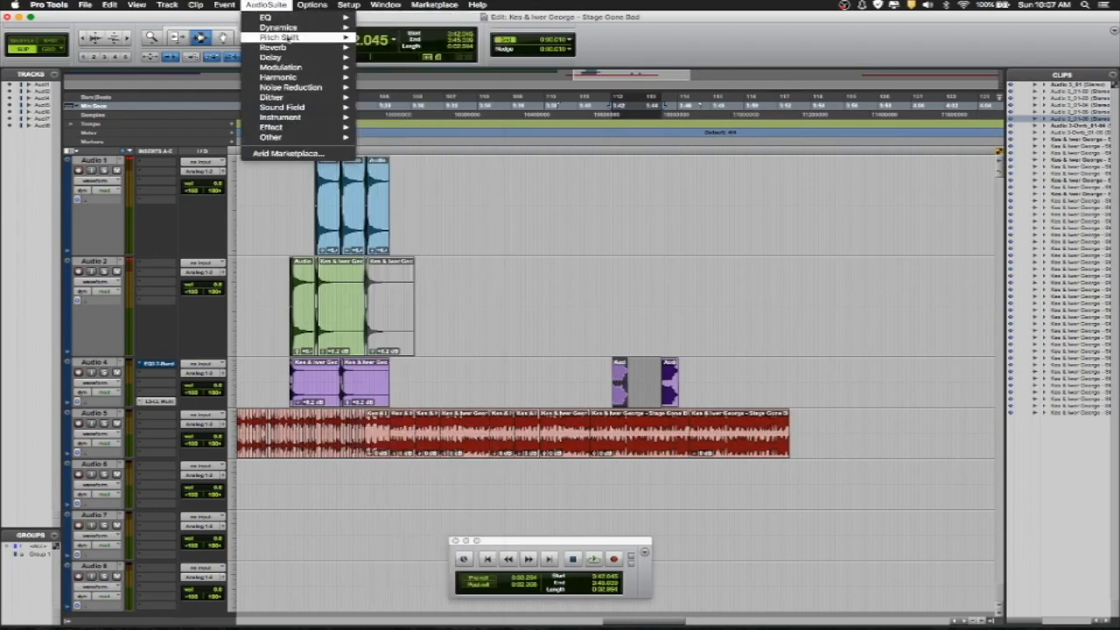
mouse_move(288, 48)
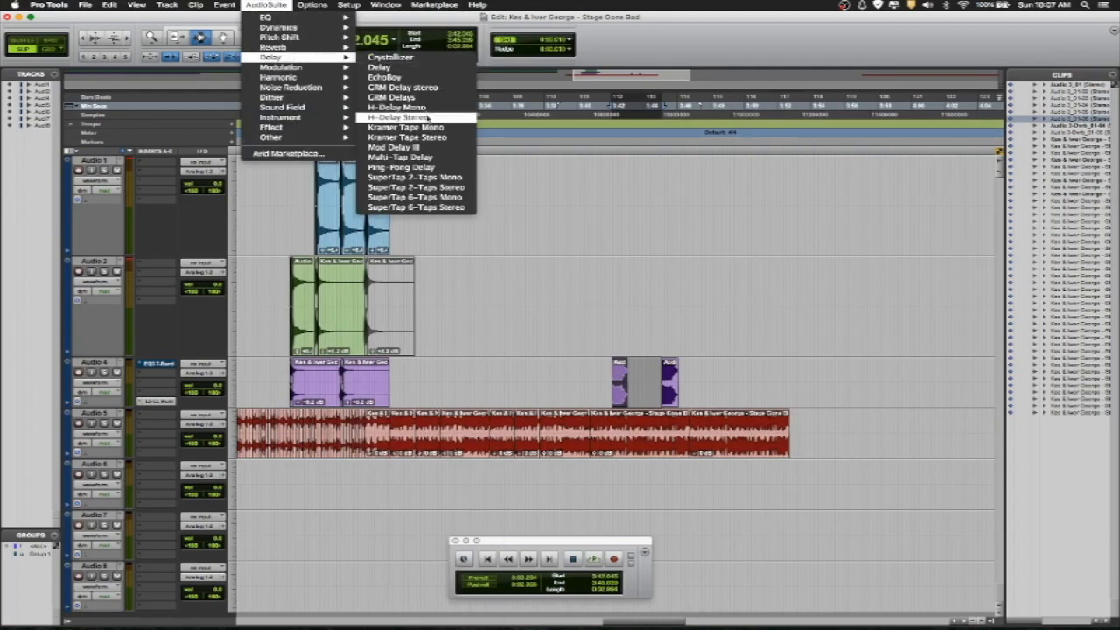
click(423, 87)
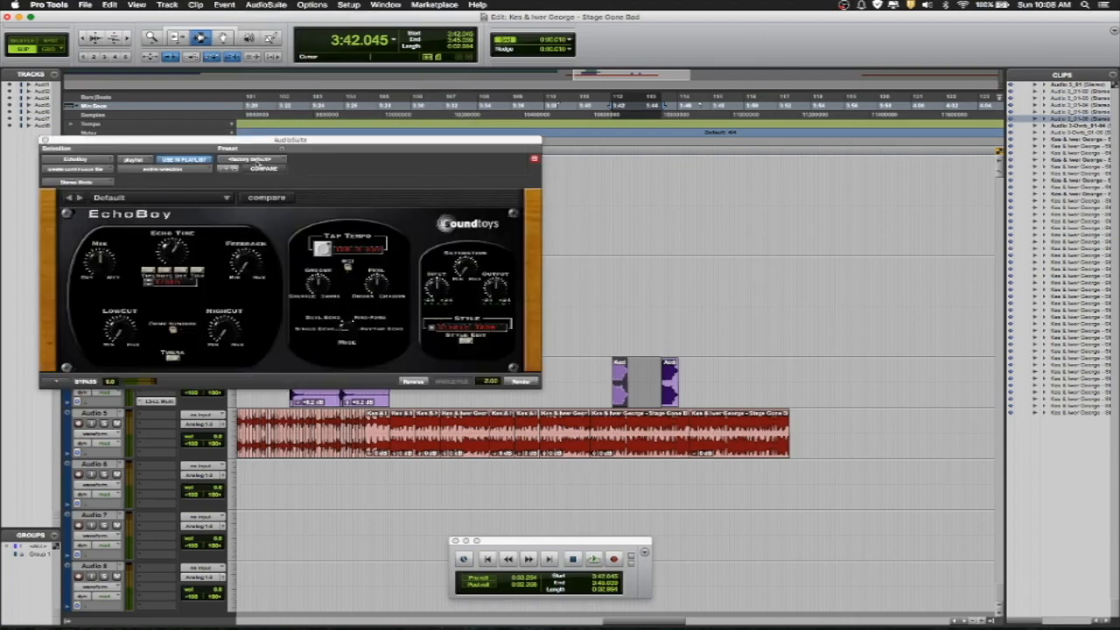
Preview EchoBoy presets on the selected sample and load the rhythm echo preset.
click(257, 164)
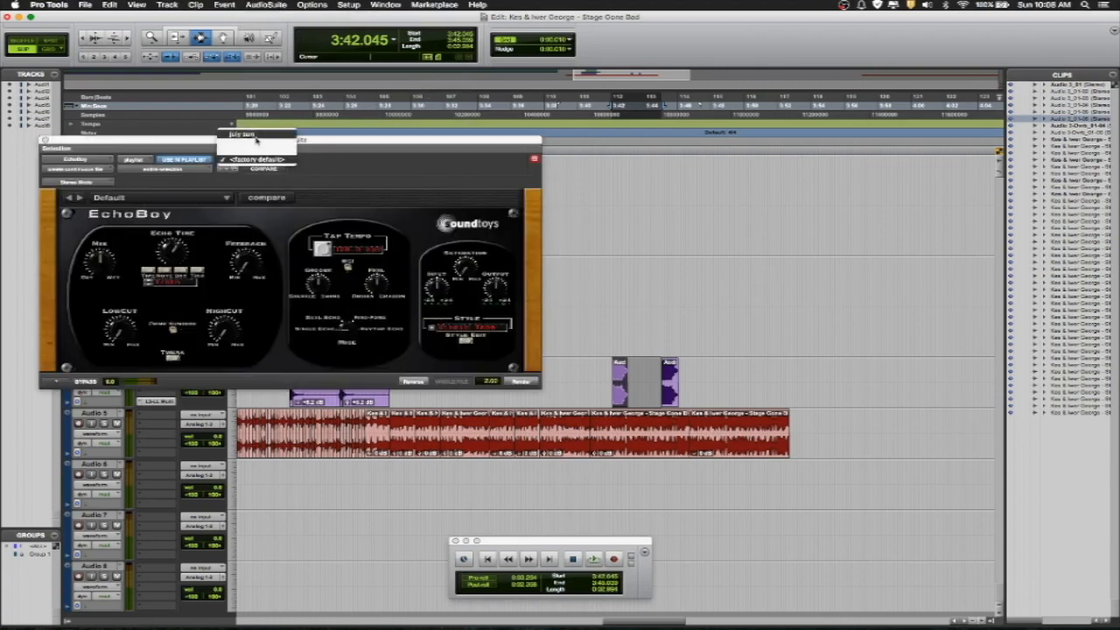
click(256, 143)
click(58, 382)
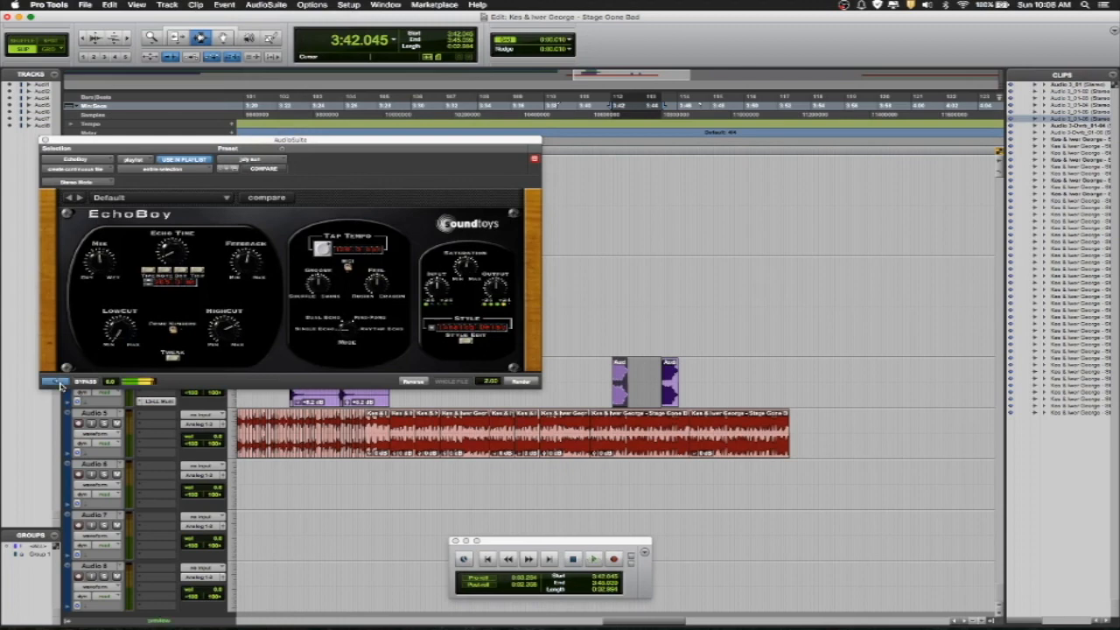
click(251, 159)
click(261, 168)
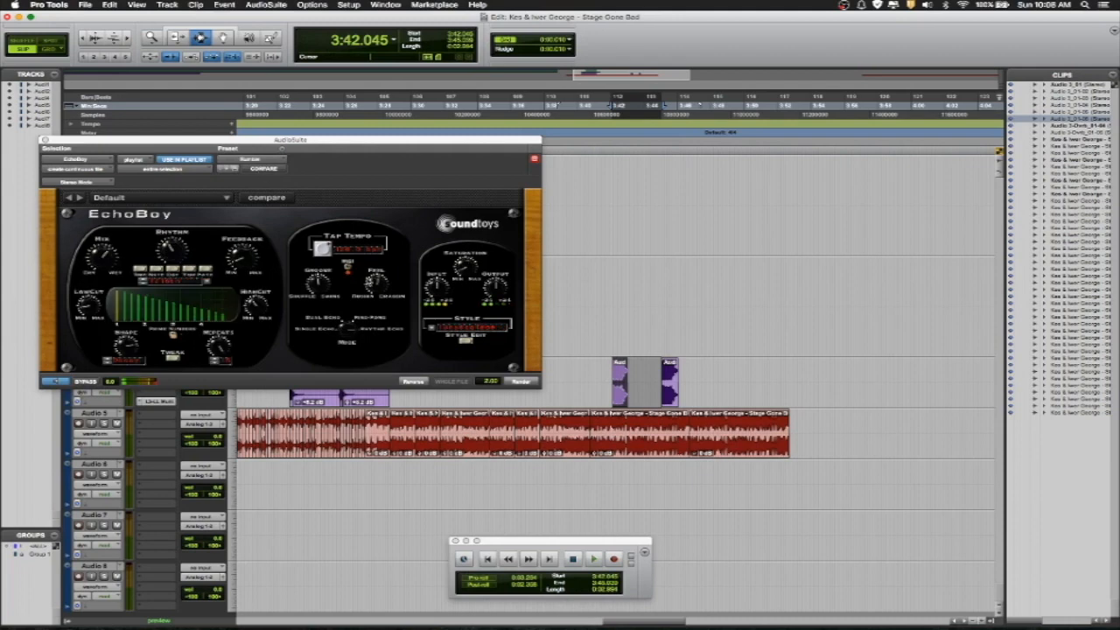
Extend the Audio 4 selection past both samples, try rendering EchoBoy over it, play it back and undo the render.
click(523, 382)
drag(731, 391, 761, 393)
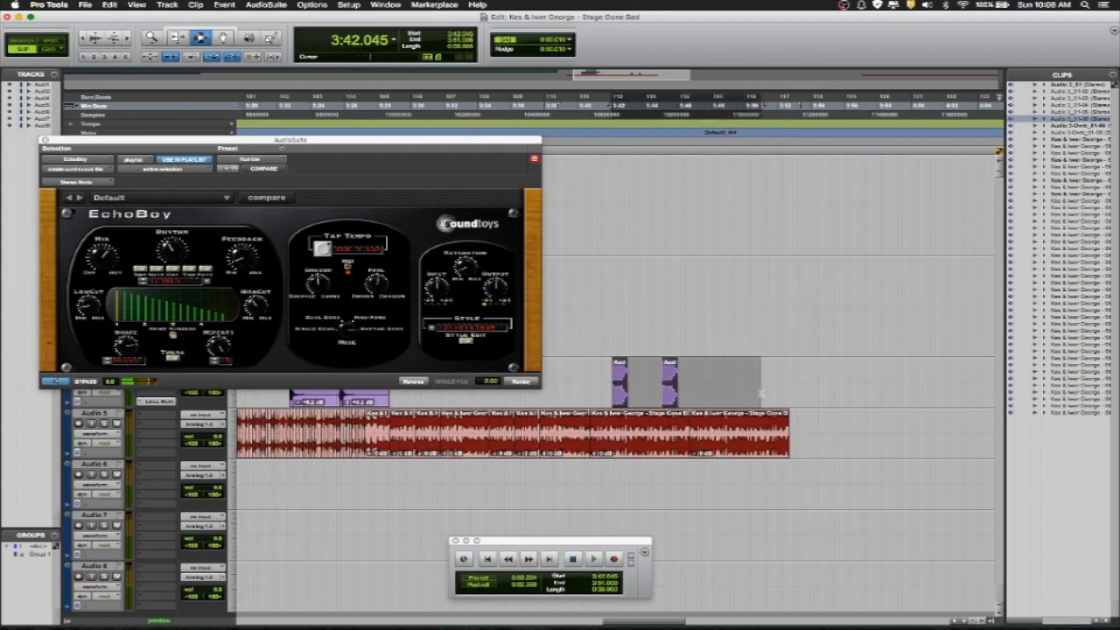
click(522, 383)
key(space)
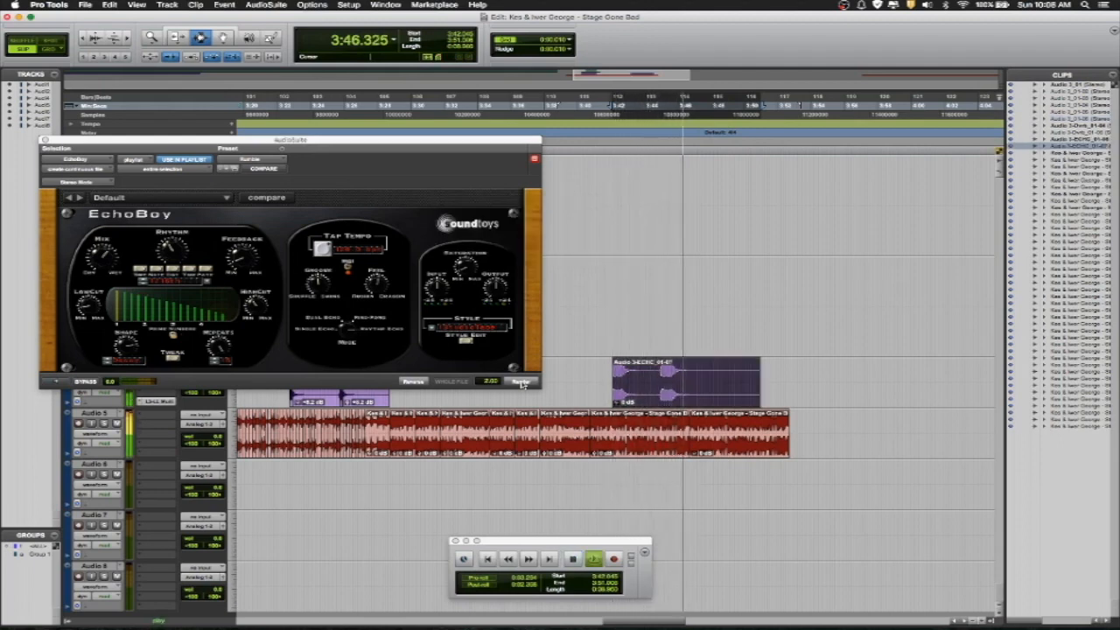
key(super+z)
key(space)
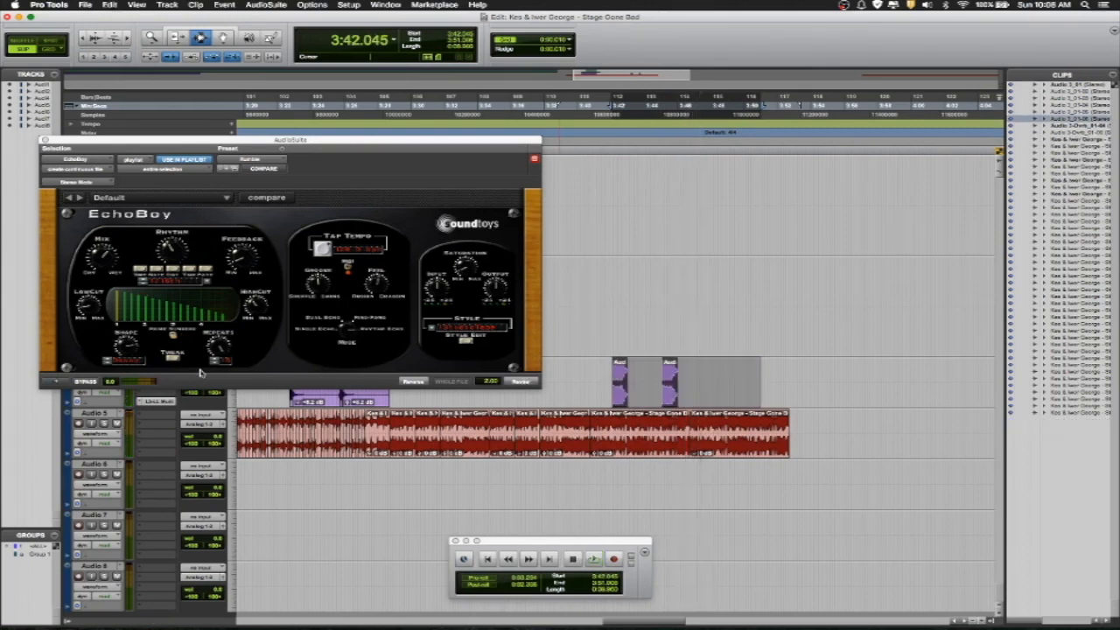
Fine-tune the EchoBoy echo settings while previewing the selected samples.
click(57, 385)
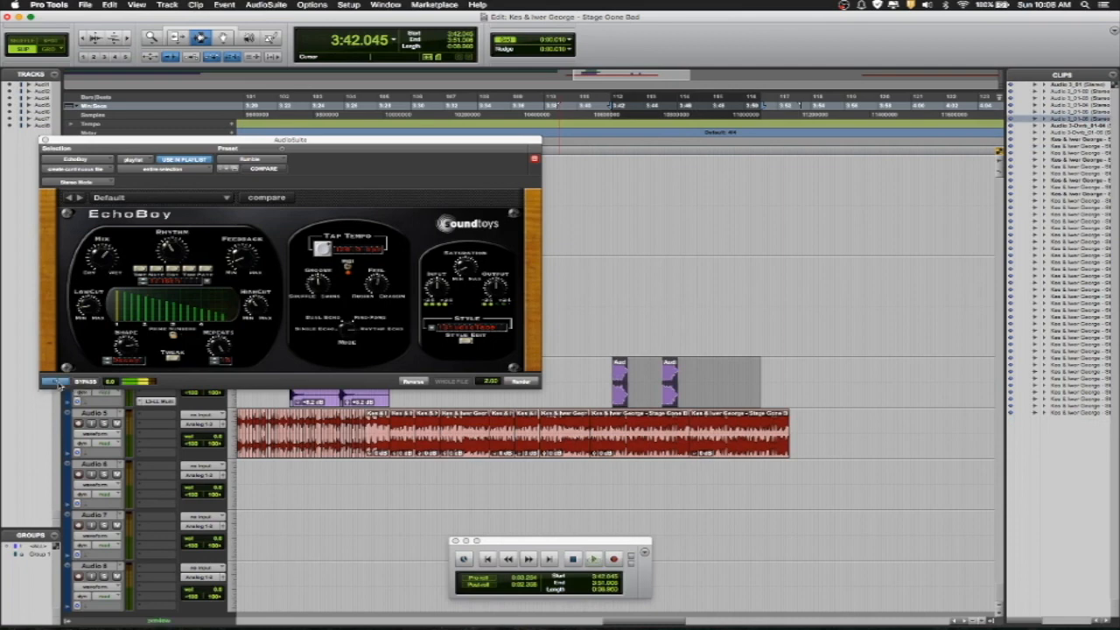
drag(102, 256, 98, 254)
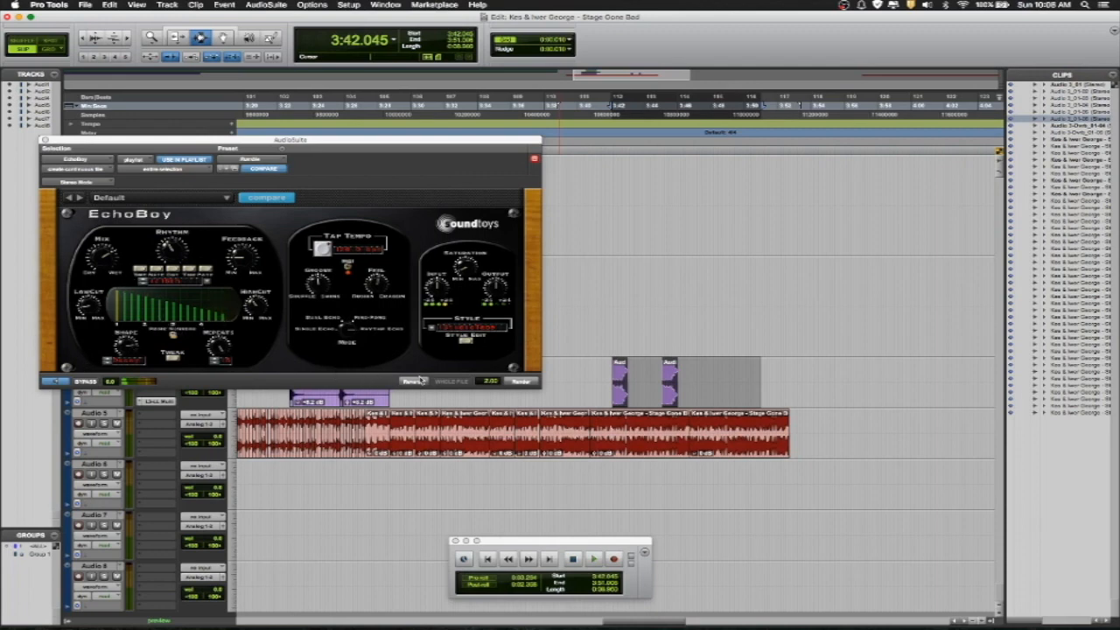
Try the adjusted EchoBoy render on the two Audio 4 samples, play it, undo the render and select the first sample.
click(520, 382)
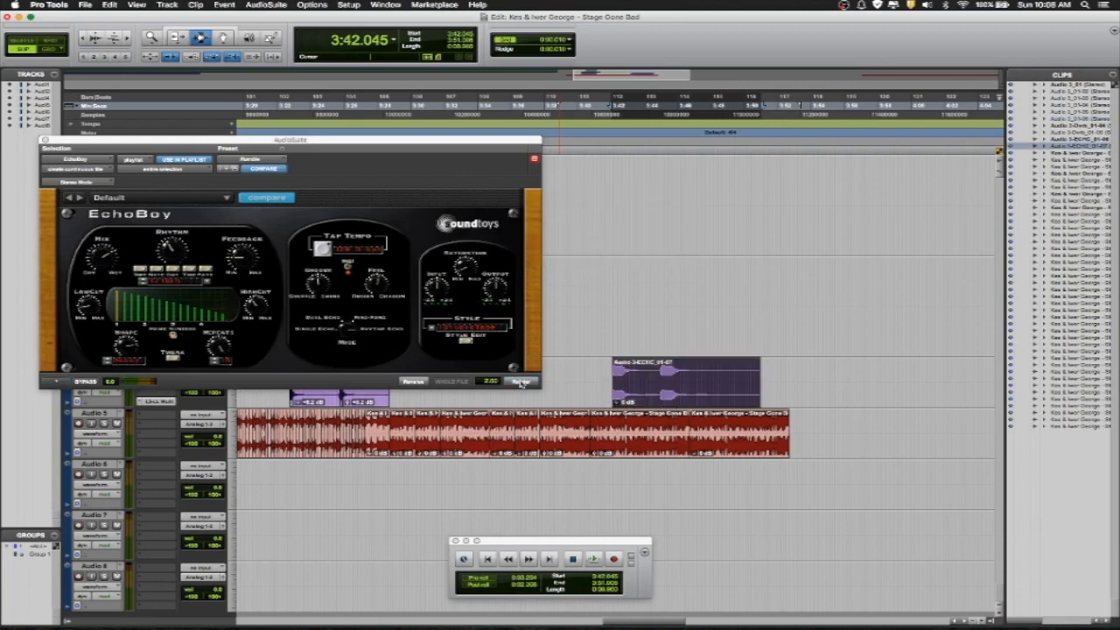
key(space)
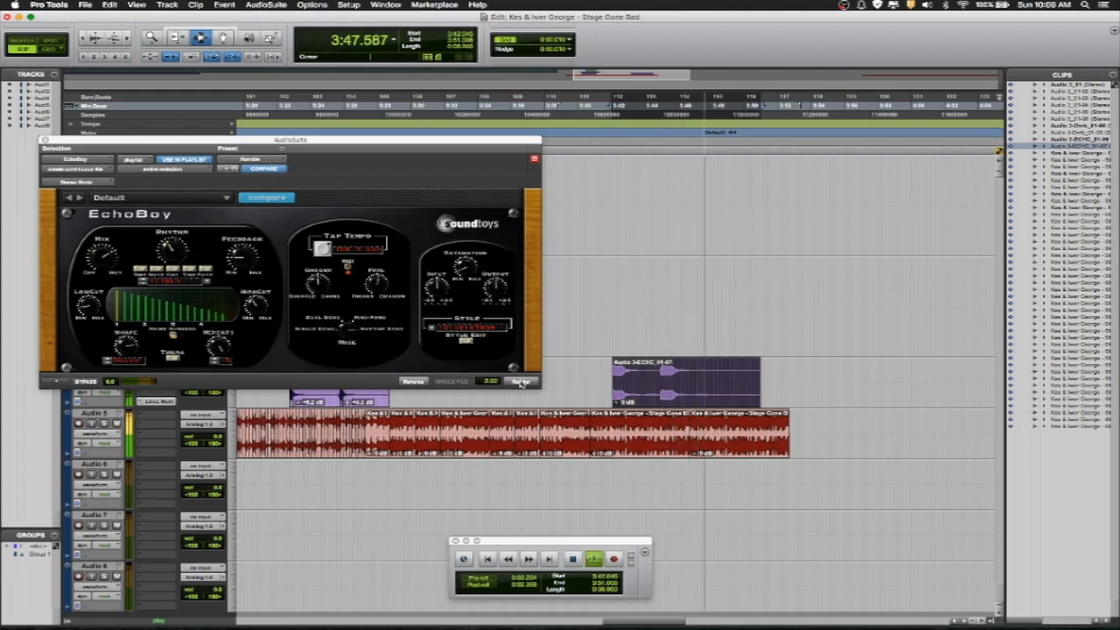
key(space)
click(521, 383)
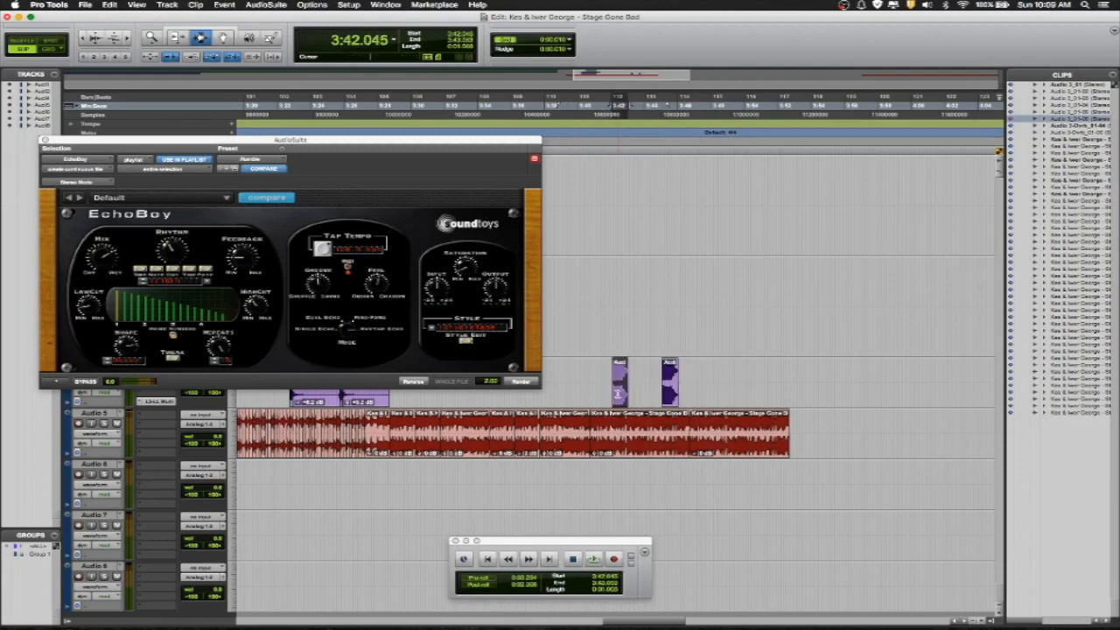
Duplicate the first Audio 4 sample with its trailing gap so copies start at 3:45.039, 3:48.034, 3:51.029 and 3:54.023.
key(shift+Tab)
key(super+d)
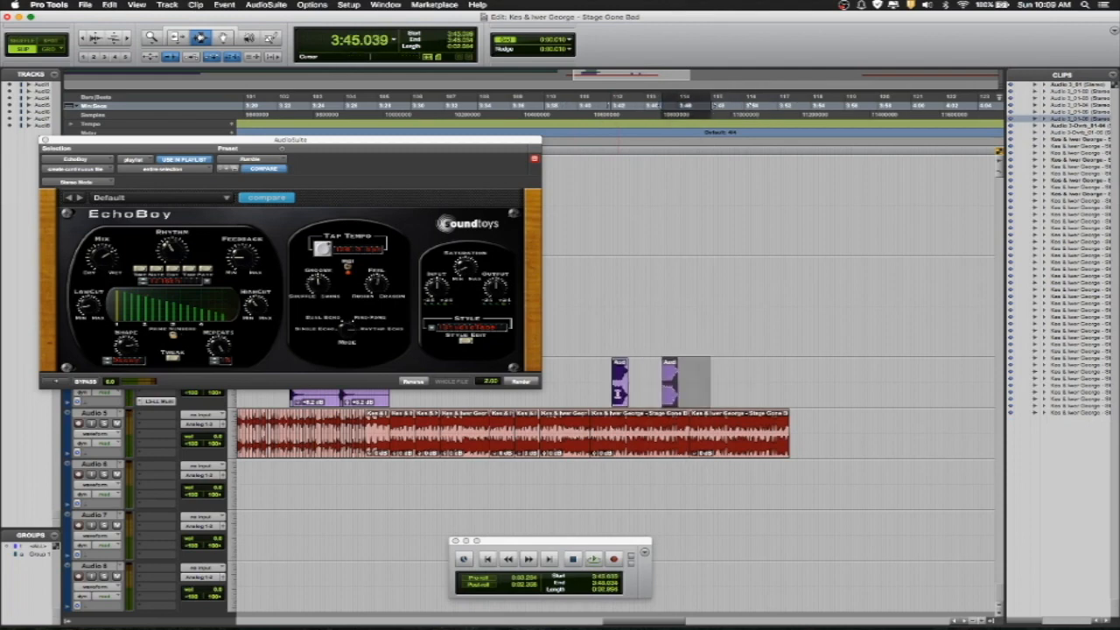
key(super+d)
key(super+d)
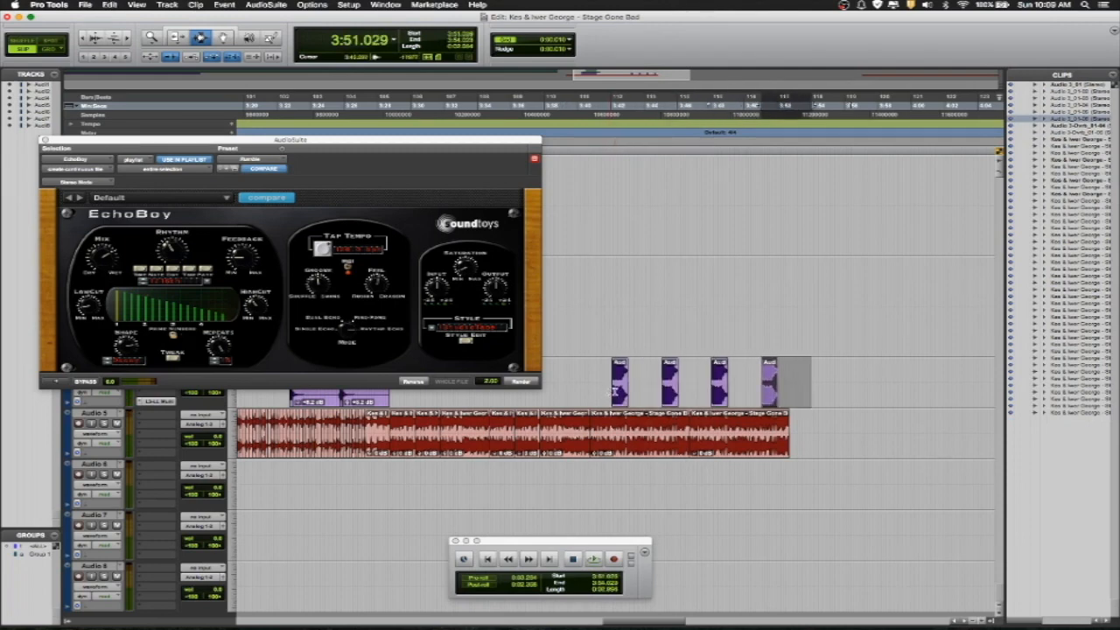
click(621, 387)
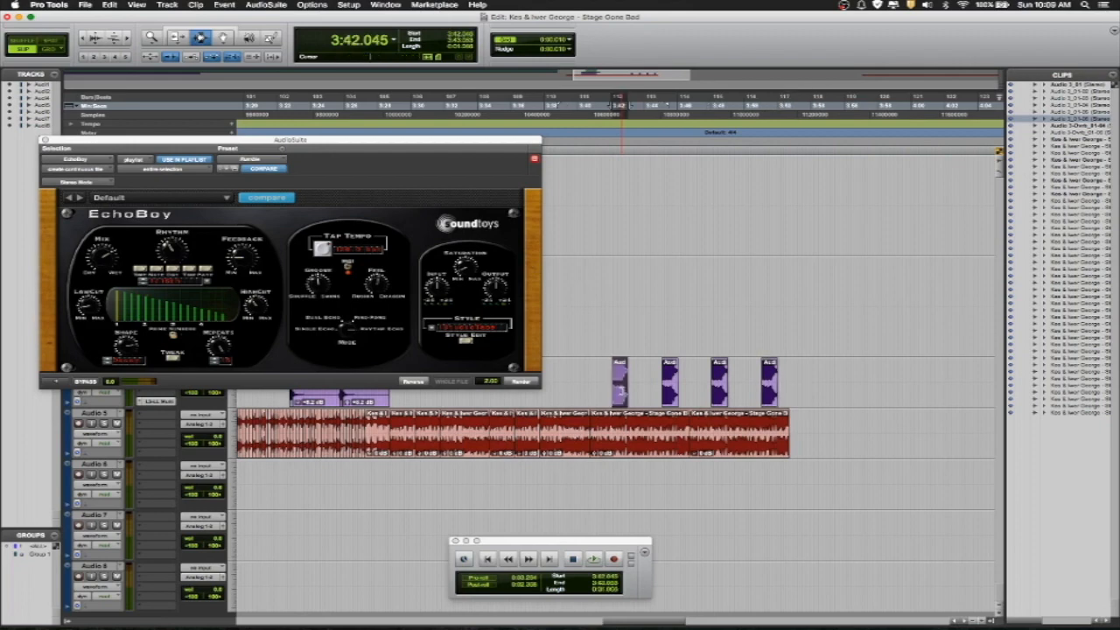
shift+click(775, 392)
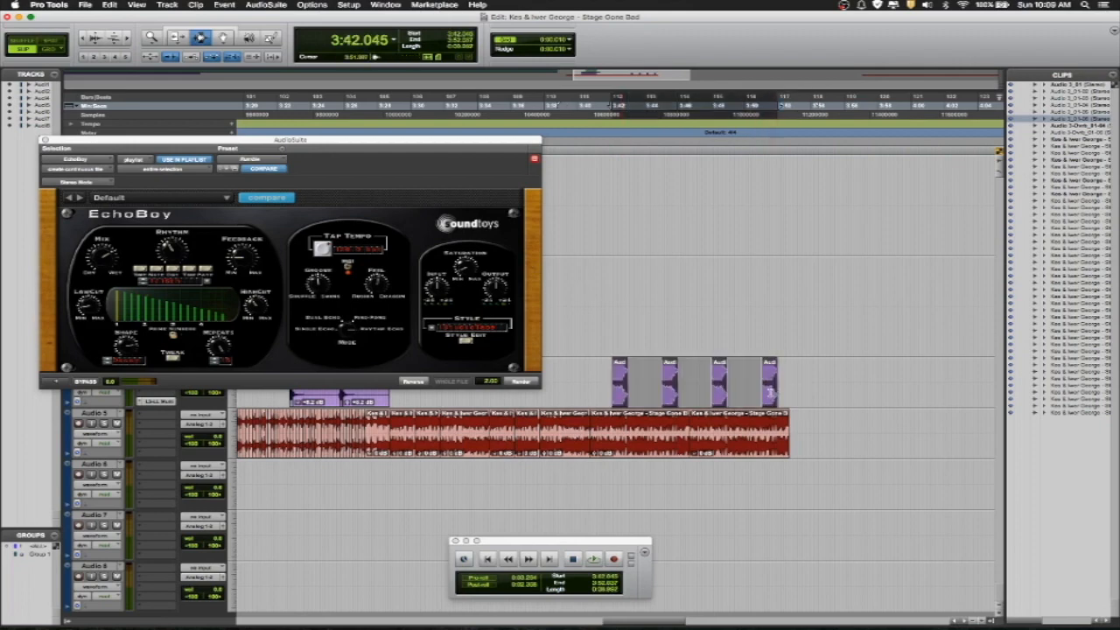
double_click(770, 393)
key(super+z)
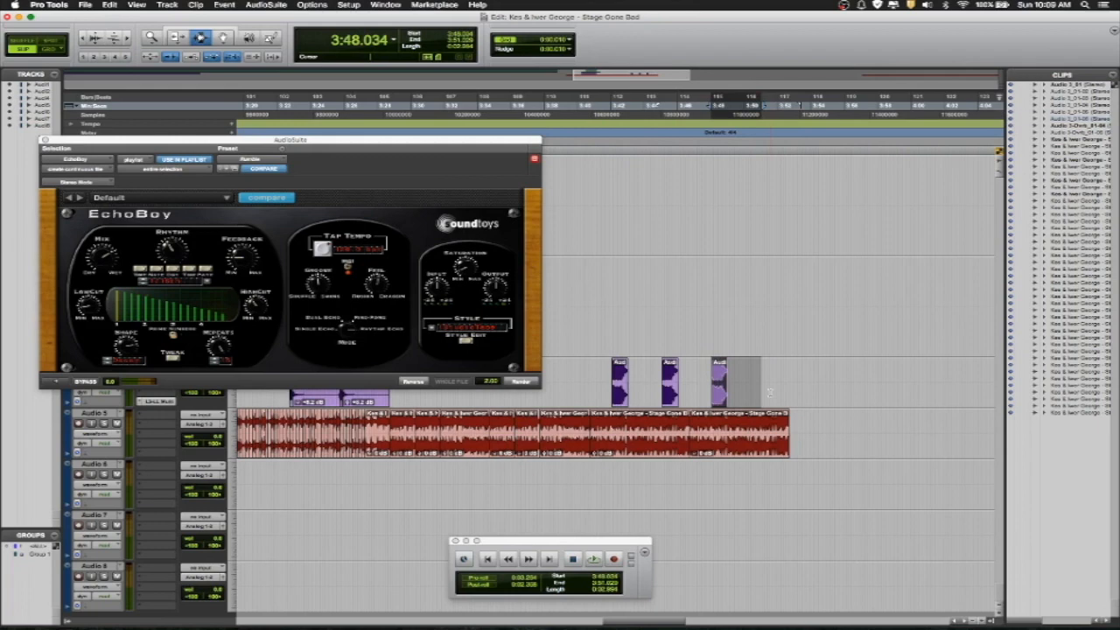
key(super+d)
key(super+d)
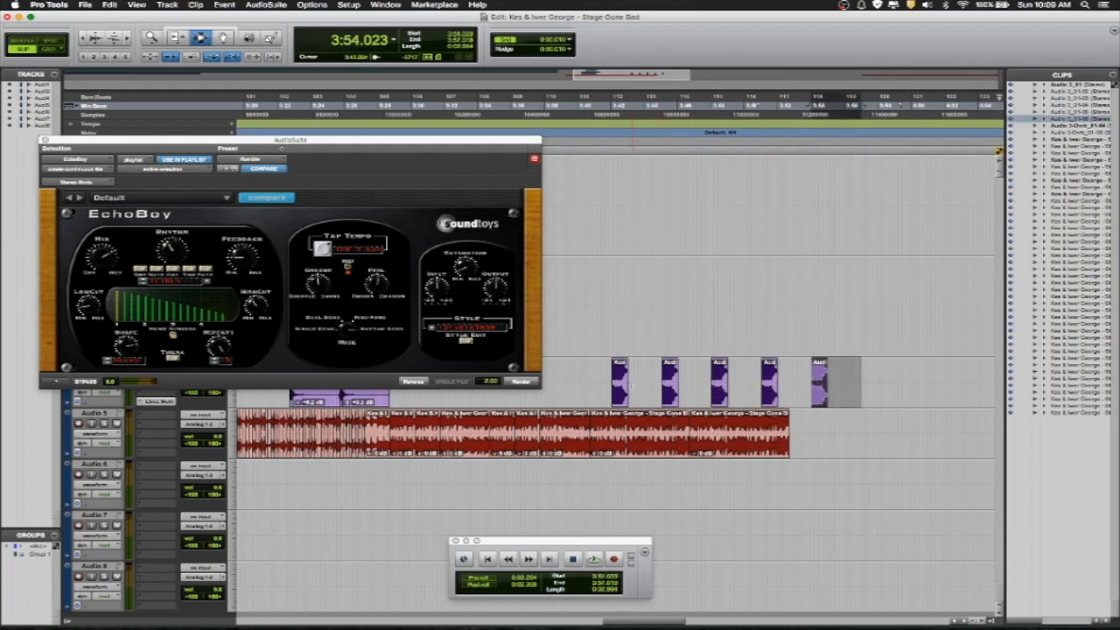
Render EchoBoy over the first four Audio 4 samples from 3:42.045 to 3:54.023 and play the result, then replay from 3:24.464.
double_click(612, 388)
double_click(620, 388)
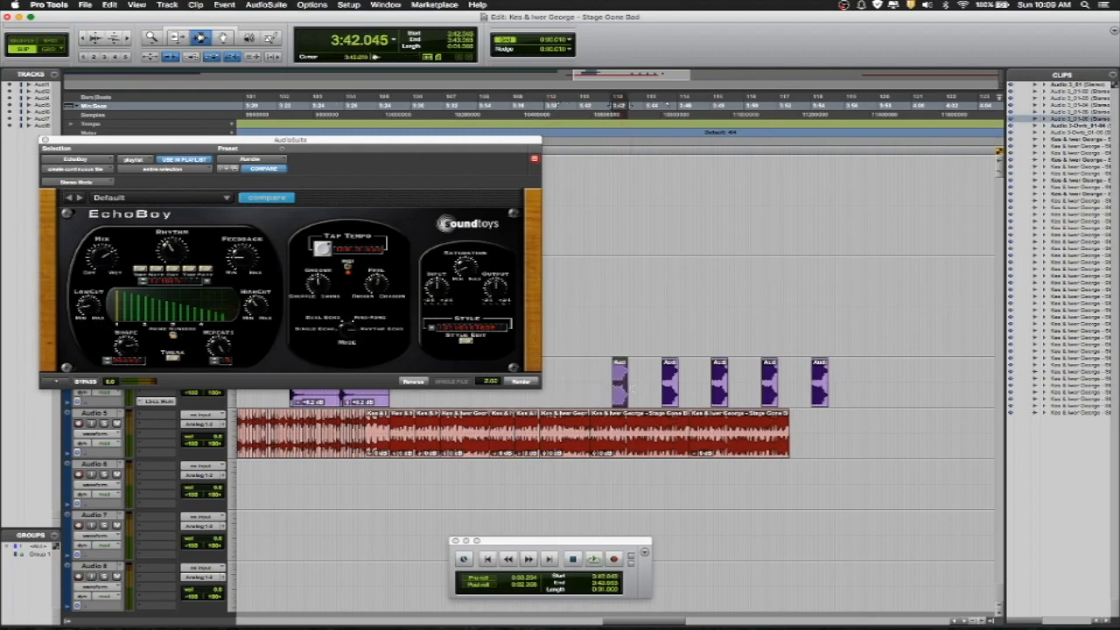
shift+click(804, 383)
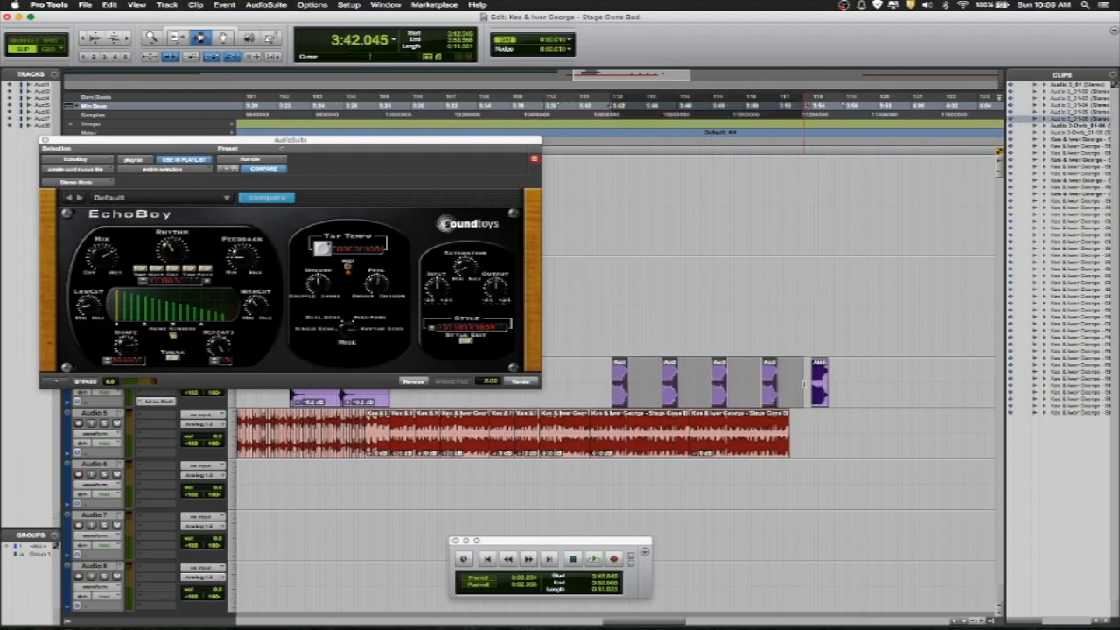
click(520, 381)
key(space)
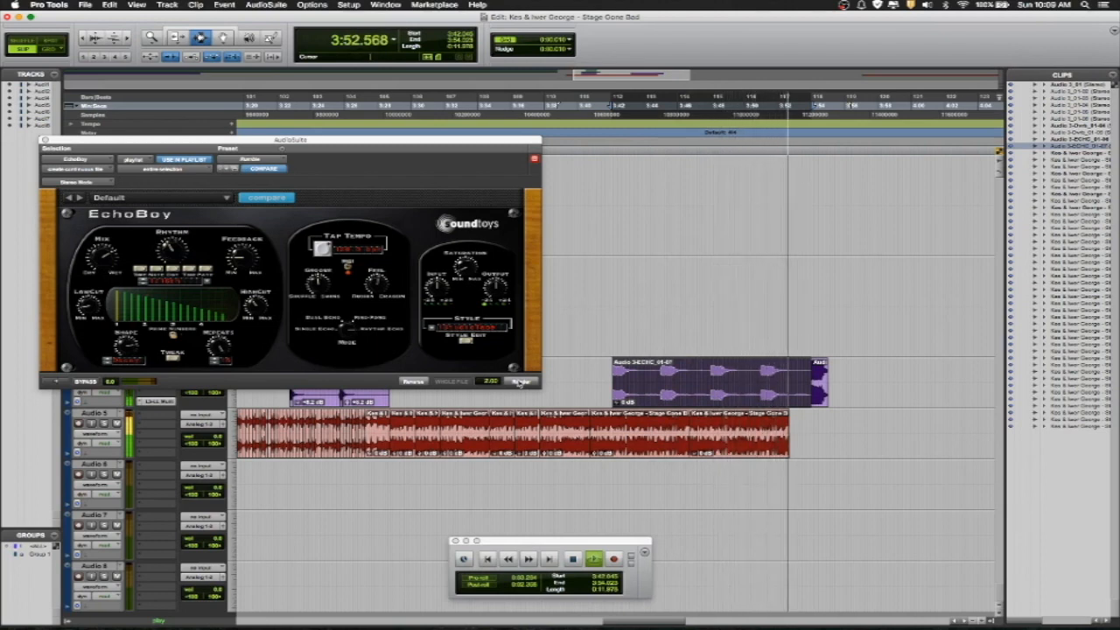
key(space)
click(317, 429)
key(space)
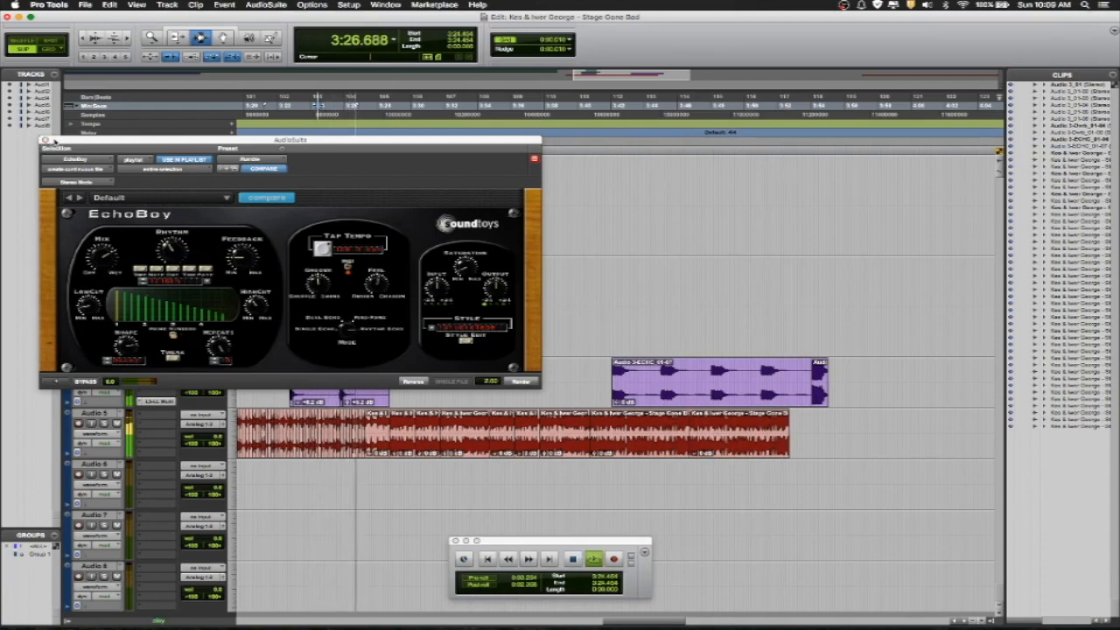
Move the EchoBoy window aside, play the edit from the start of the Audio 5 clips at 3:16.756, and close EchoBoy.
drag(63, 142, 516, 47)
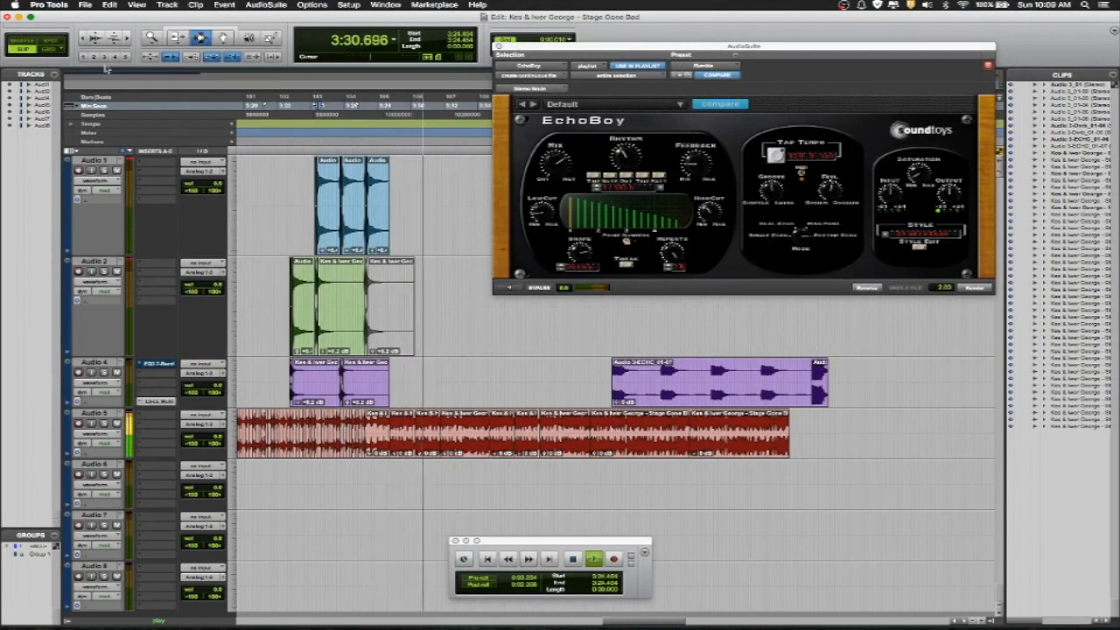
key(r)
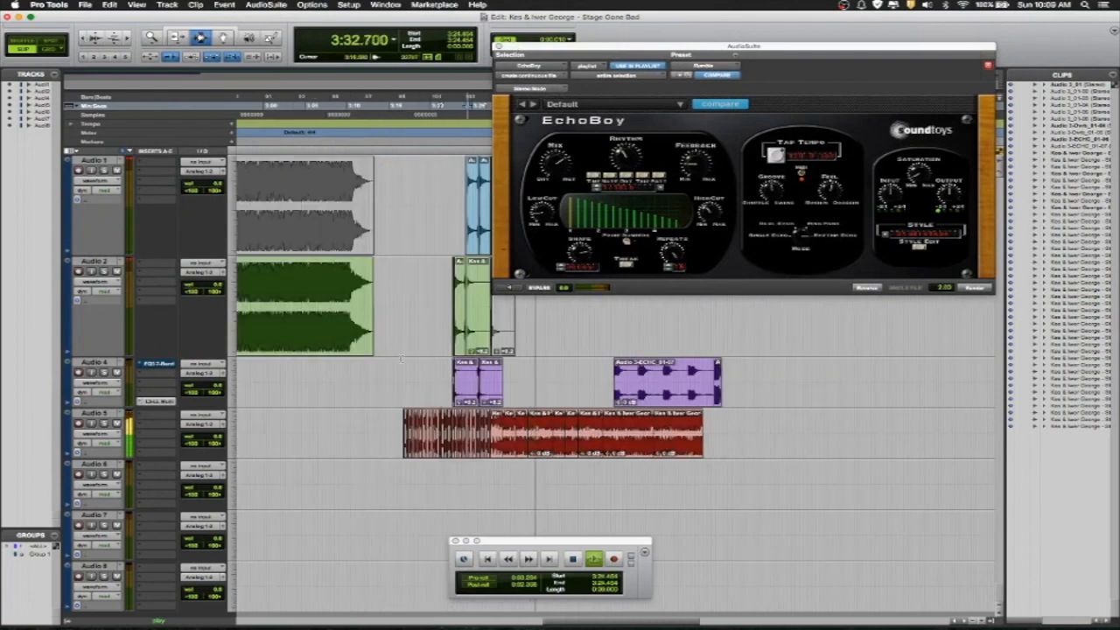
click(402, 425)
key(space)
key(space)
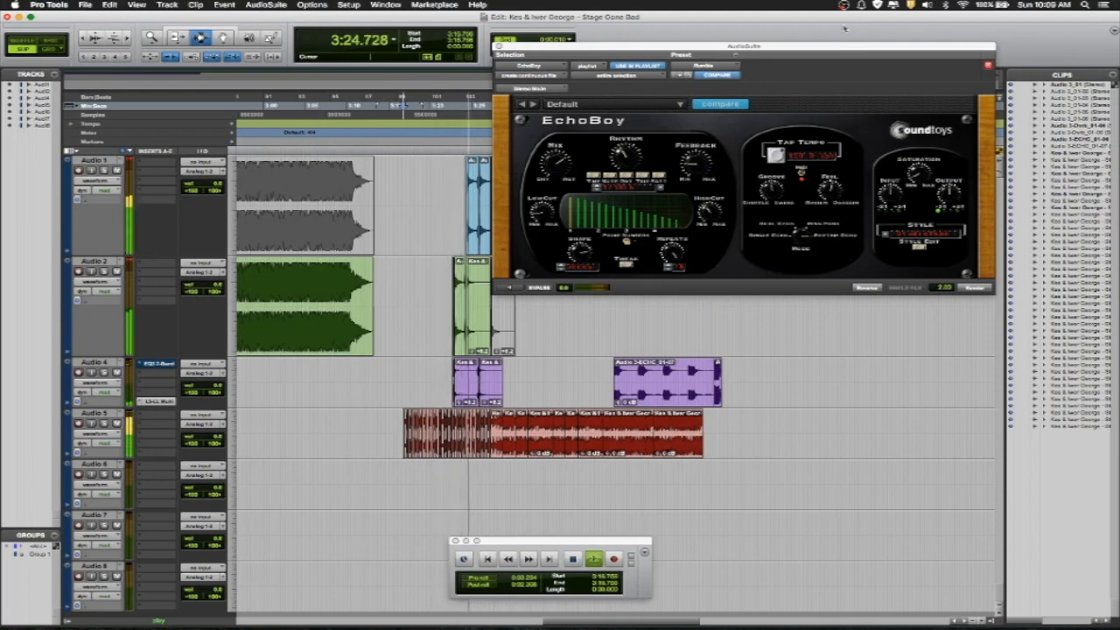
click(499, 46)
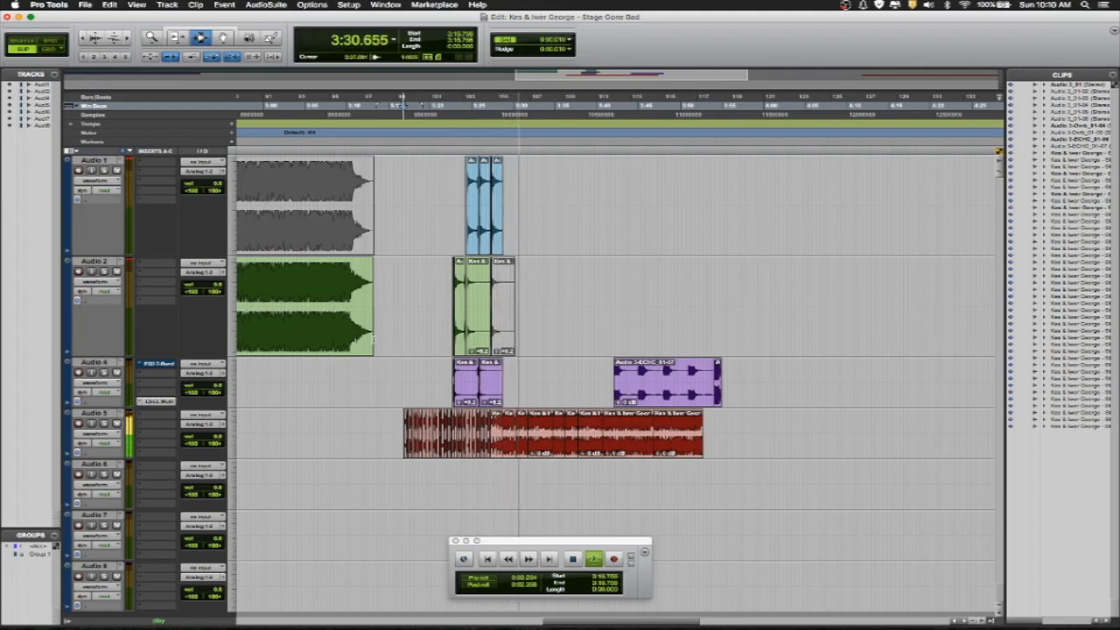
key(space)
Play the distant Audio 3_01 clip on Audio 5 and copy its section from 5:48.105 to 5:51.367.
scroll(653, 507, right, 15)
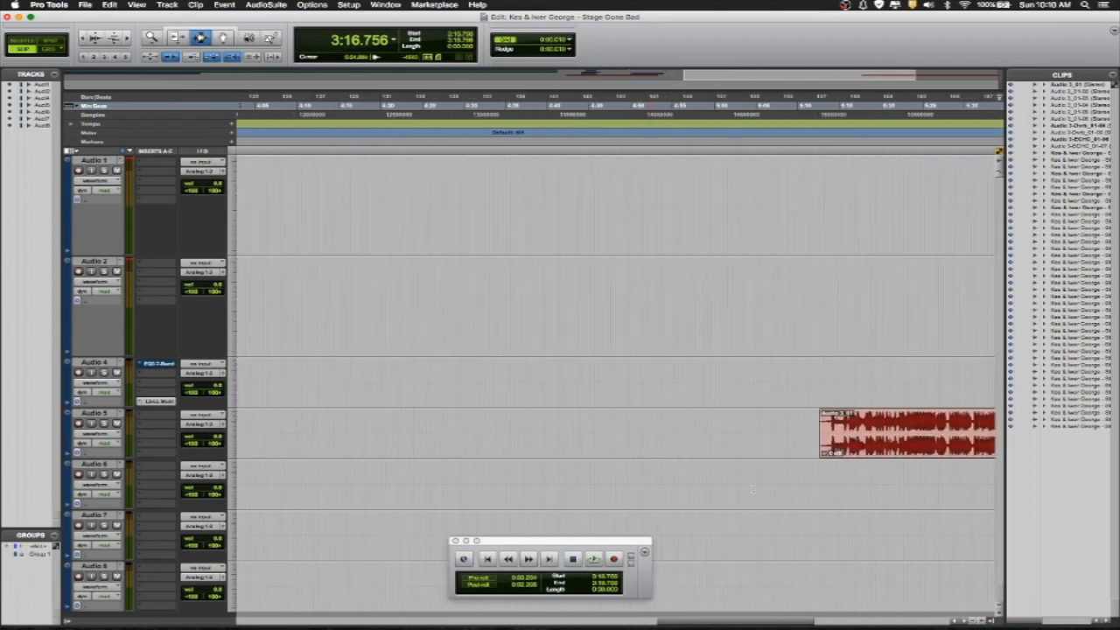
key(space)
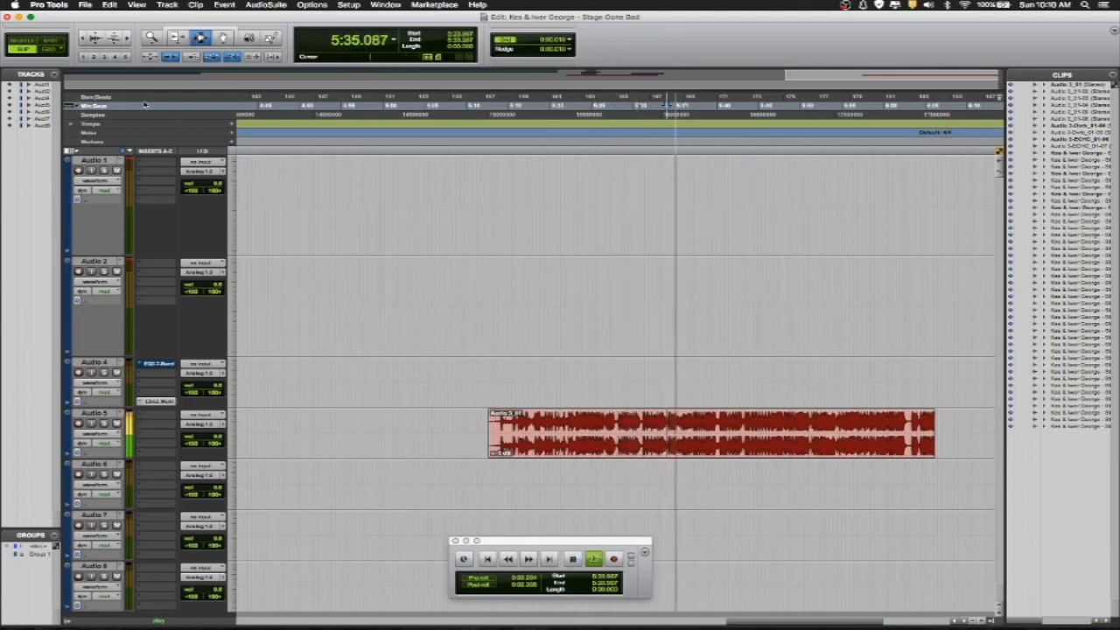
double_click(127, 37)
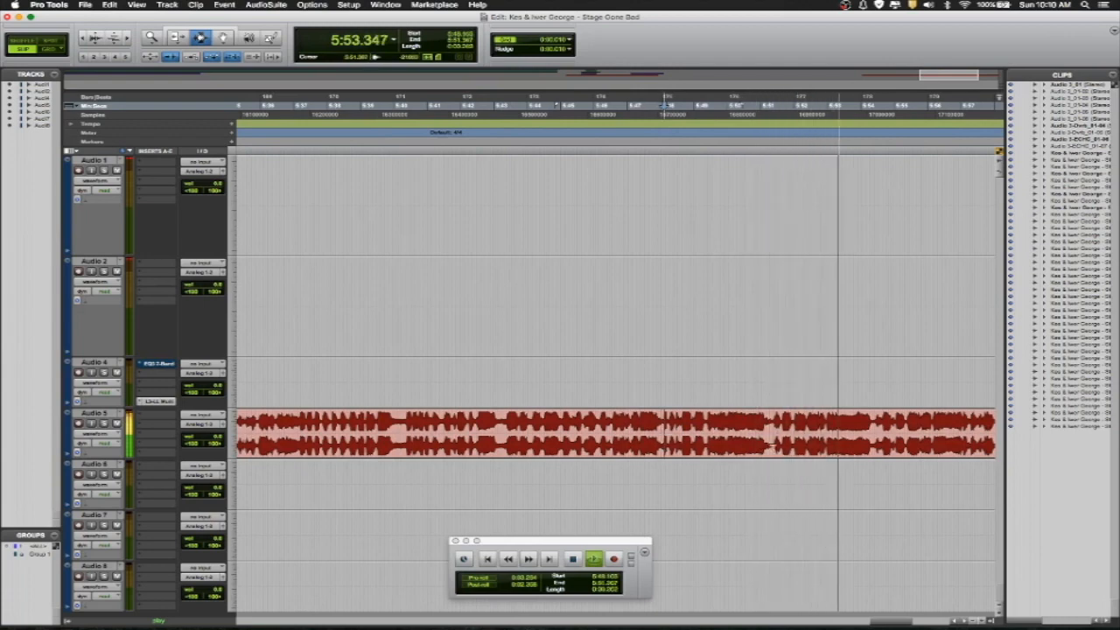
shift+click(772, 444)
key(space)
key(super+c)
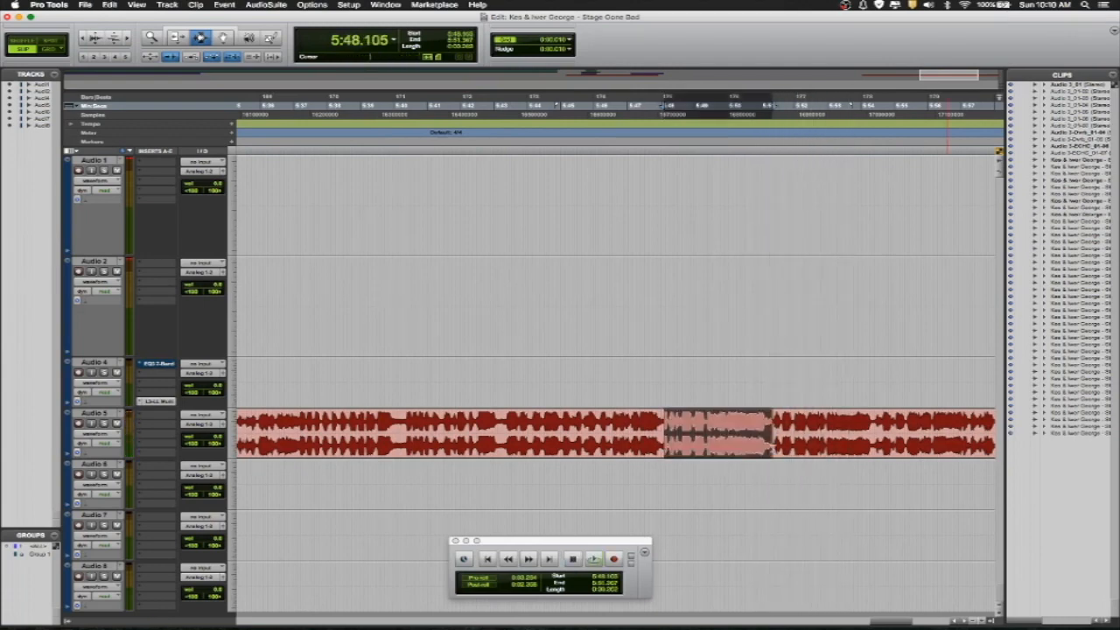
Play the outro from 3:16.756, 3:24.928 and 3:22.525 to locate an entry point for the copied section.
click(649, 392)
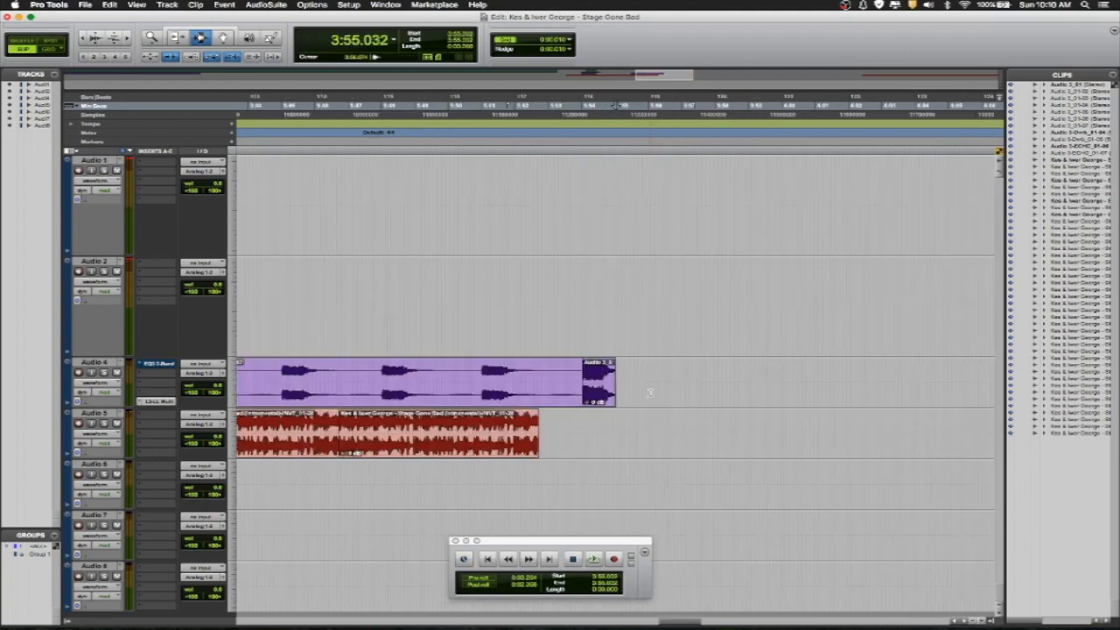
click(85, 38)
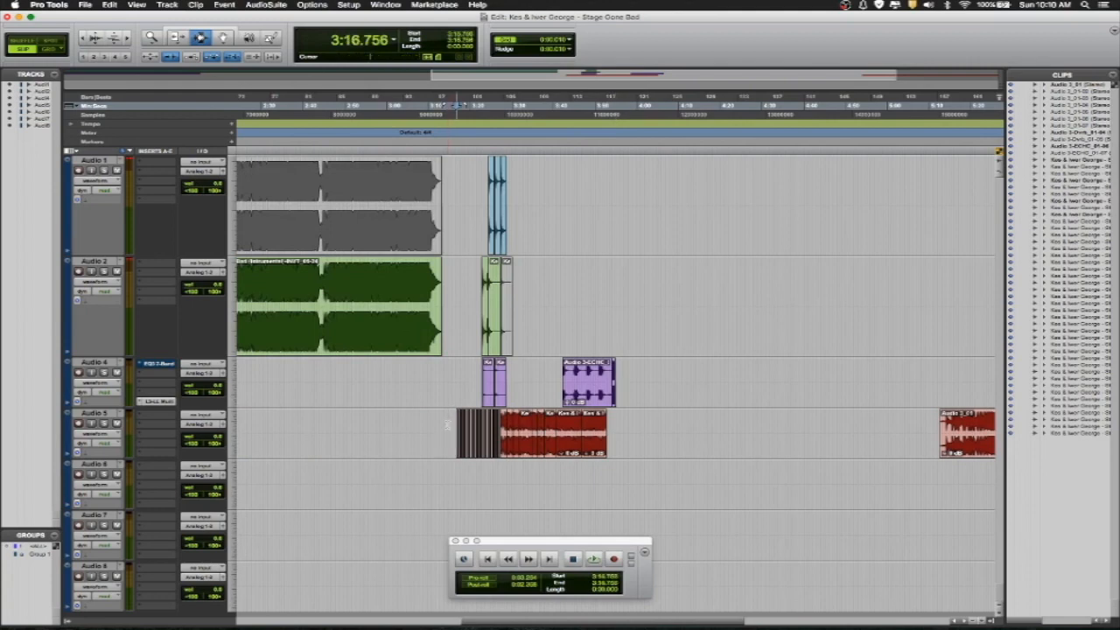
key(space)
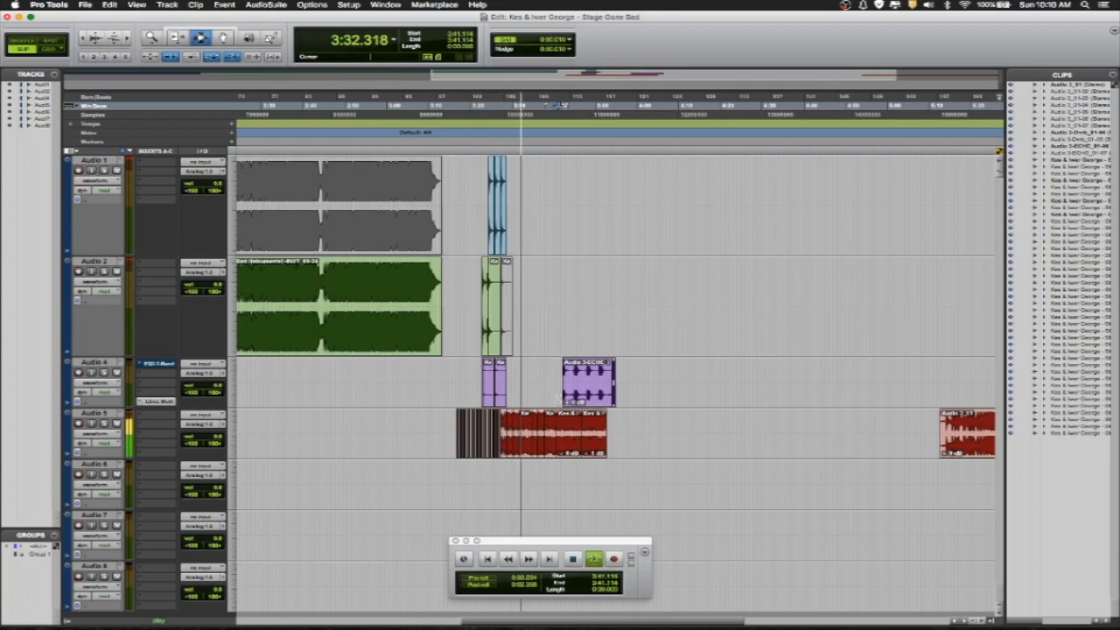
key(space)
key(space)
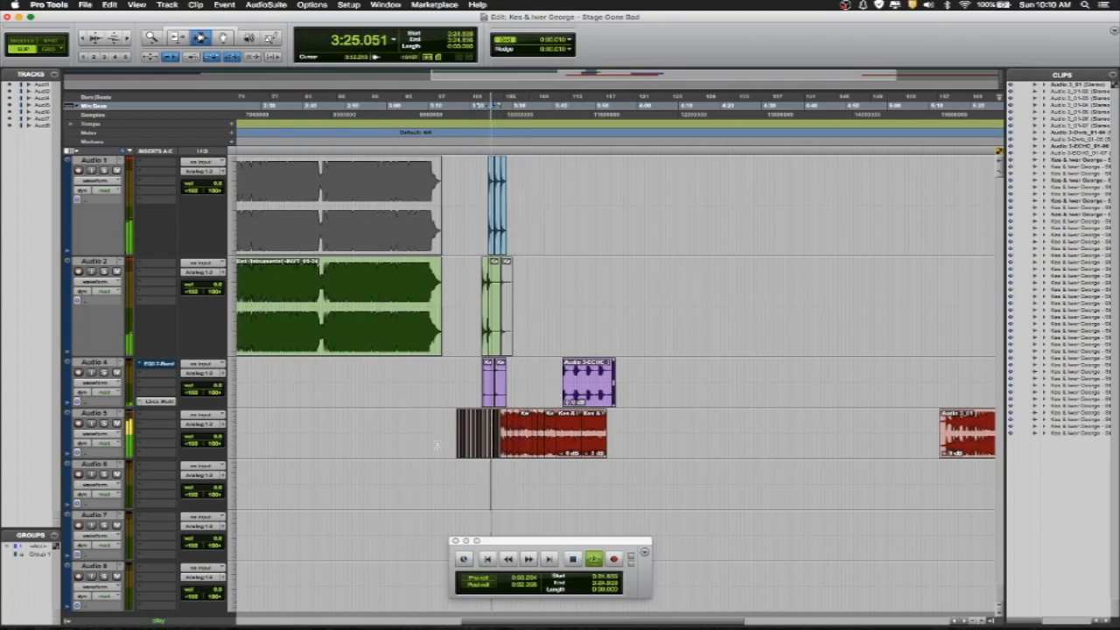
click(127, 39)
click(127, 39)
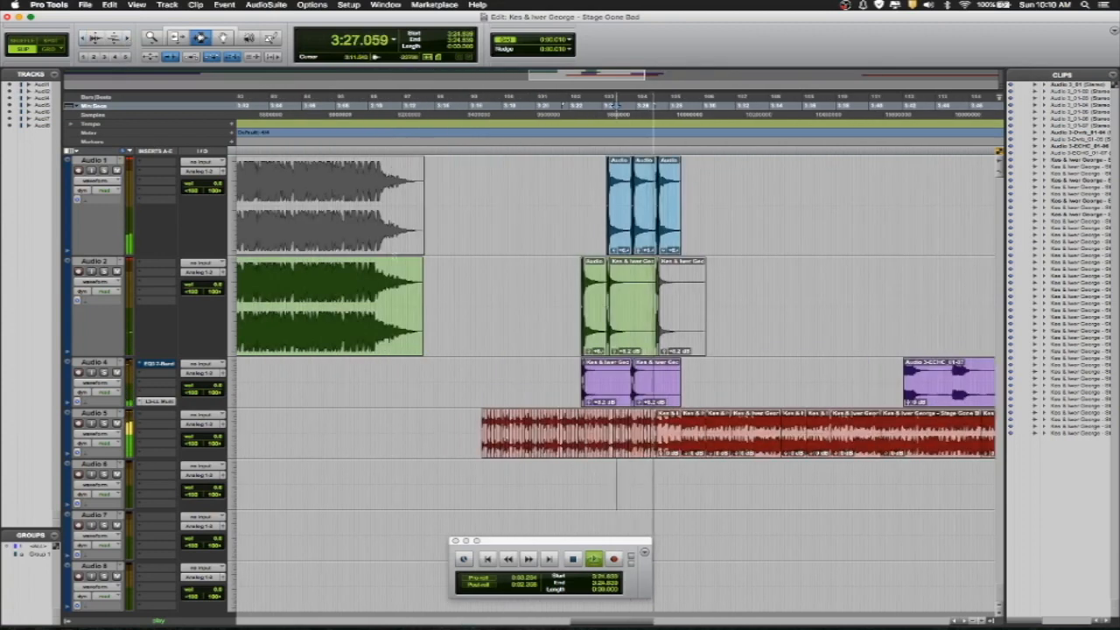
key(space)
click(577, 480)
key(space)
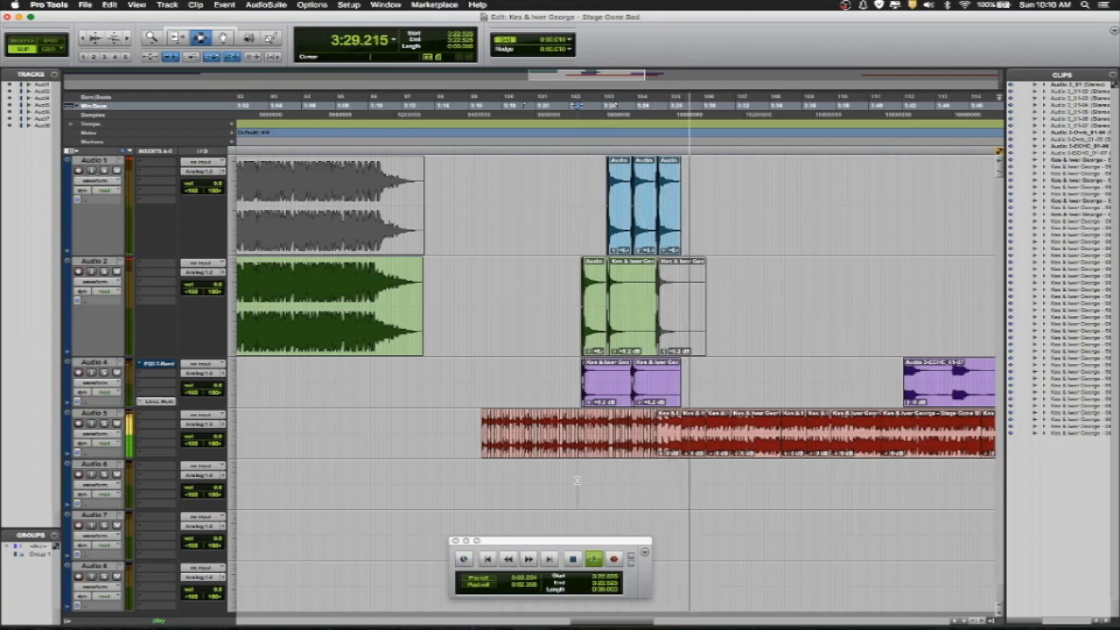
key(space)
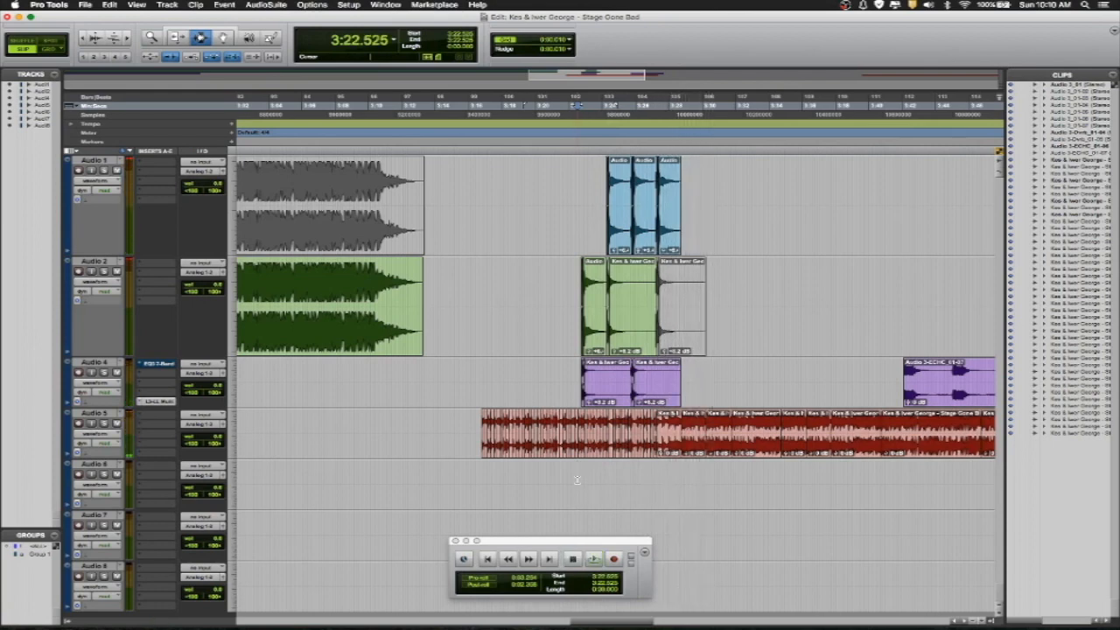
key(space)
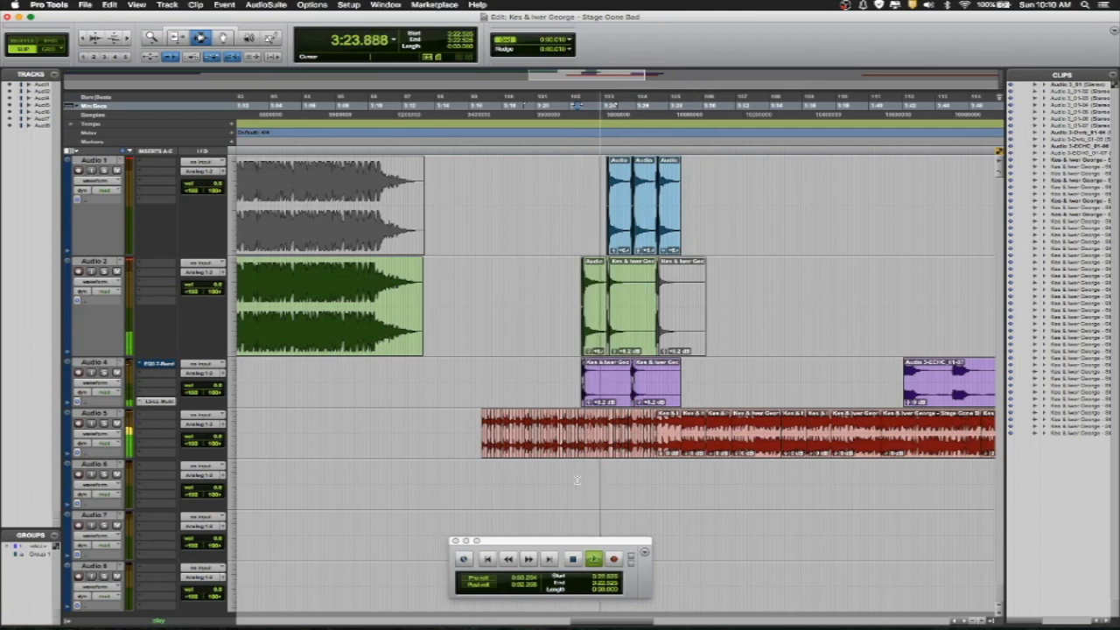
Try pasting the copied section on Audio 6 at 3:25.181, play it soloed, and undo the paste.
key(Down)
key(space)
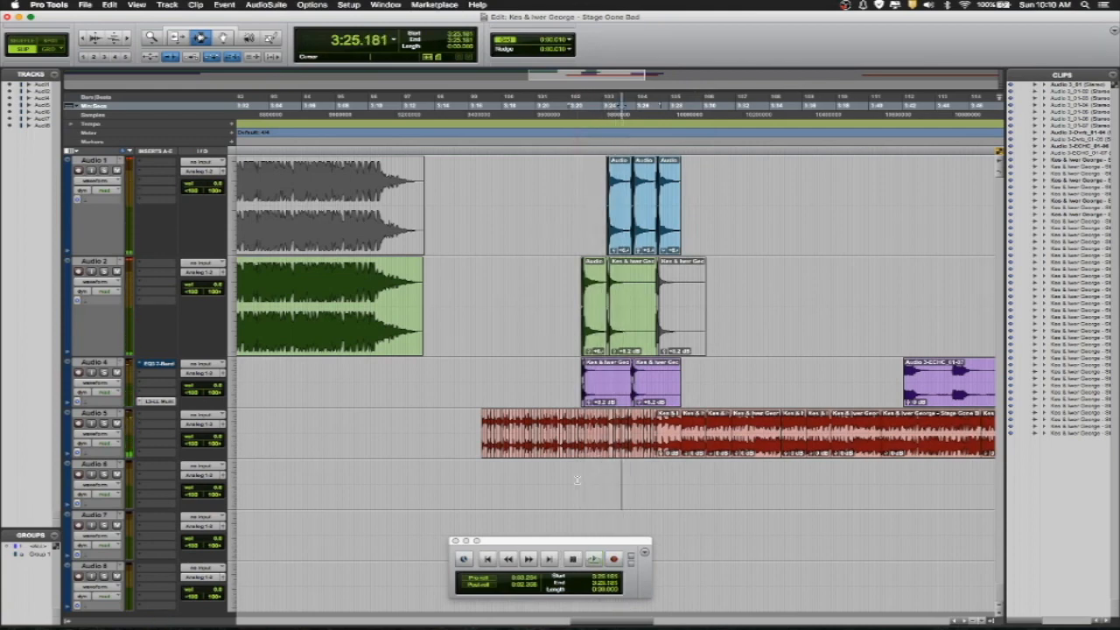
key(super+v)
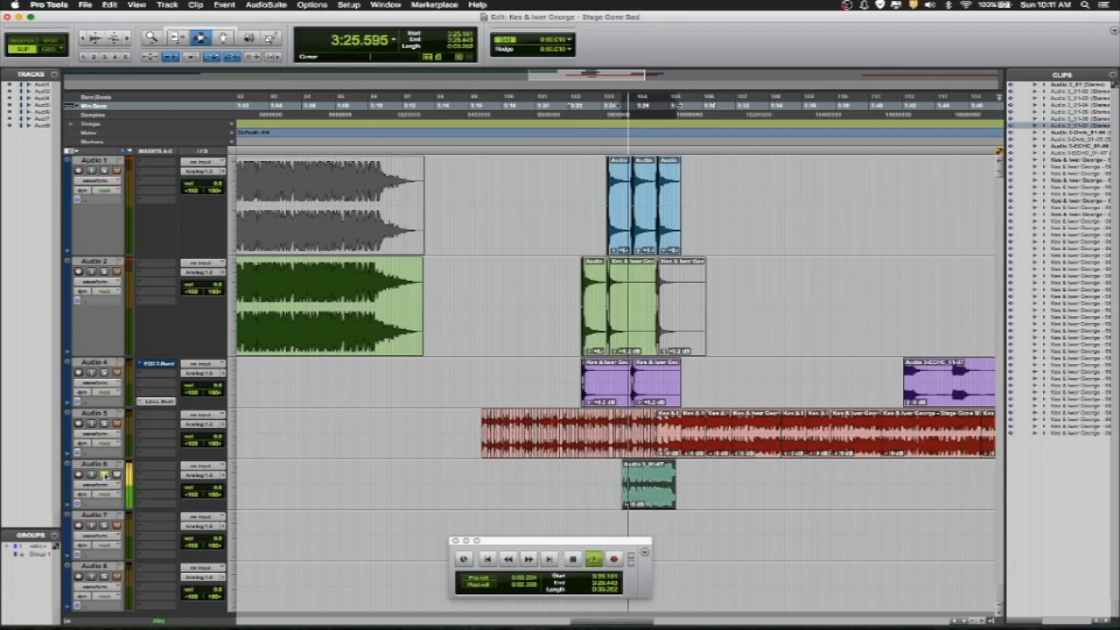
key(super+z)
key(space)
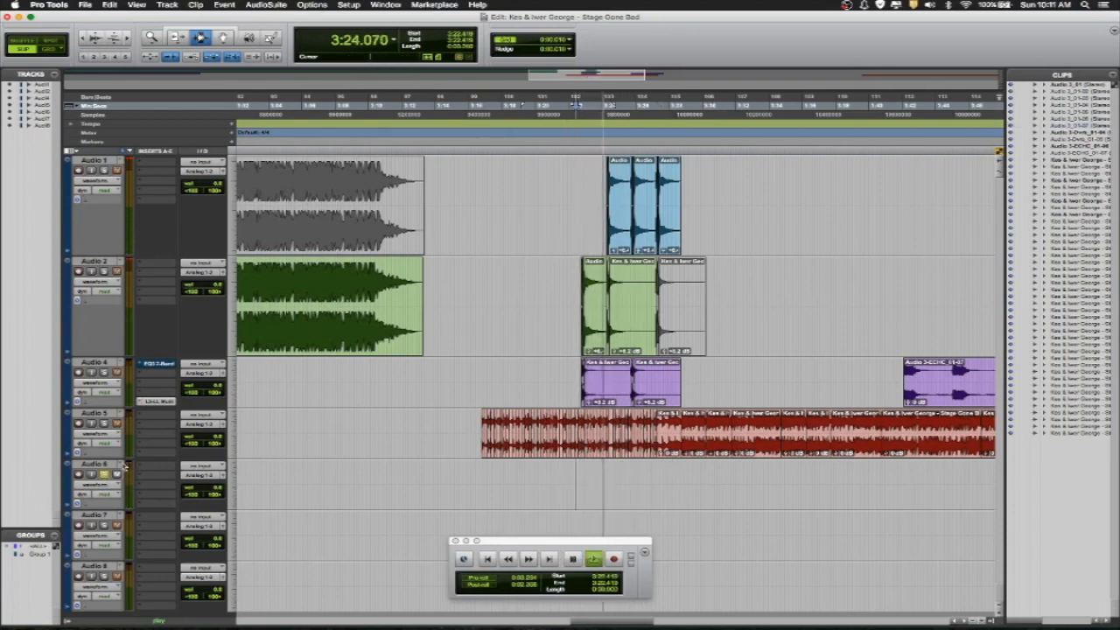
Replay from 3:22.419 to find the entry point and paste the copied section on Audio 6 at 3:26.728.
key(space)
key(space)
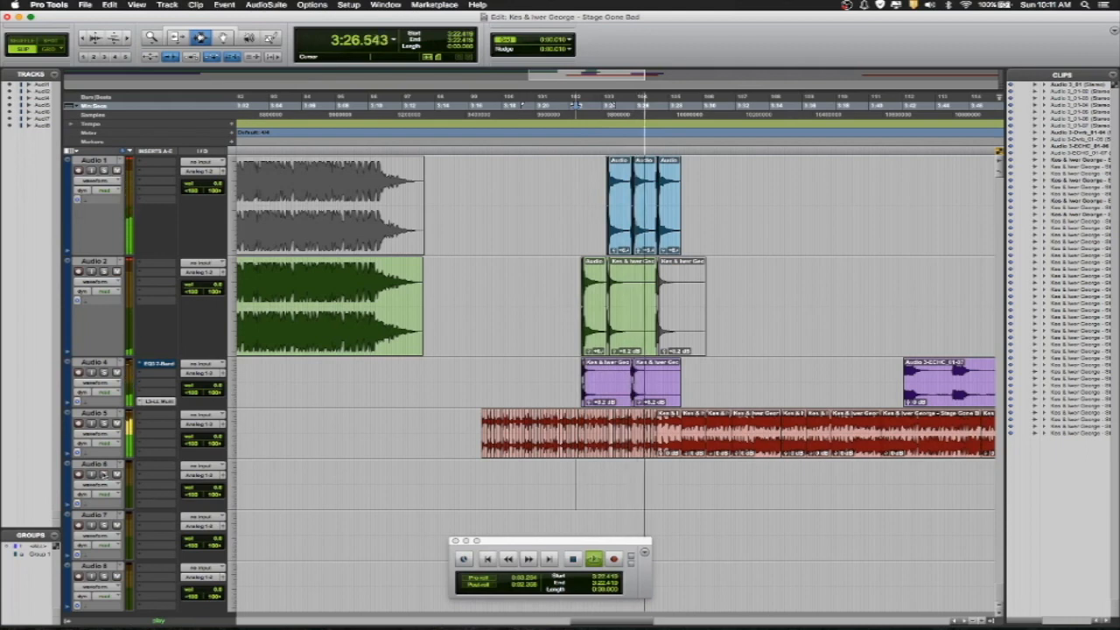
key(space)
key(space)
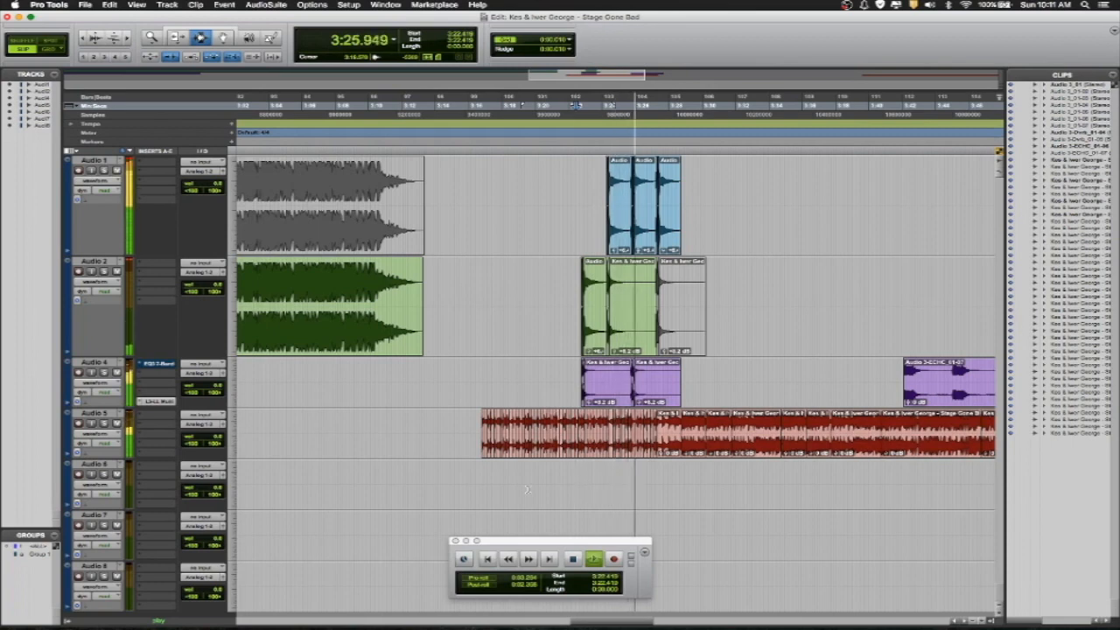
key(space)
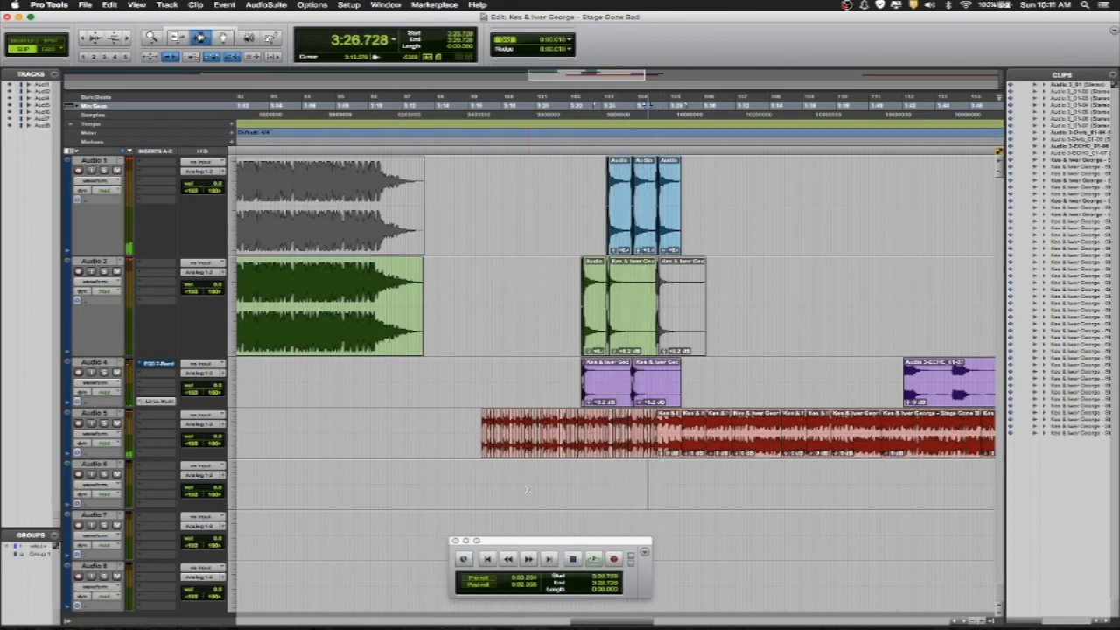
key(super+v)
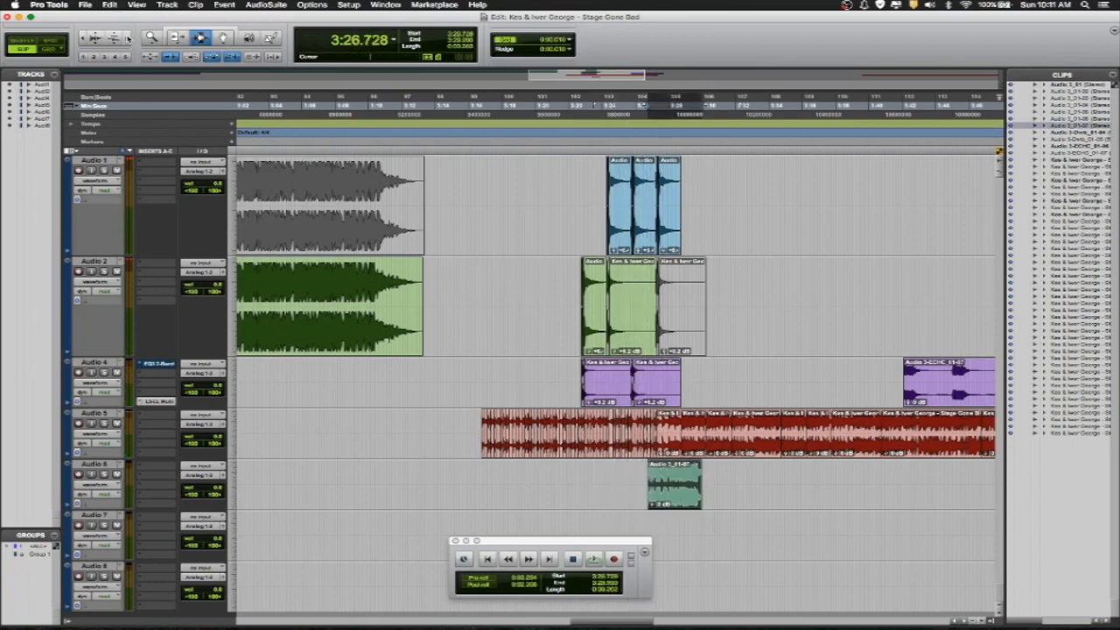
Nudge the pasted Audio 6 clip earlier in three steps to start at 3:26.698 and play the new timing.
click(129, 40)
click(129, 39)
click(129, 39)
click(129, 40)
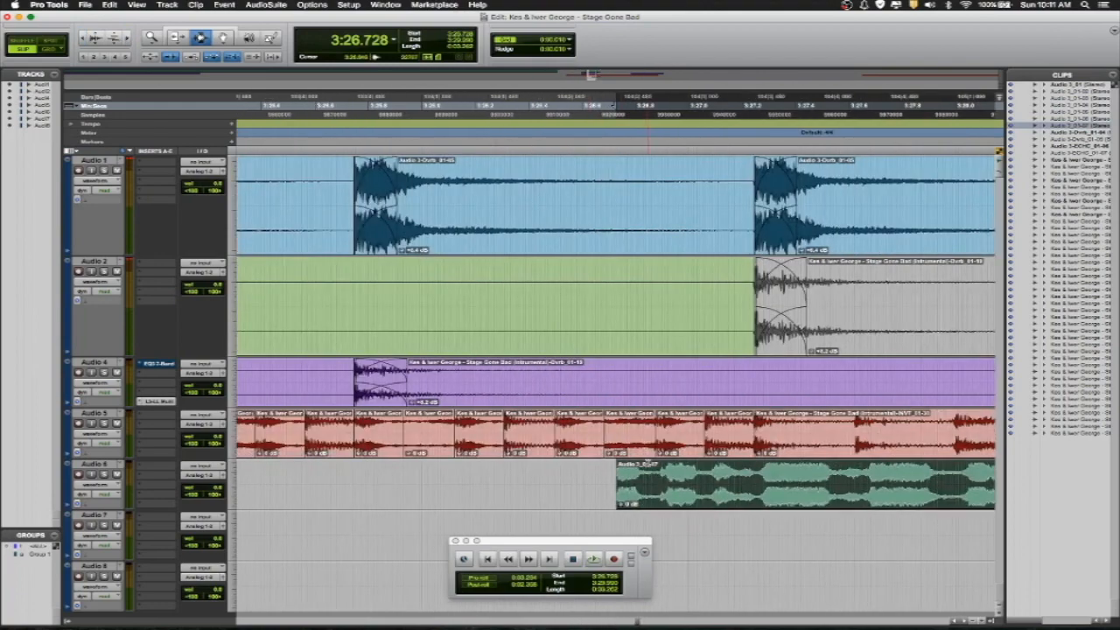
key(space)
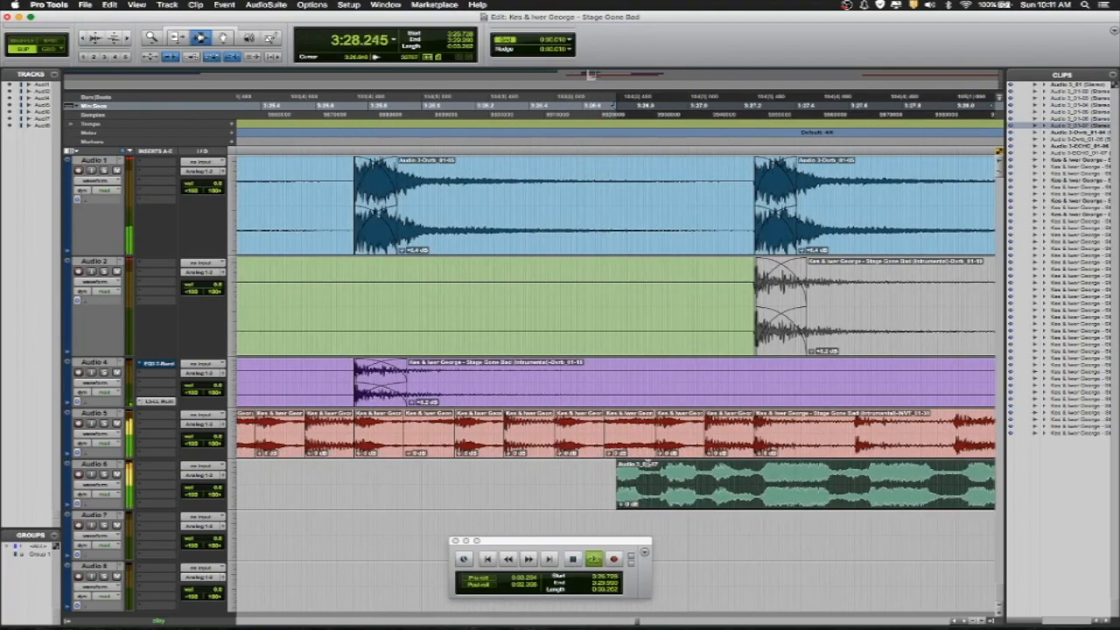
key(comma)
key(comma)
key(comma)
key(space)
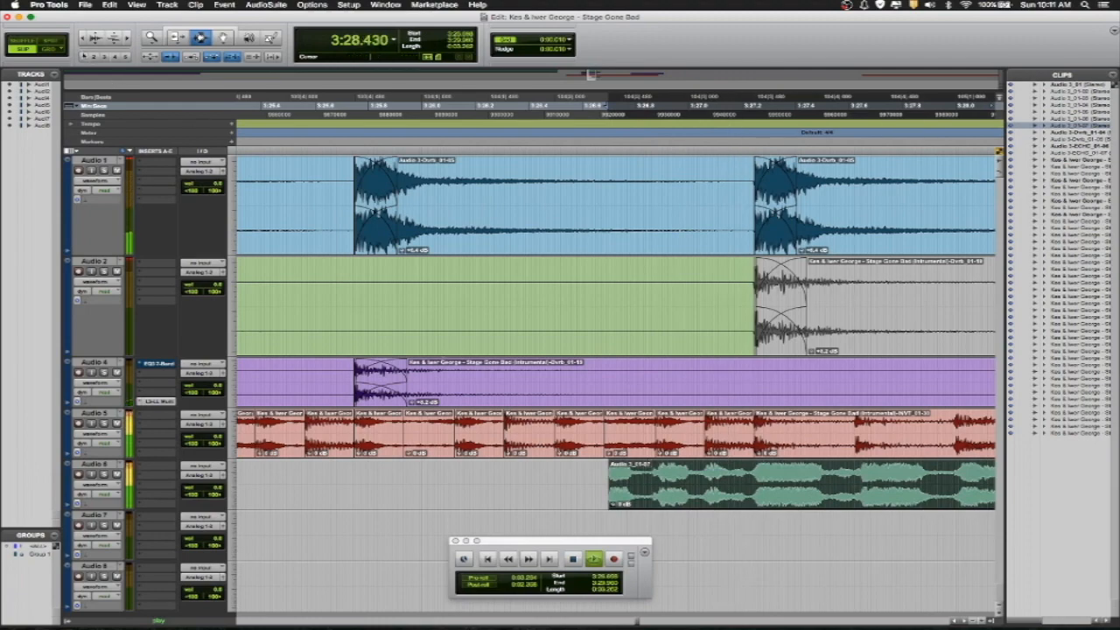
Play the Audio 6 clip with the outro, split it at 3:28.785 and select the second part.
click(84, 40)
click(83, 41)
click(83, 41)
key(space)
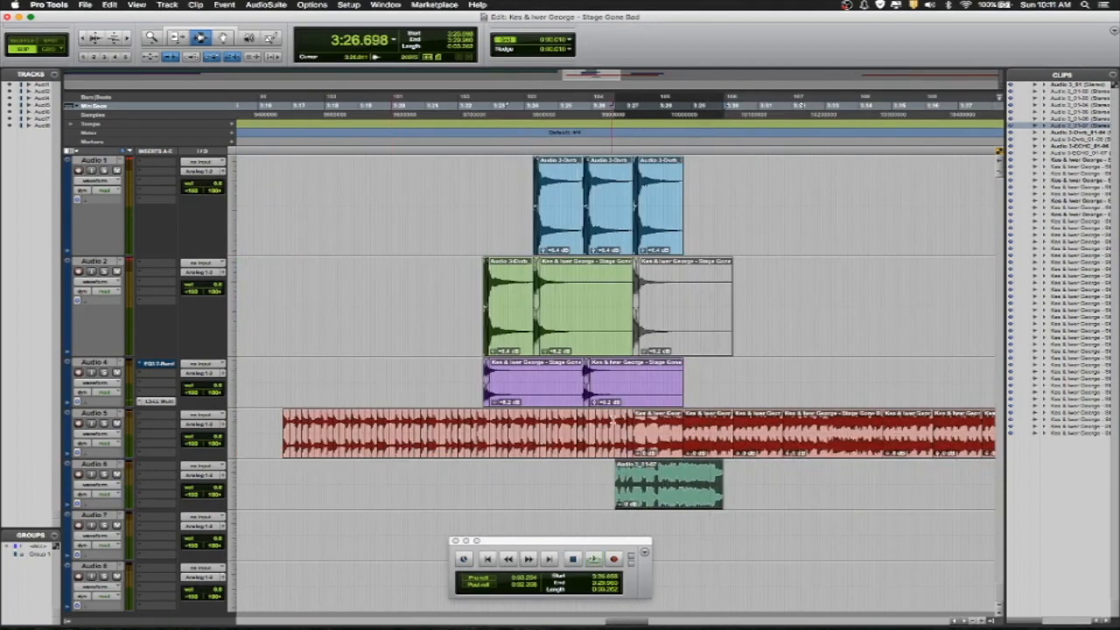
key(space)
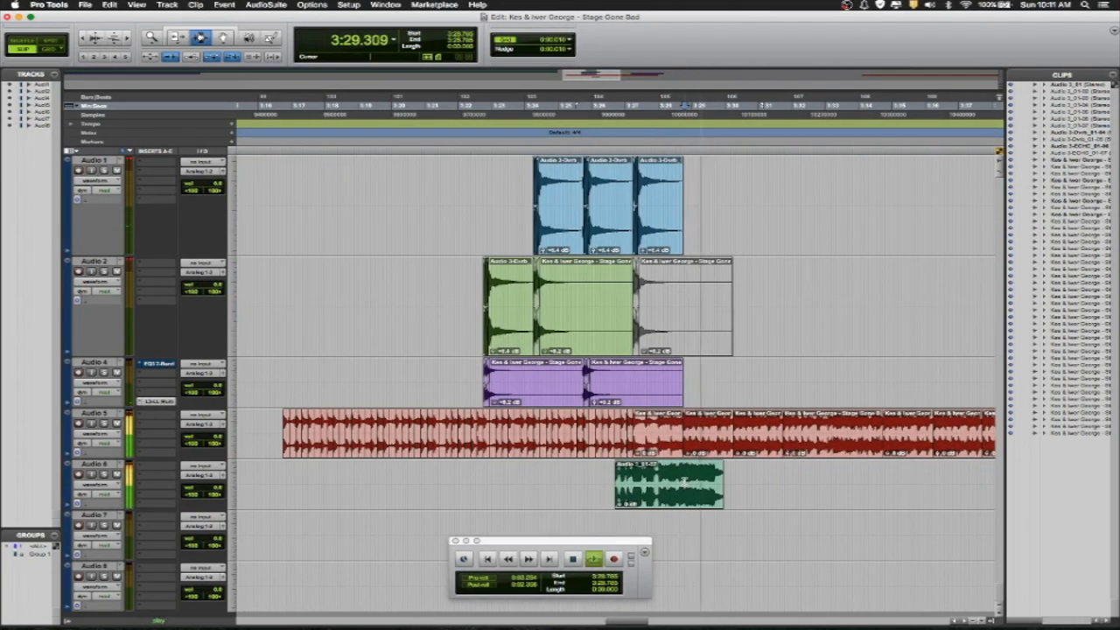
key(space)
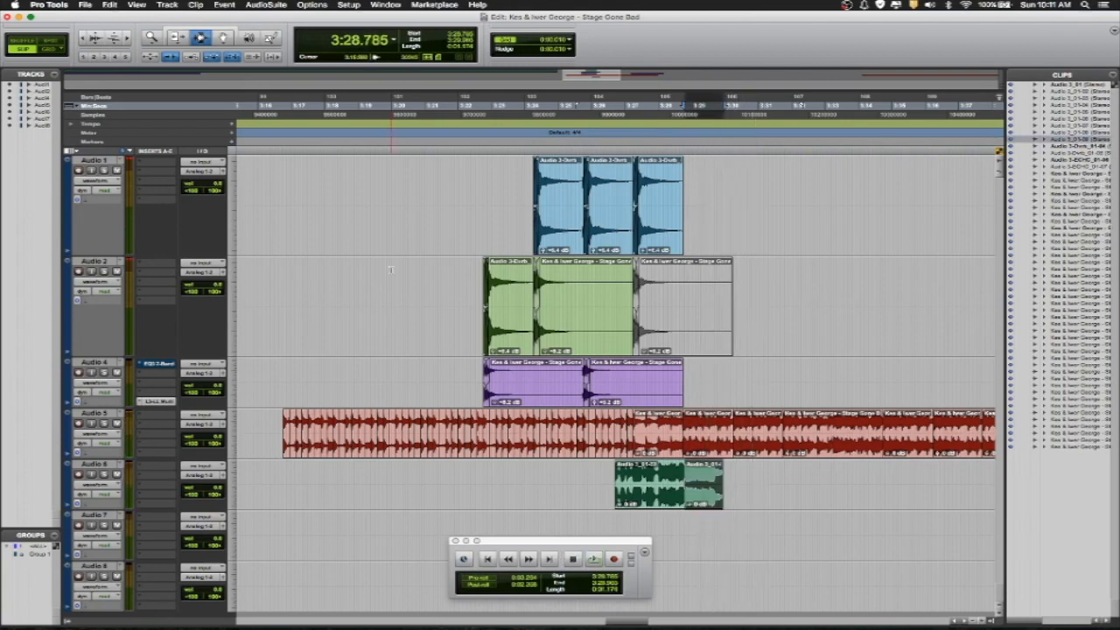
Play the second Audio 6 part, delete its tail from 3:29.531 onward, and select the remaining piece.
key(r)
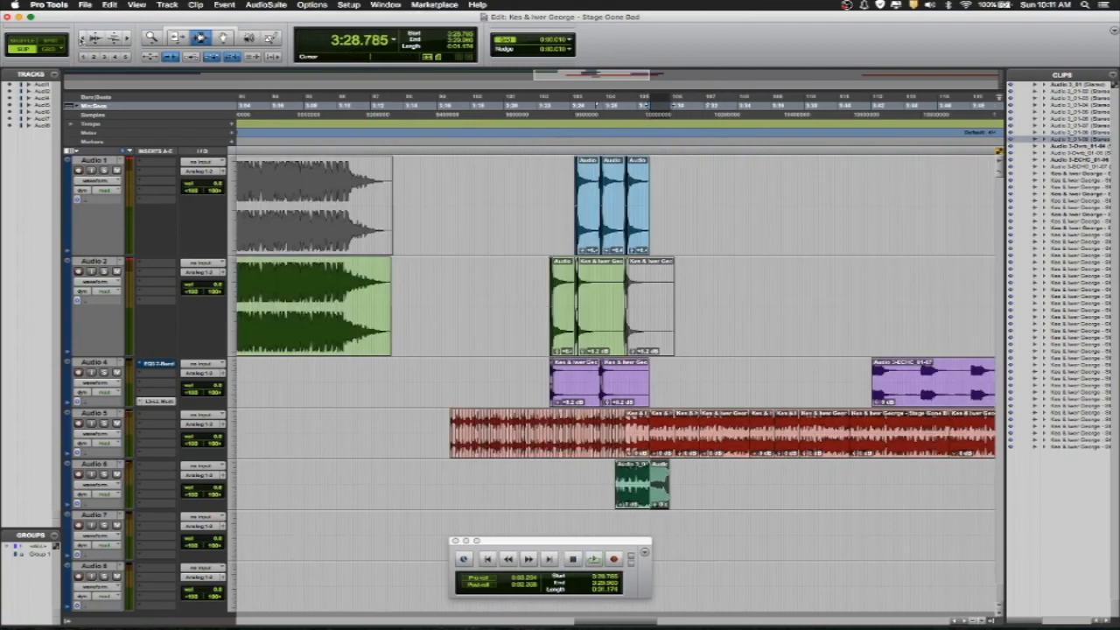
key(t)
key(t)
key(t)
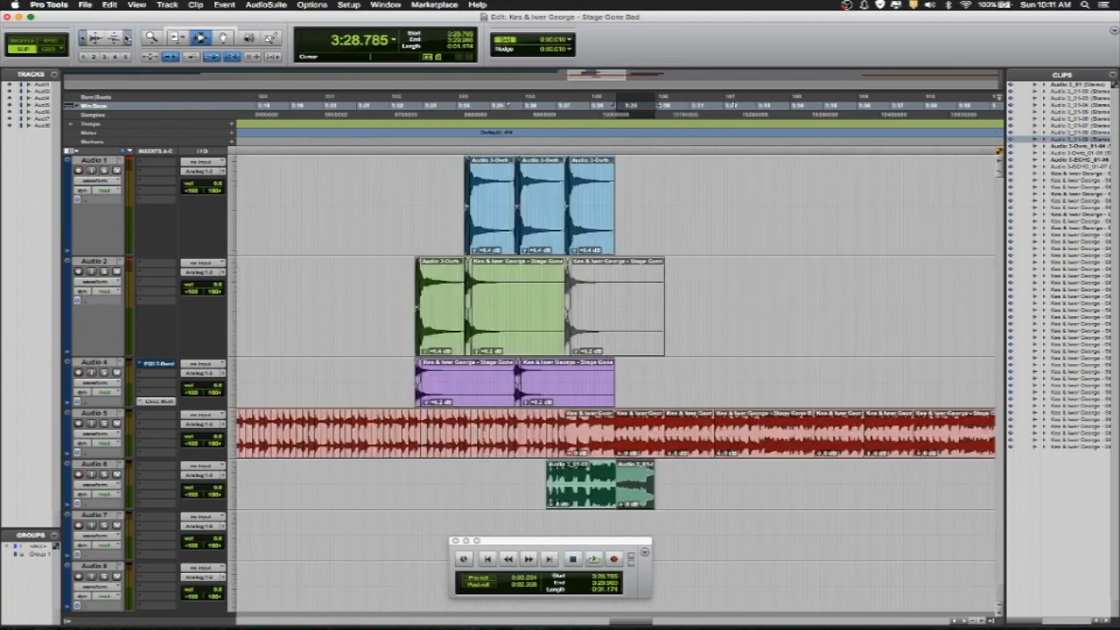
key(space)
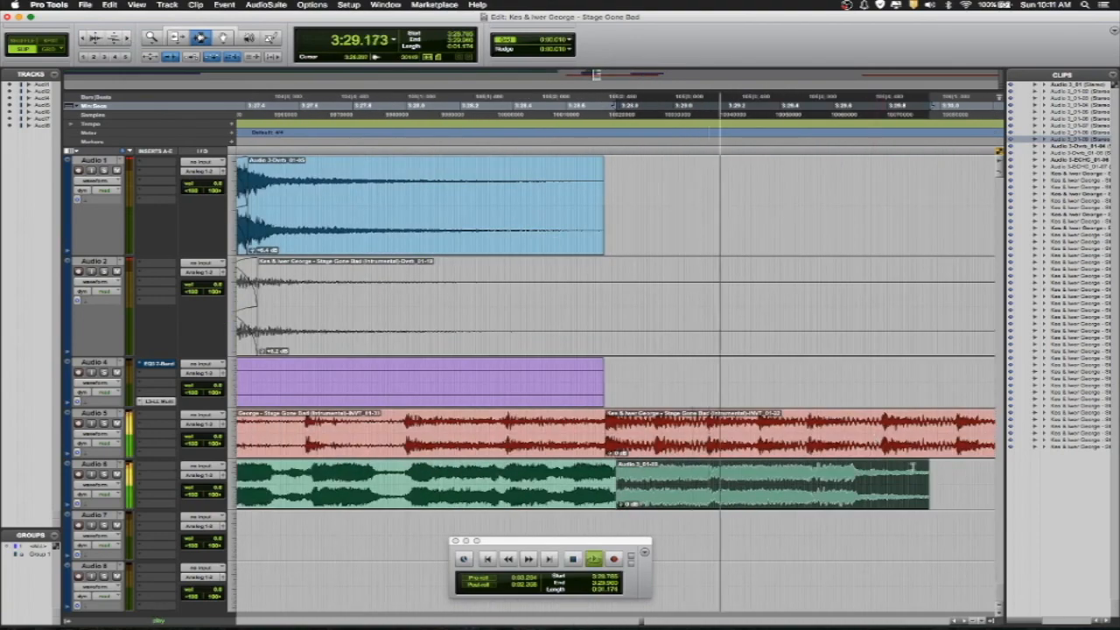
key(space)
key(space)
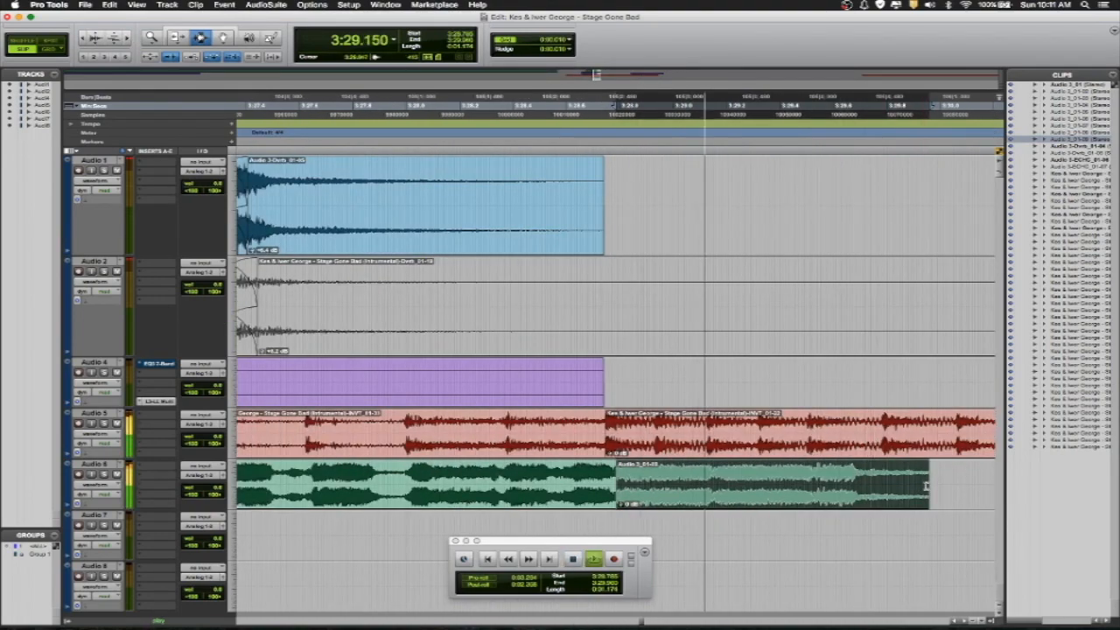
drag(814, 494, 956, 490)
key(Delete)
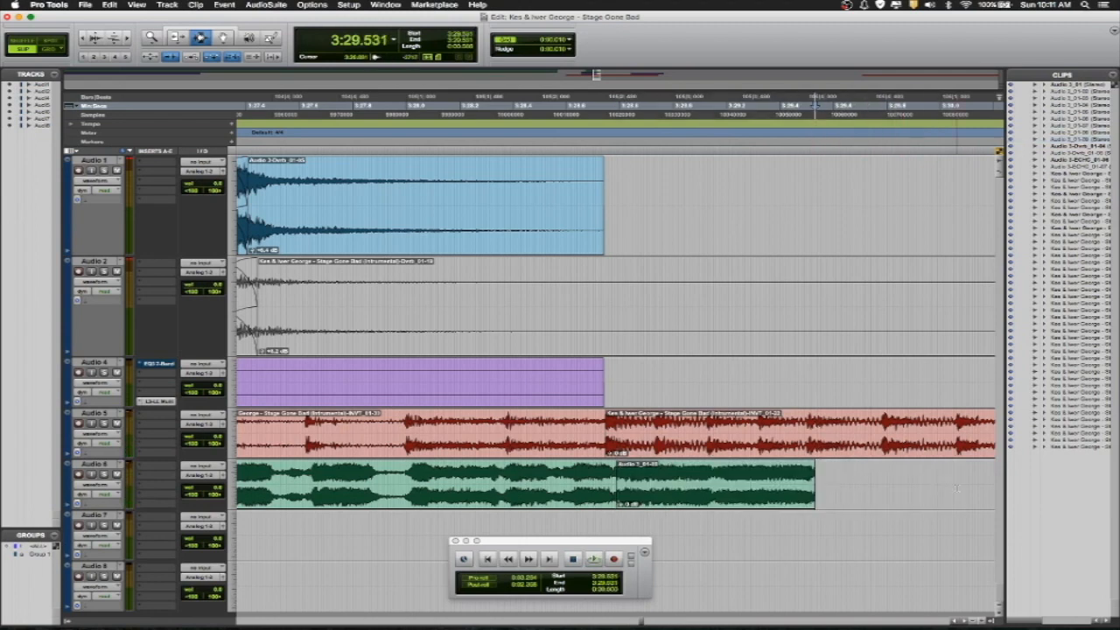
click(783, 497)
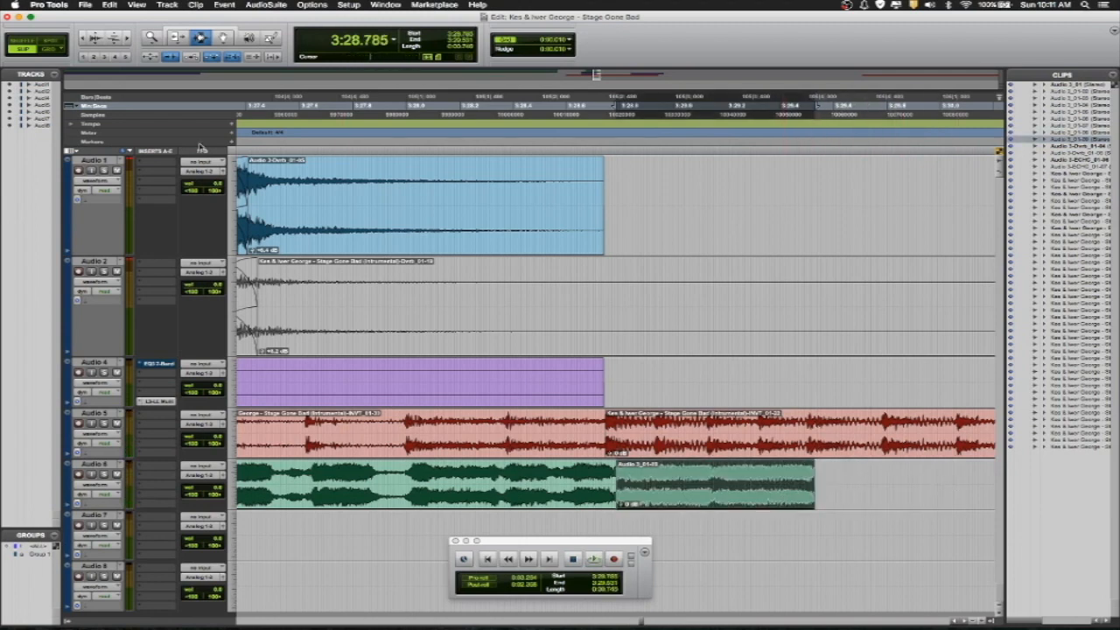
click(81, 40)
click(82, 40)
click(81, 41)
click(81, 41)
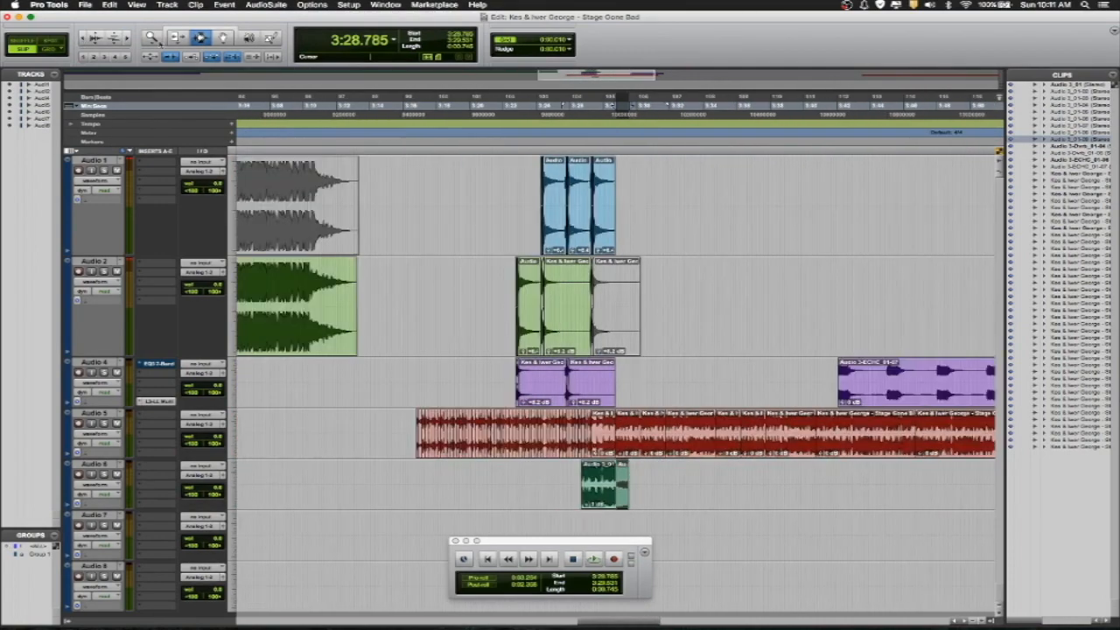
click(249, 6)
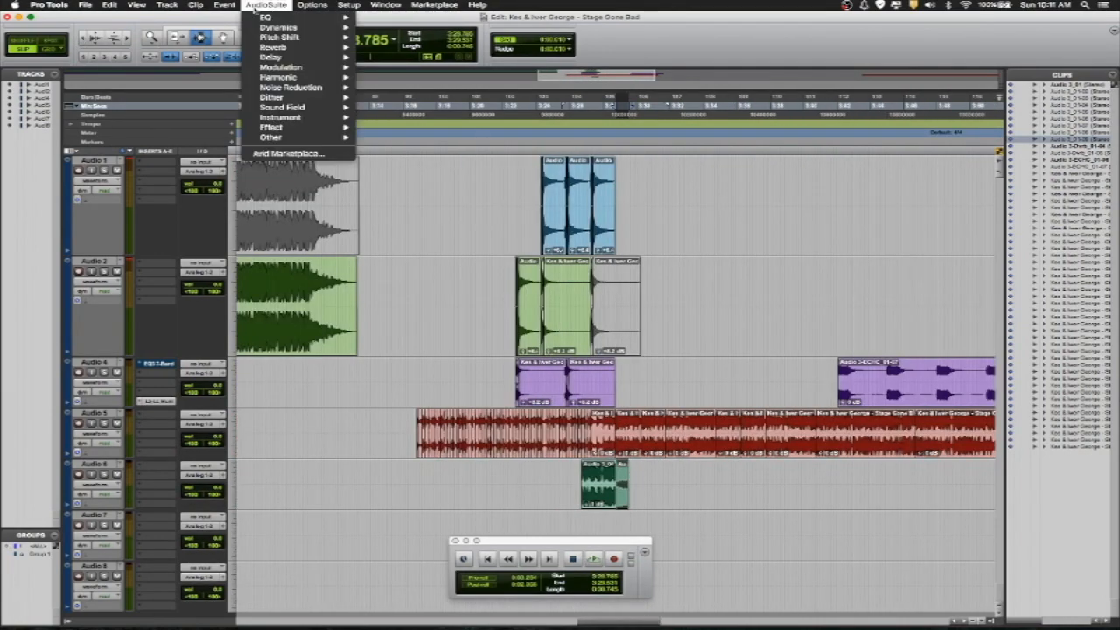
mouse_move(299, 139)
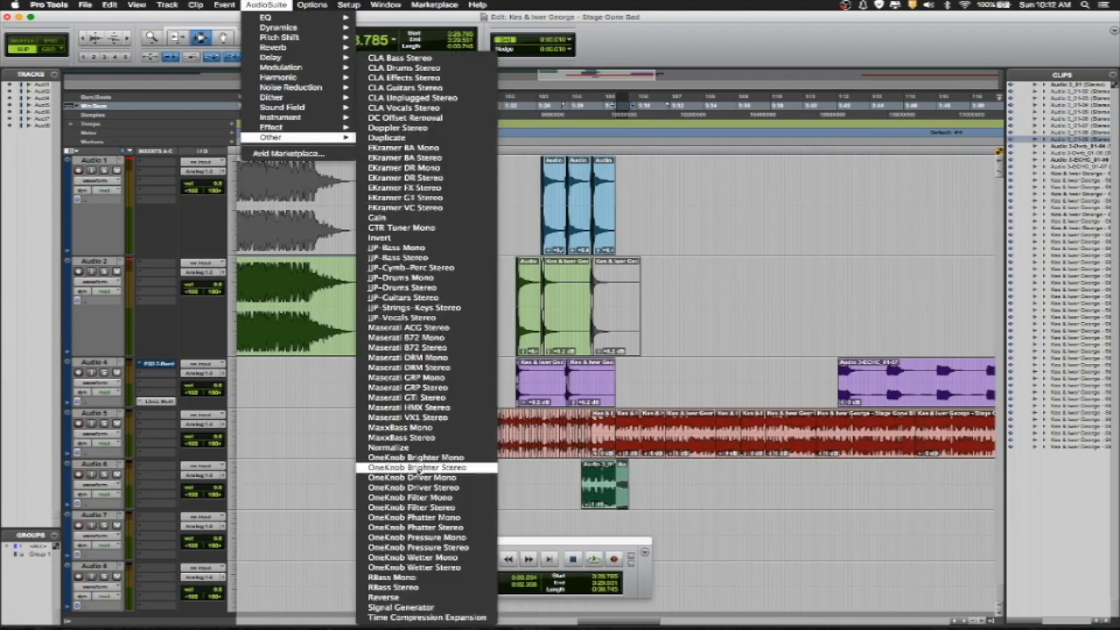
click(422, 618)
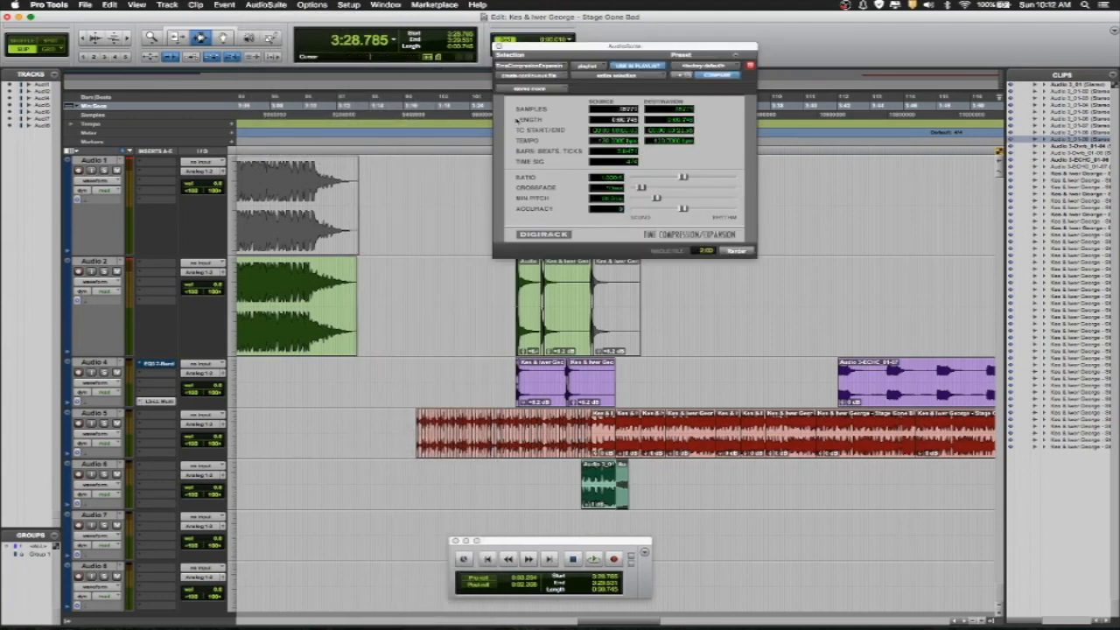
click(496, 46)
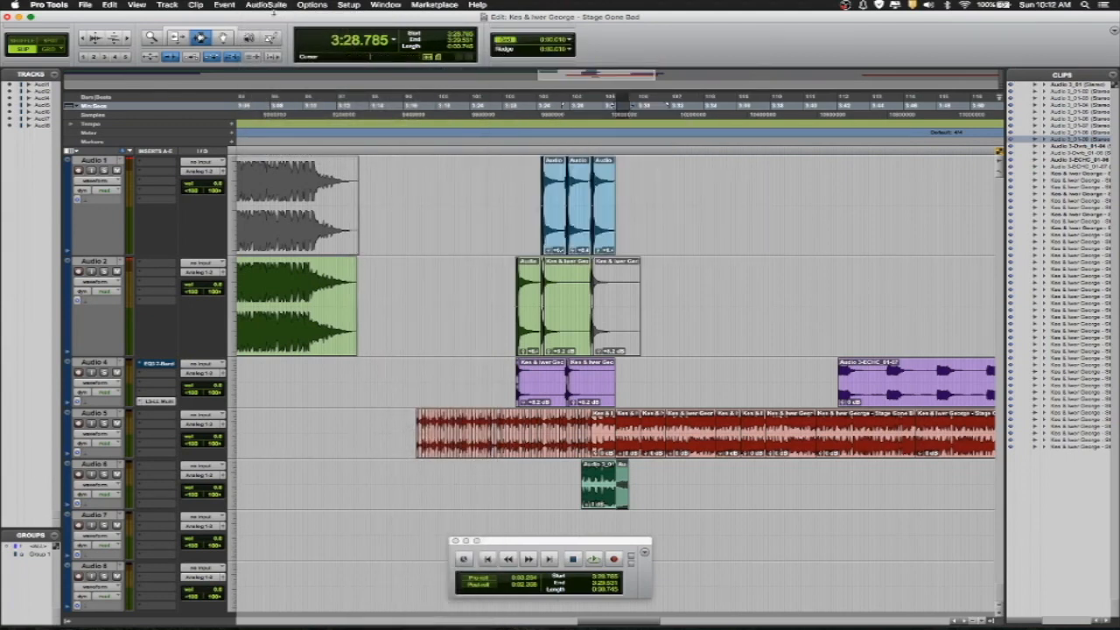
click(266, 5)
click(268, 6)
Set the Trim tool to TCE mode, try stretching the second Audio 6 part to 3:31.767, play it and undo the stretch.
click(201, 39)
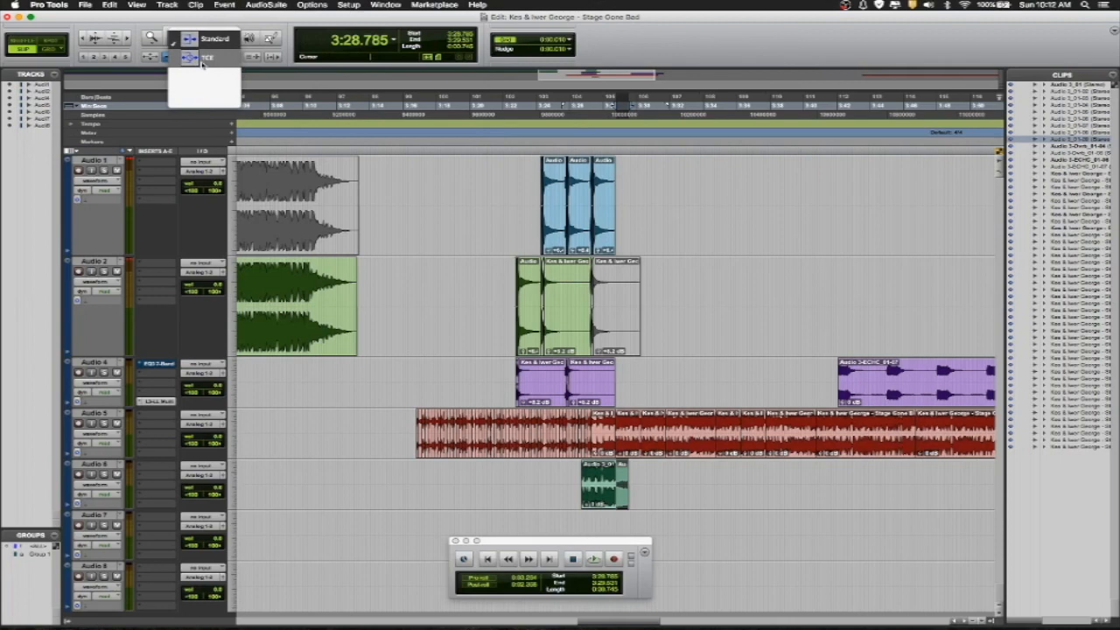
click(209, 63)
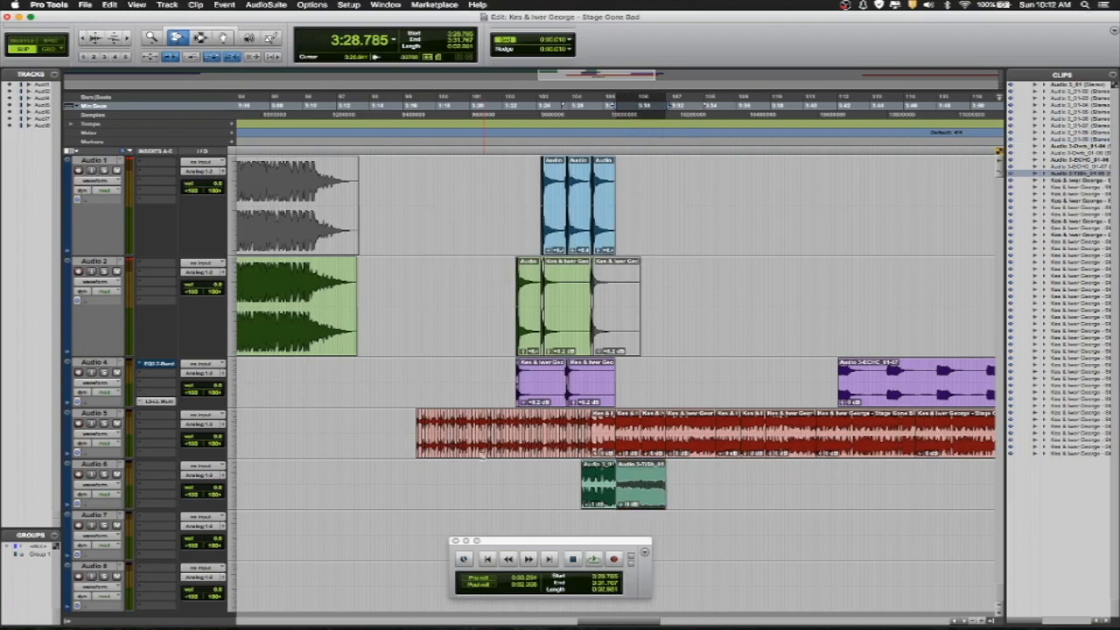
key(space)
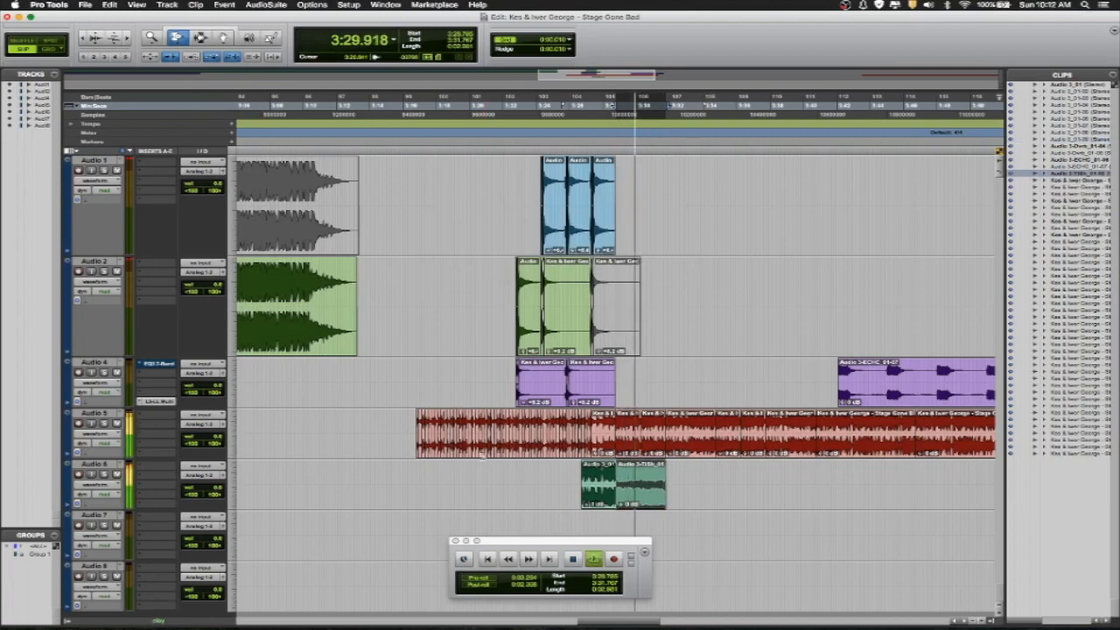
key(space)
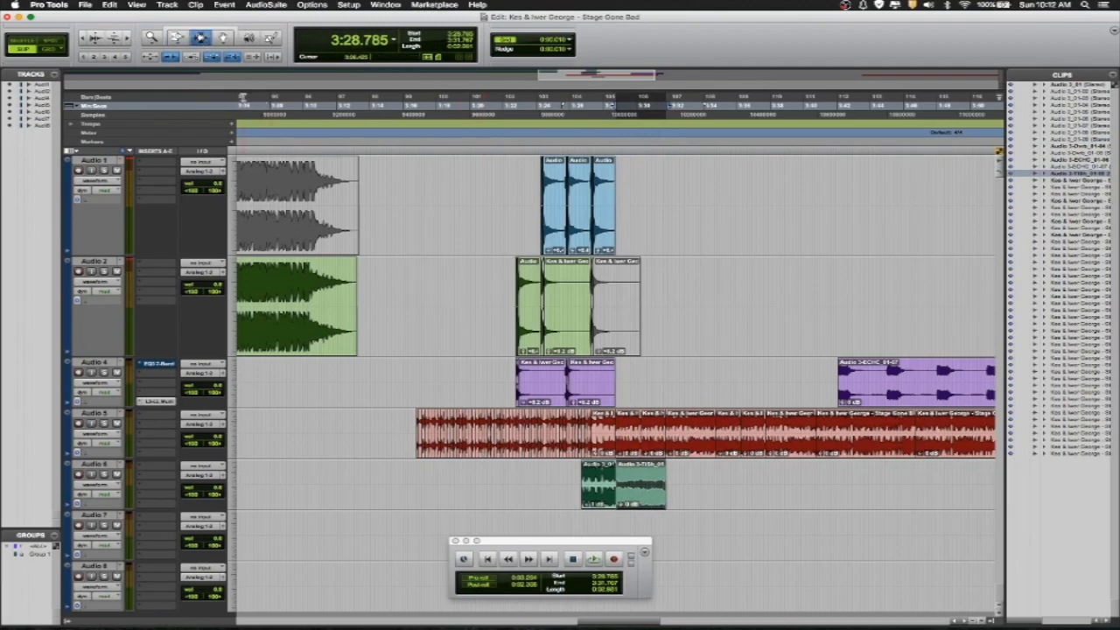
key(super+z)
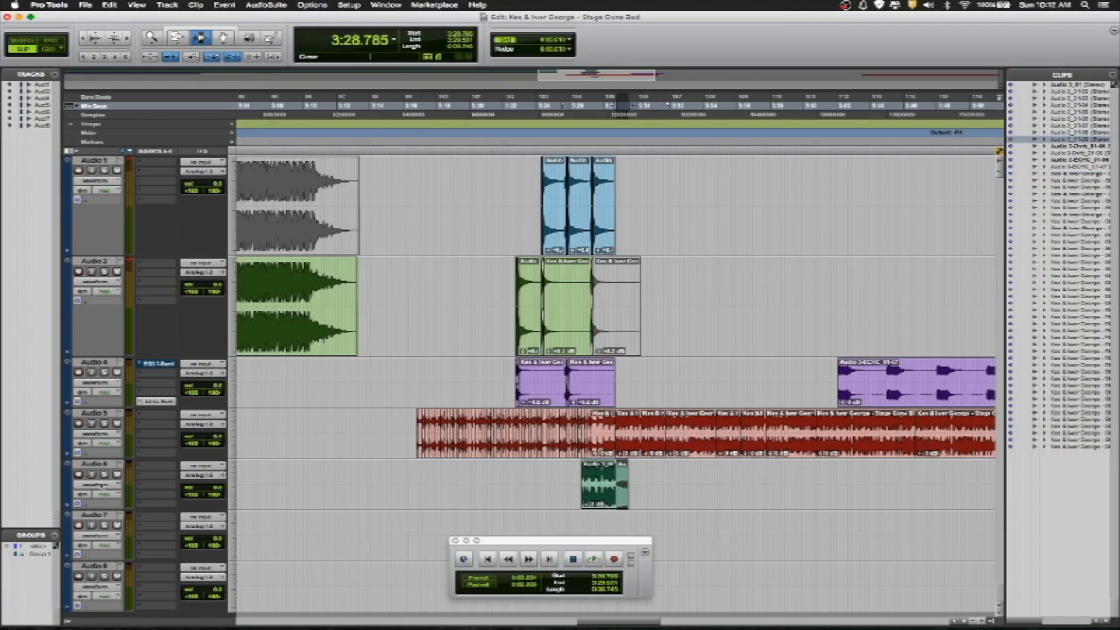
Enable Rhythmic elastic audio on Audio 6, stretch its second part to end at about 3:31.390 and play it.
click(84, 504)
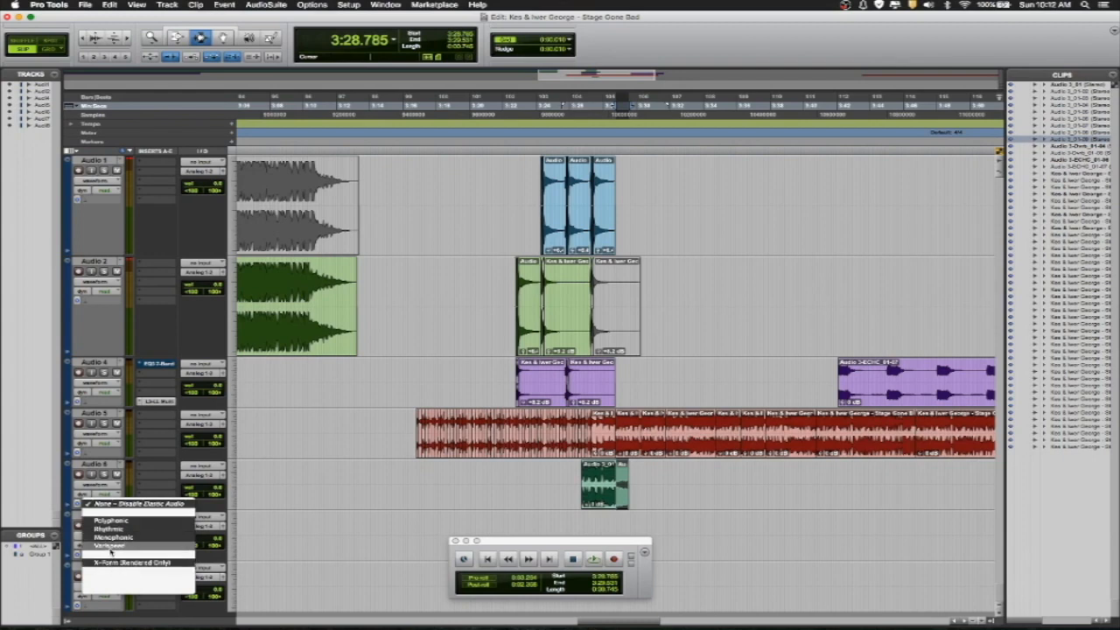
click(113, 529)
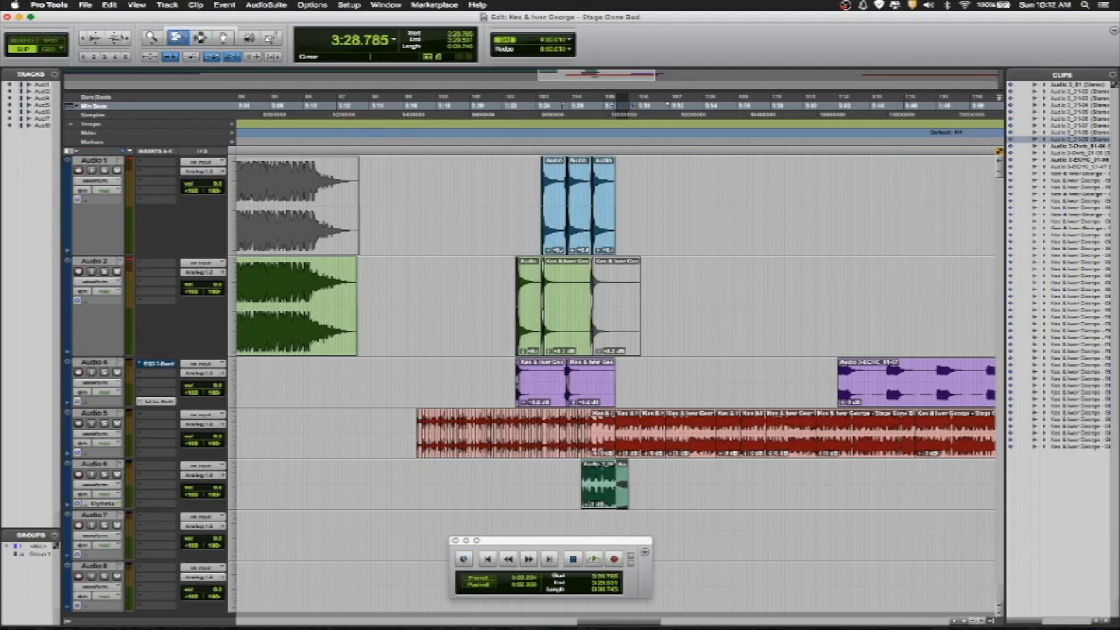
click(127, 39)
click(127, 40)
click(127, 39)
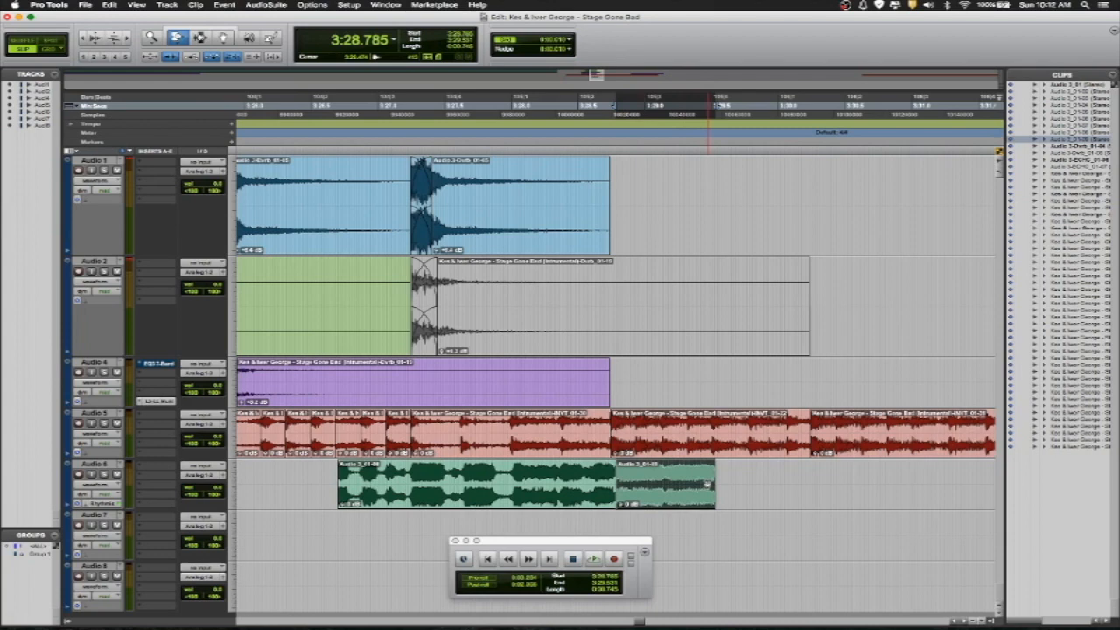
drag(710, 484, 963, 484)
key(space)
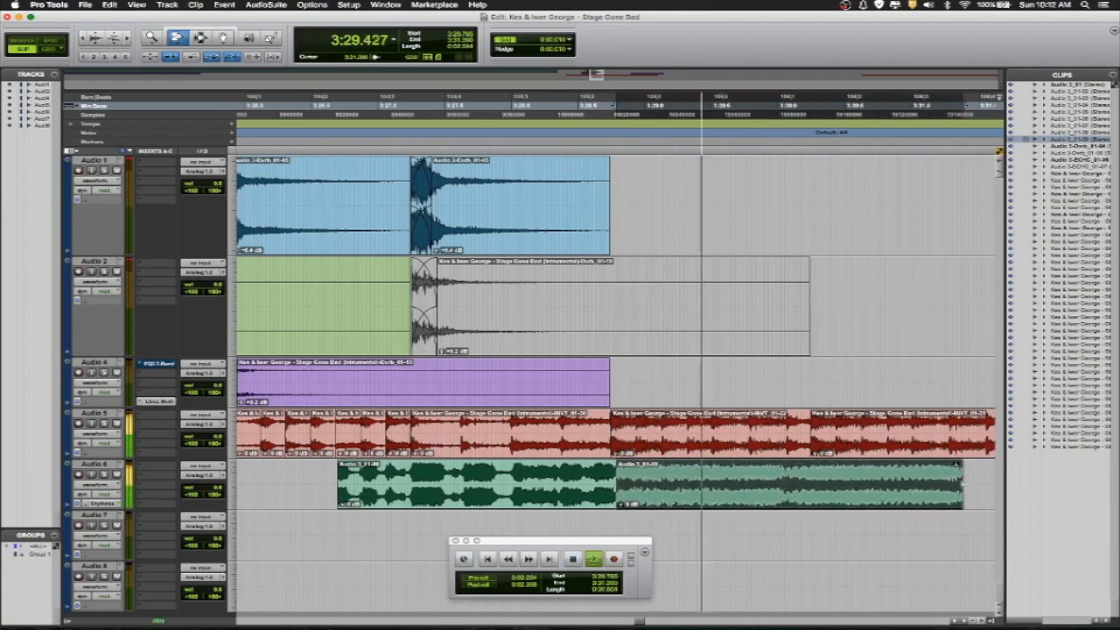
key(space)
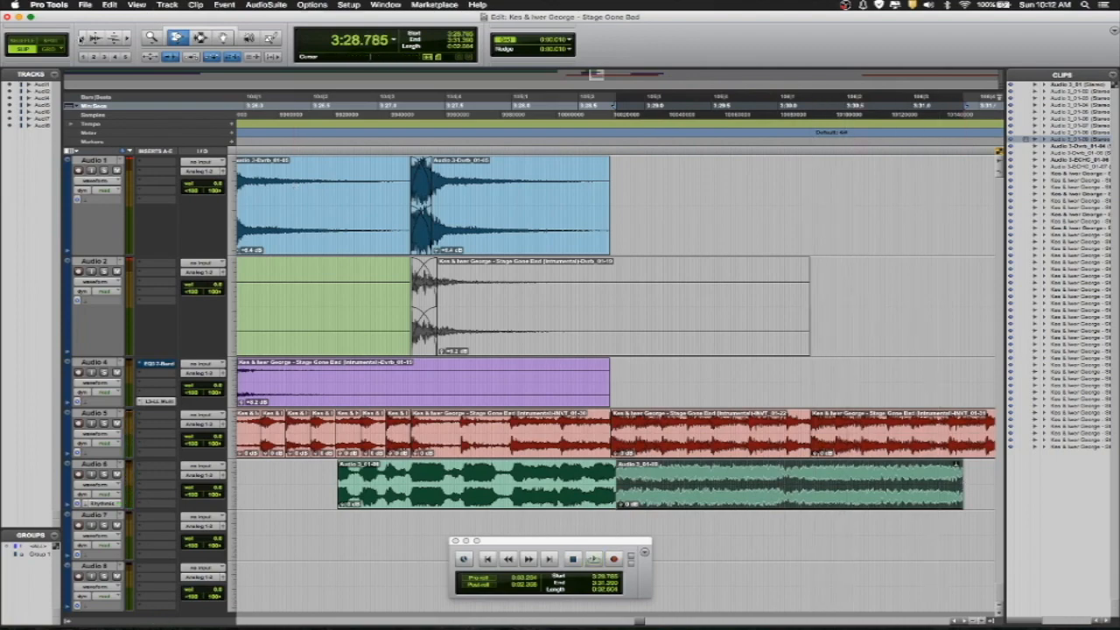
Play the outro from 3:24.348, then select both Audio 6 parts and play them together.
double_click(82, 38)
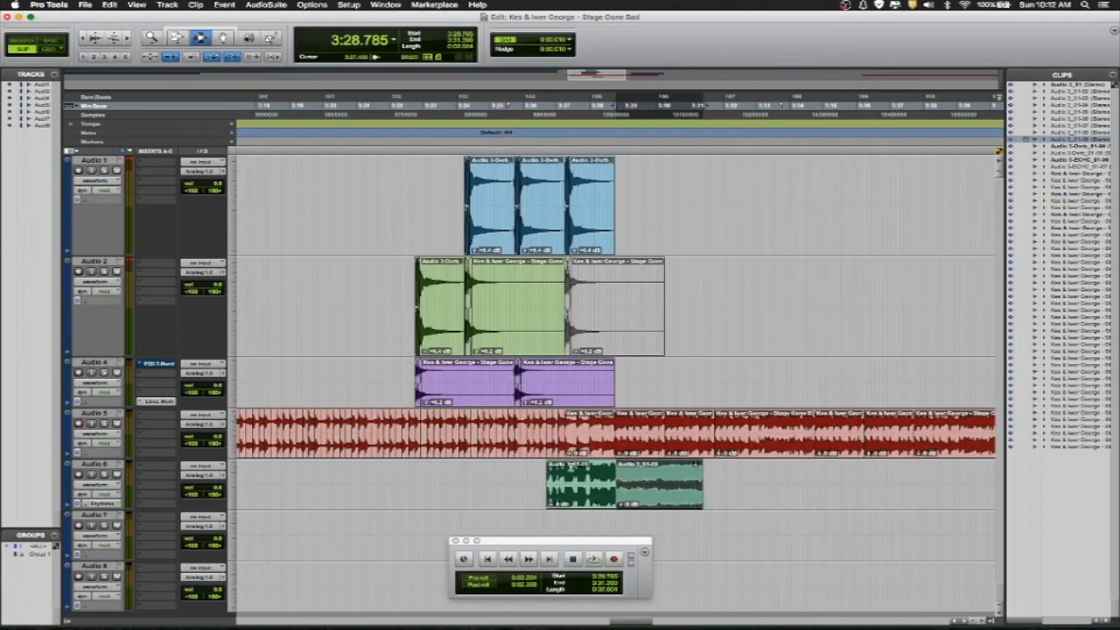
click(465, 503)
key(space)
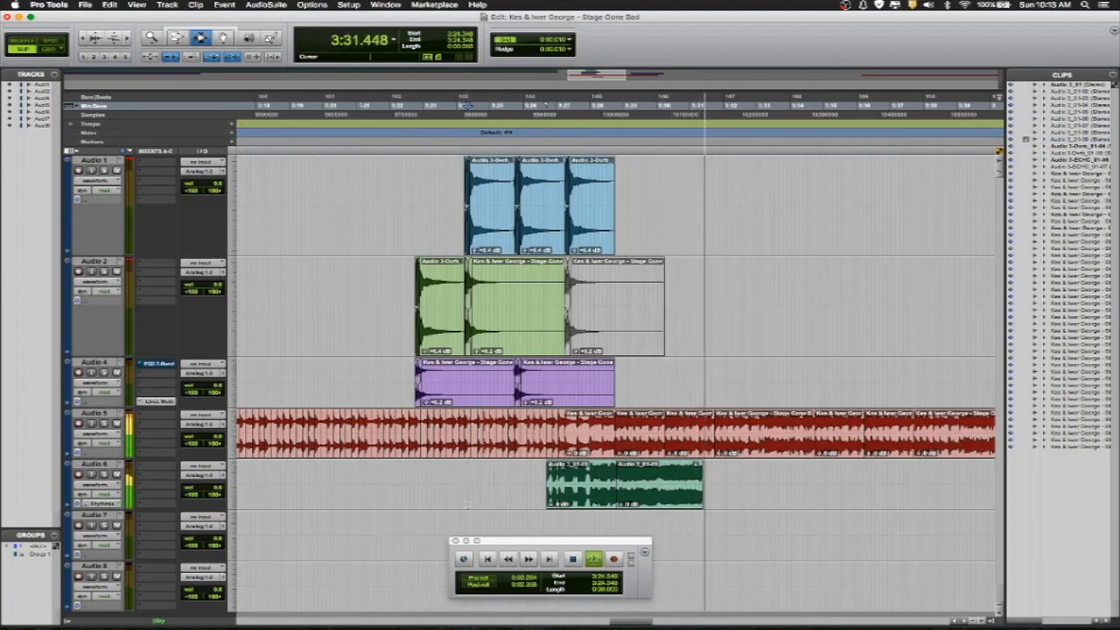
key(space)
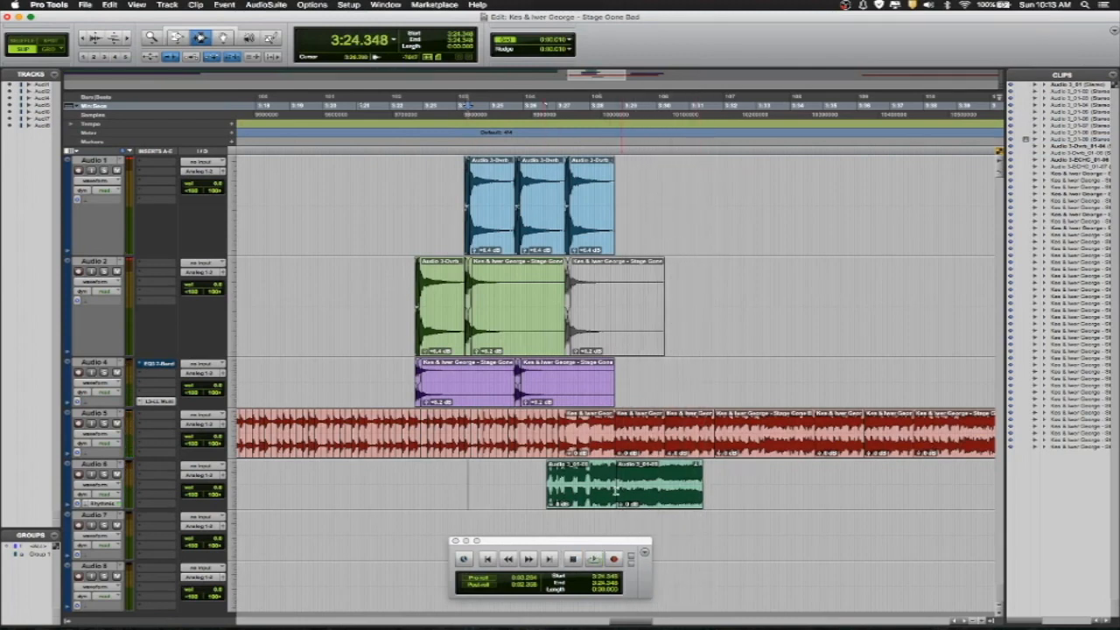
click(580, 493)
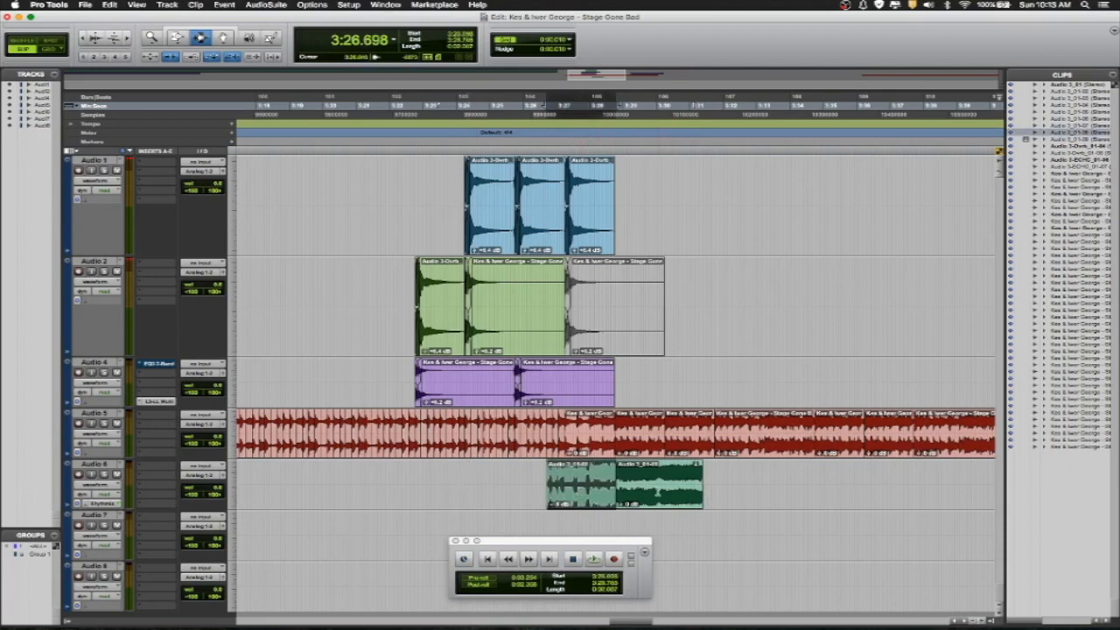
click(658, 489)
key(space)
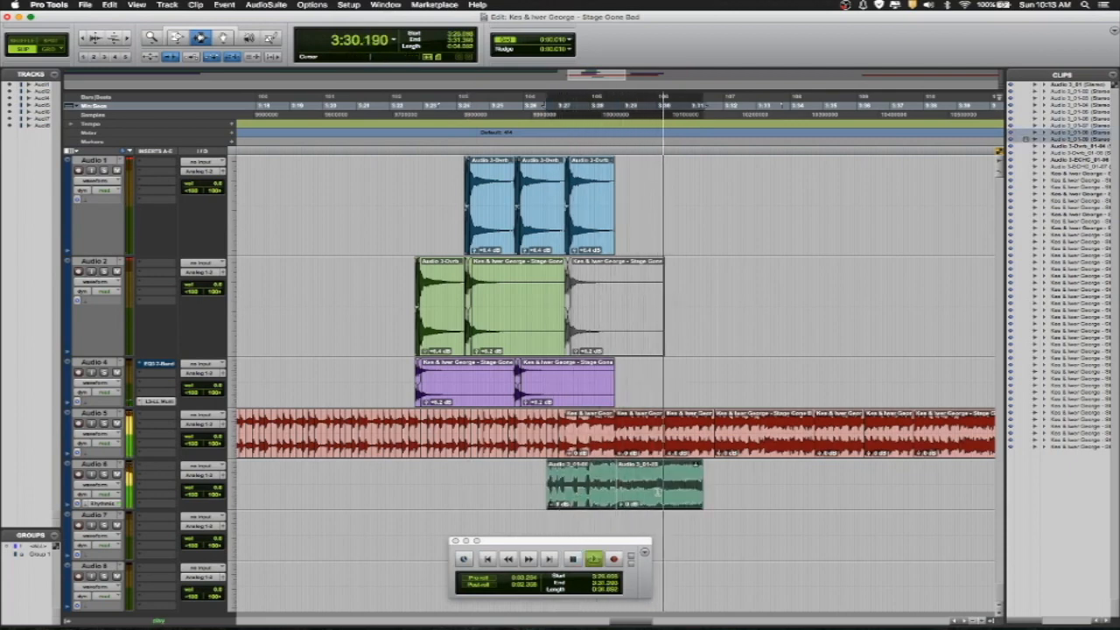
Split the first Audio 6 part at 3:27.997 and play the section from there and from 3:25.909.
click(581, 486)
key(space)
key(space)
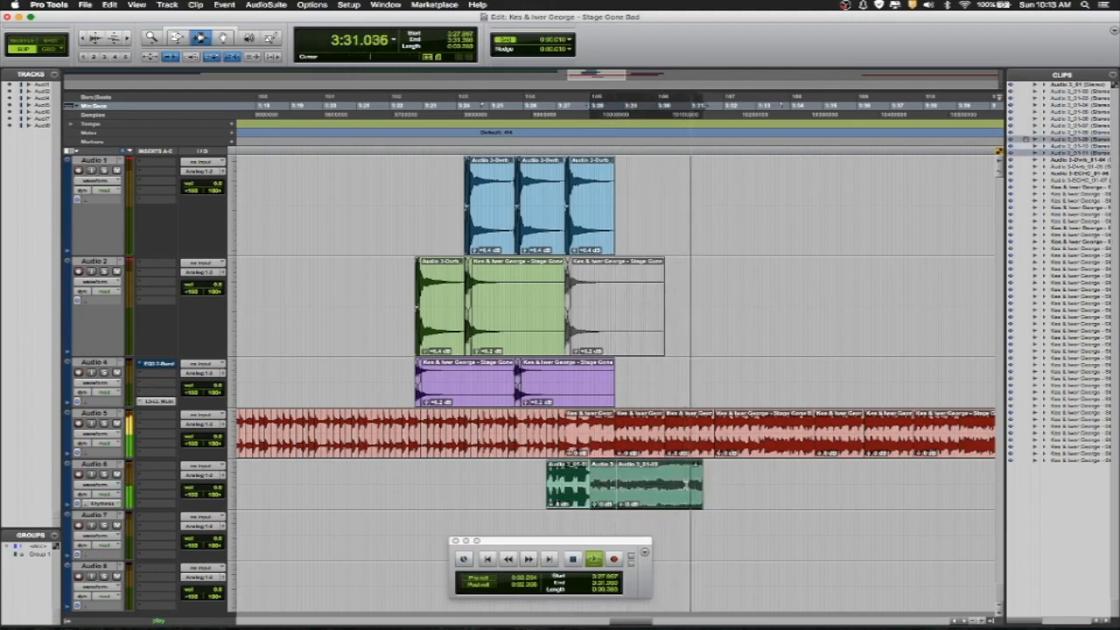
key(space)
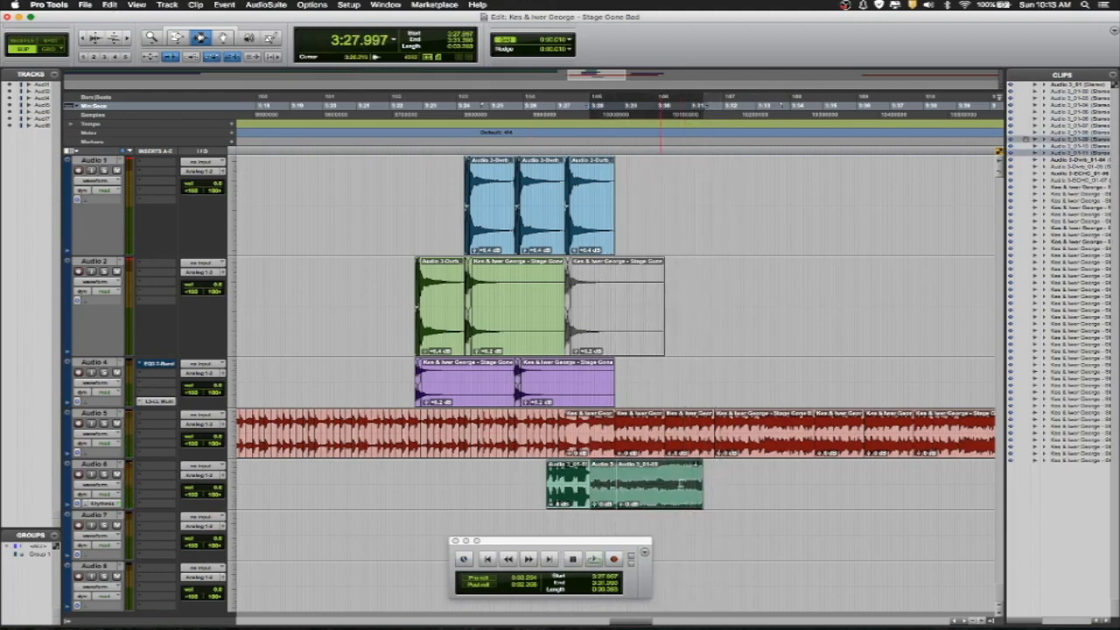
click(523, 481)
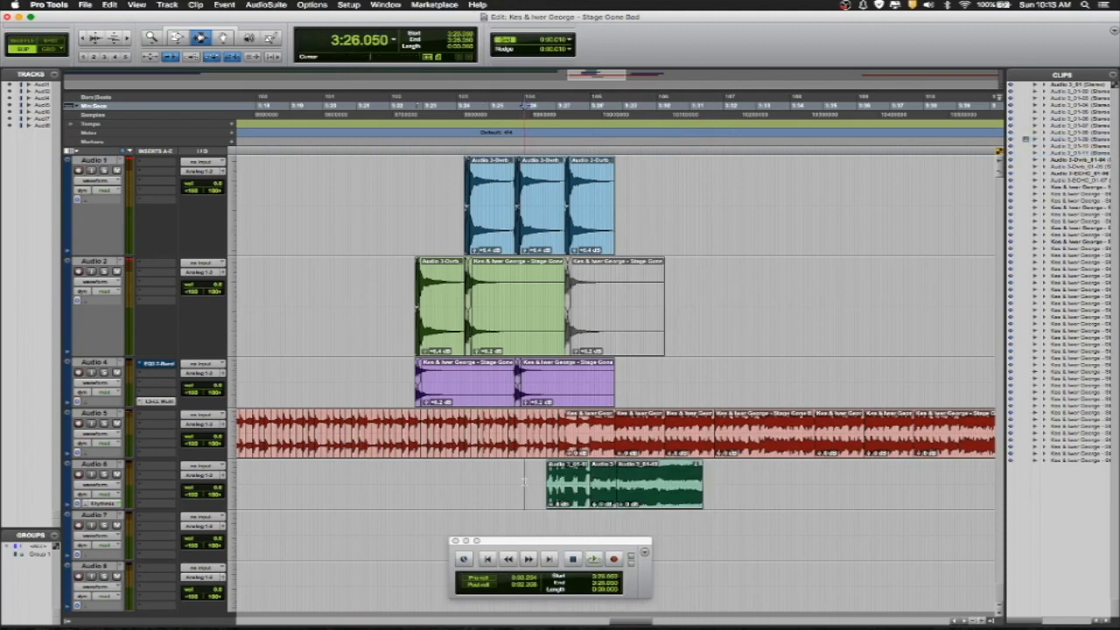
key(space)
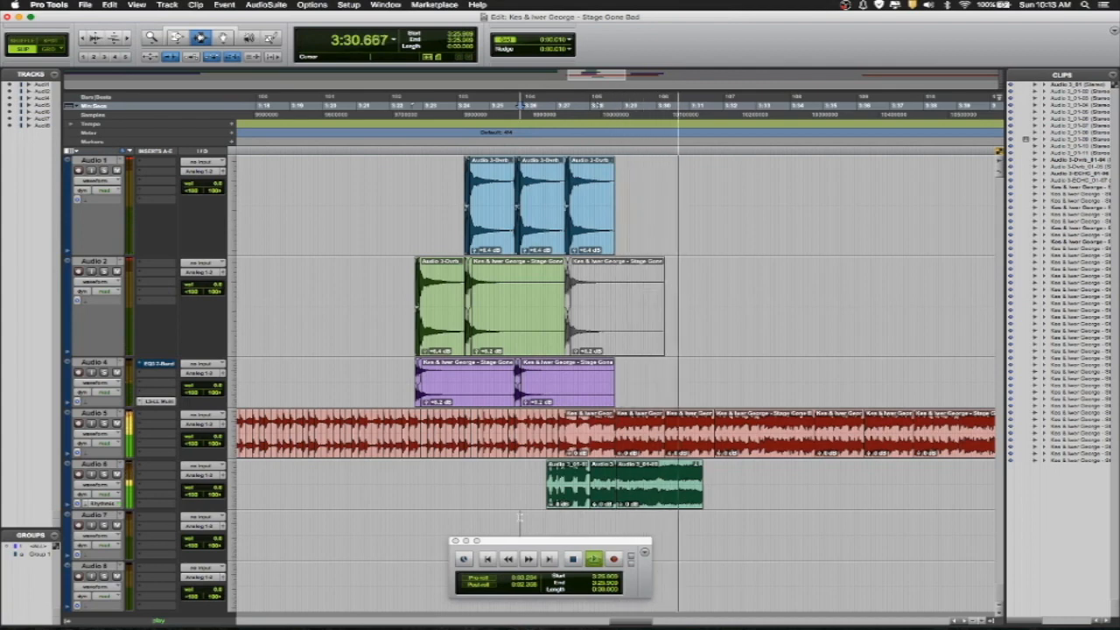
key(space)
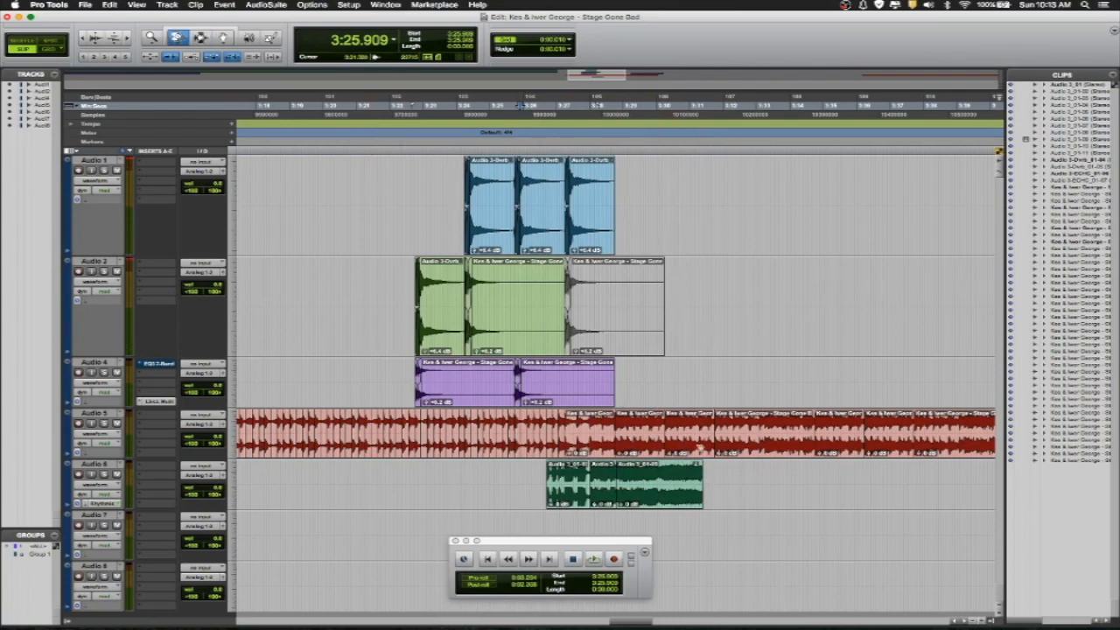
Play from 3:25.909, time-stretch the last Audio 6 part to end at about 3:32.609 and replay from 3:26.718.
key(space)
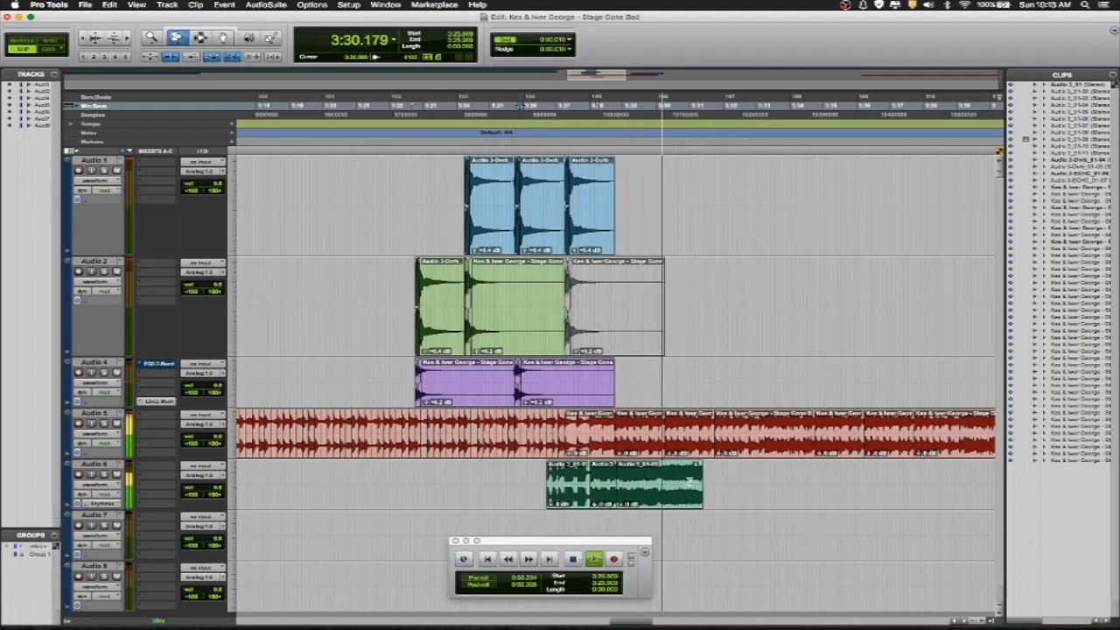
drag(699, 483, 743, 481)
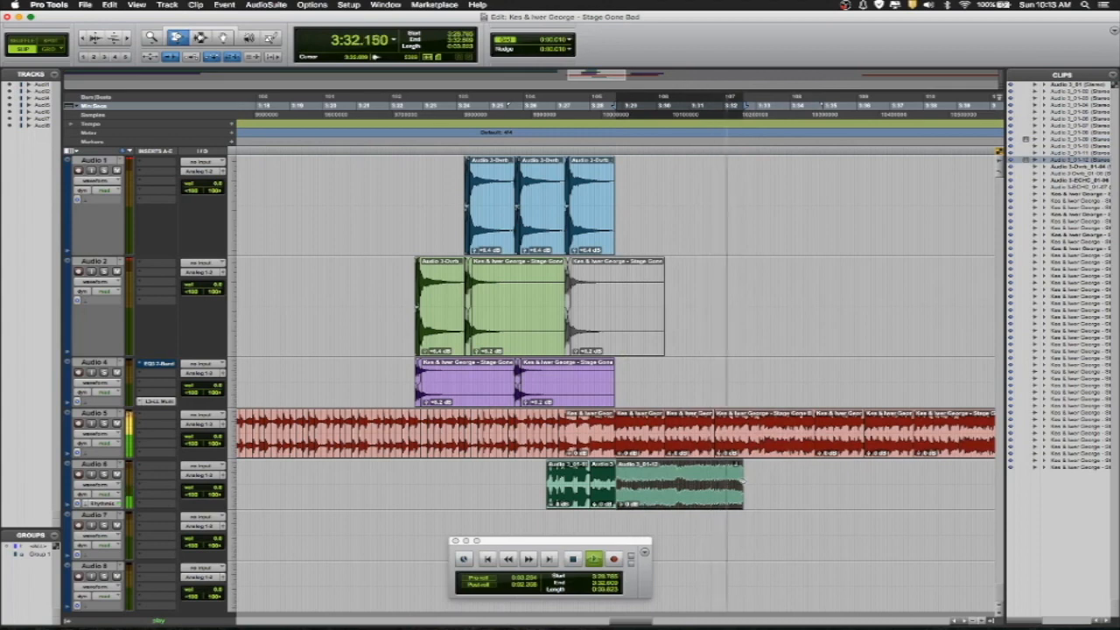
key(space)
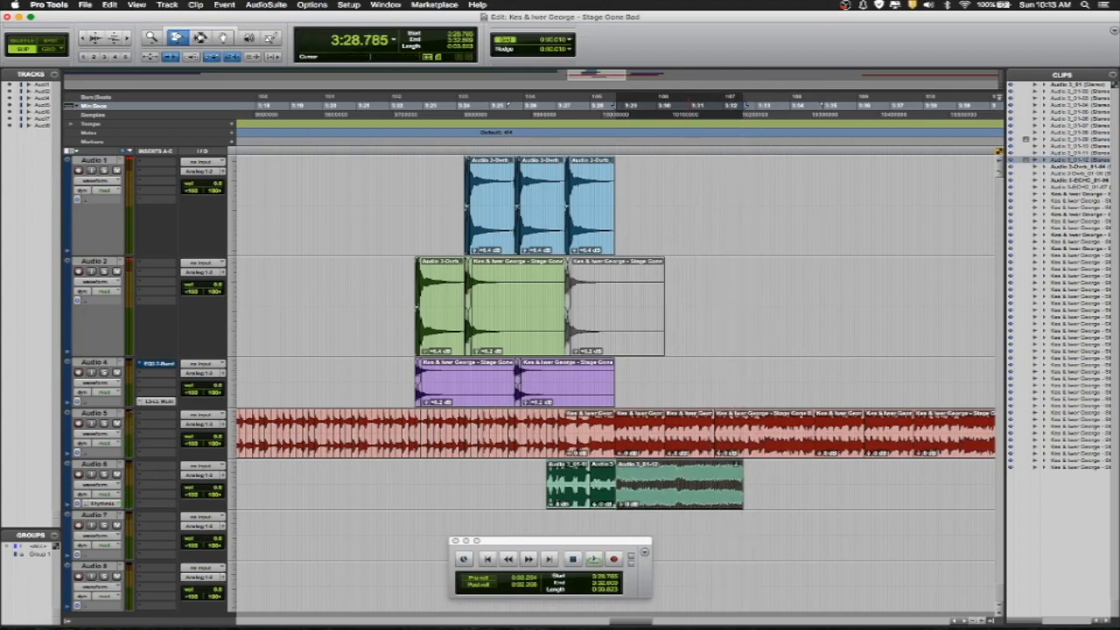
click(548, 523)
key(space)
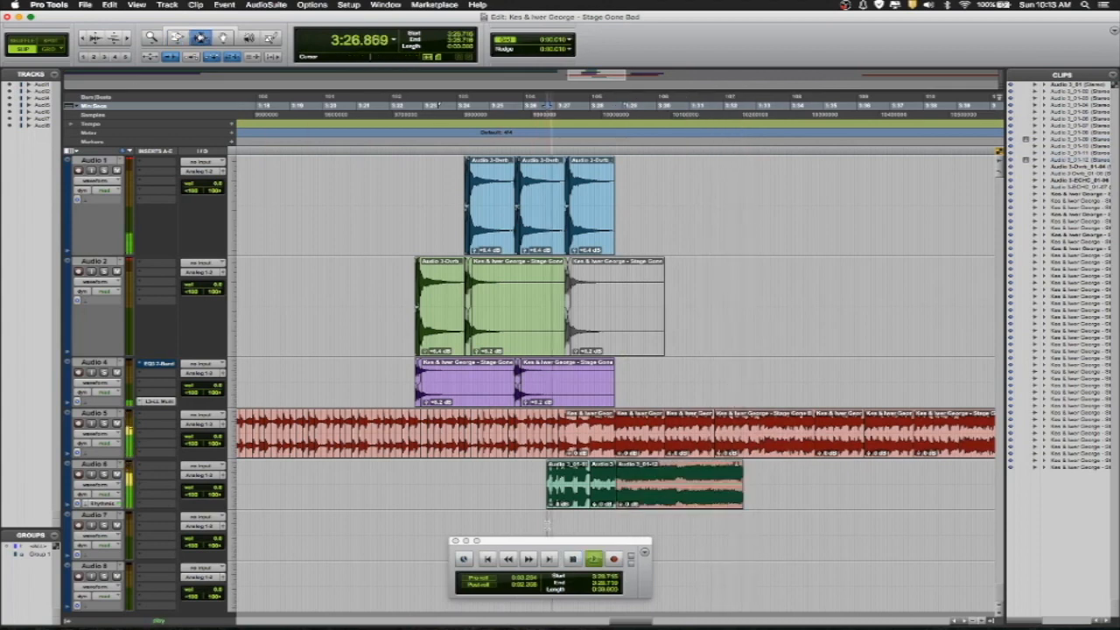
Copy the three Audio 6 parts and paste them onto Audio 7 at 3:32.663 while auditioning the section.
double_click(568, 494)
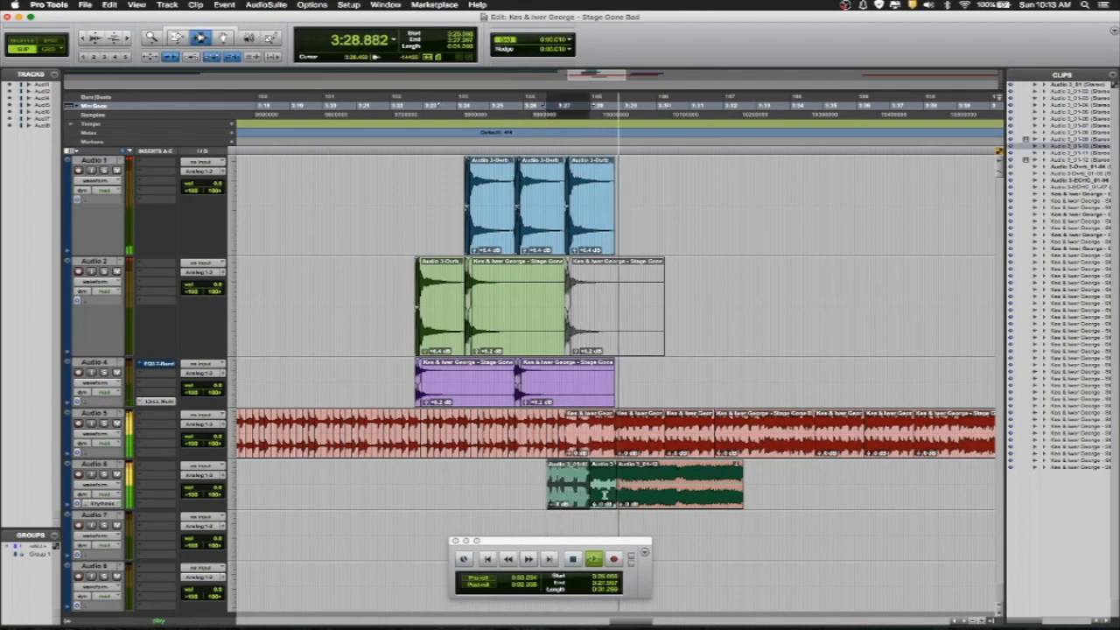
shift+double_click(604, 495)
shift+double_click(667, 494)
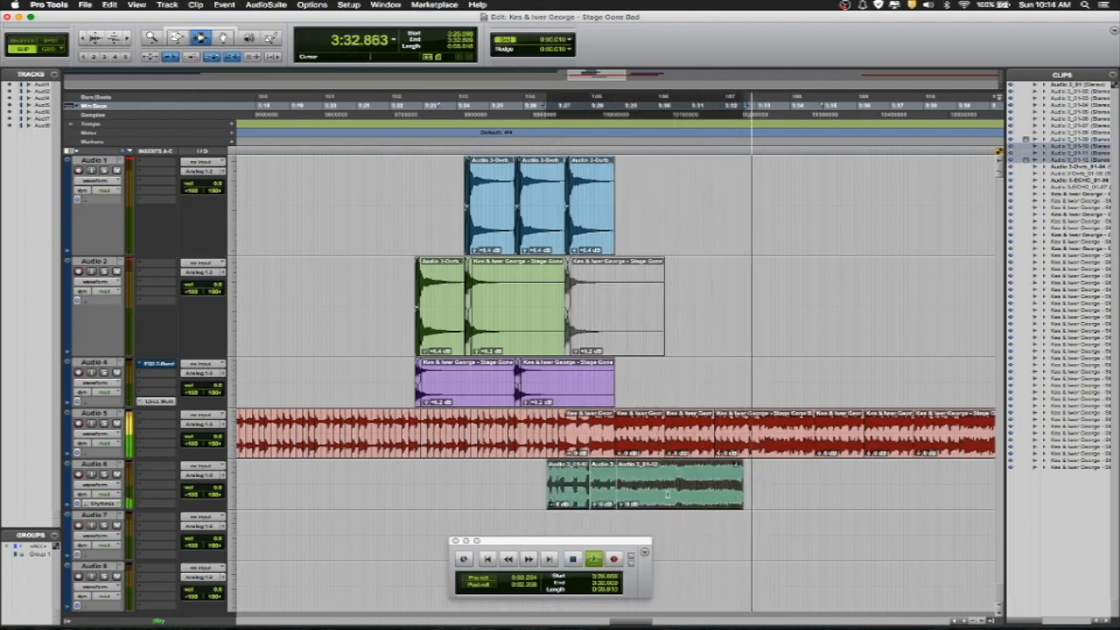
click(667, 494)
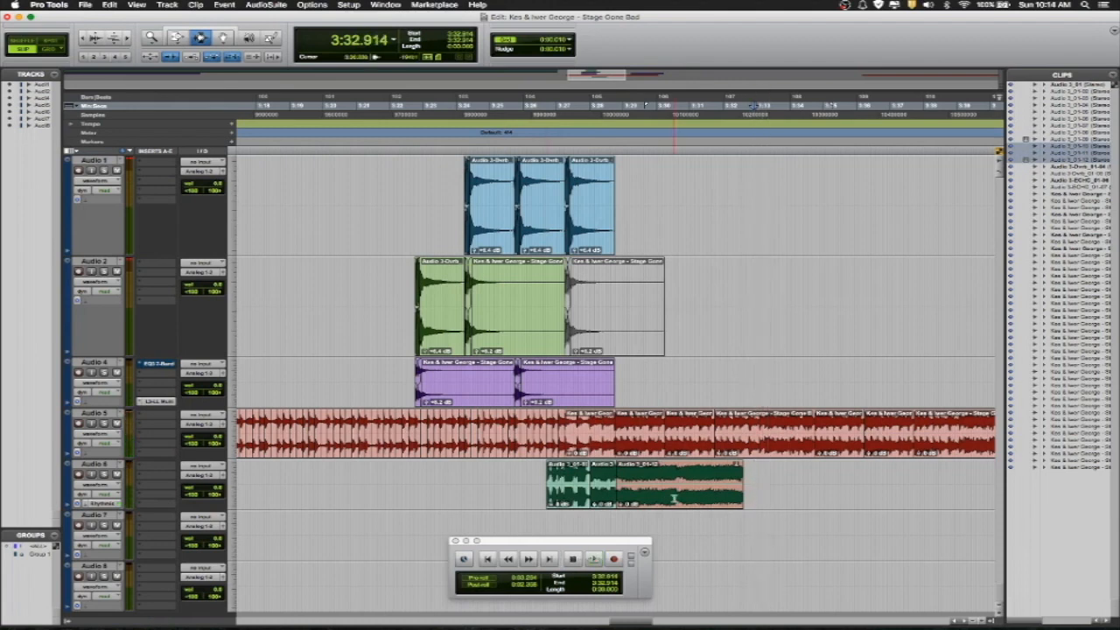
key(space)
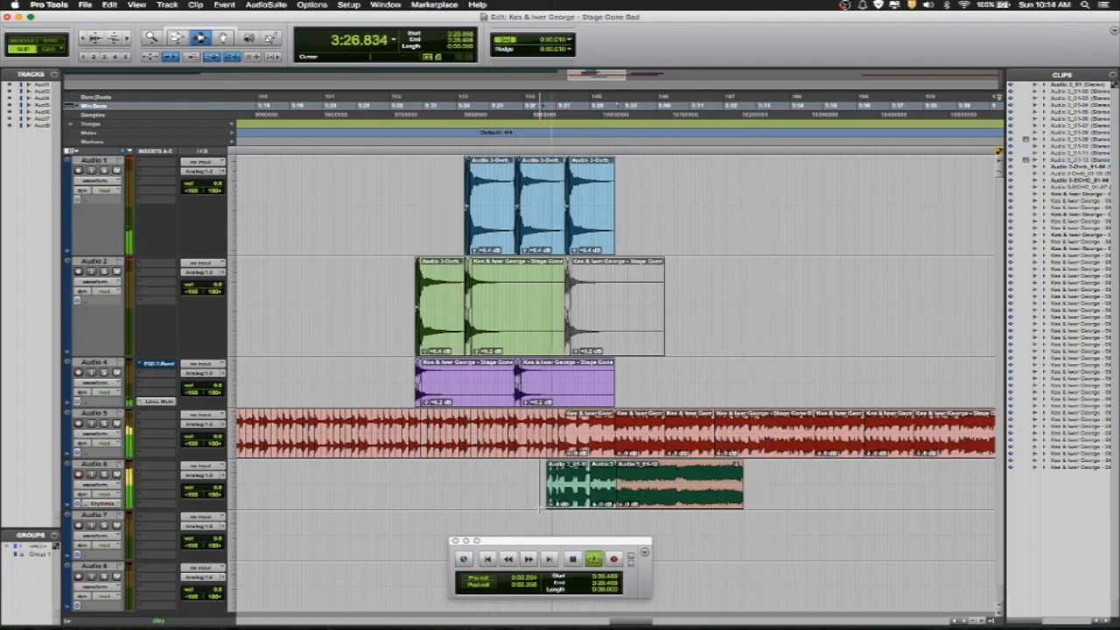
key(space)
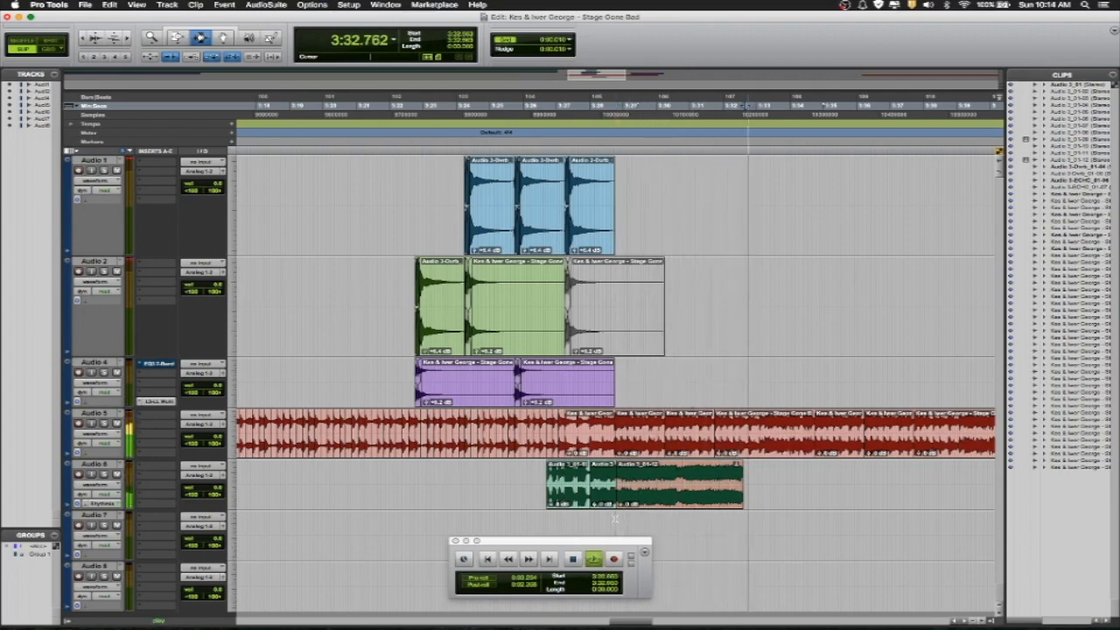
key(super+v)
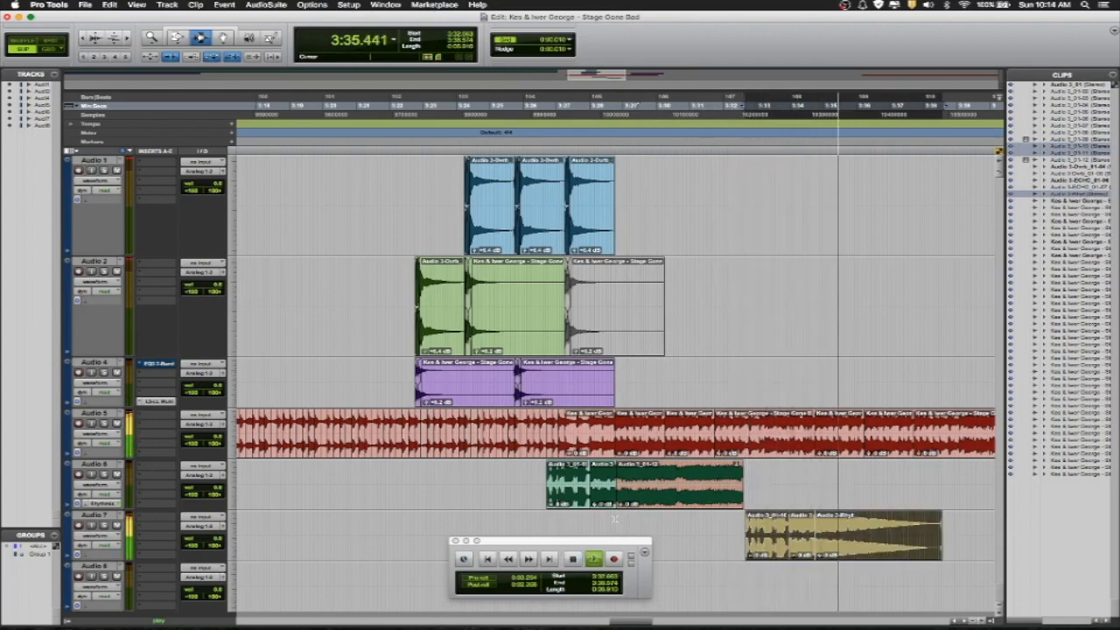
Nudge the Audio 7 parts to start at 3:32.693, trim the last one to end at about 3:38.4 and audition them.
key(space)
key(space)
key(space)
key(space)
key(space)
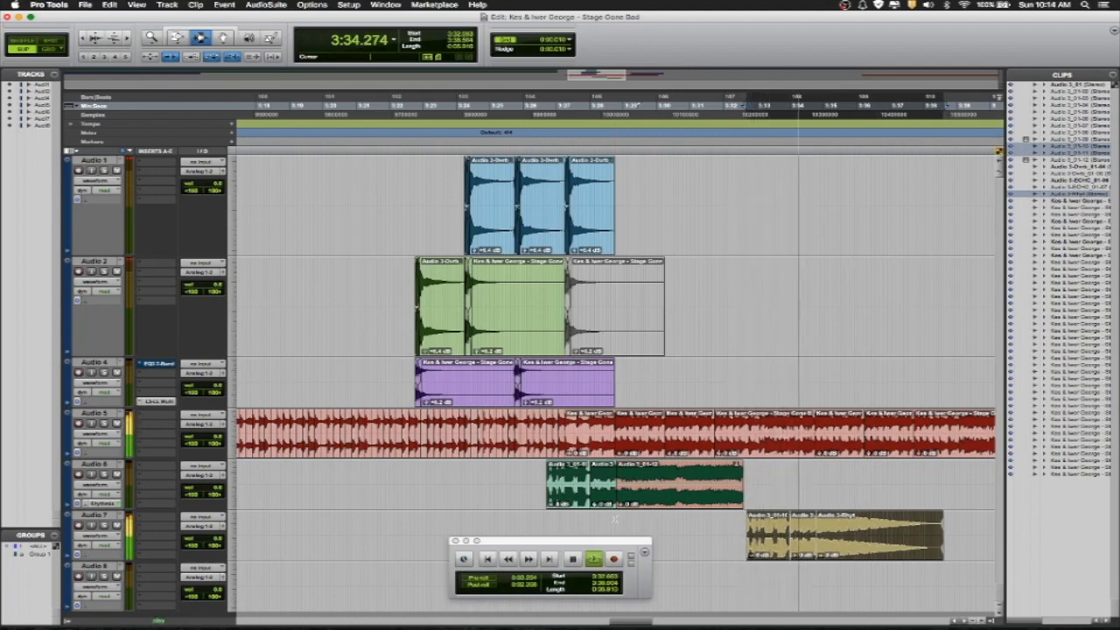
click(542, 523)
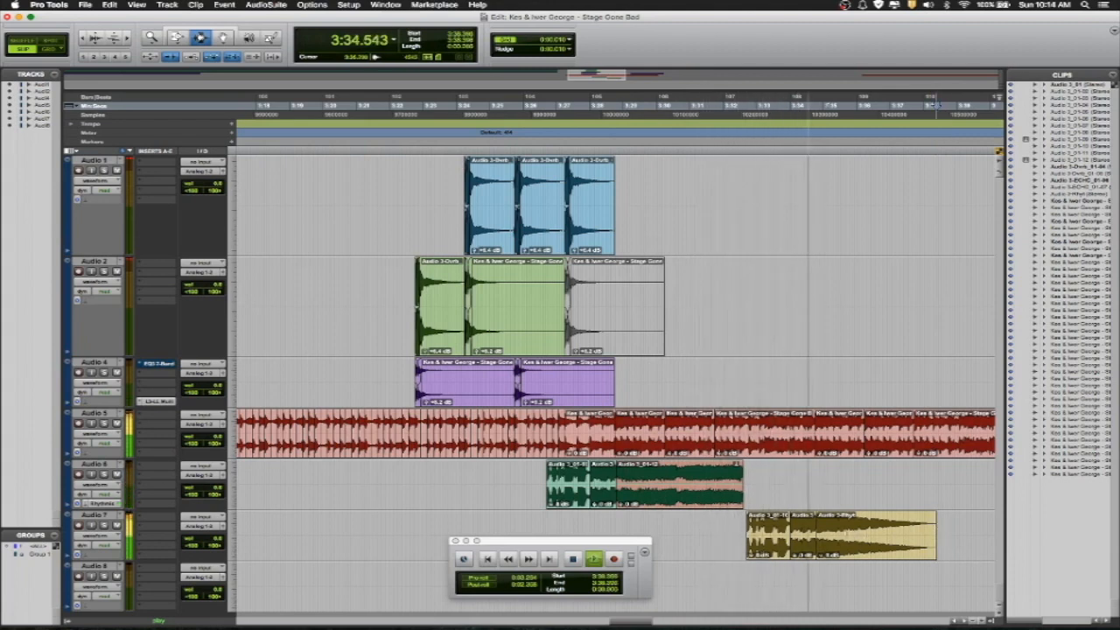
Copy the last two parts on Audio 7, from 3:33.992 to the end, and stop playback.
double_click(803, 538)
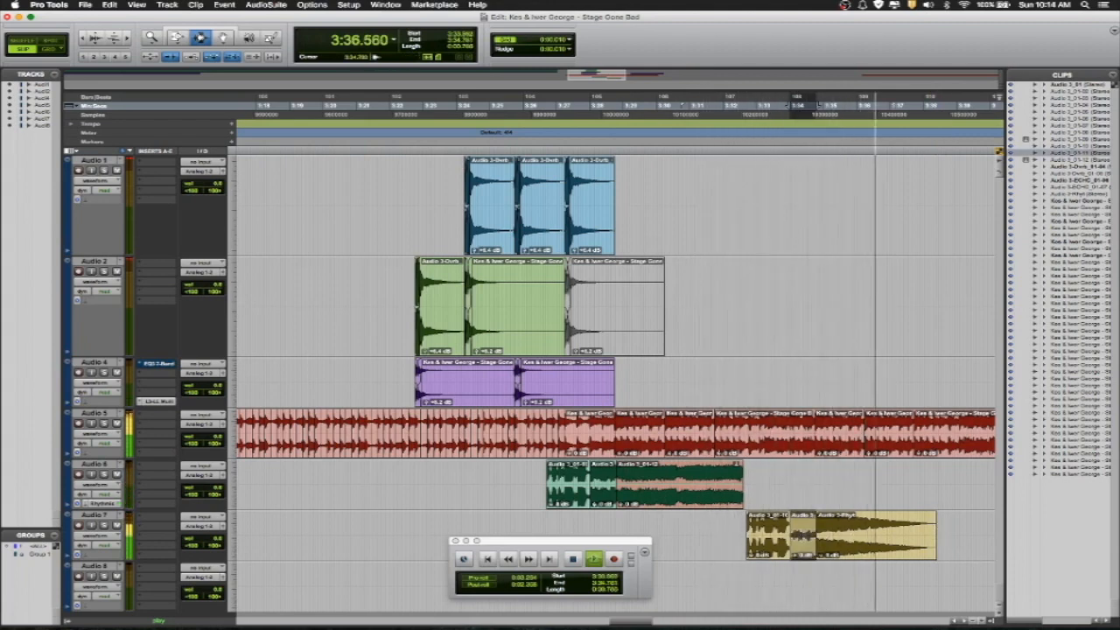
shift+double_click(881, 539)
key(space)
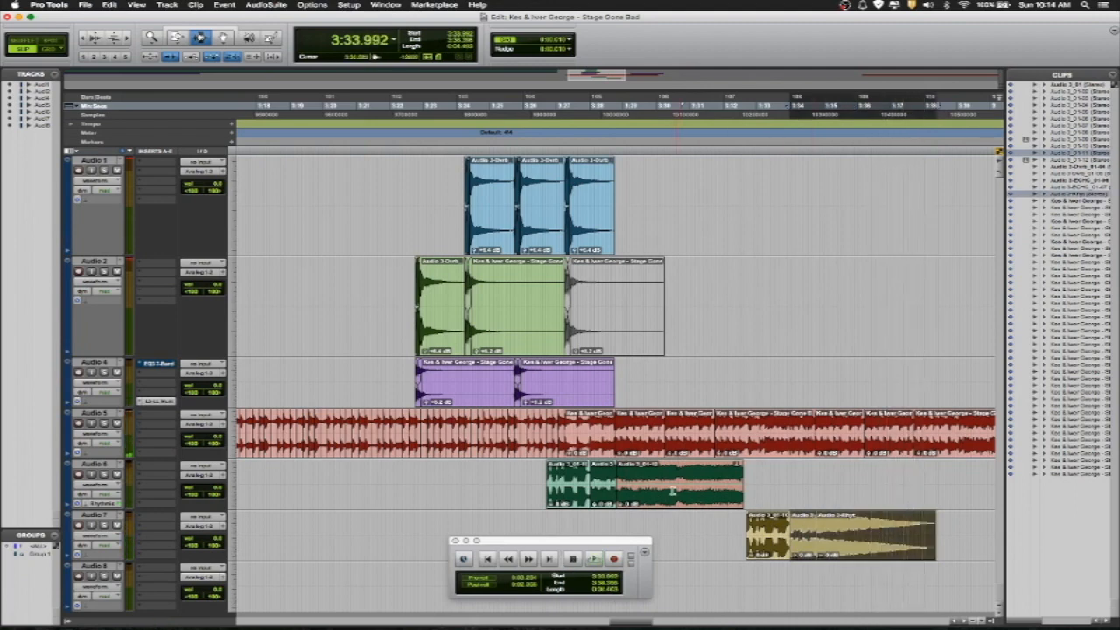
Try pasting the two copied parts over the last Audio 6 part and audition from 3:25.761.
double_click(672, 491)
key(super+v)
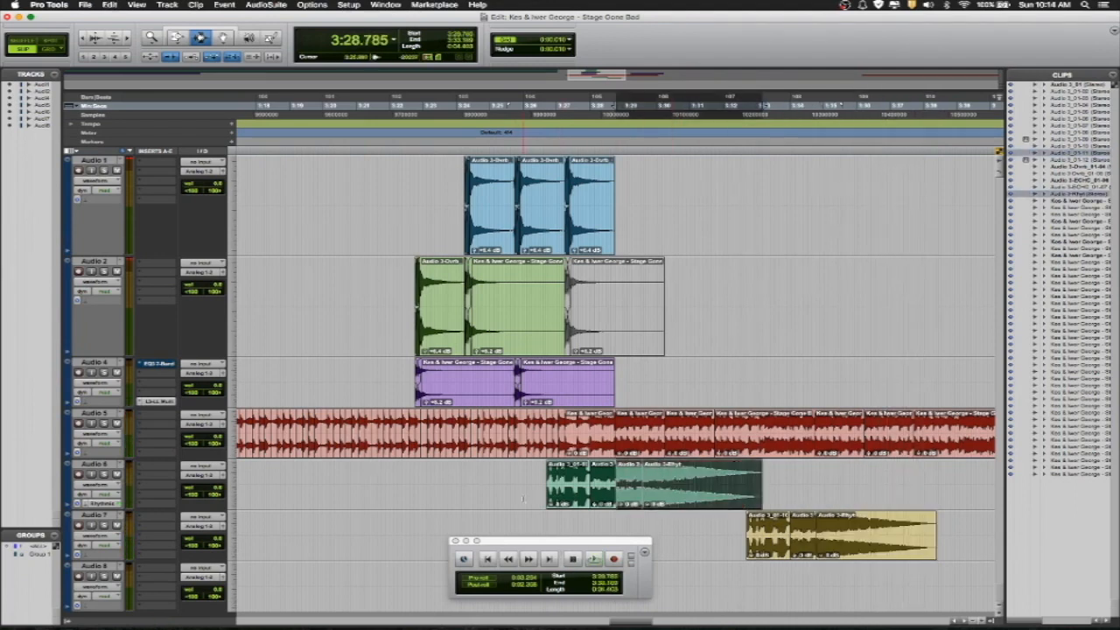
click(514, 495)
key(space)
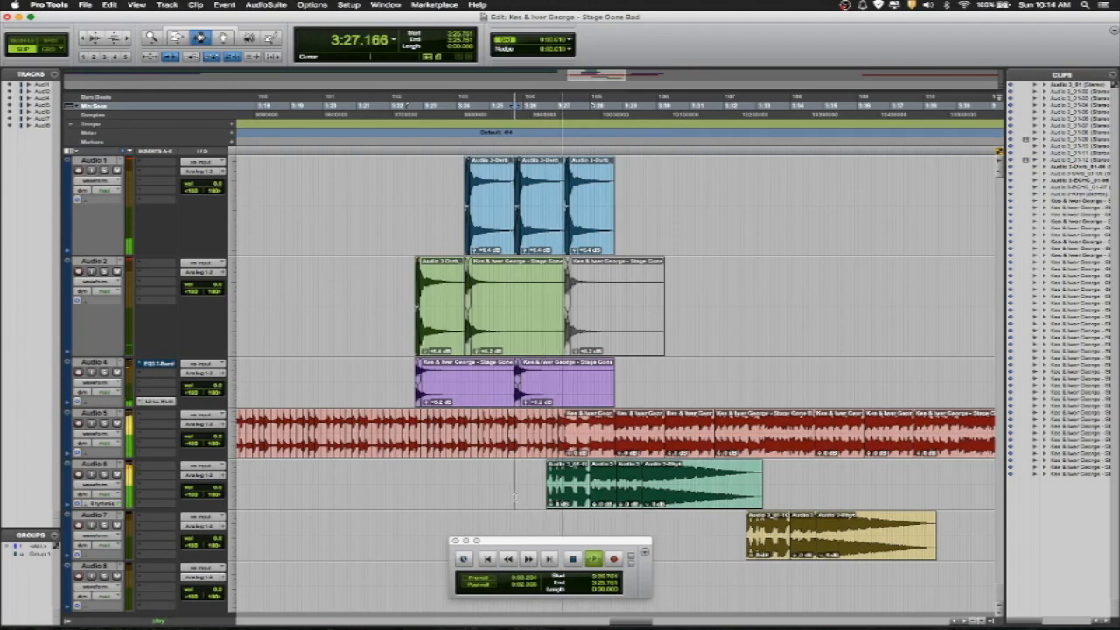
key(super+z)
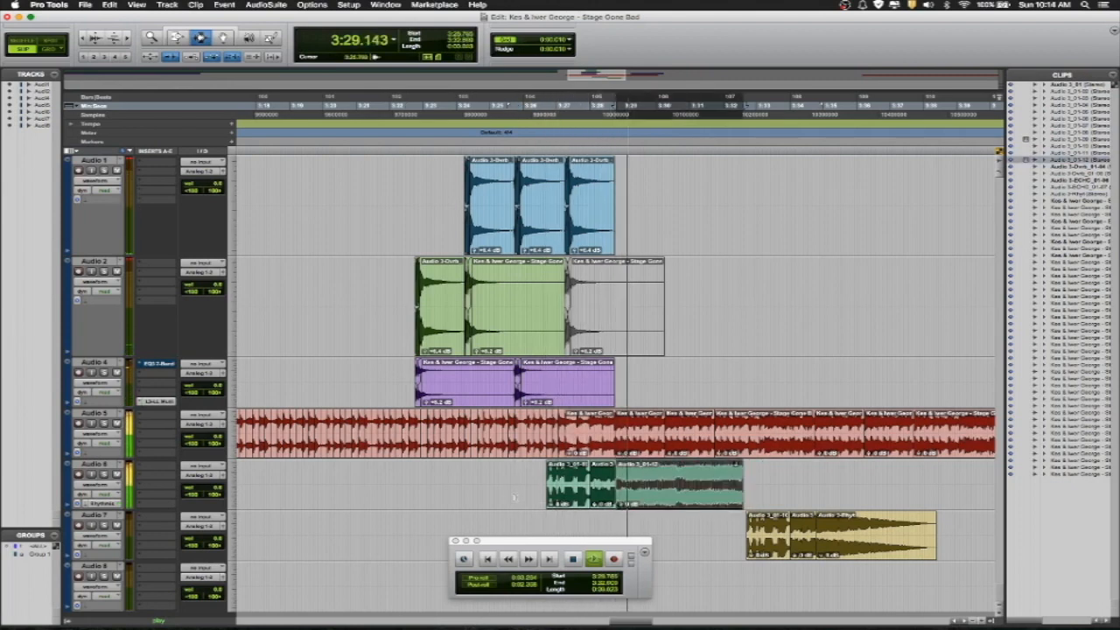
Paste the two copied parts onto Audio 6 at 3:27.997 and delete the leftover sliver of the old part behind them.
key(super+shift+z)
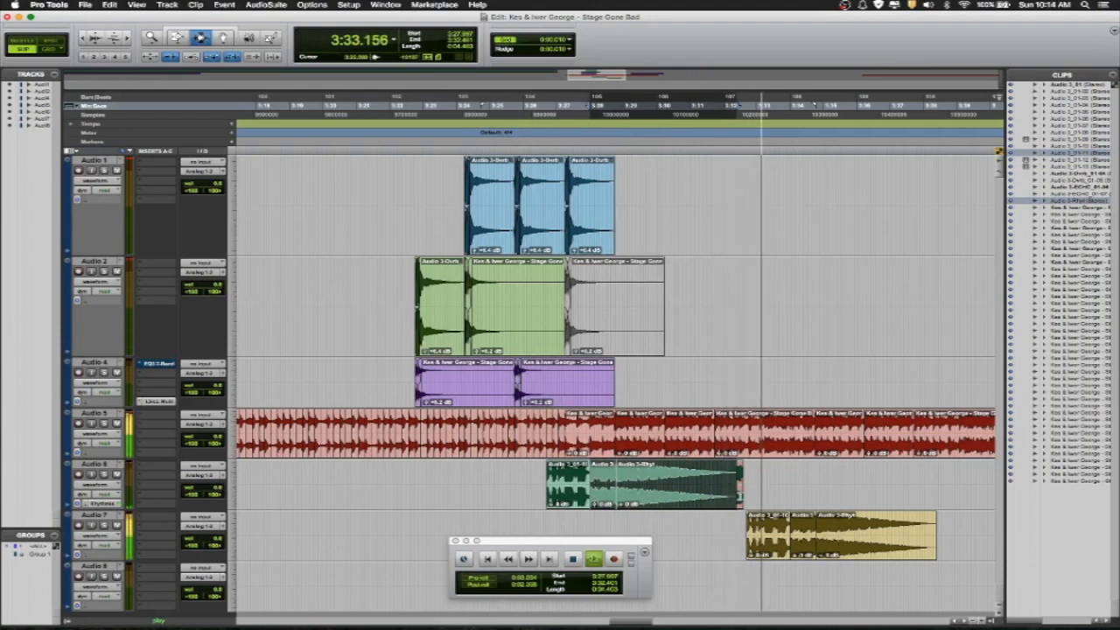
double_click(740, 496)
key(Delete)
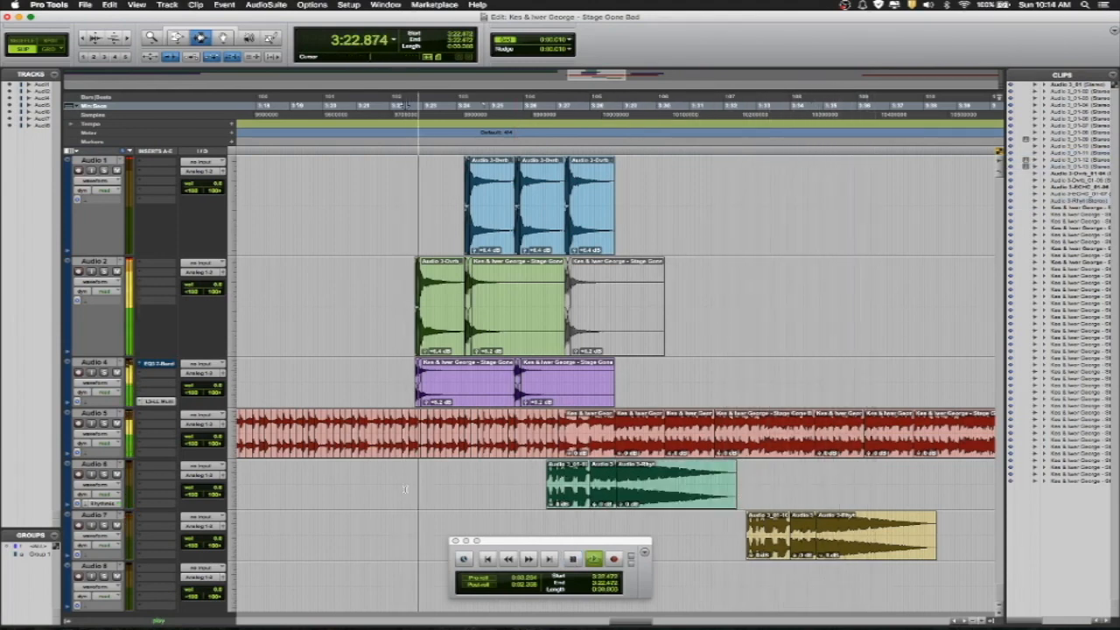
Play the outro from 3:22.472 and 3:37.843, then play it from 3:16.756, checking the listening volume.
key(XF86AudioRaiseVolume)
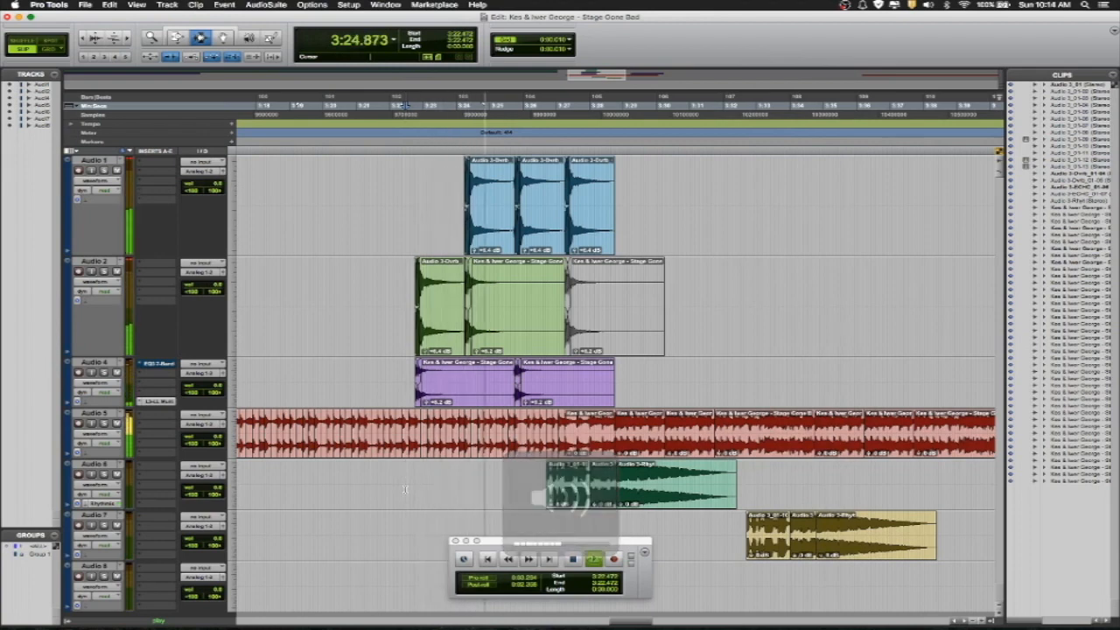
key(XF86AudioLowerVolume)
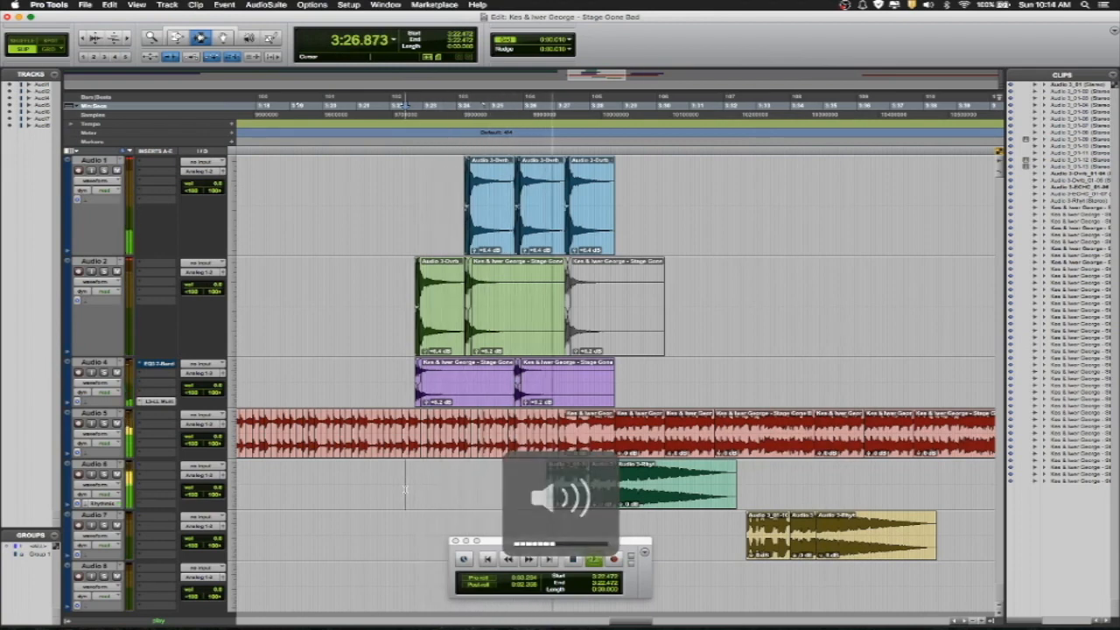
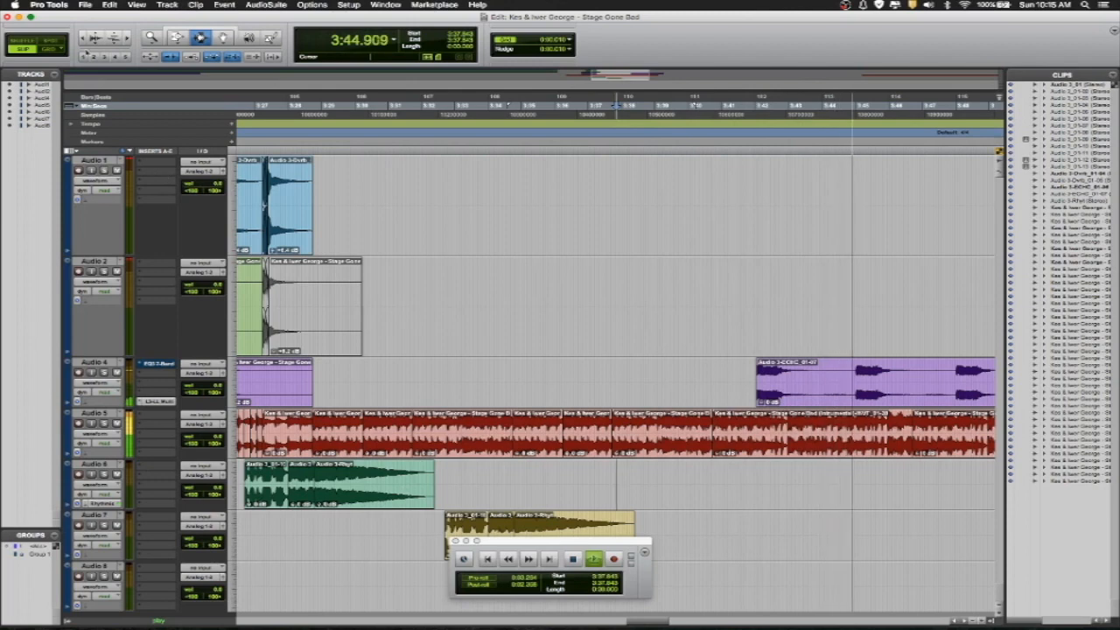
click(84, 38)
click(84, 39)
key(space)
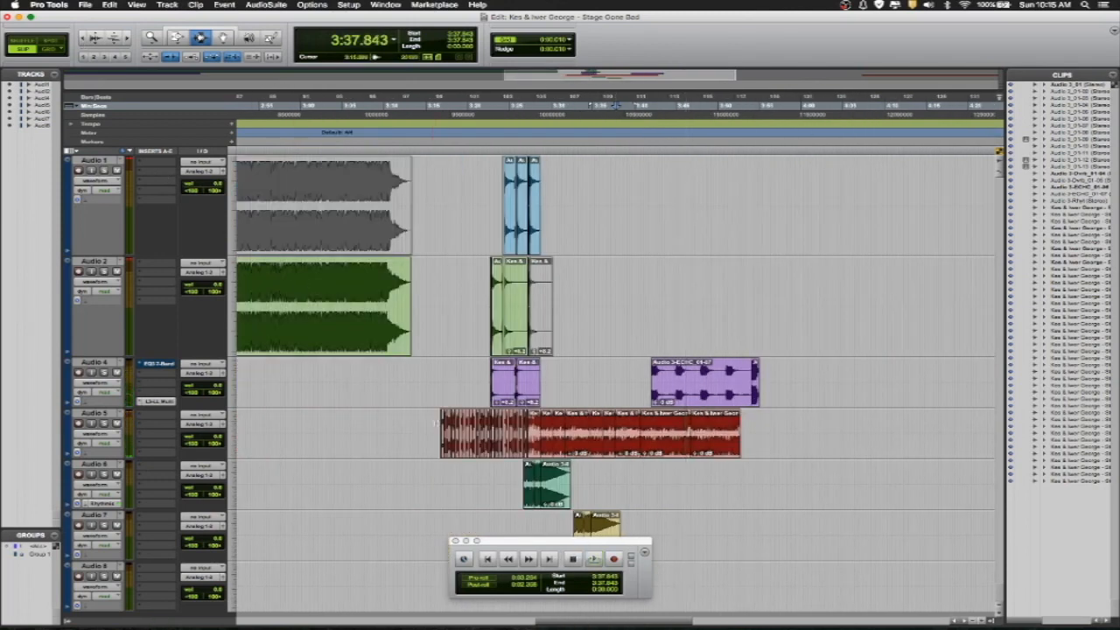
key(space)
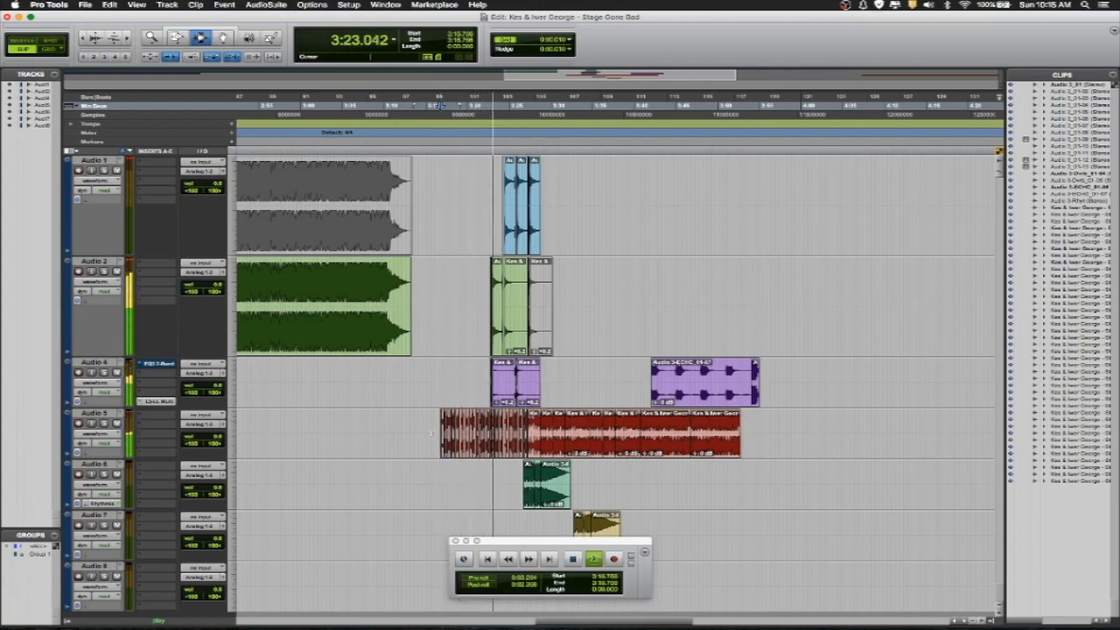
key(space)
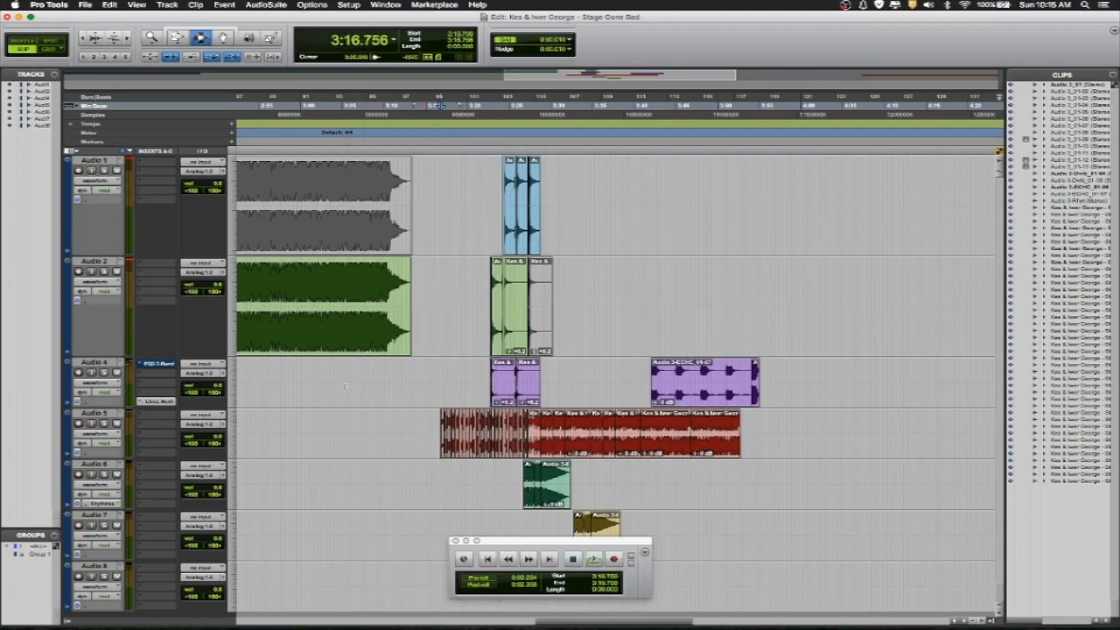
Listen to the Audio 2 instrumental from the part starting near 0:37.5, around 0:49 and from 1:16.674 for usable material.
scroll(347, 386, left, 15)
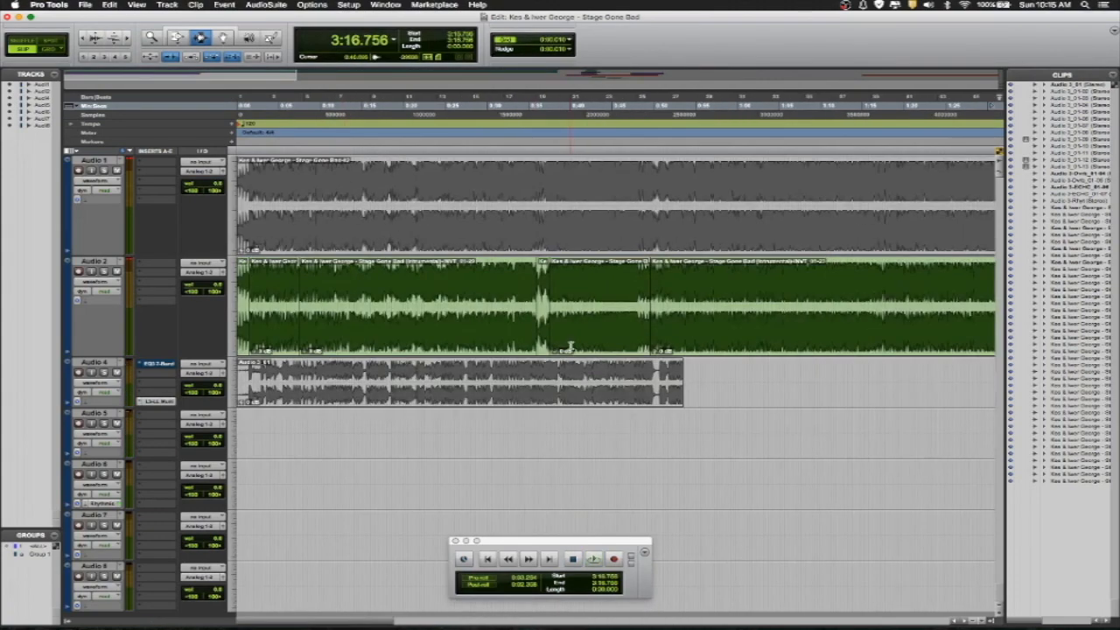
double_click(571, 329)
key(space)
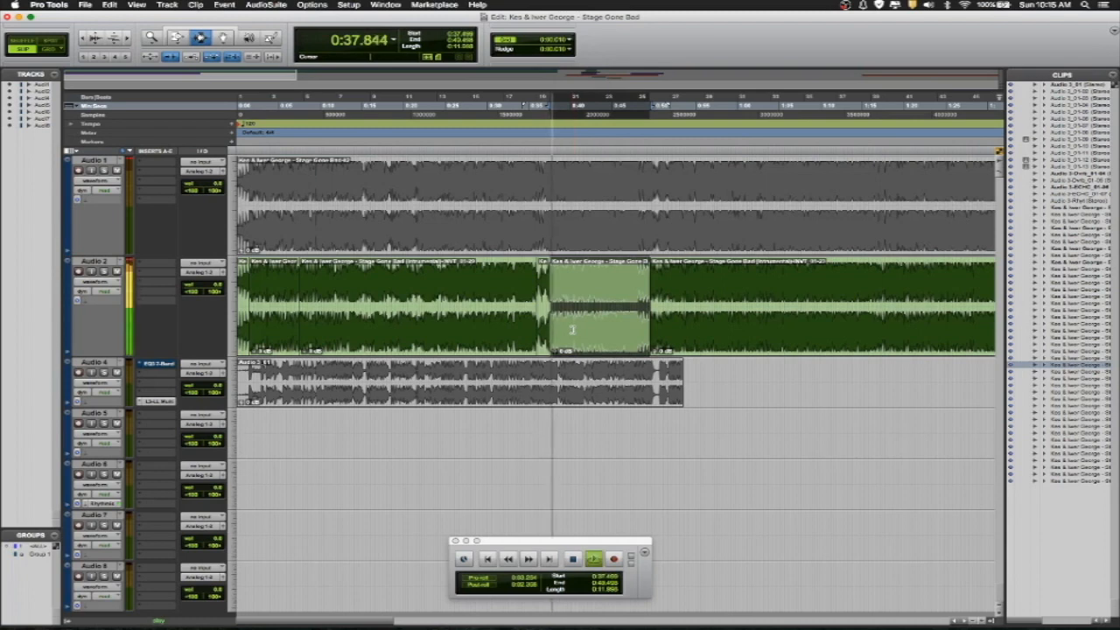
click(640, 336)
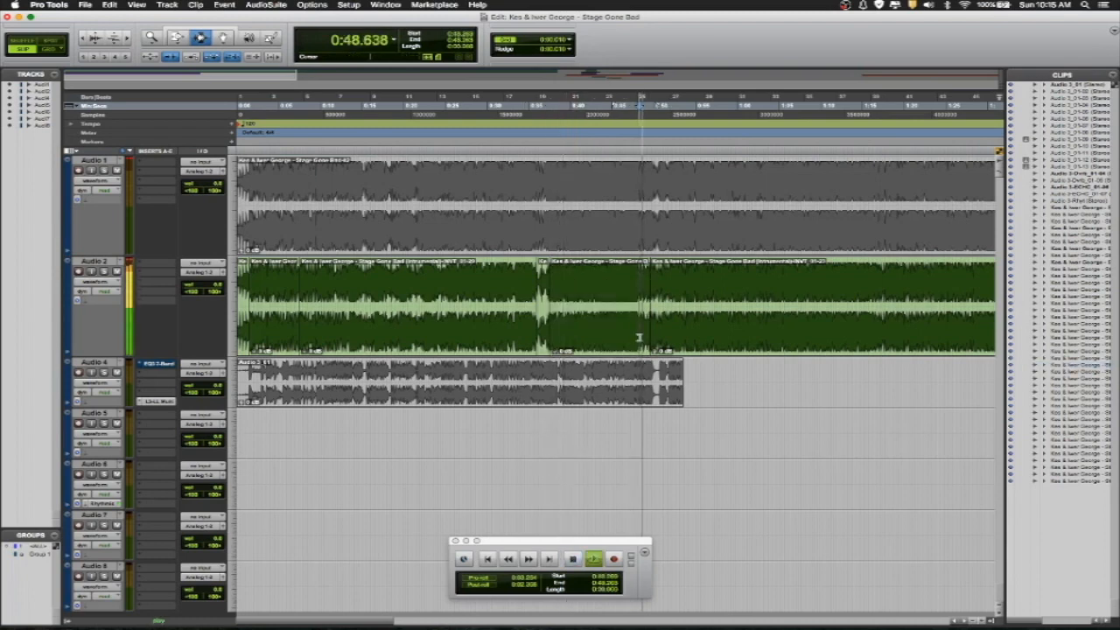
double_click(662, 338)
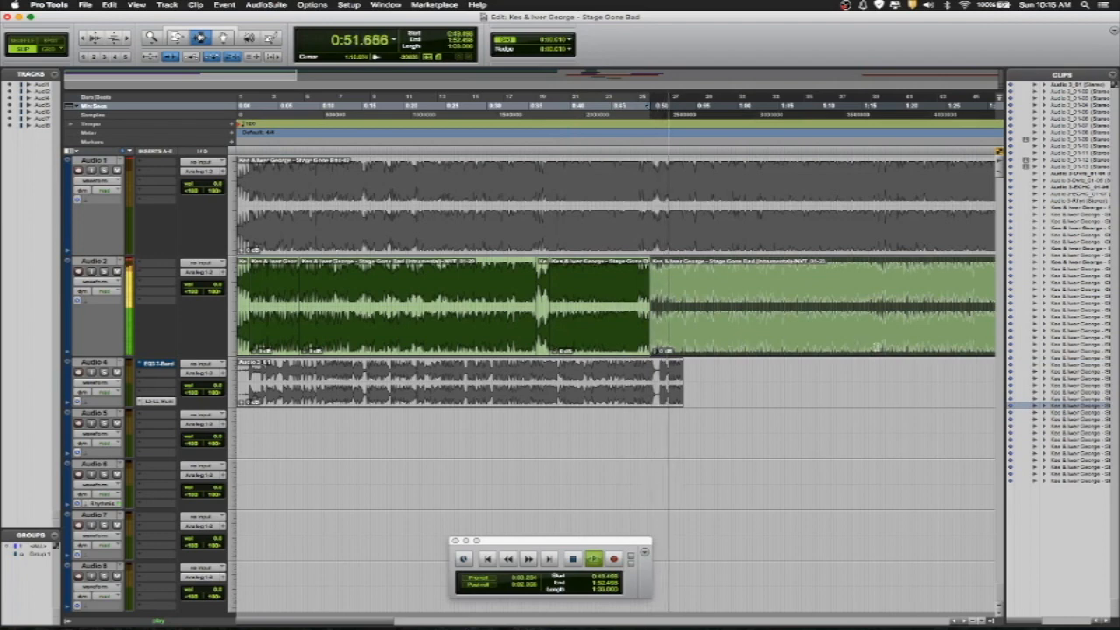
click(875, 347)
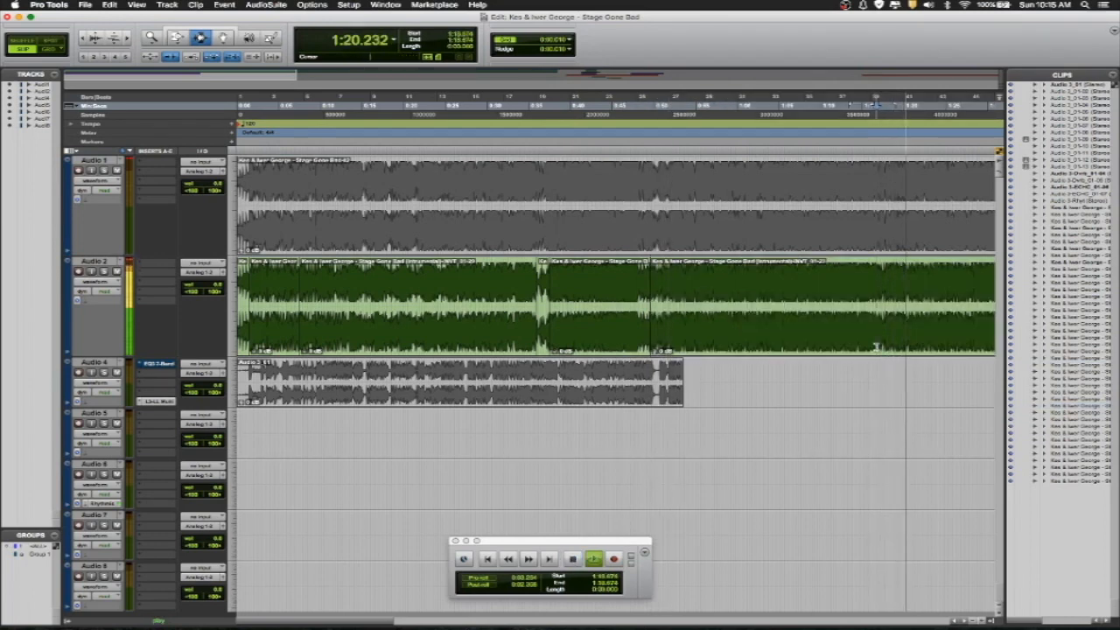
key(space)
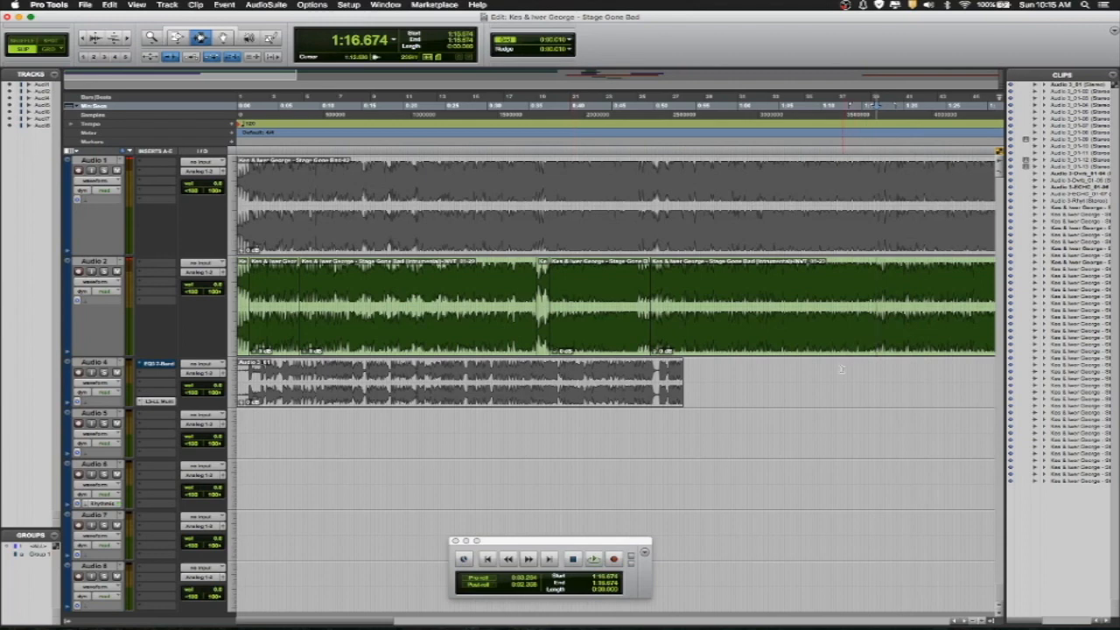
Return to the outro at 3:22.749 and play it again from 3:16.756.
key(Tab)
key(space)
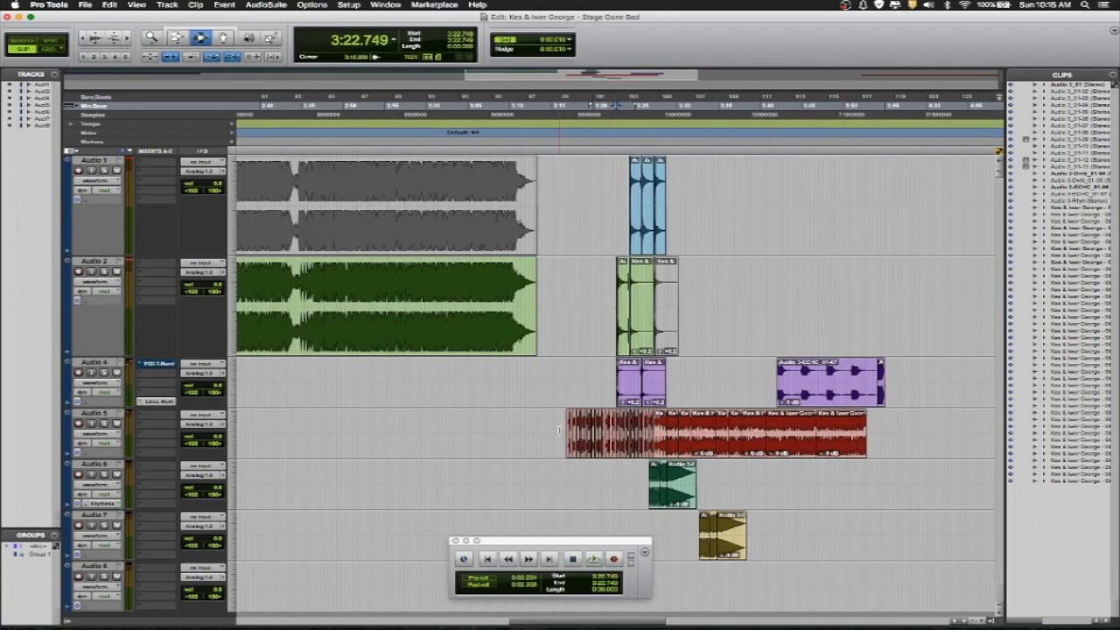
key(space)
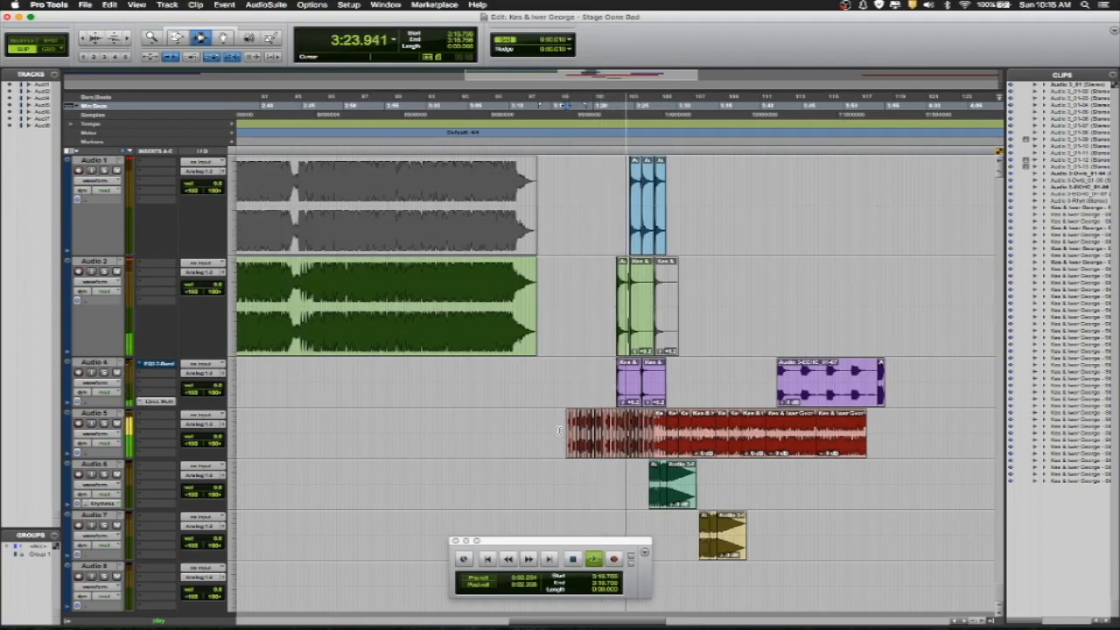
key(space)
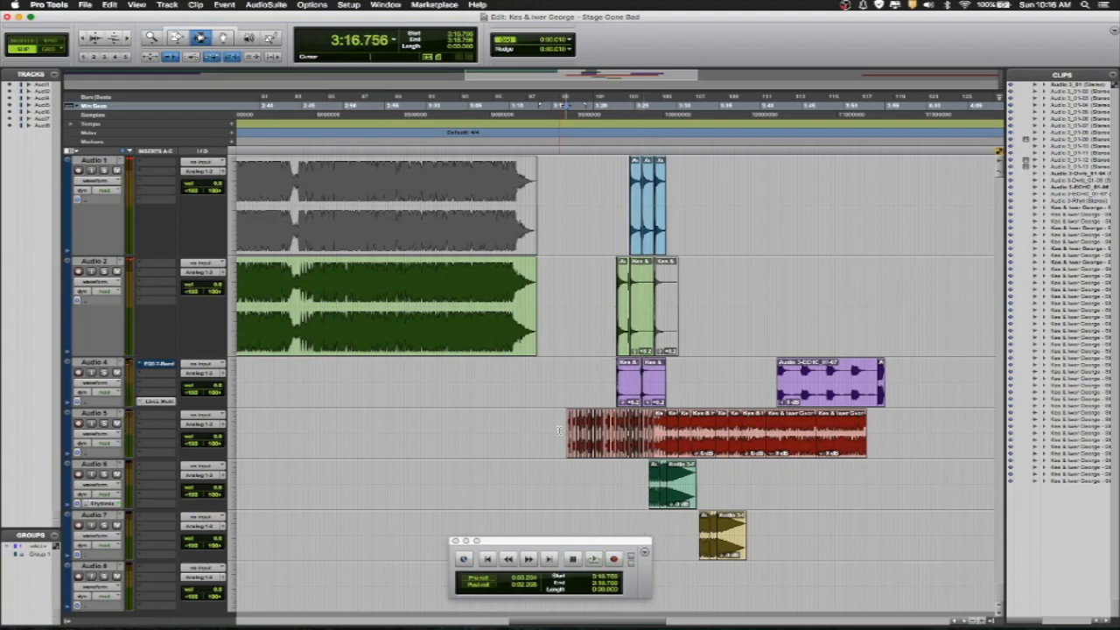
Compare the end of the Audio 2 instrumental with its passage after the 2:43 break by playing from several points.
click(497, 342)
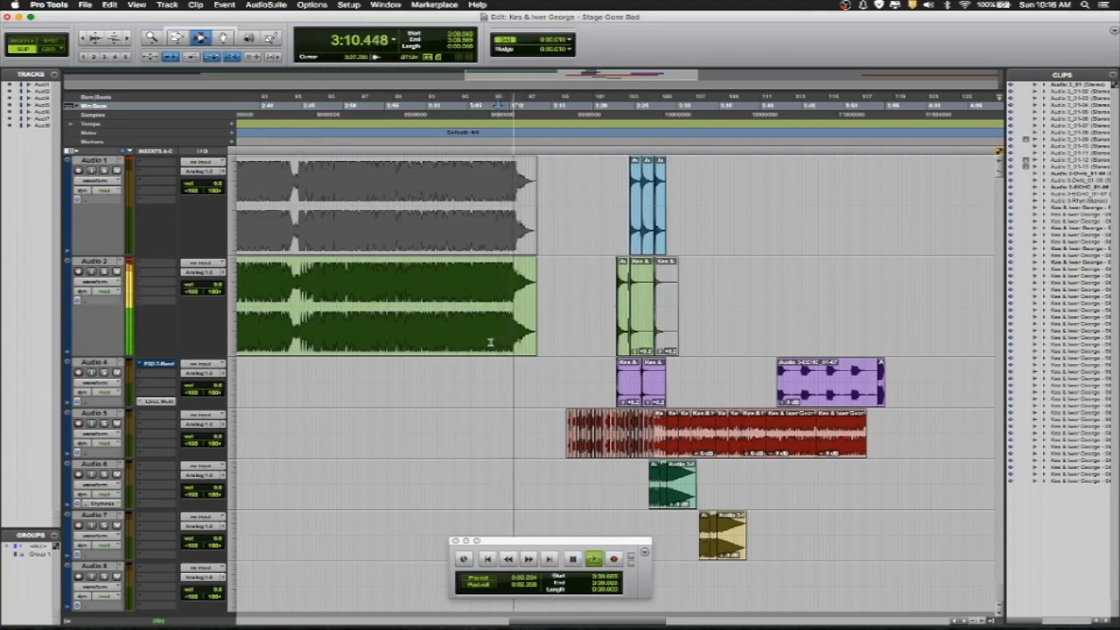
click(304, 337)
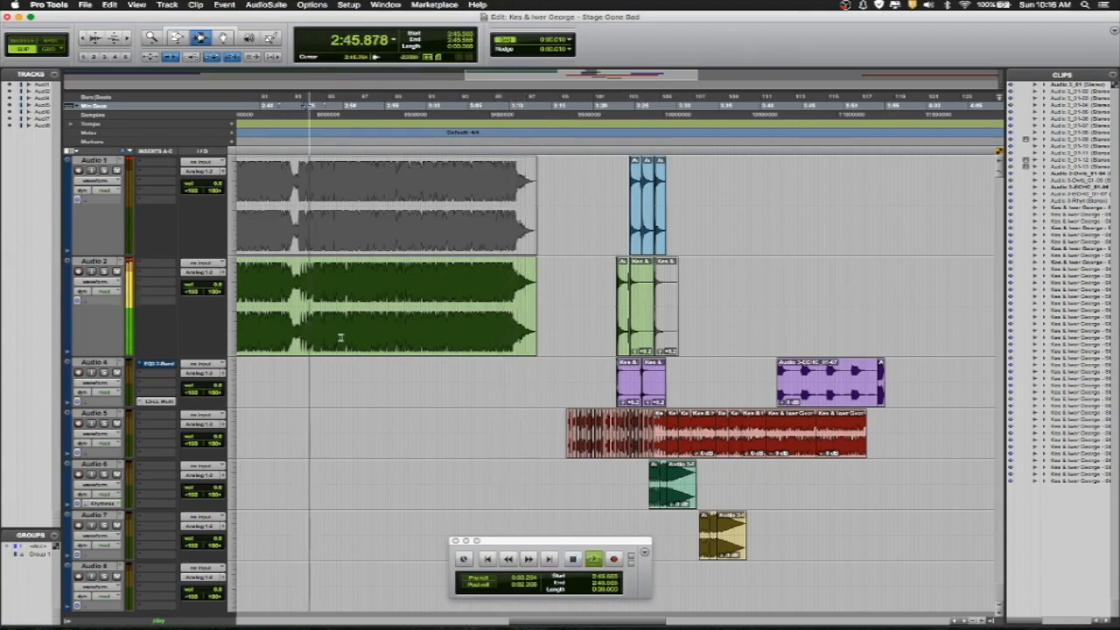
click(490, 344)
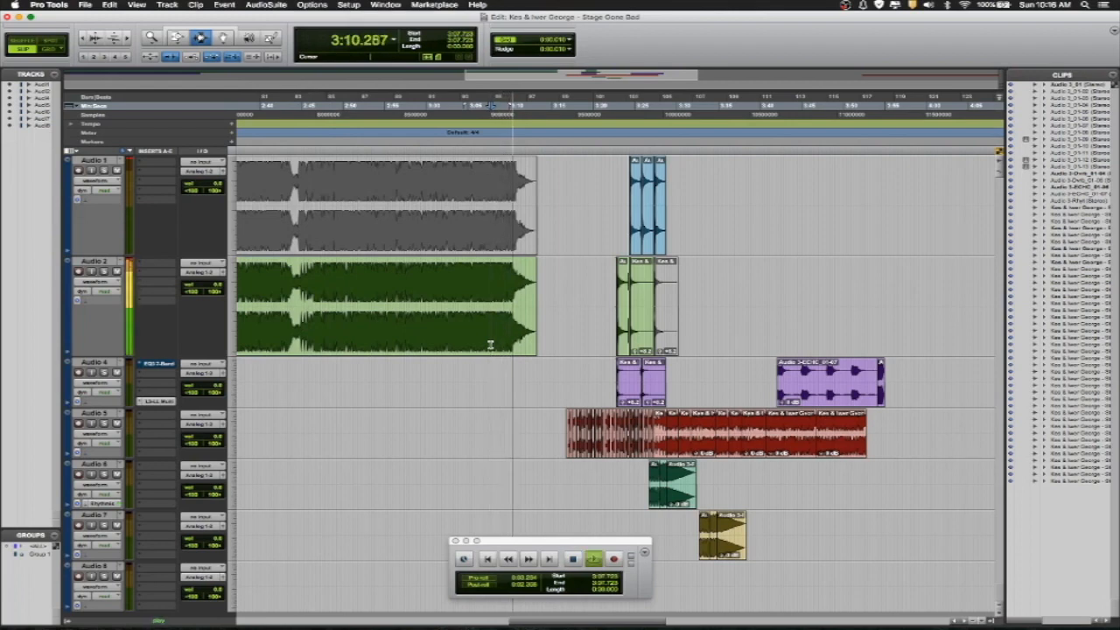
key(space)
click(318, 341)
key(space)
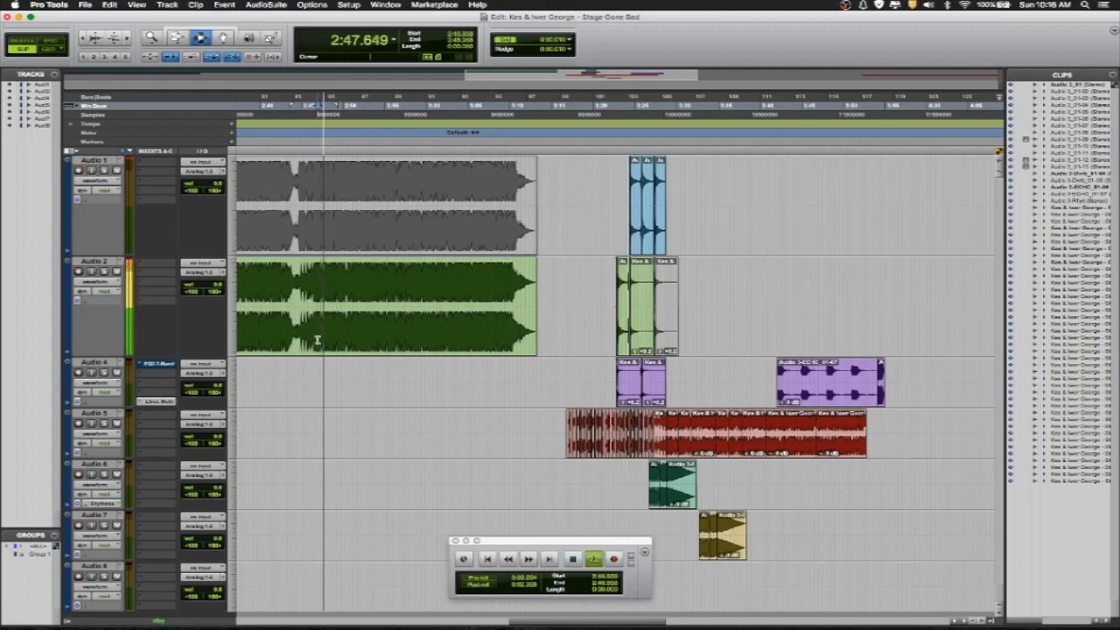
Listen to Audio 2 just before the 2:43 break and from 2:20.371.
key(space)
click(268, 340)
key(space)
scroll(268, 340, left, 8)
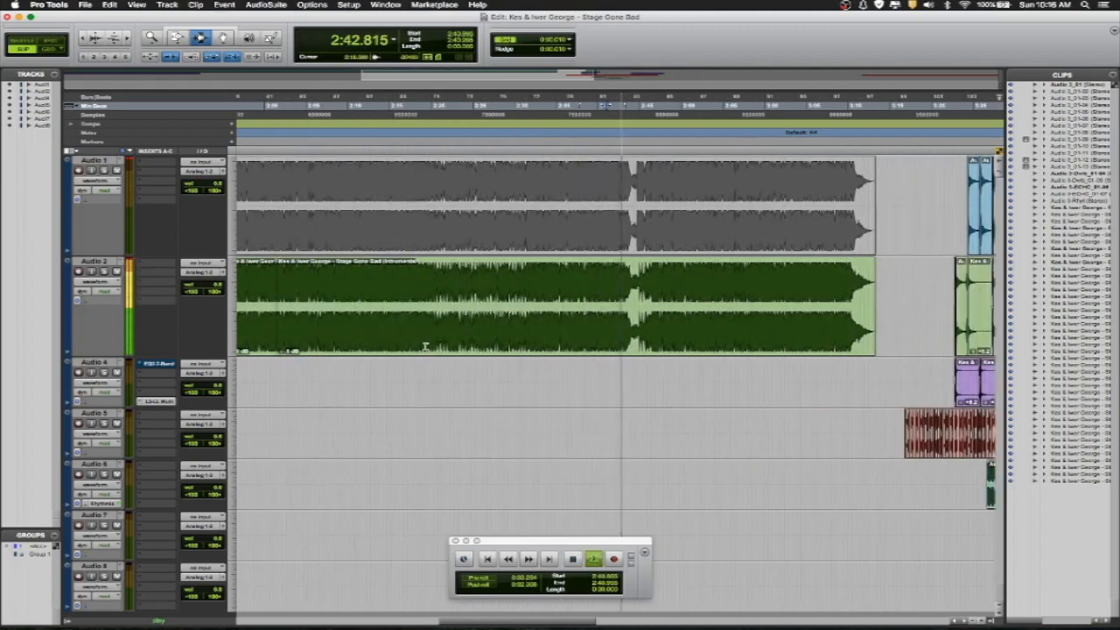
key(space)
click(434, 342)
key(space)
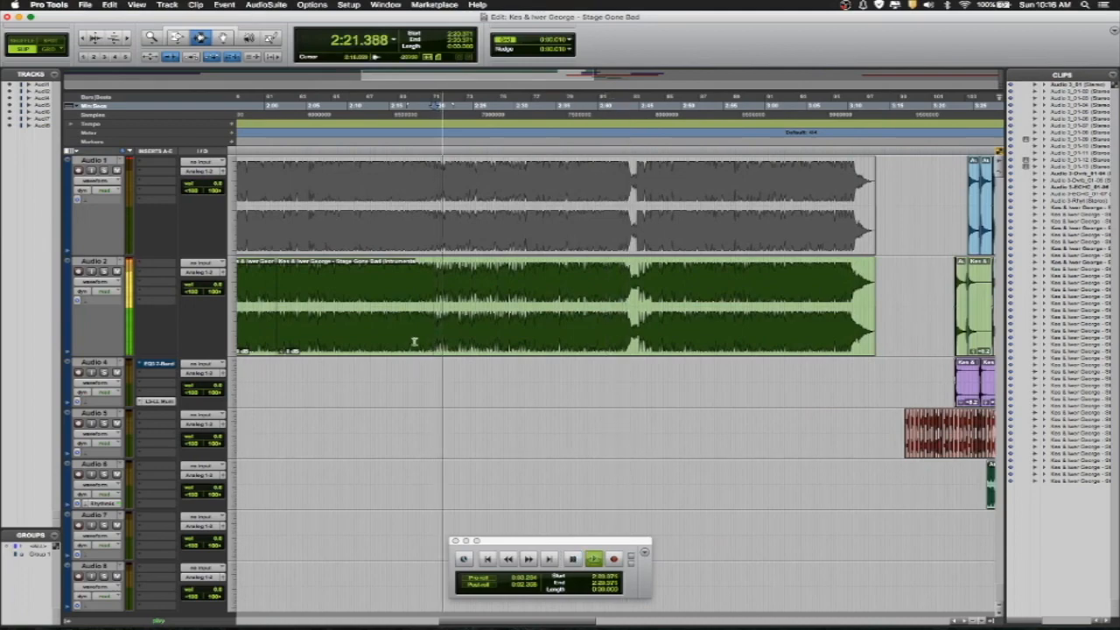
key(space)
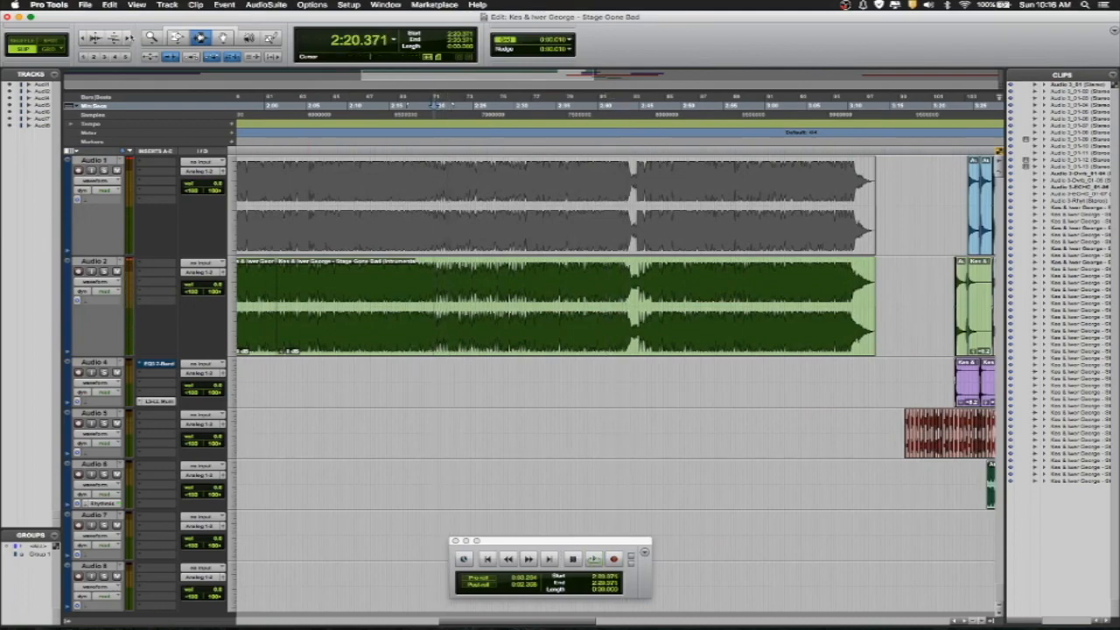
Zoom in on Audio 2 around 2:20 and play repeatedly from 2:19.477 and 2:19.498 to find the section's start.
click(128, 39)
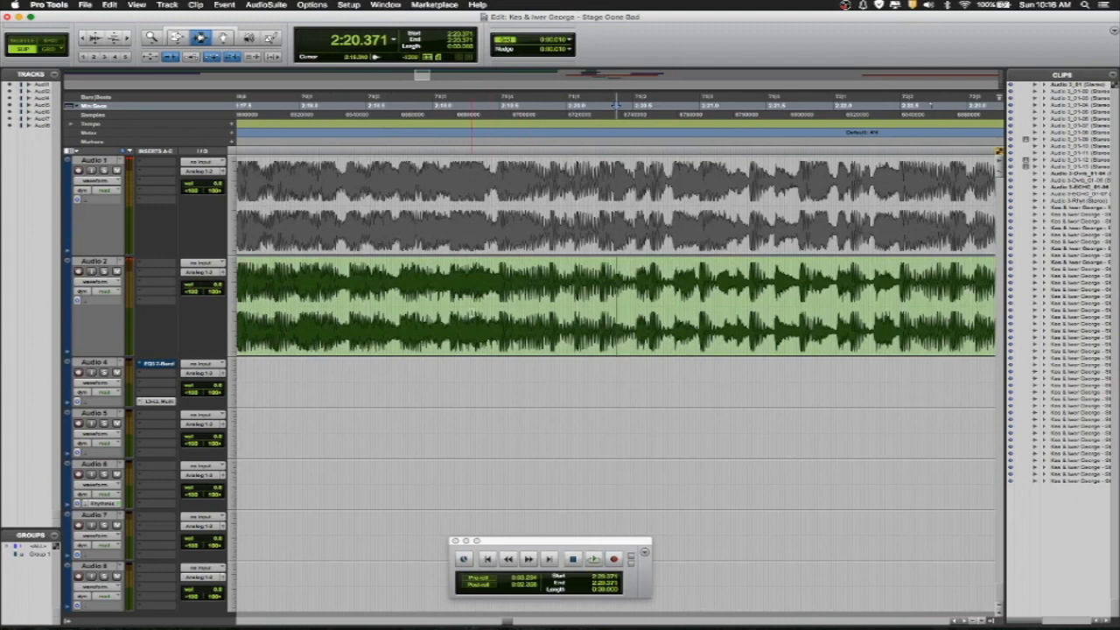
click(496, 322)
key(space)
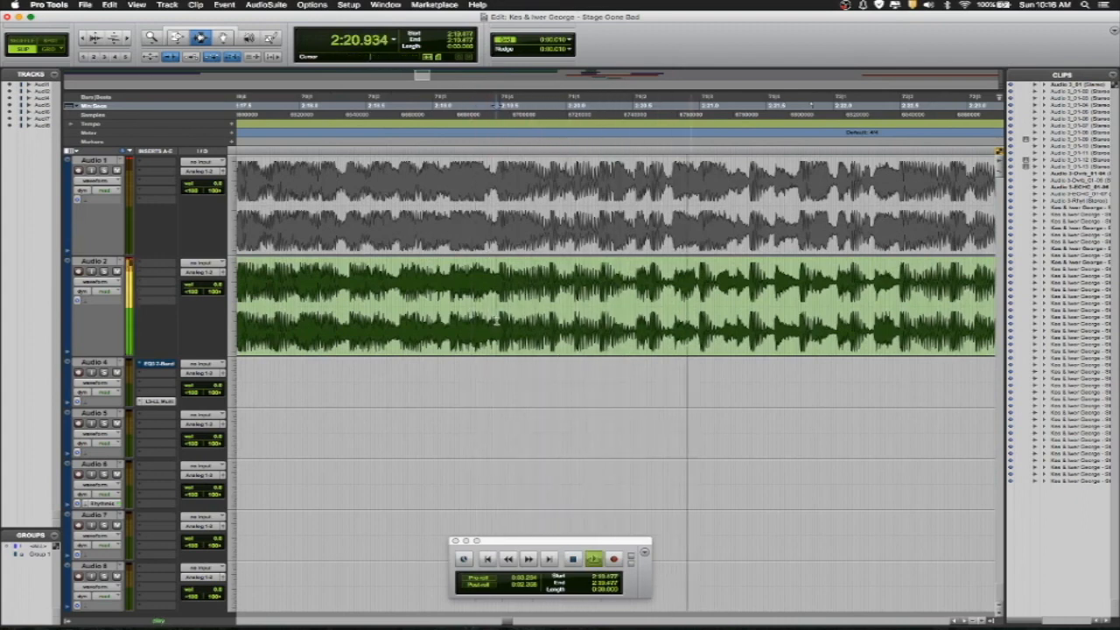
key(space)
key(space)
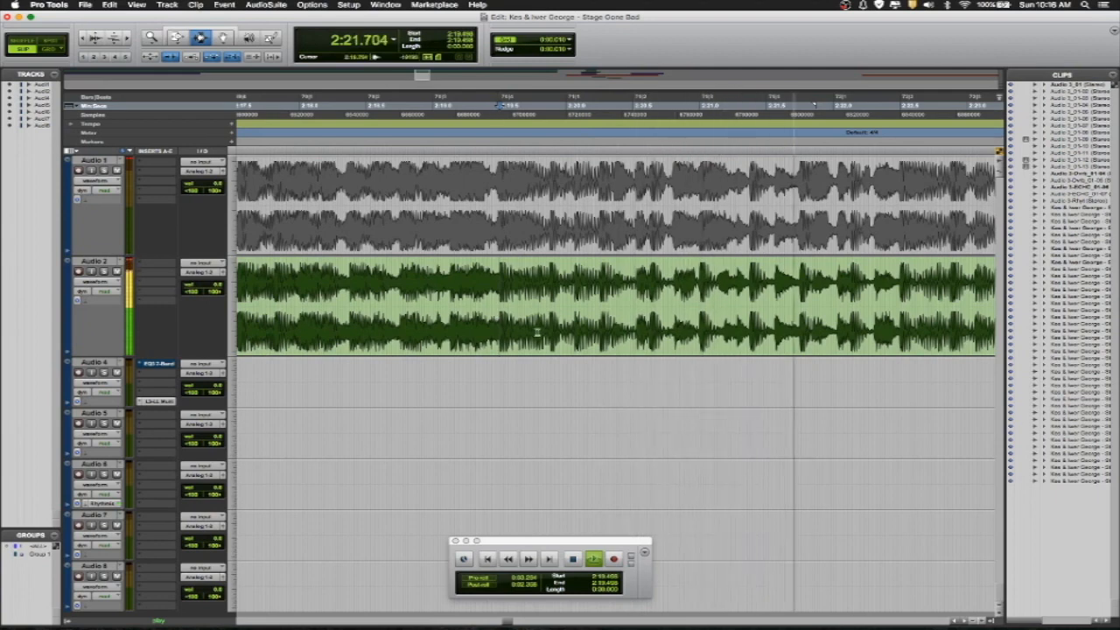
key(space)
key(space)
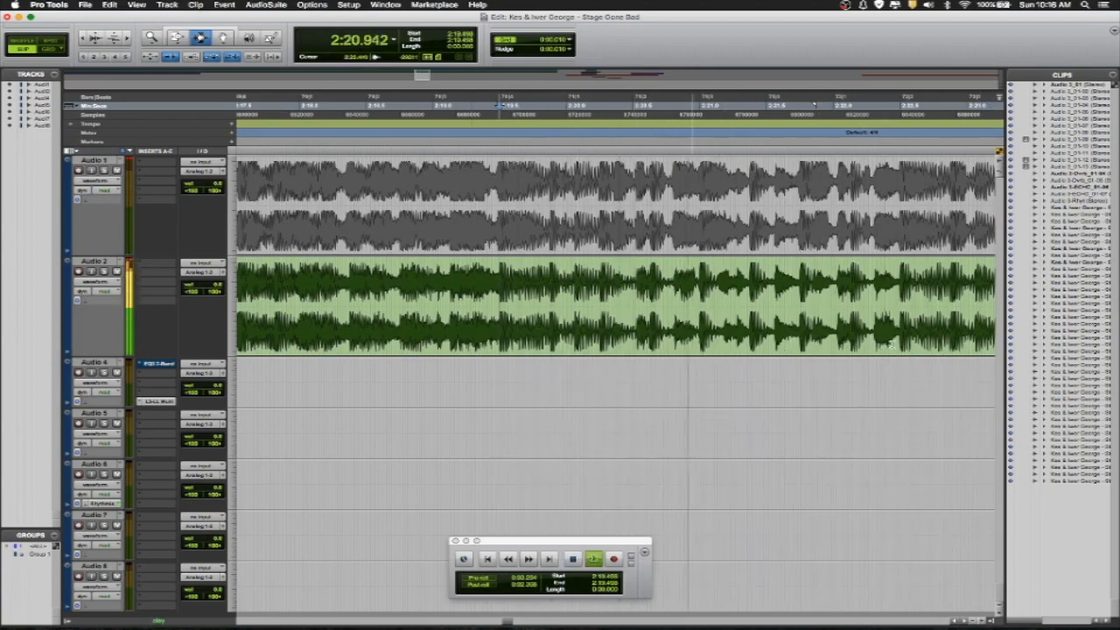
Listen to short portions of Audio 2 from 2:20.997 and from just after 2:21.
key(space)
click(698, 307)
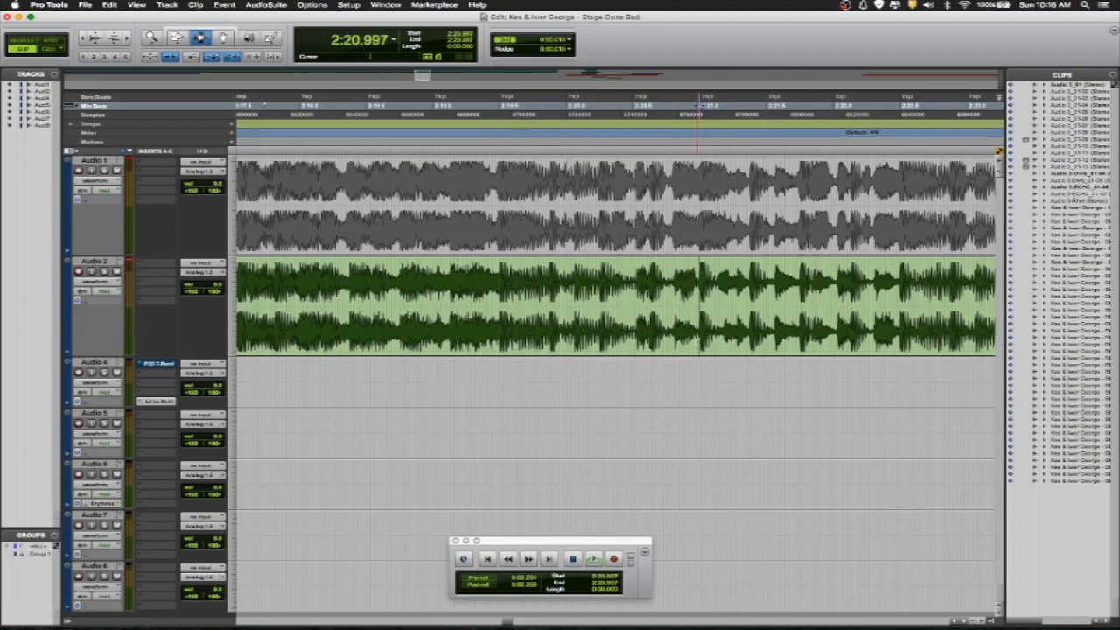
key(space)
key(space)
shift+click(719, 319)
key(space)
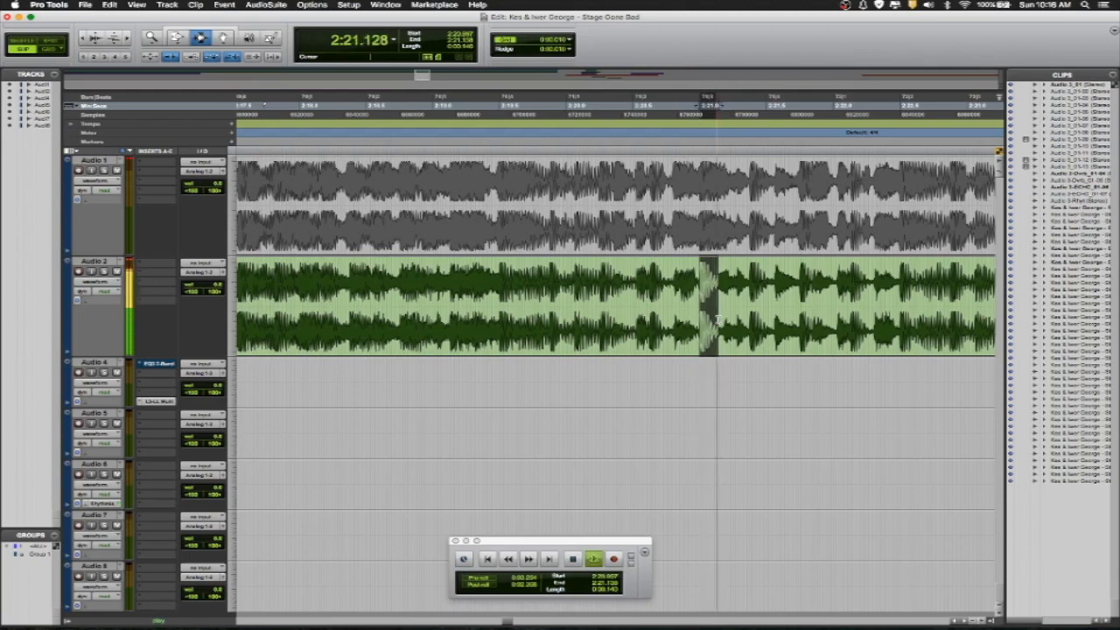
click(745, 320)
key(space)
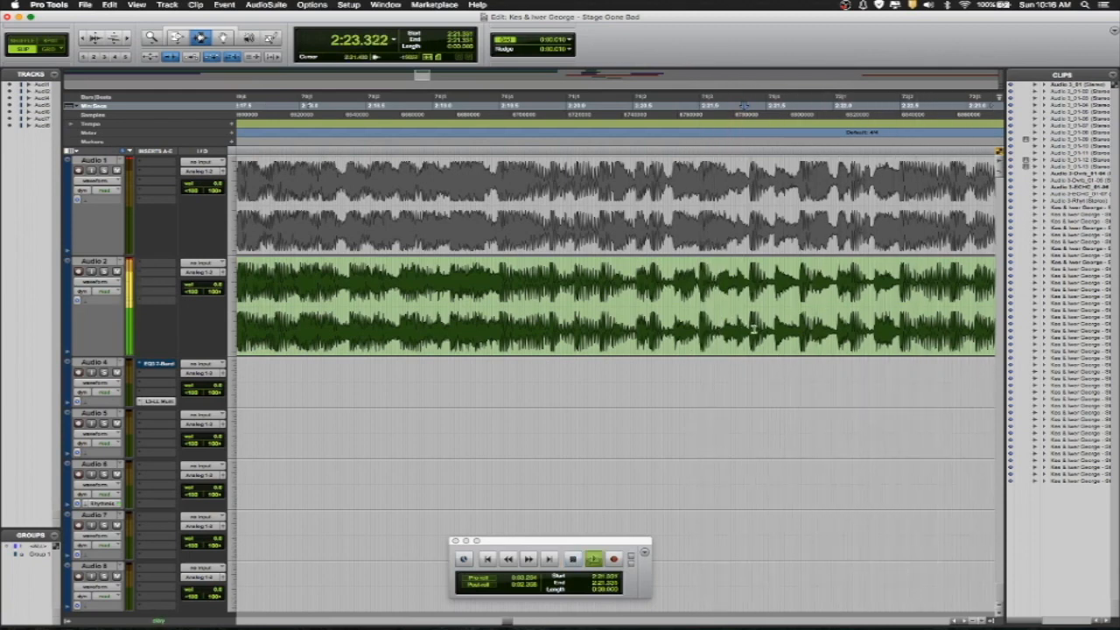
Play Audio 2 from 2:22.480 and 2:22.497 to find the start and end of a usable passage.
click(435, 328)
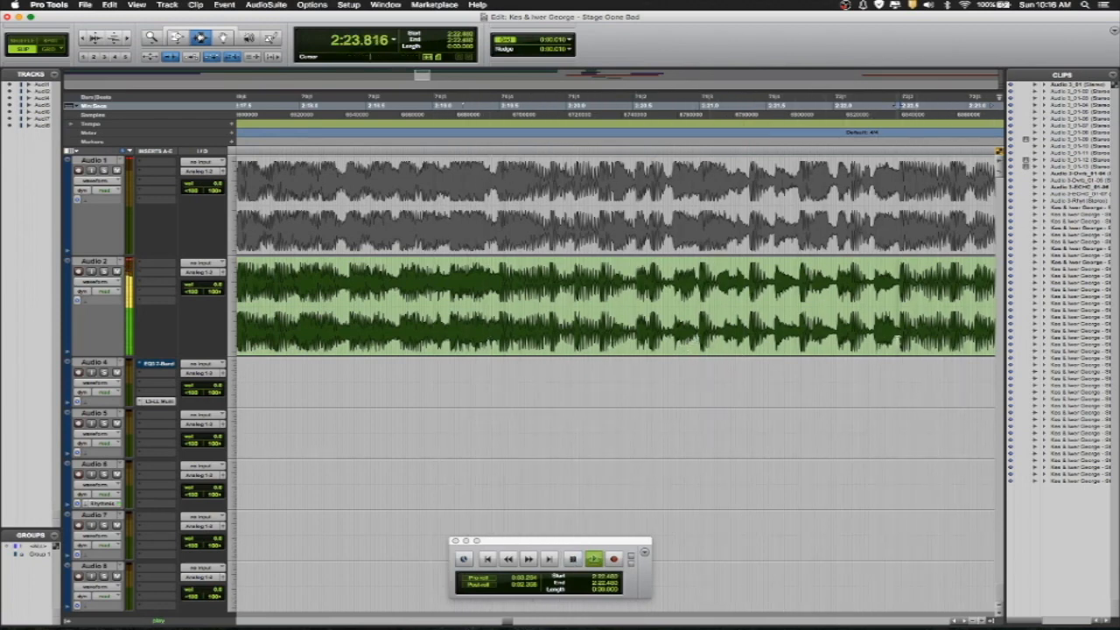
click(897, 341)
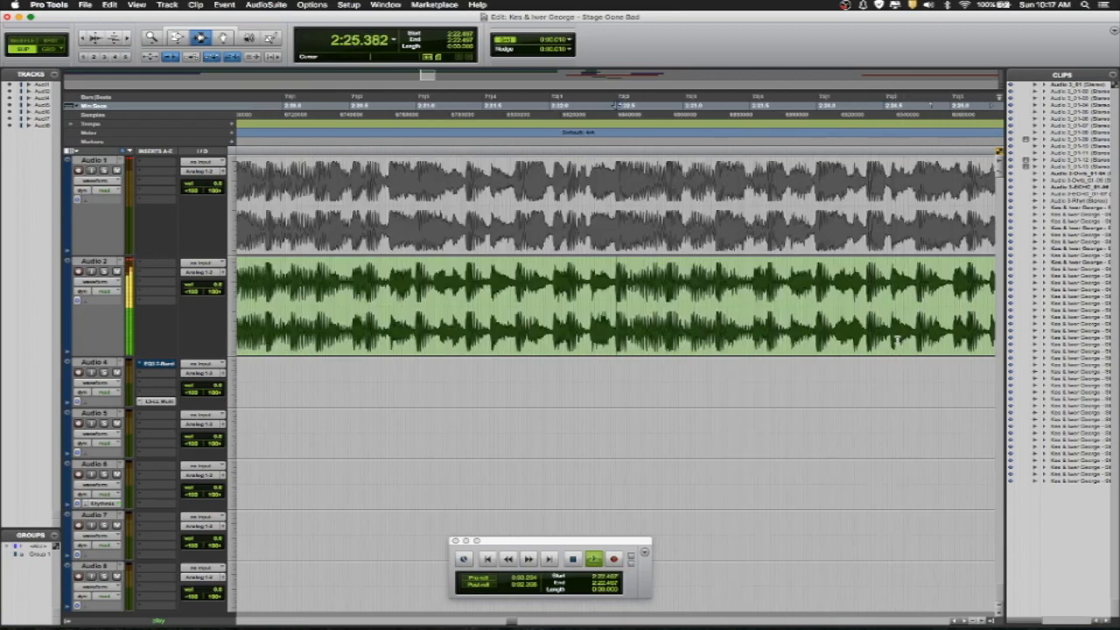
key(space)
scroll(841, 340, right, 5)
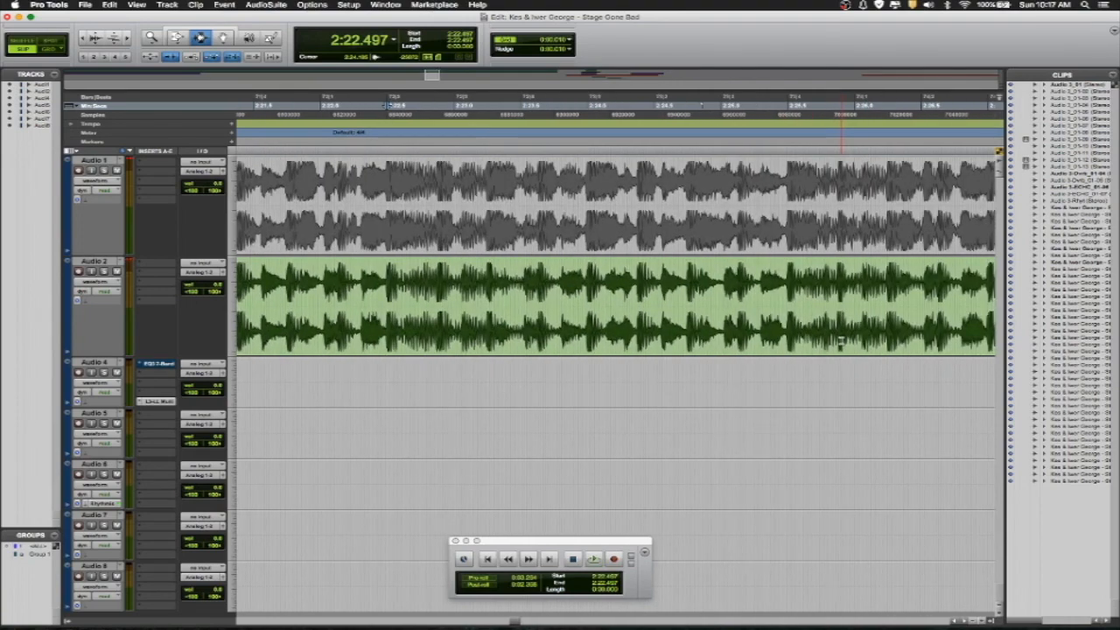
key(space)
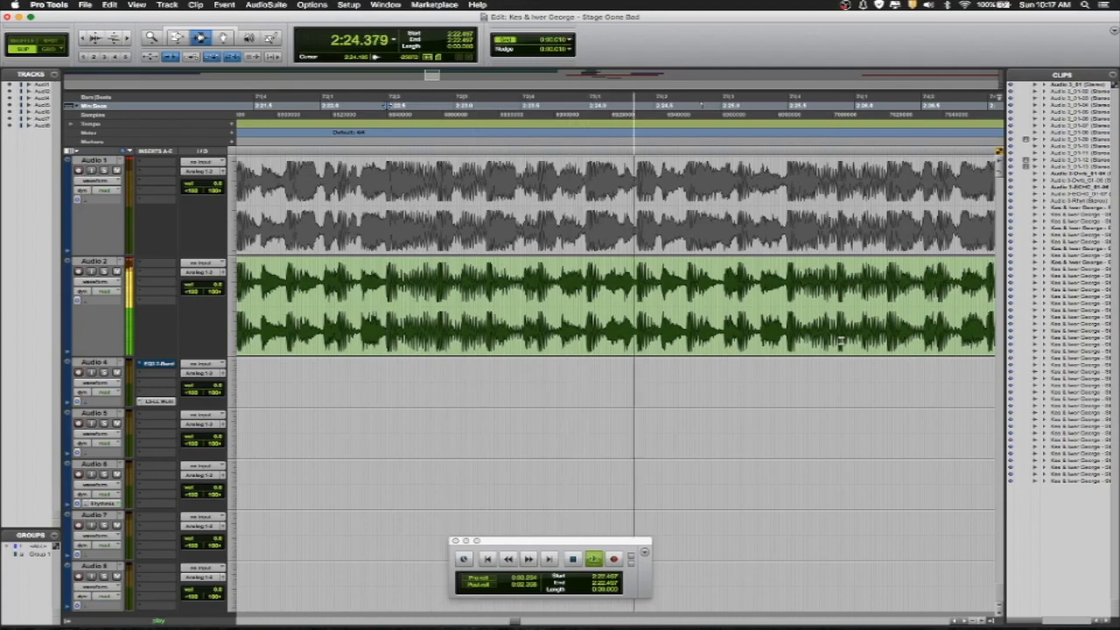
key(space)
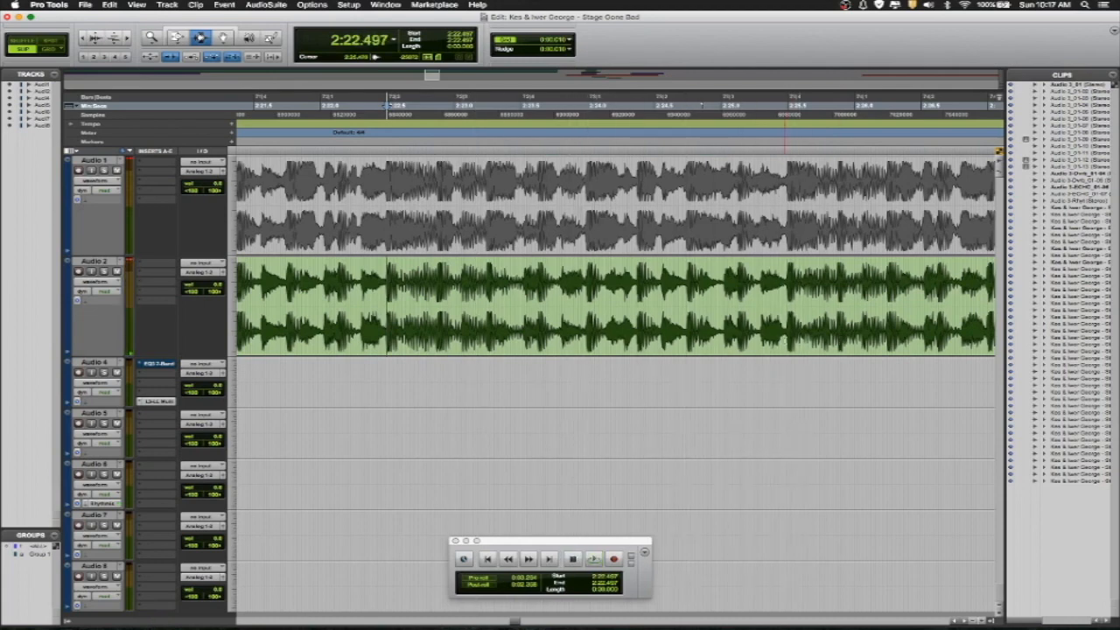
Copy about three seconds of Audio 2 starting at 2:22.497 and place it on Audio 6 at 3:22.749.
shift+click(784, 341)
drag(779, 340, 784, 342)
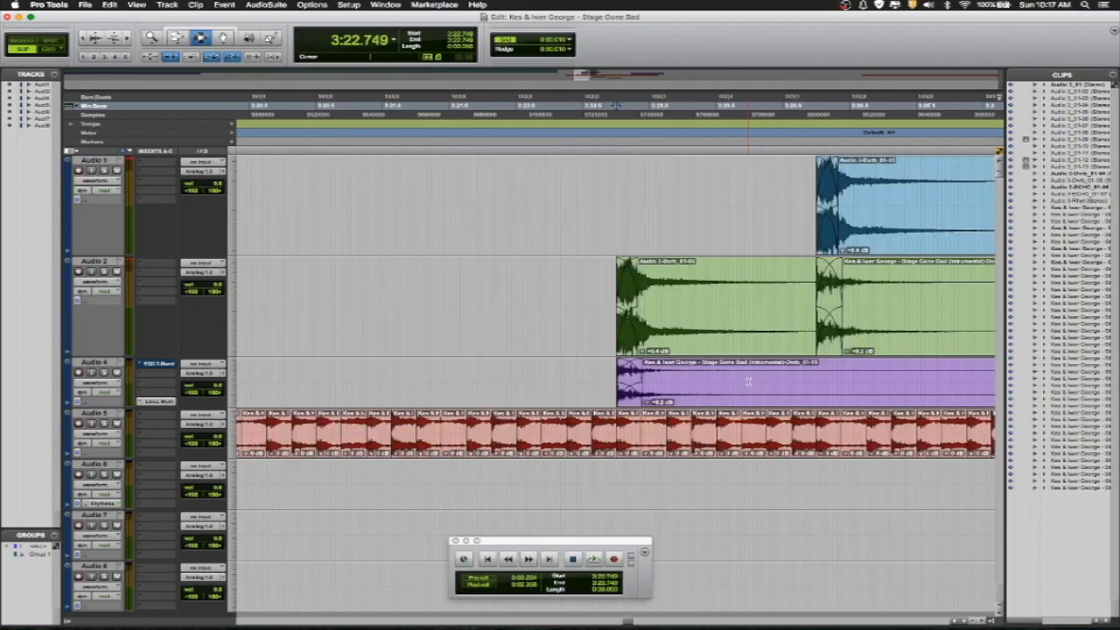
click(616, 472)
click(223, 38)
click(626, 438)
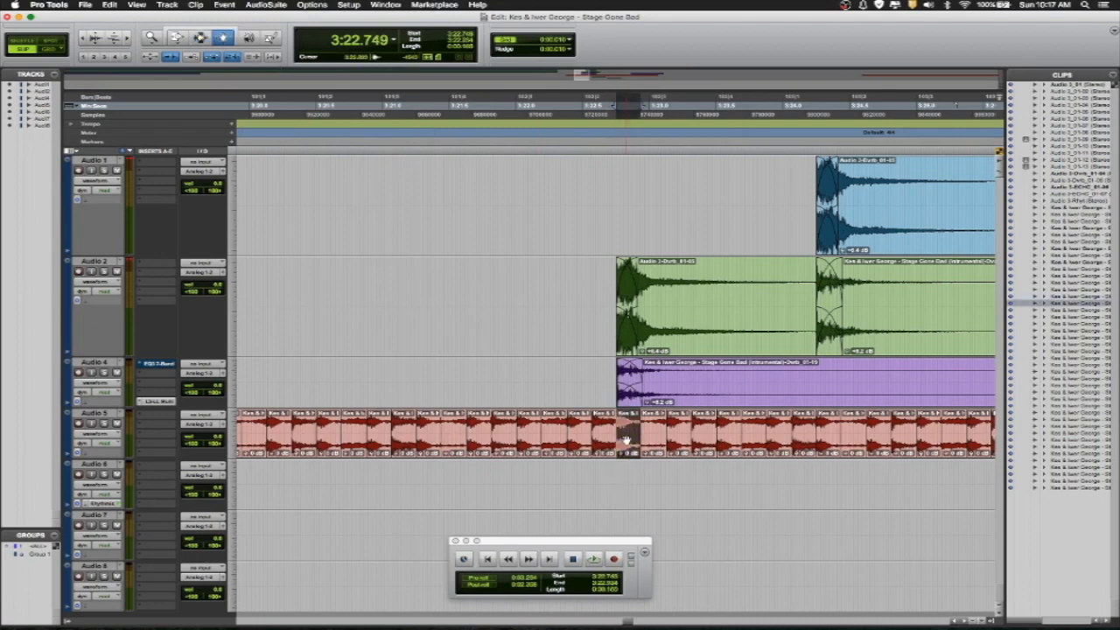
drag(627, 440, 626, 481)
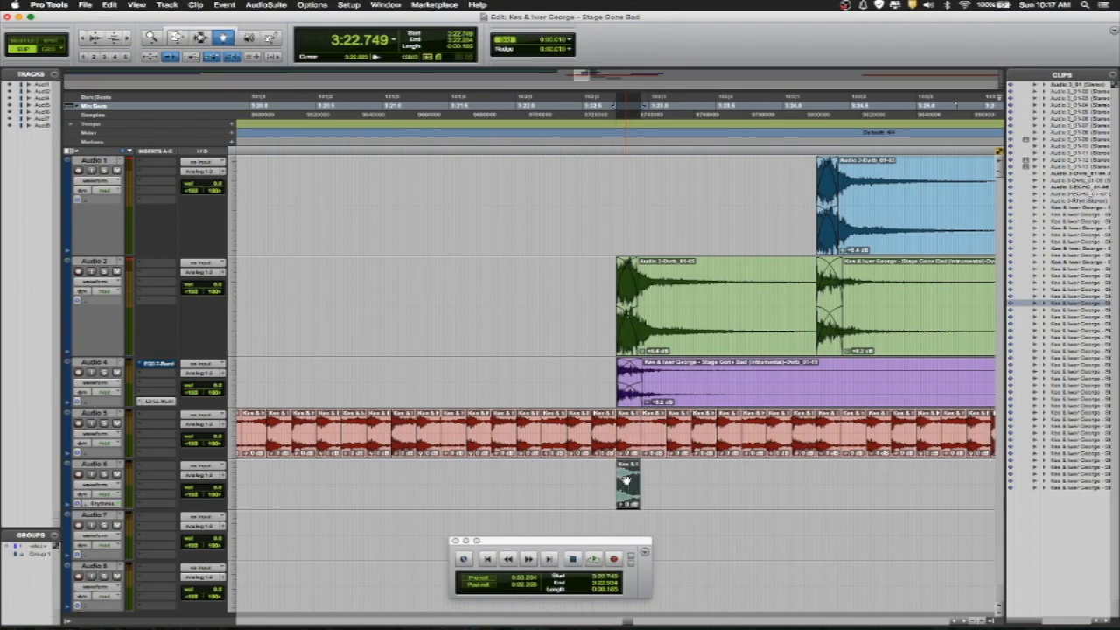
key(super+z)
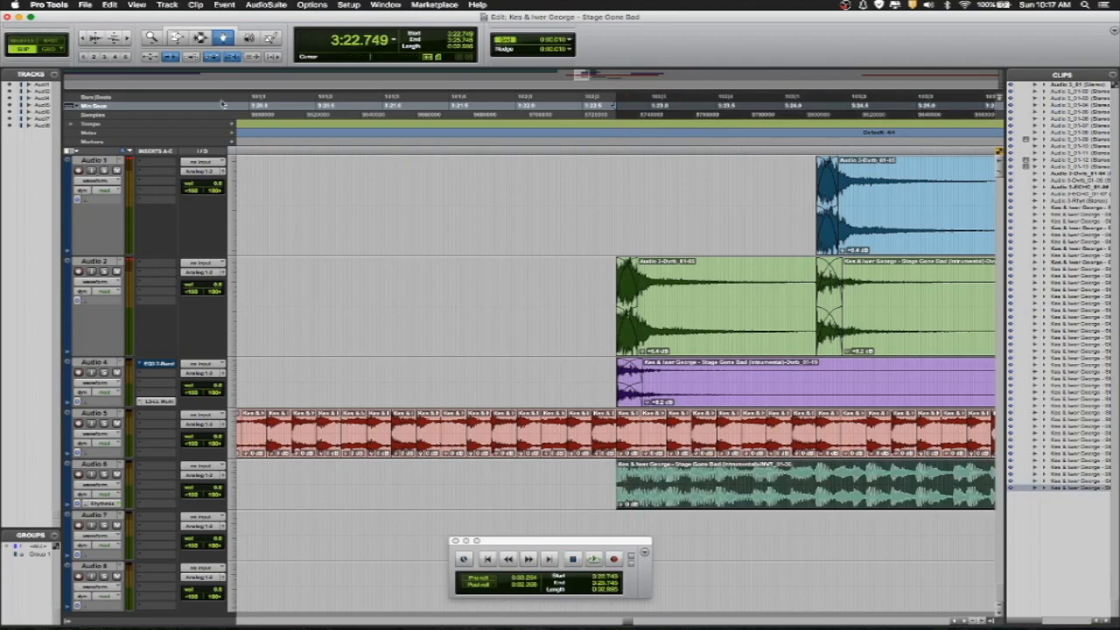
Play the outro from 3:20.679 to hear the lead-in to the Audio 6 clip.
click(200, 40)
click(339, 383)
key(space)
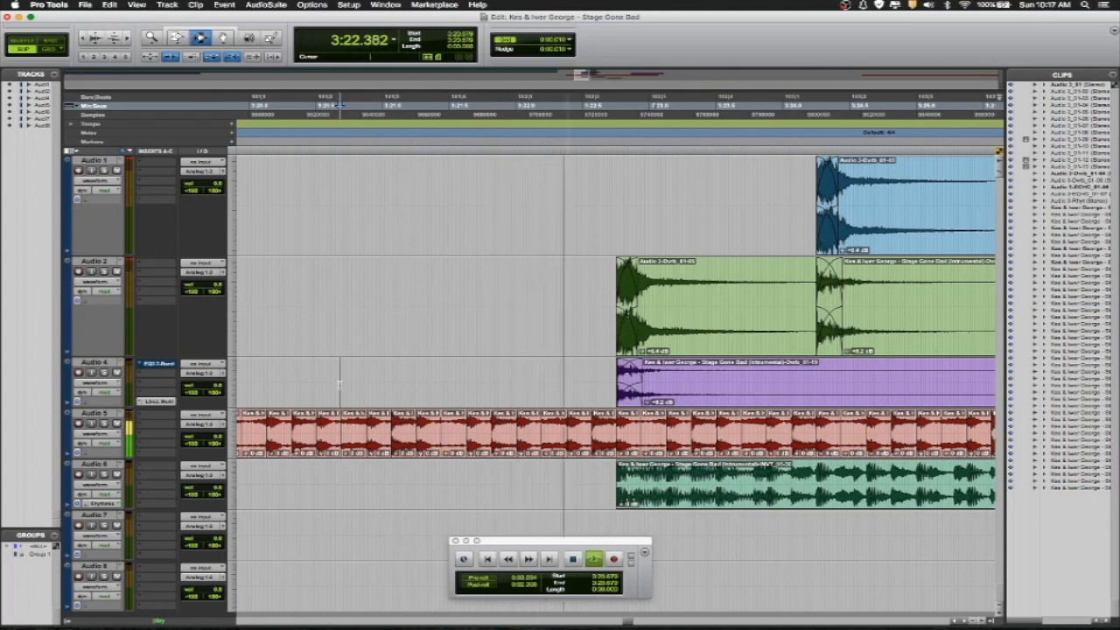
key(space)
key(space)
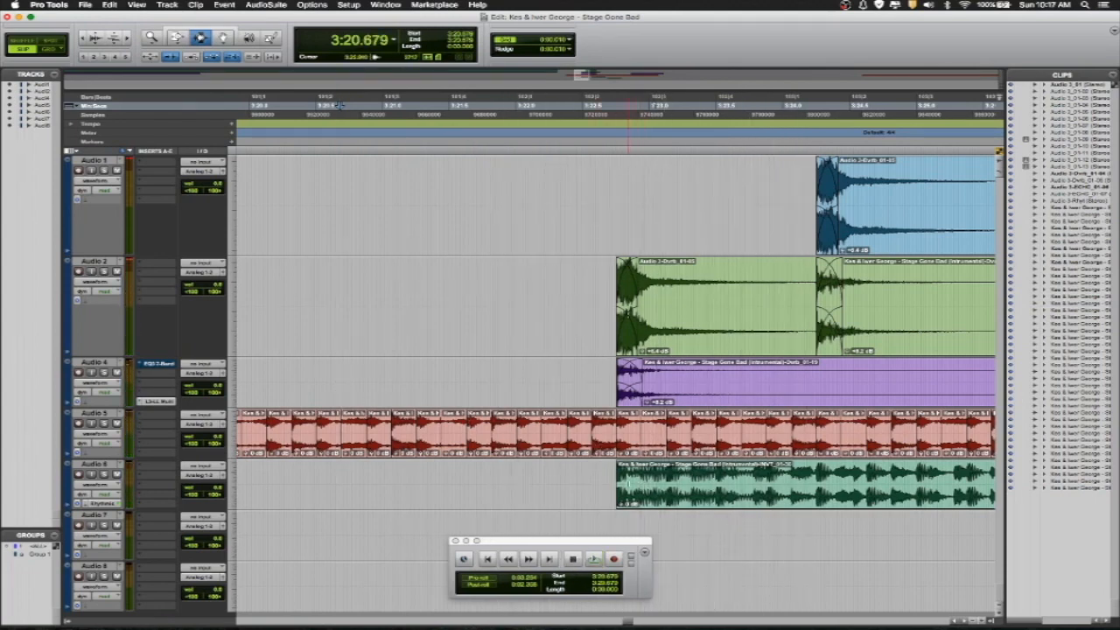
Audition Audio 6 at 3:24.247 and separate the 0.127 s hit starting there into its own clip.
click(814, 490)
key(Tab)
key(space)
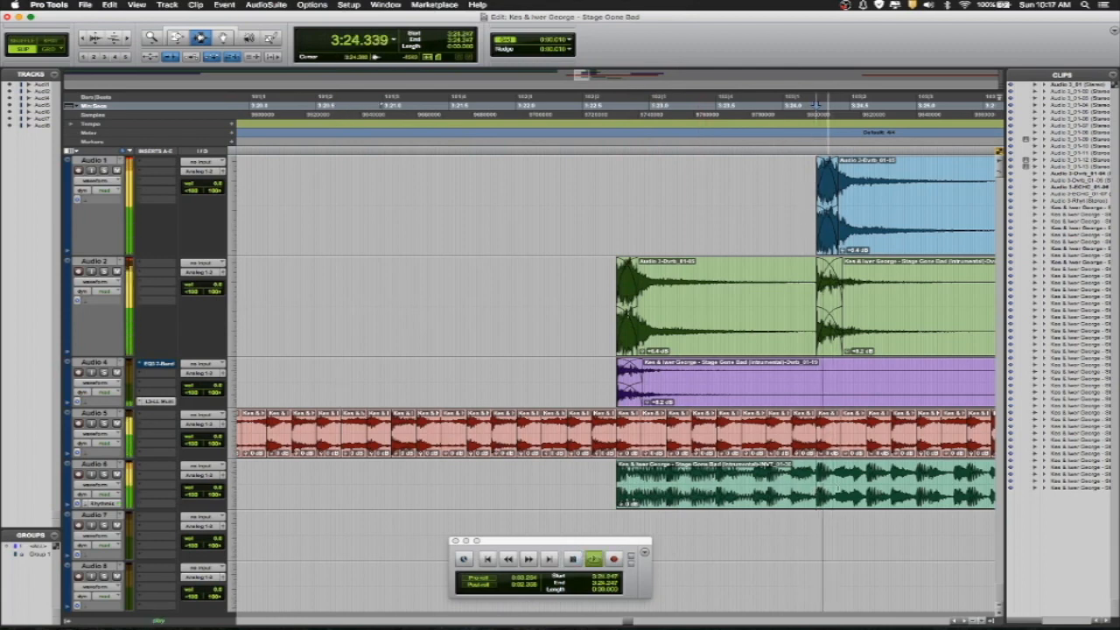
key(space)
shift+click(833, 487)
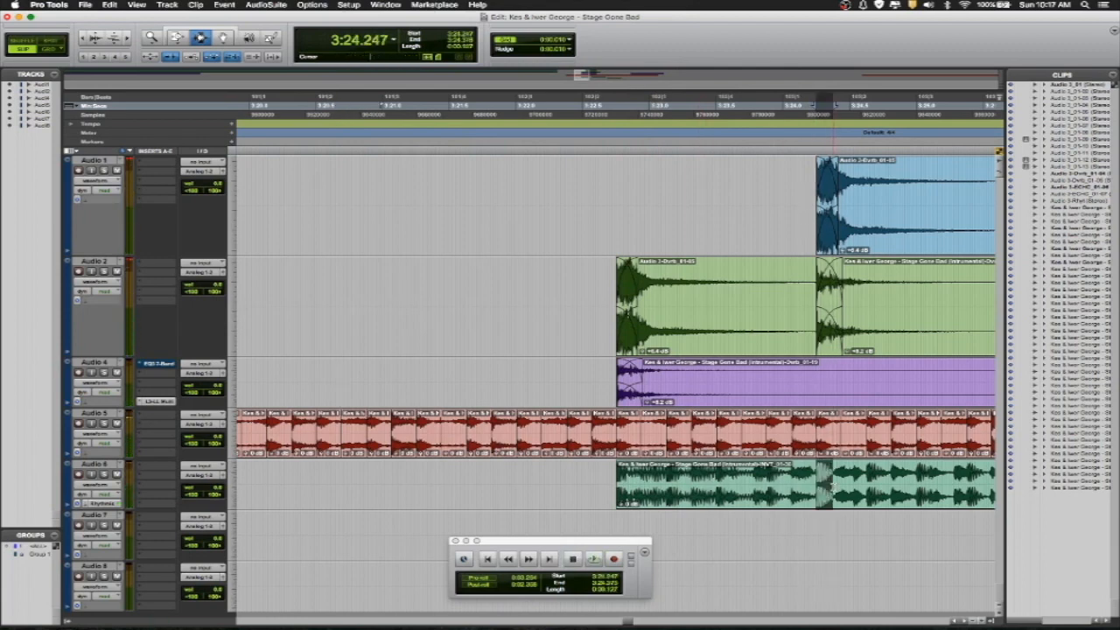
key(super+e)
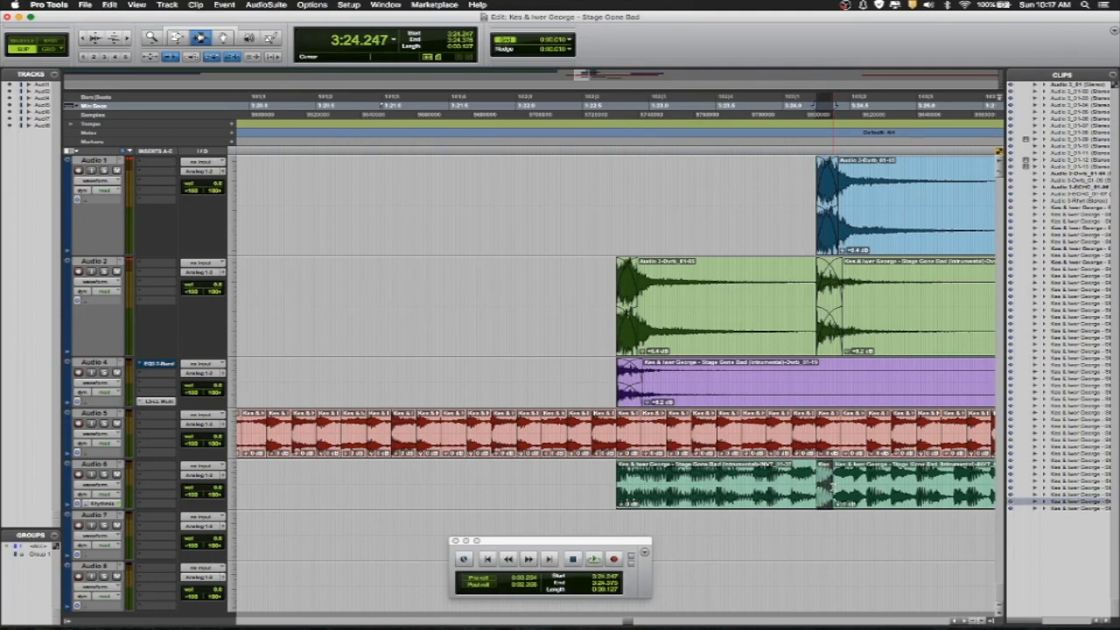
Select the Audio 6 clips from 3:22.749 to the passage's end, solo Audio 6 and play them.
double_click(740, 486)
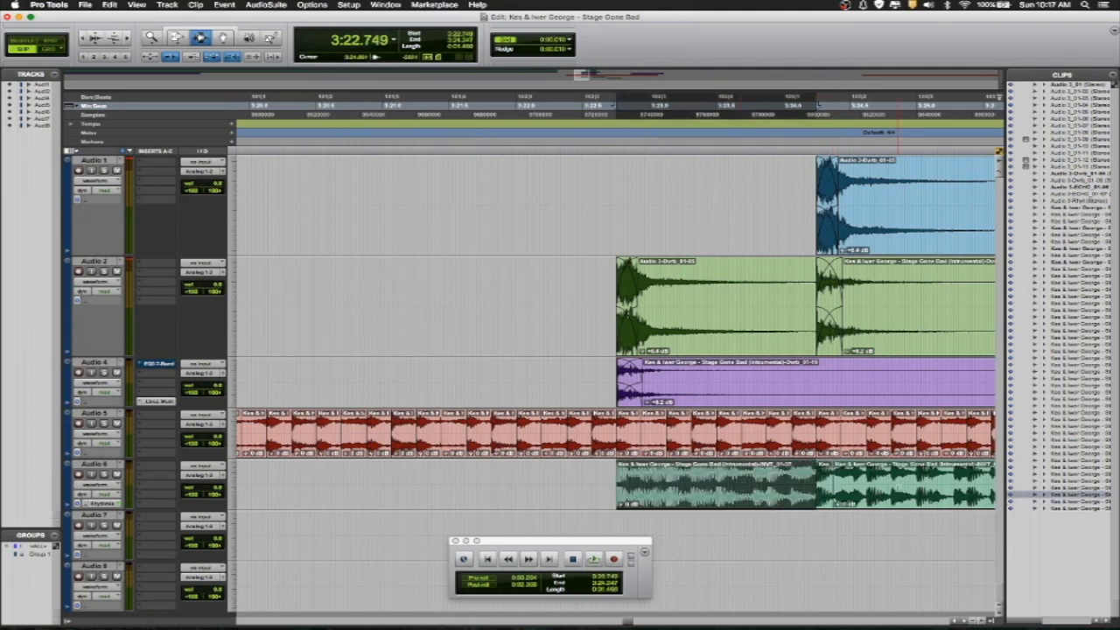
shift+double_click(898, 489)
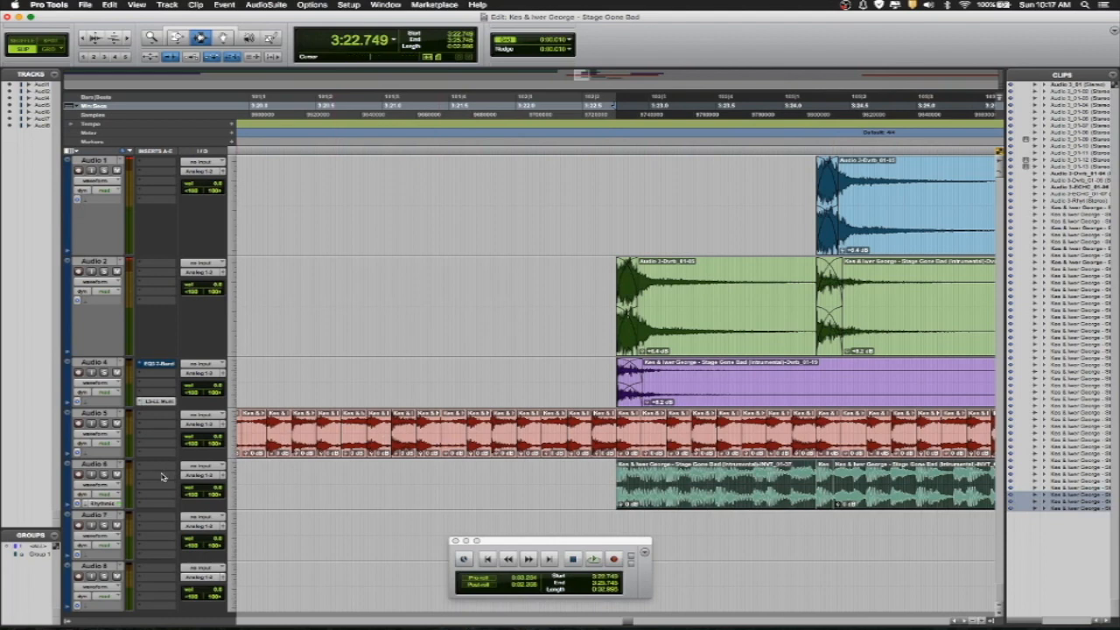
click(103, 474)
key(space)
key(space)
Paste the 0.127 s hit on Audio 6 at 3:22.749 and play it.
click(610, 491)
key(super+v)
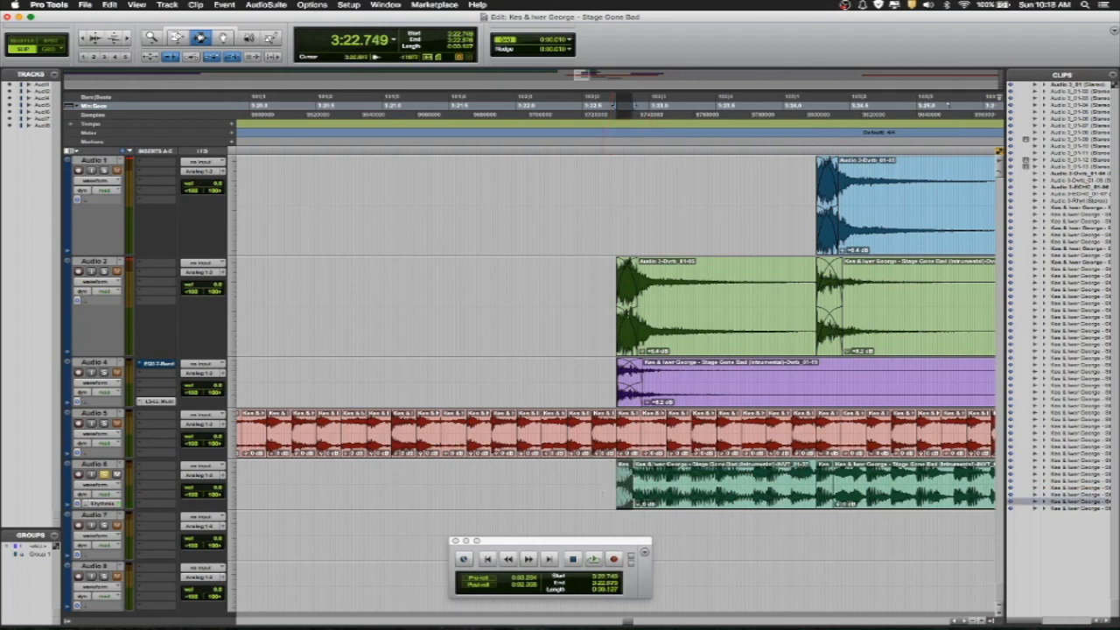
click(606, 494)
key(space)
key(space)
Paste the hit on Audio 6 at 3:23.125 and delete the audio between it and the first hit.
click(660, 495)
key(Tab)
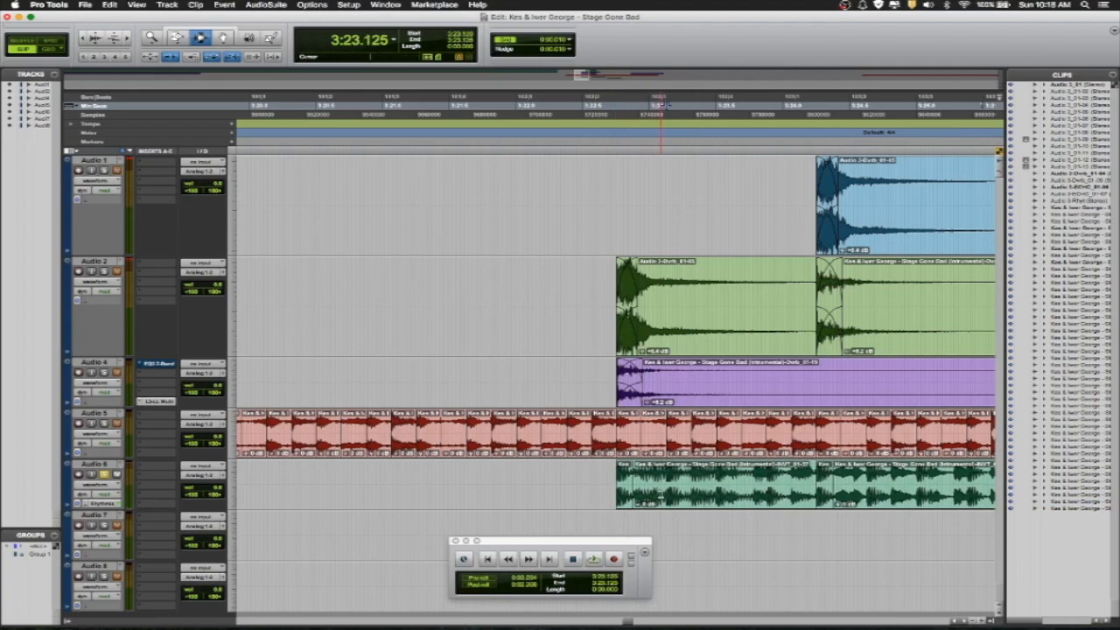
key(super+v)
double_click(651, 490)
key(Delete)
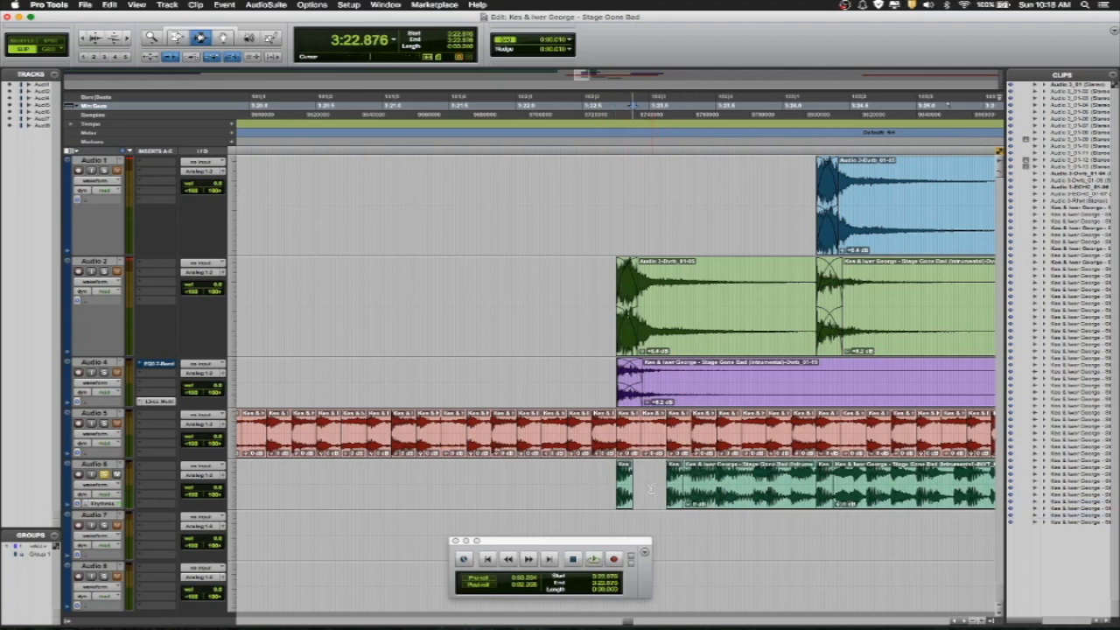
Return to 3:22.749 and play the spaced Audio 6 hits repeatedly to judge their rhythm.
click(562, 512)
key(Tab)
key(space)
key(space)
key(space)
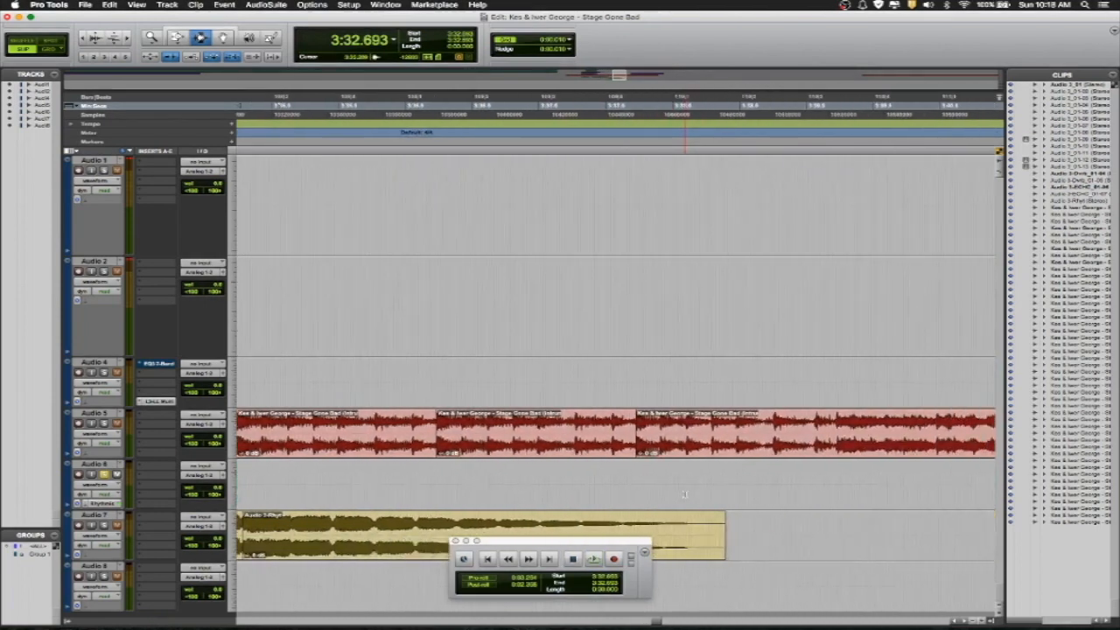
key(super+z)
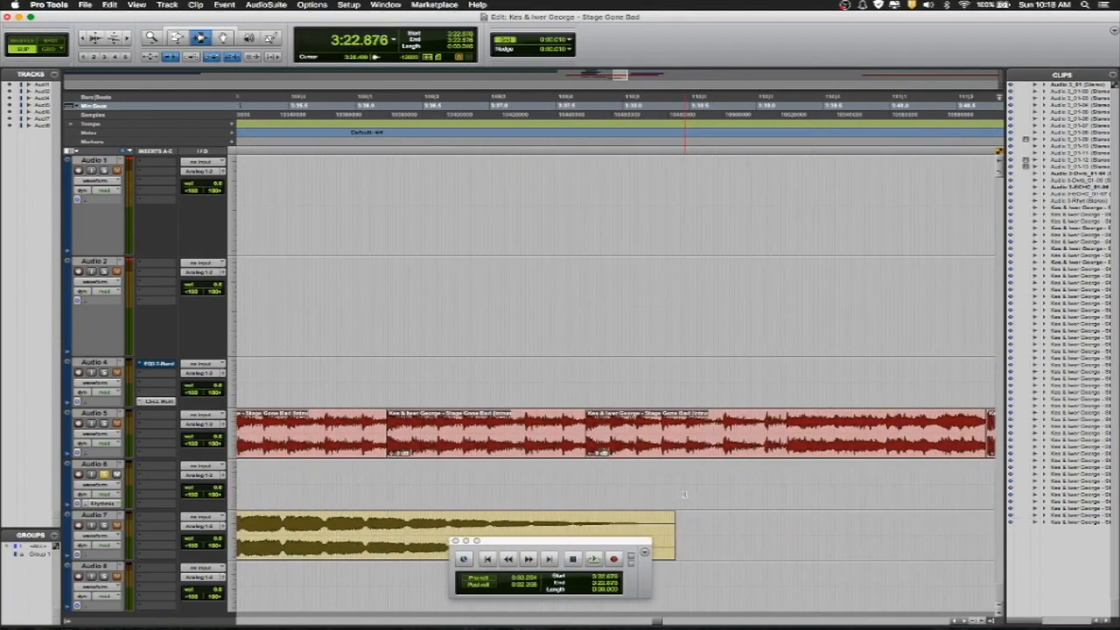
key(Left)
click(616, 494)
key(alt+Tab)
key(space)
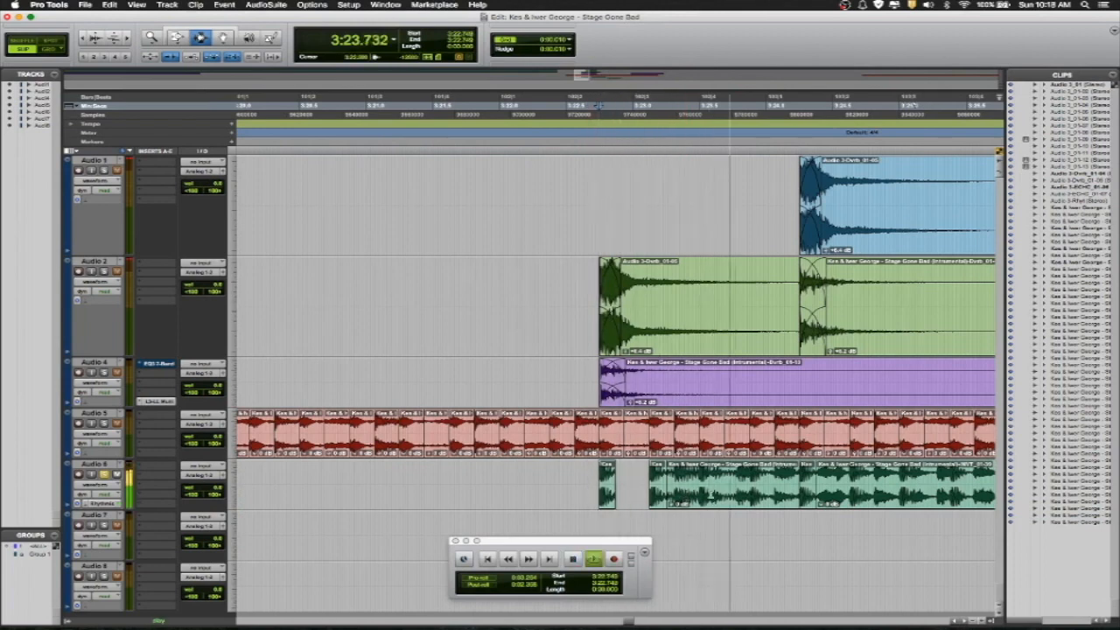
key(space)
key(space)
key(space)
key(space)
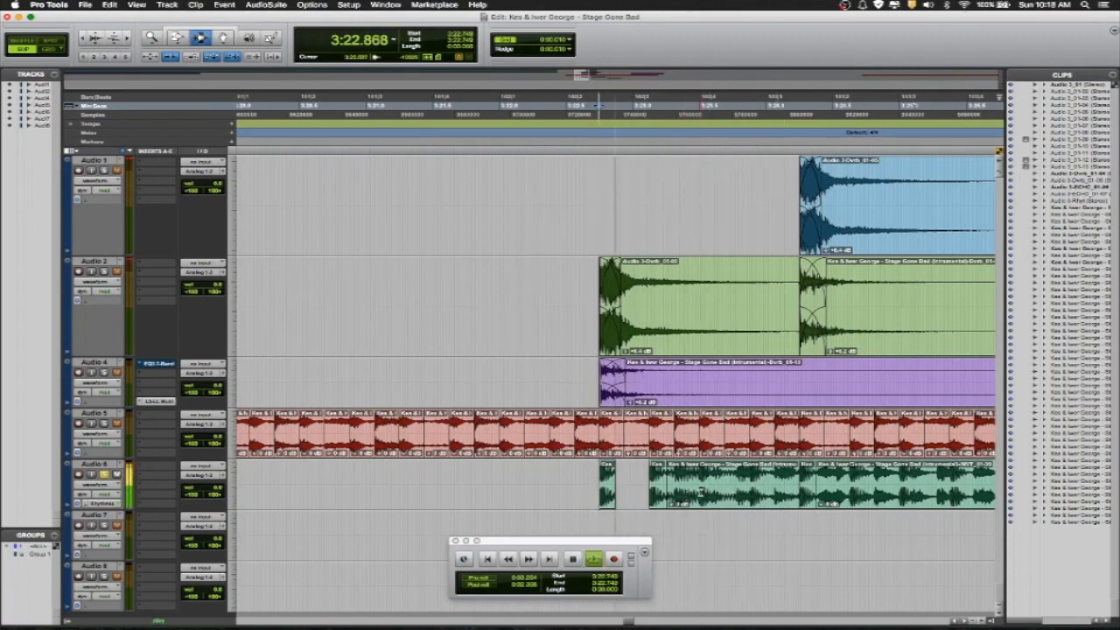
Paste the hit on Audio 6 at 3:23.500 and delete the audio between it and the second hit.
click(698, 493)
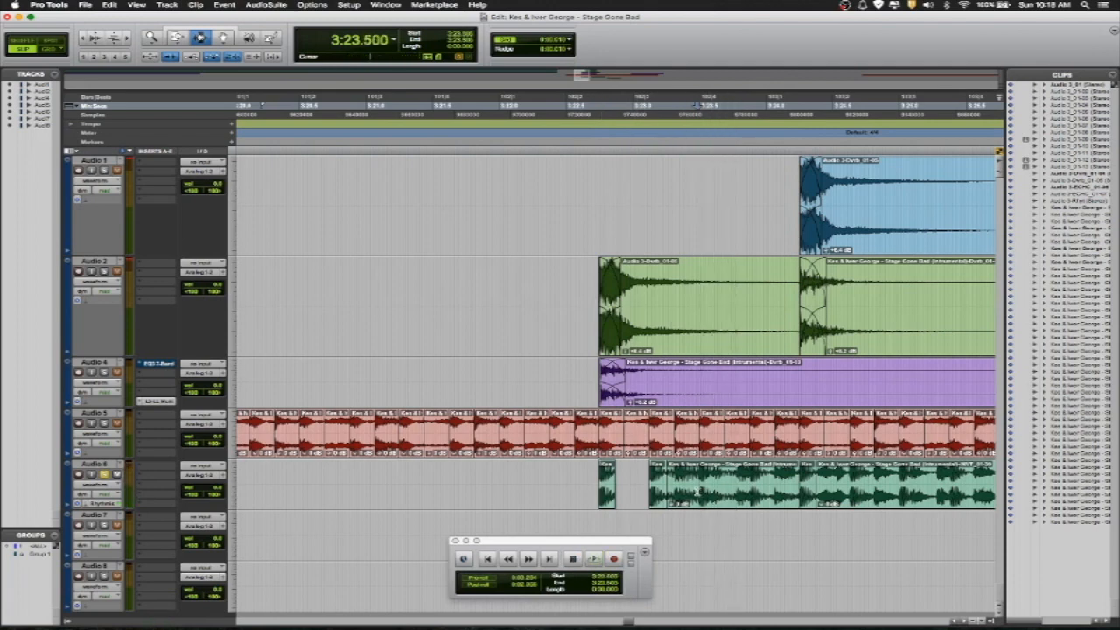
key(super+v)
double_click(680, 484)
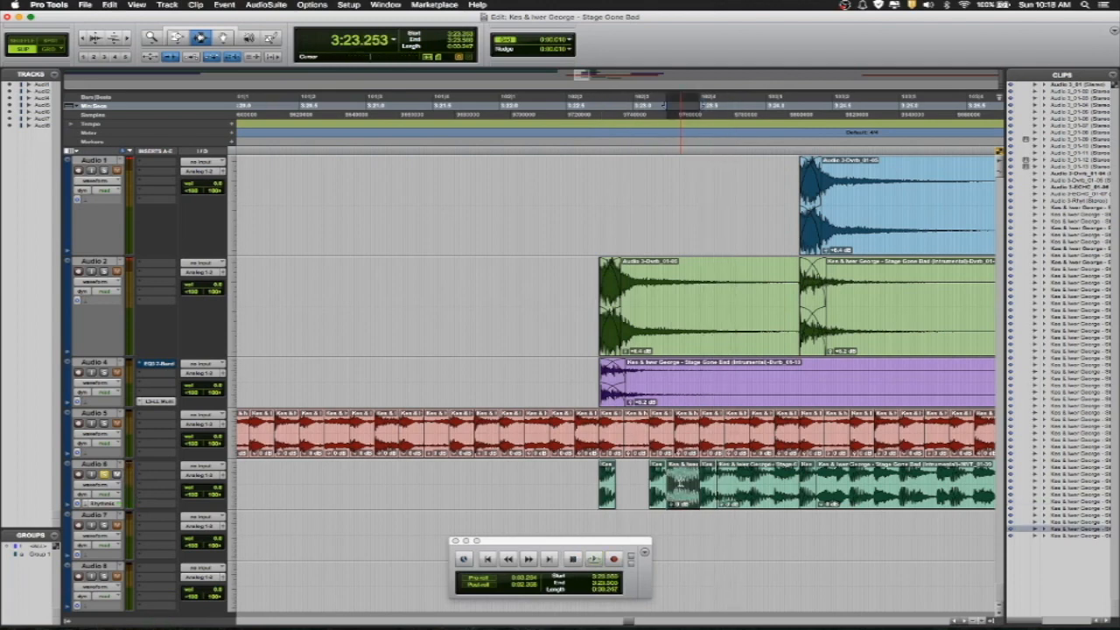
key(Delete)
Audition Audio 6 around 3:23.874 and copy a hit of about 0.16 s starting there.
click(745, 496)
key(space)
key(space)
key(space)
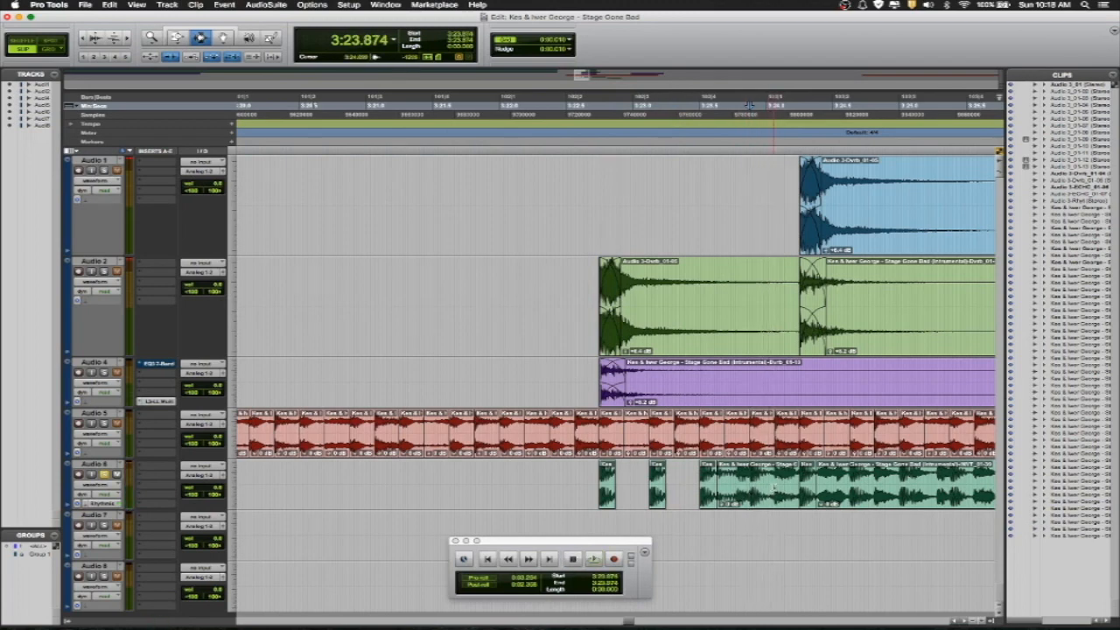
drag(750, 490, 774, 491)
key(space)
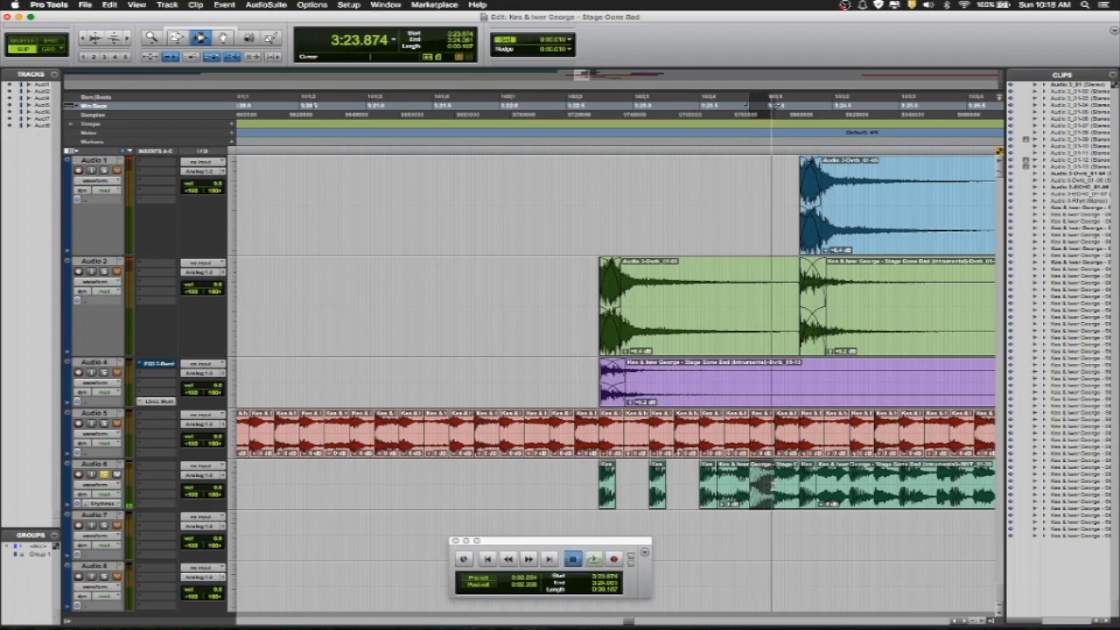
key(space)
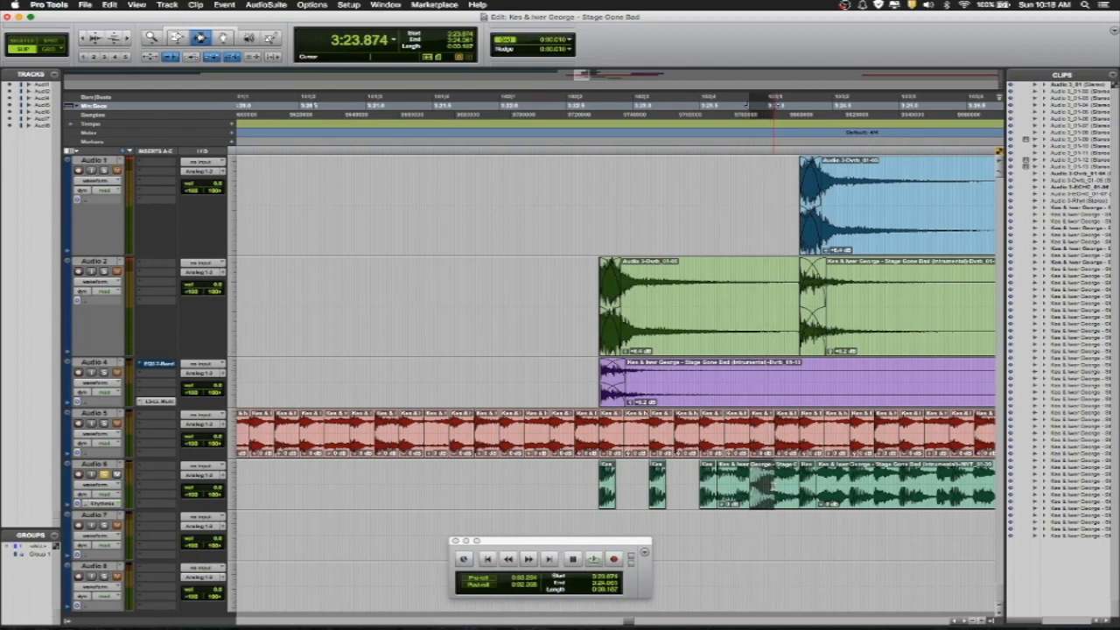
key(space)
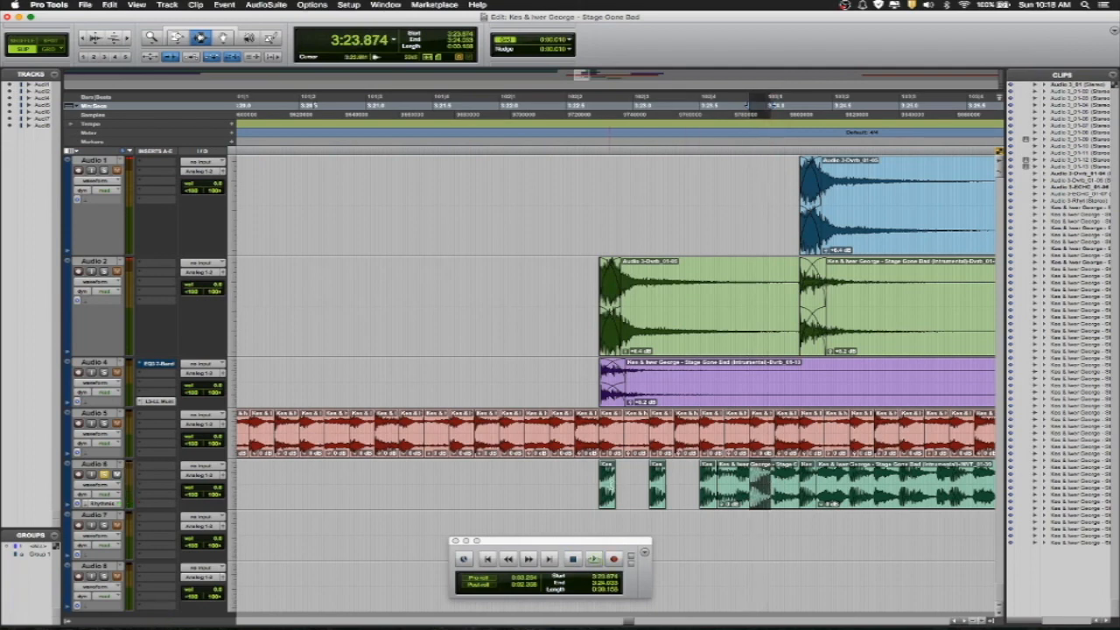
Replace the Audio 6 hits at 3:22.749, 3:23.125 and 3:23.500 with the copied hit of about 0.16 s.
click(610, 484)
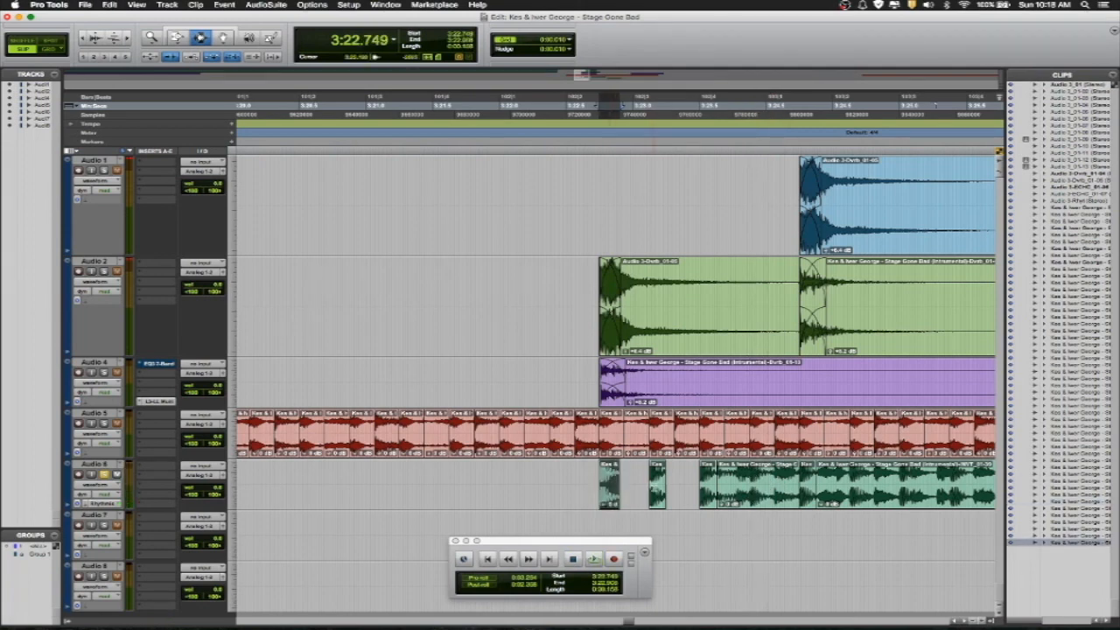
click(656, 491)
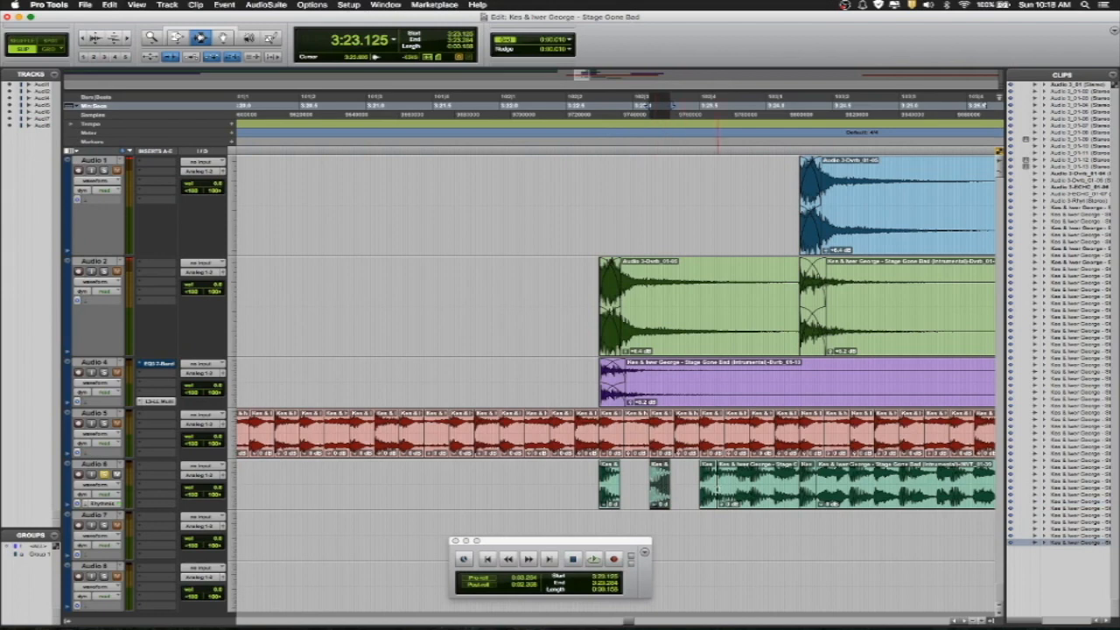
click(709, 490)
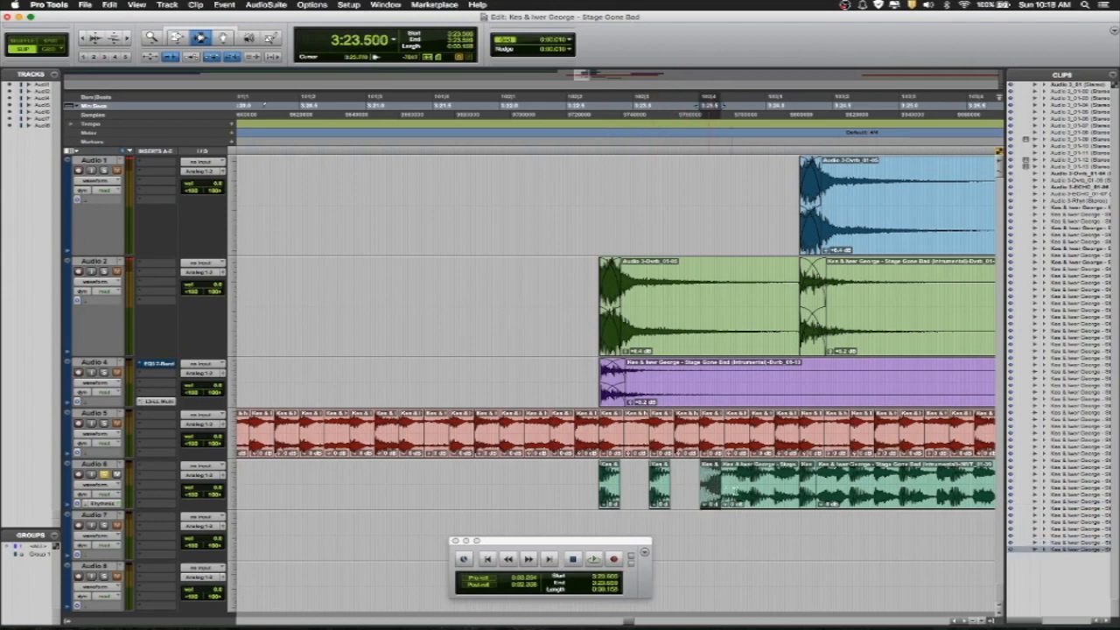
Paste the copied hit on Audio 6 at 3:23.874 and delete the audio between it and the 3:23.500 hit.
click(749, 492)
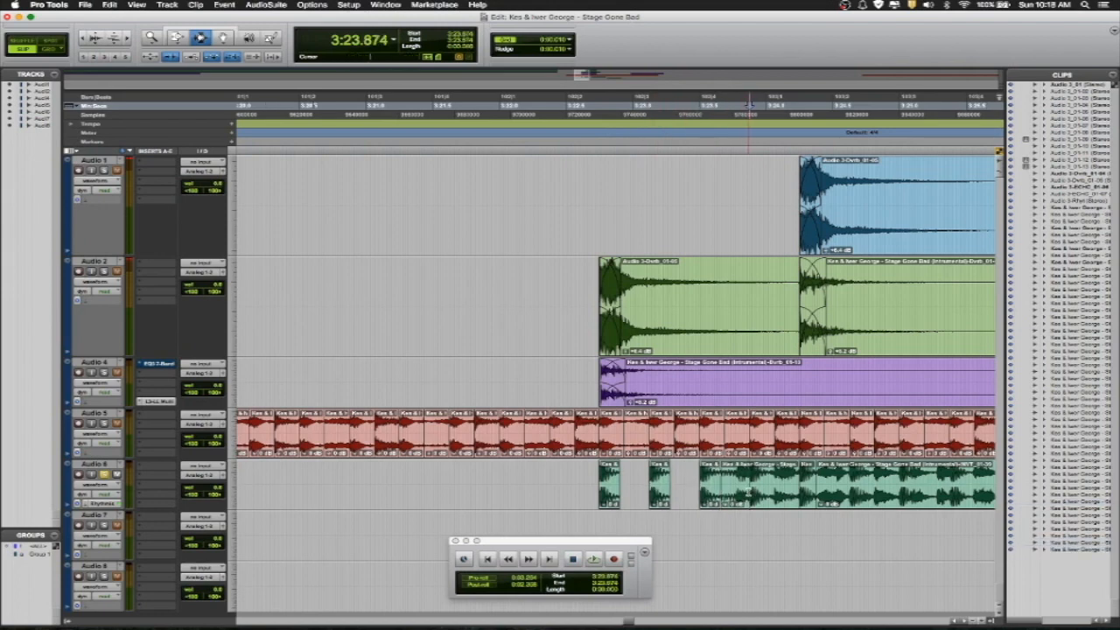
key(super+v)
double_click(735, 487)
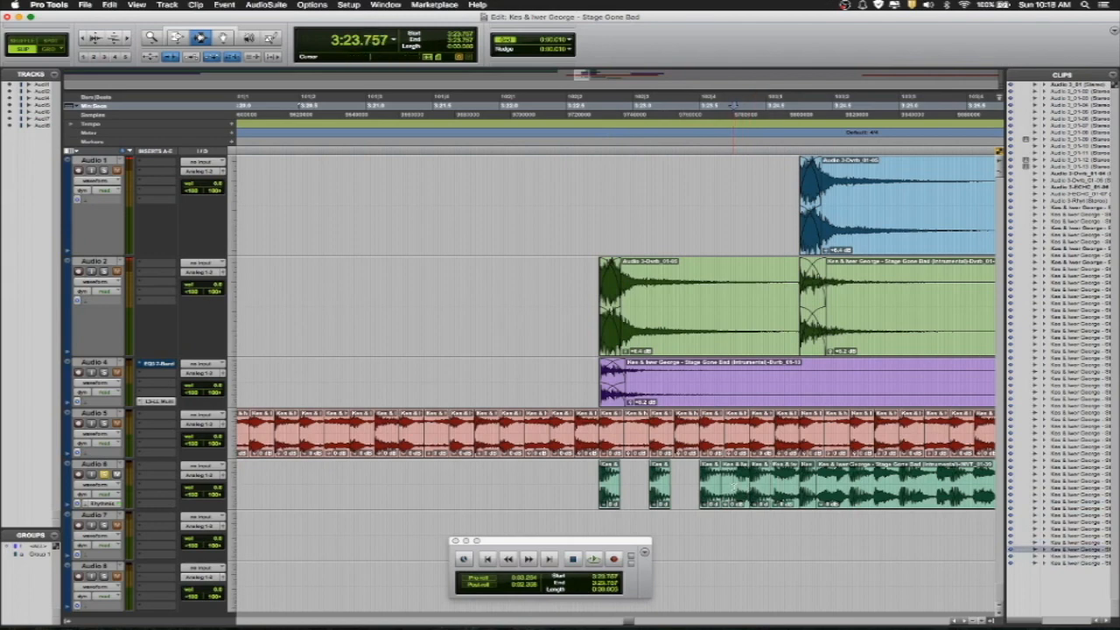
key(Delete)
Paste the copied hit on Audio 6 at 3:24.247 and delete the audio between it and the 3:23.874 hit.
click(791, 490)
key(Tab)
double_click(809, 488)
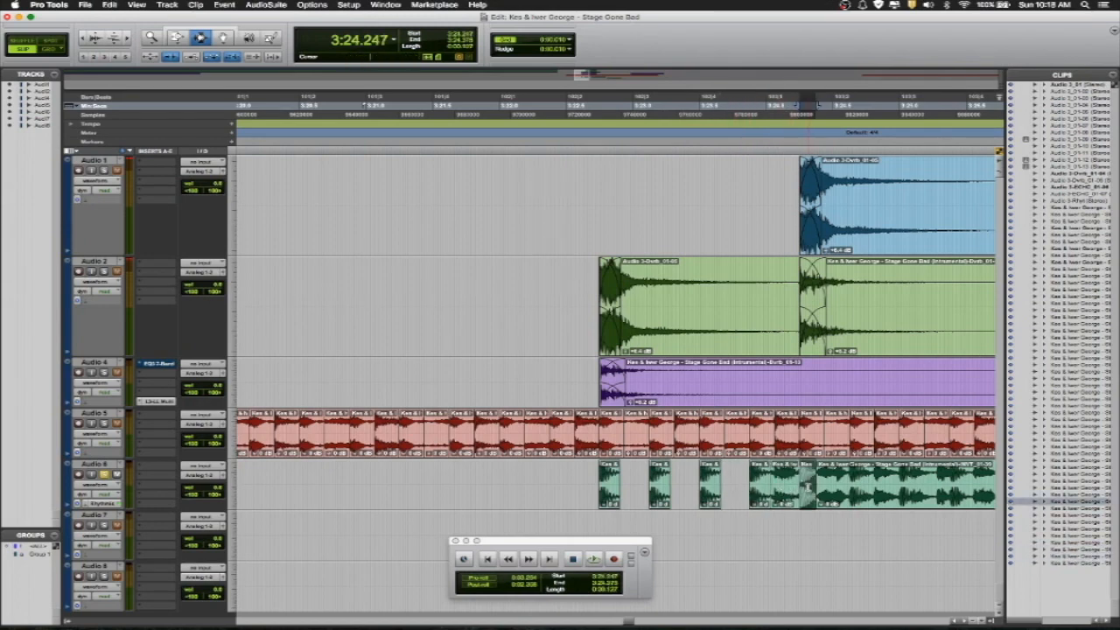
key(super+v)
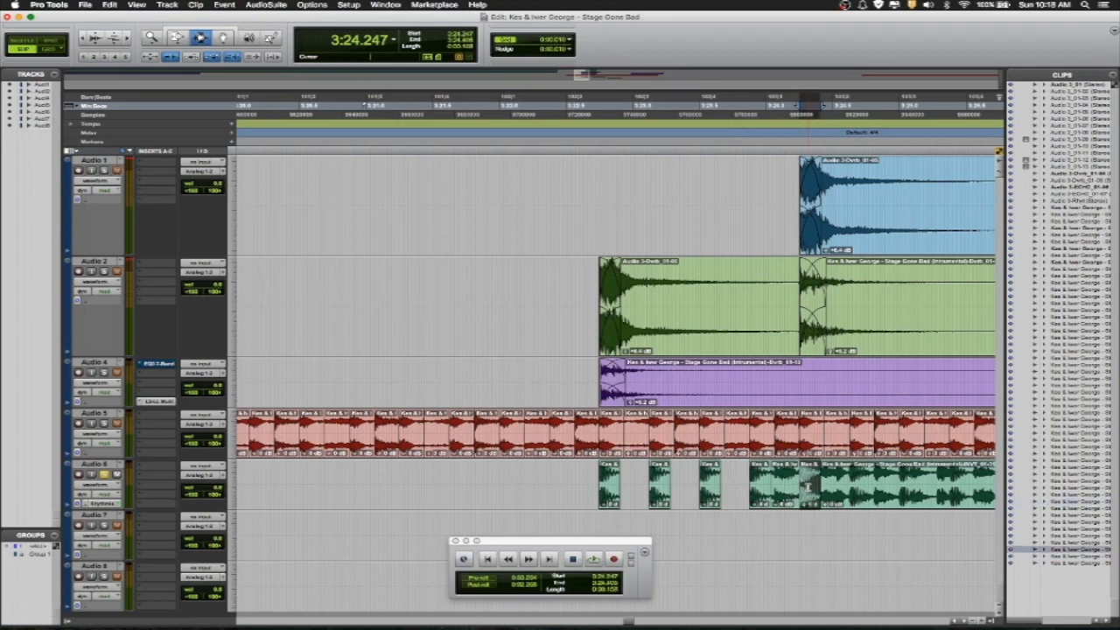
double_click(785, 486)
key(Delete)
click(849, 495)
key(Tab)
key(super+v)
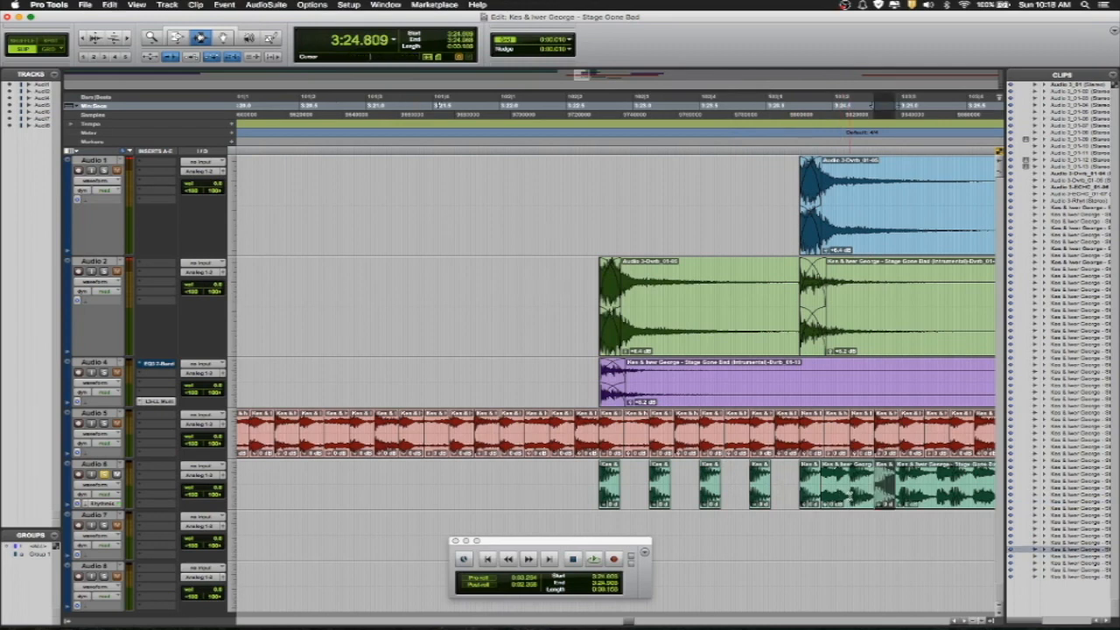
key(super+z)
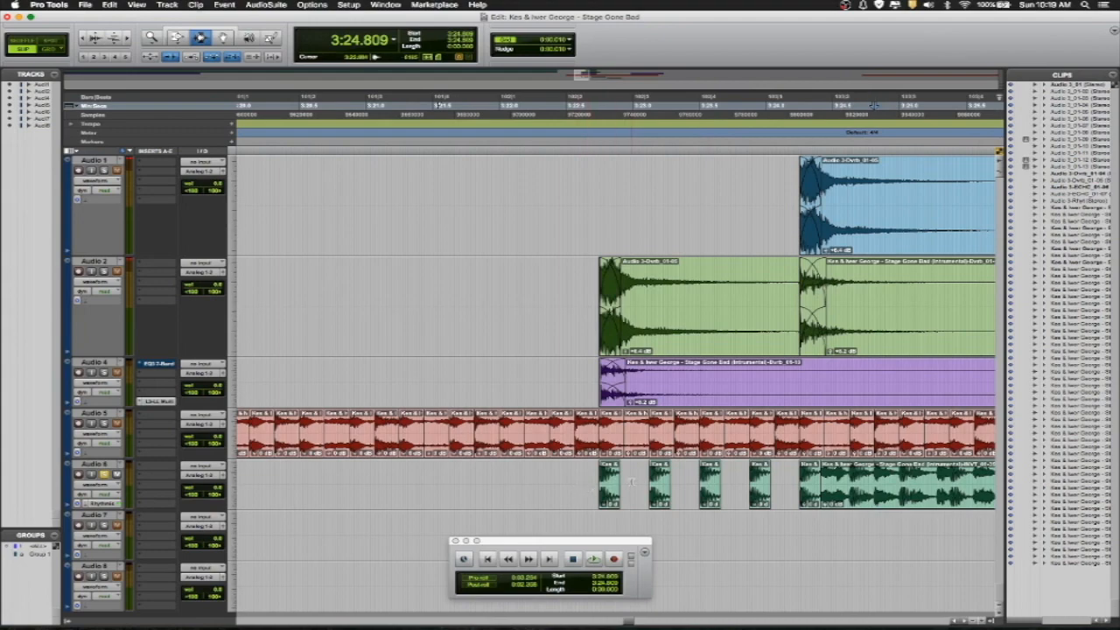
Duplicate the four spaced Audio 6 hits from 3:22.749, including their gaps, so the copies start at 3:24.247.
double_click(605, 484)
shift+click(790, 486)
key(super+d)
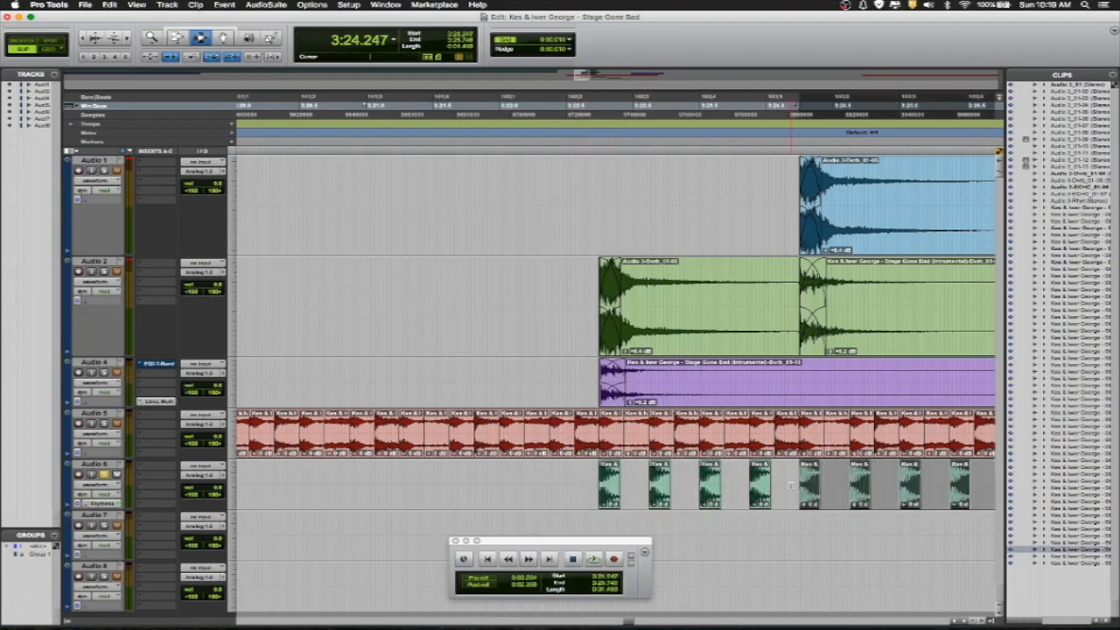
Select all eight spaced hits on Audio 6 from 3:22.749 and move them down to Audio 7 without shifting their timing.
scroll(790, 486, right, 10)
scroll(790, 486, left, 2)
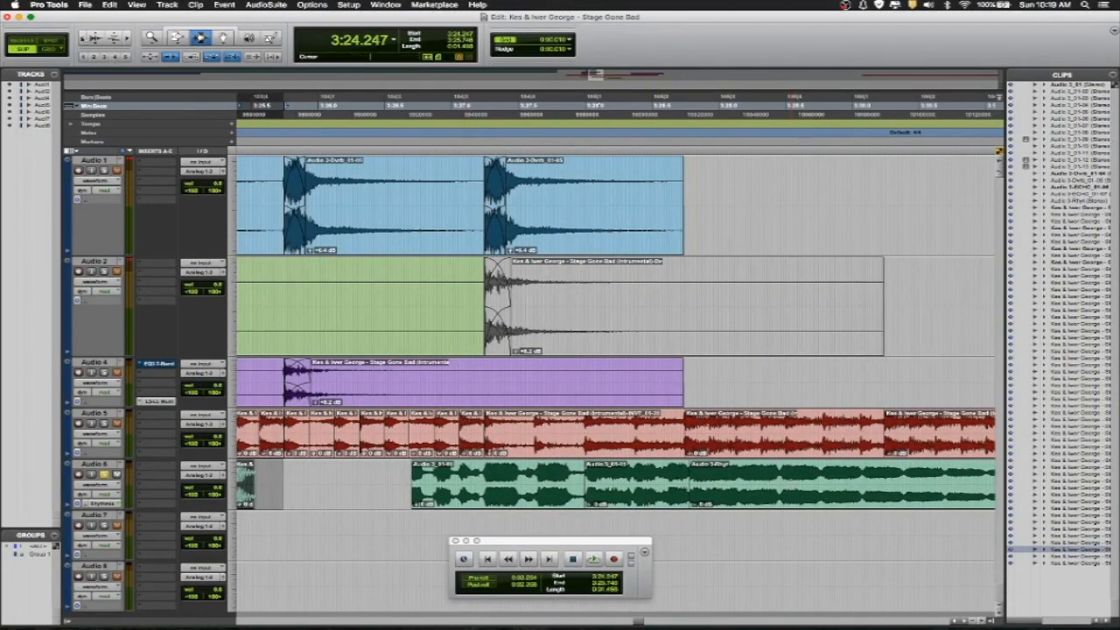
key(super+bracketleft)
key(super+bracketleft)
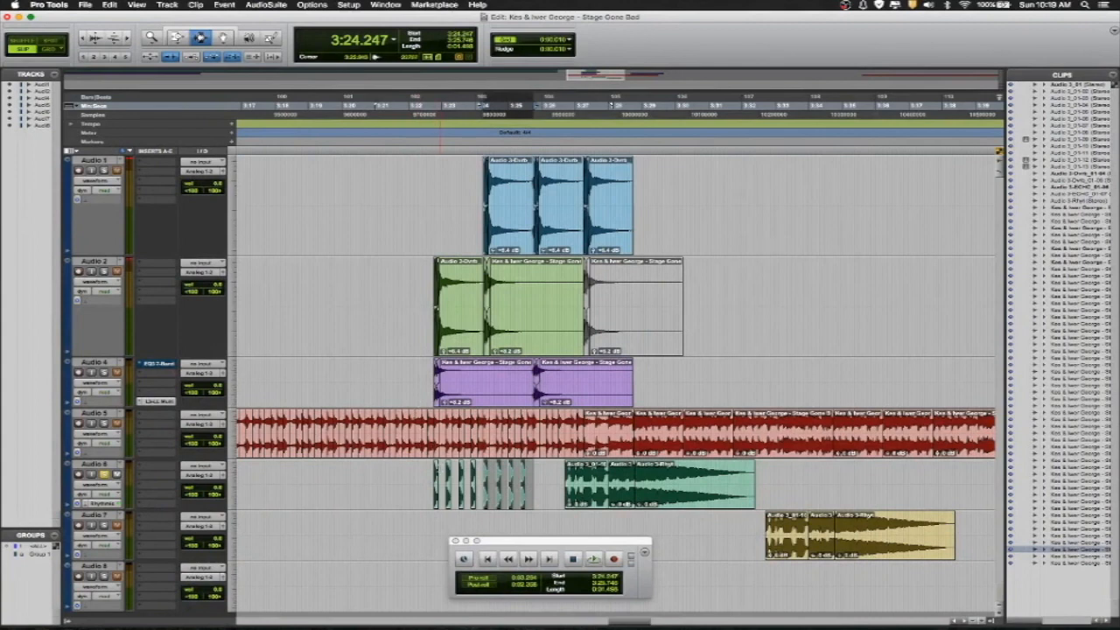
shift+click(436, 469)
key(F8)
drag(496, 507, 507, 523)
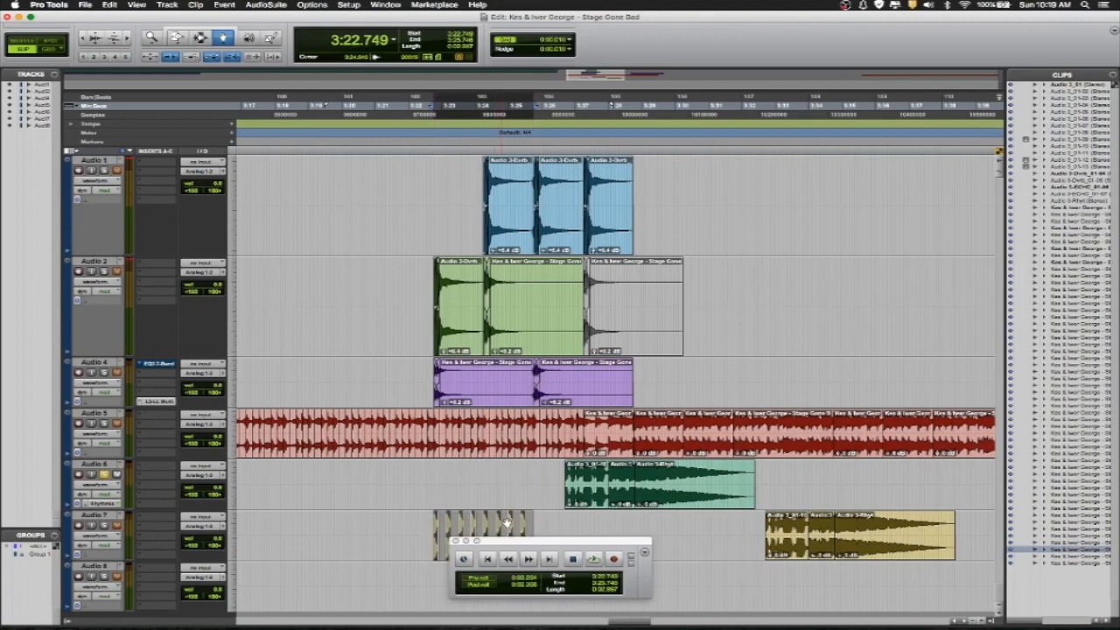
Take Audio 6 out of solo and play the full outro from 3:22.749.
click(415, 522)
click(201, 38)
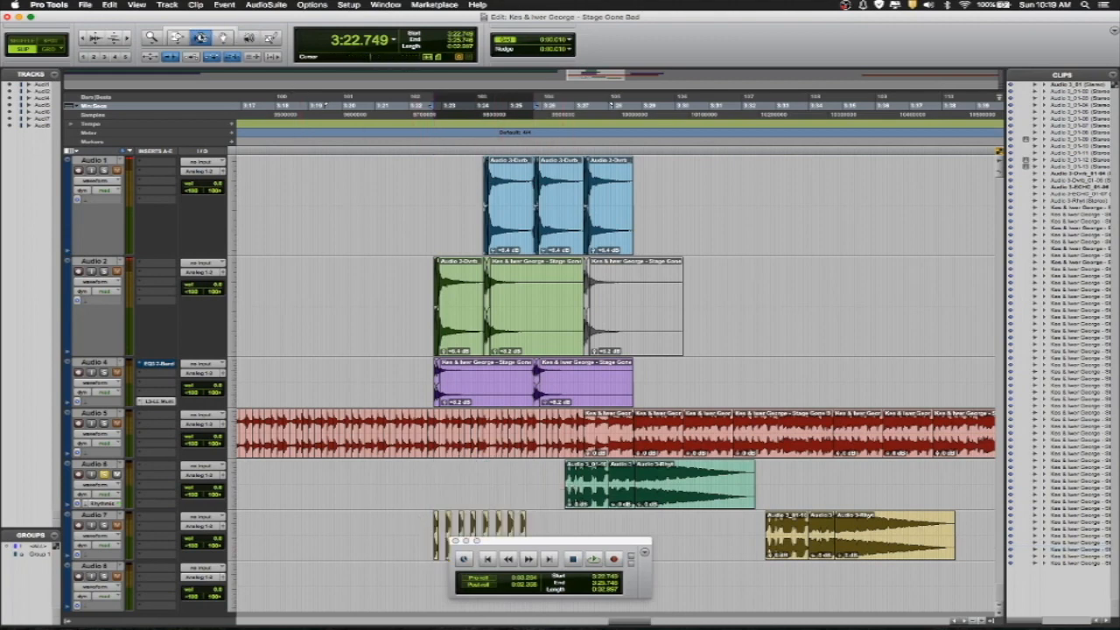
click(409, 513)
key(Tab)
key(space)
key(space)
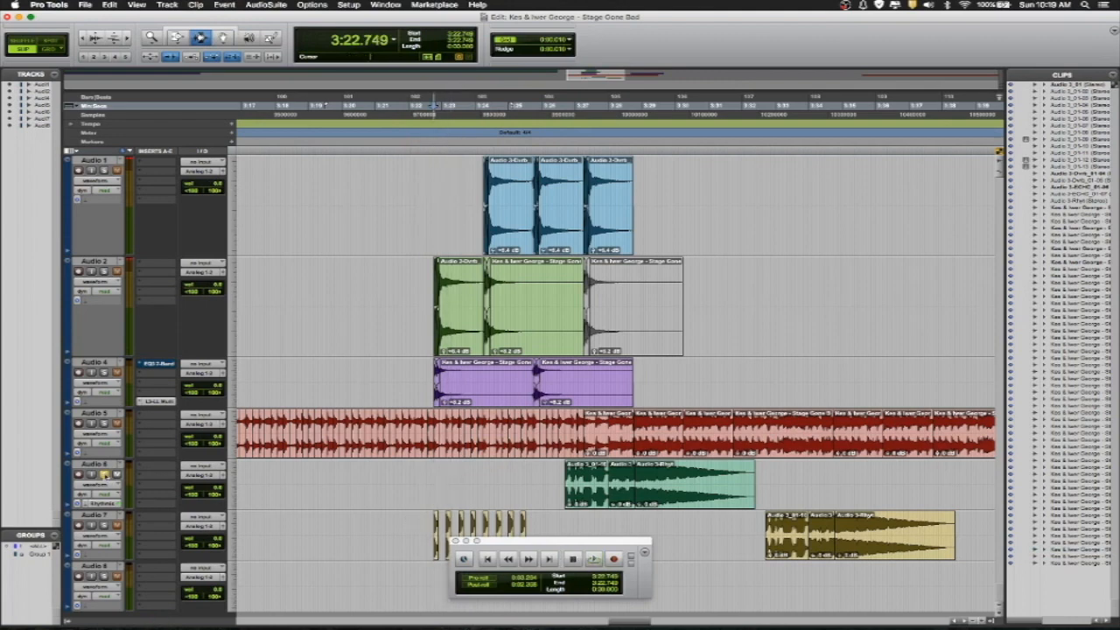
key(space)
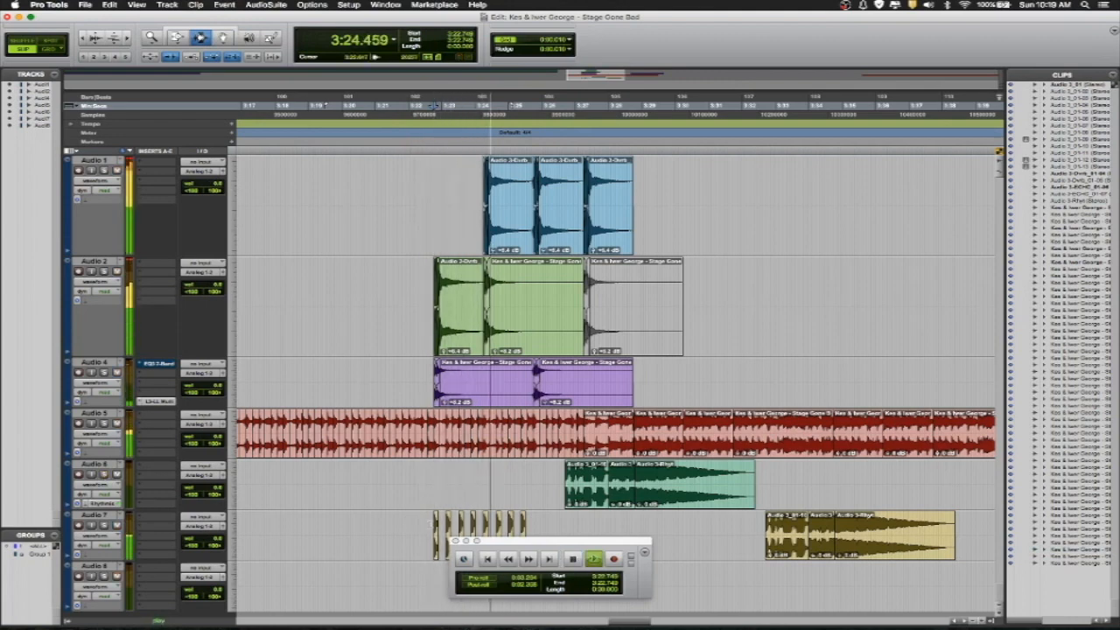
key(space)
Move the Transport window clear of Audio 7 and continue the spaced hits up to the start of the Audio 6 clip.
drag(531, 543, 806, 522)
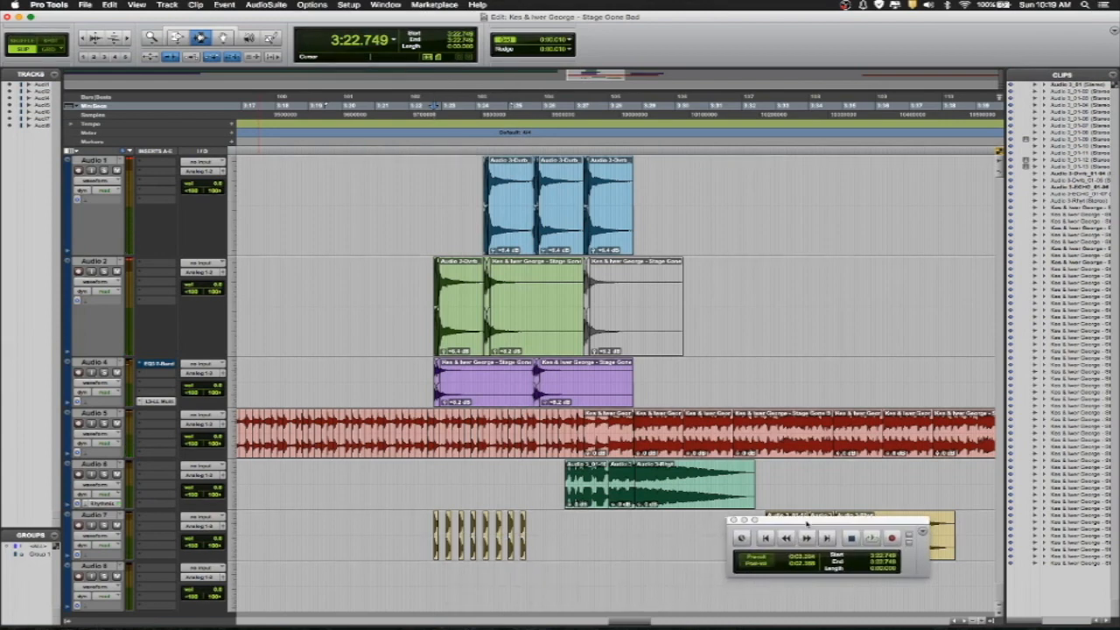
click(513, 537)
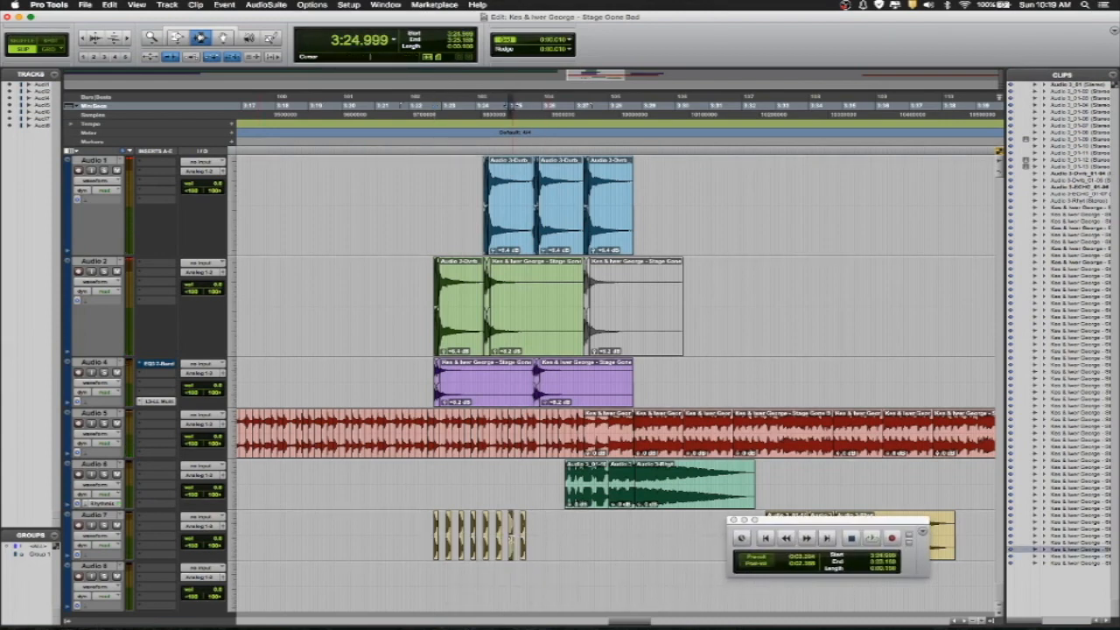
key(space)
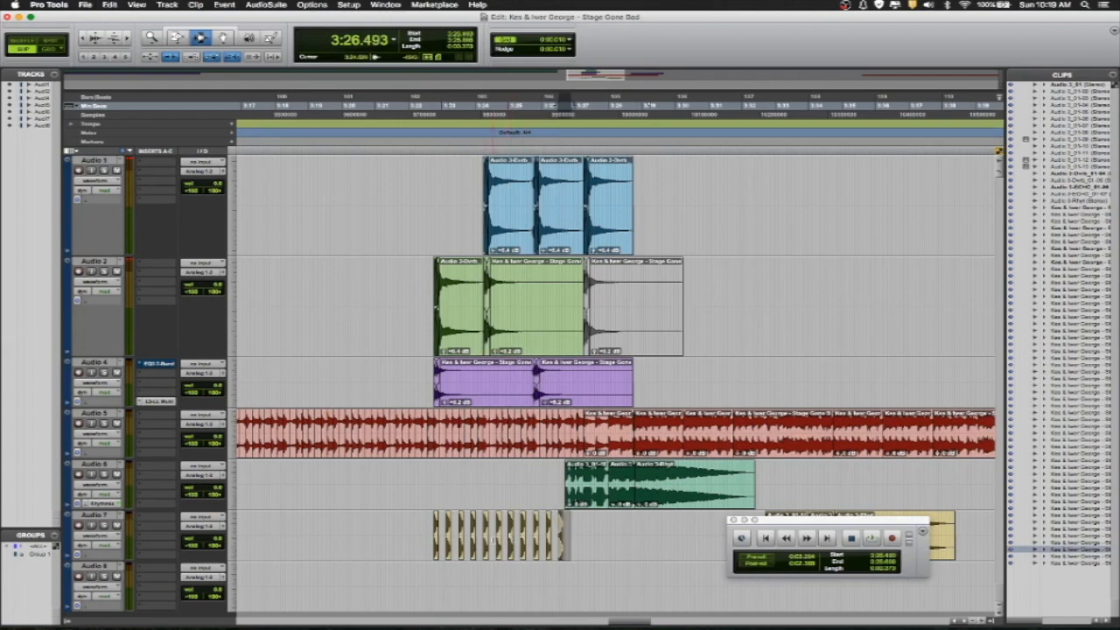
Play the outro from the first Audio 7 hit, and audition the Audio 5 section from 3:31.732.
click(433, 538)
key(space)
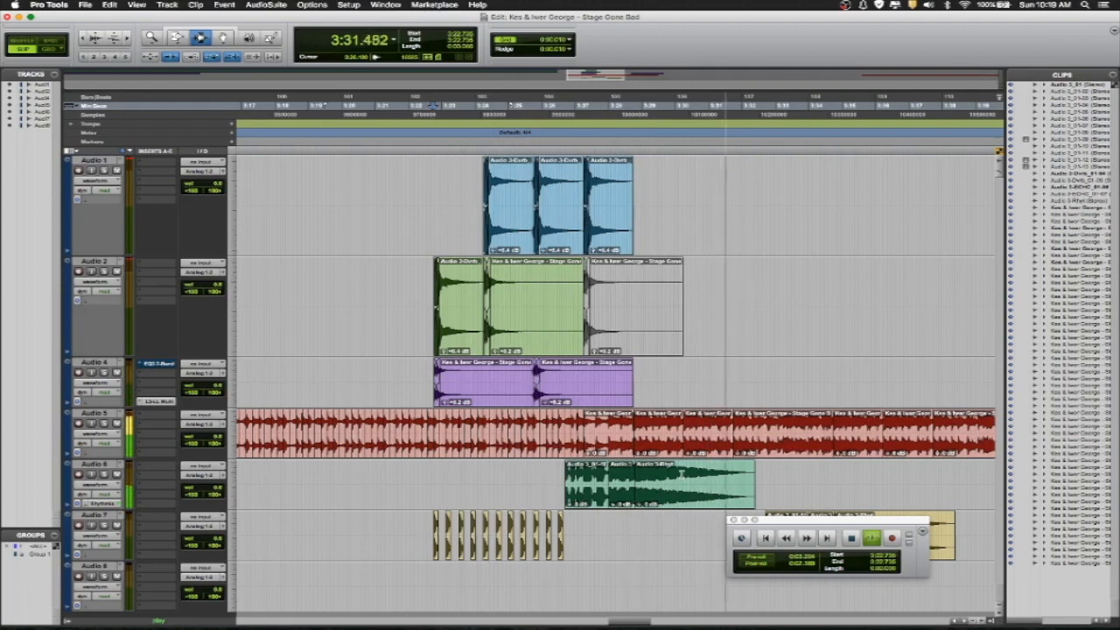
click(730, 432)
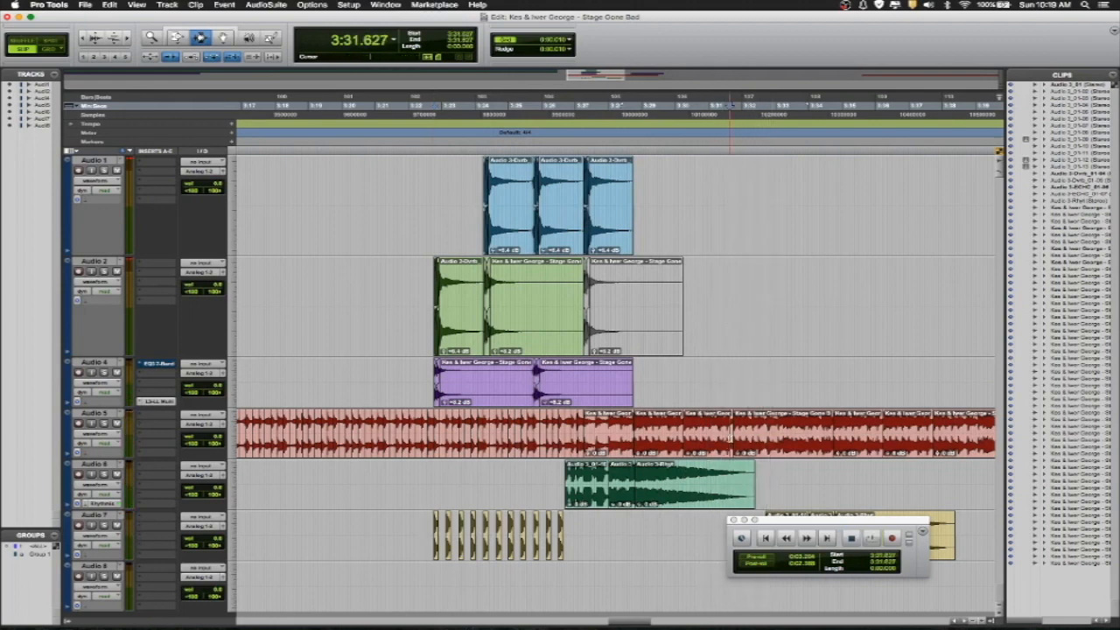
click(733, 439)
key(space)
key(space)
key(space)
key(space)
key(space)
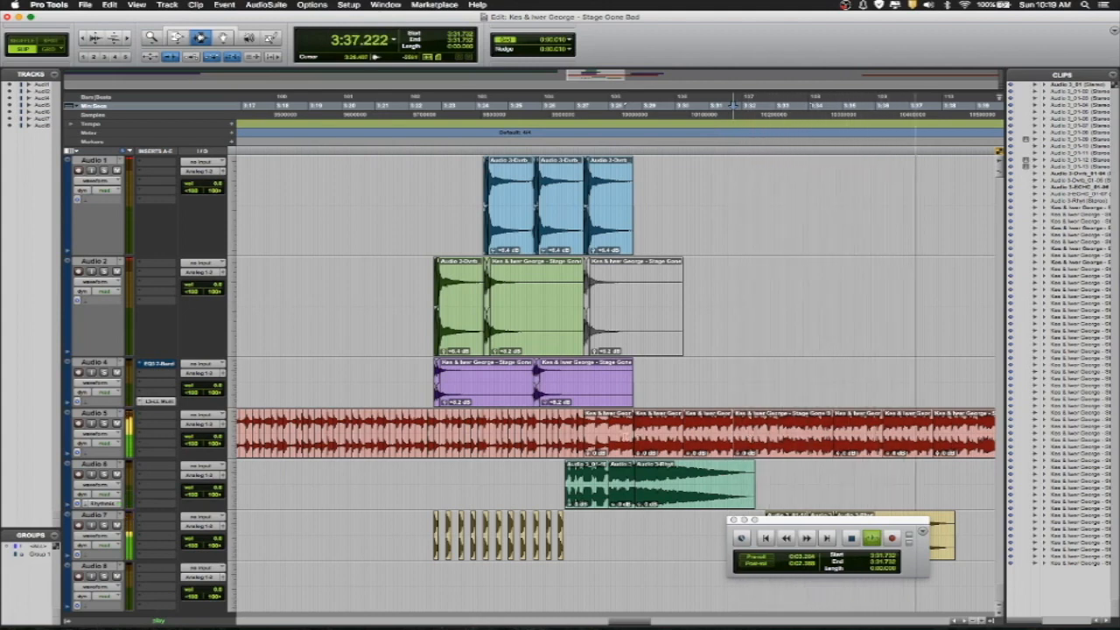
Play the outro from before the Audio 7 hits and check the transition around 3:26.698.
click(369, 492)
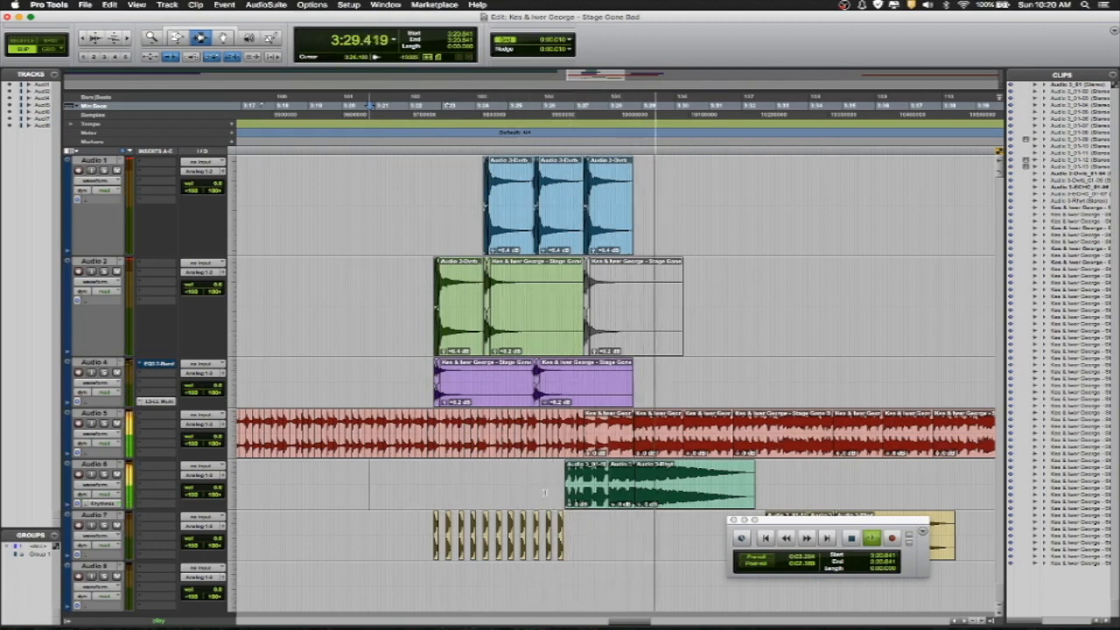
key(space)
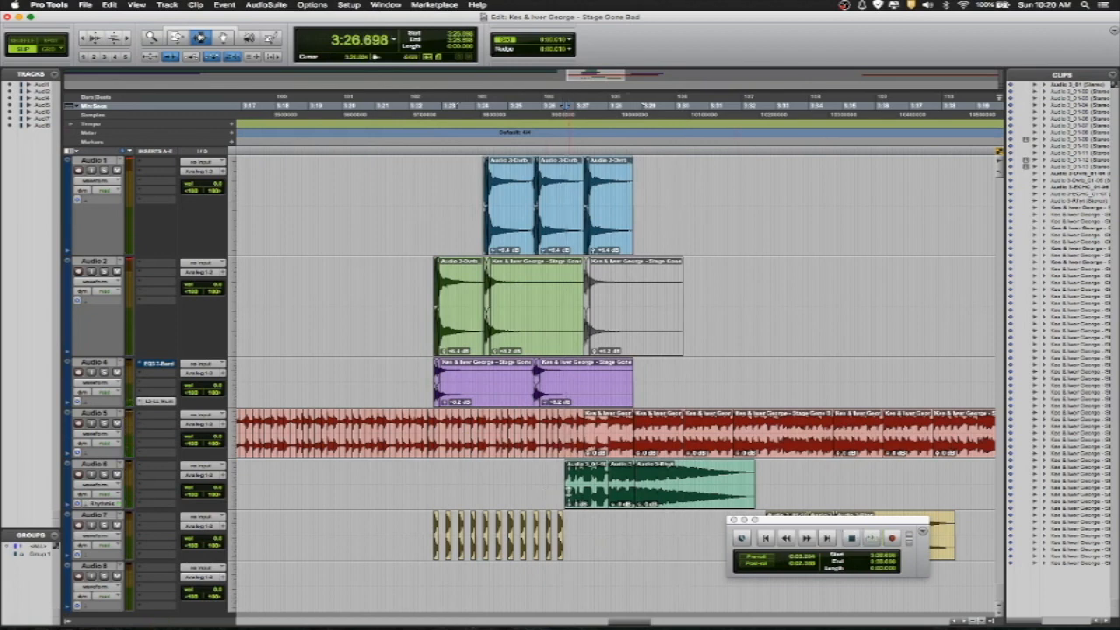
key(space)
key(space)
click(365, 501)
key(space)
key(space)
Bring the whole outro into view and place the cursor at the start of the first Audio 5 clip, 3:16.756.
click(83, 39)
click(83, 39)
click(83, 40)
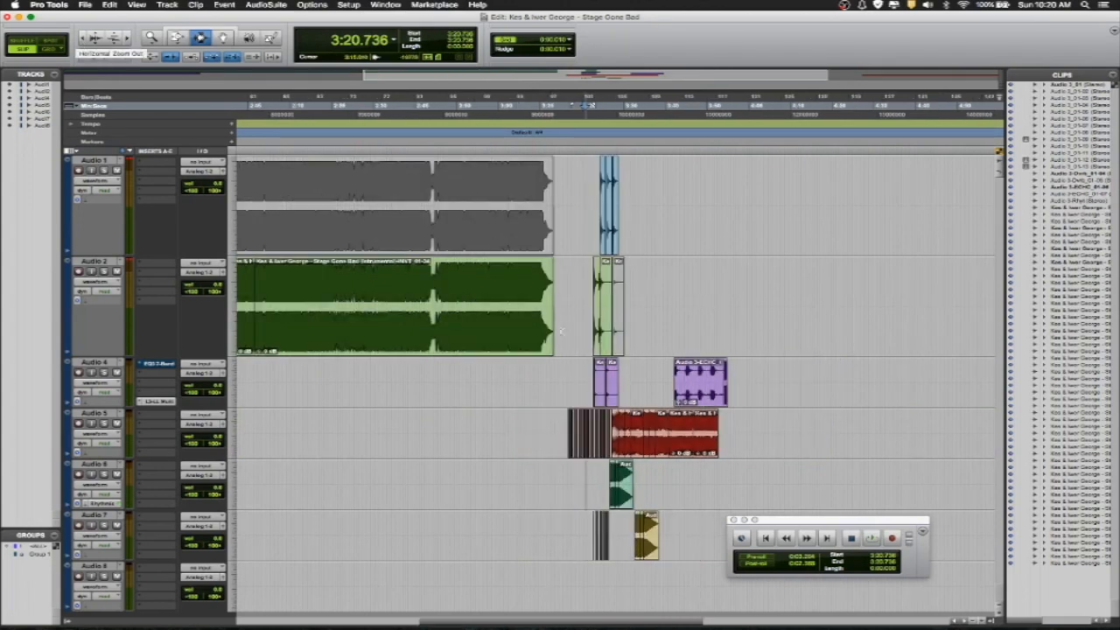
drag(561, 421, 737, 427)
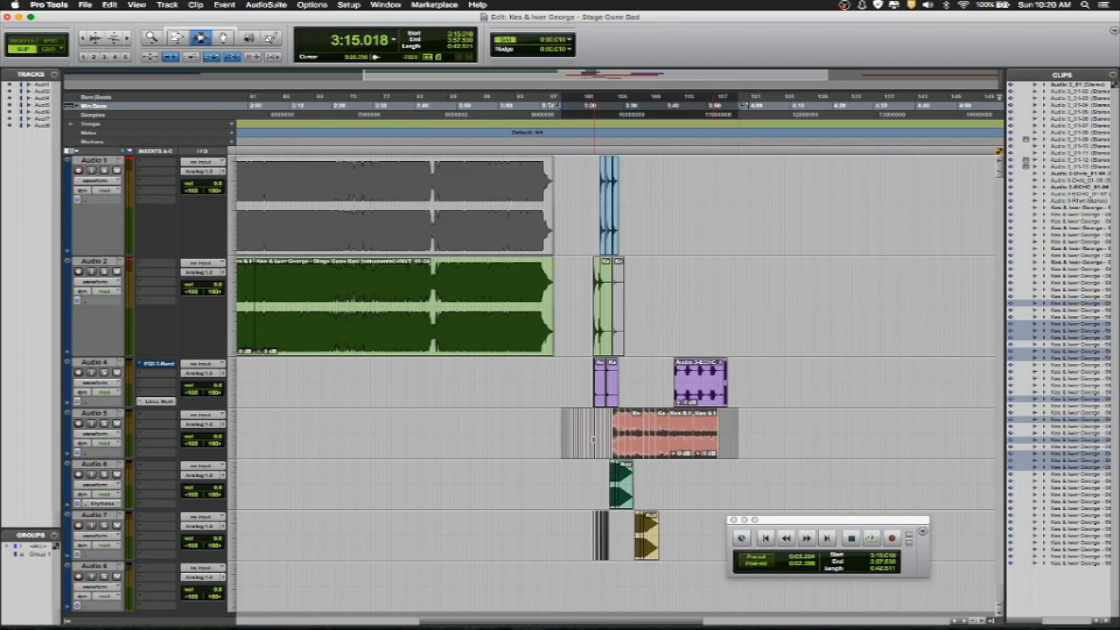
click(560, 434)
key(Tab)
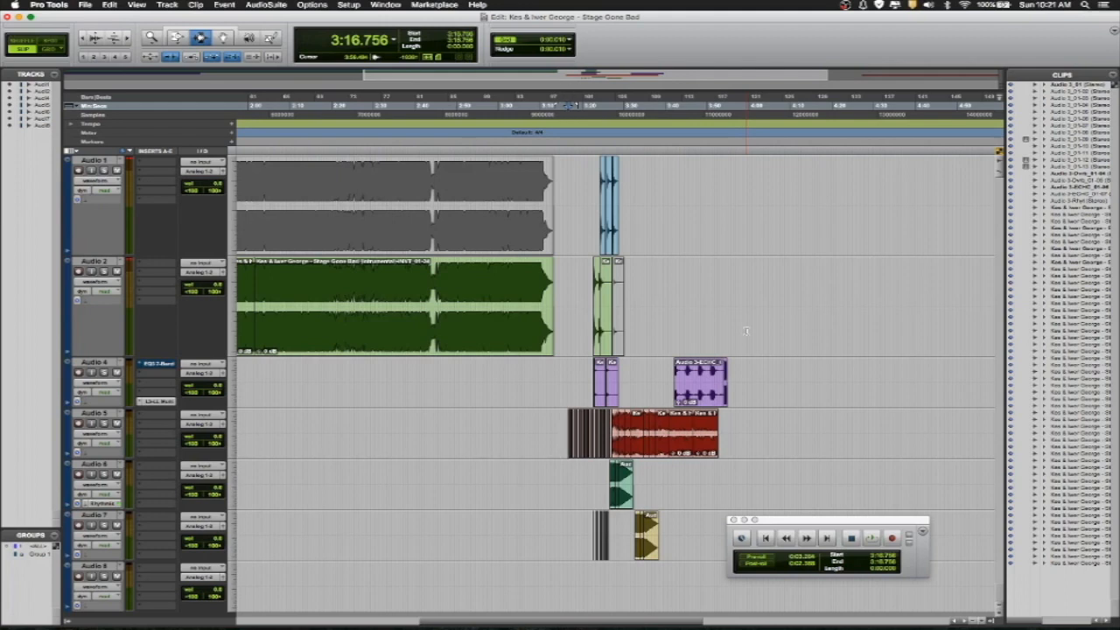
Return to the session start and unmute the clip at the beginning of Audio 4.
key(Return)
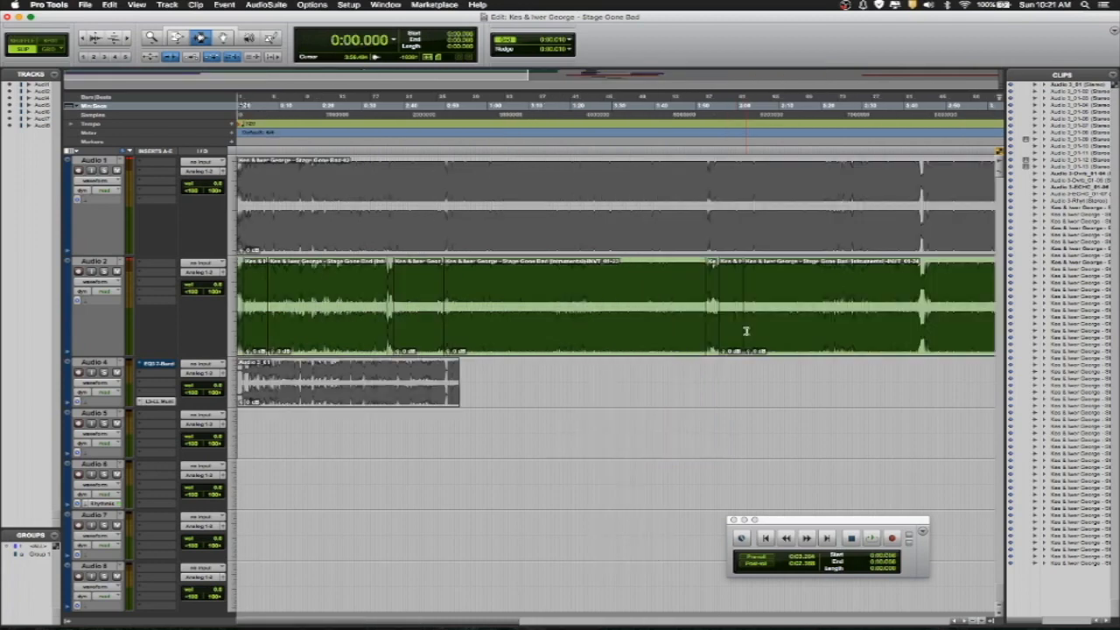
click(340, 383)
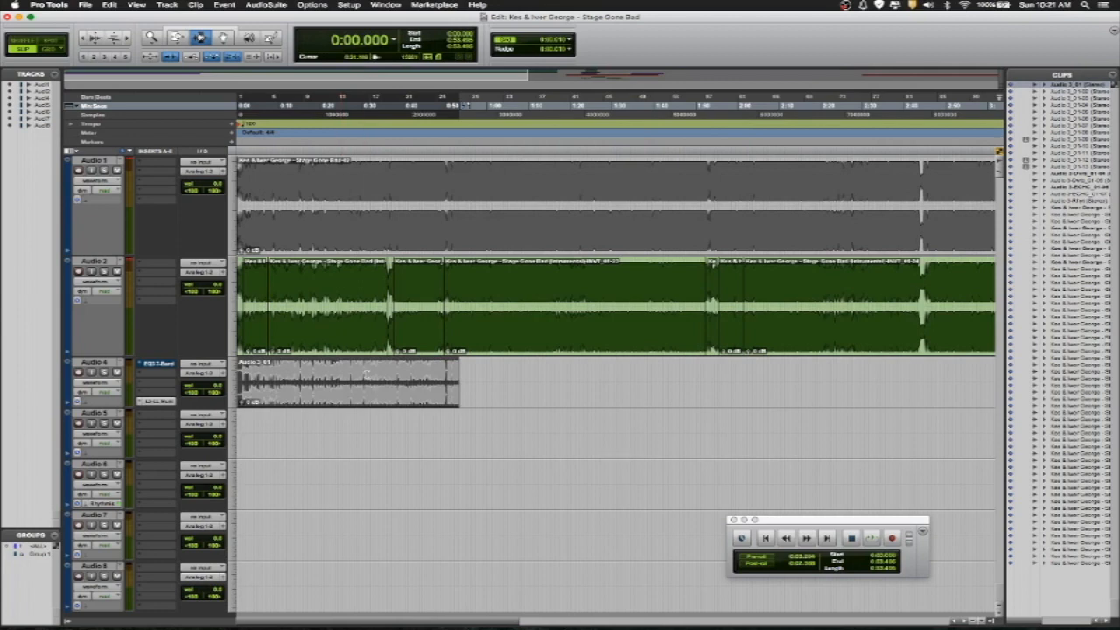
click(399, 361)
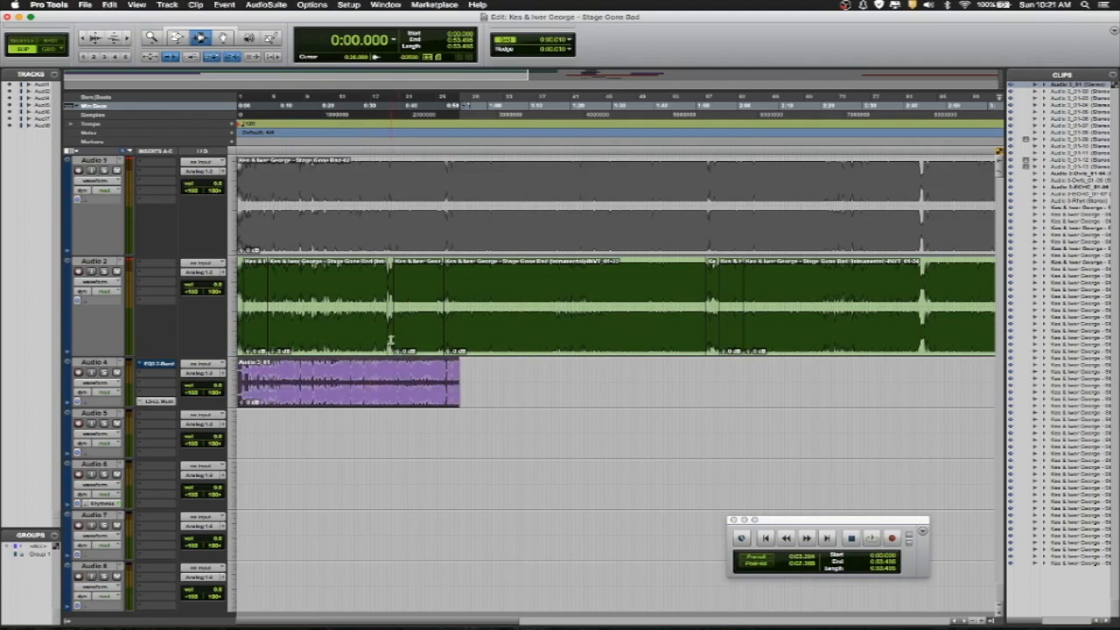
Mute the Audio 2 clips from the session start to 1:52.498 and play from 0:00.000.
click(500, 317)
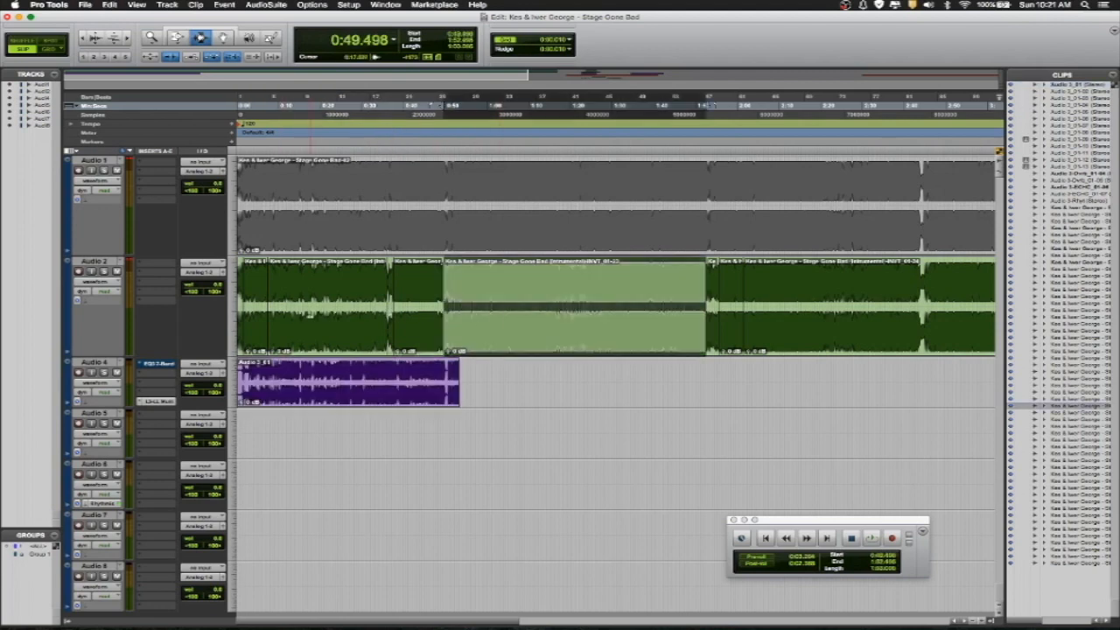
shift+click(309, 314)
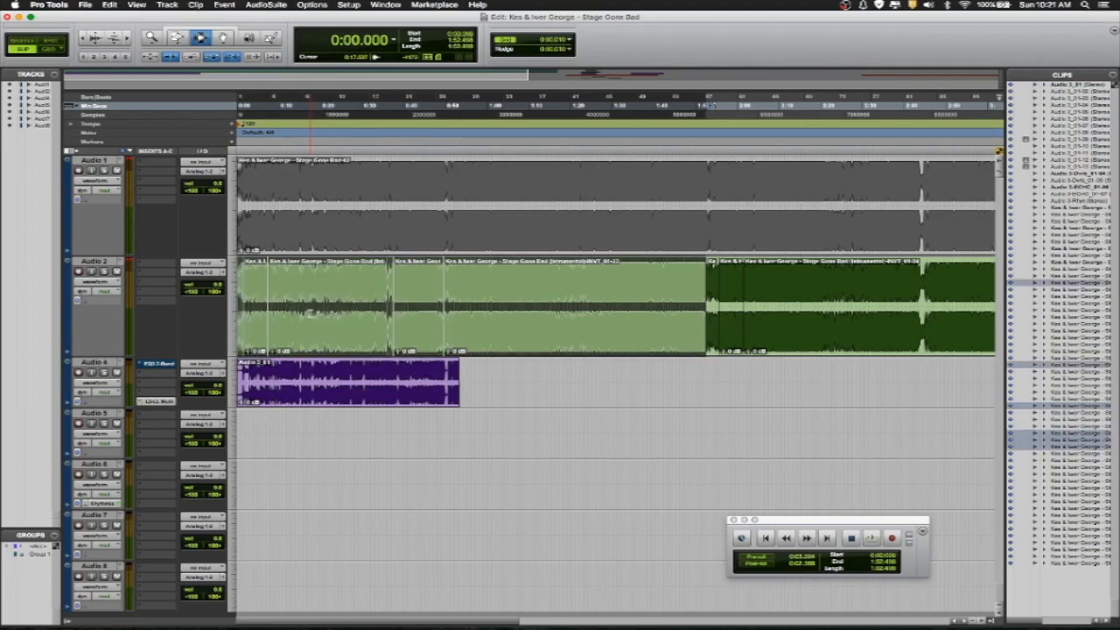
key(super+m)
key(Return)
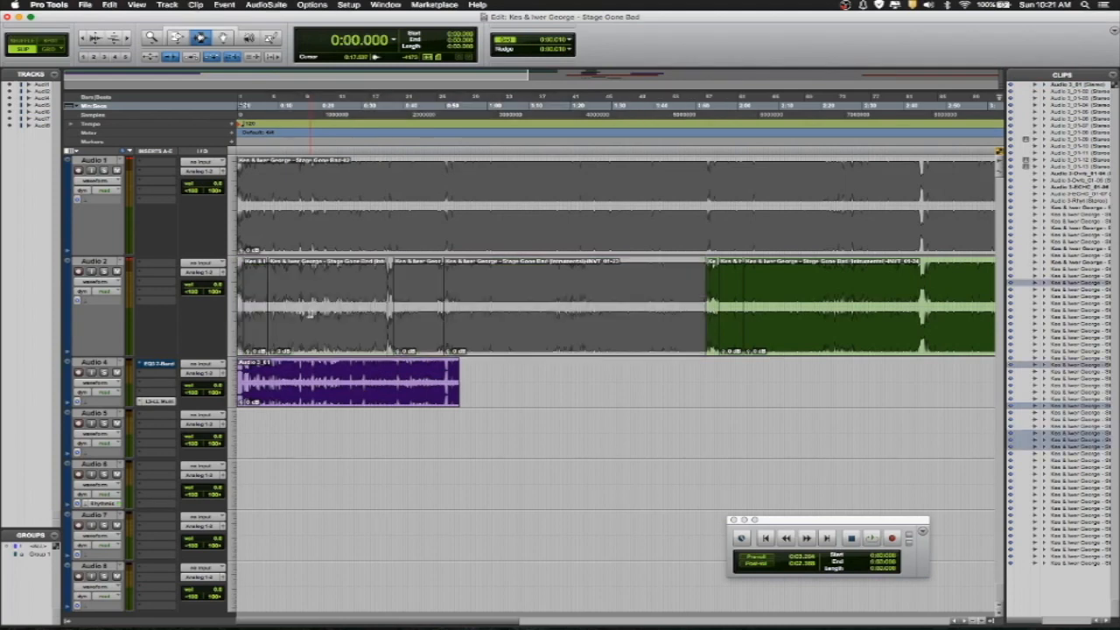
key(space)
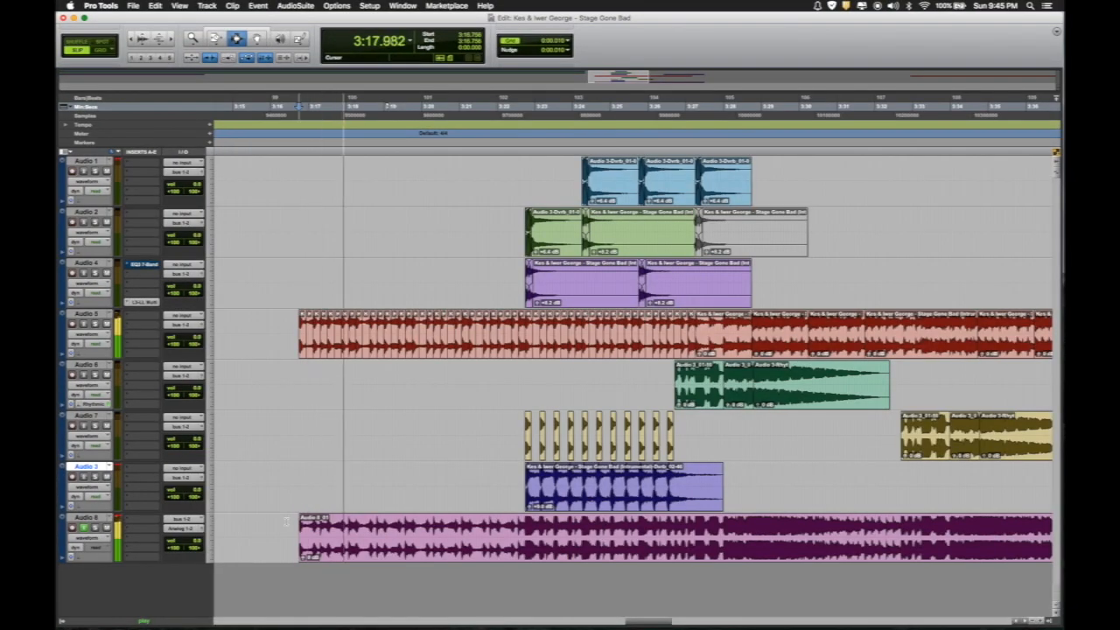